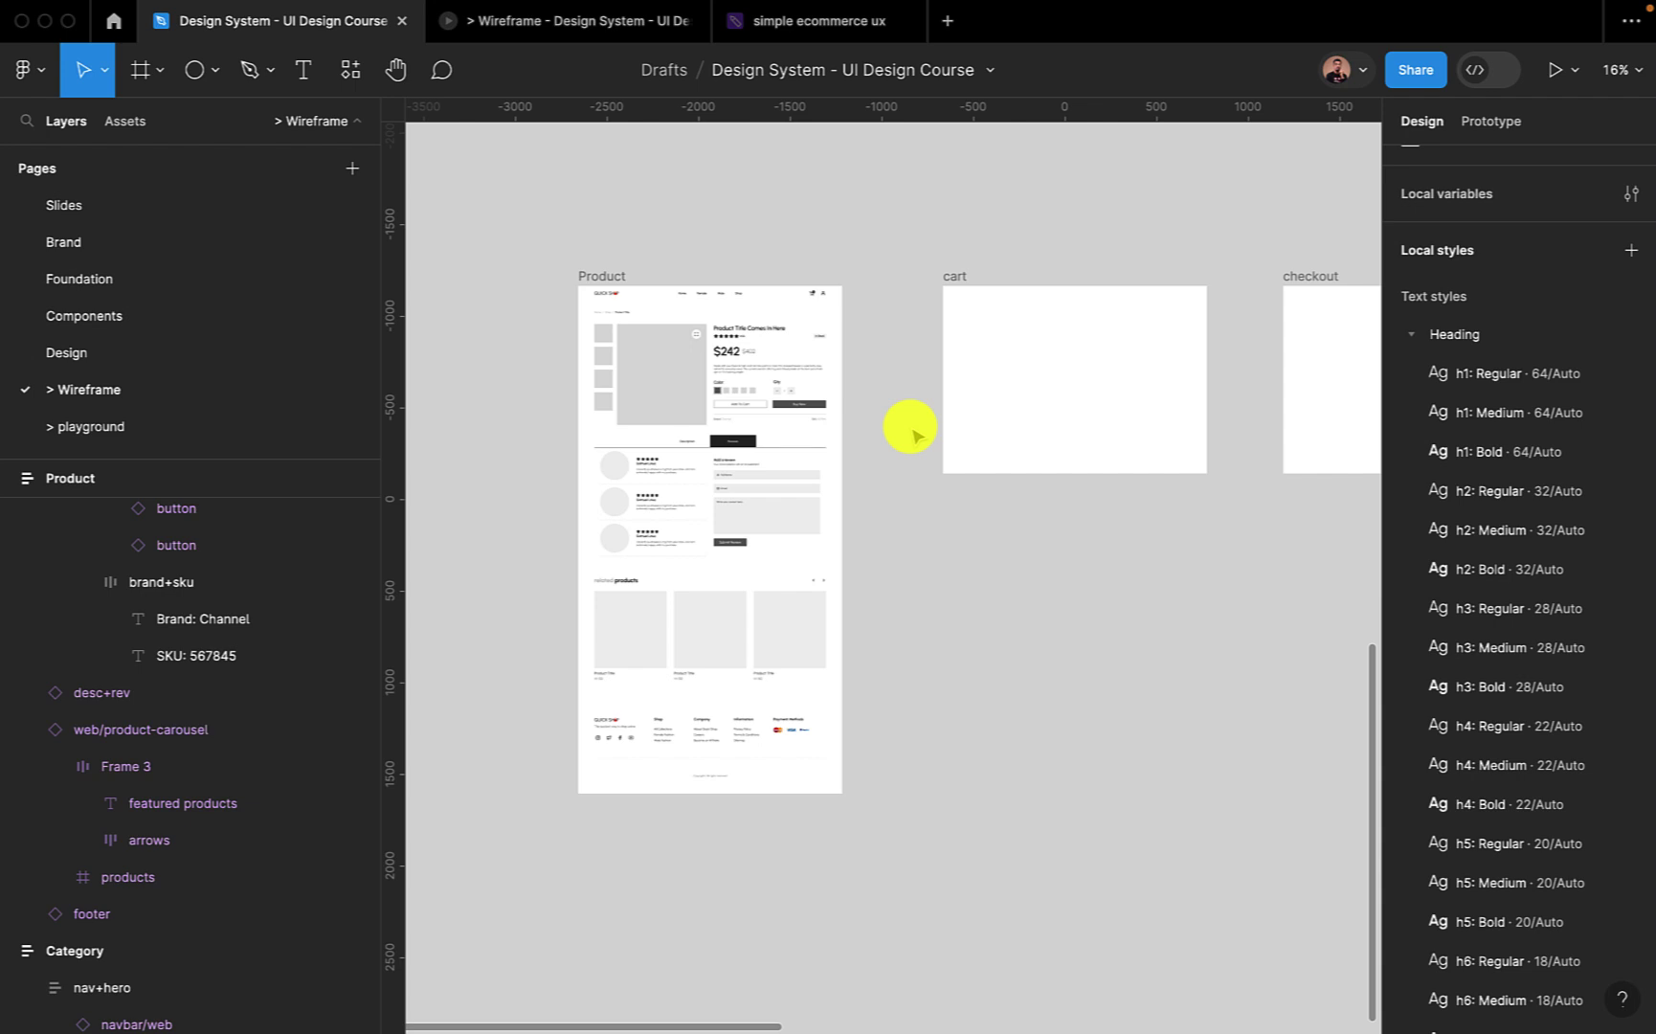
Drop the mobile nav header ('nav') and mobile-footer ('foo') components from Assets onto the canvas.
scroll(914, 435, up, 2)
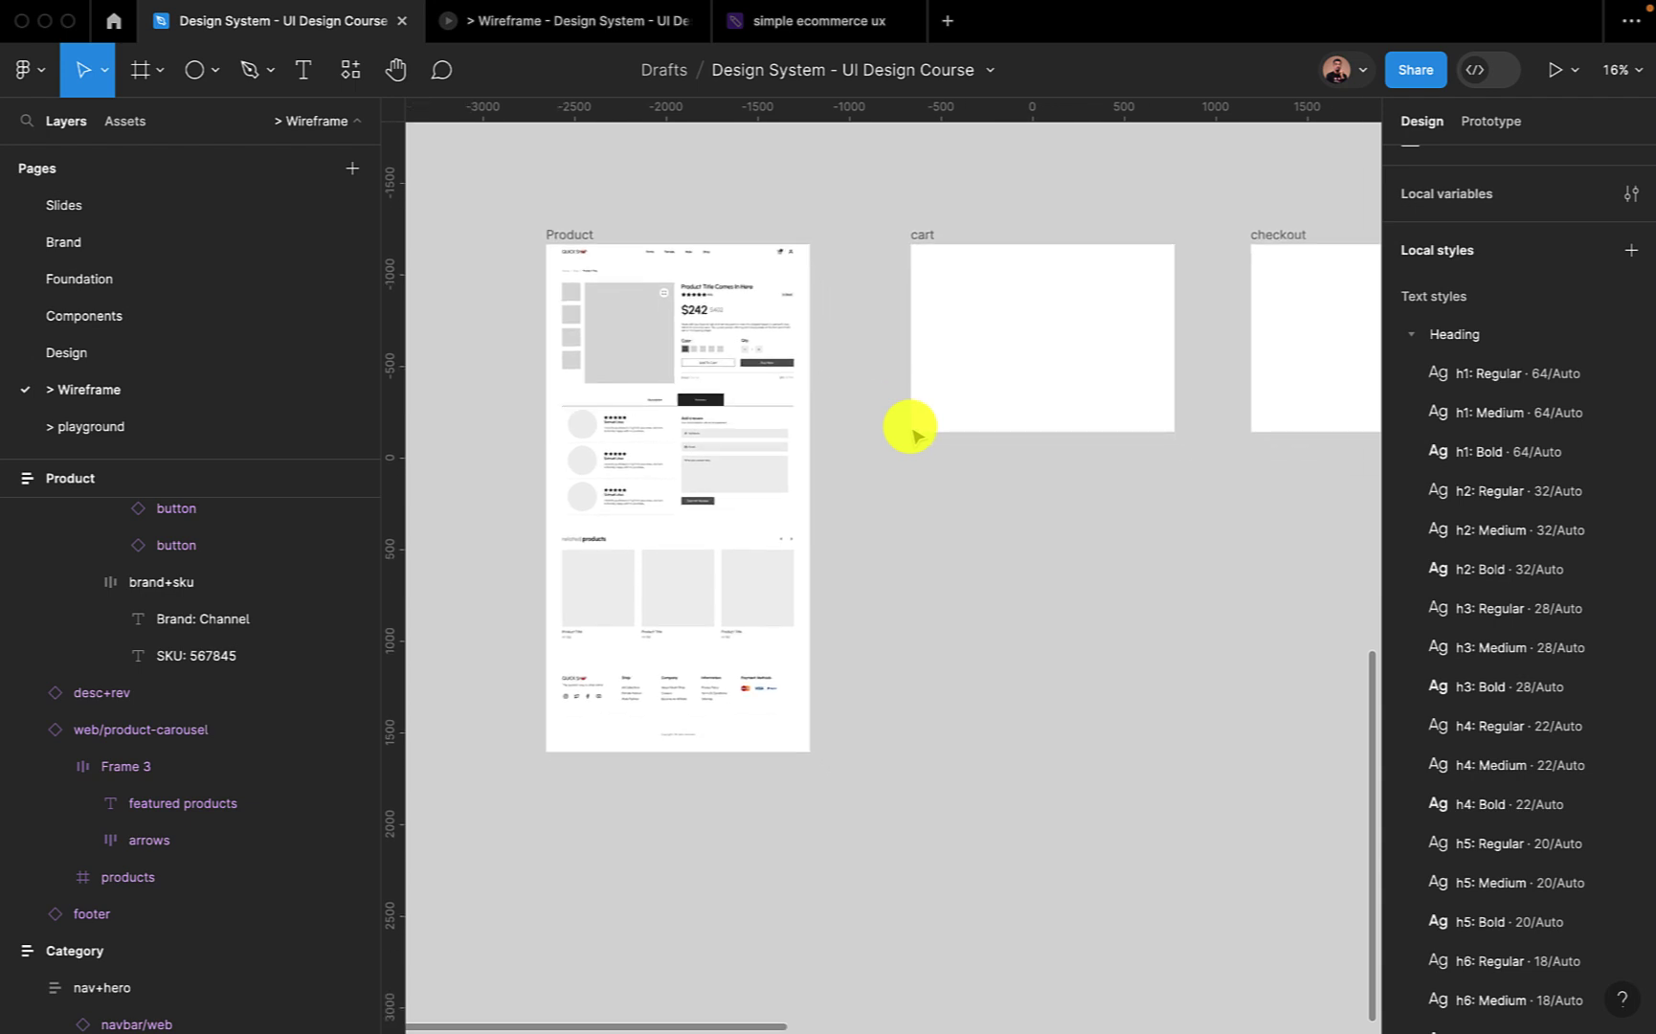
scroll(910, 431, up, 2)
scroll(904, 440, down, 2)
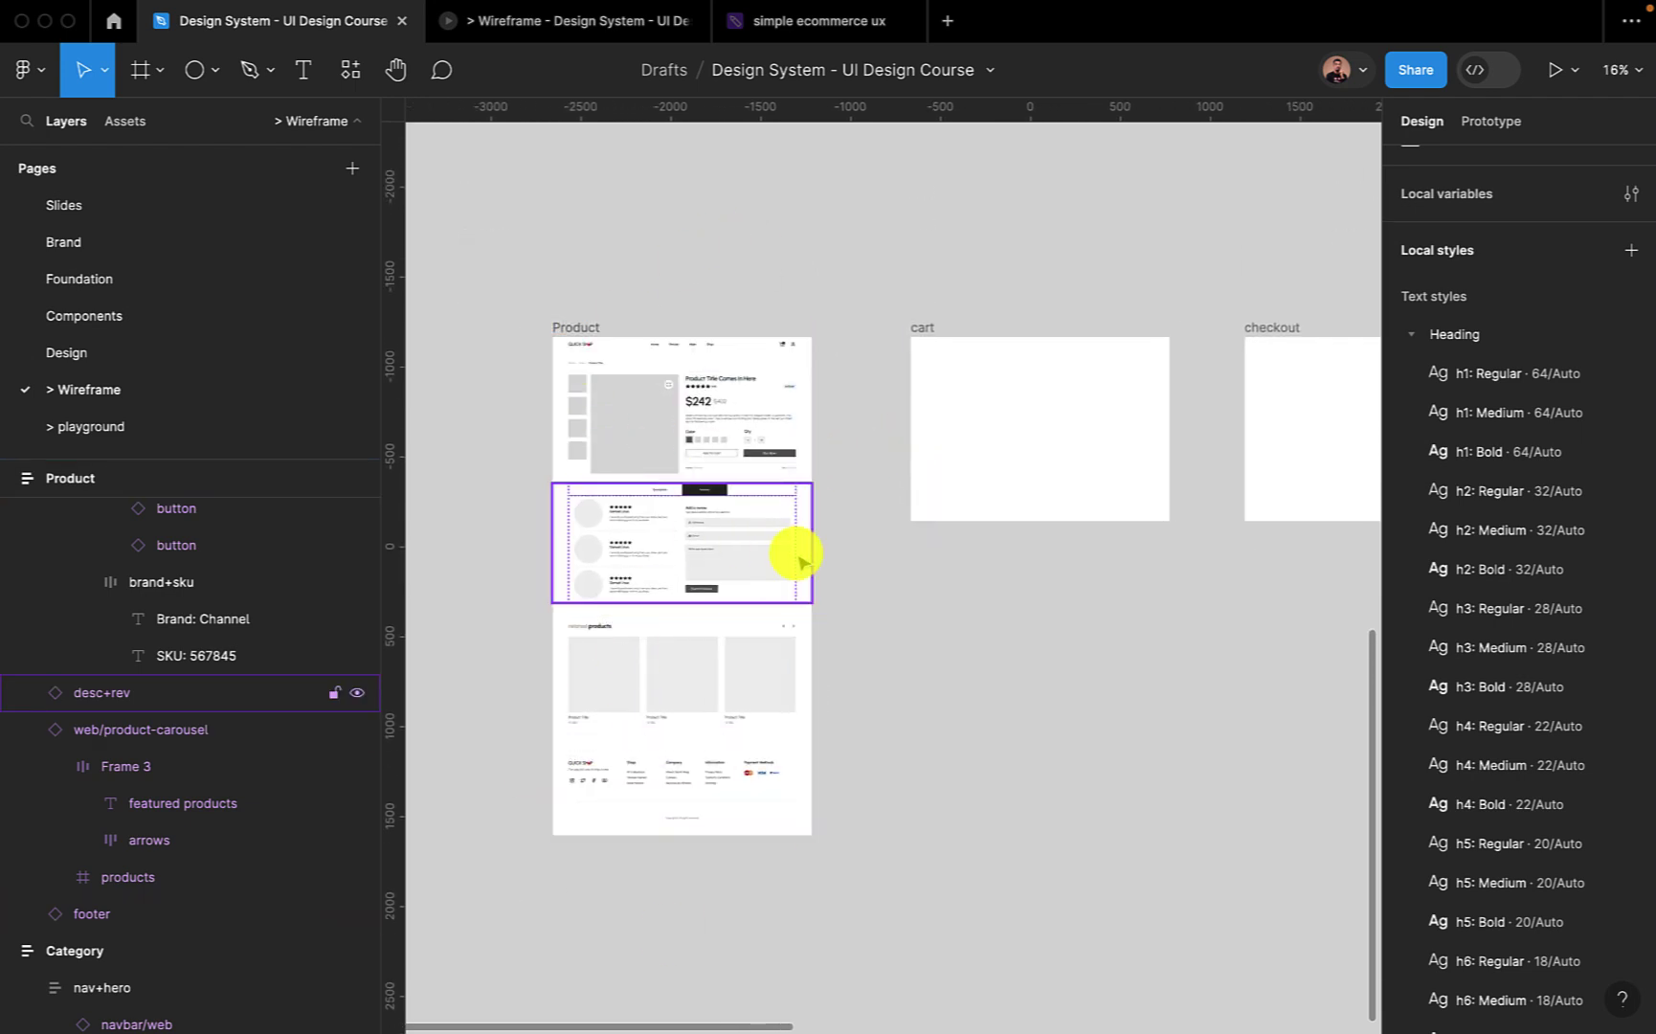
click(125, 121)
click(133, 174)
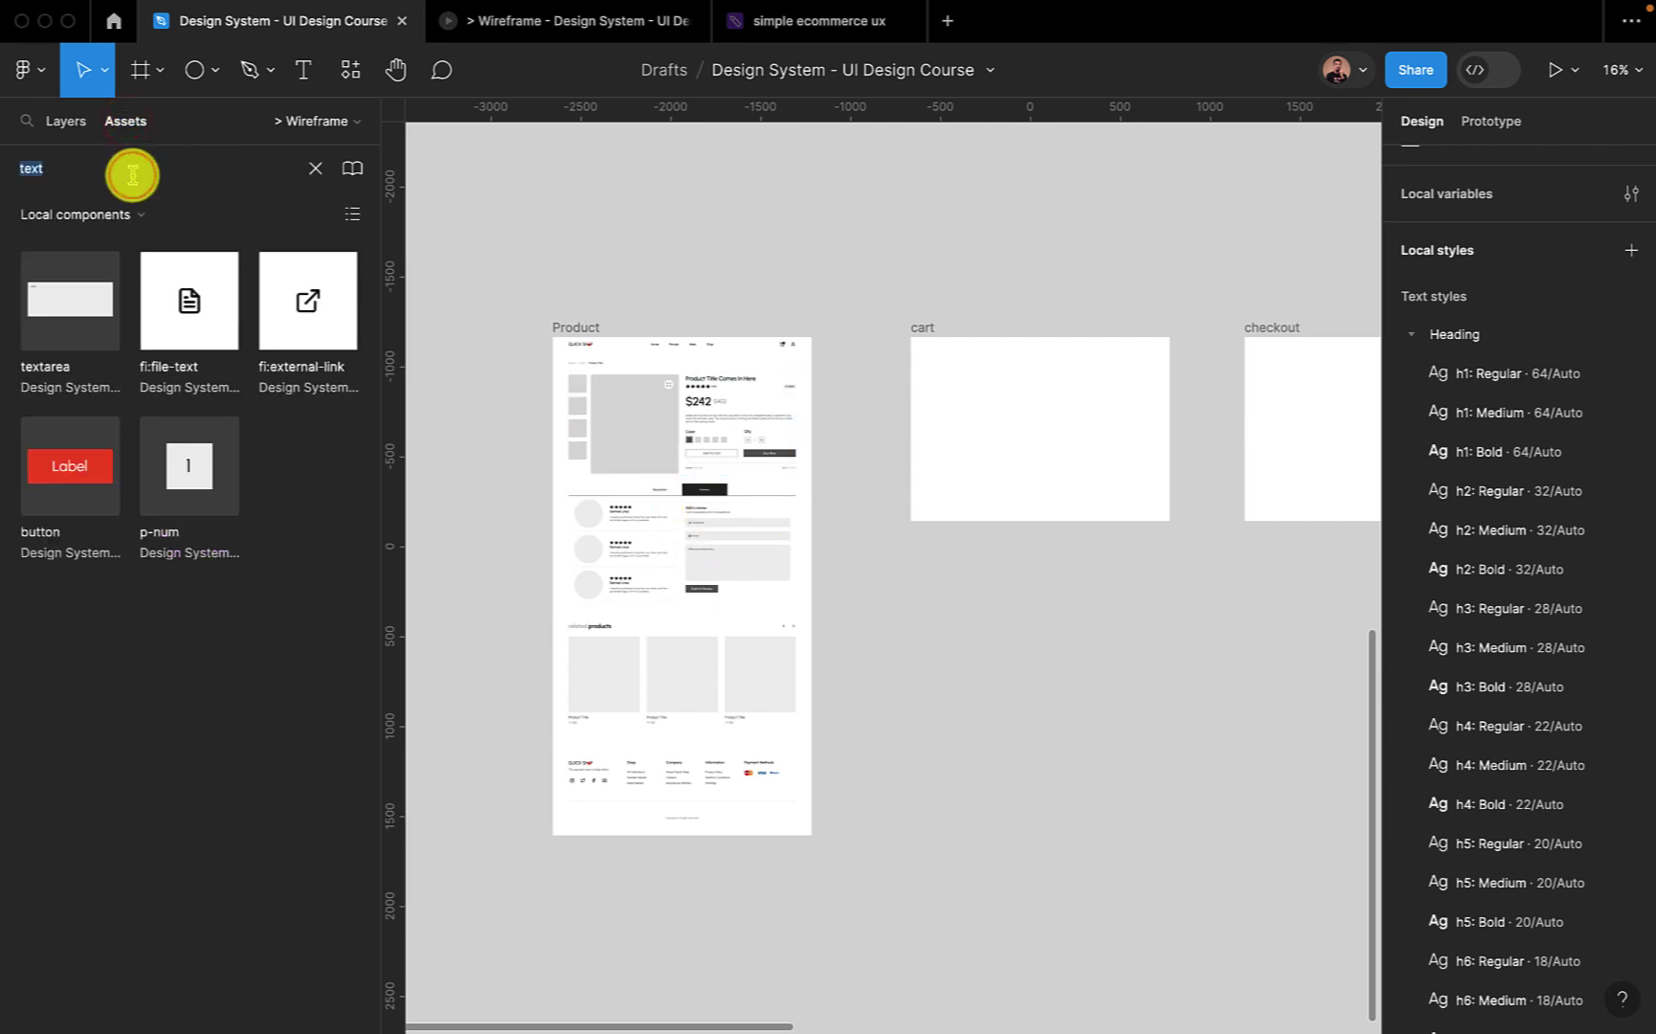
text(nav)
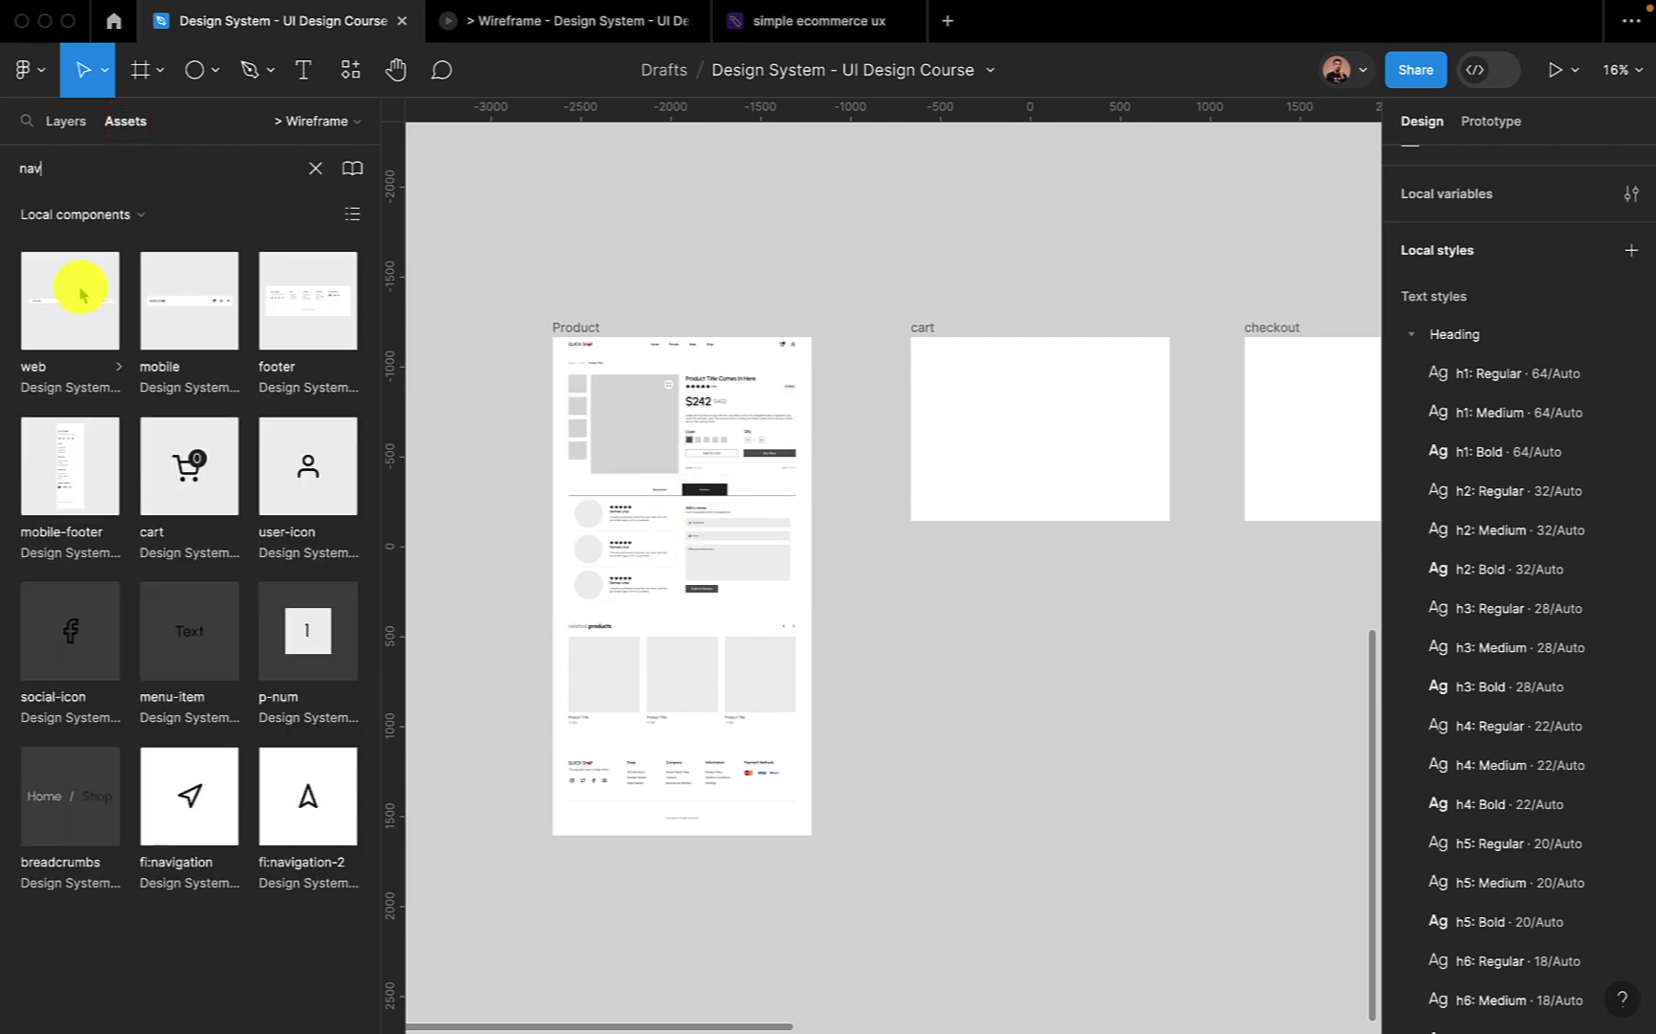
drag(190, 301, 910, 590)
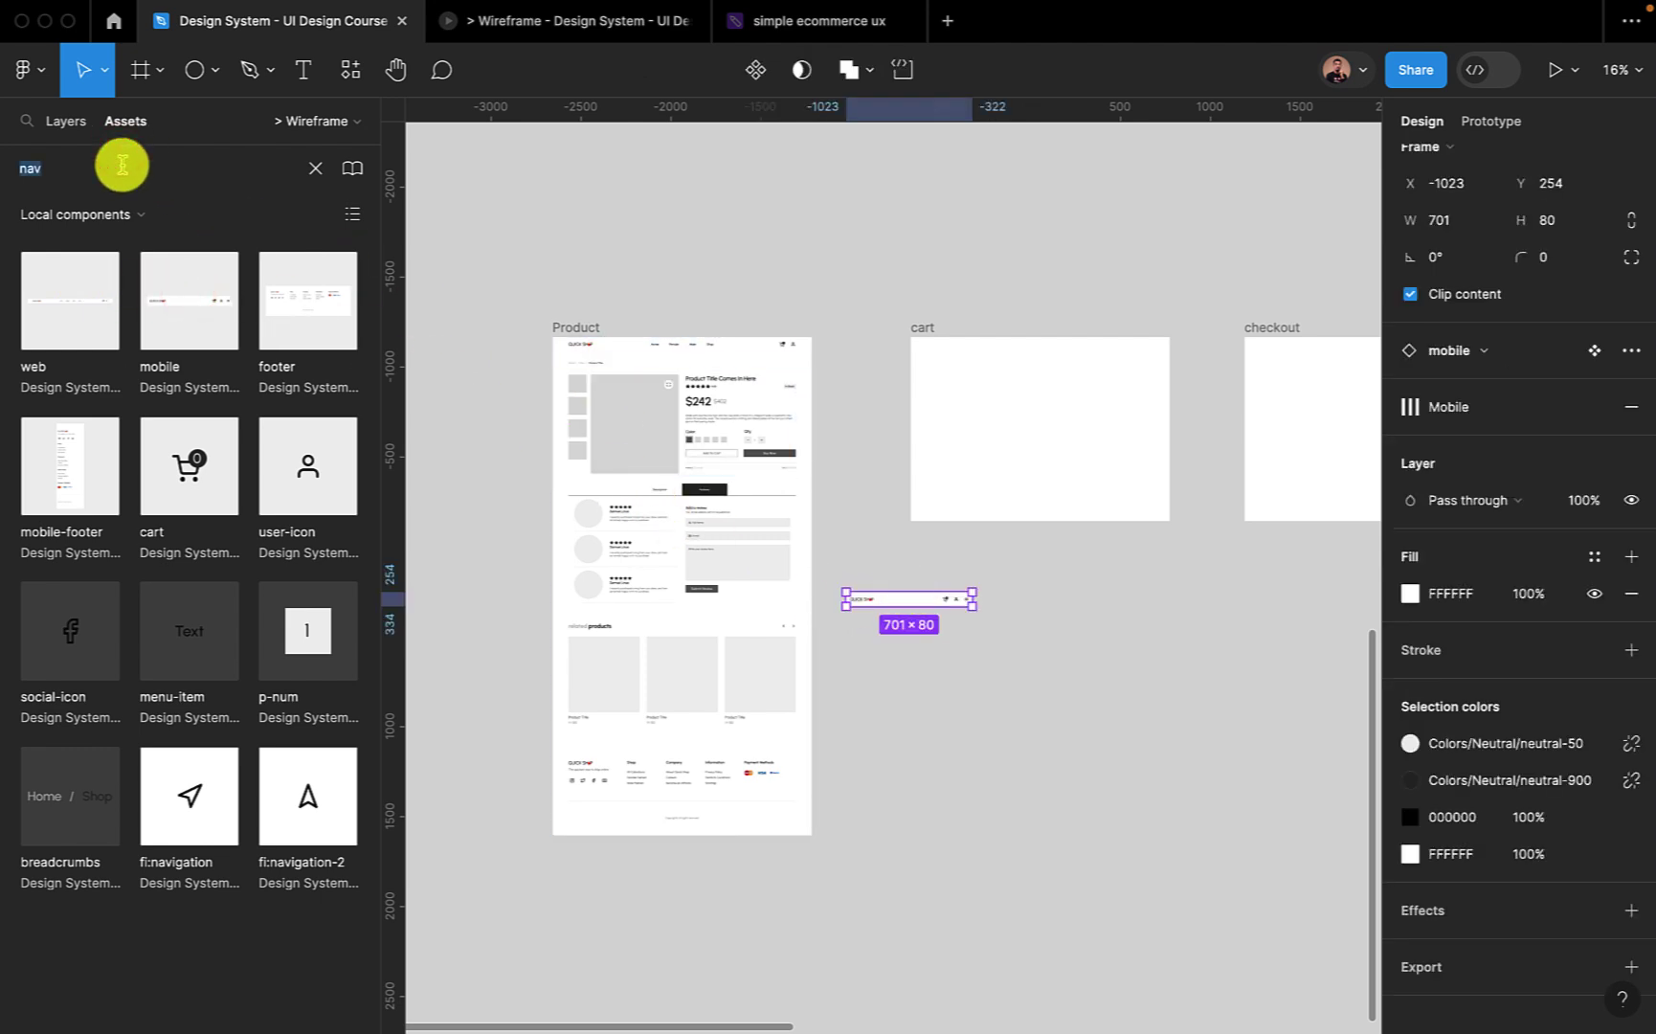
text(foo)
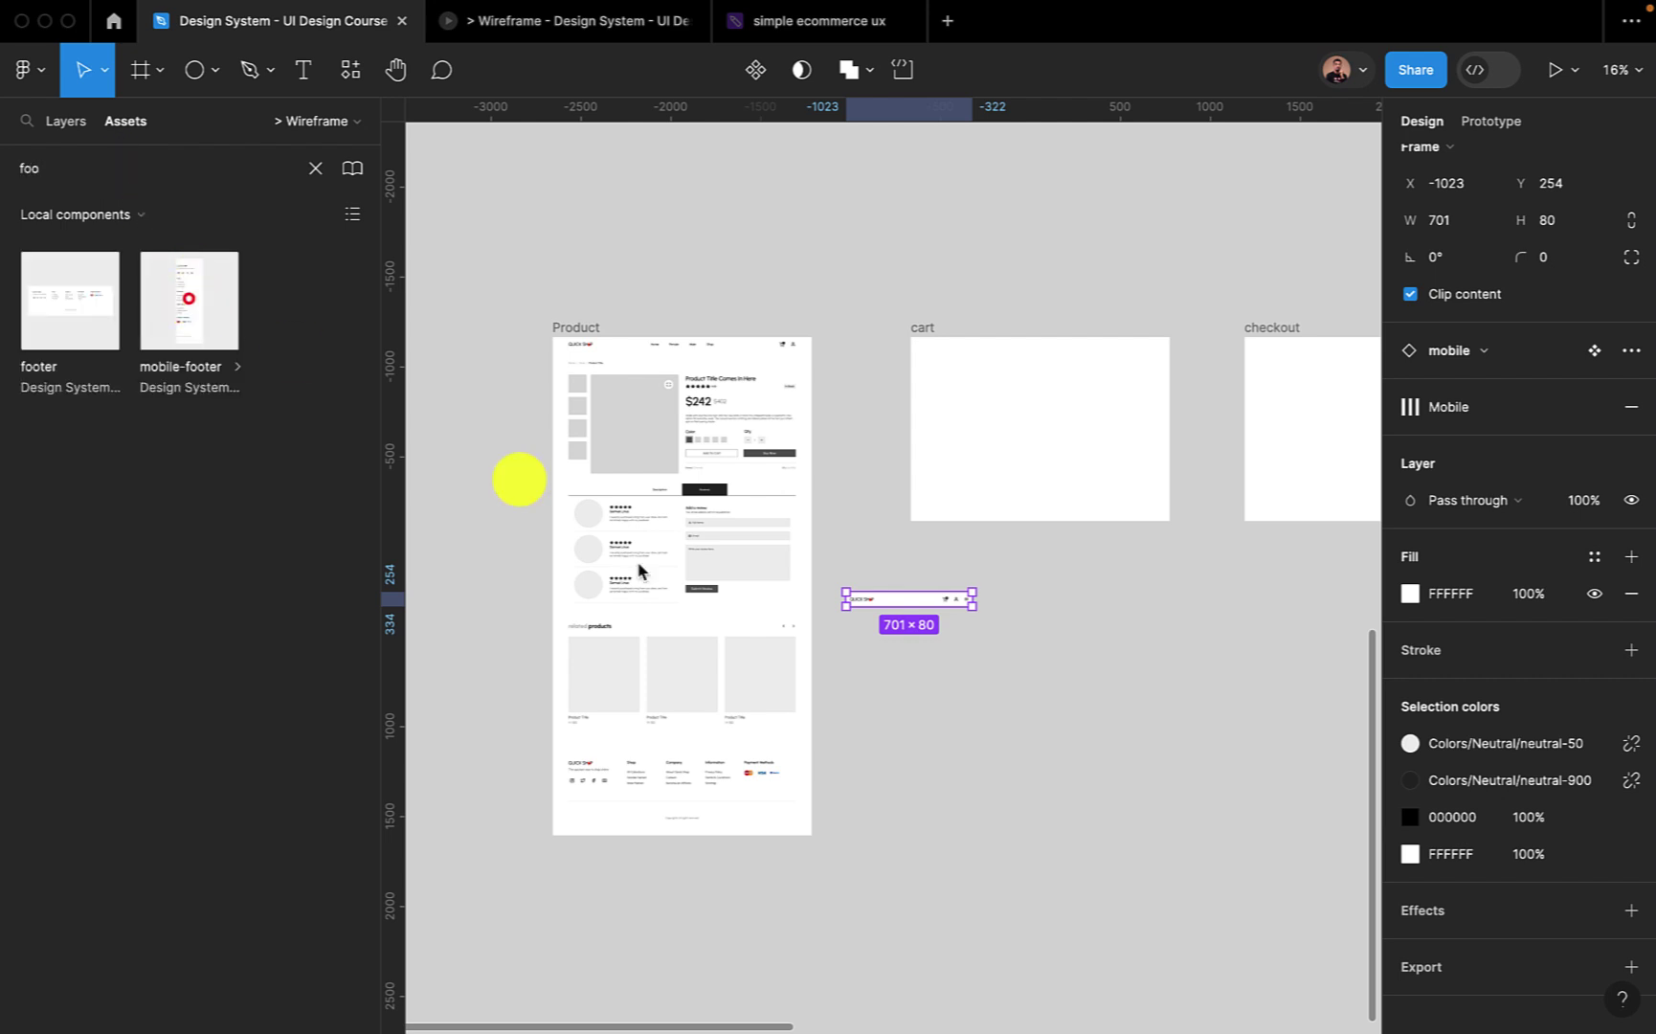
drag(804, 713, 827, 658)
Narrow the QUICK SHOP header to 375 wide.
scroll(936, 738, up, 4)
click(877, 436)
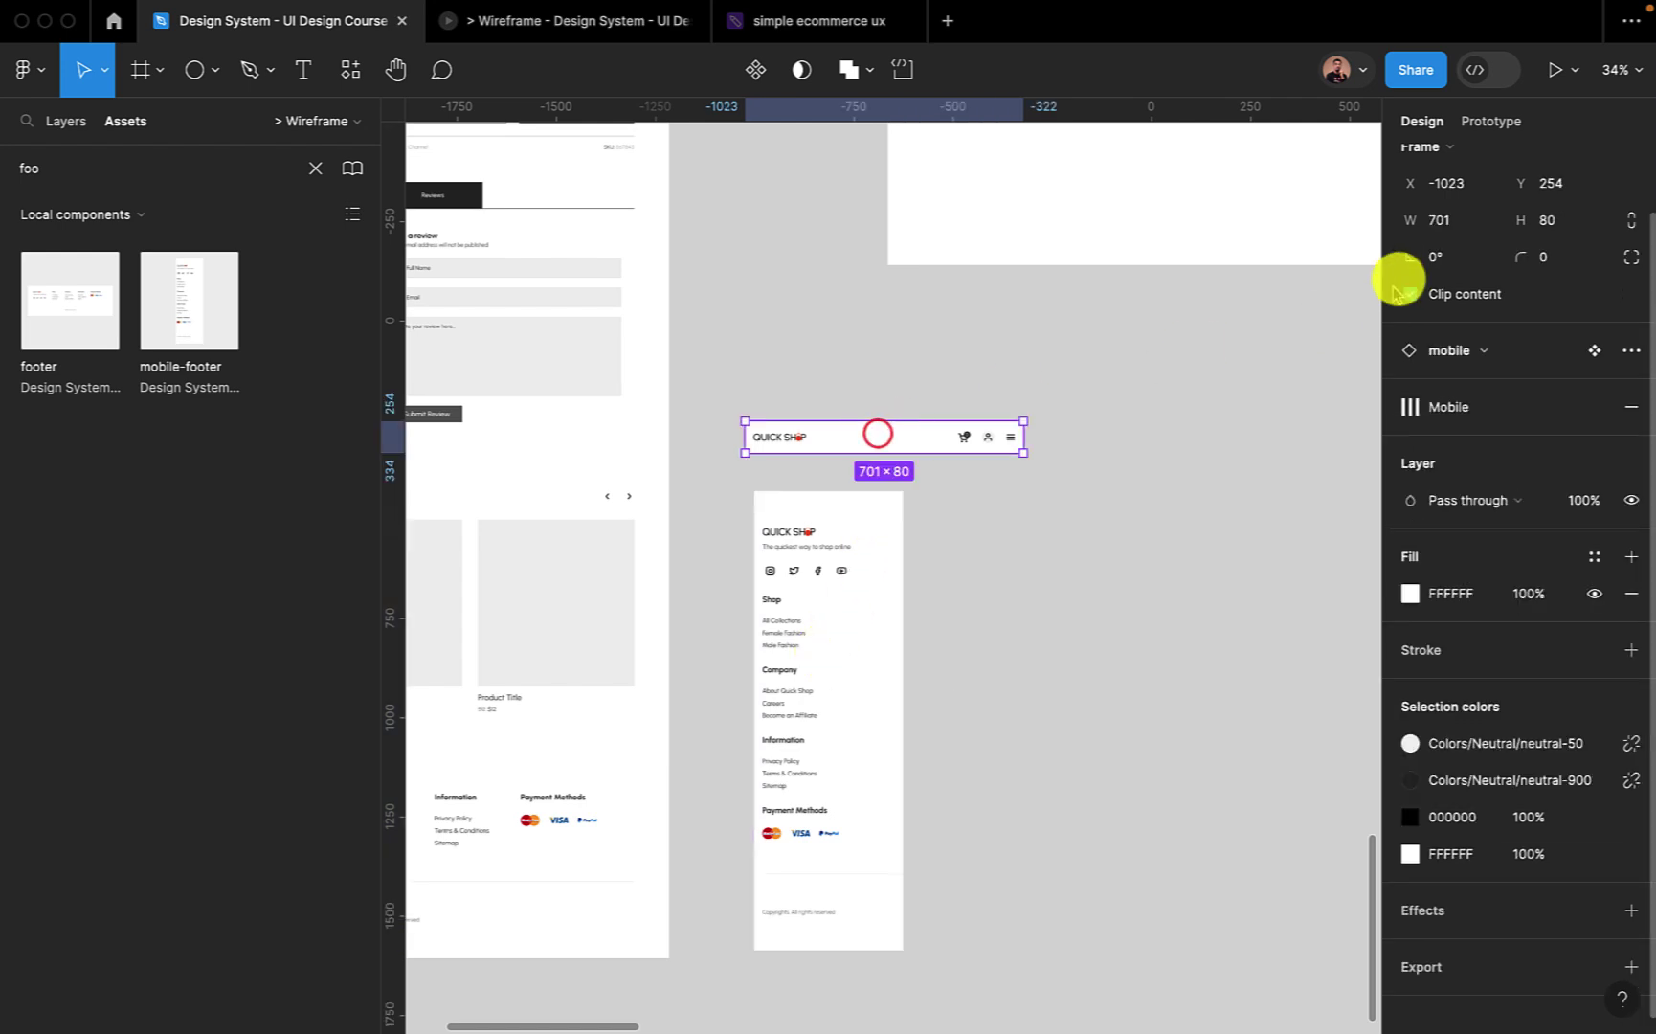
click(1456, 219)
text(375)
key(Return)
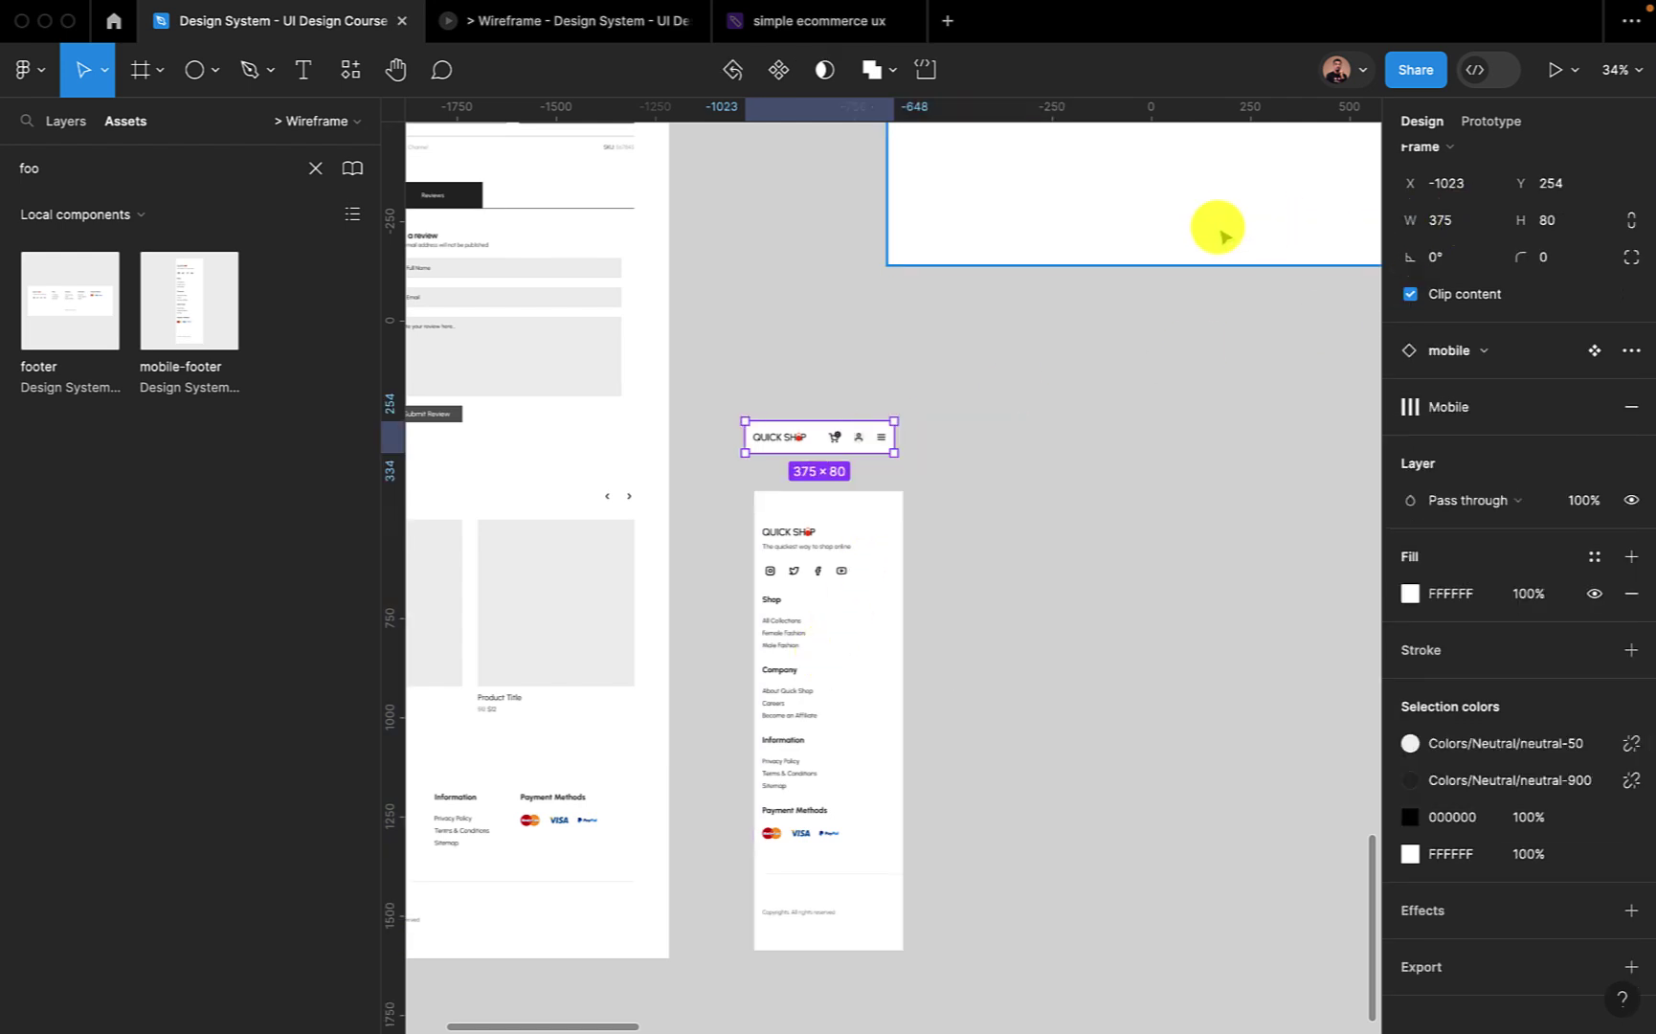
Move the mobile header up above the footer.
drag(817, 438, 817, 328)
scroll(812, 332, up, 5)
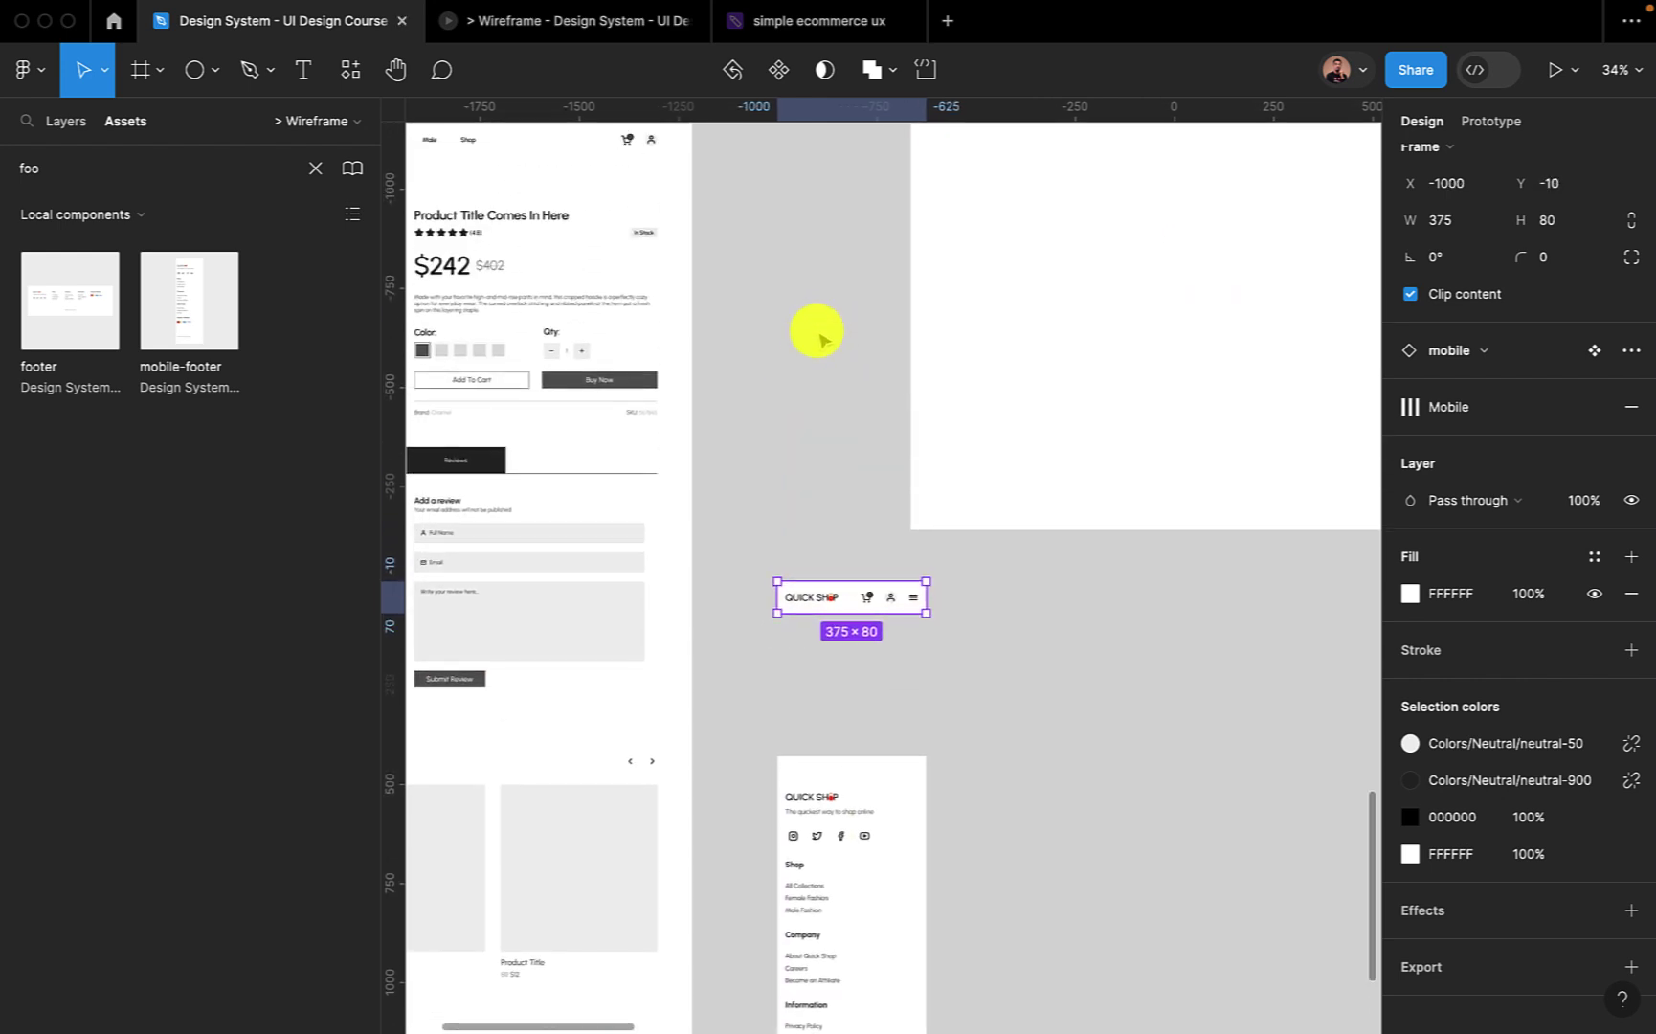
scroll(813, 332, down, 2)
scroll(813, 335, left, 3)
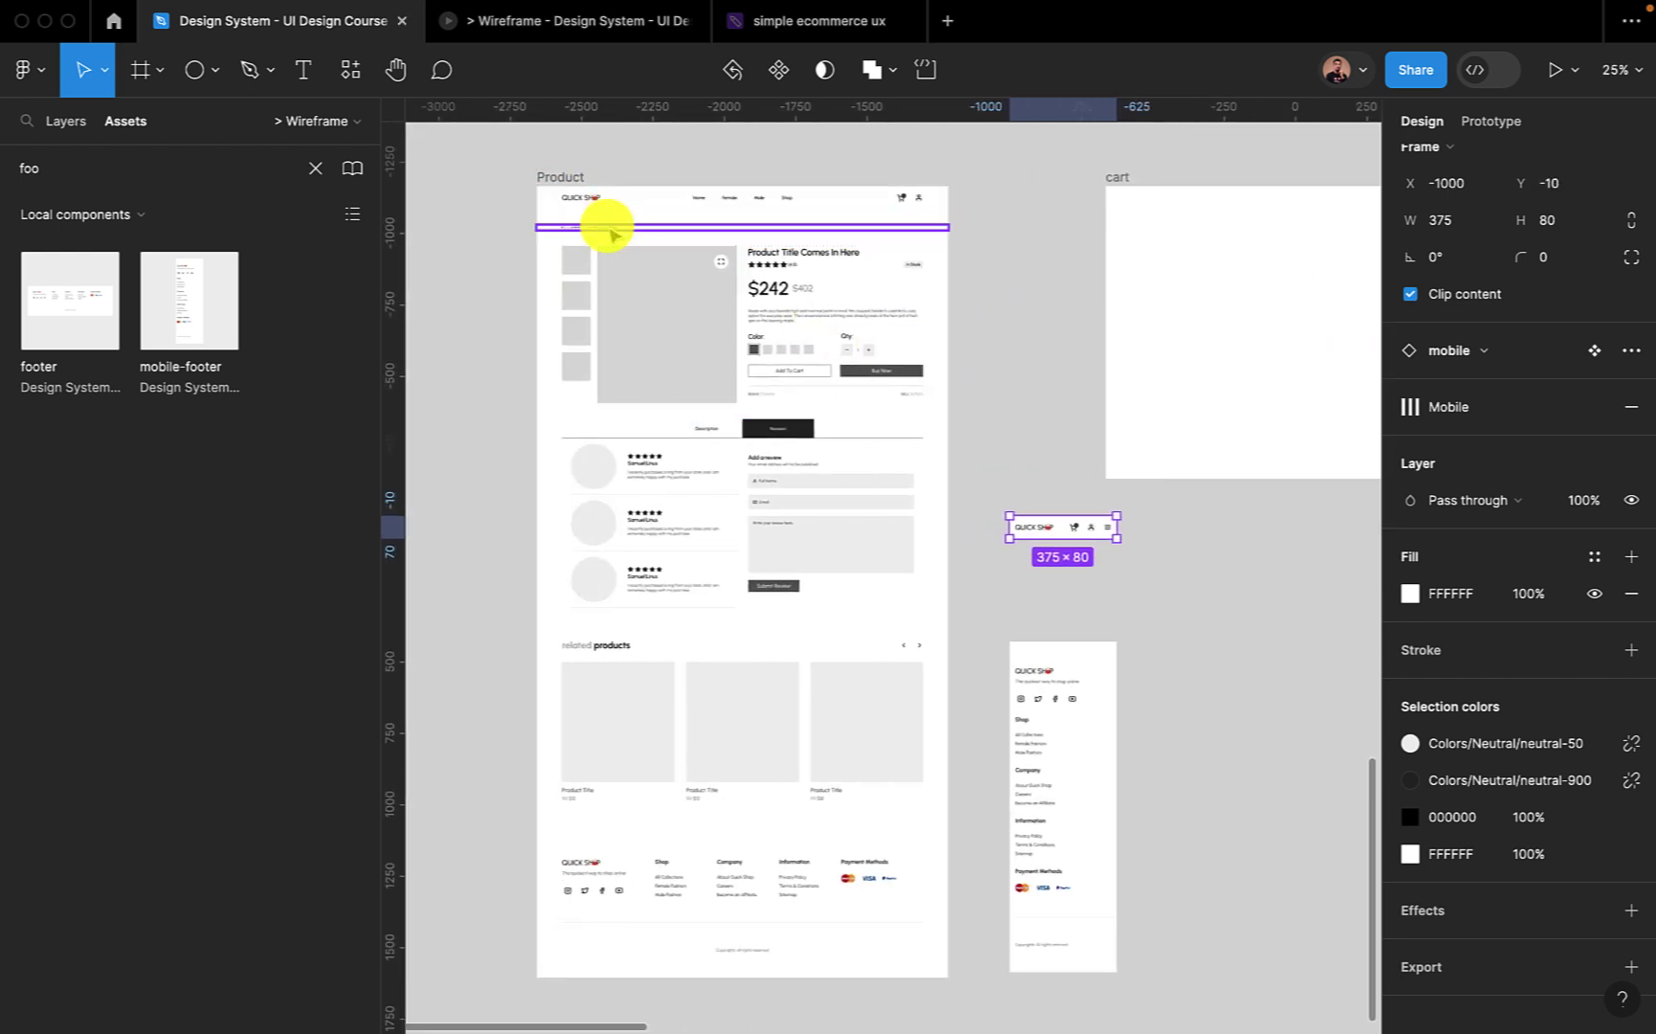
Pull the breadcrumbs row out of the Product page and place it under the mobile header.
click(609, 227)
scroll(610, 228, up, 5)
scroll(609, 230, down, 1)
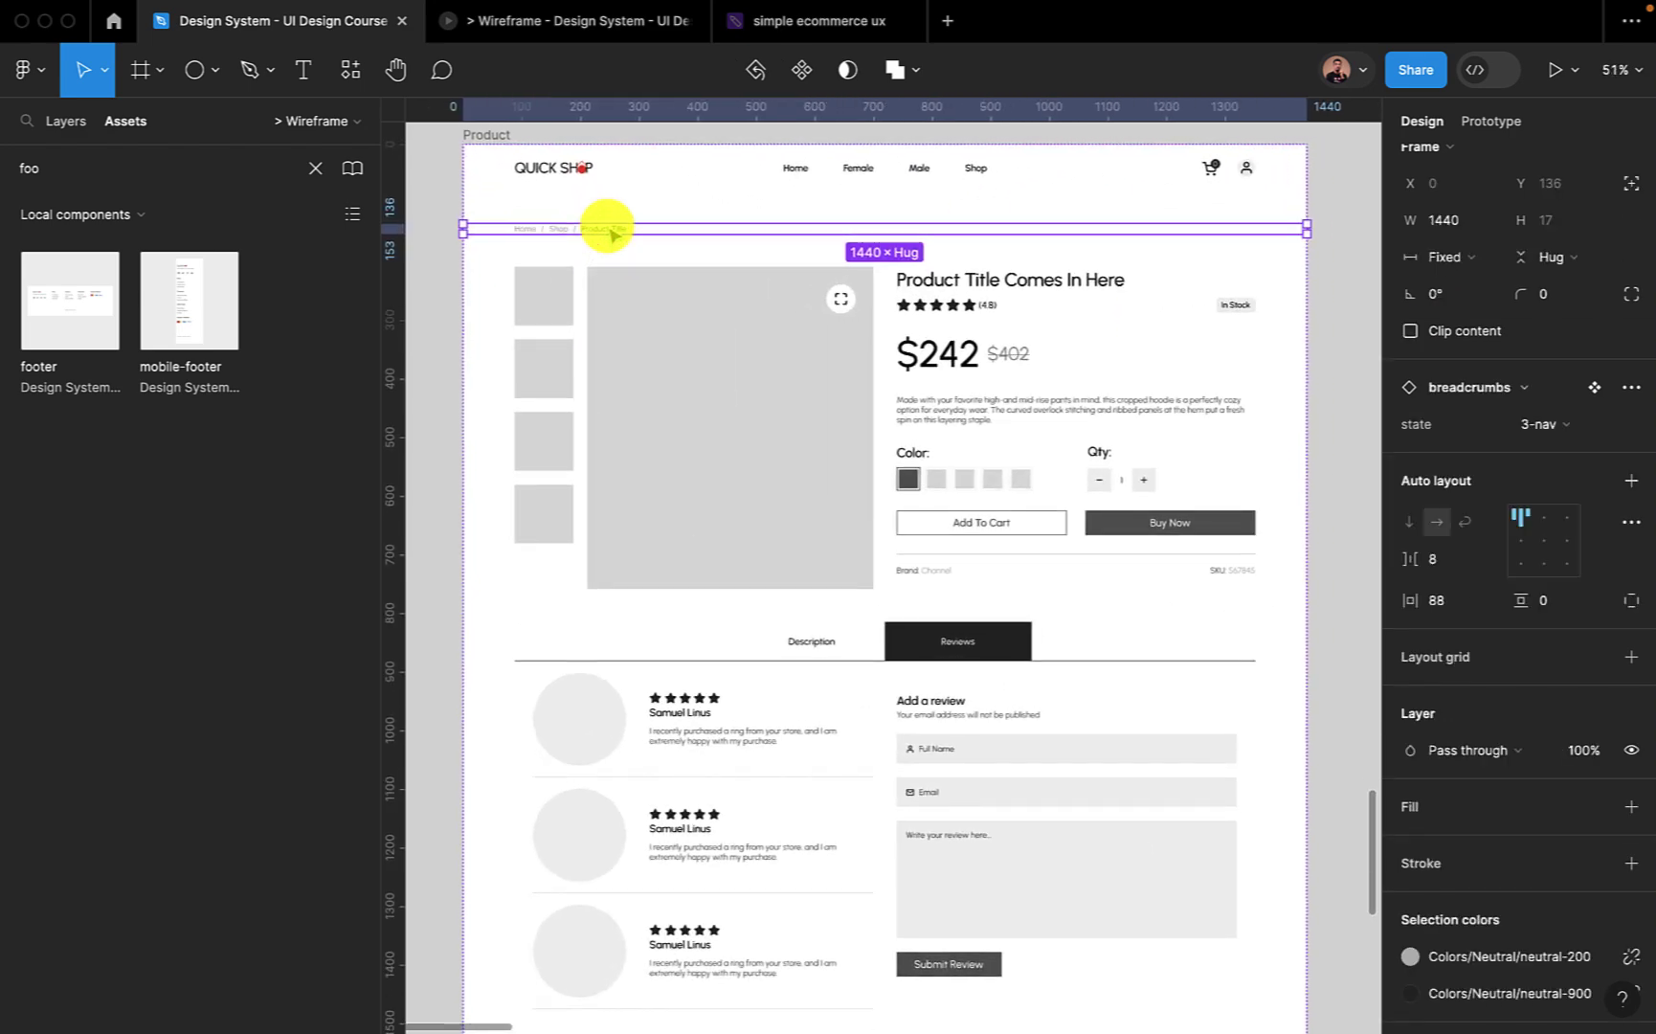
scroll(610, 233, down, 3)
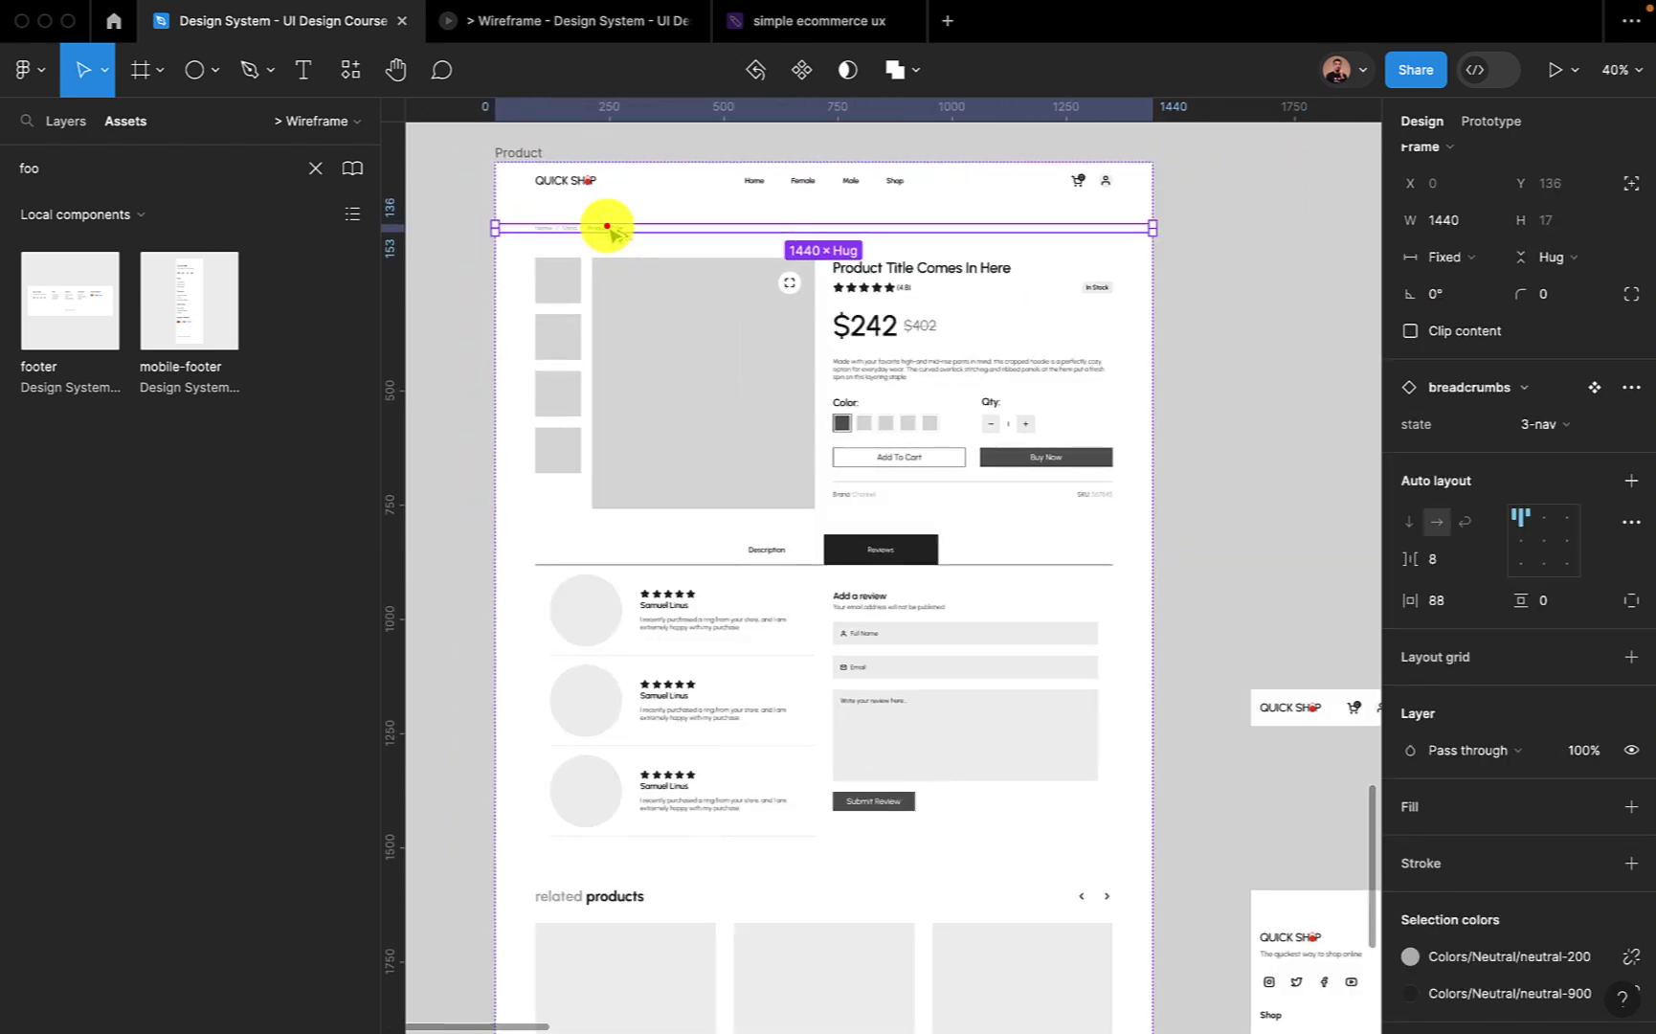
drag(607, 227, 1330, 811)
scroll(1325, 809, up, 5)
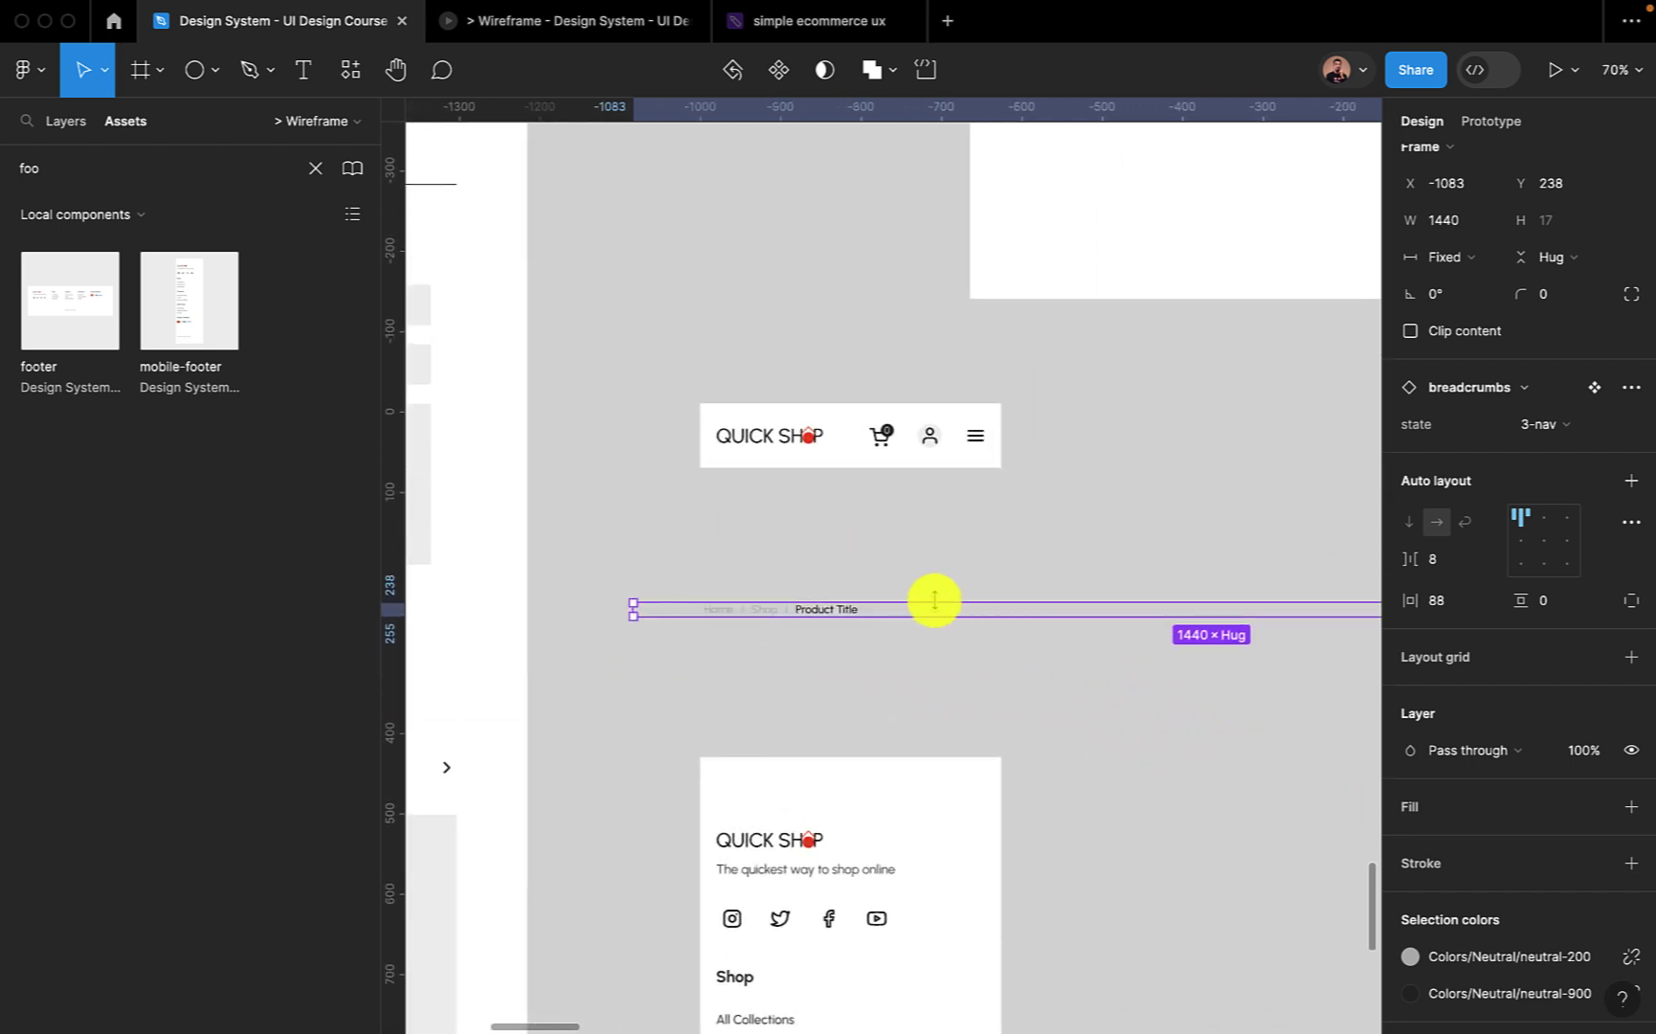
drag(938, 609, 1005, 516)
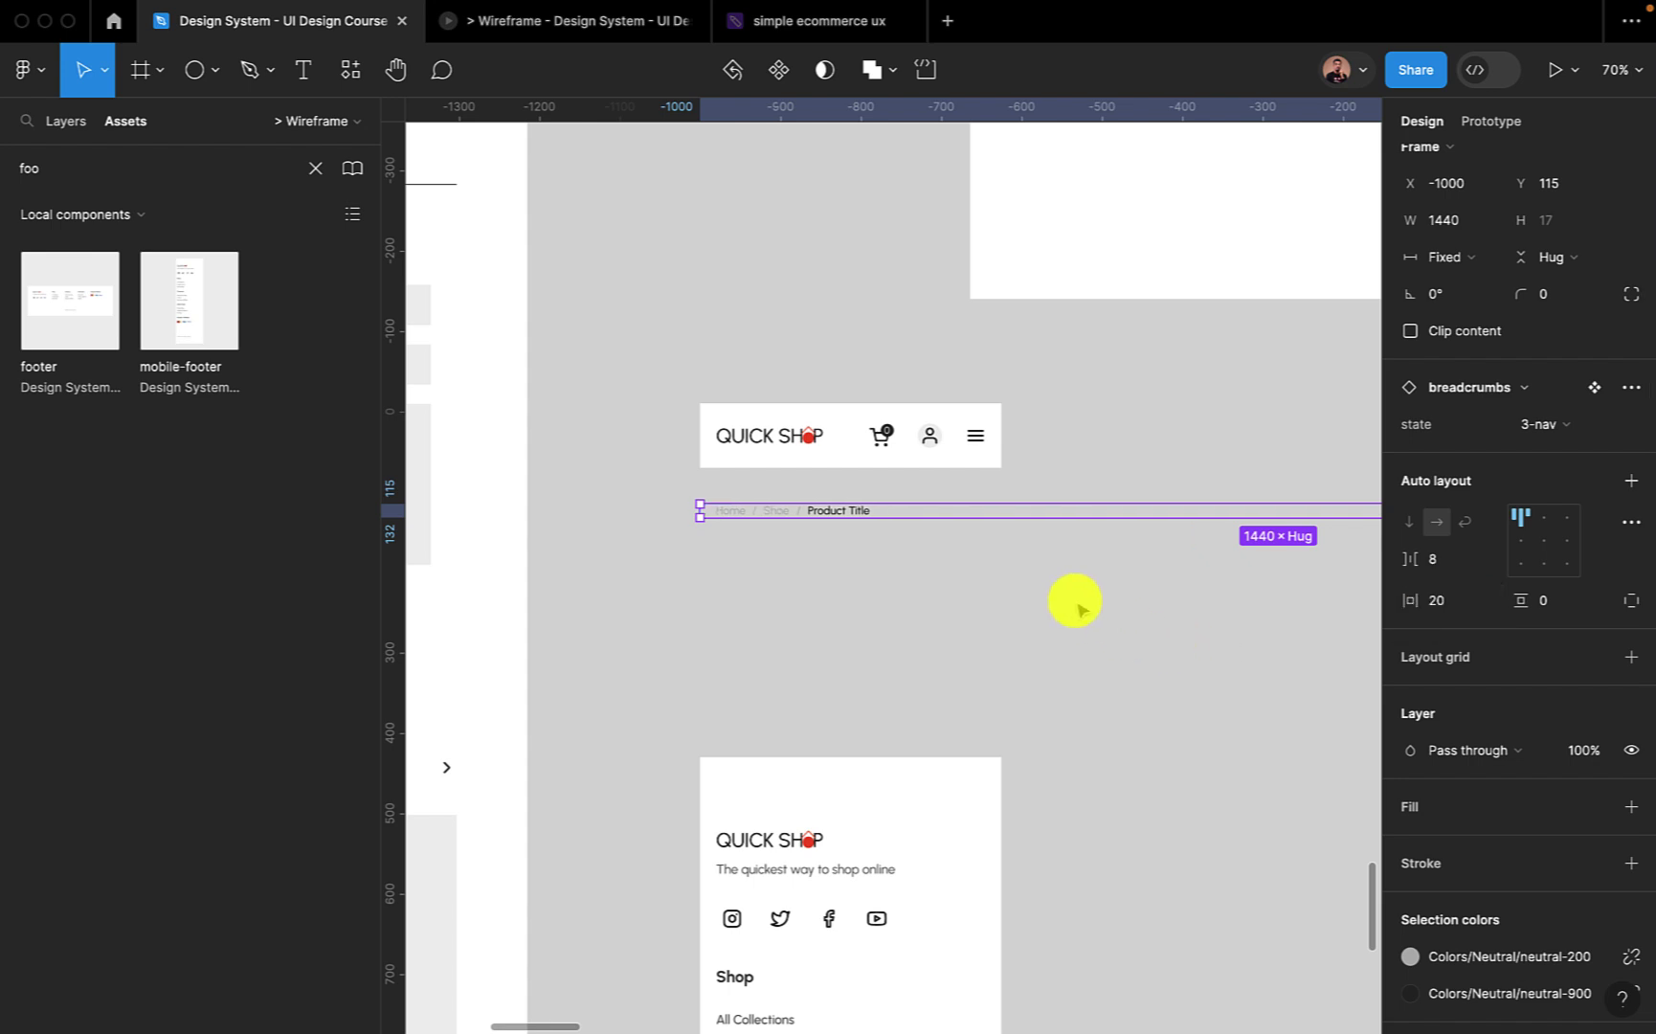
scroll(1072, 602, down, 3)
Wrap the header, breadcrumbs and footer in an auto-layout frame with a white fill.
click(855, 482)
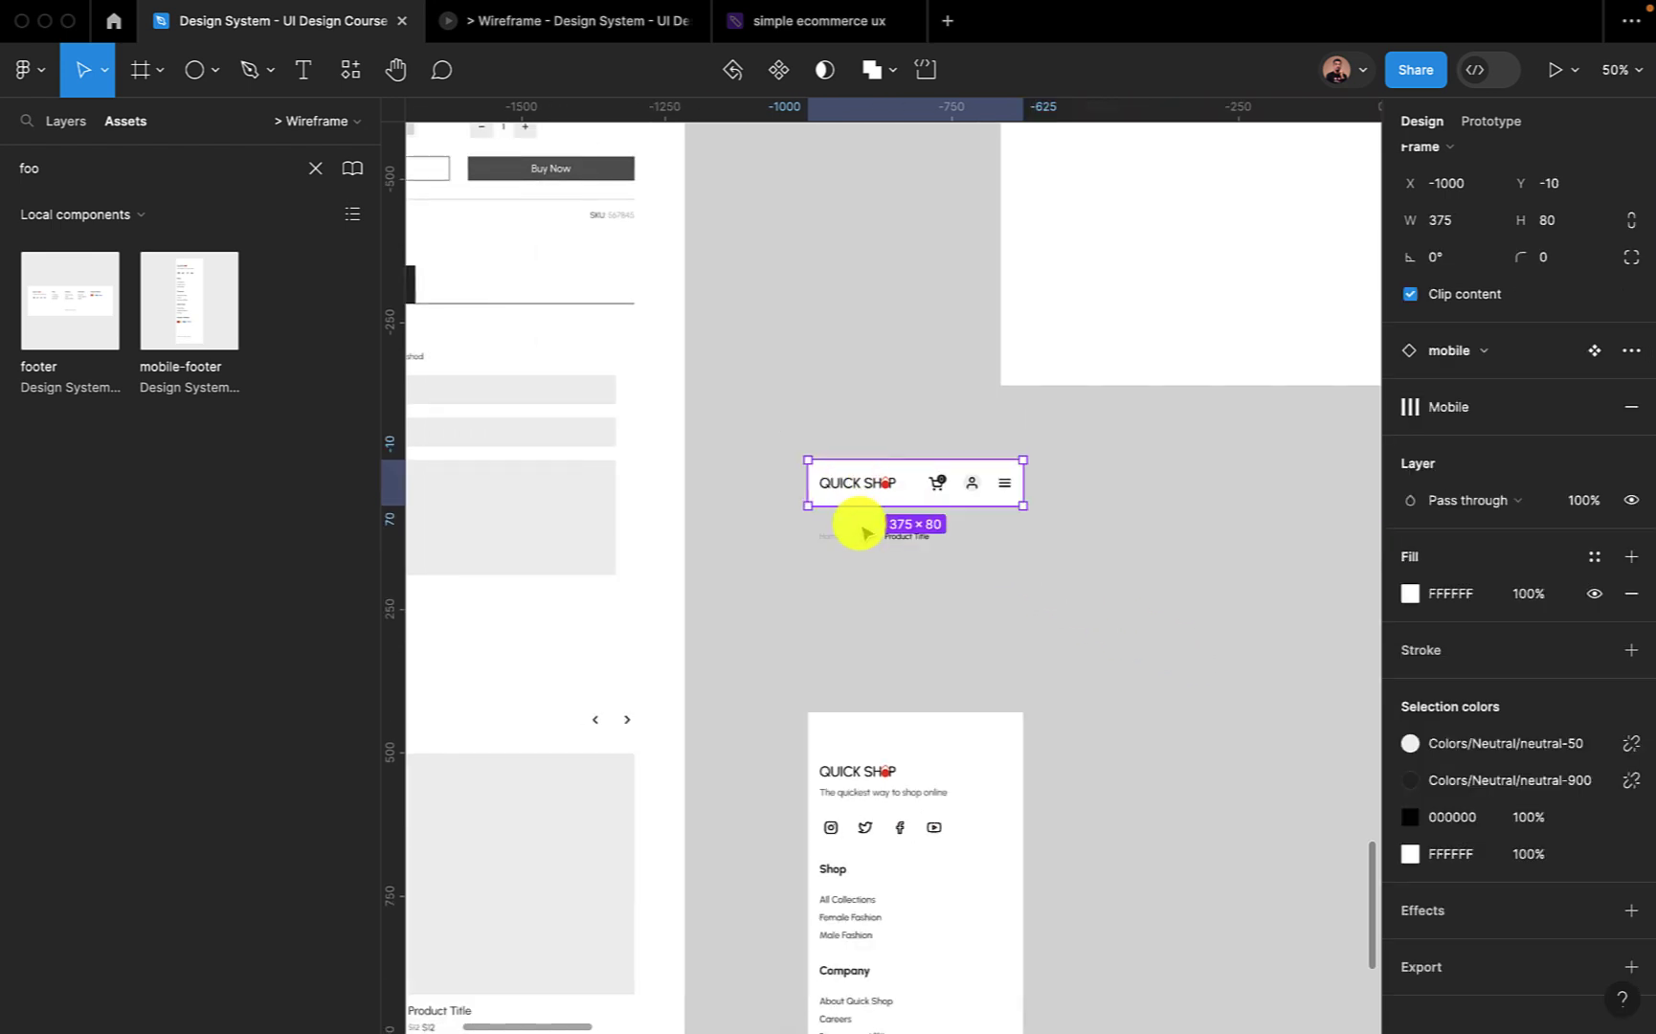
shift+click(858, 536)
shift+click(943, 766)
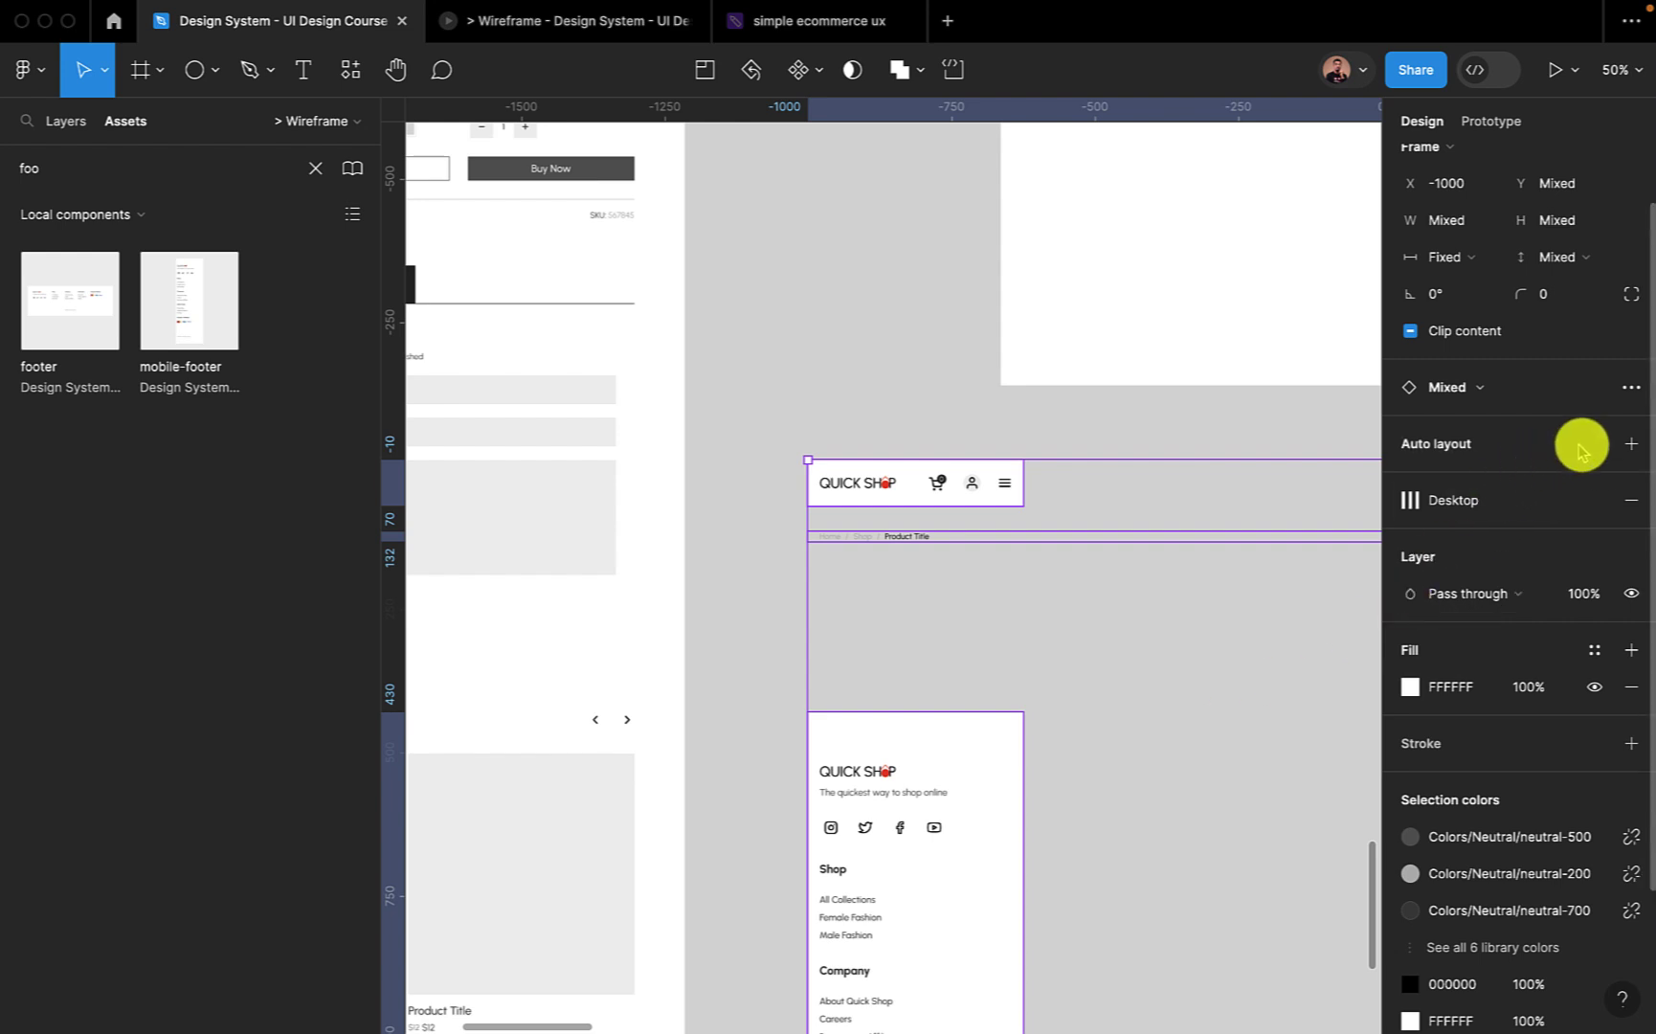
click(1629, 444)
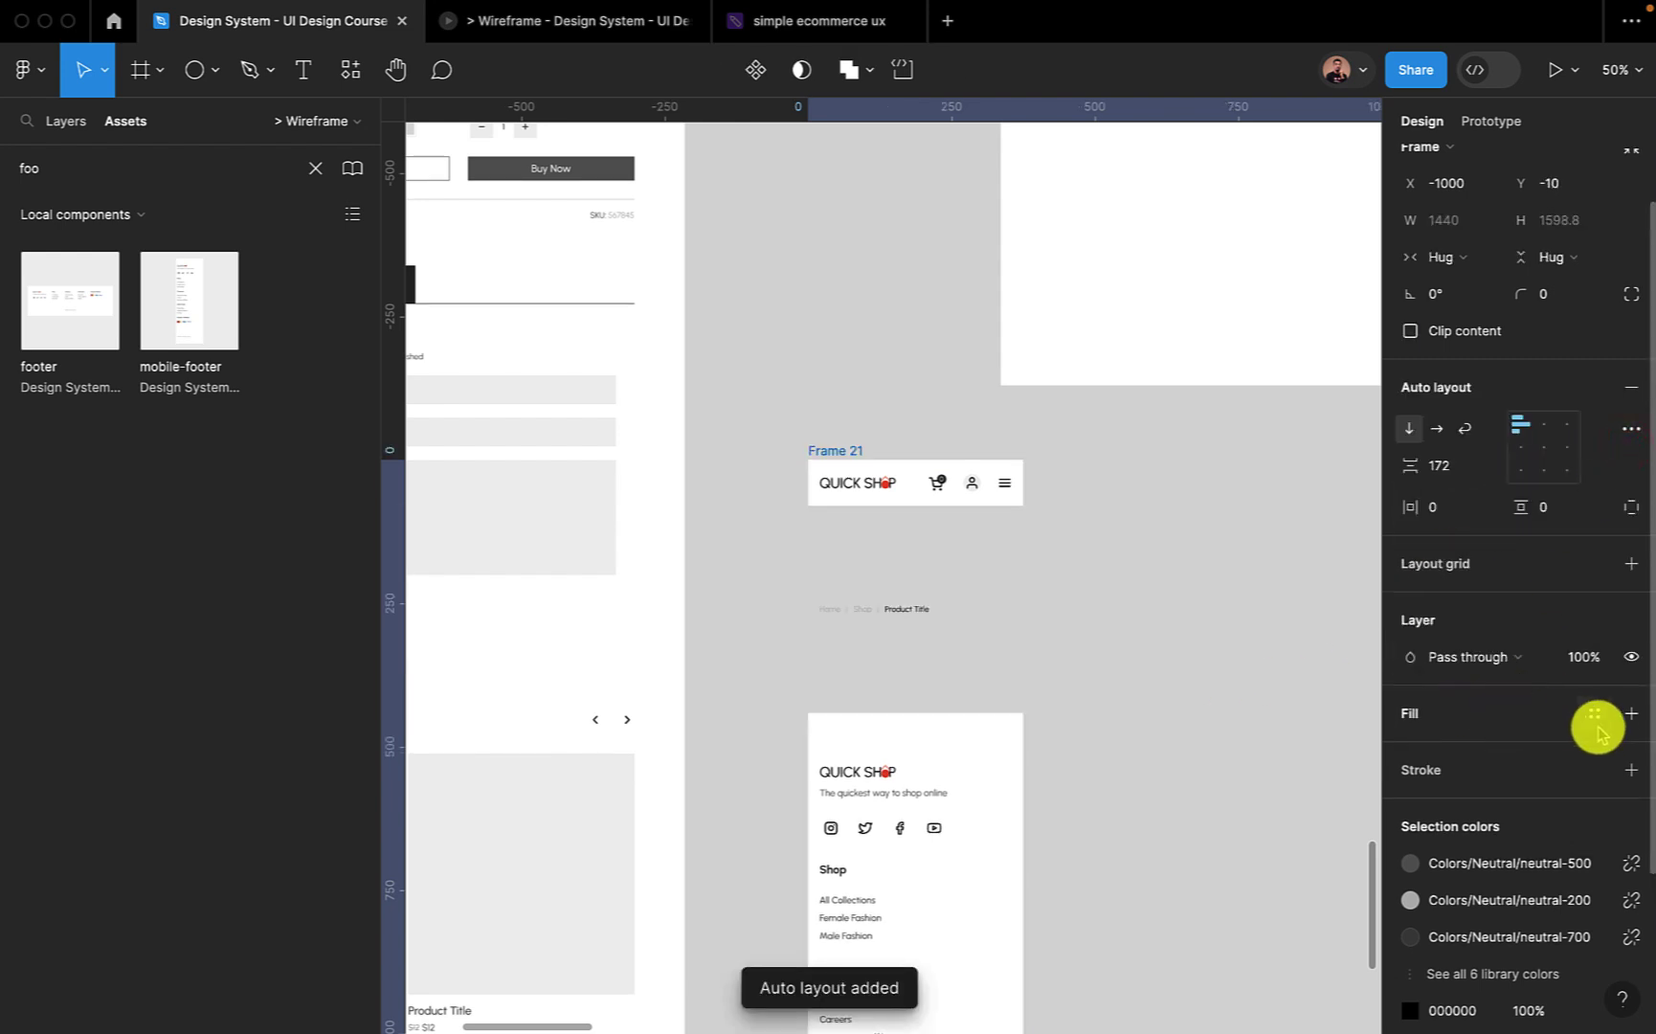
click(1631, 713)
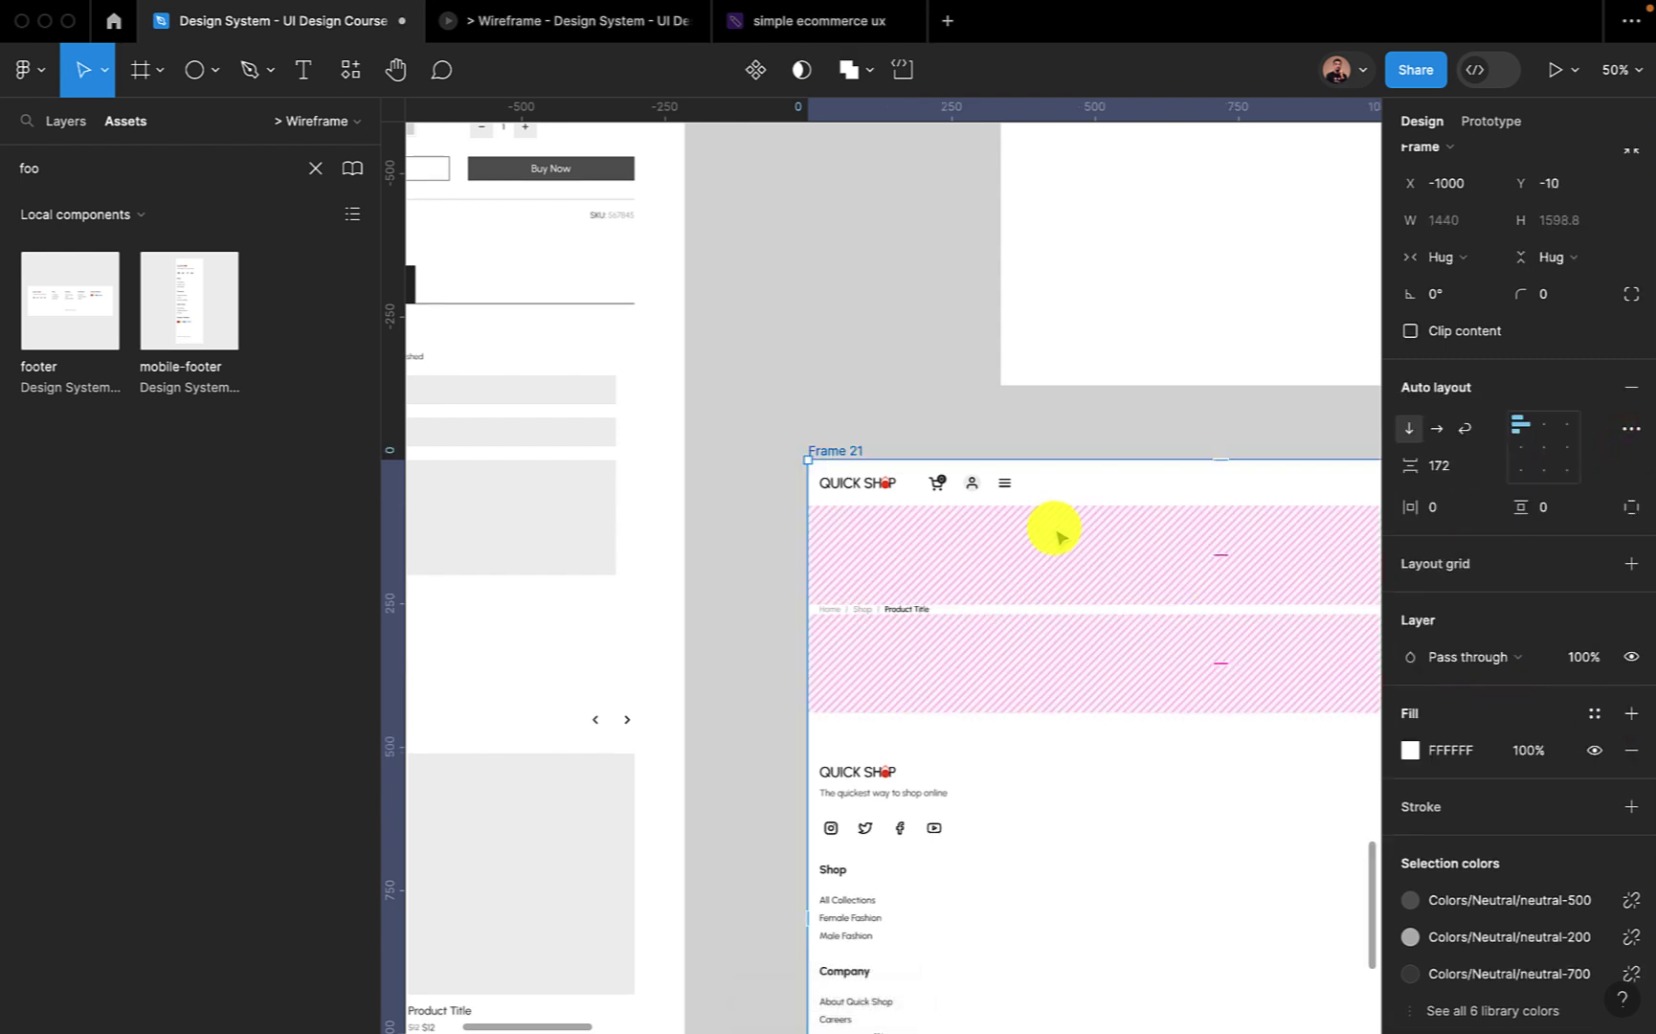
scroll(1056, 536, down, 5)
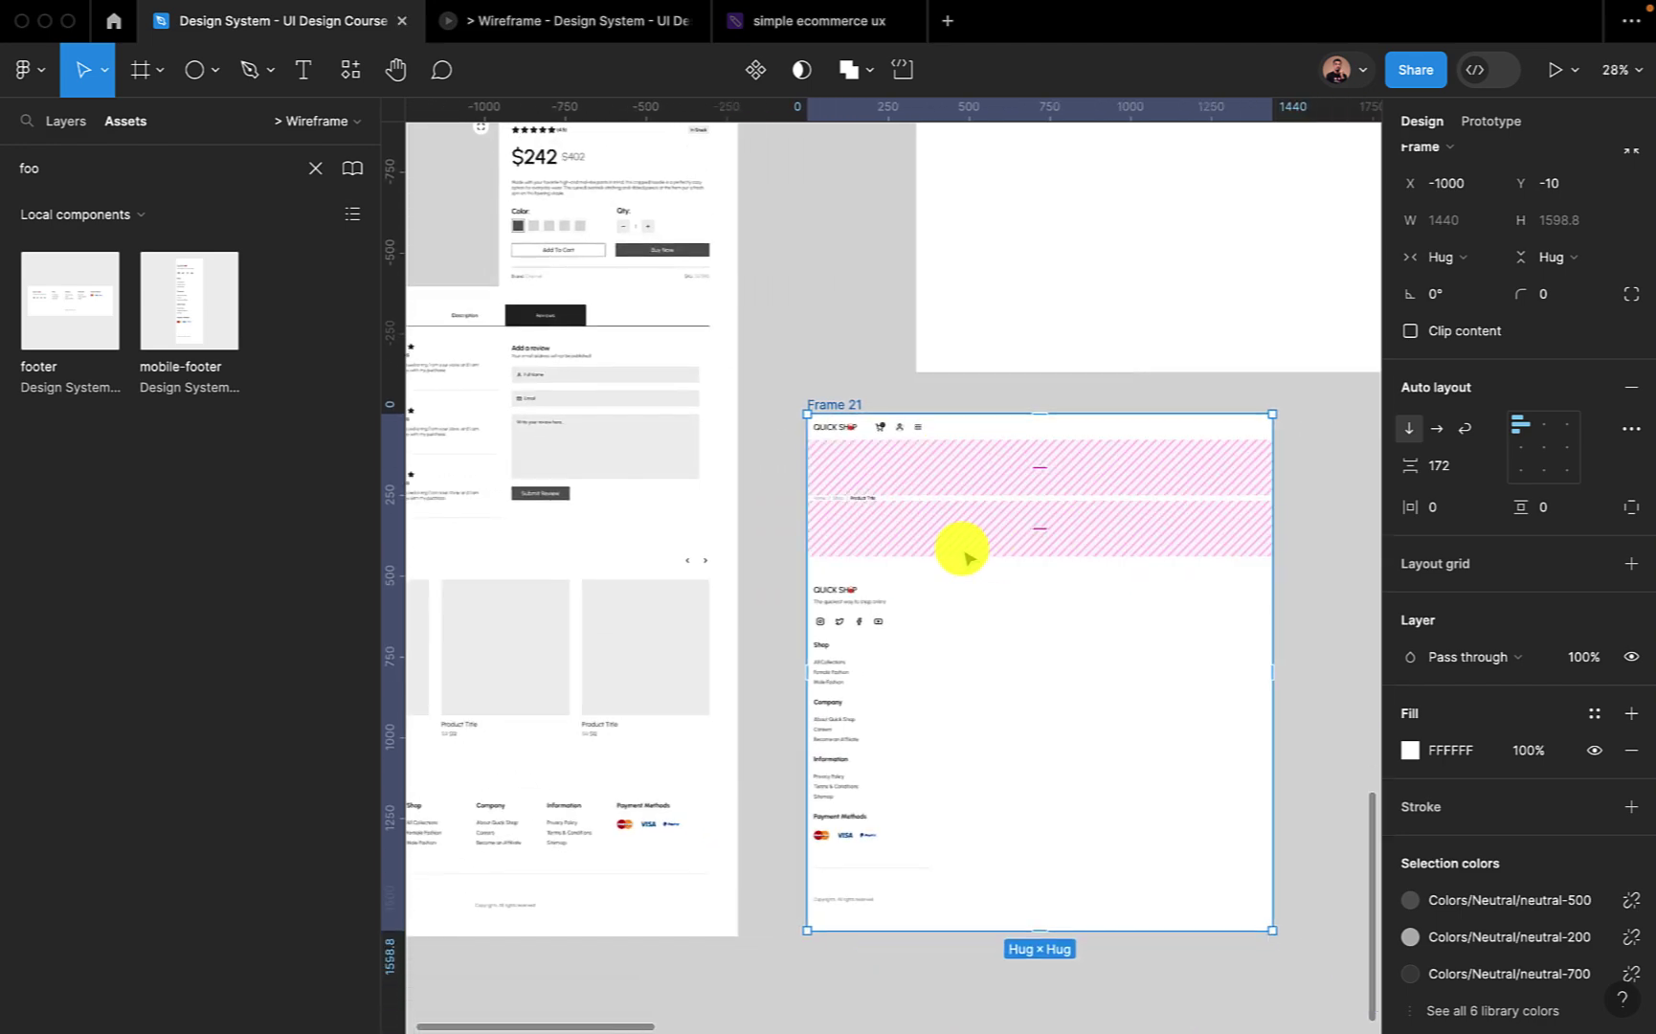
Make the breadcrumbs fill the frame width and set 56 spacing between sections.
click(868, 496)
click(1485, 259)
click(1490, 308)
scroll(843, 488, up, 10)
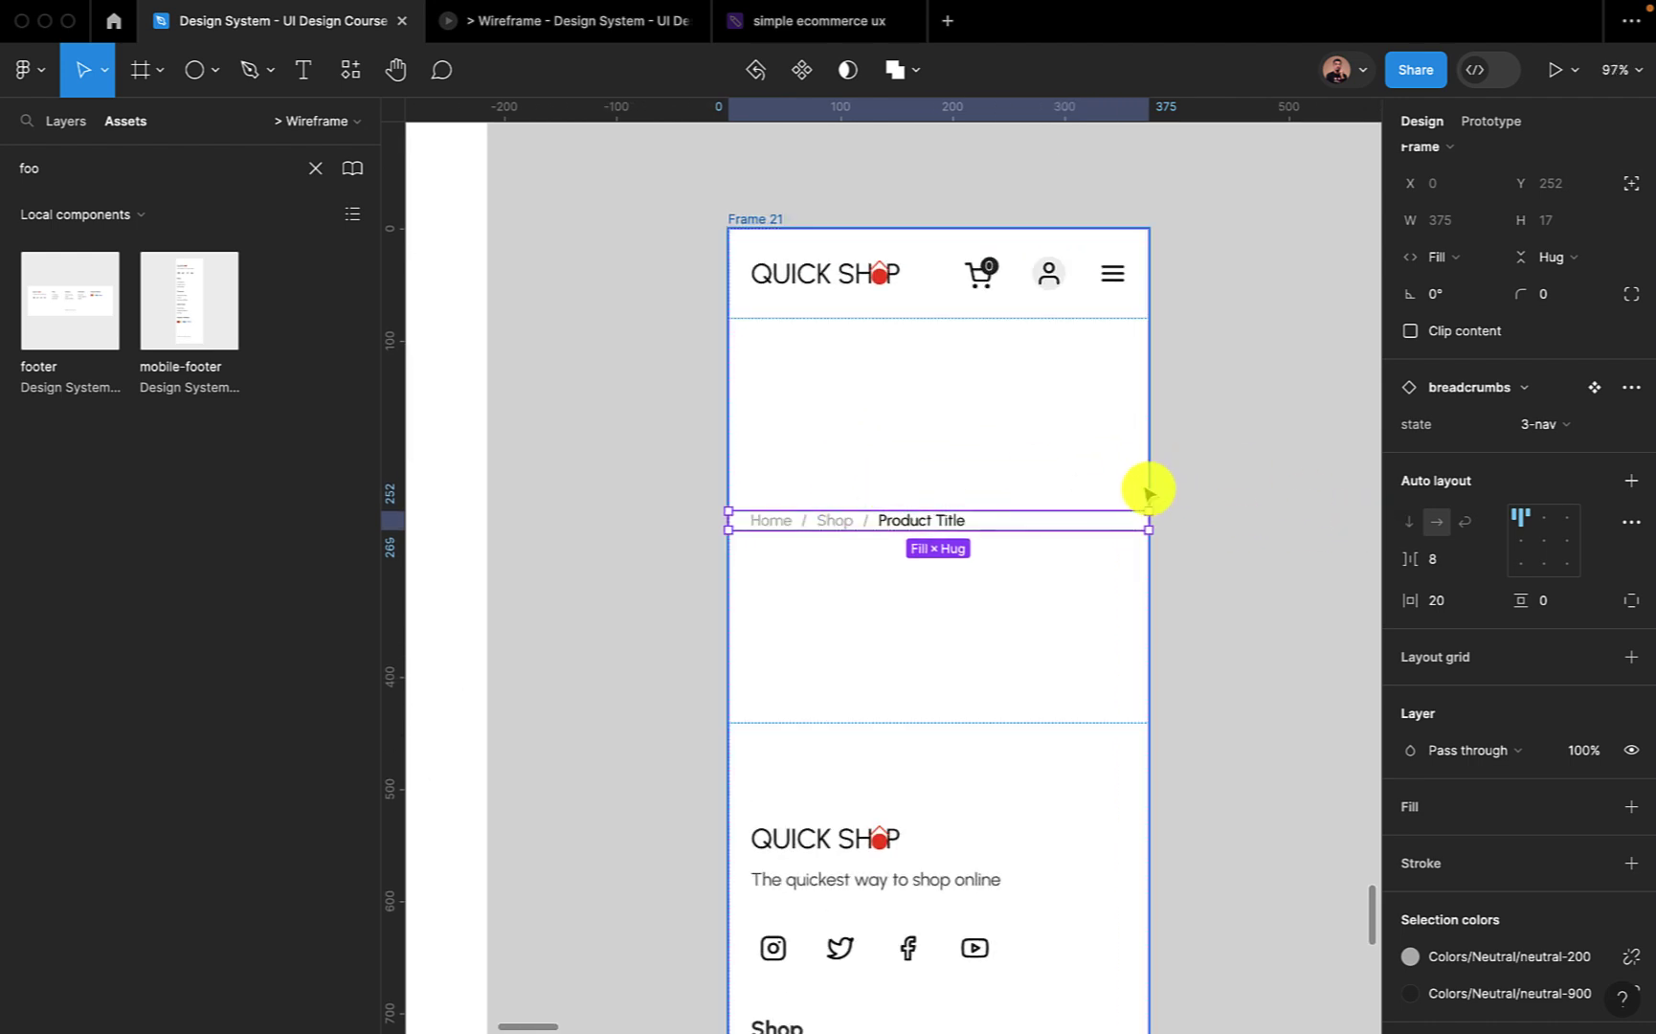
click(777, 226)
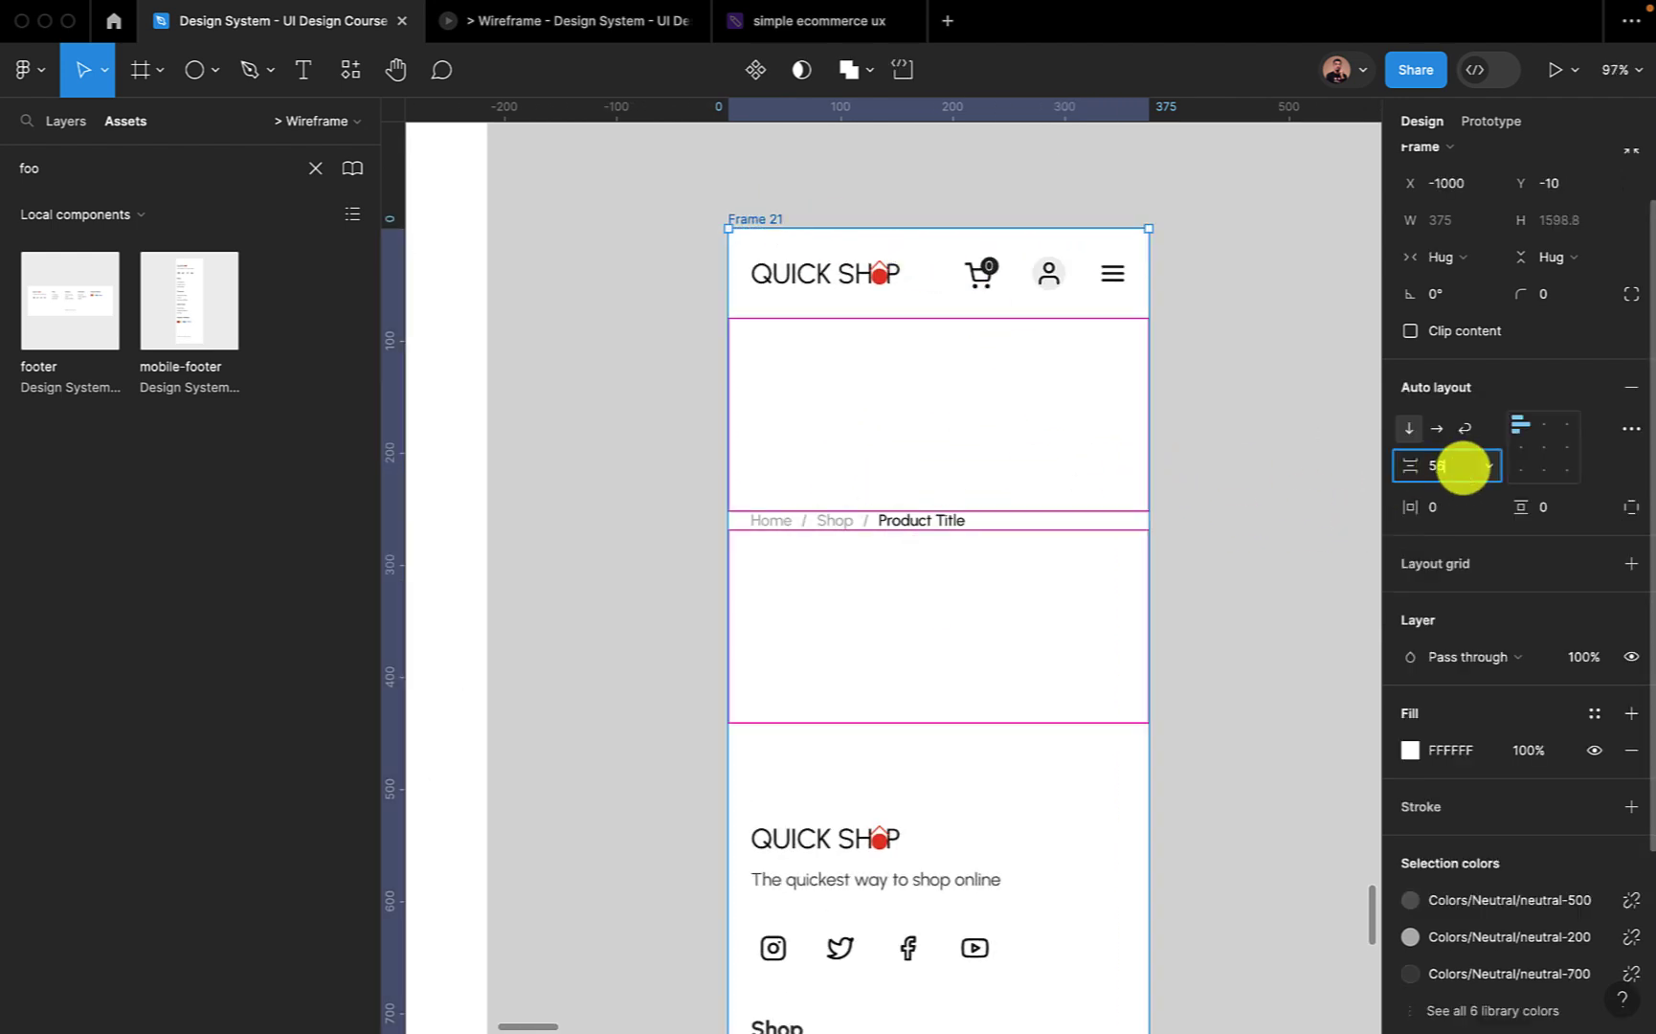
key(Return)
Position the product/mobile frame beside the Product page and shift the cart frame right.
scroll(1028, 517, down, 5)
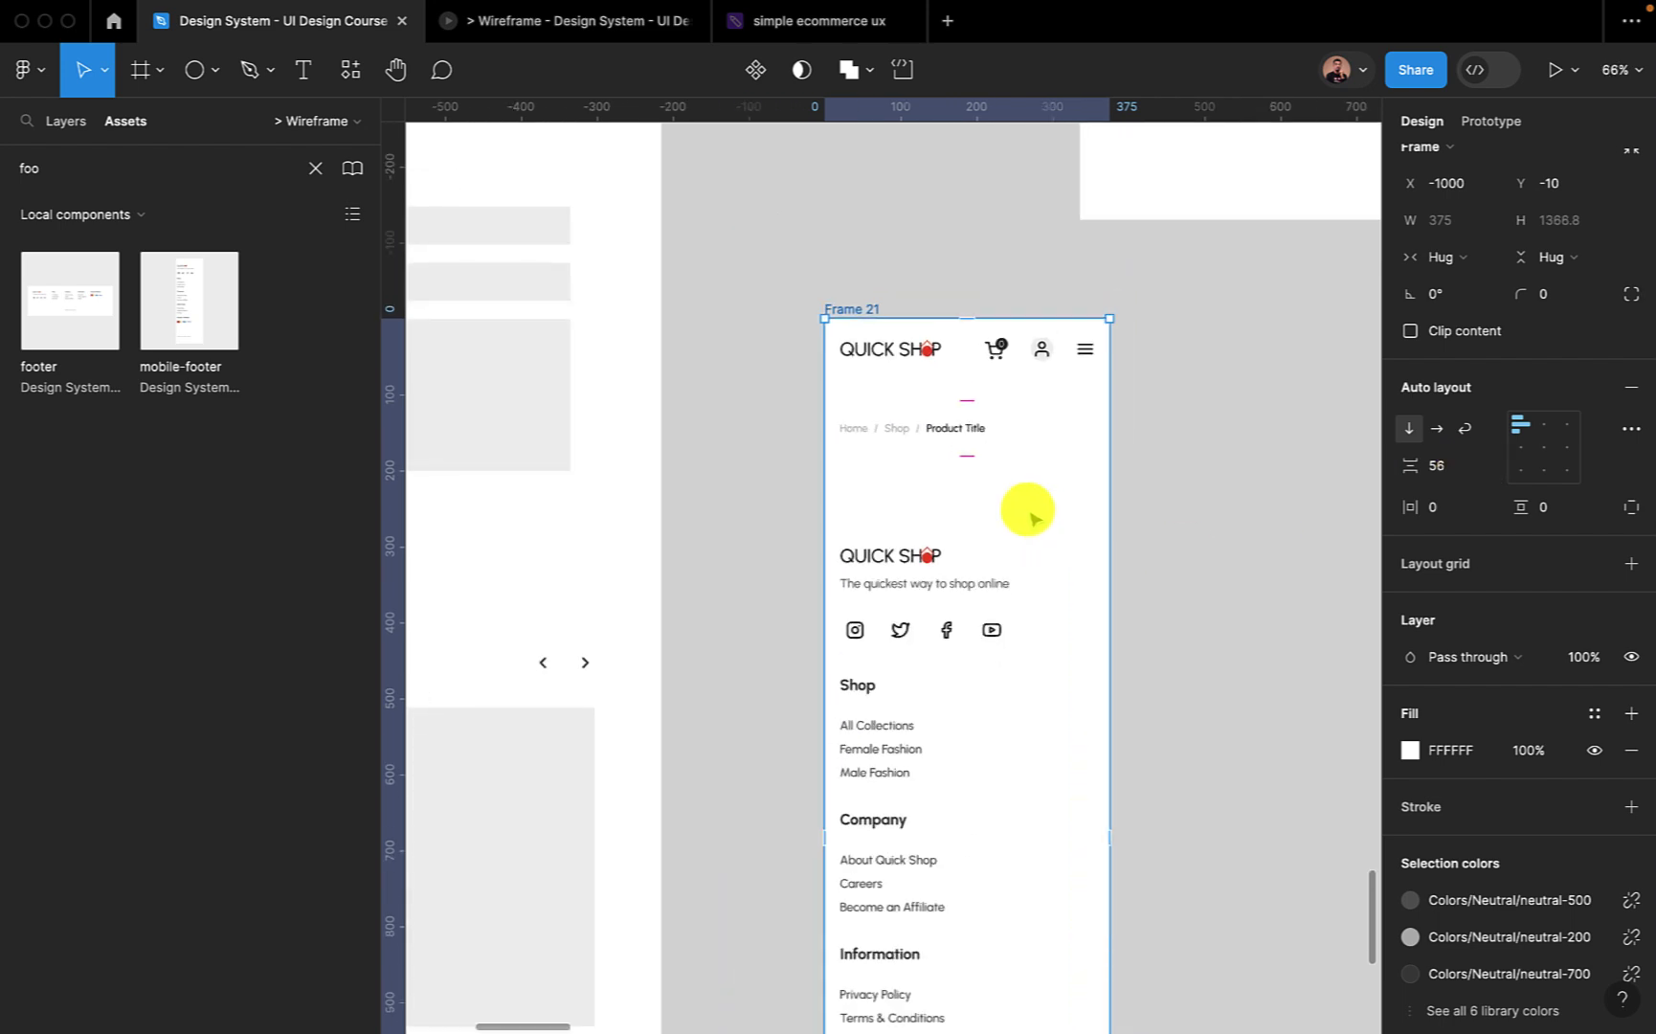
scroll(946, 515, down, 5)
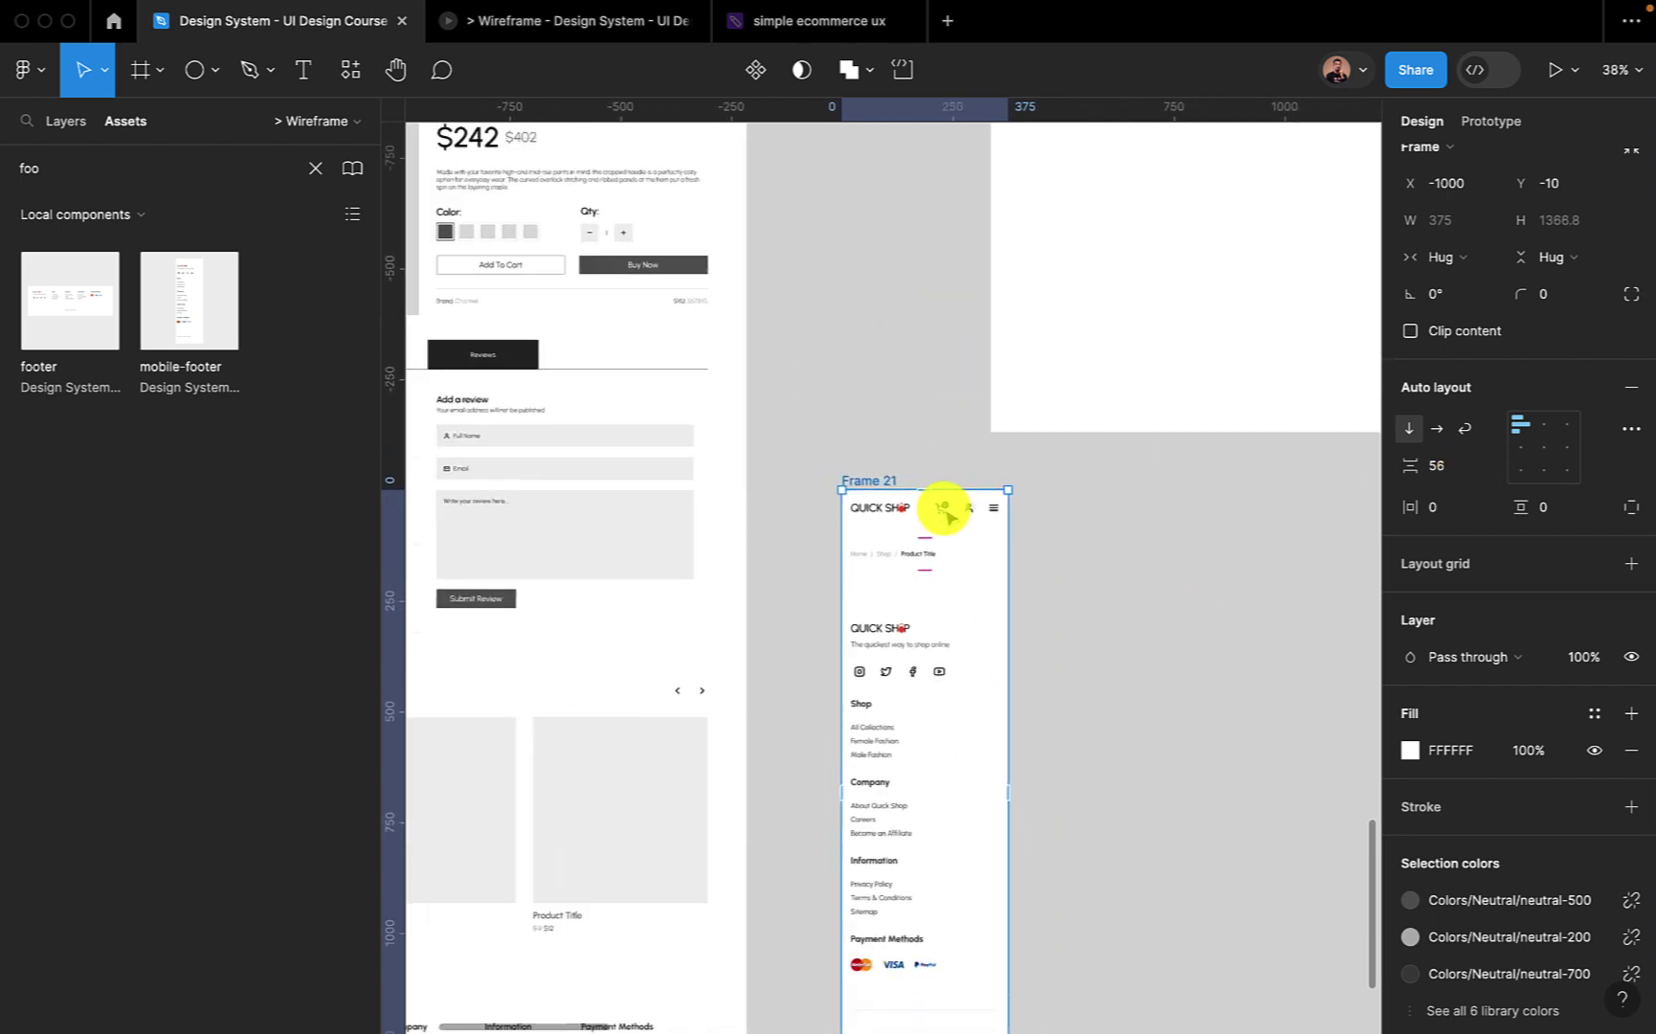
scroll(946, 517, up, 5)
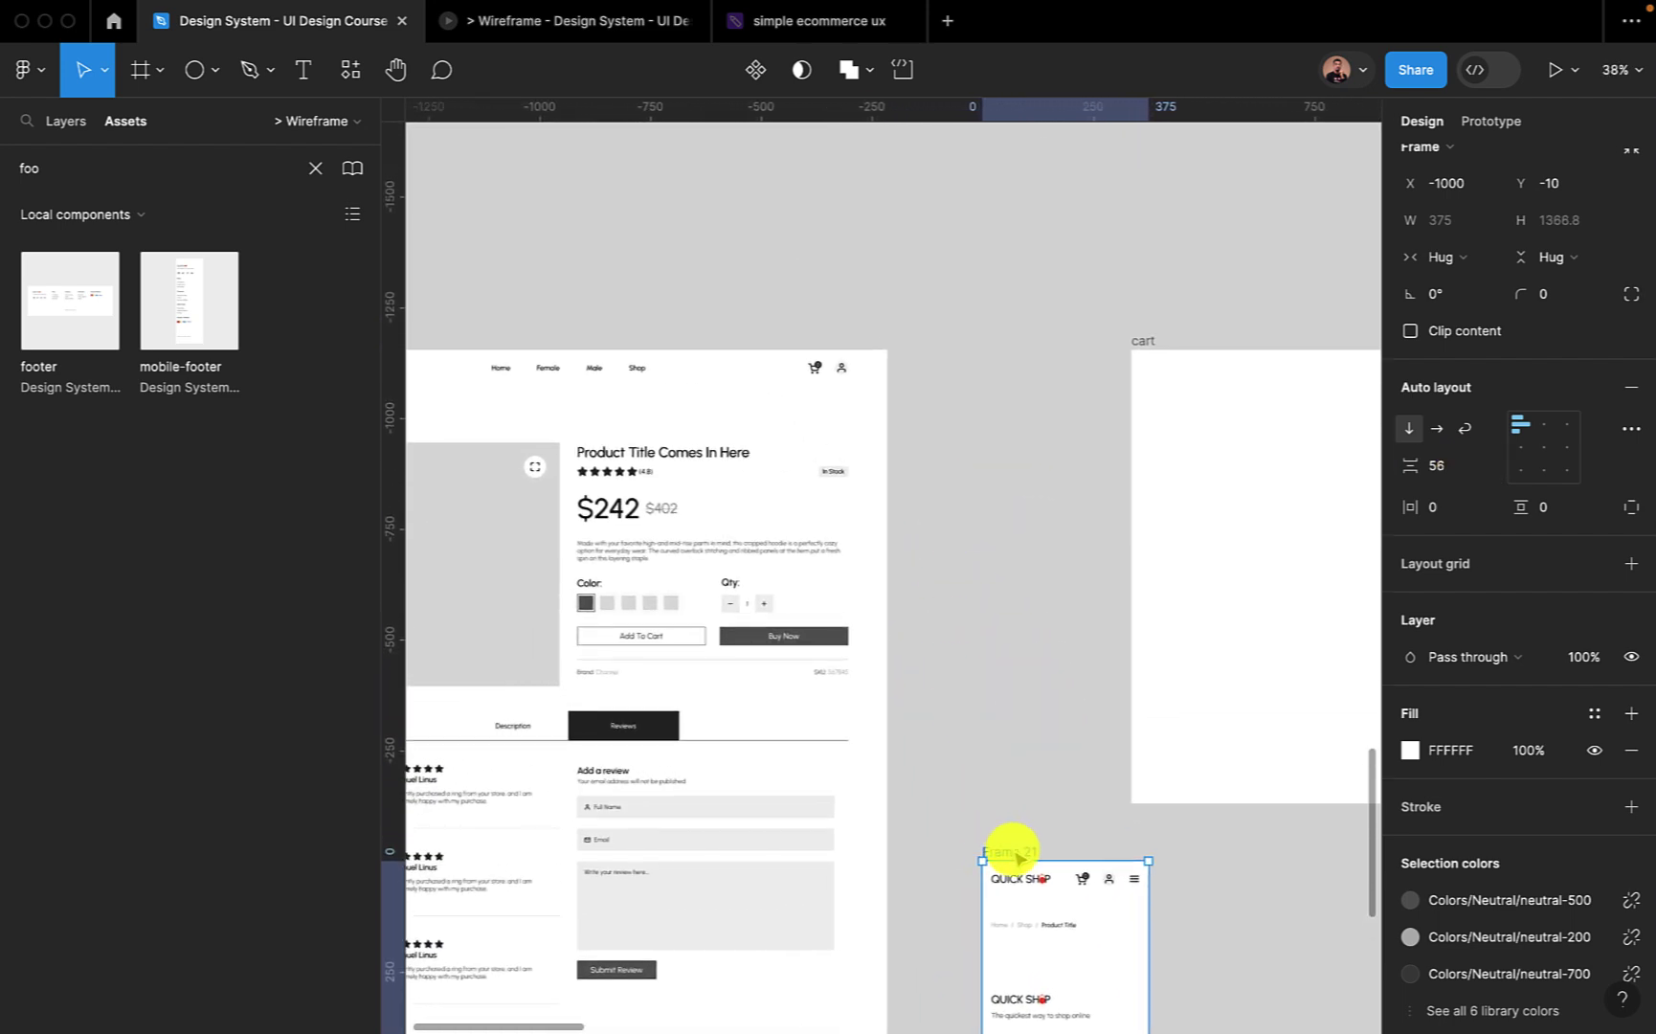
drag(1018, 859, 957, 350)
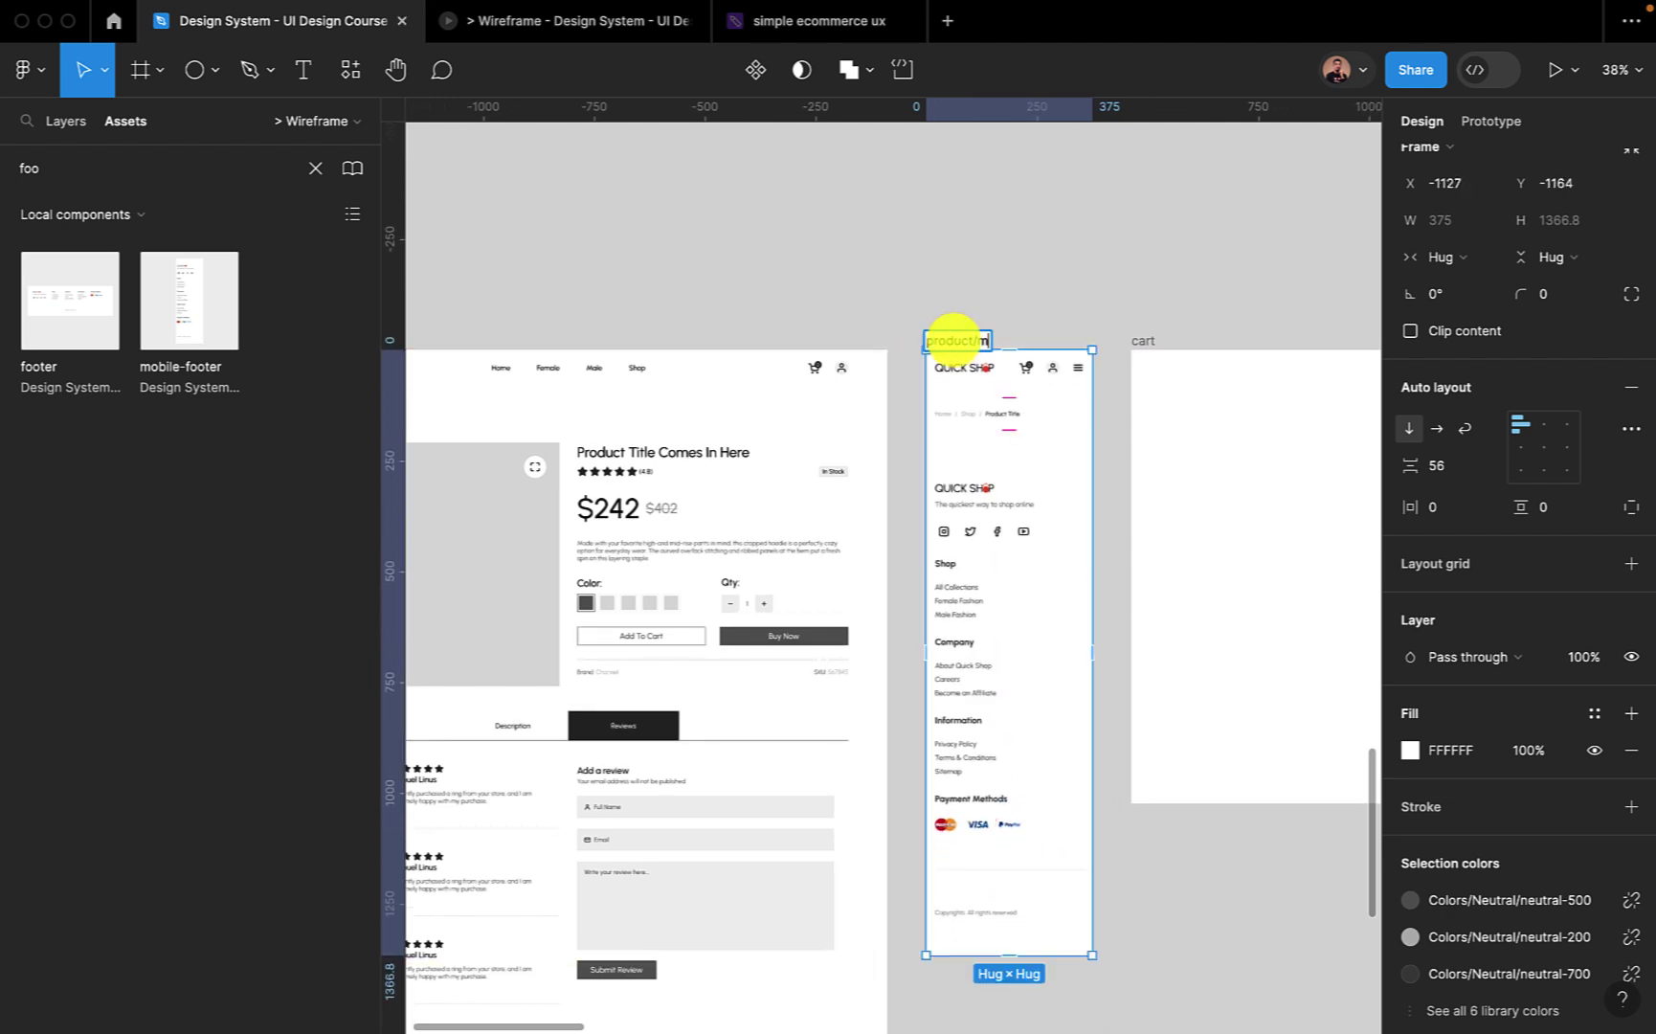
click(898, 284)
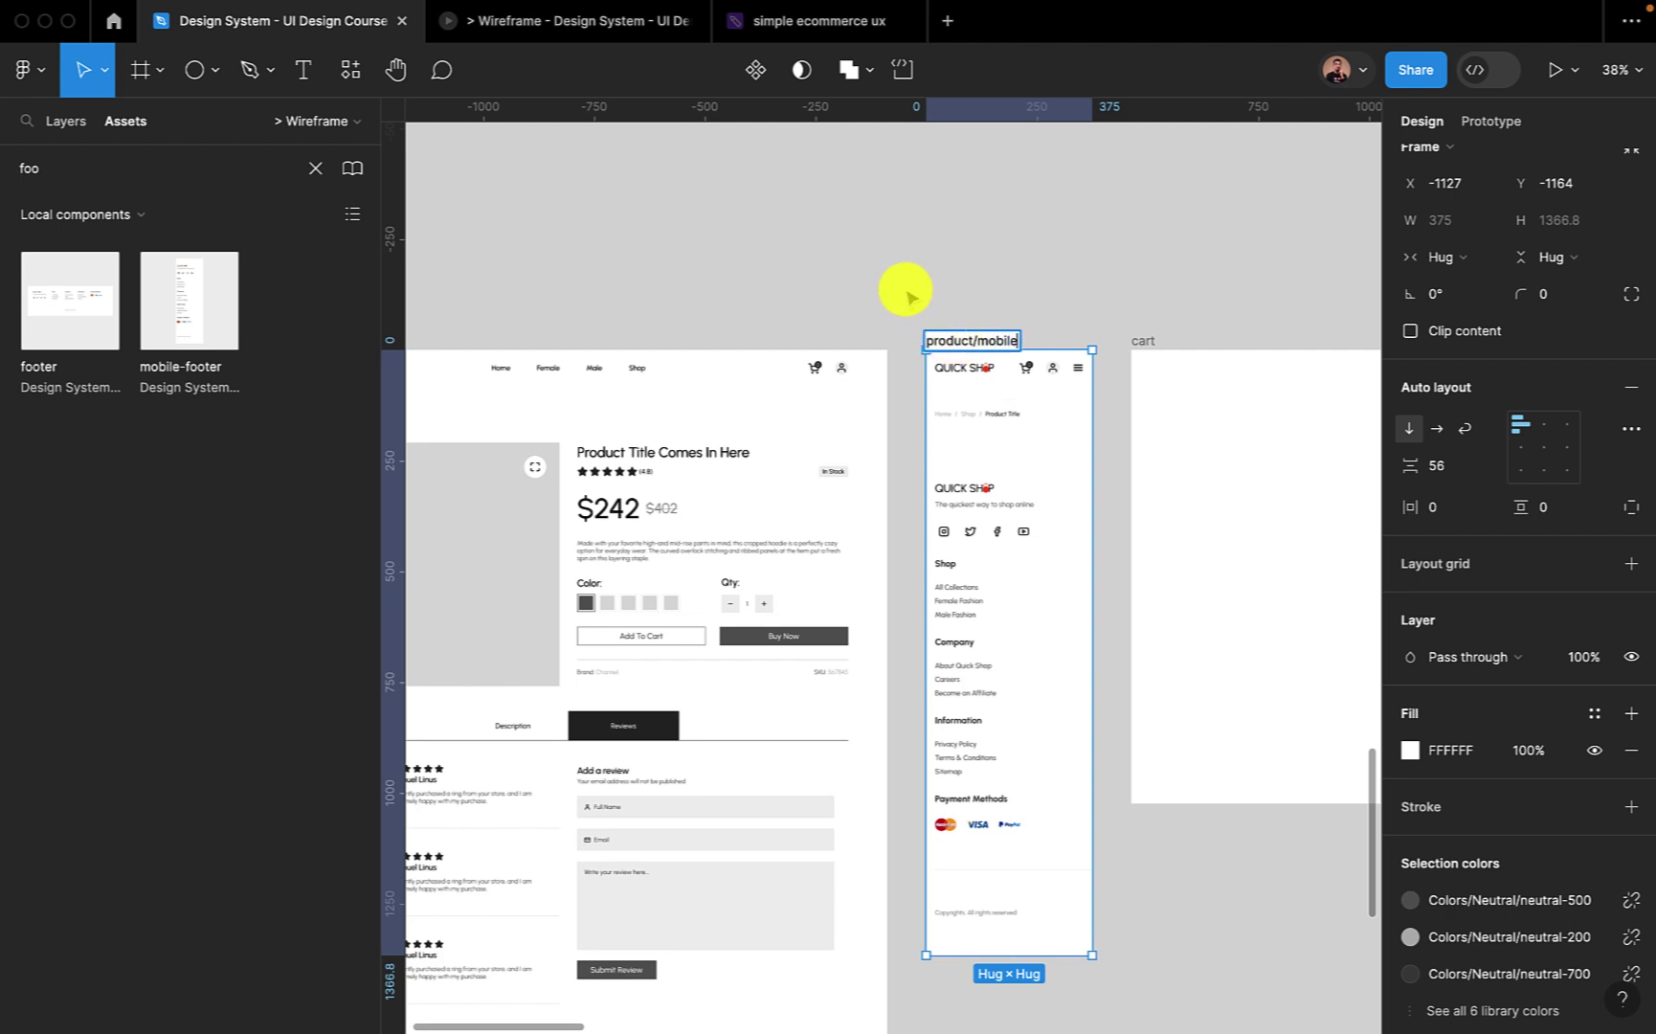
scroll(955, 325, down, 5)
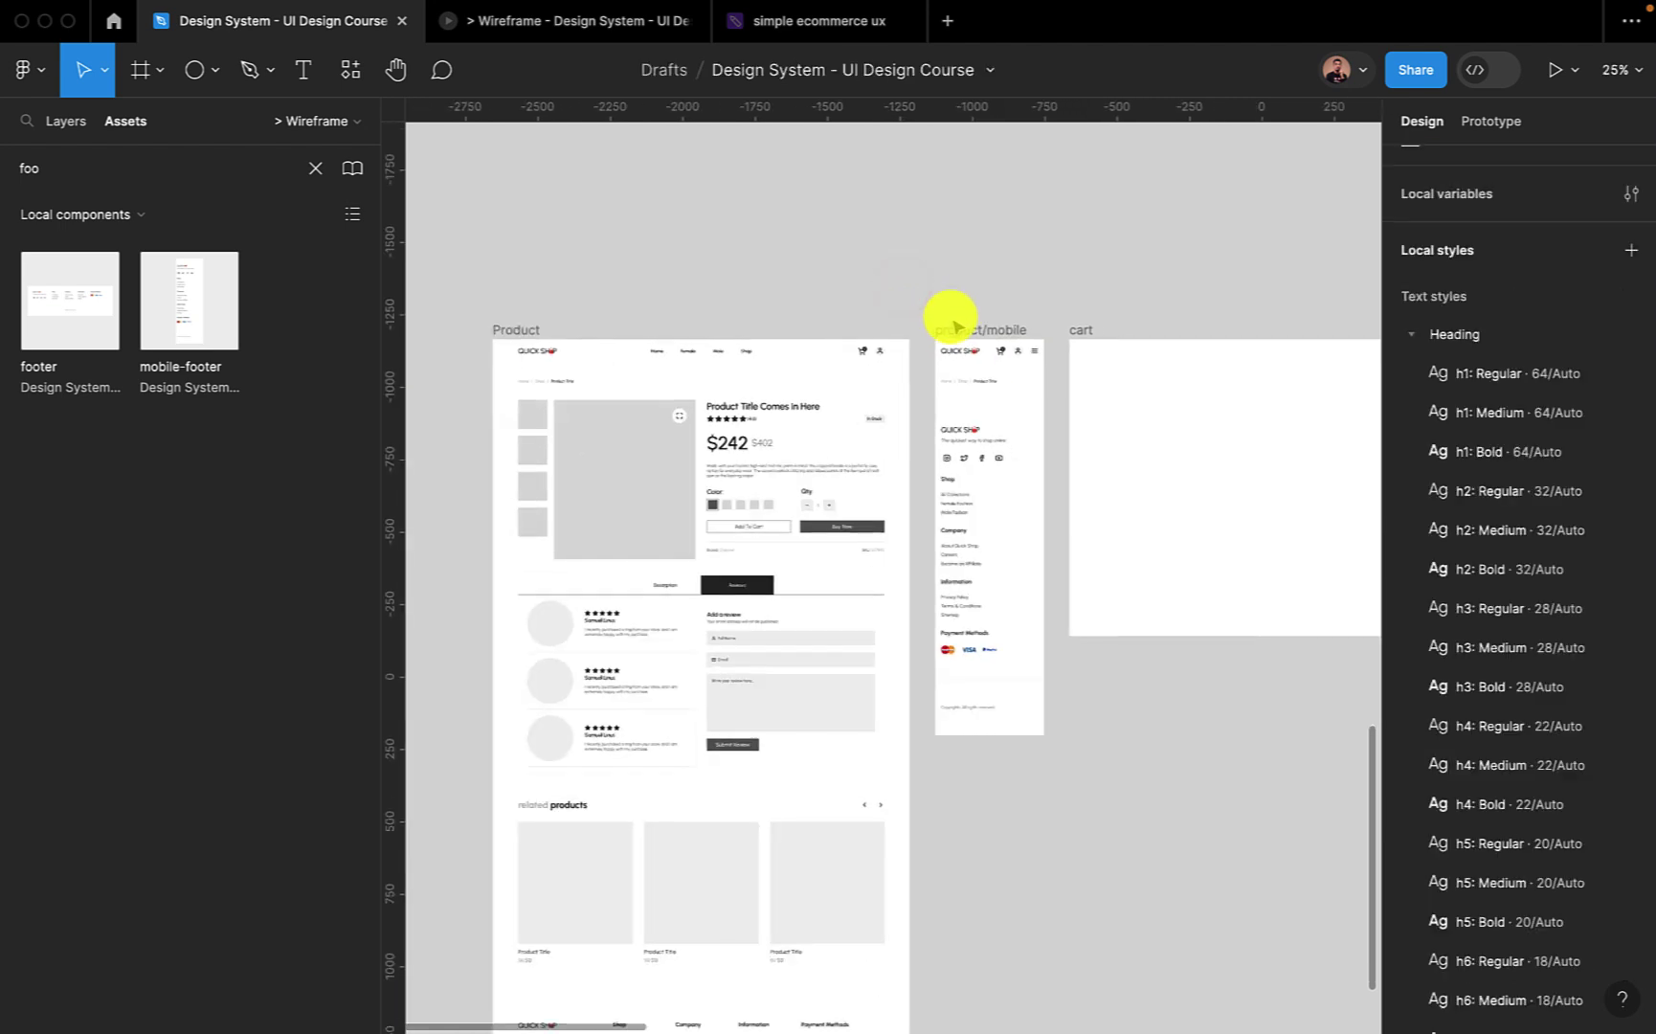
right_click(957, 316)
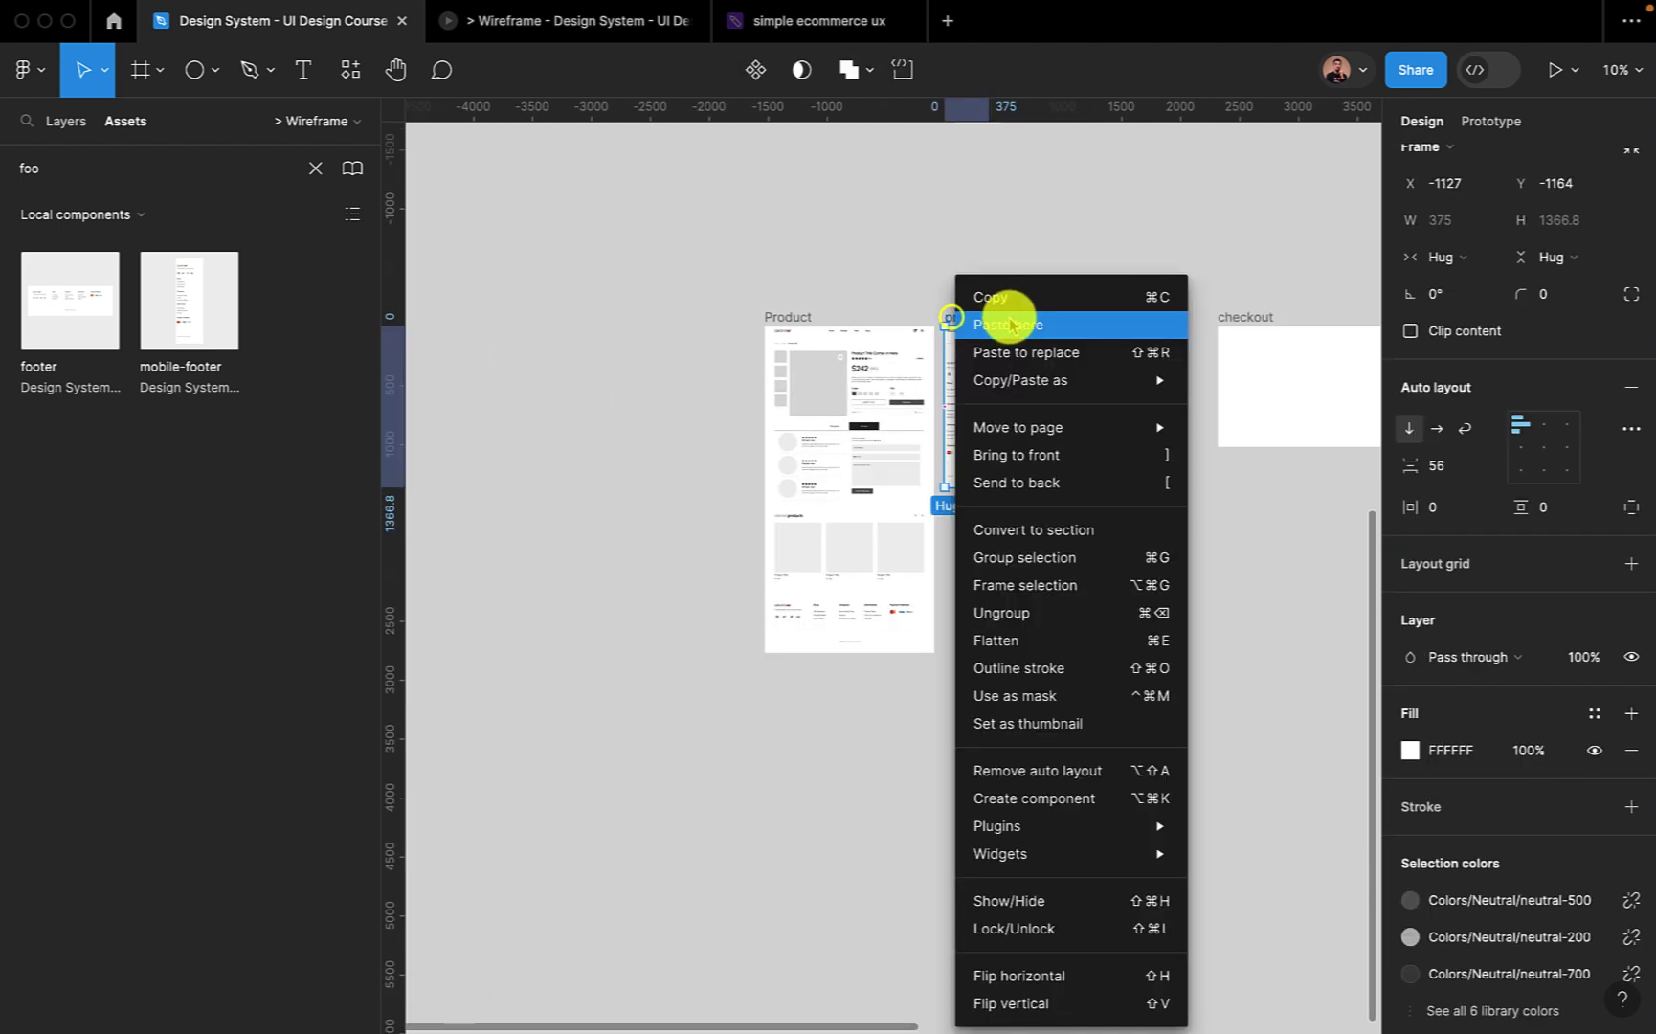
click(981, 241)
drag(1016, 314, 1061, 310)
Drag a copy of the product hero section onto the canvas and switch it to vertical stacking.
scroll(960, 371, up, 3)
scroll(957, 368, up, 3)
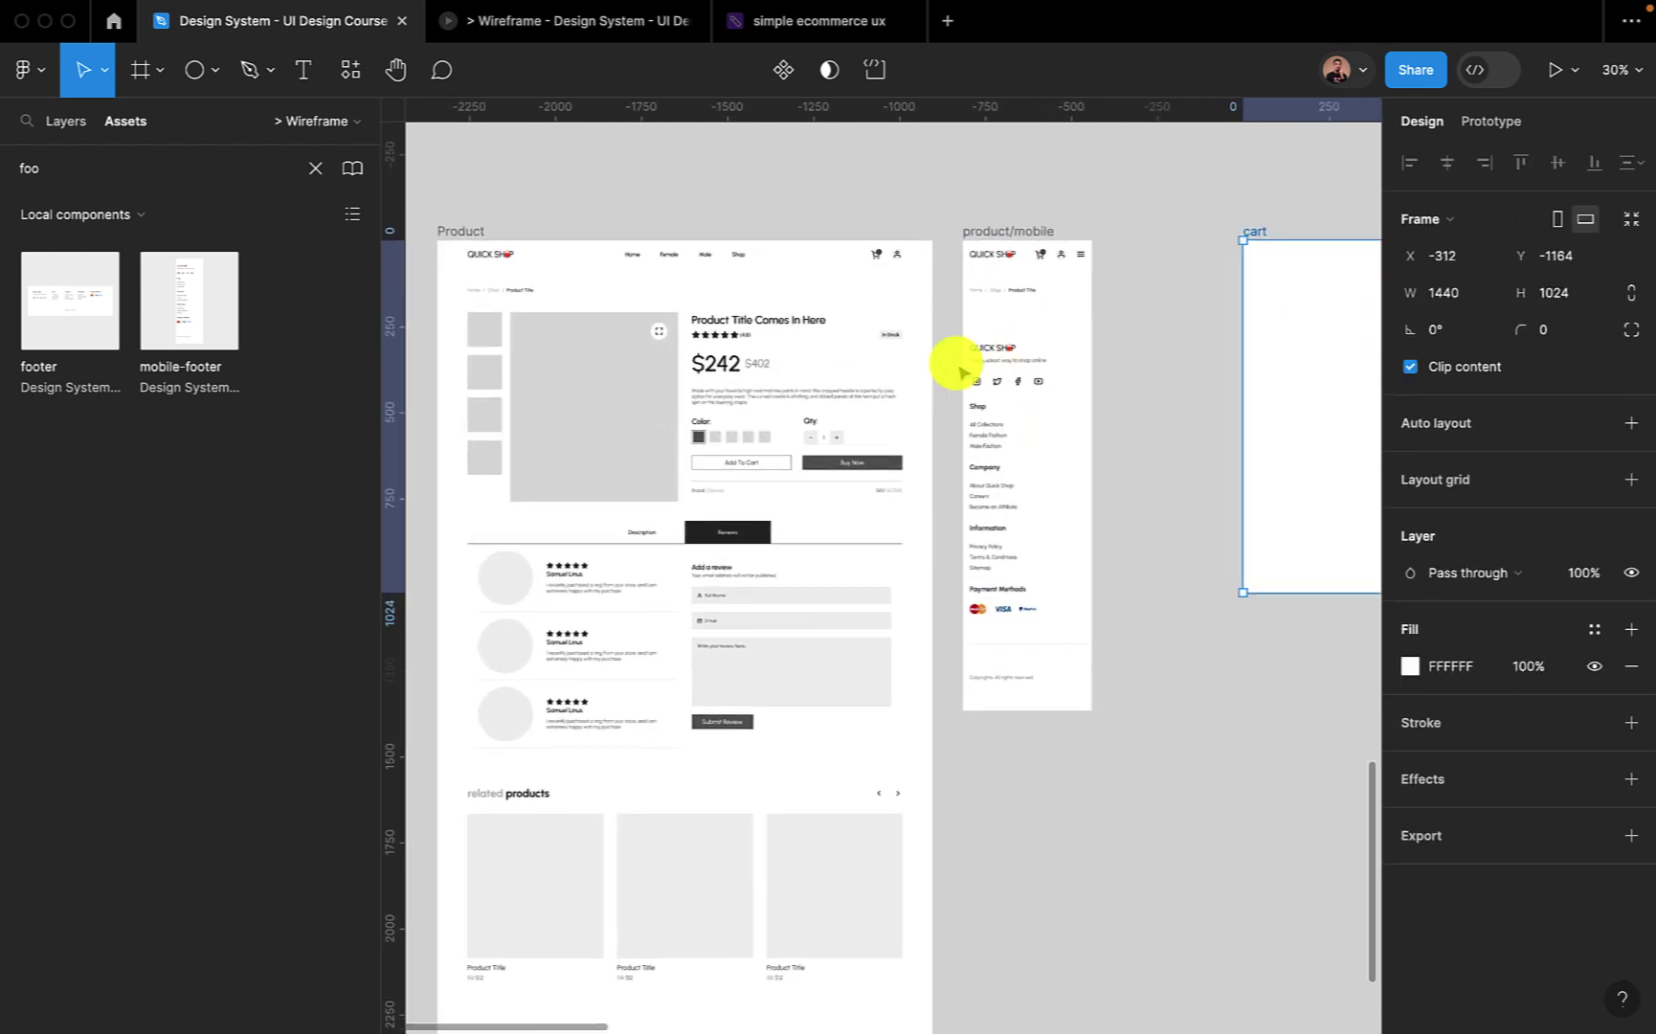
drag(1020, 232, 1024, 232)
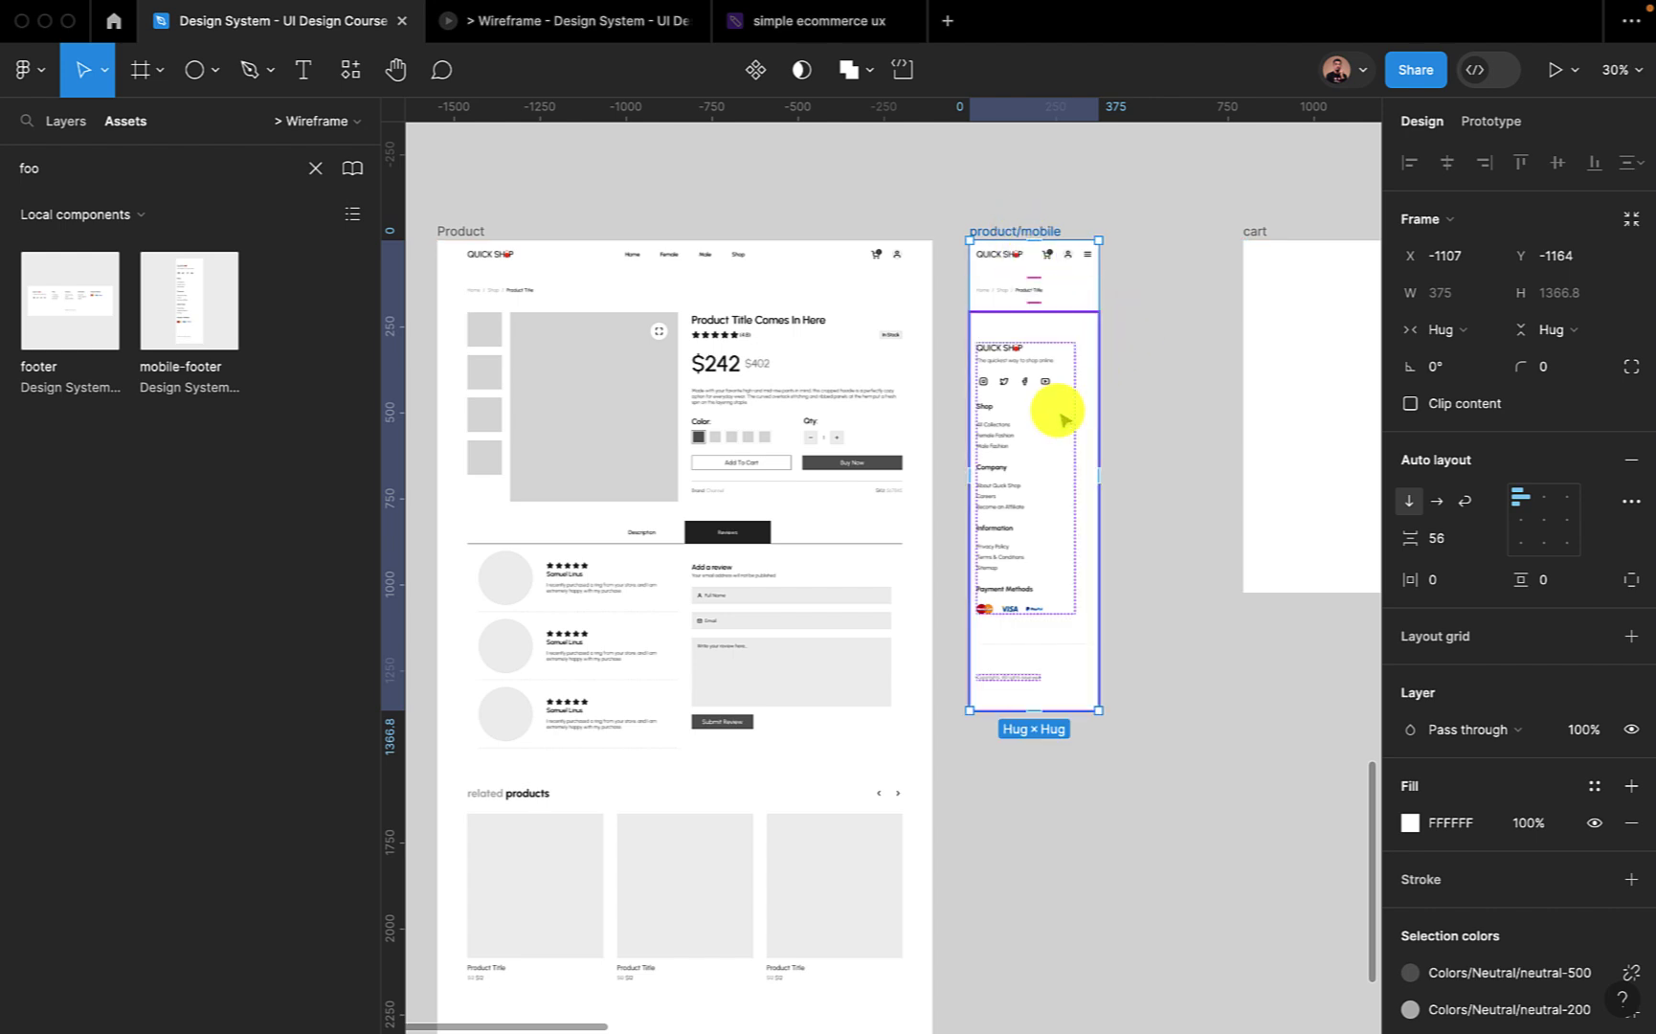
scroll(574, 358, up, 2)
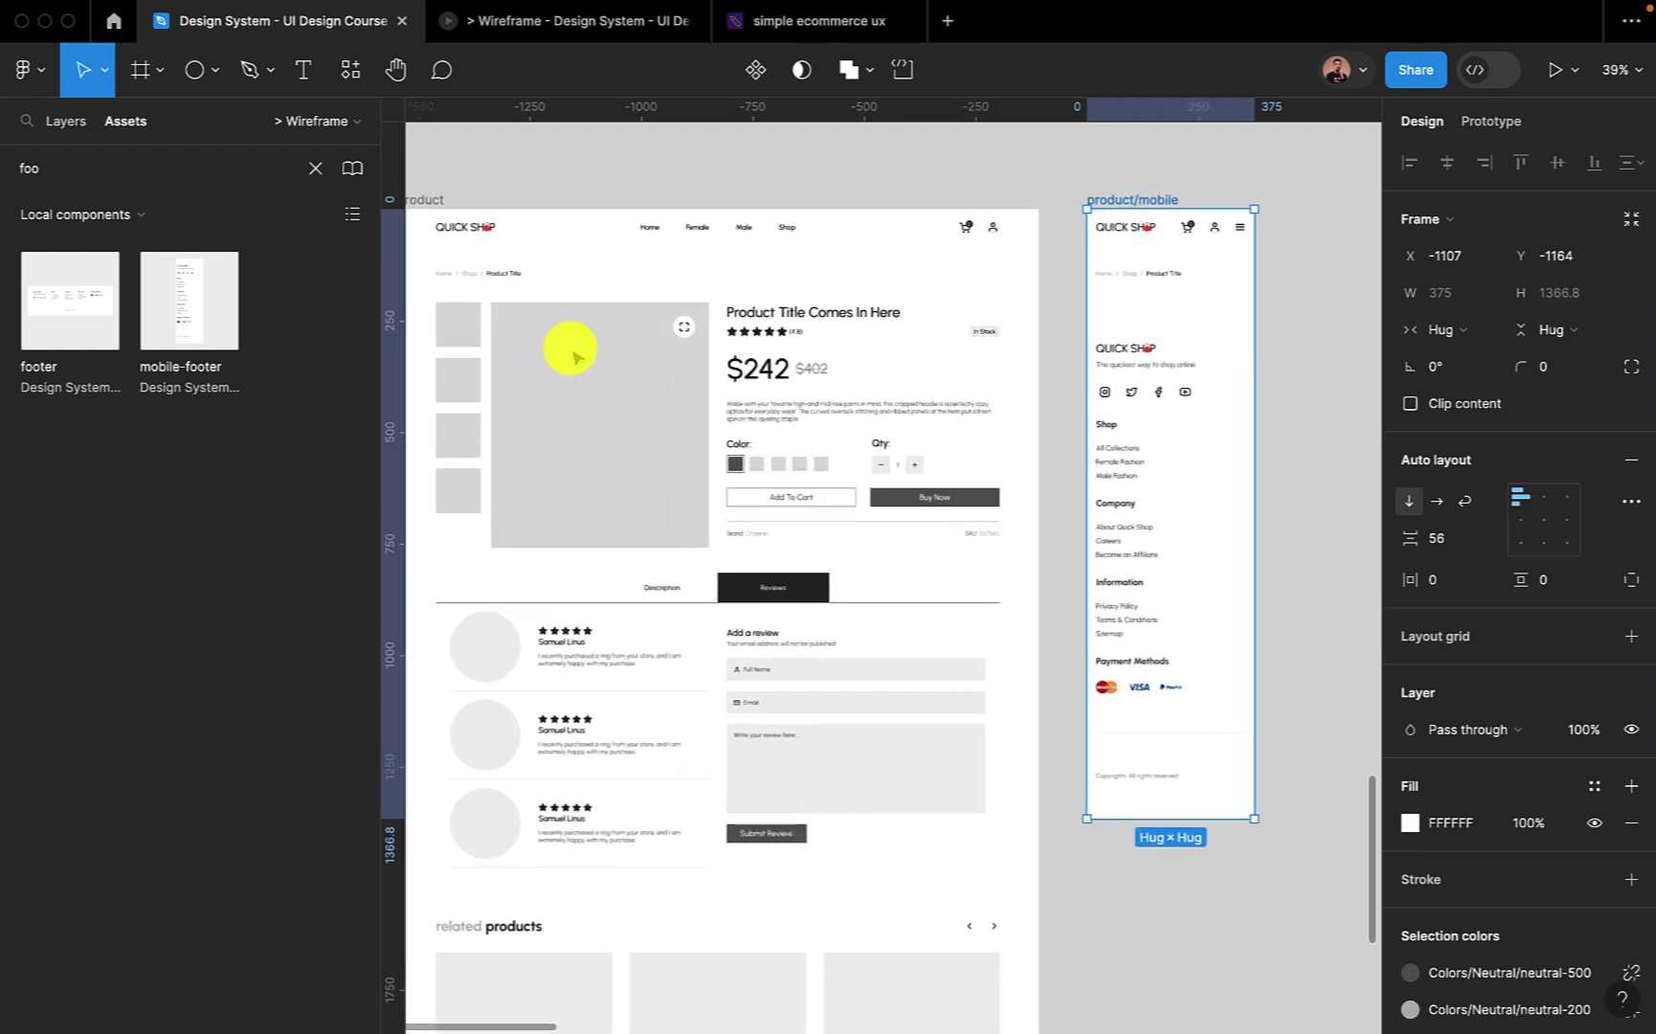
click(531, 397)
scroll(532, 392, down, 3)
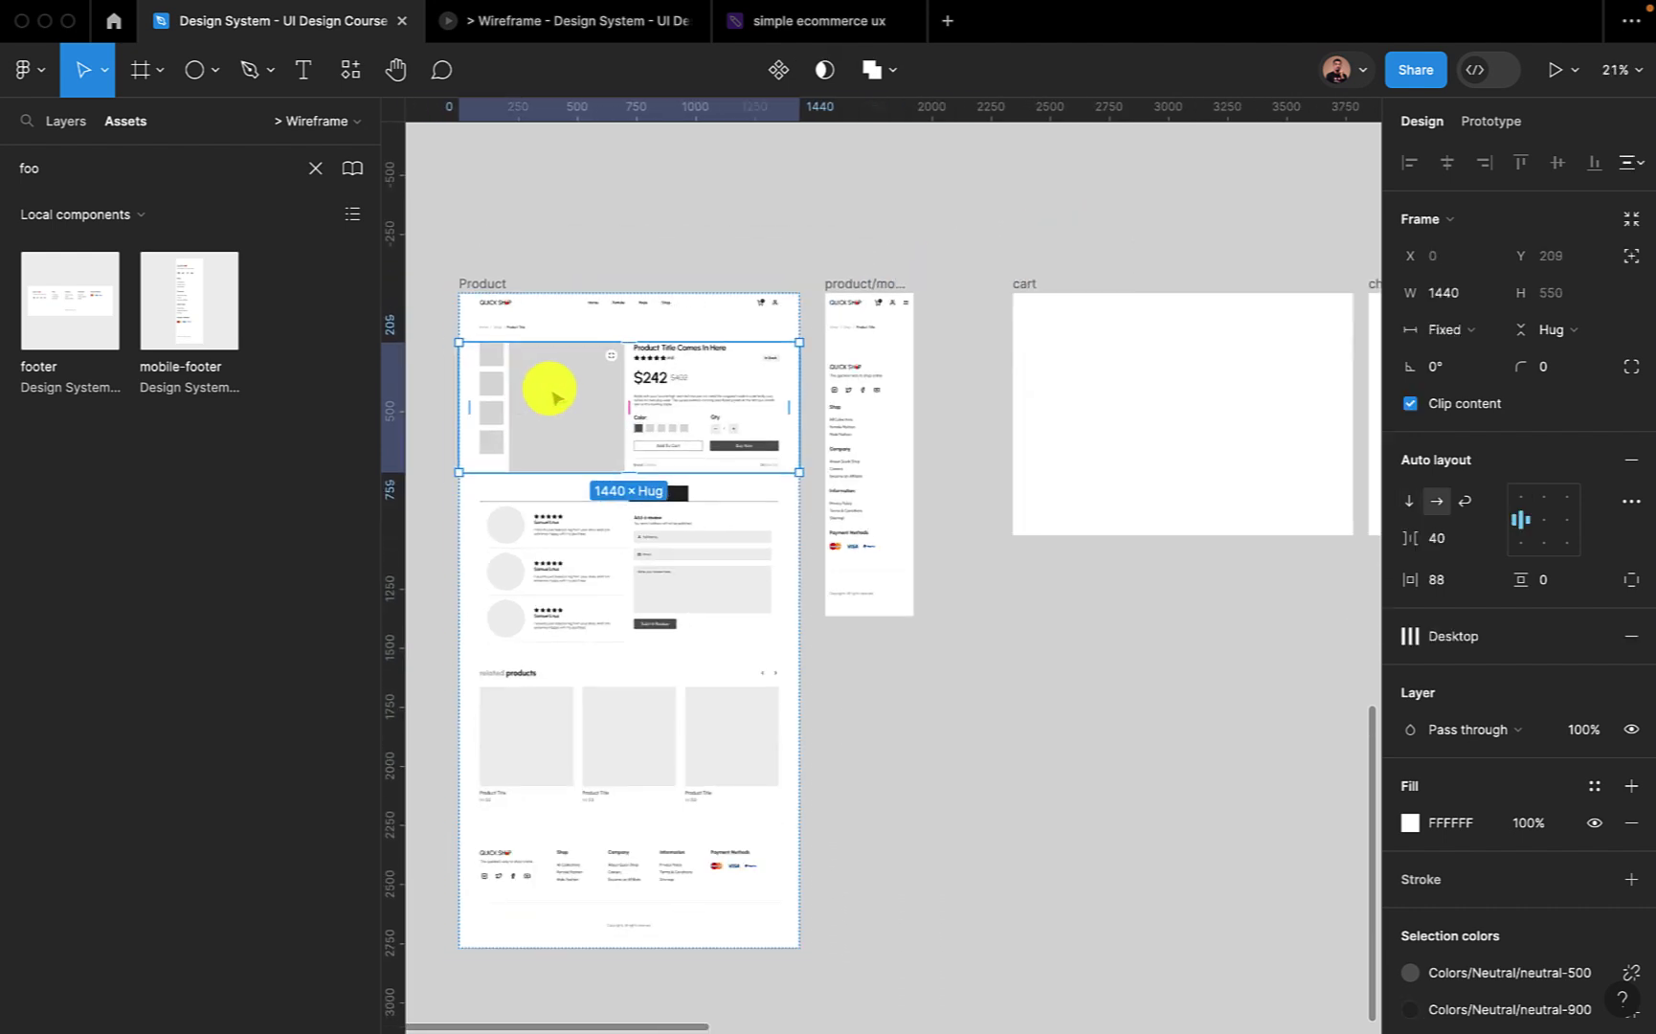
drag(552, 395, 1005, 727)
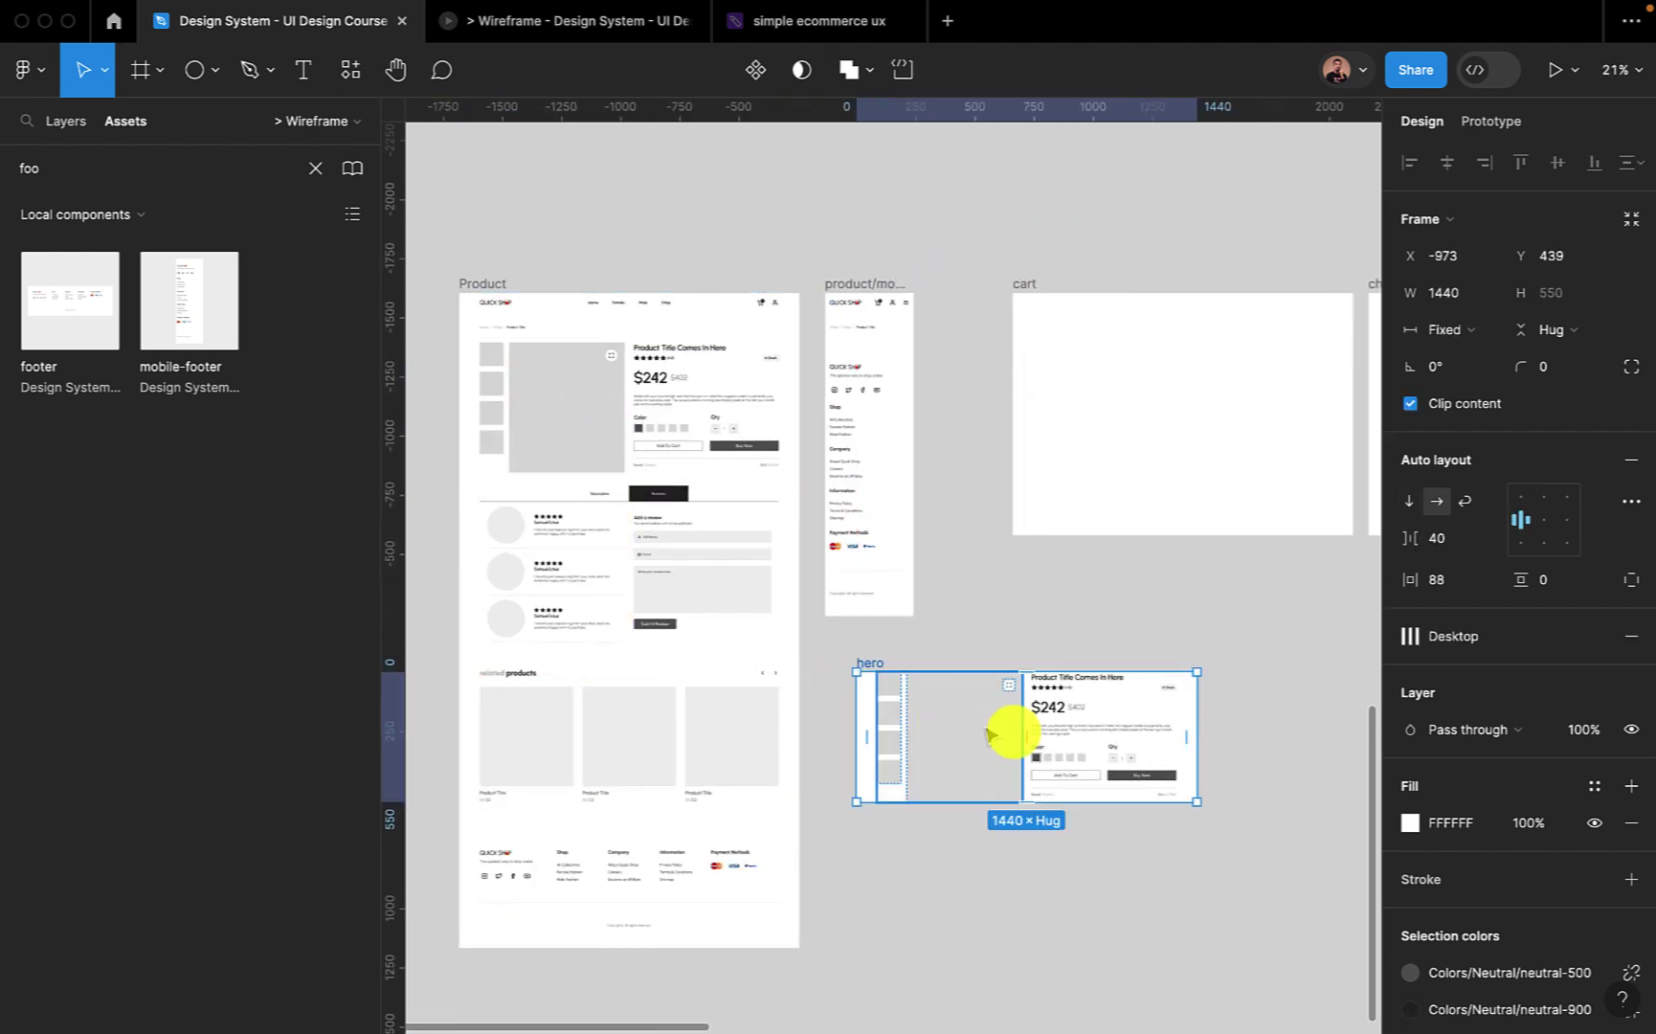
click(1410, 501)
scroll(1143, 751, down, 3)
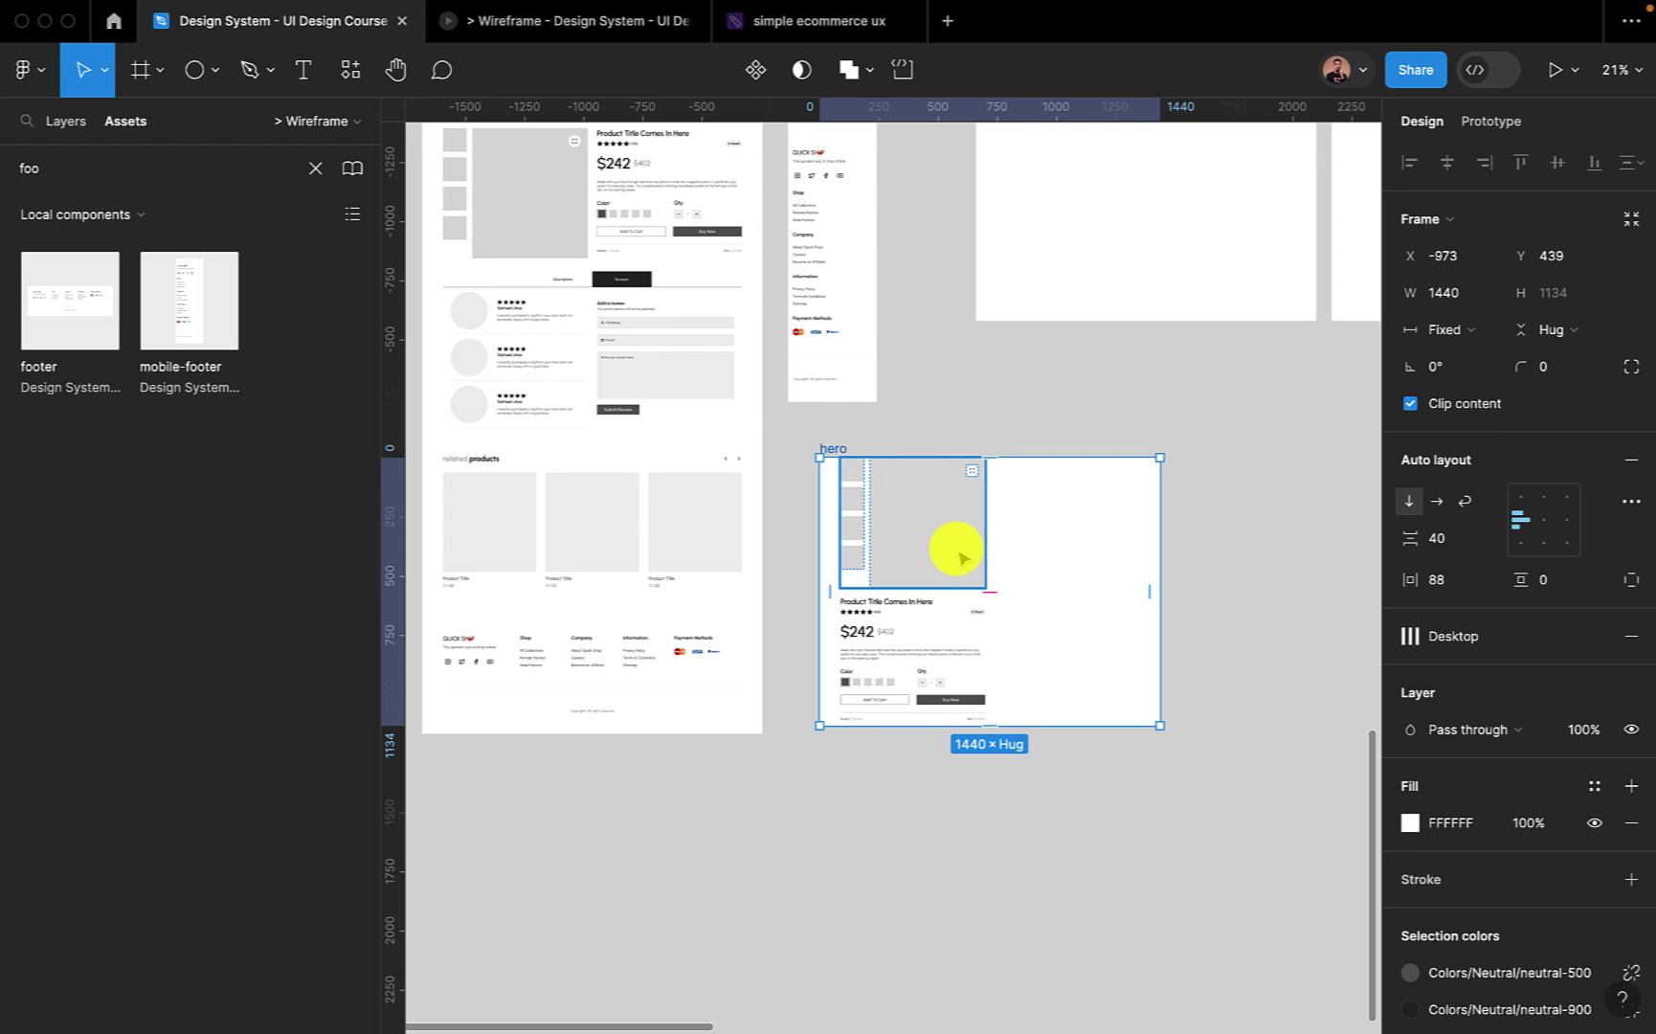
Delete the thumbnail column from the hero copy.
click(847, 538)
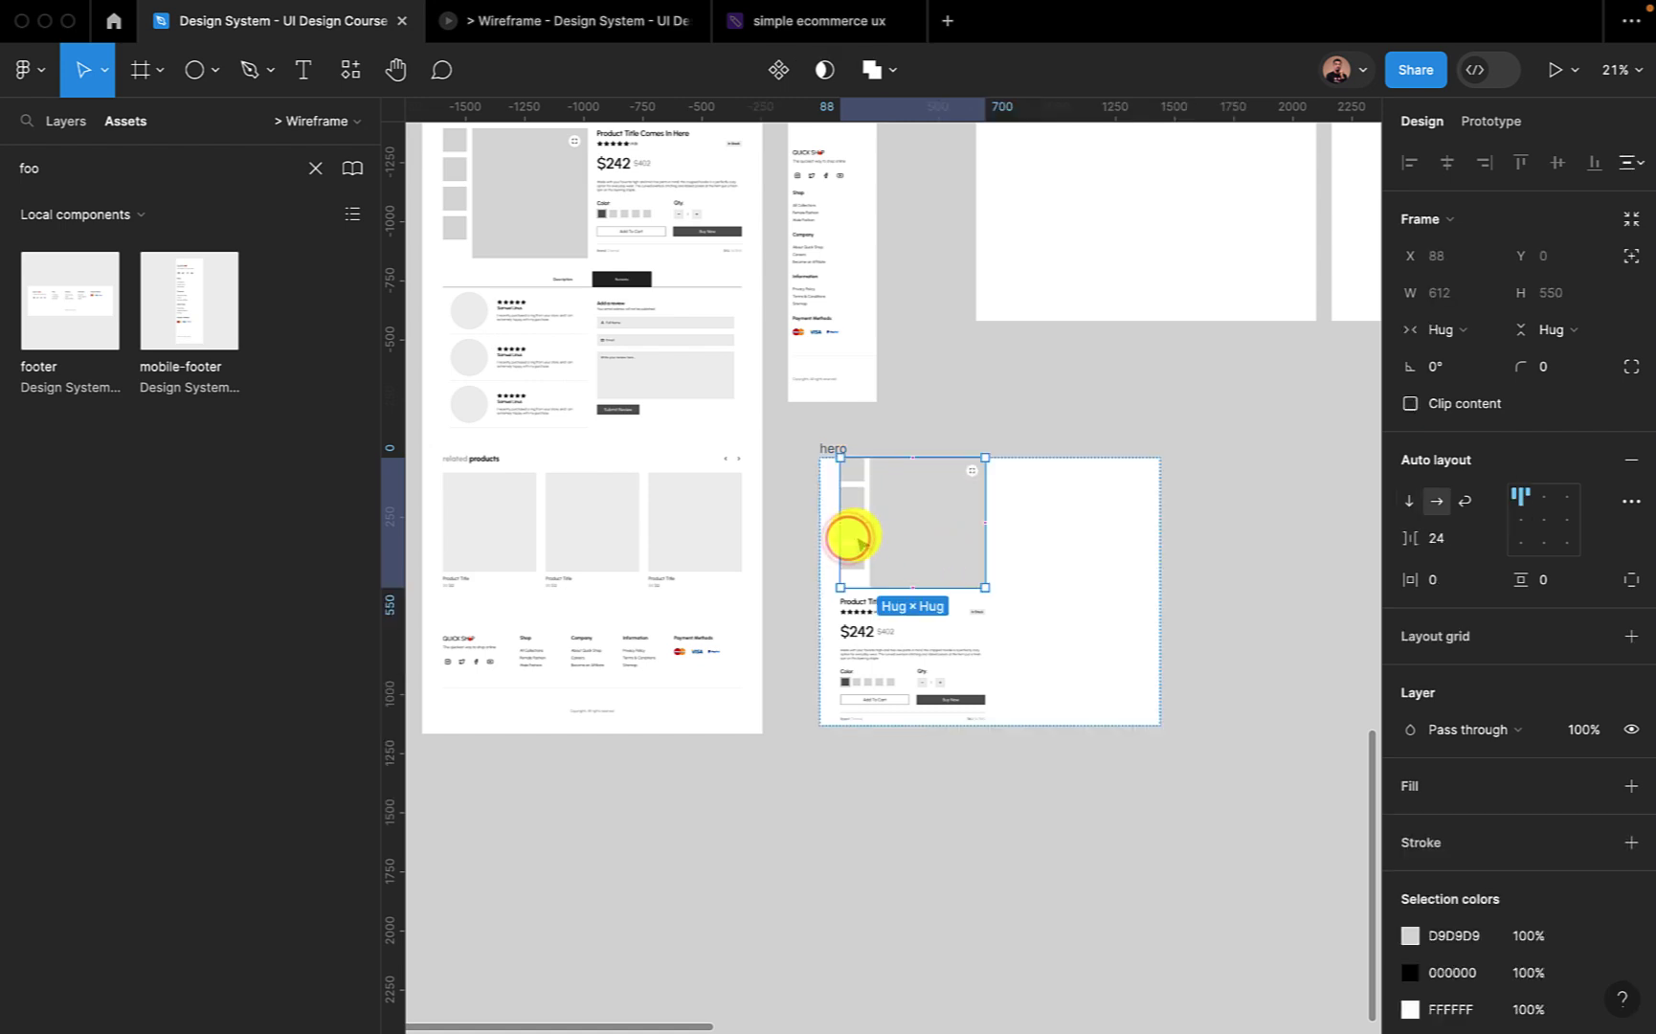
click(857, 543)
scroll(859, 544, up, 5)
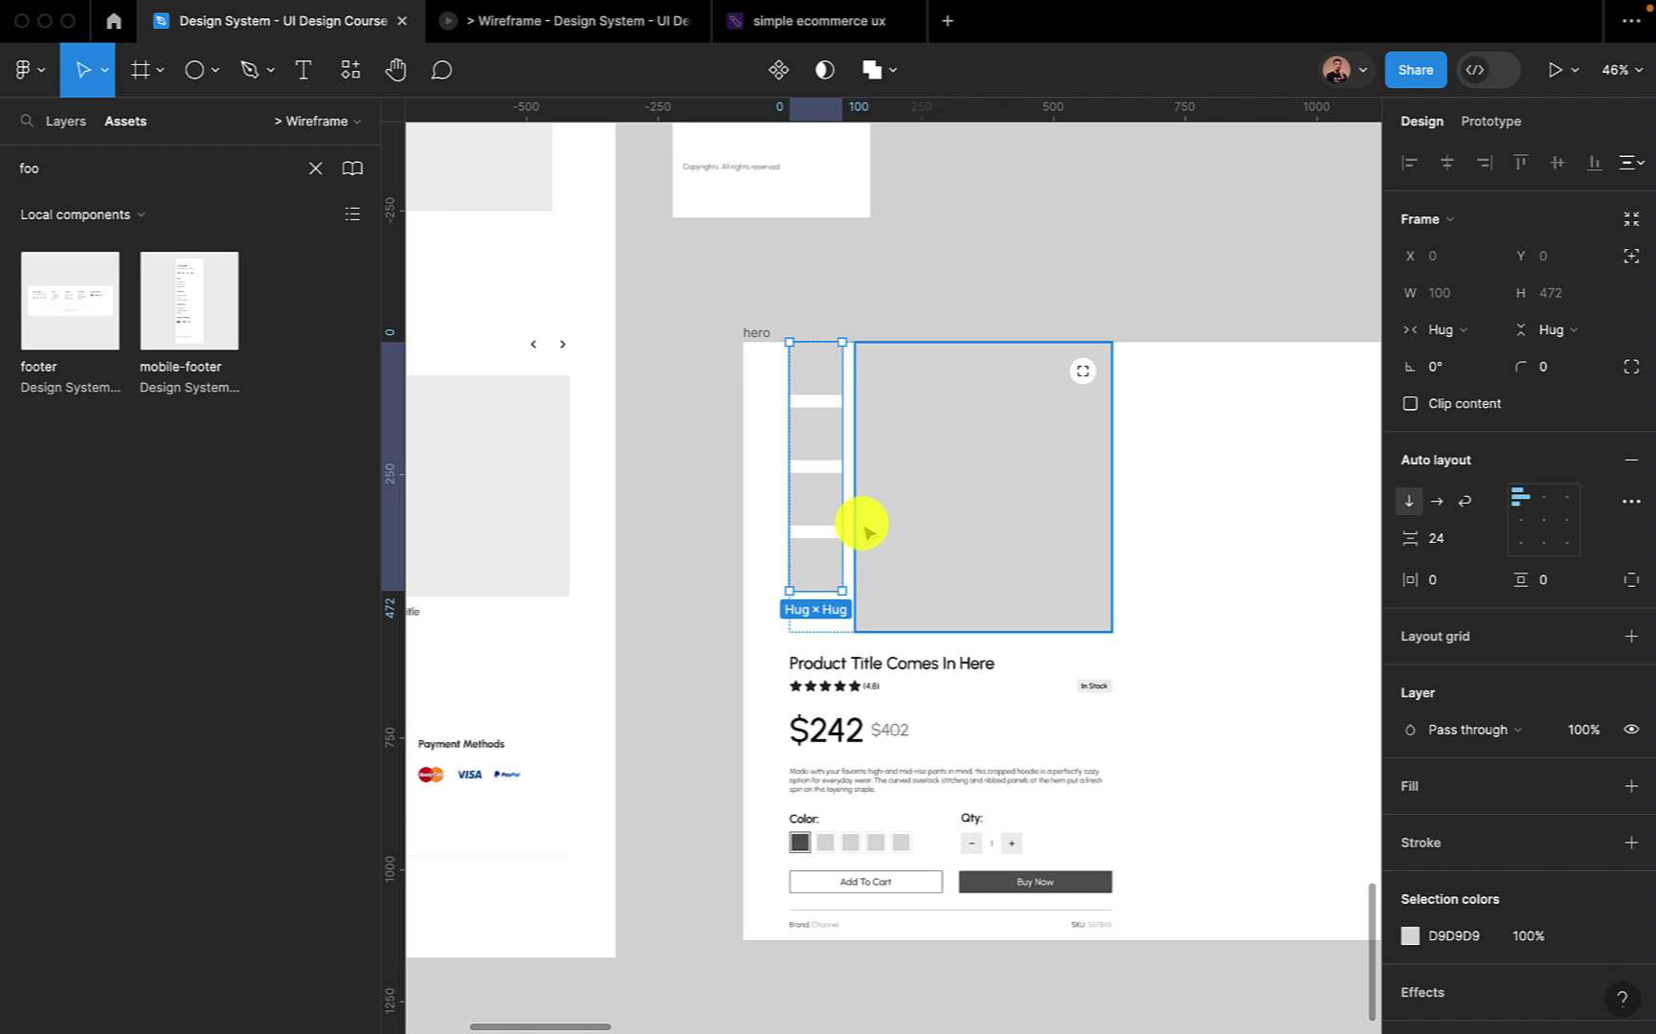
key(Delete)
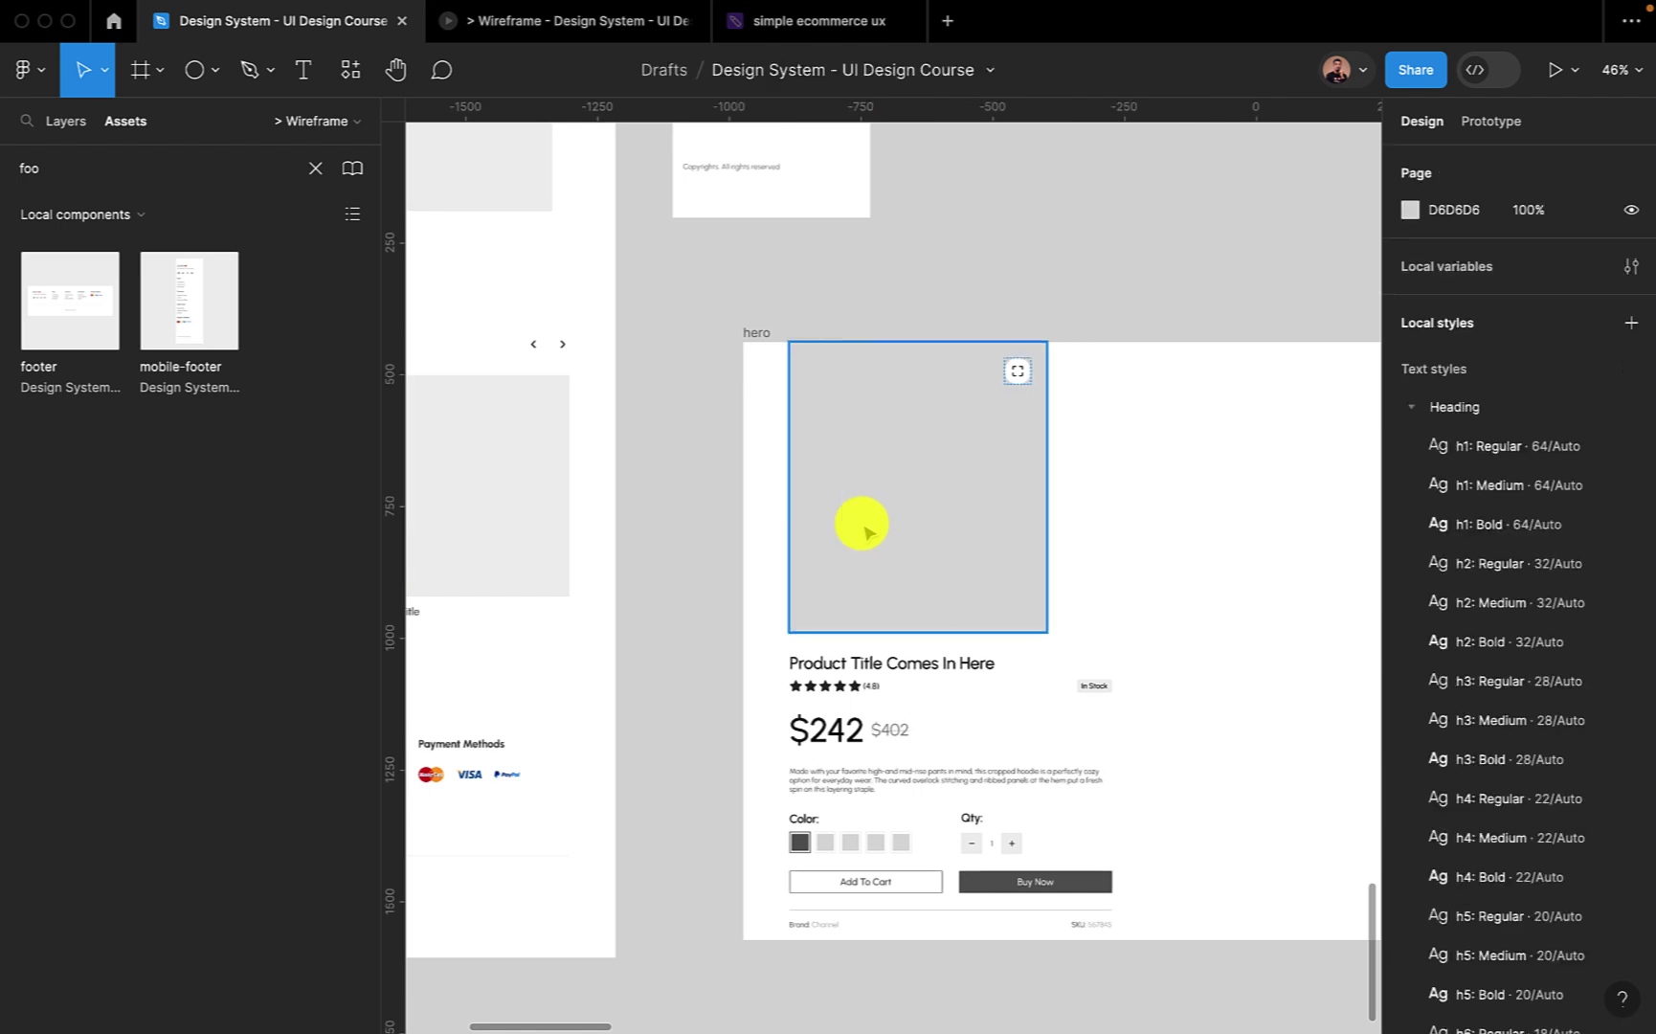
scroll(865, 532, up, 2)
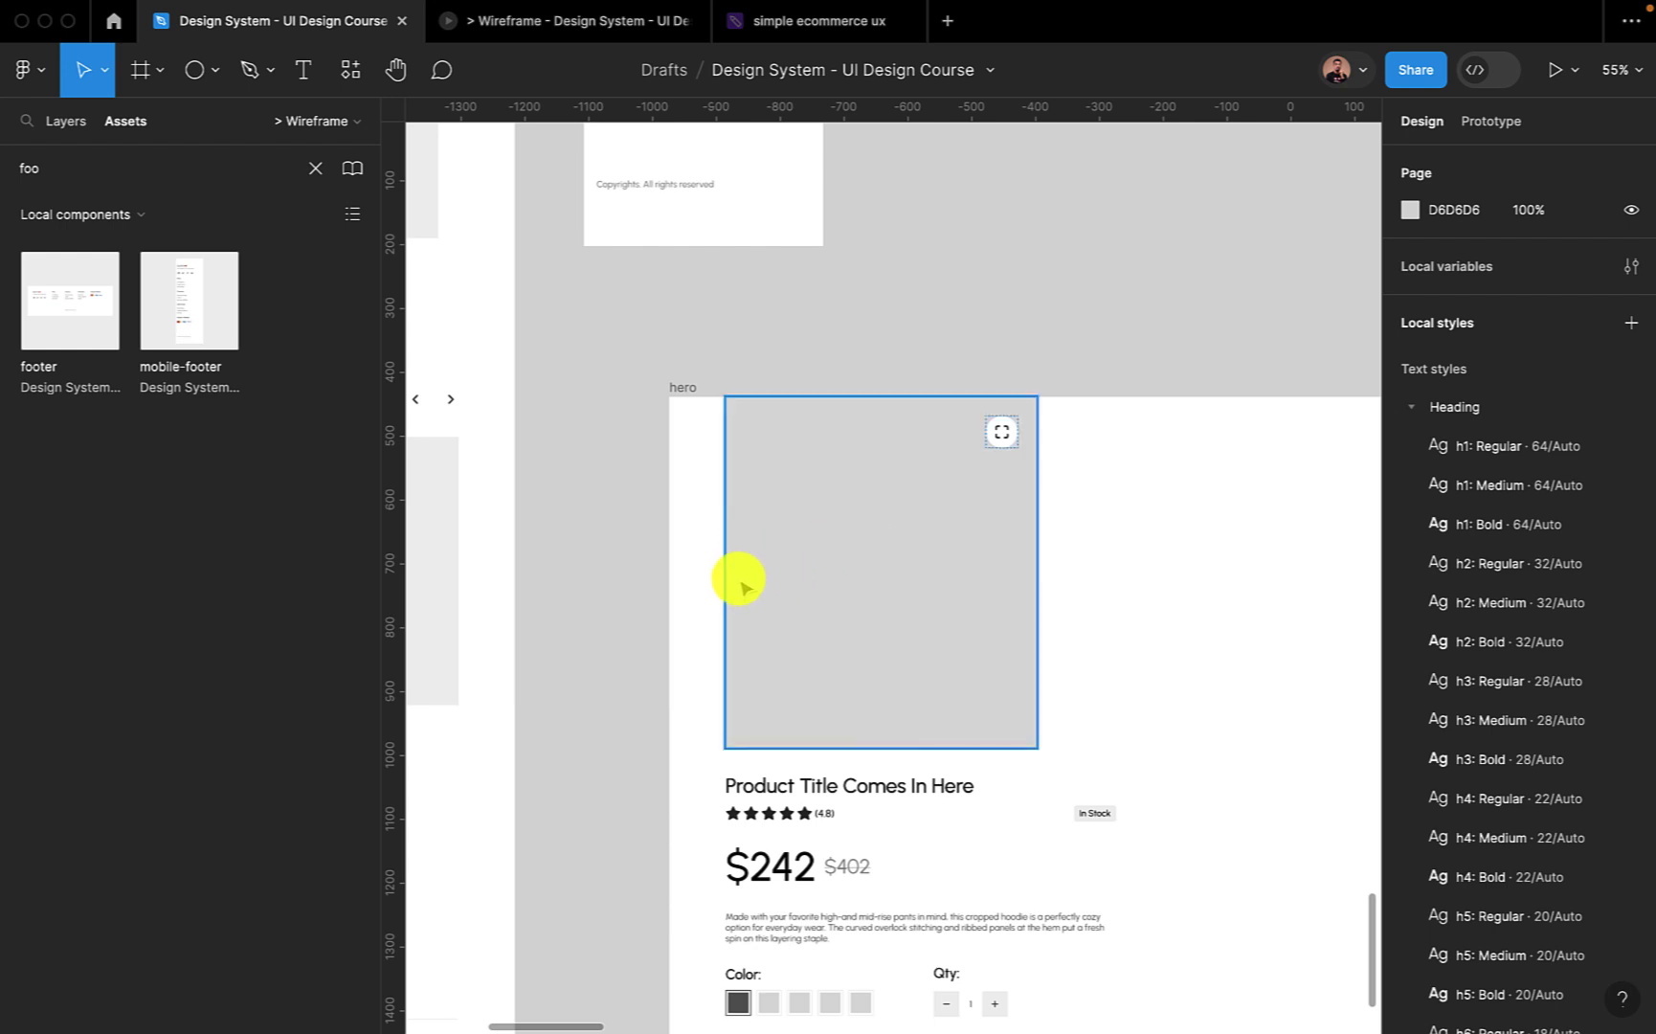
Resize the image block and make the grey image rectangle fill its height.
click(857, 558)
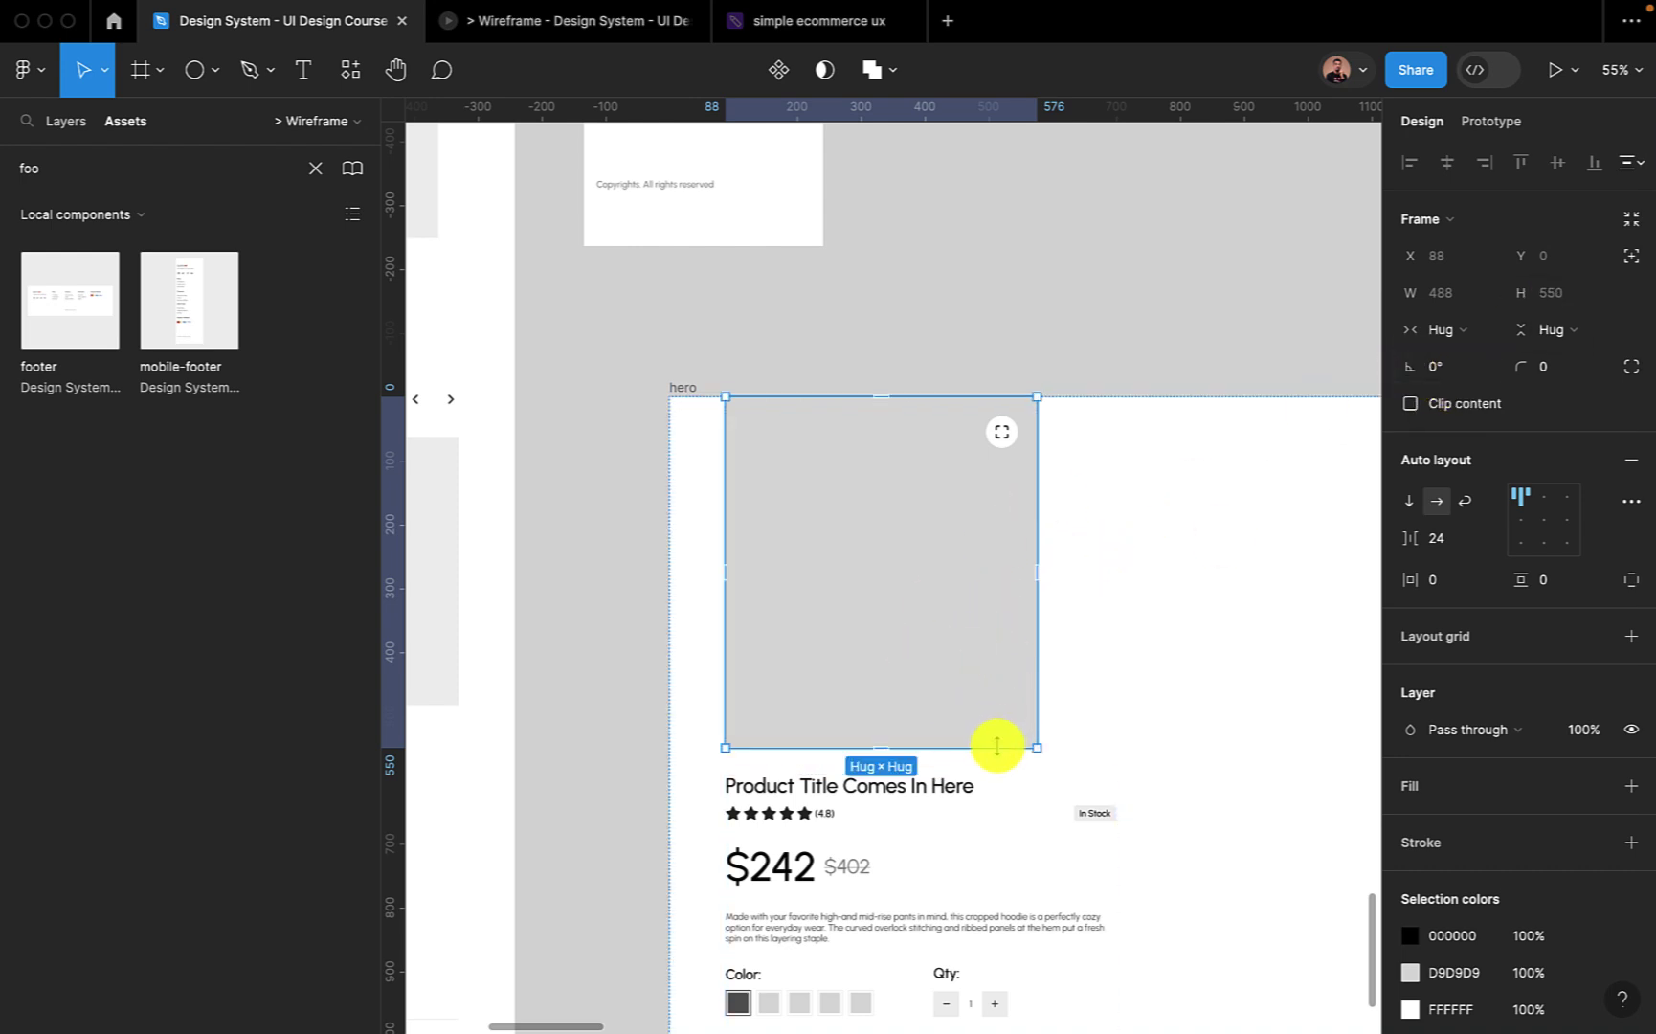
drag(998, 746, 991, 658)
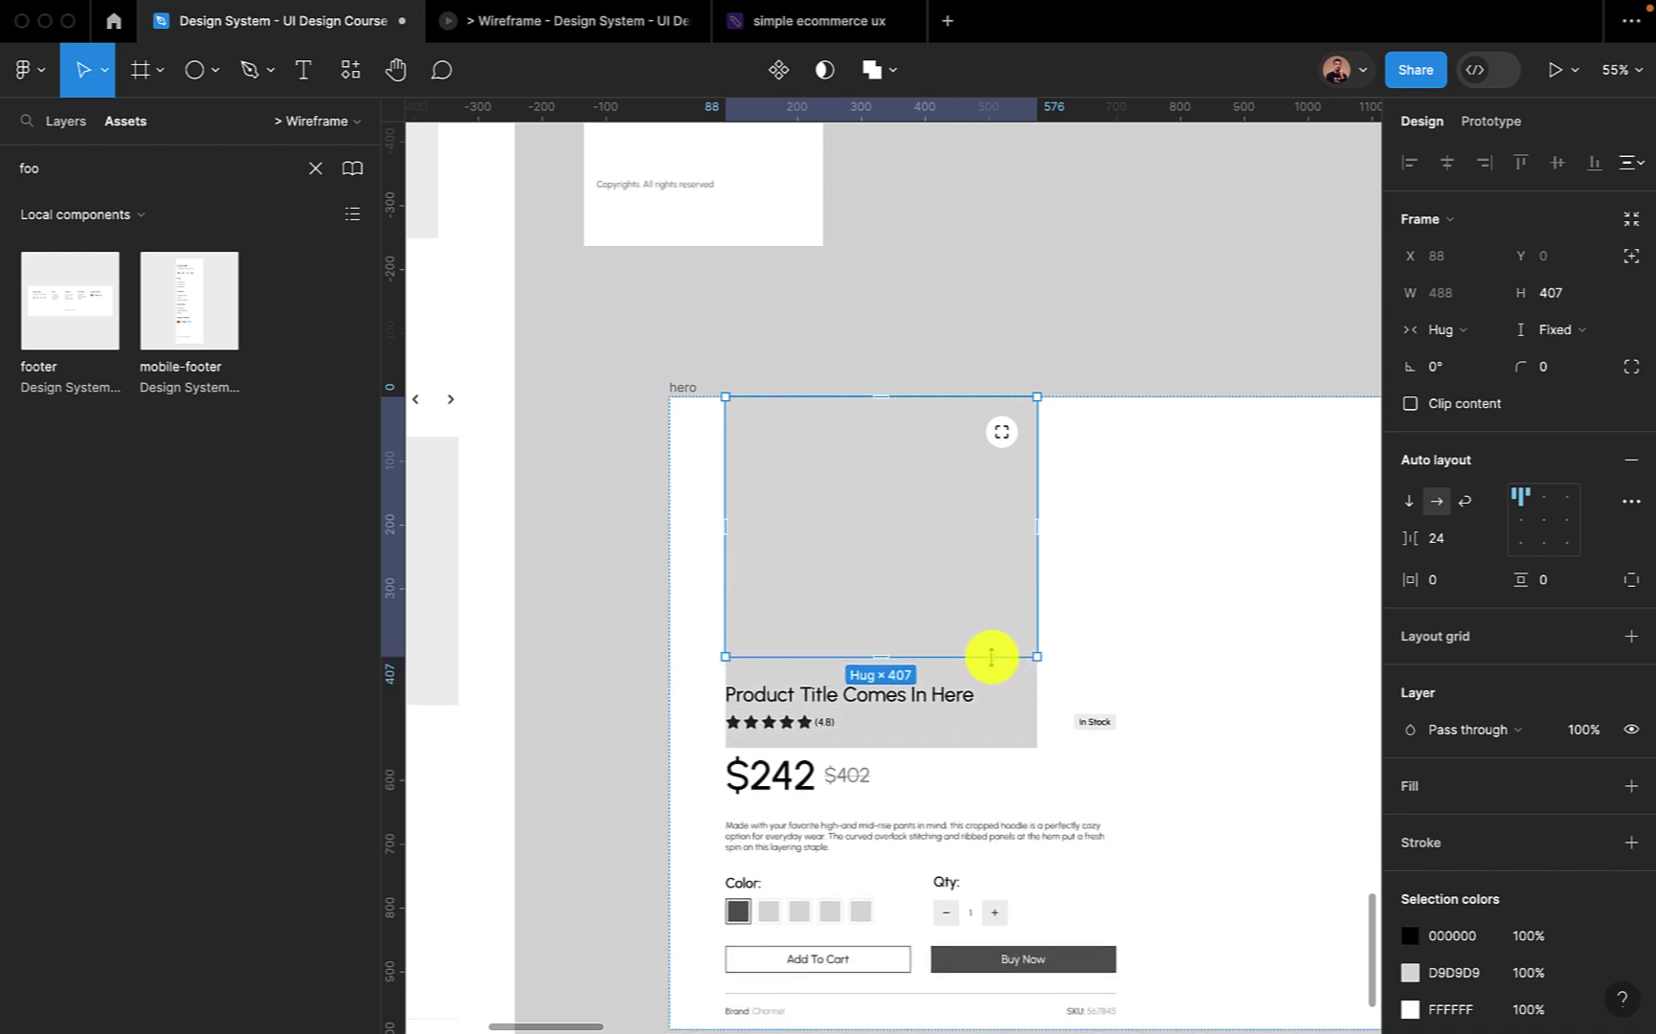
click(962, 564)
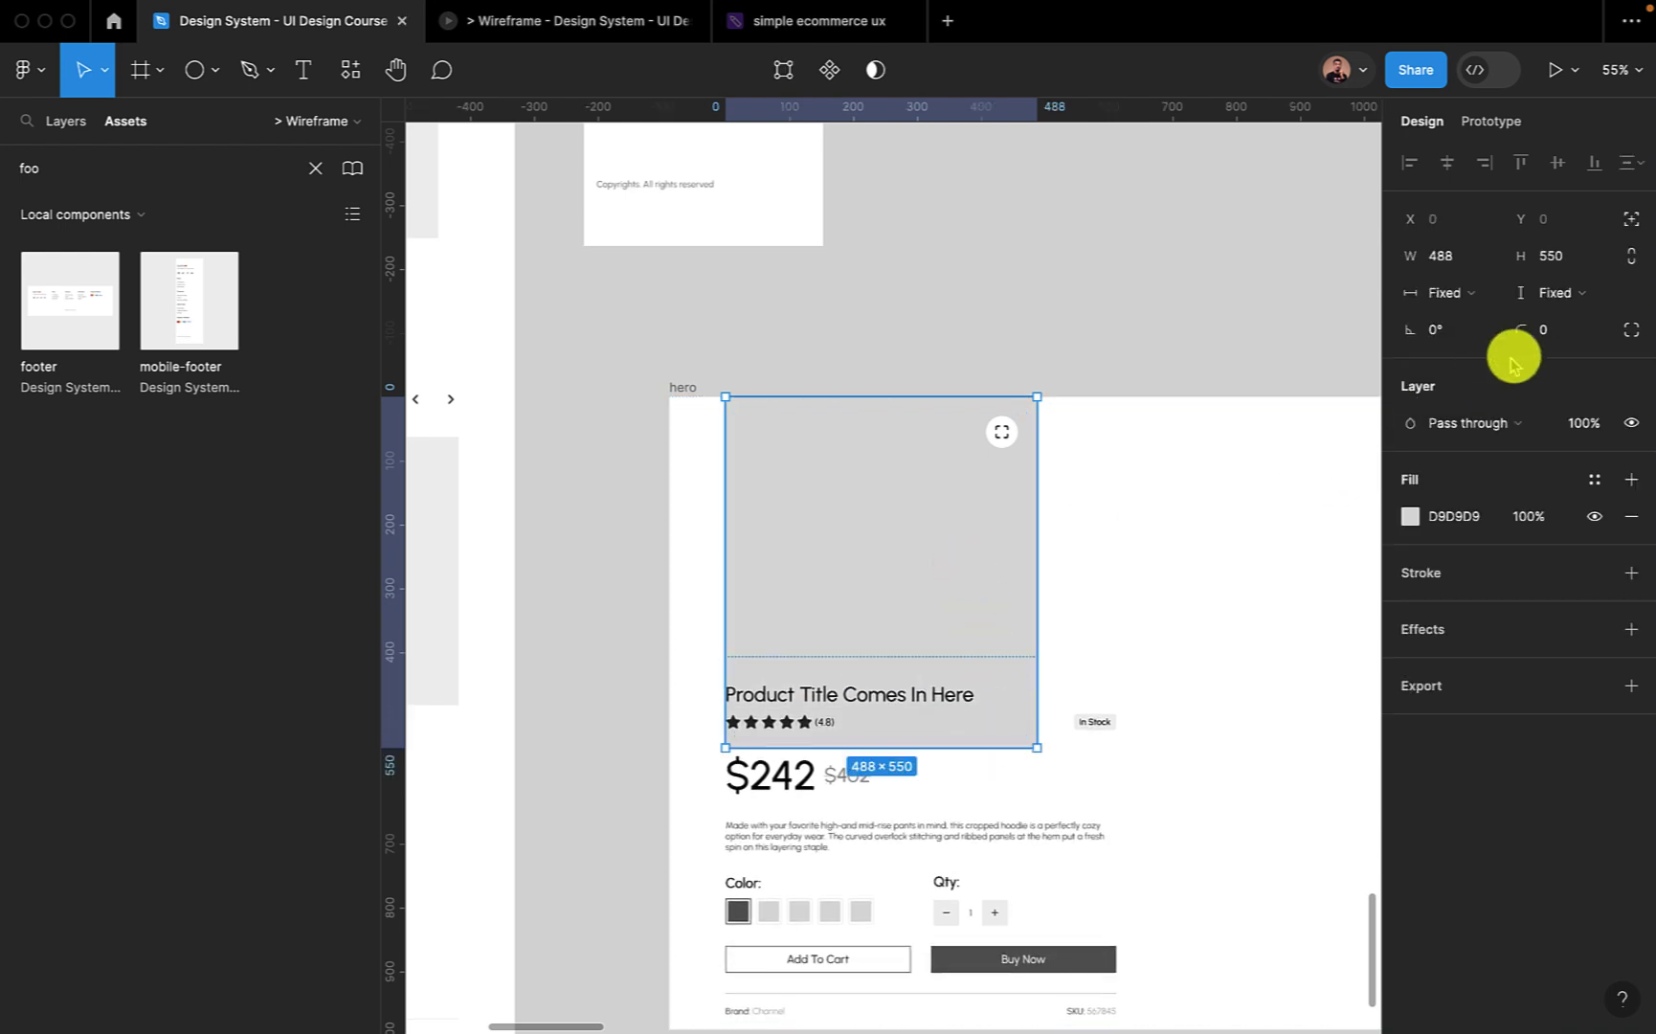
click(1570, 303)
click(1571, 314)
click(1111, 606)
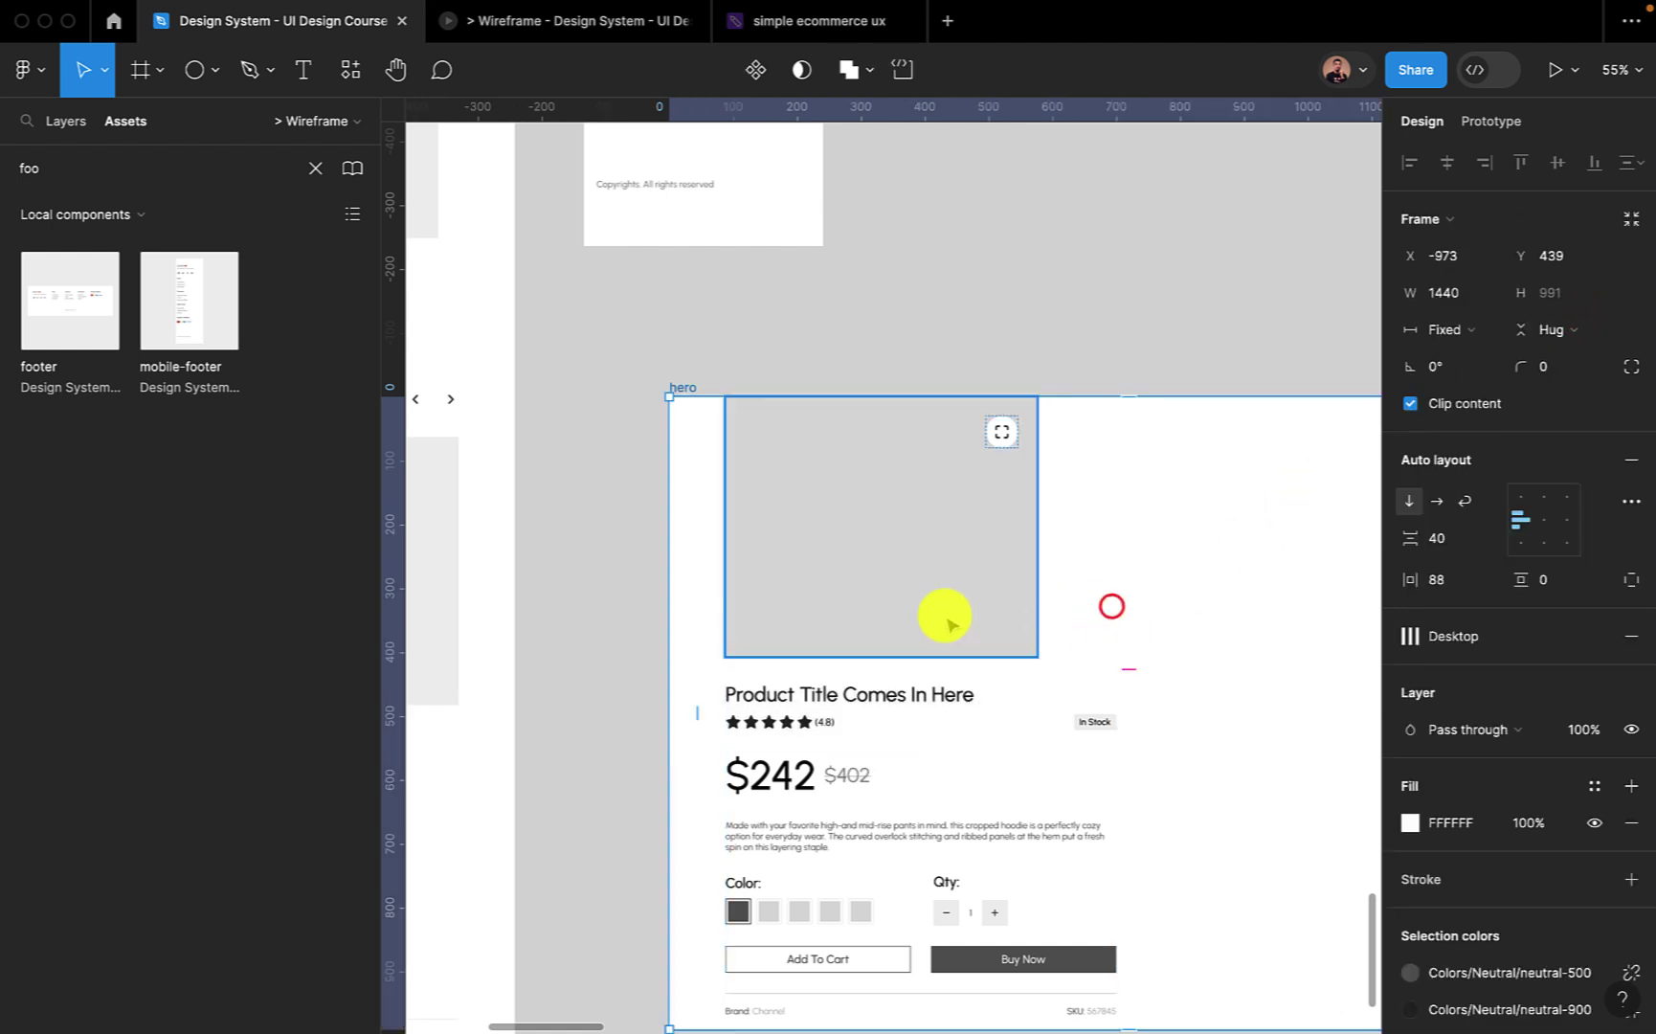
drag(952, 654, 953, 730)
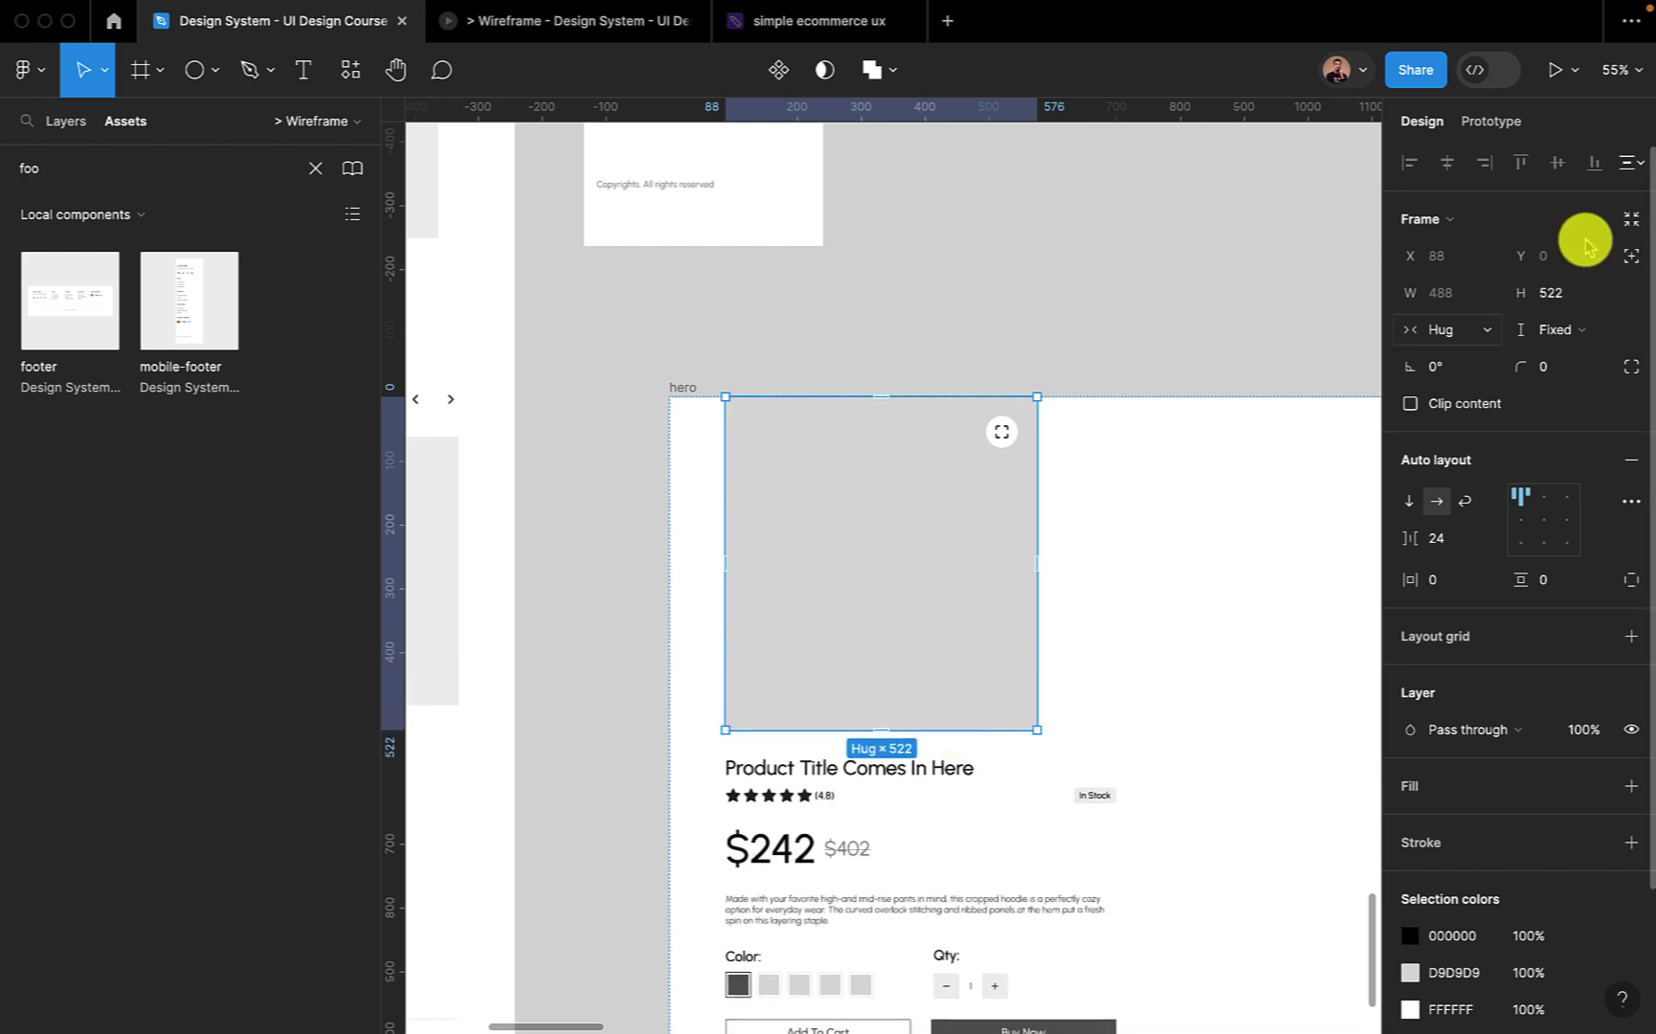
Set the image block height to exactly 400.
click(1569, 302)
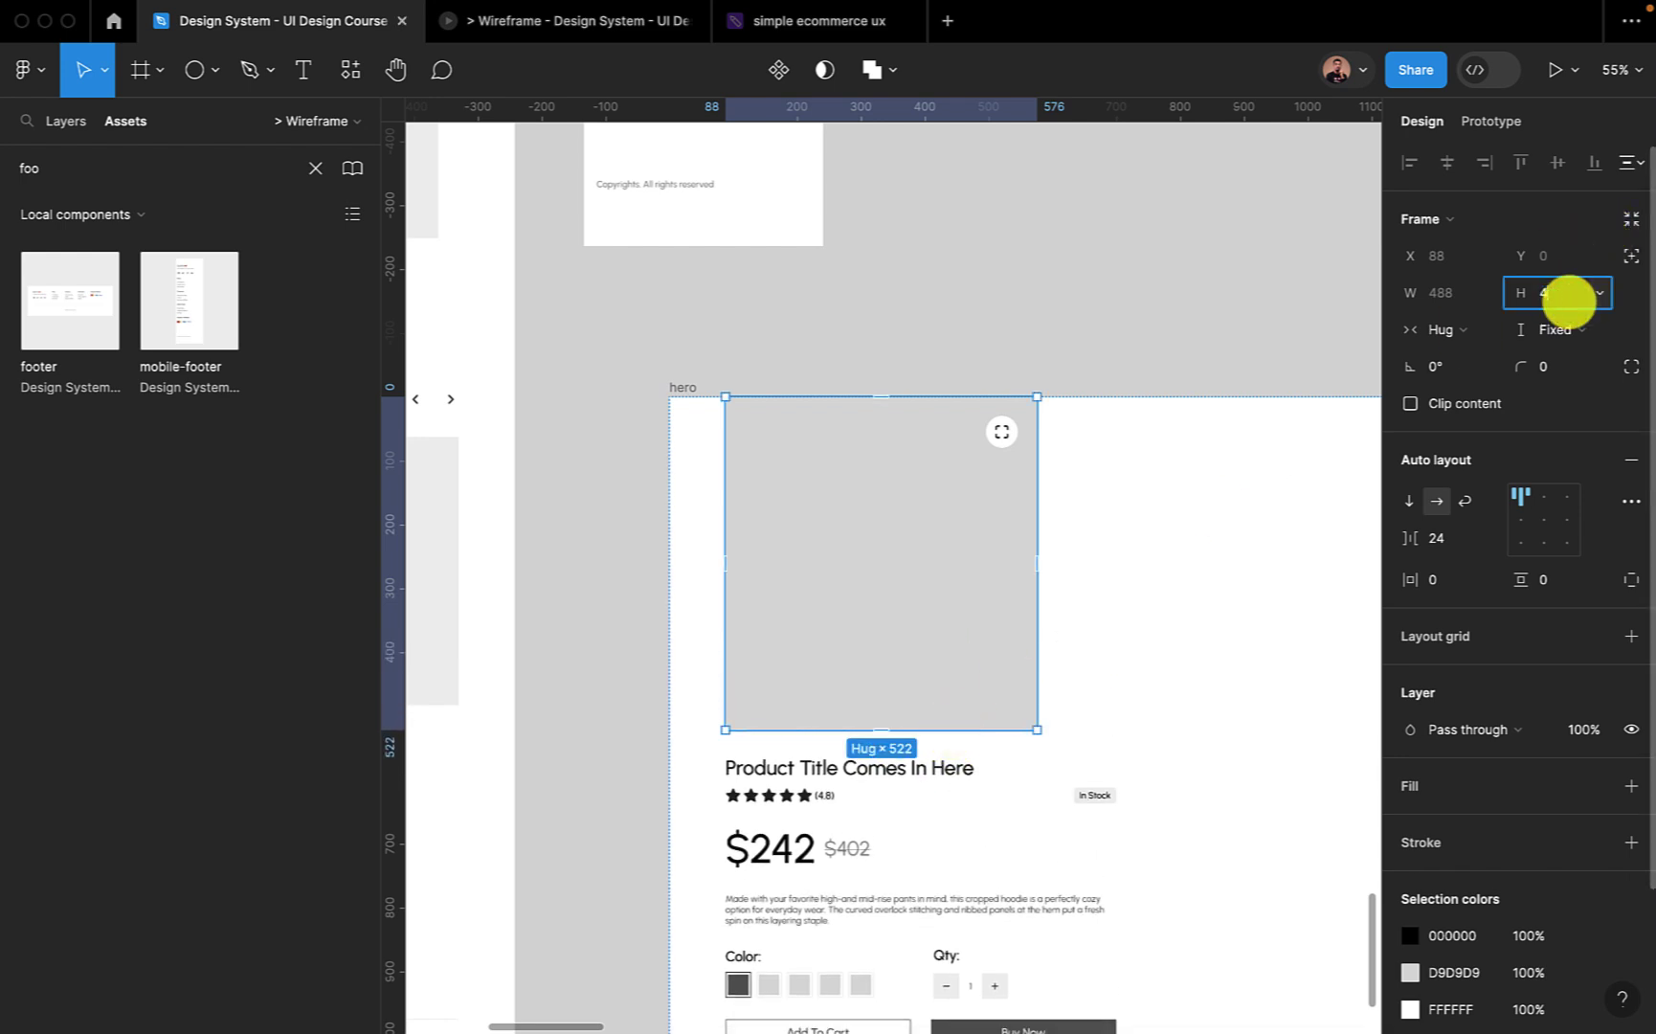
key(Return)
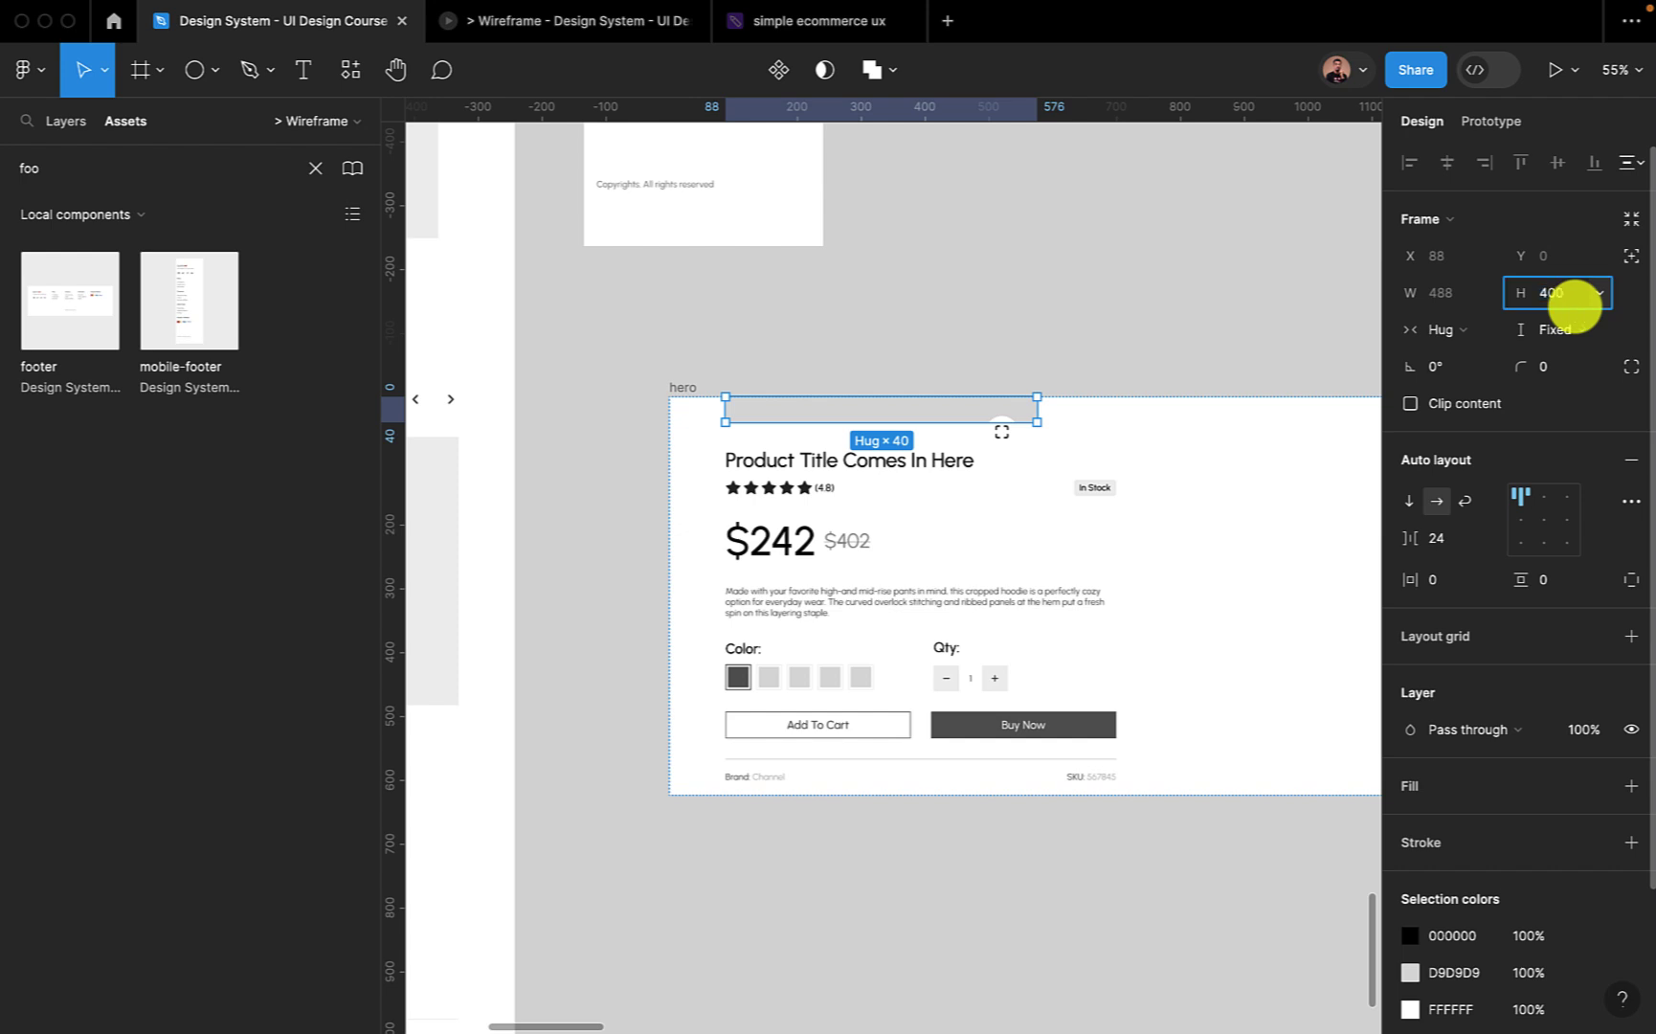
click(1572, 304)
text(400)
key(Return)
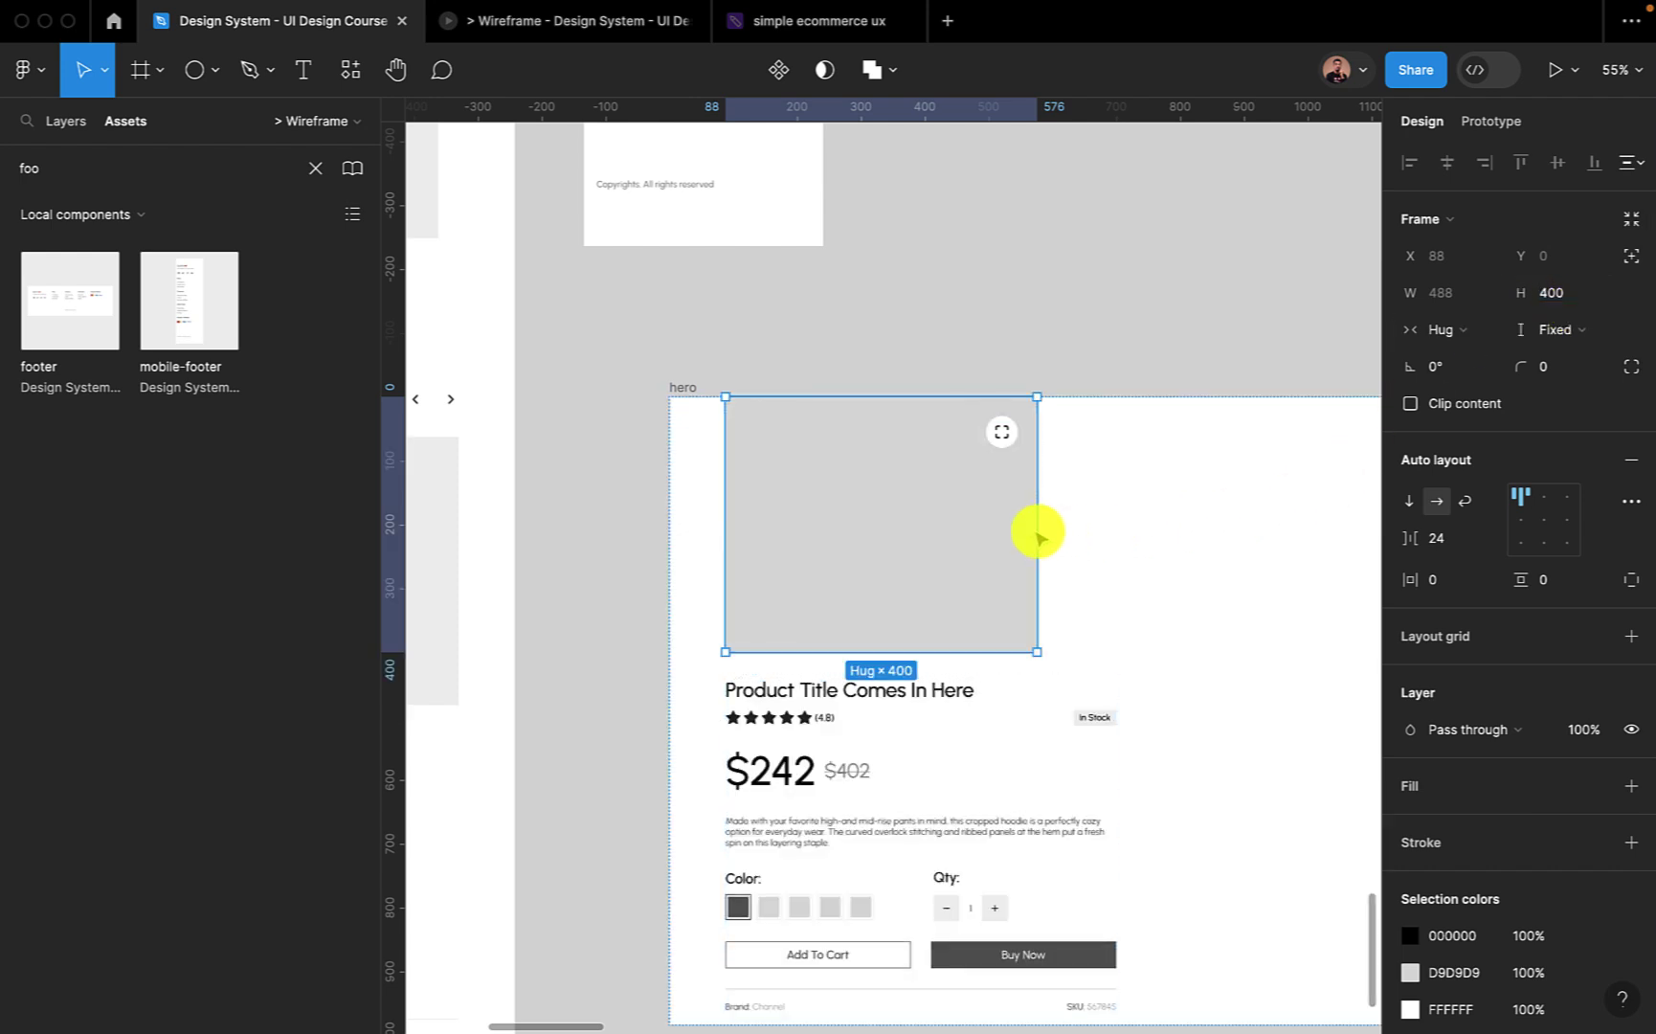
click(676, 383)
Give the hero 20 horizontal padding and a 375 mobile width.
scroll(810, 546, down, 5)
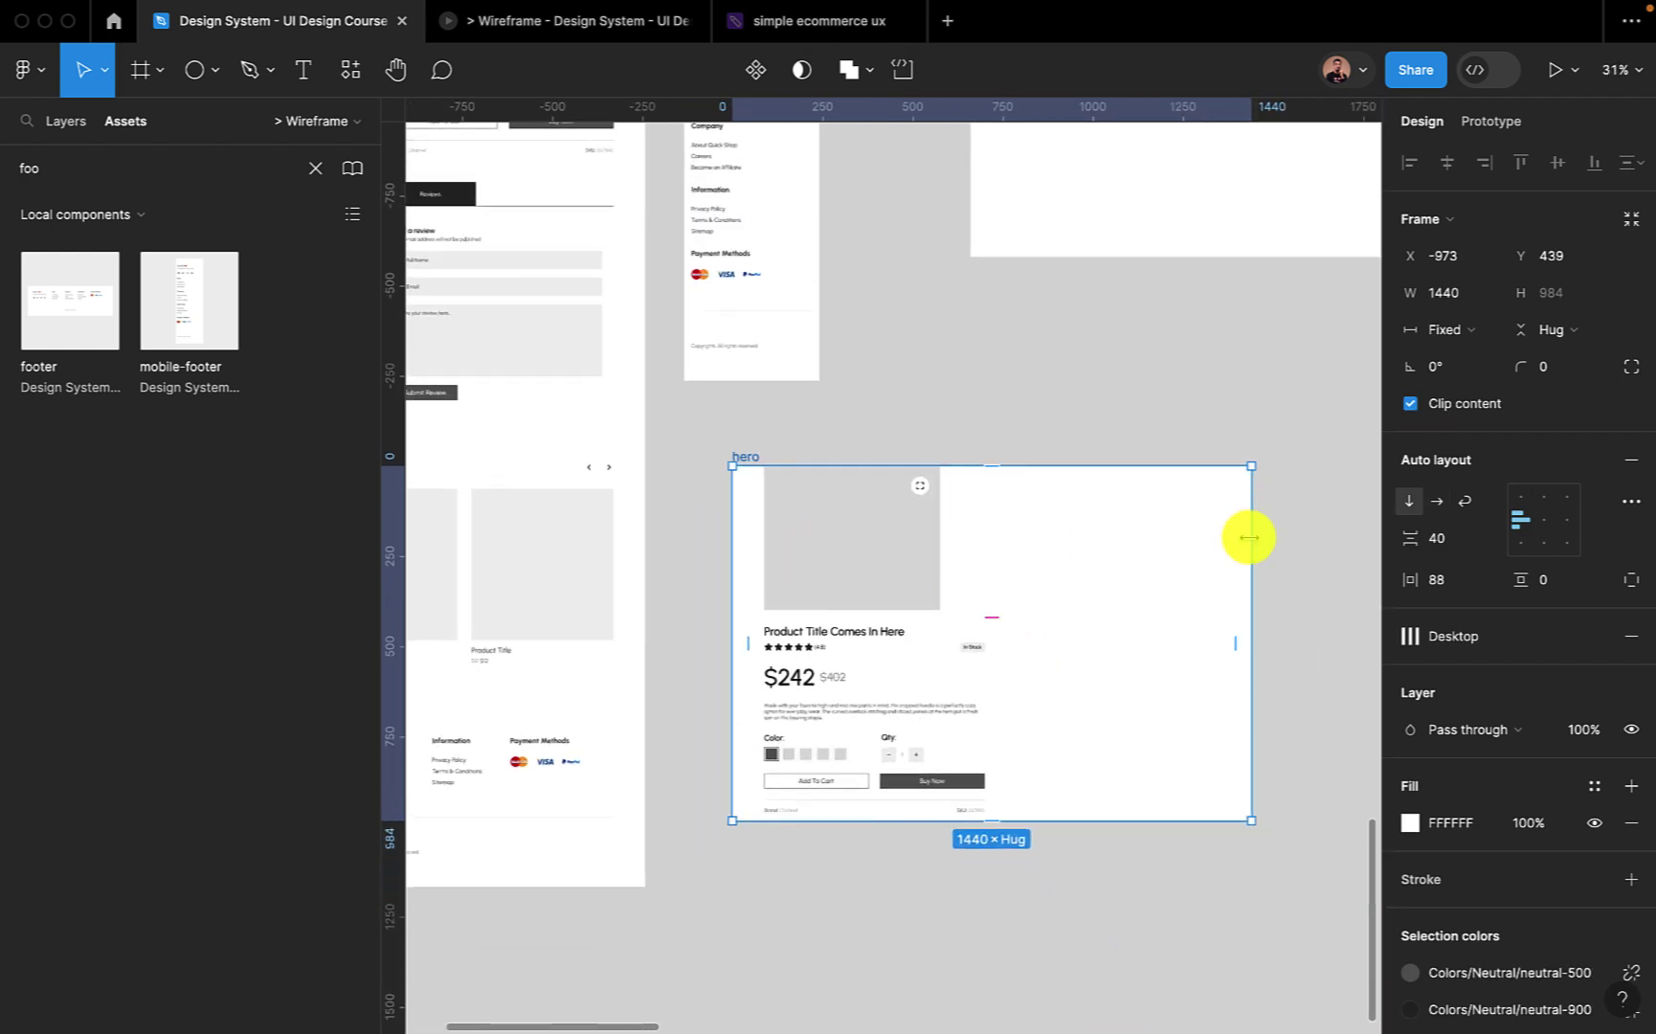
click(1459, 579)
text(20)
key(Return)
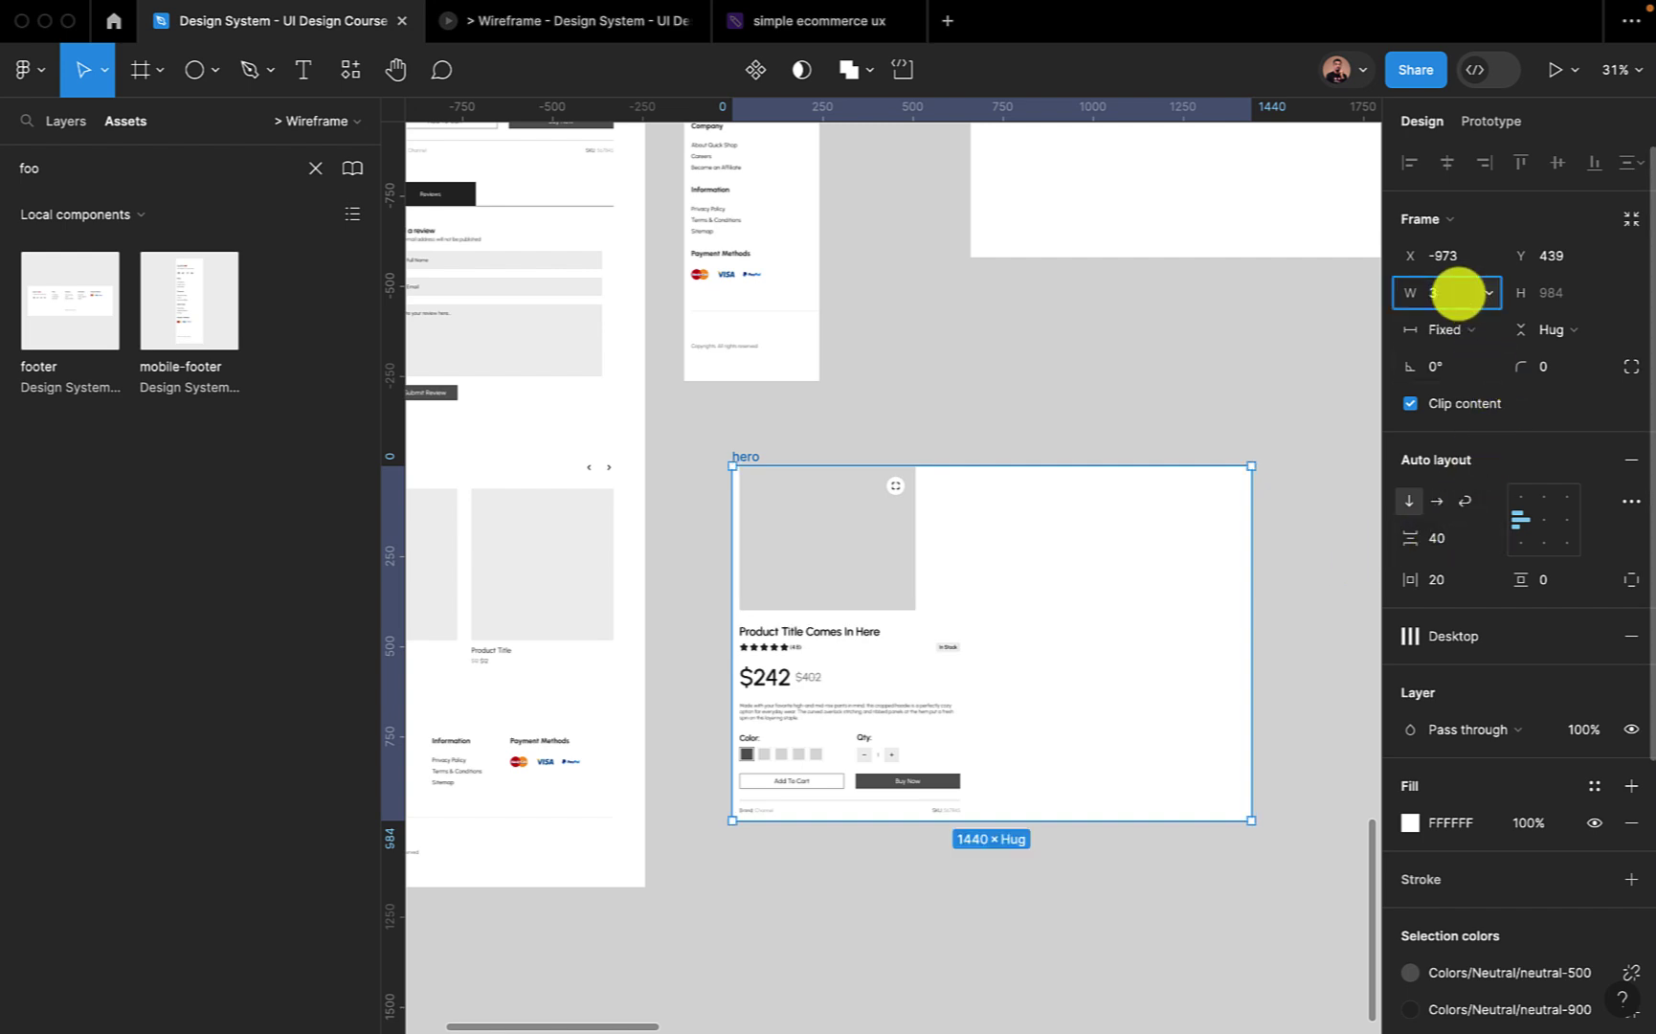
click(1457, 292)
text(375)
key(Return)
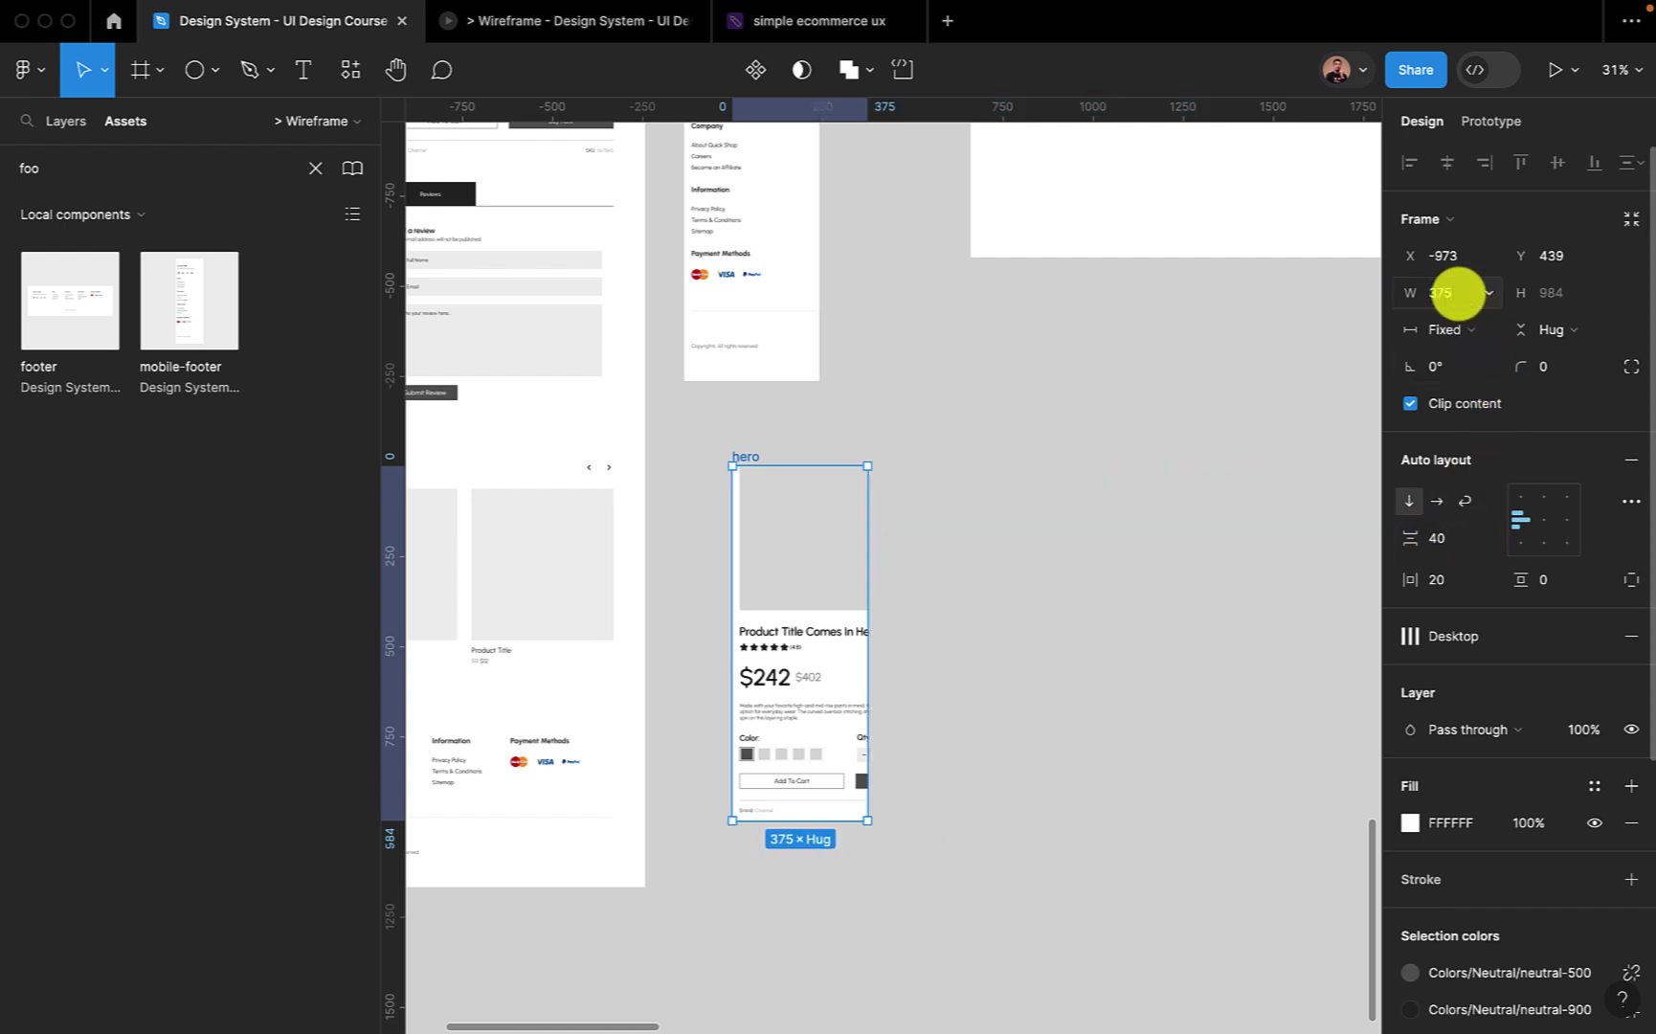
Make the image block and its grey rectangle fill the hero's width.
scroll(774, 510, down, 1)
click(810, 494)
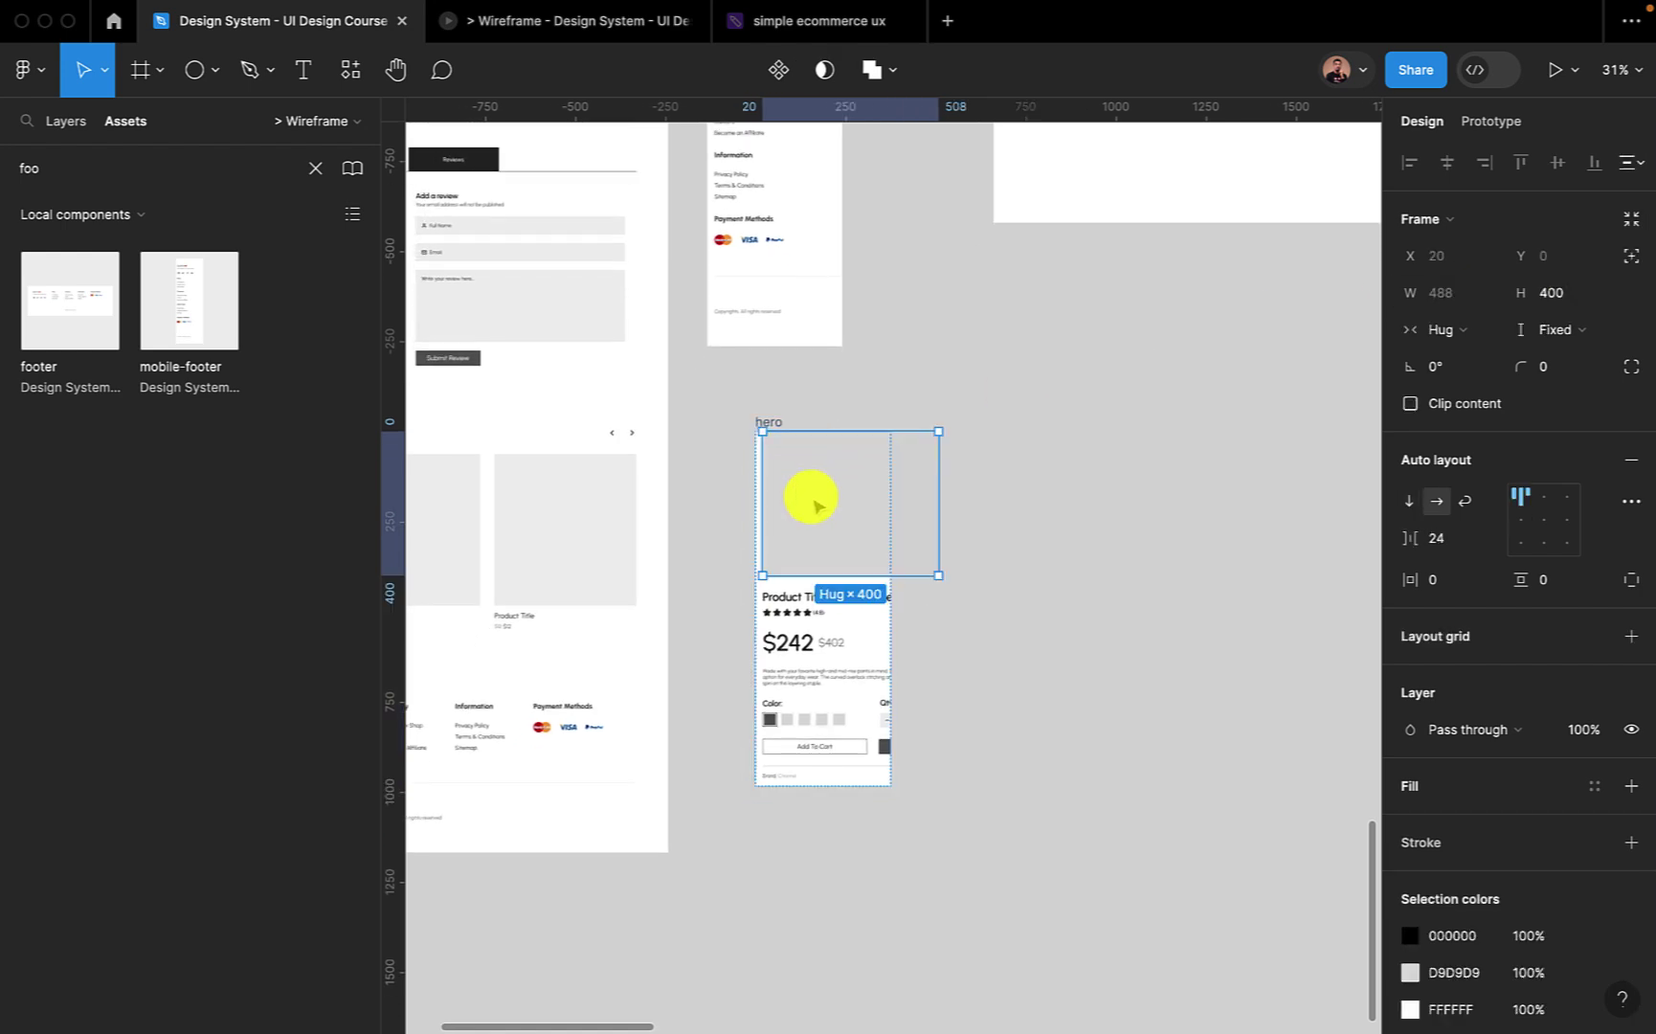
click(1469, 331)
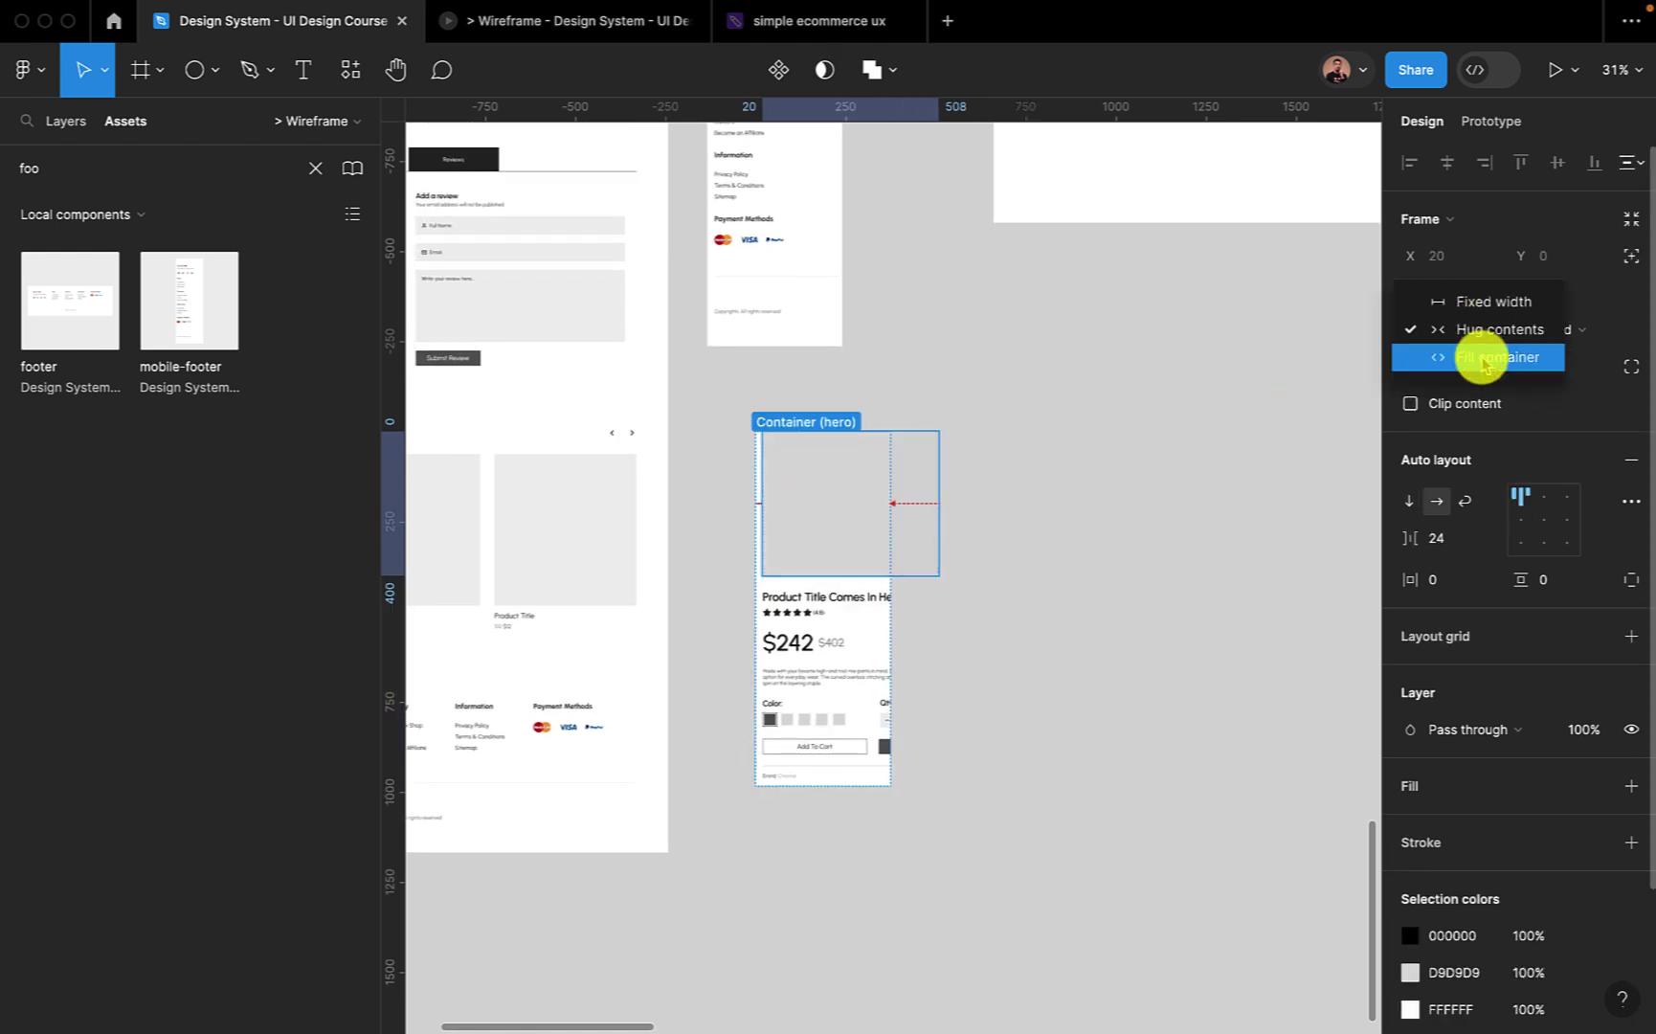
click(1470, 353)
click(941, 583)
click(832, 522)
click(831, 522)
click(1482, 290)
click(1482, 319)
Set the Contents frame and the title/rating group to fill the width.
scroll(979, 571, up, 3)
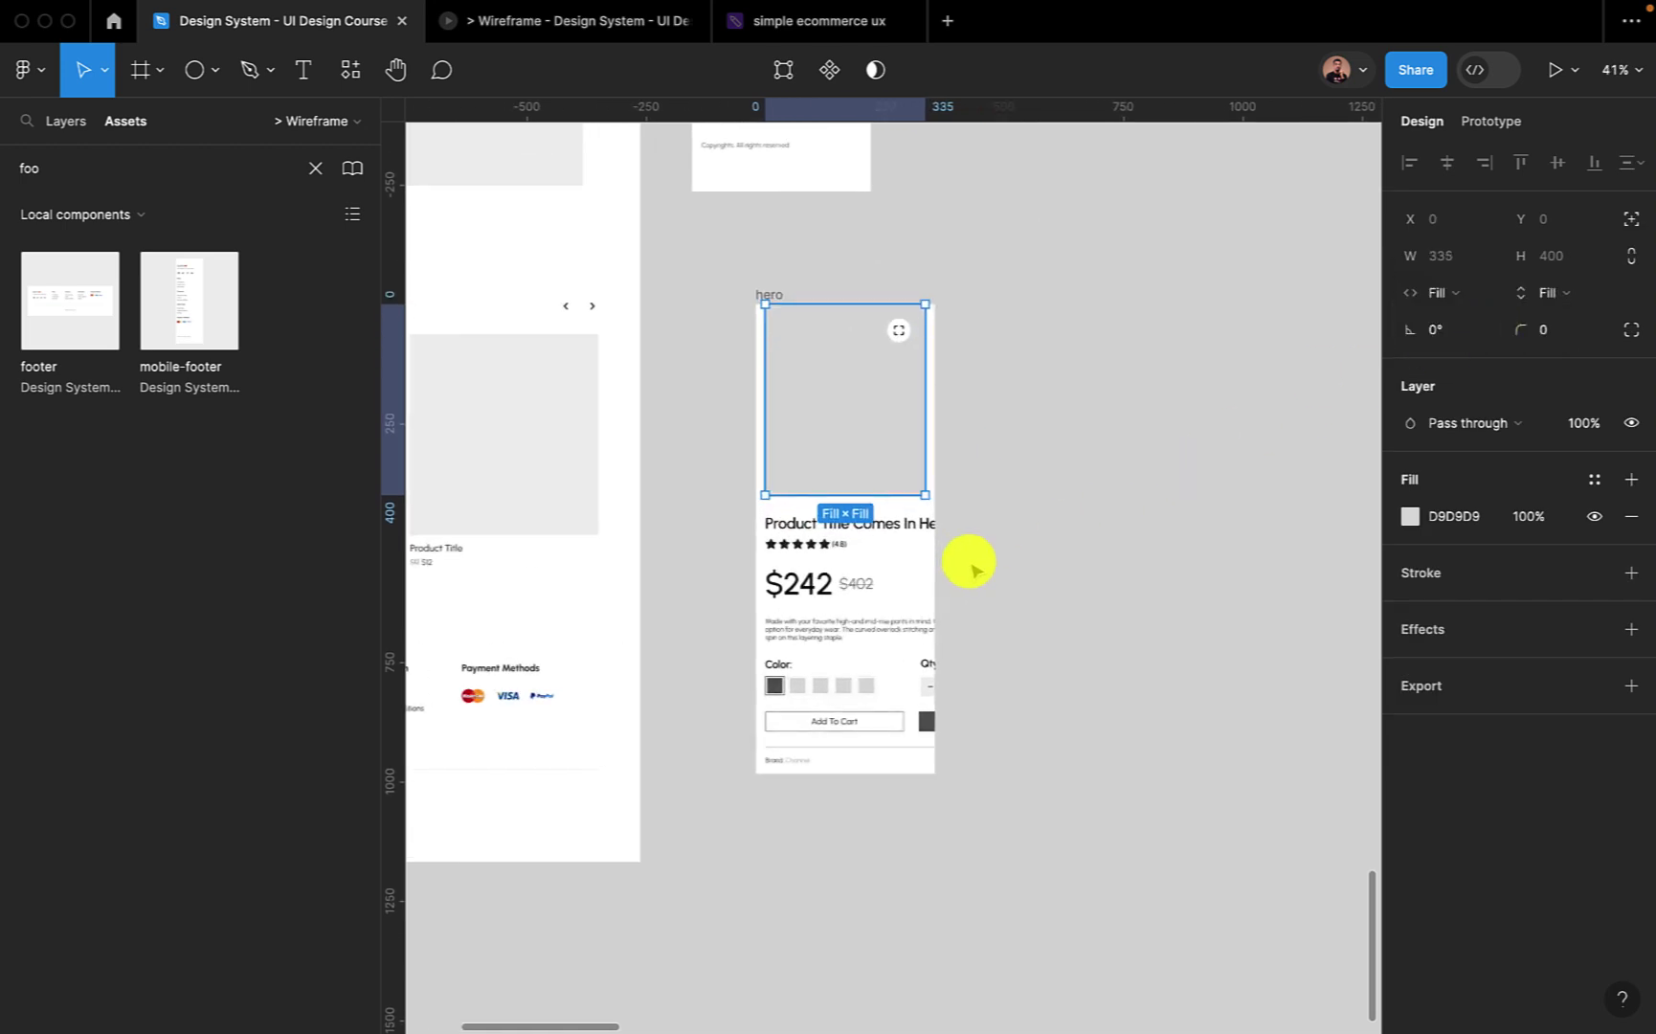
scroll(972, 568, up, 1)
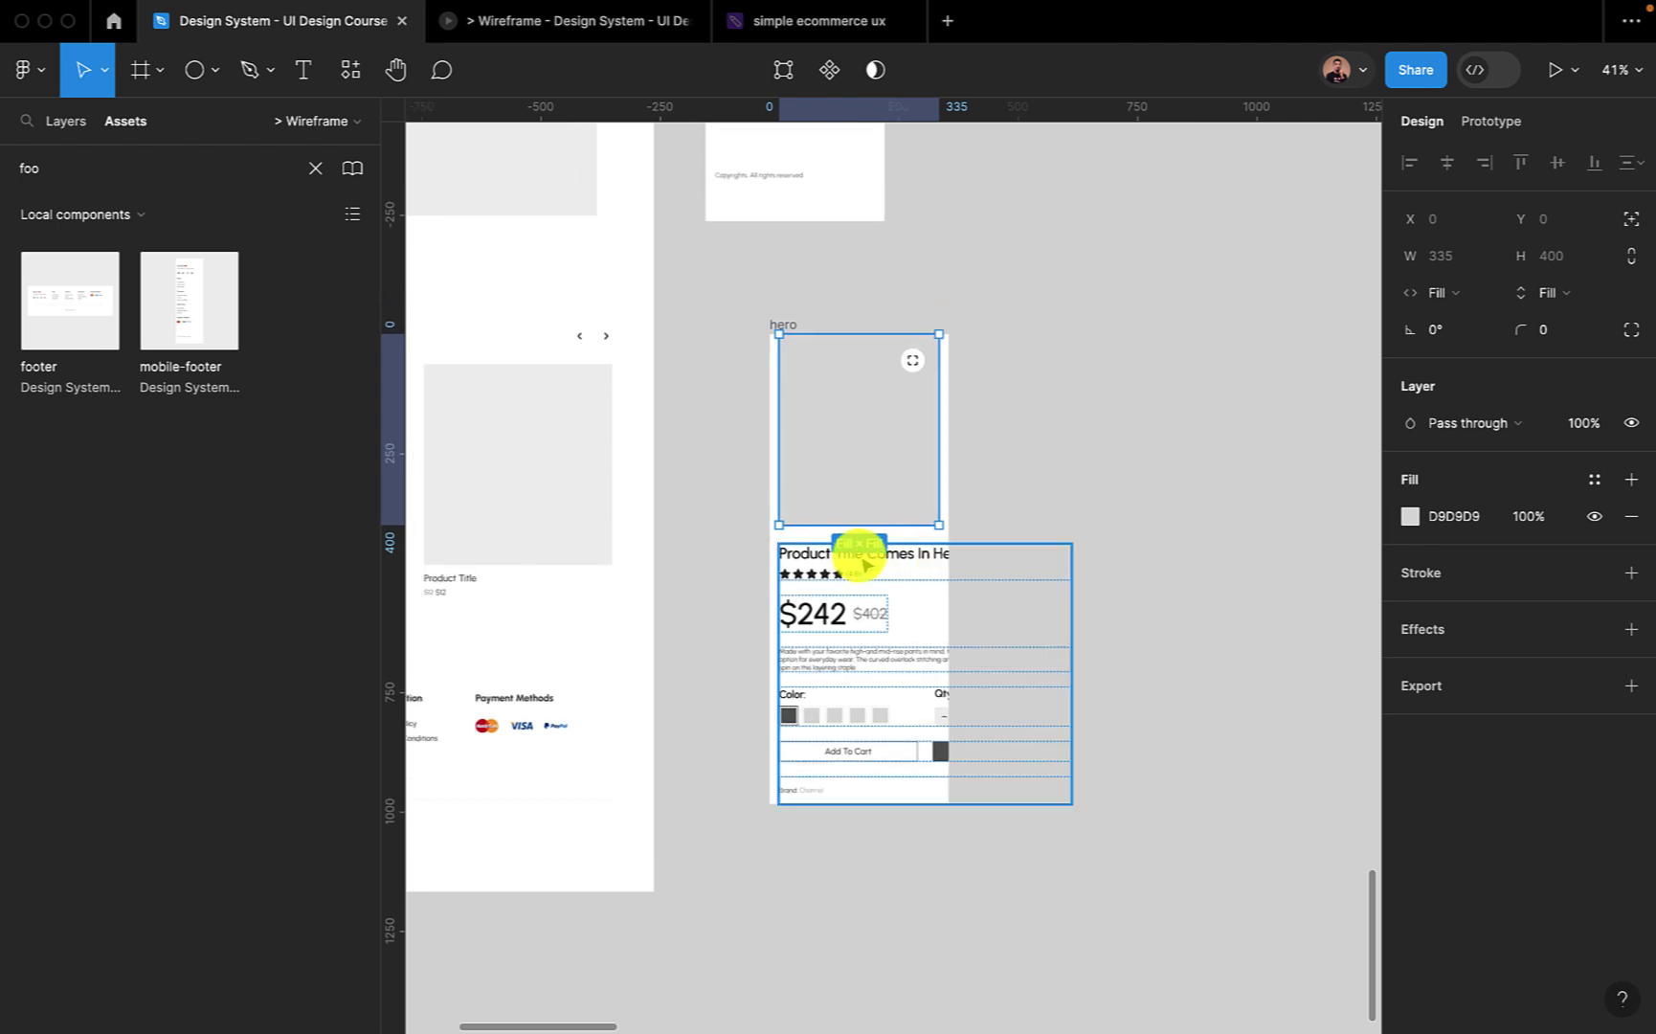
click(861, 565)
click(1474, 323)
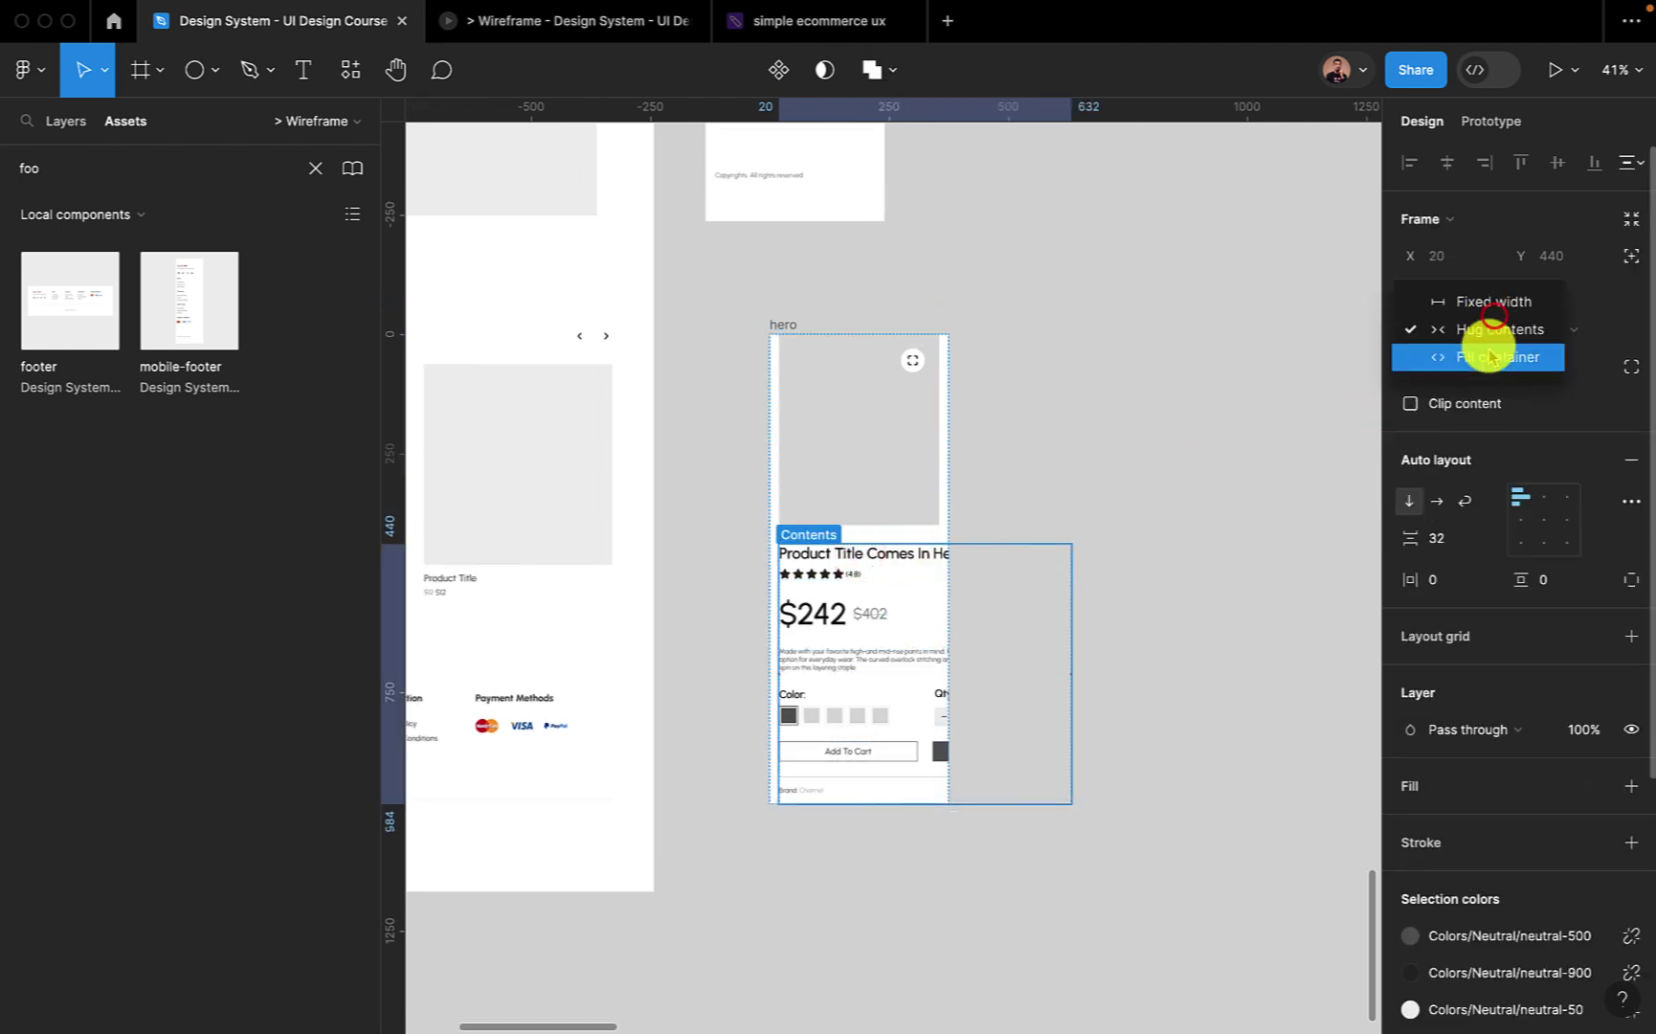
click(1489, 358)
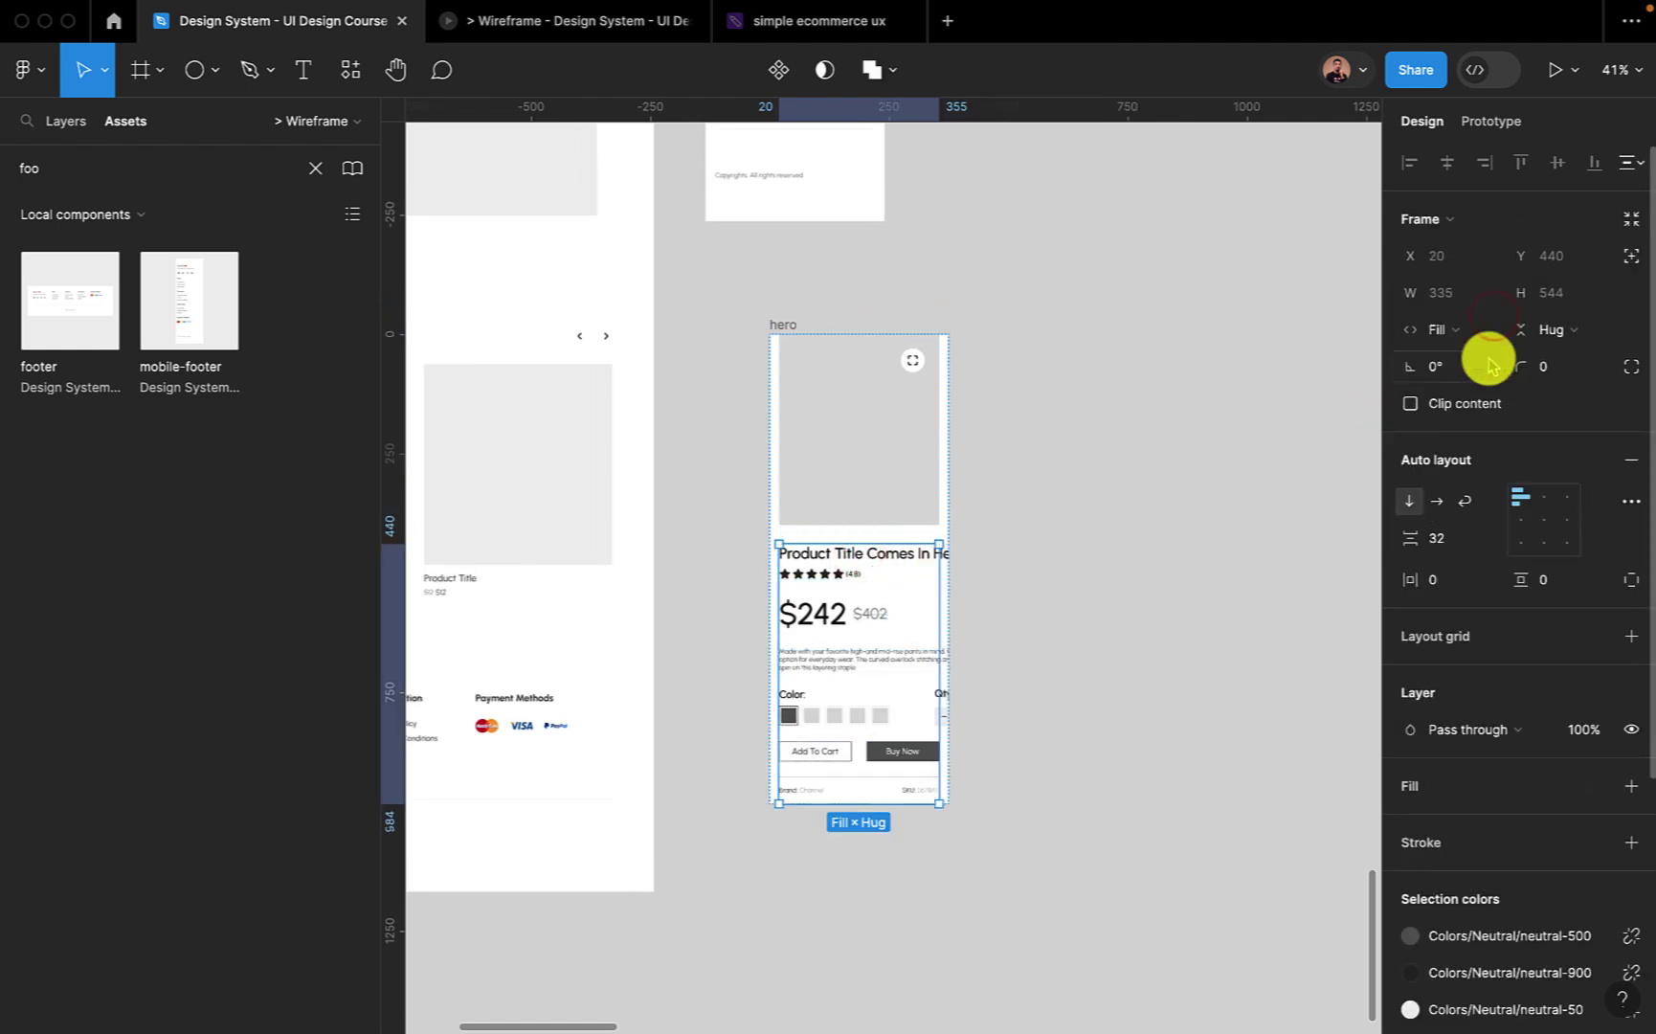
click(876, 565)
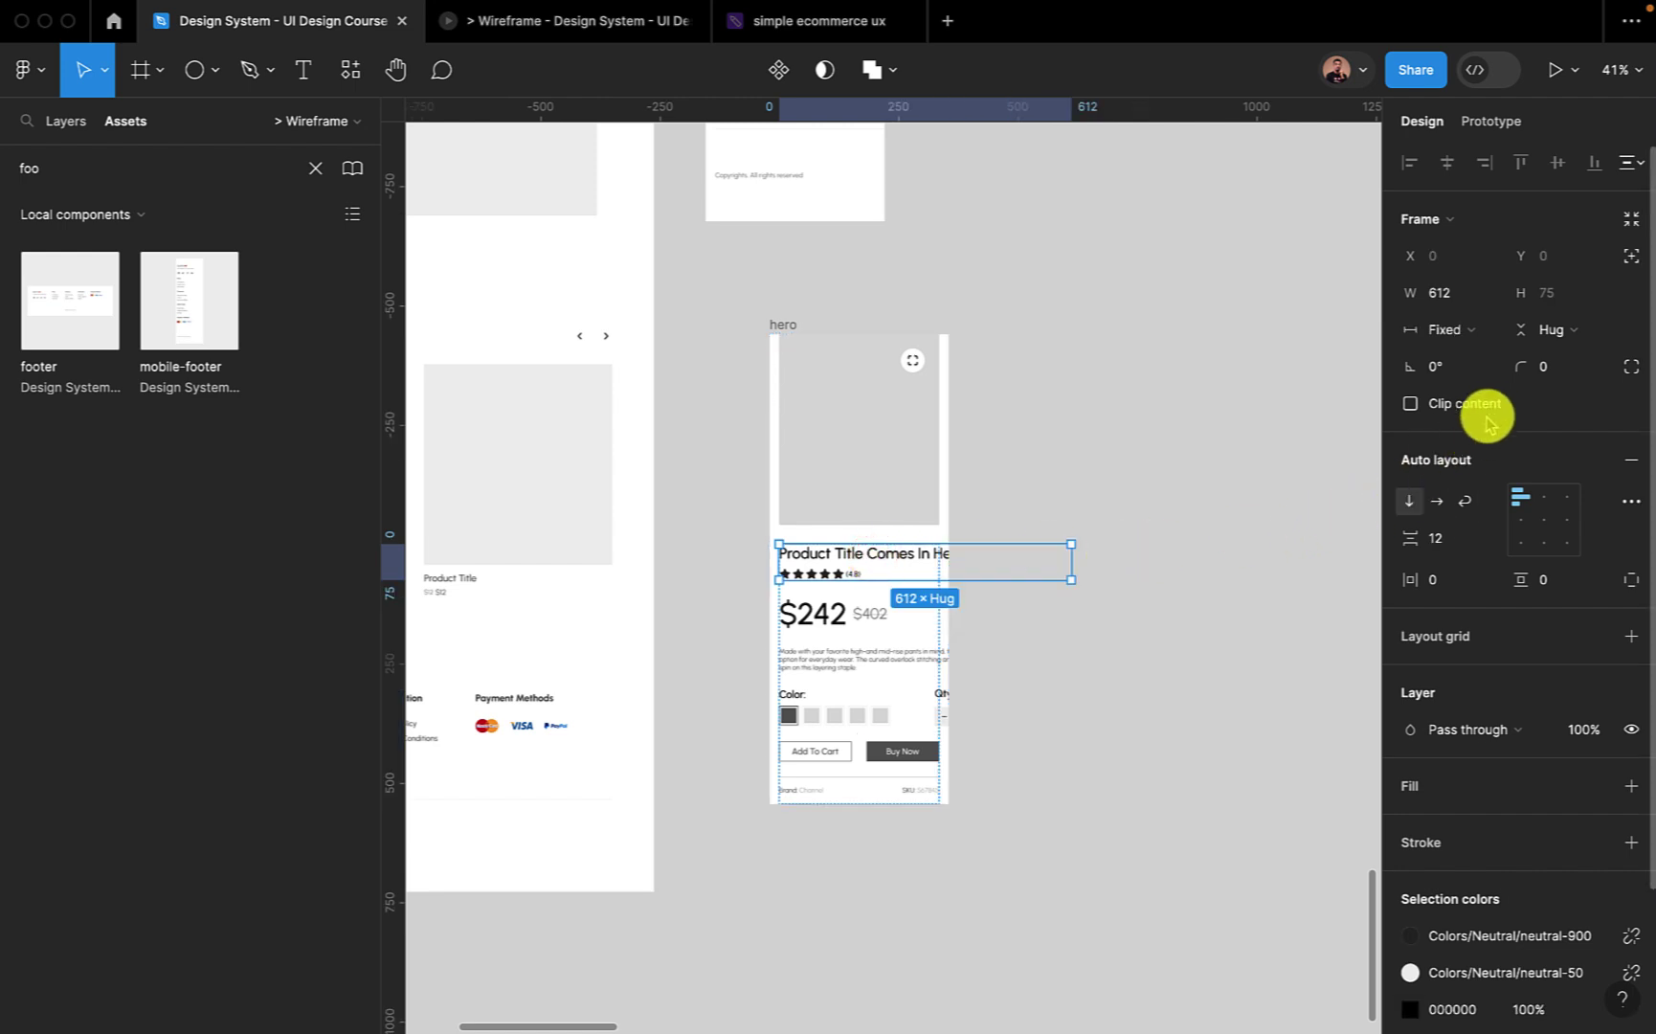
click(1474, 329)
click(1485, 381)
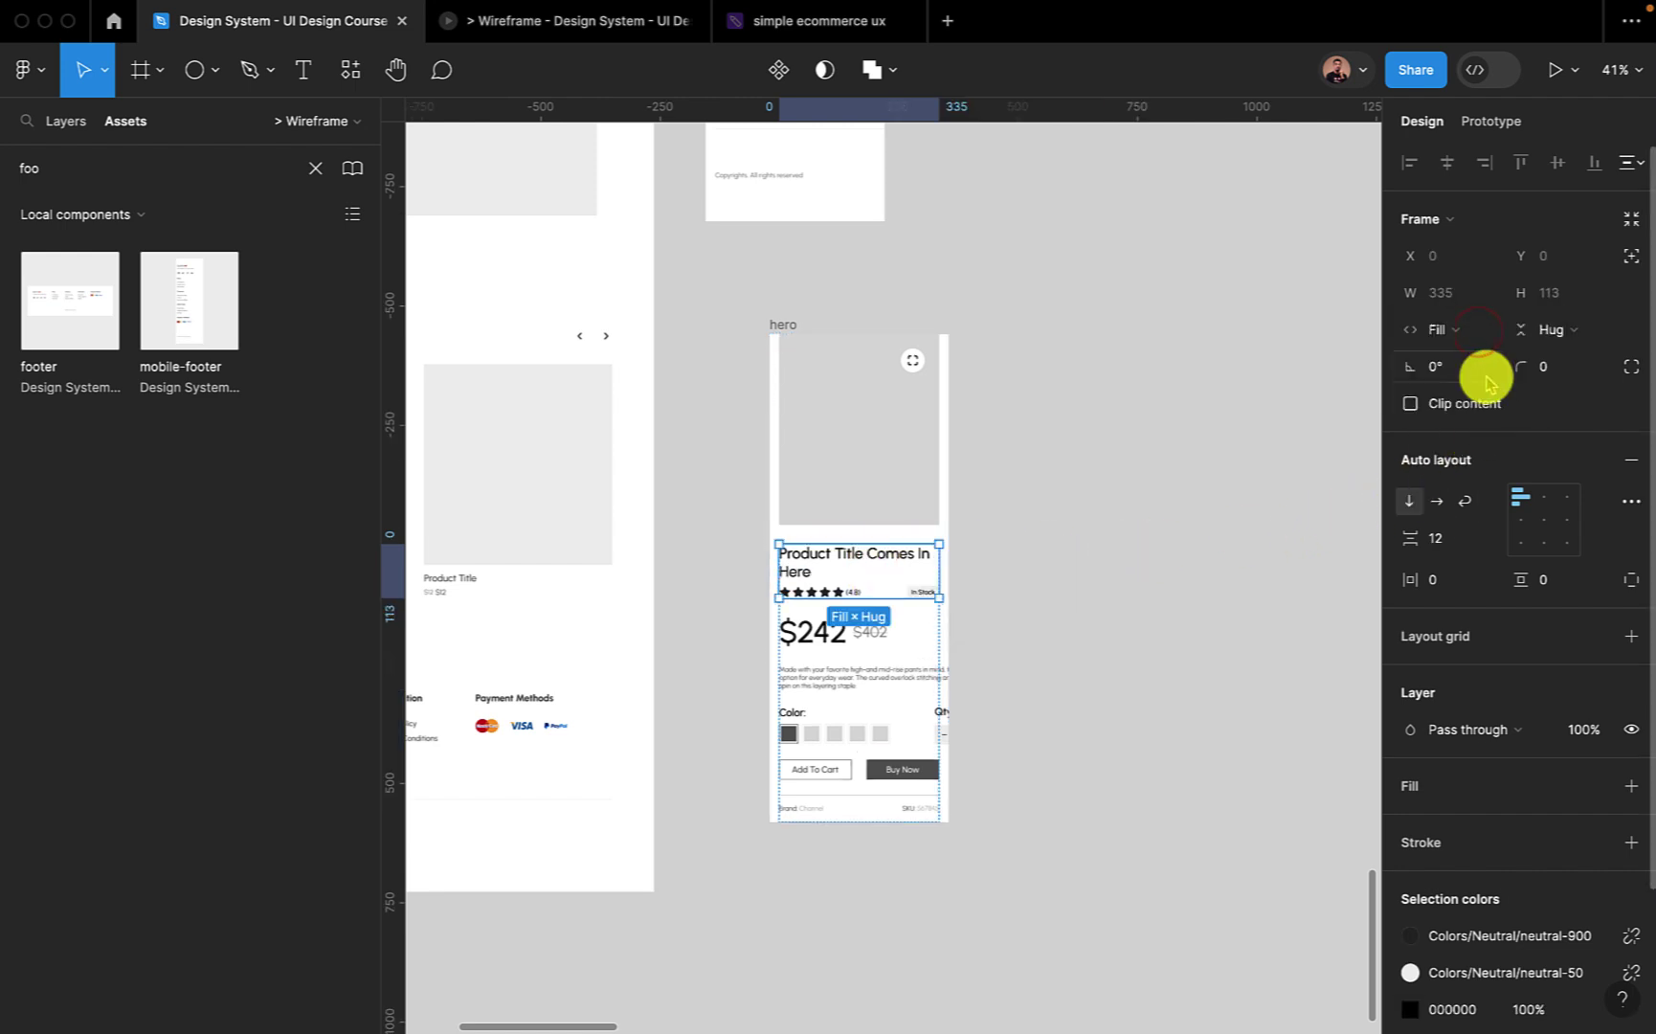
Make the product description paragraph fill the width.
scroll(1094, 566, down, 3)
scroll(924, 436, up, 4)
click(861, 471)
click(879, 543)
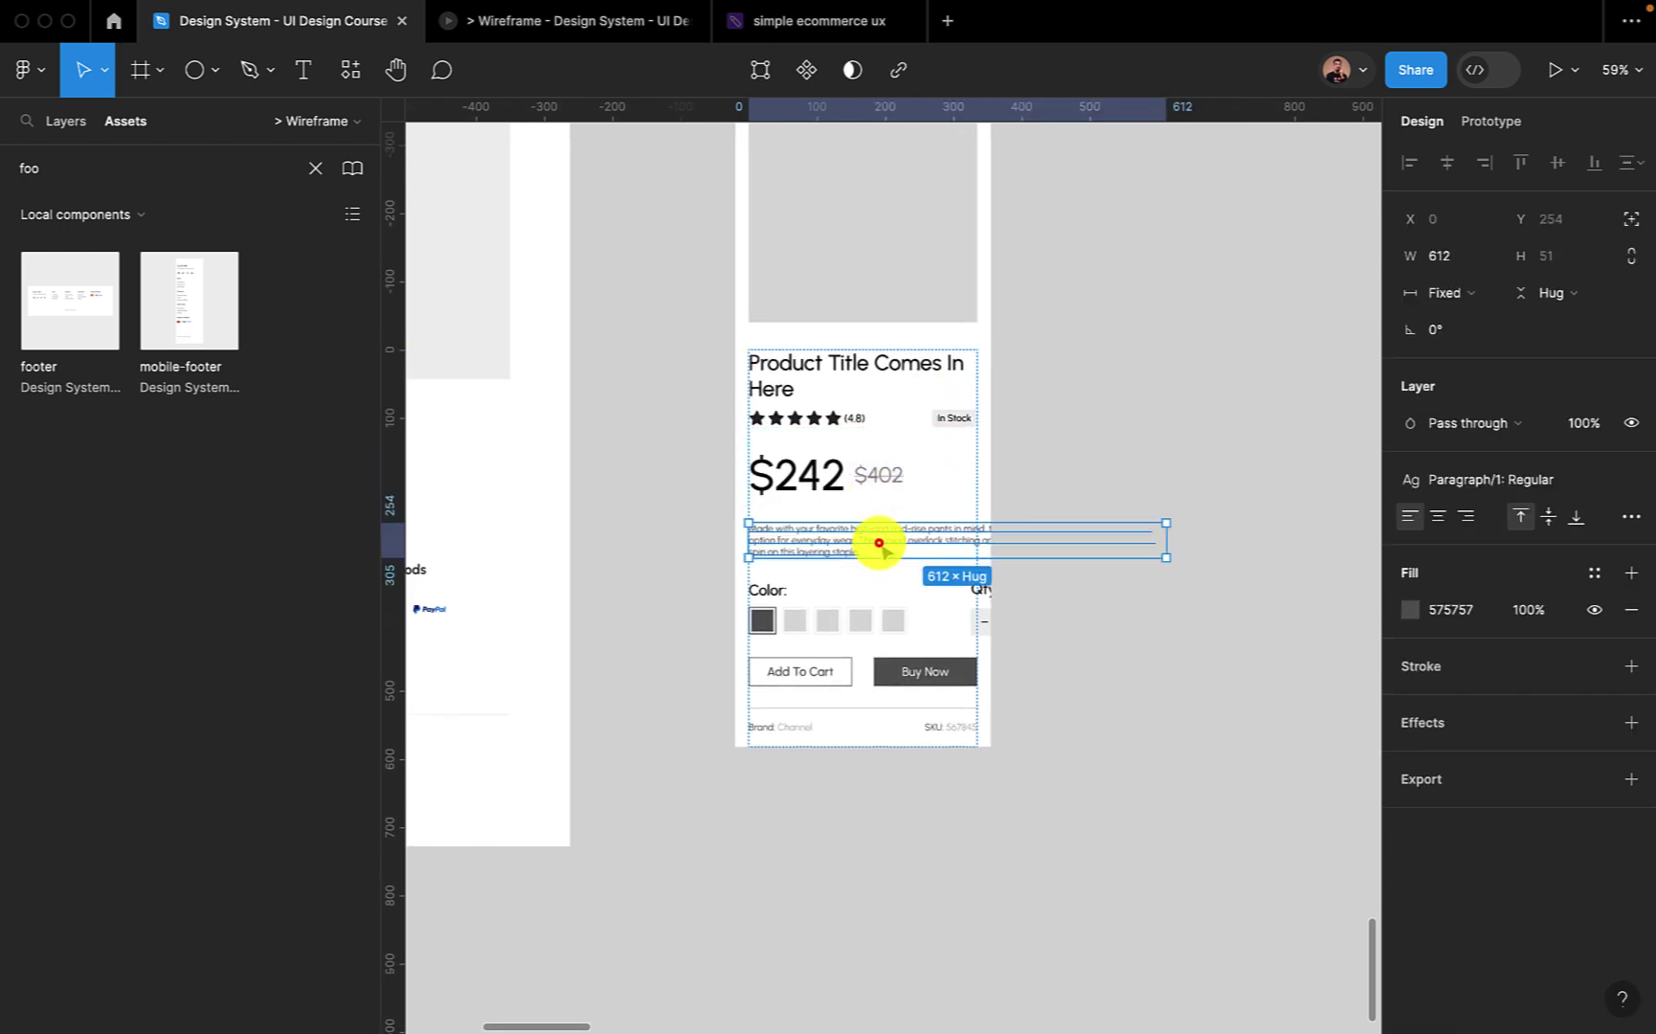
click(1480, 293)
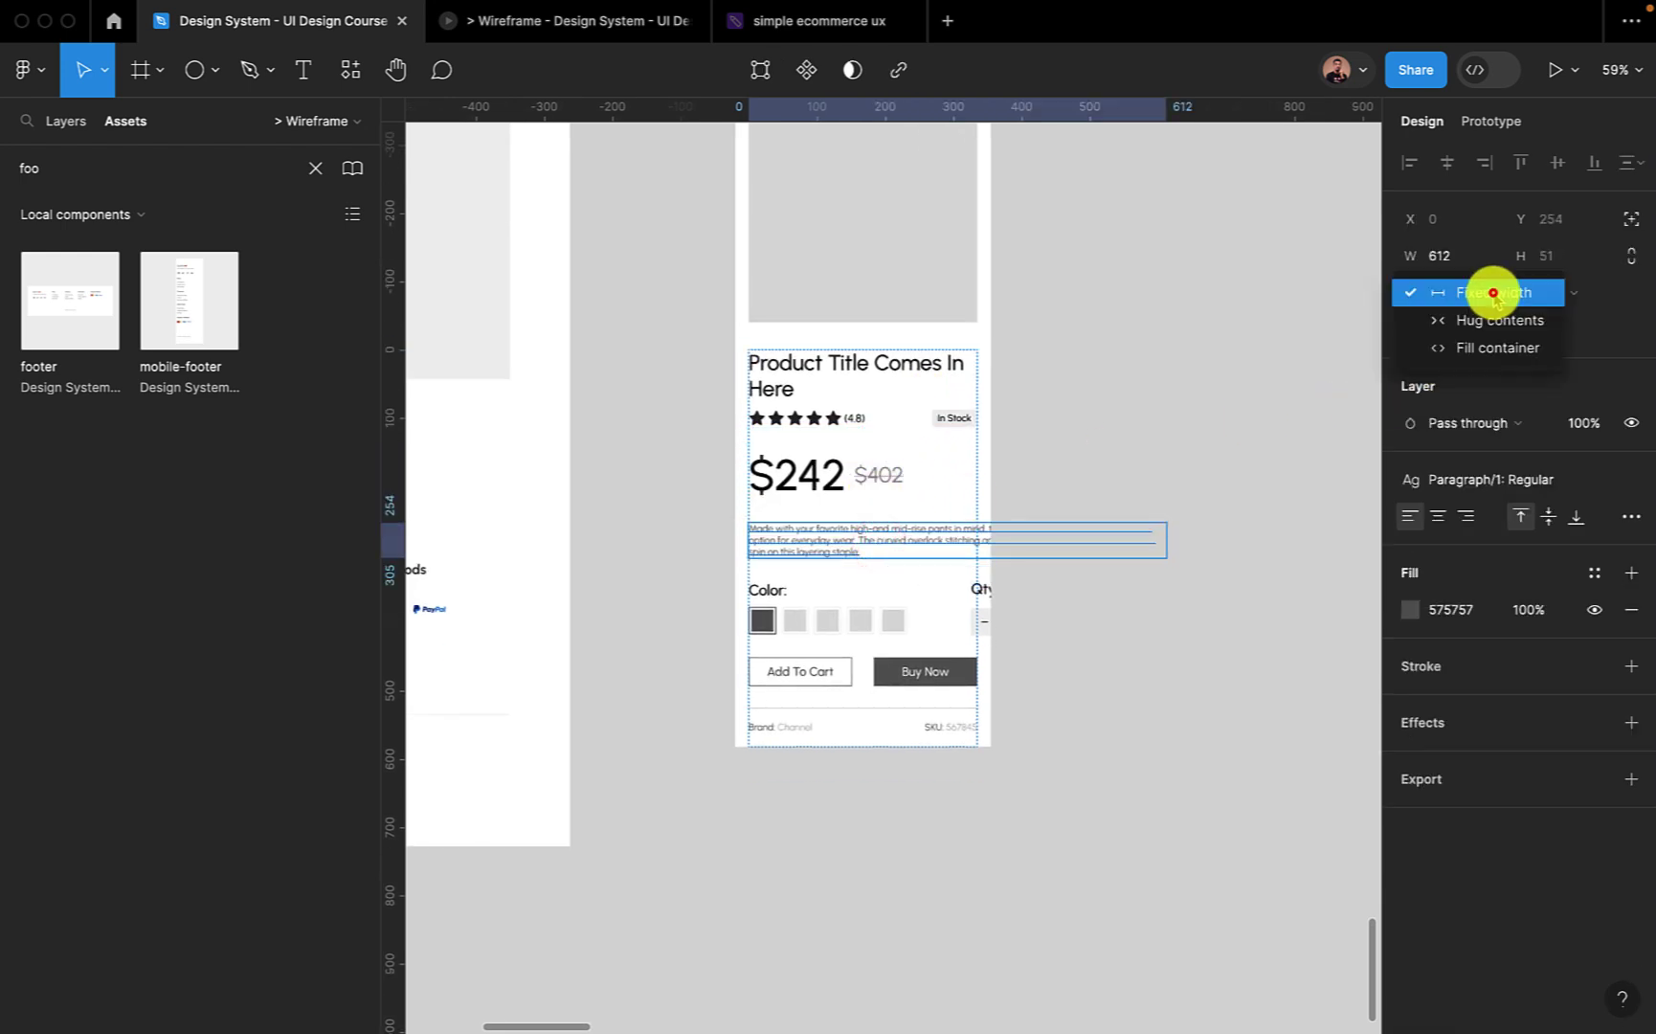
click(1490, 342)
scroll(1013, 628, down, 2)
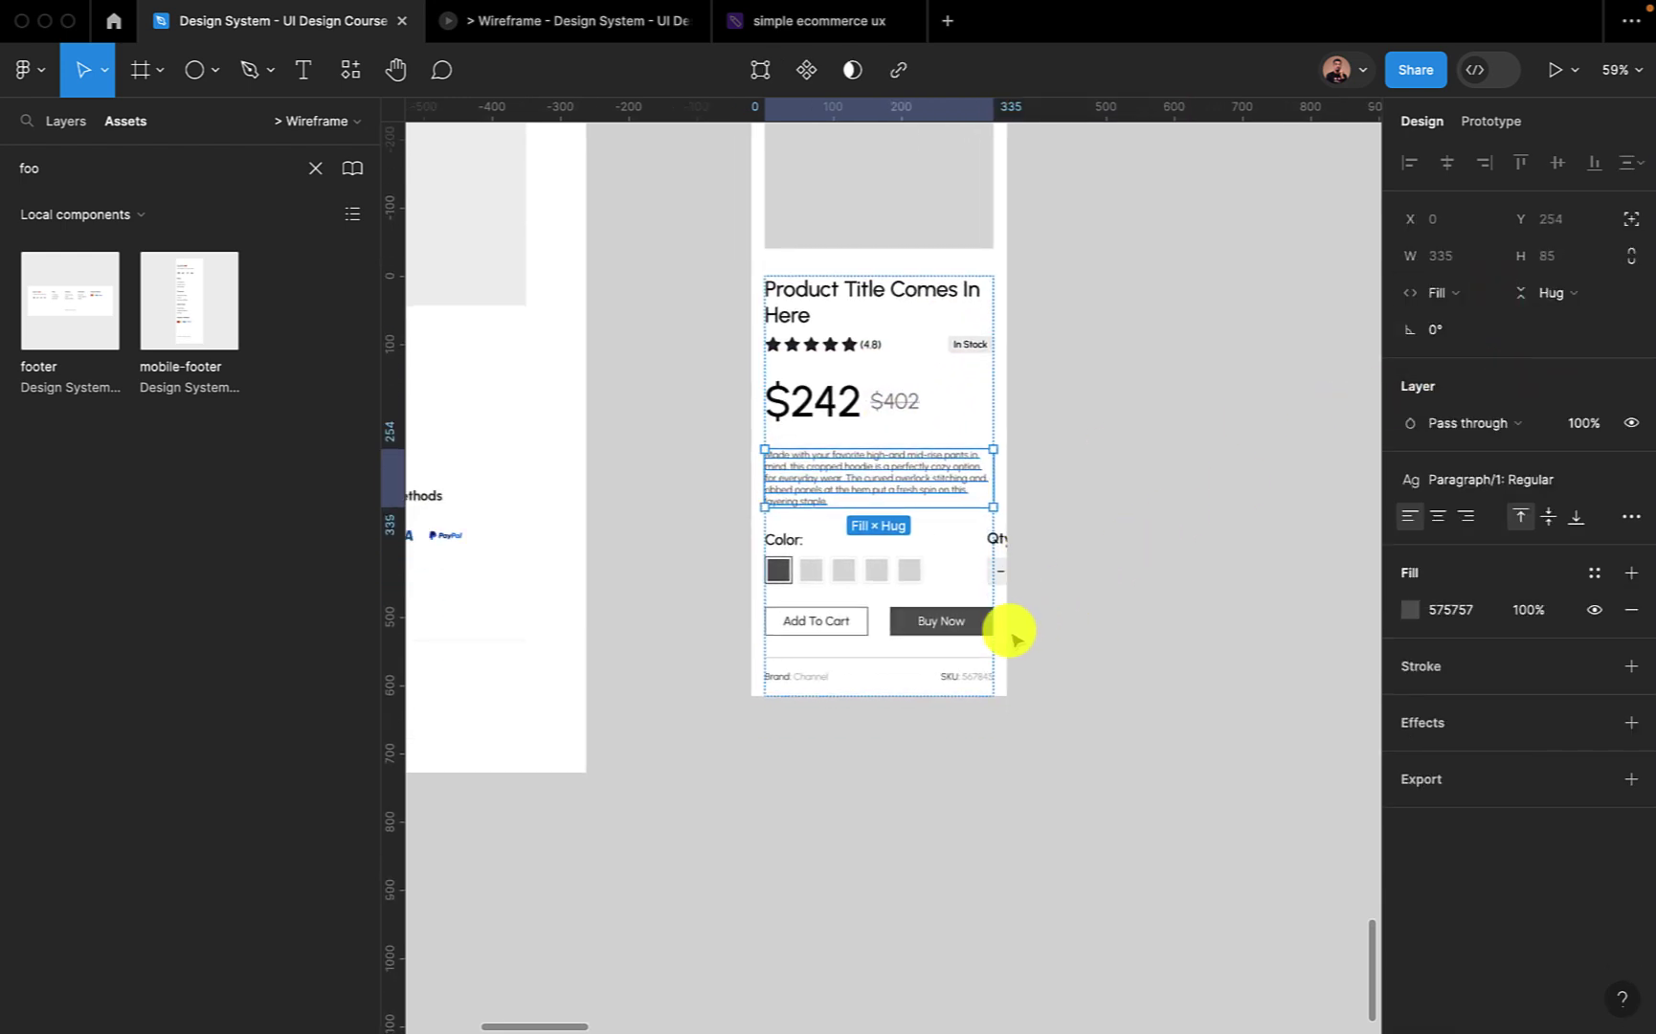
Stack the Qty controls beneath the Color swatches with a 40 gap.
click(812, 563)
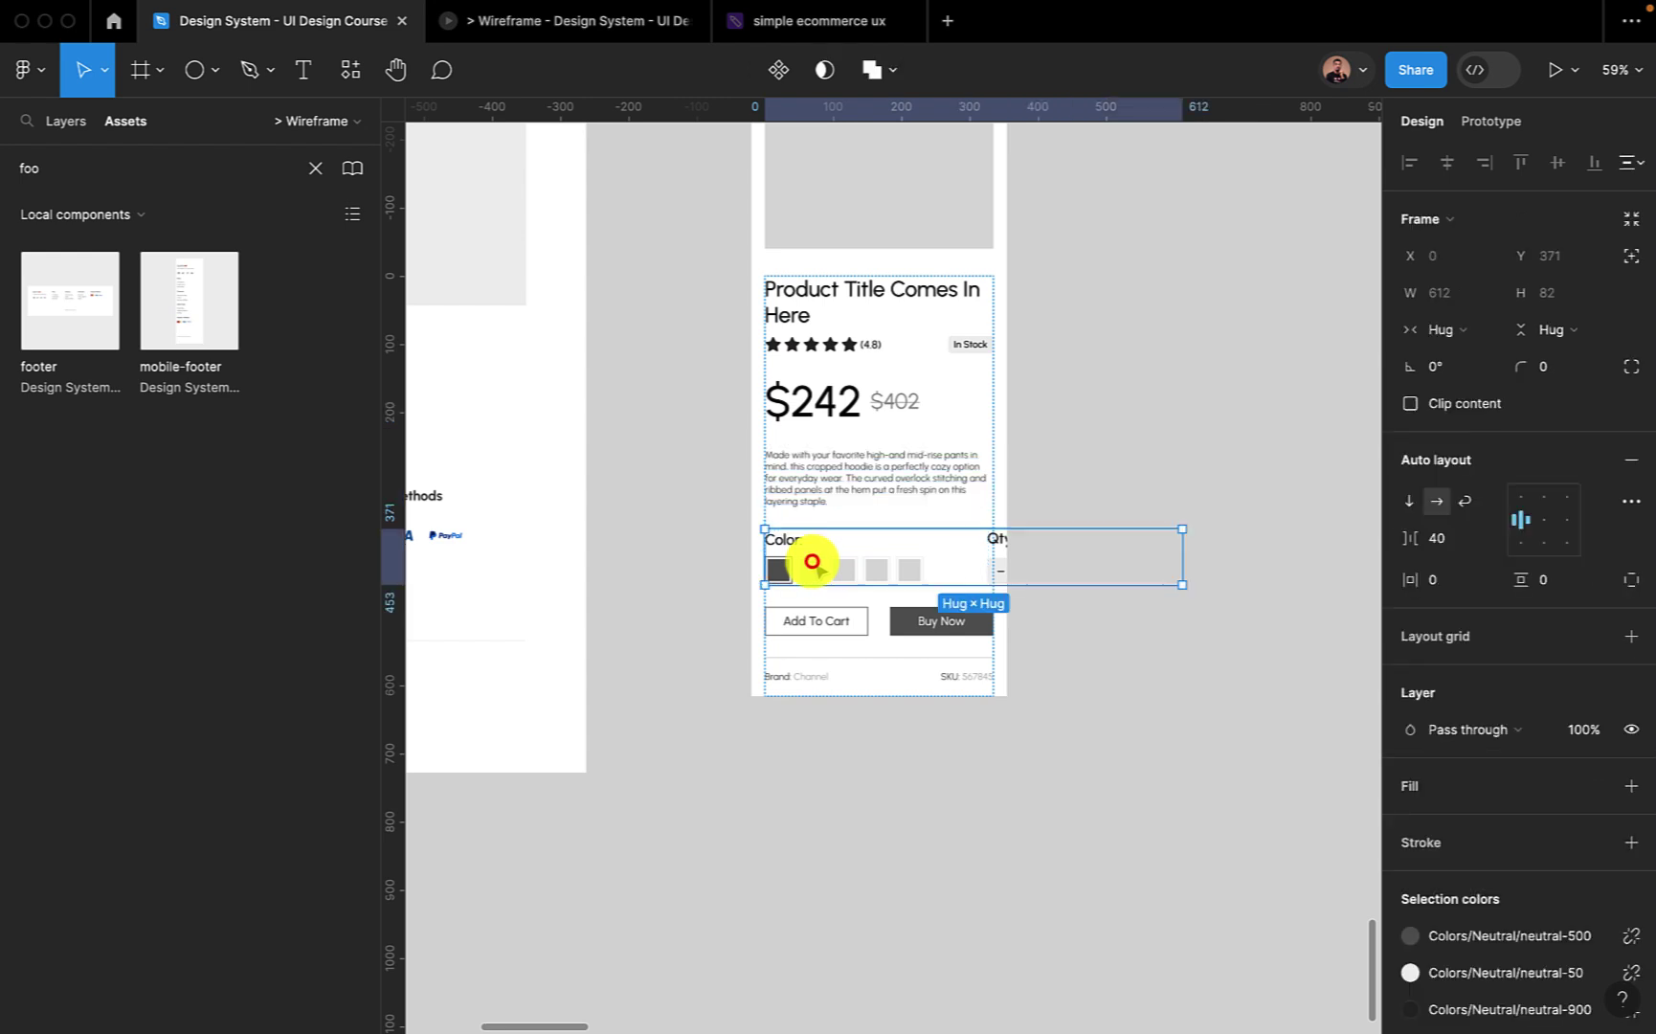
click(1415, 502)
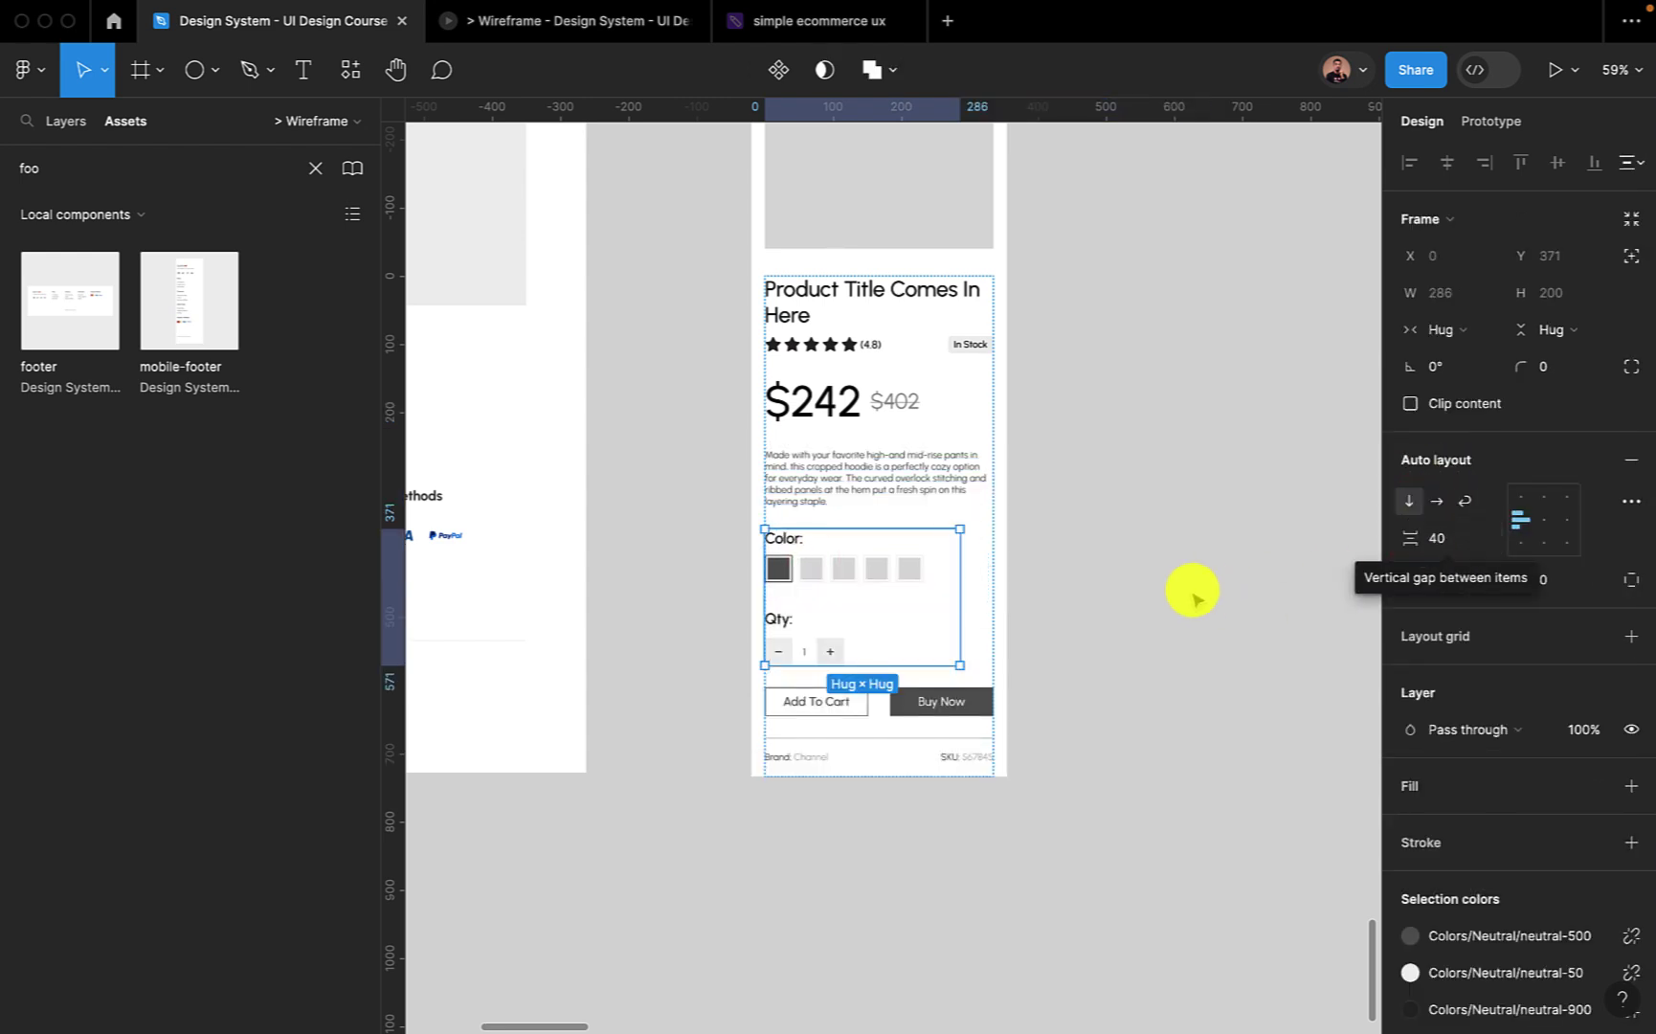
scroll(1192, 599, down, 2)
click(814, 607)
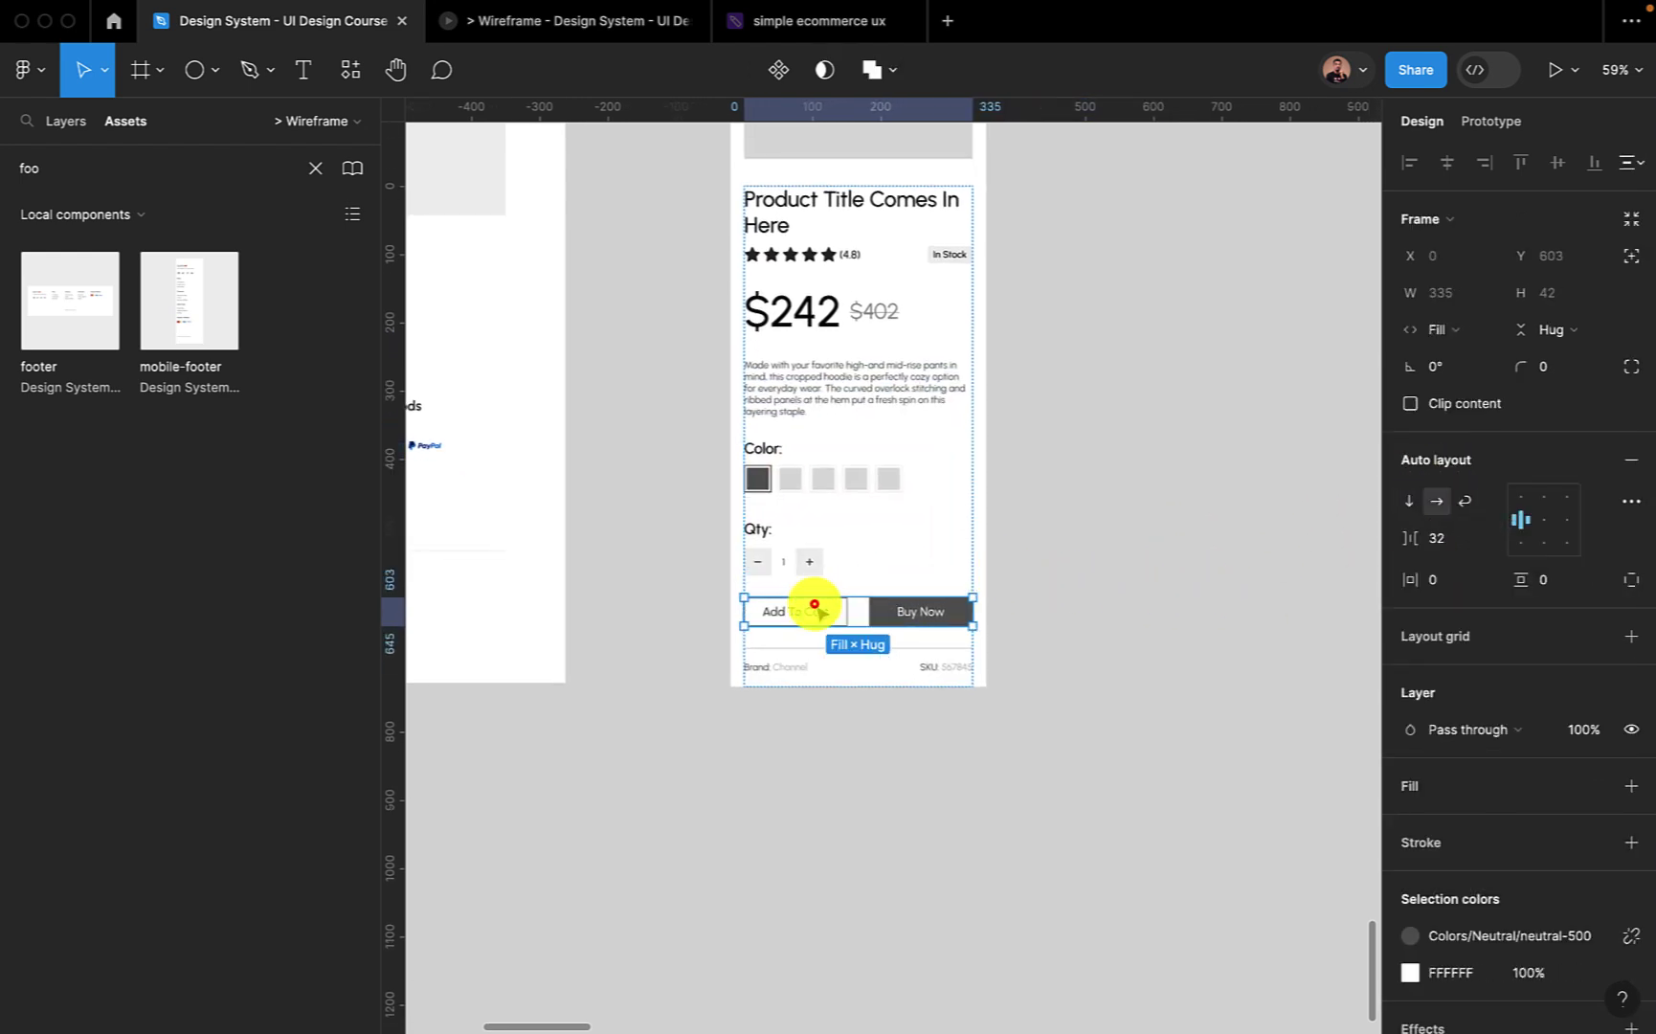
click(843, 676)
scroll(842, 676, up, 5)
scroll(848, 682, down, 1)
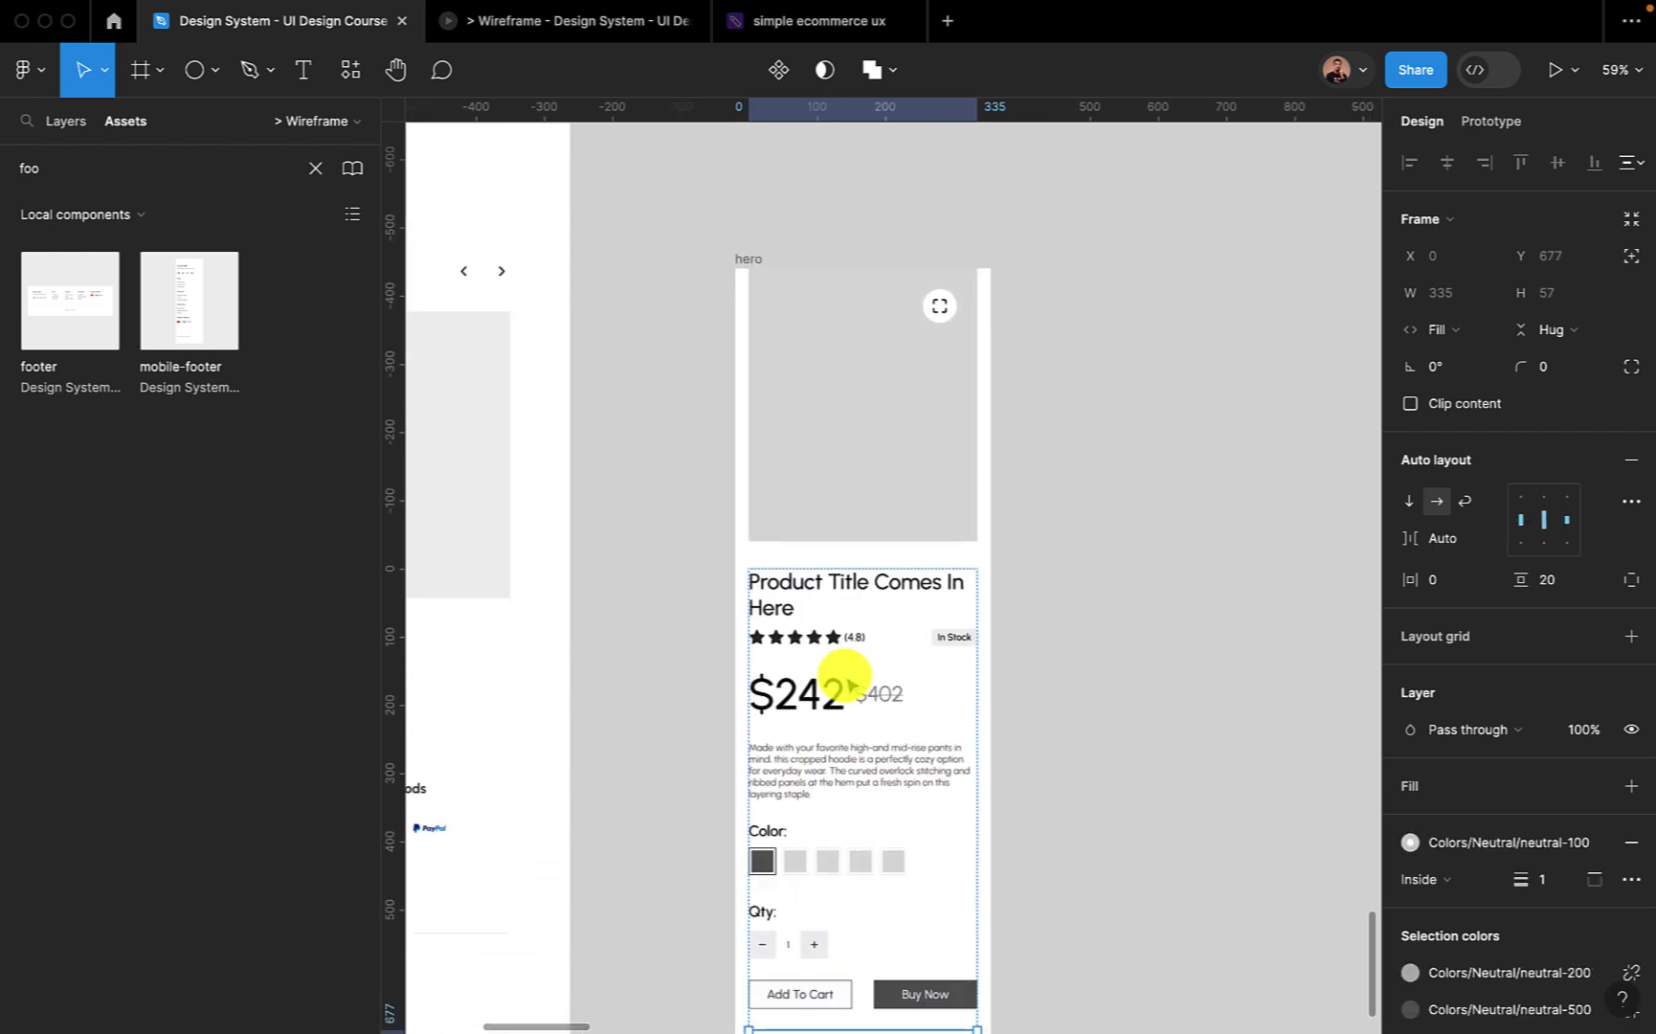
scroll(848, 683, up, 1)
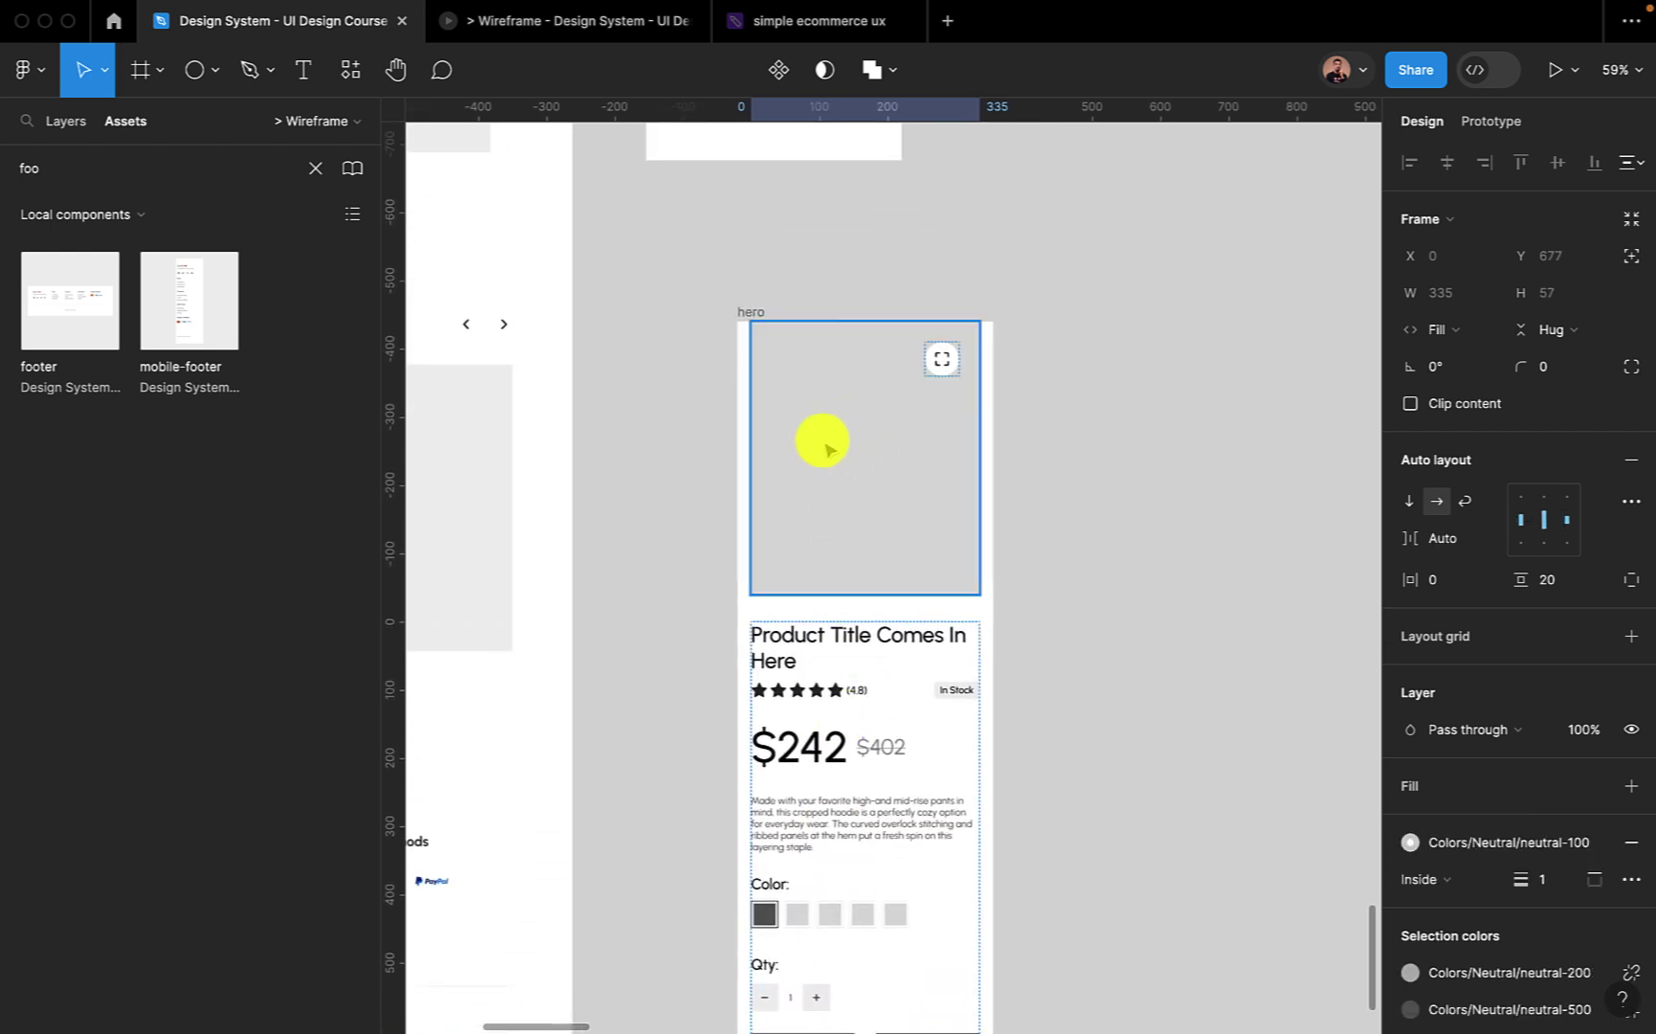
Search assets for chevrons and place chevron-left and chevron-right icons in the hero image.
click(663, 347)
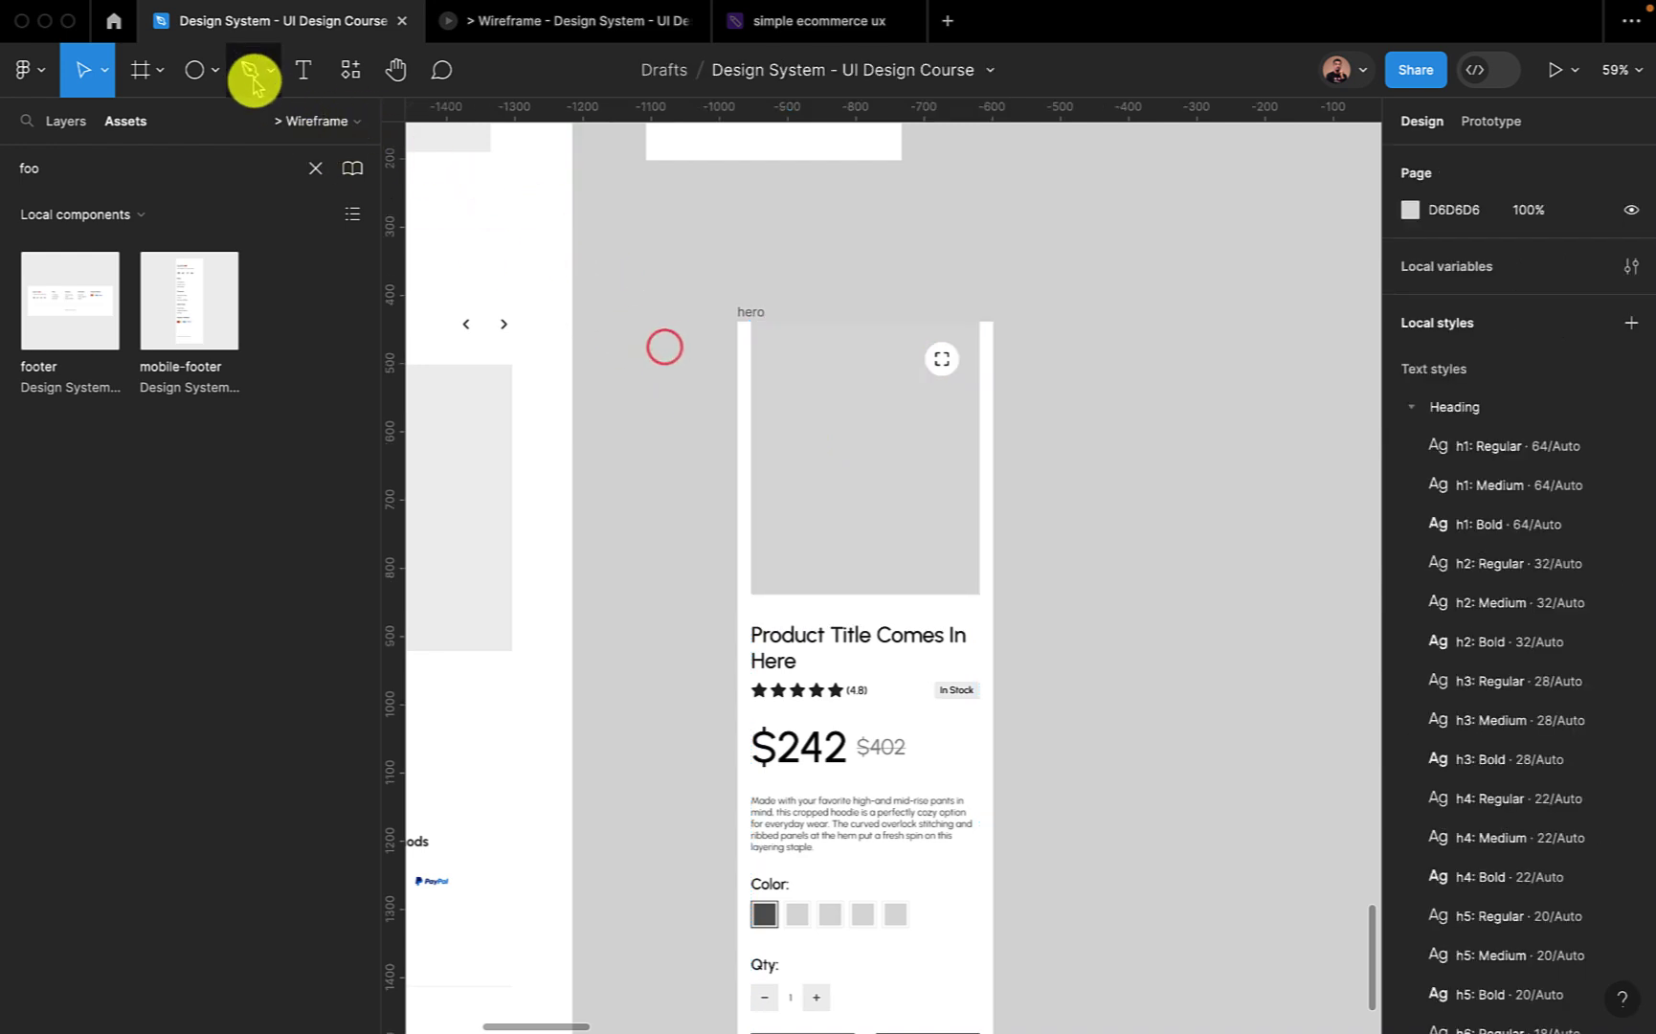
click(144, 77)
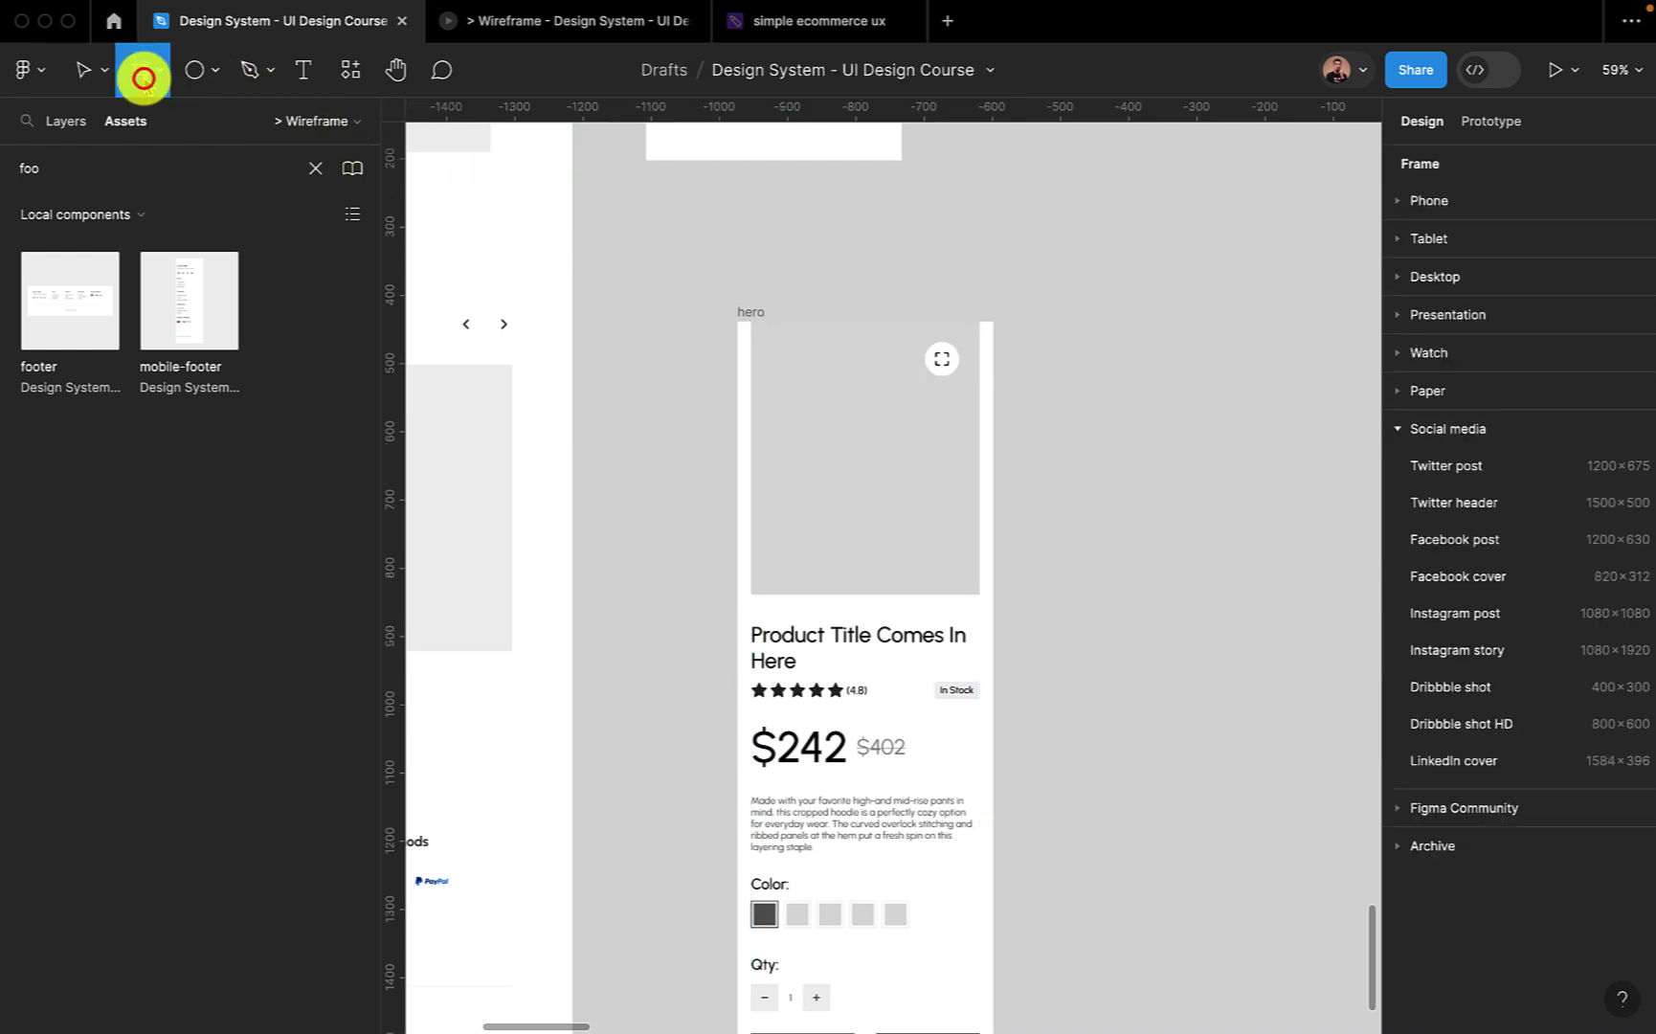
click(130, 124)
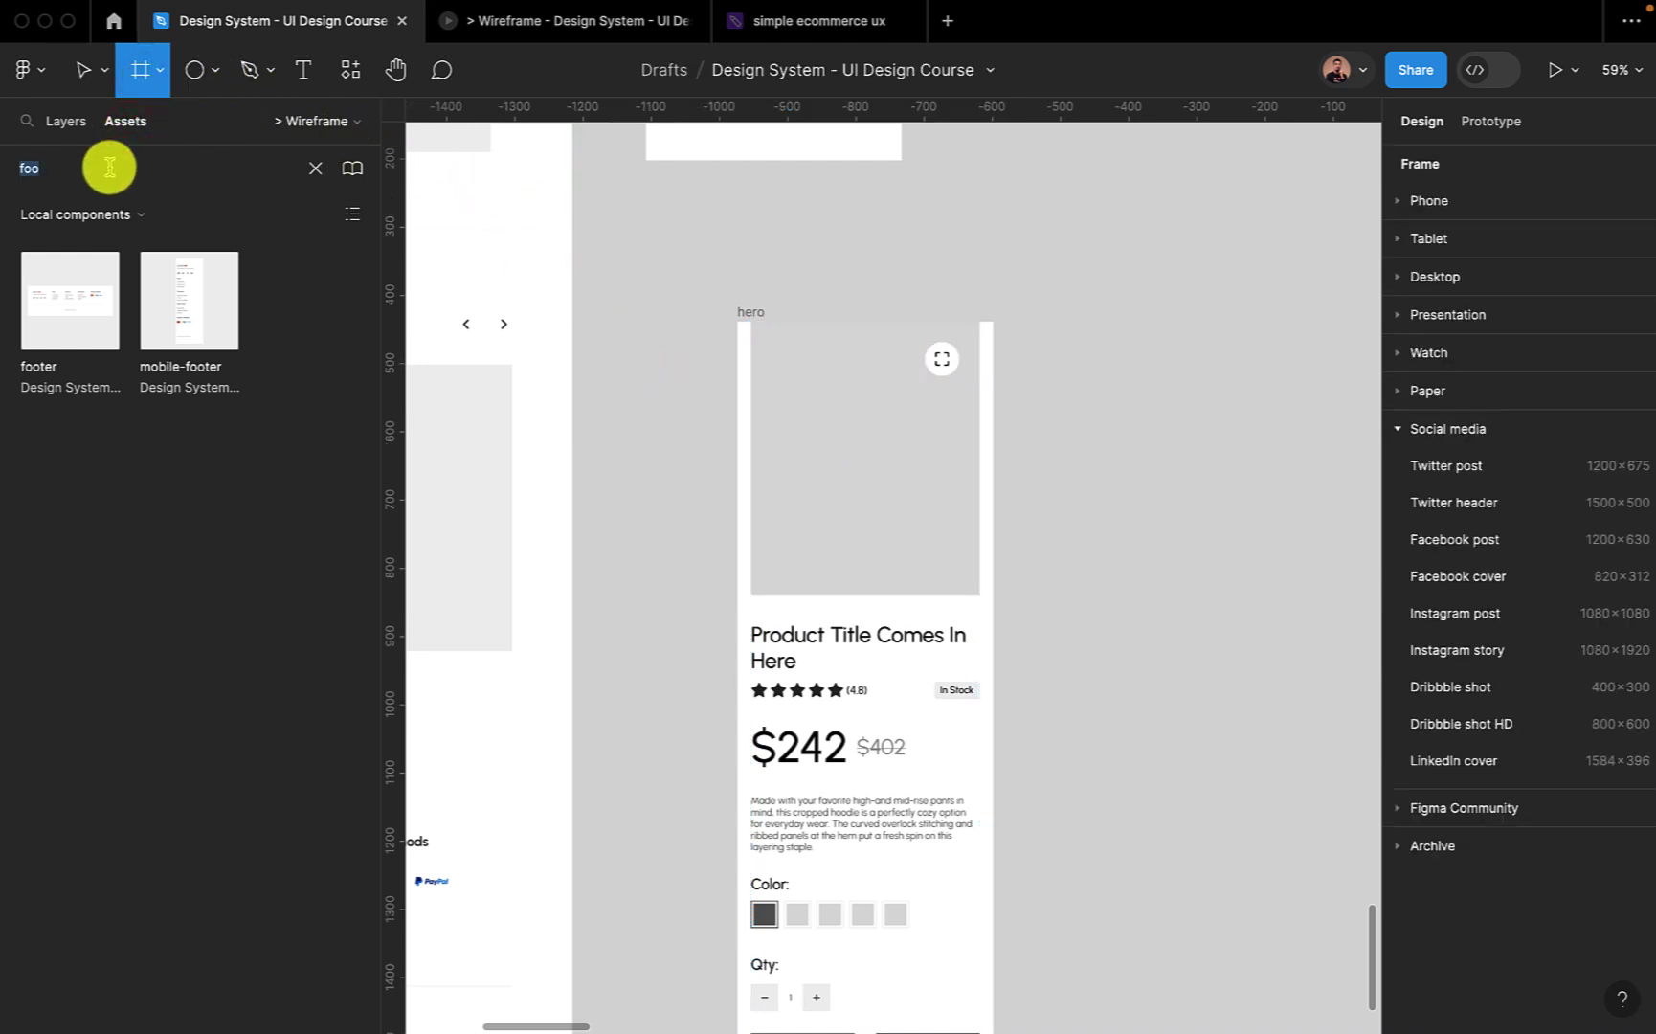
text(arr)
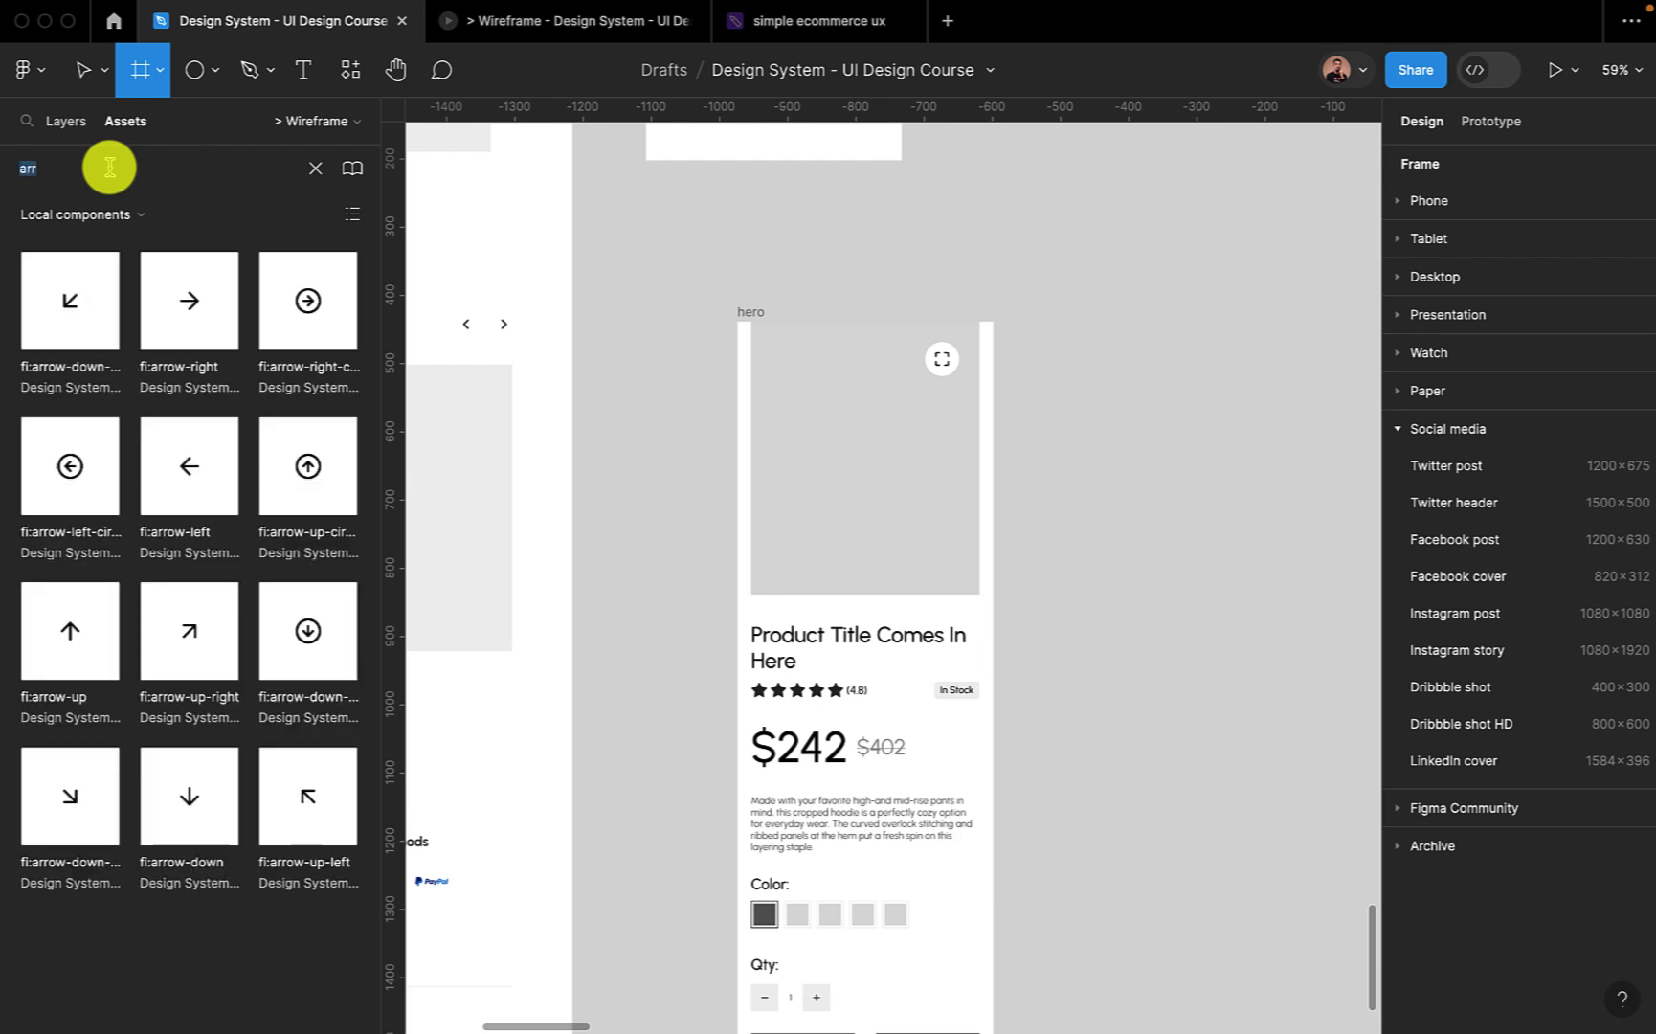
text(ce)
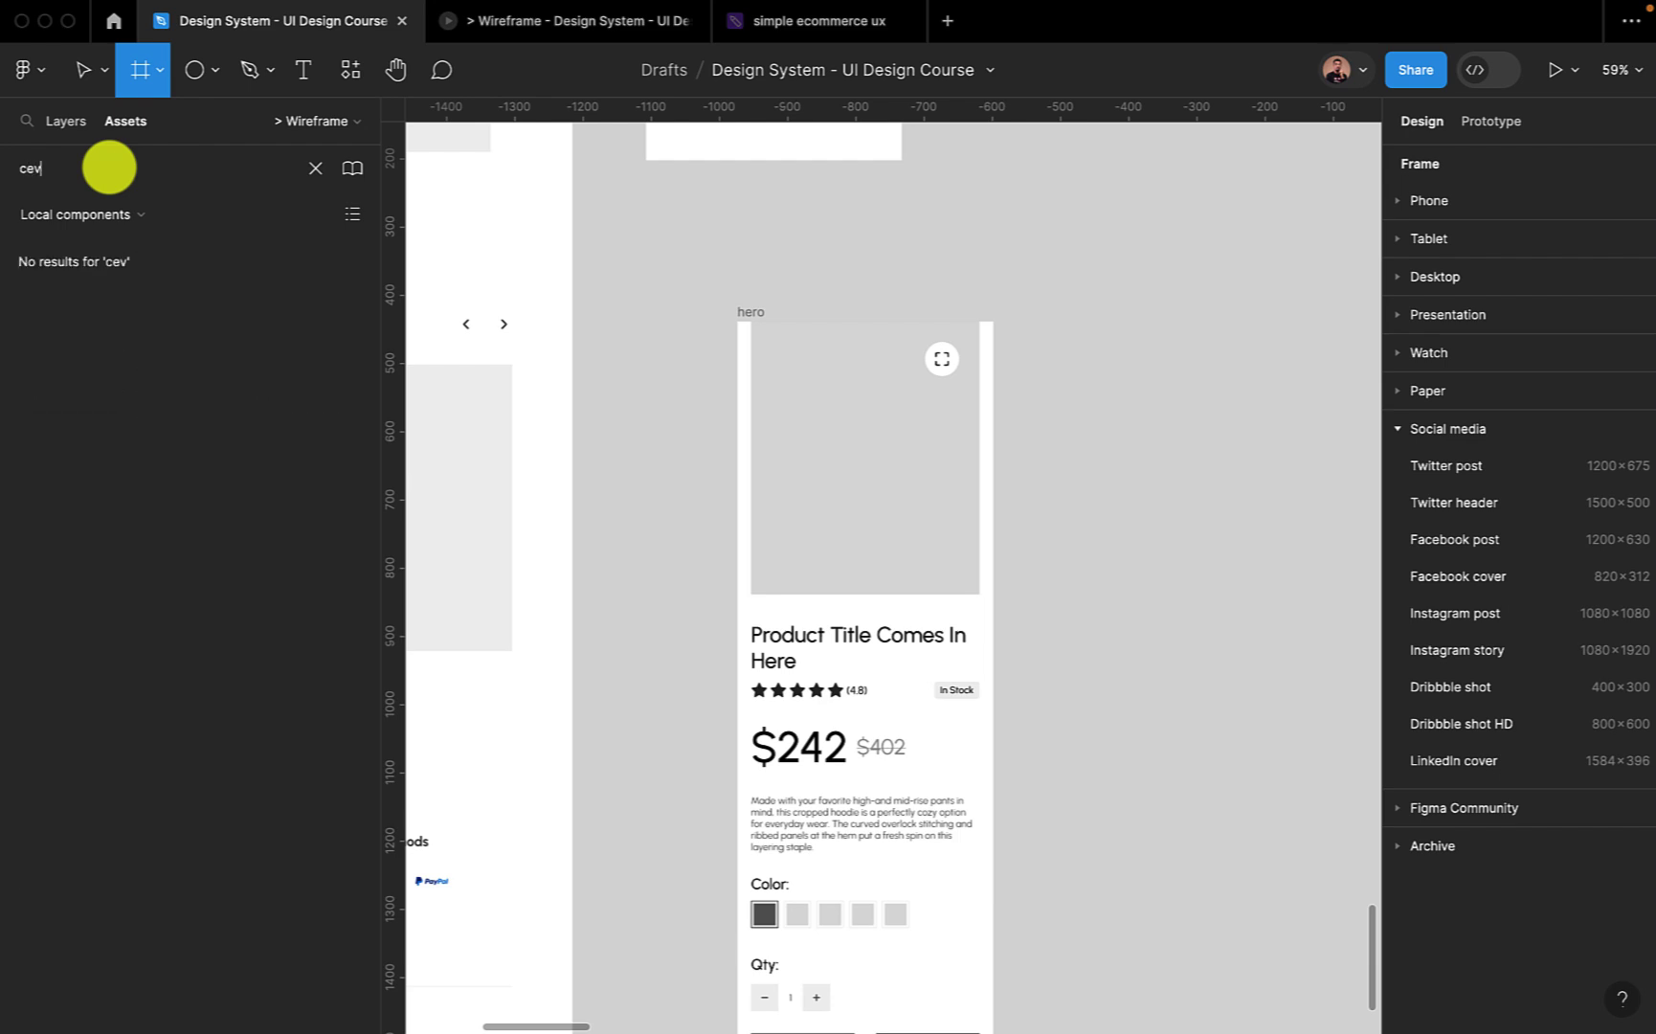
text(v)
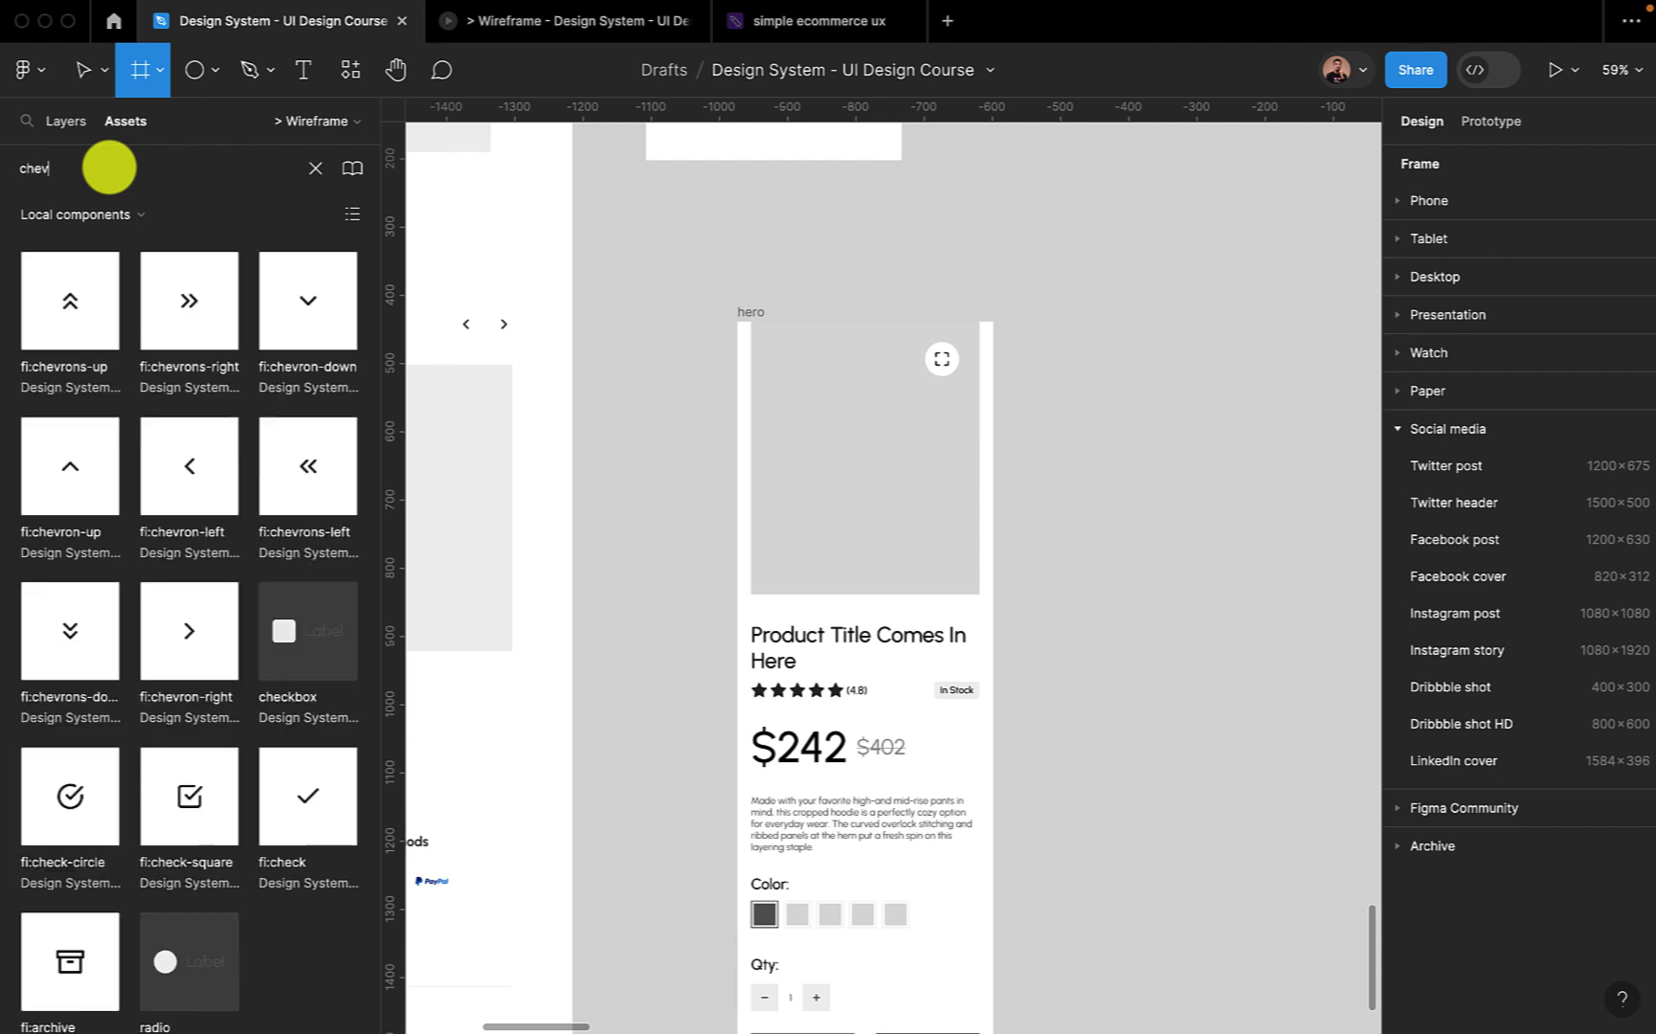
drag(188, 469, 834, 457)
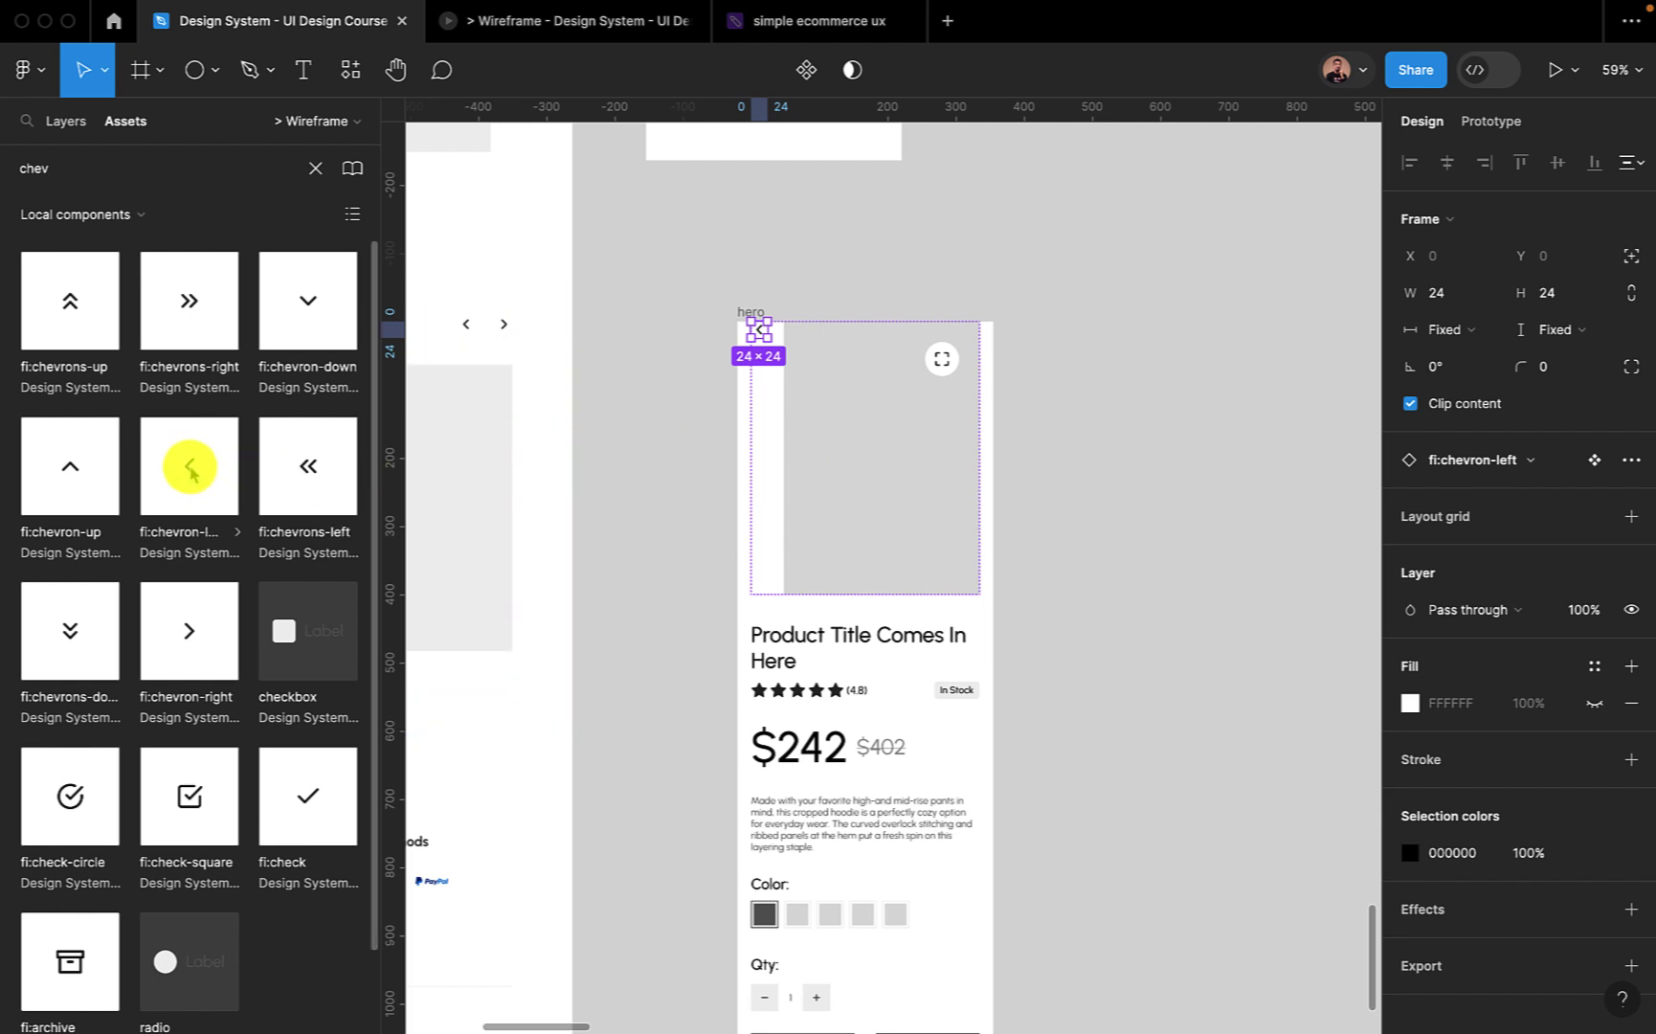
mouse_move(205, 645)
mouse_down()
mouse_move(854, 491)
mouse_move(799, 337)
mouse_up()
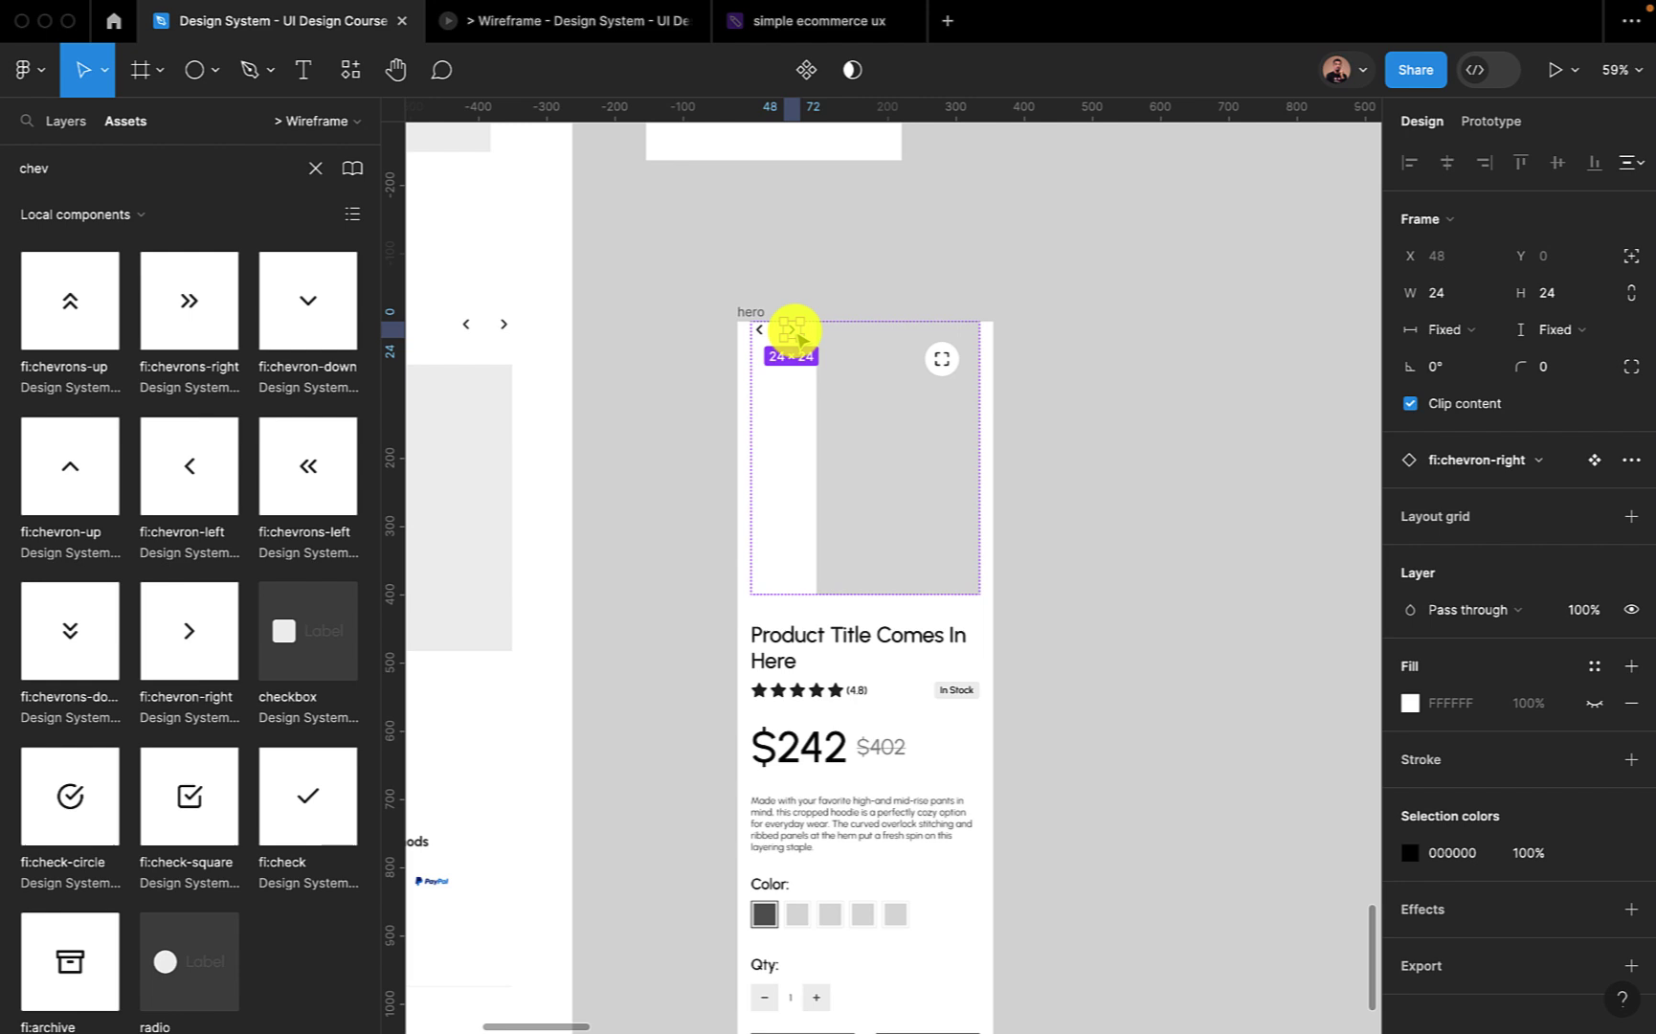
Size the right chevron 32×32, make it absolute, and align it right, vertically centred.
click(1634, 293)
click(1565, 302)
text(32)
key(Return)
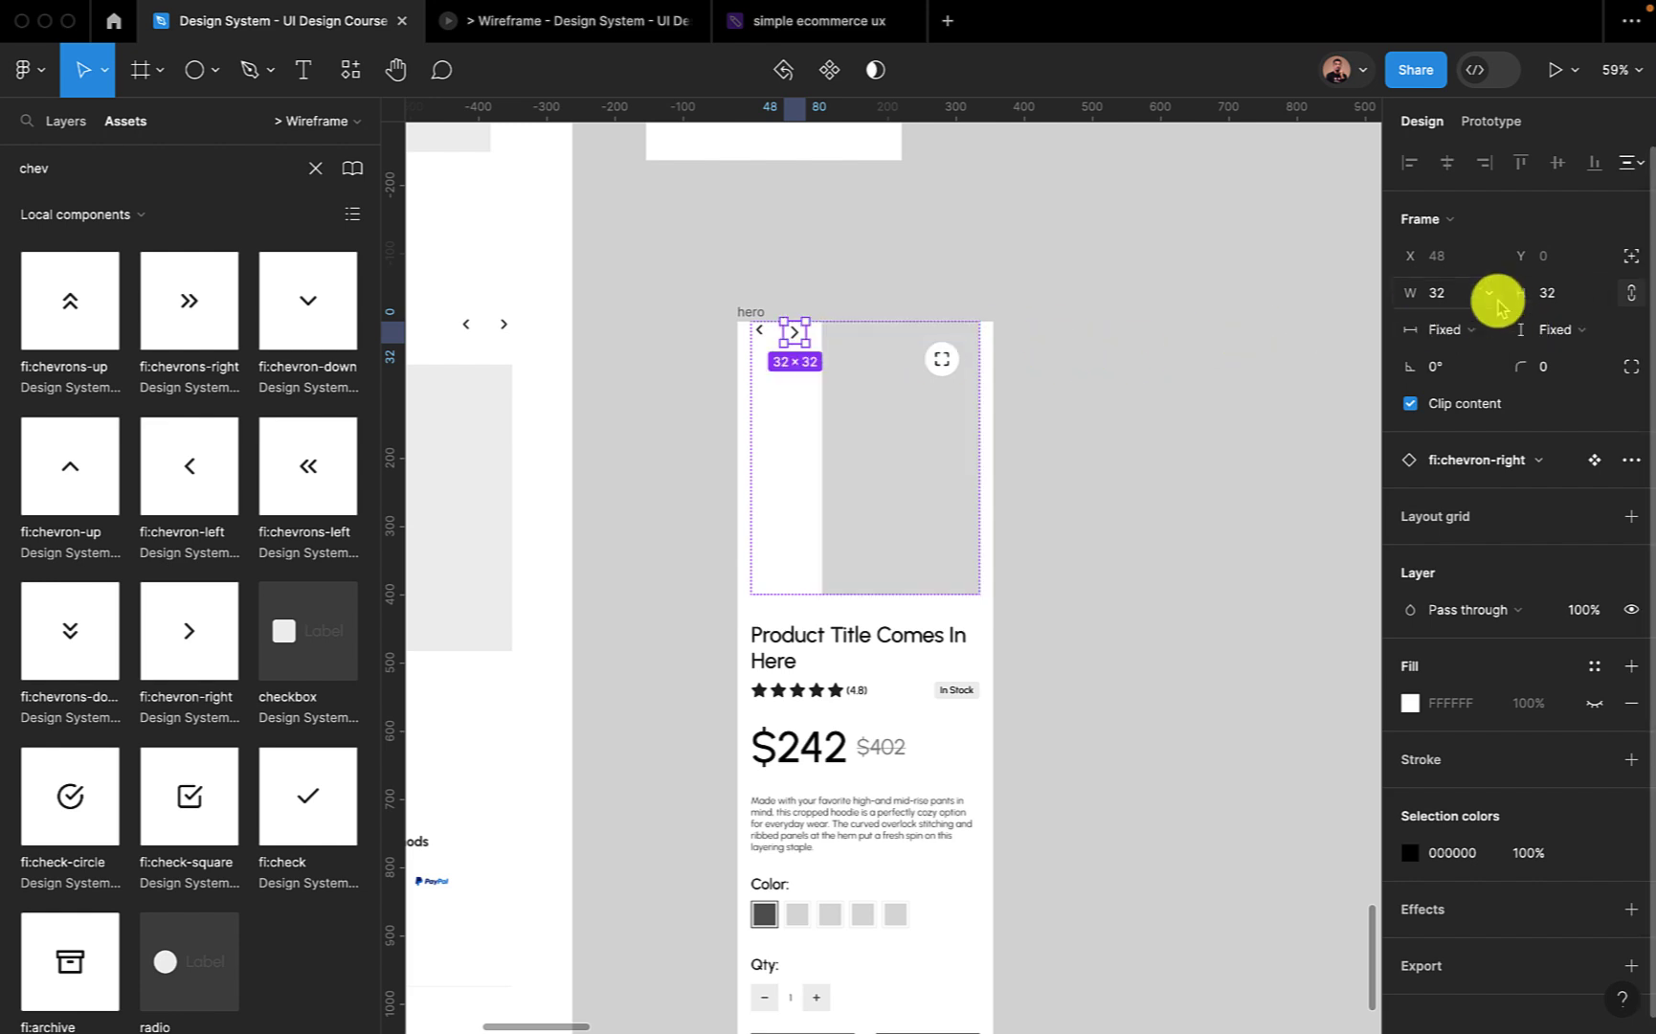
click(1632, 261)
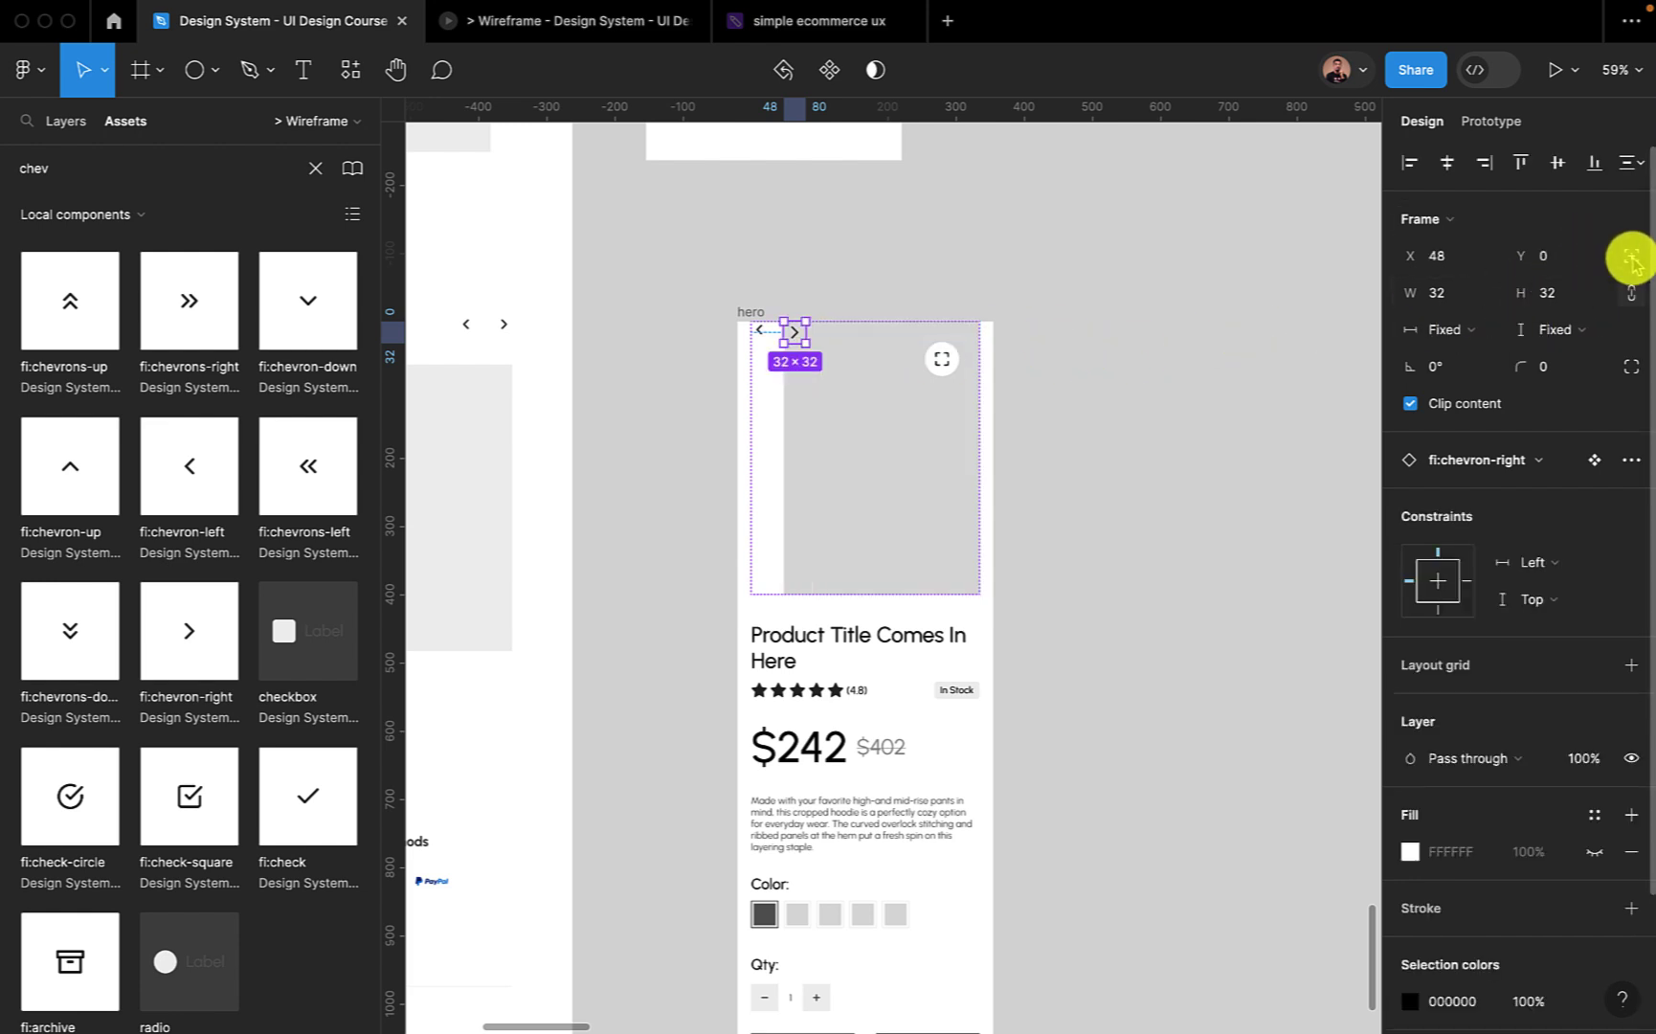
click(1484, 161)
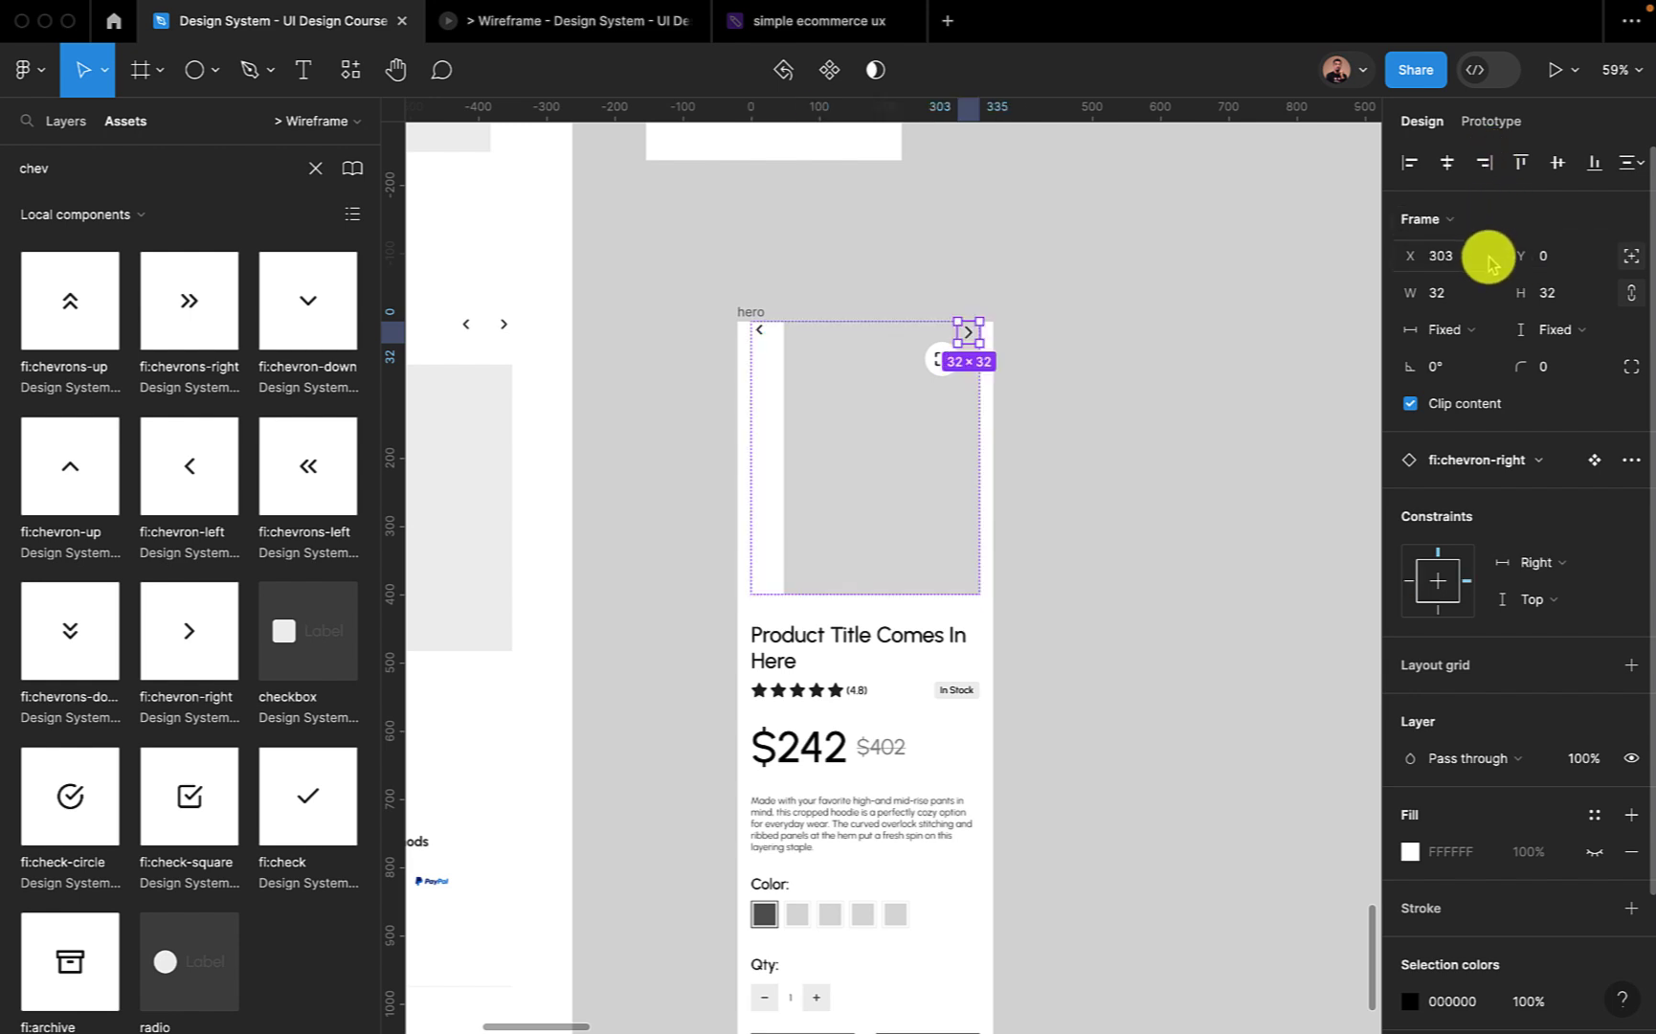
click(1556, 163)
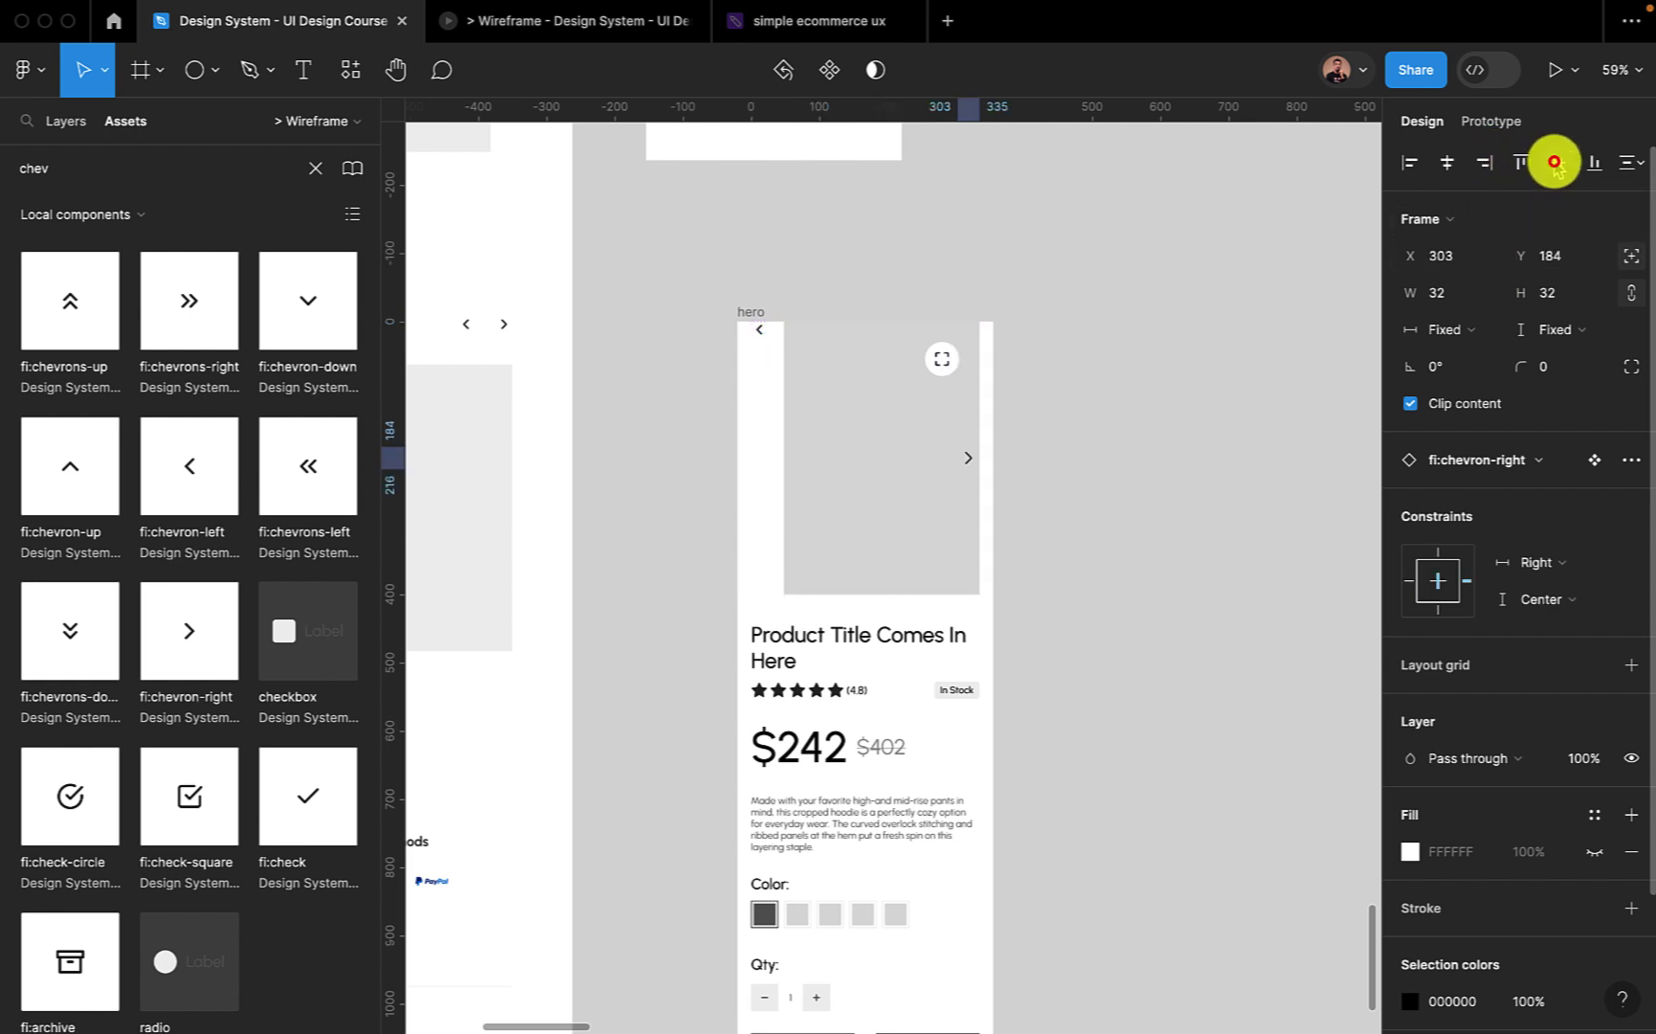
Make the left chevron absolute, centre it vertically, and size it 32×32 to match.
click(759, 328)
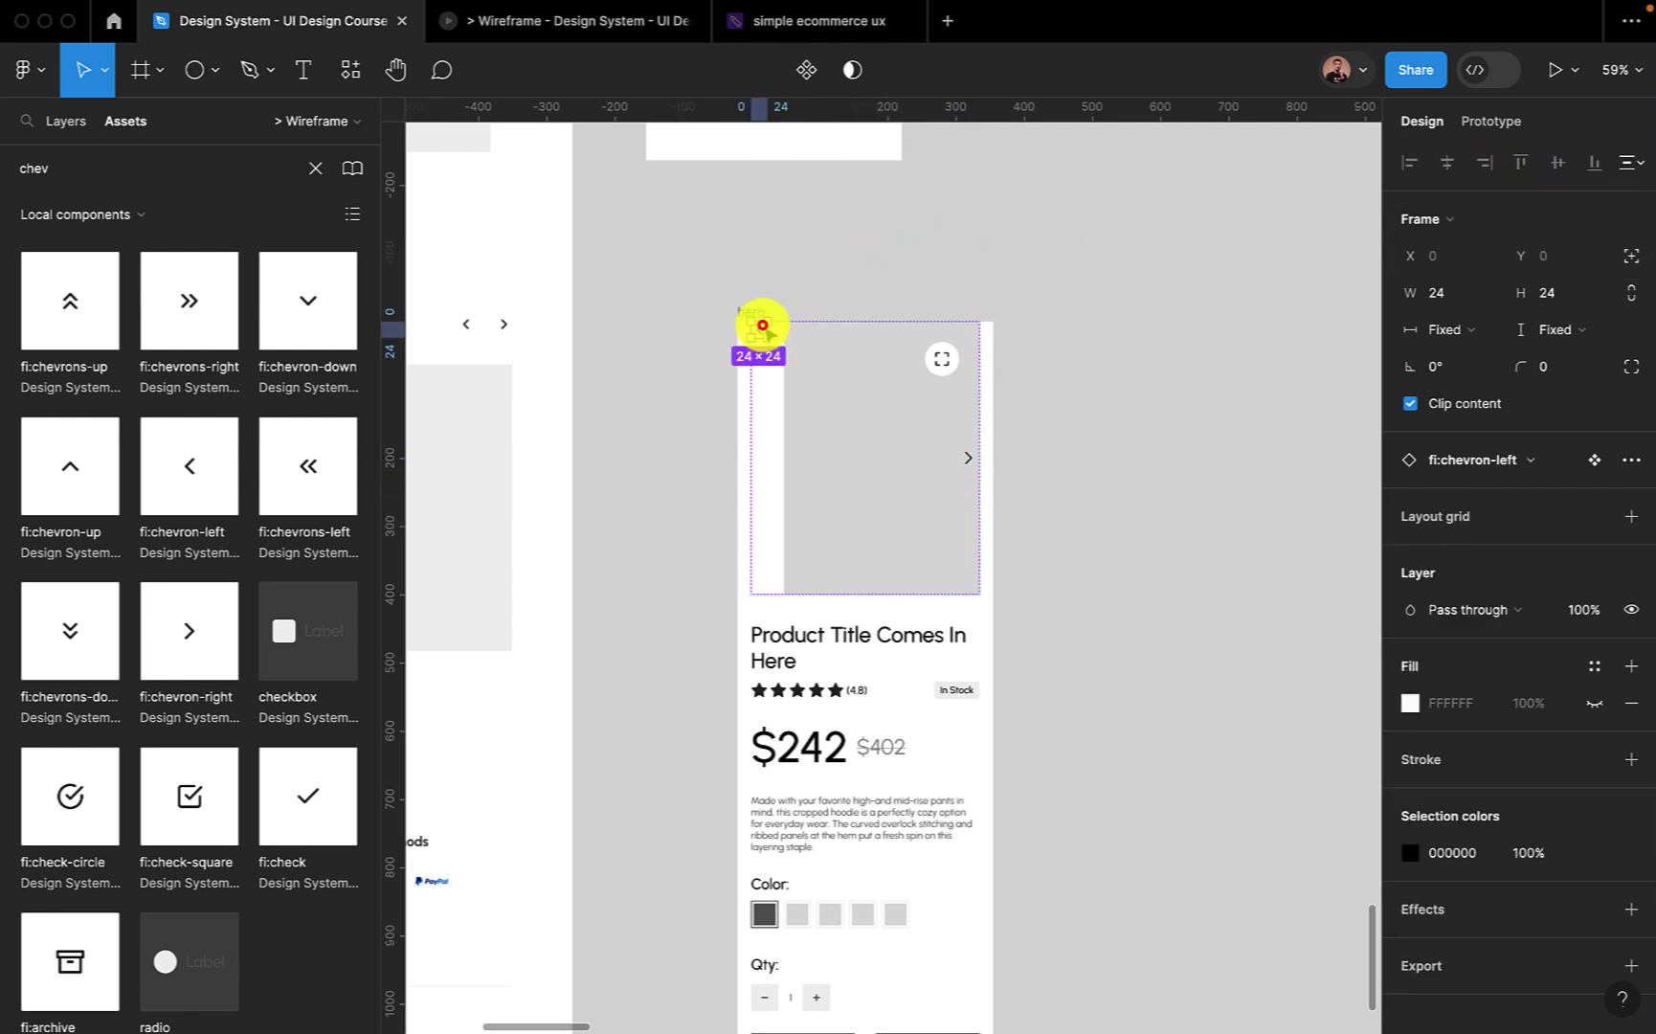
click(1631, 258)
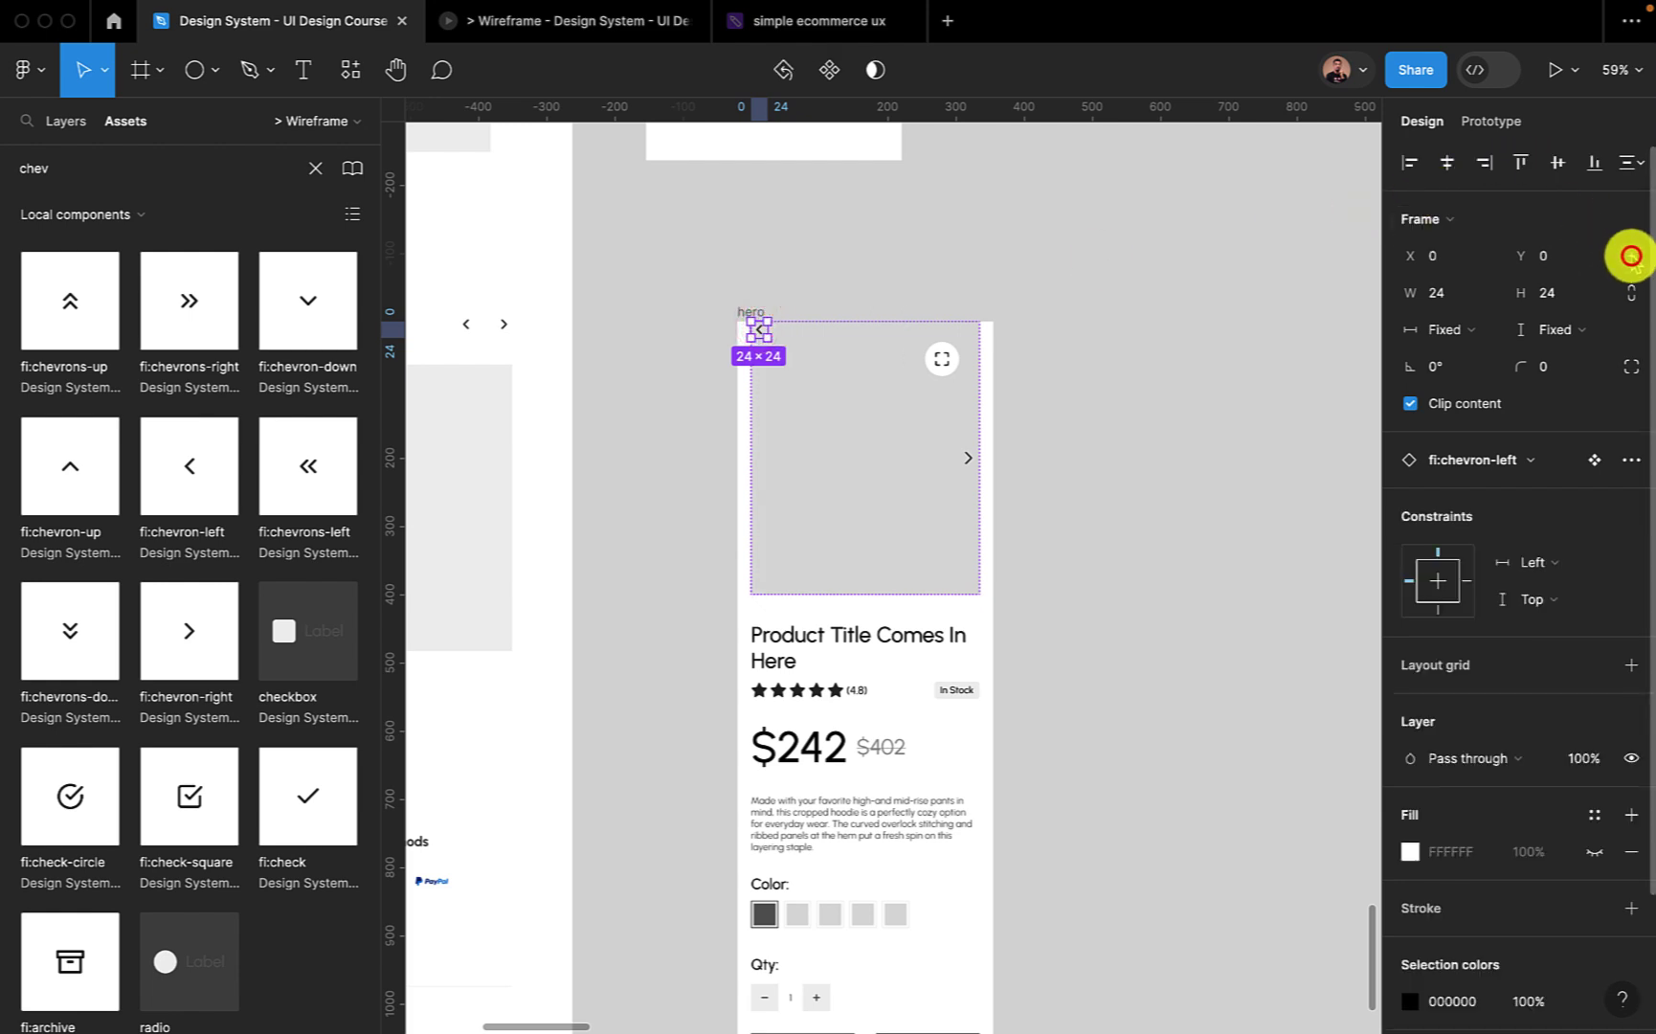
click(1556, 165)
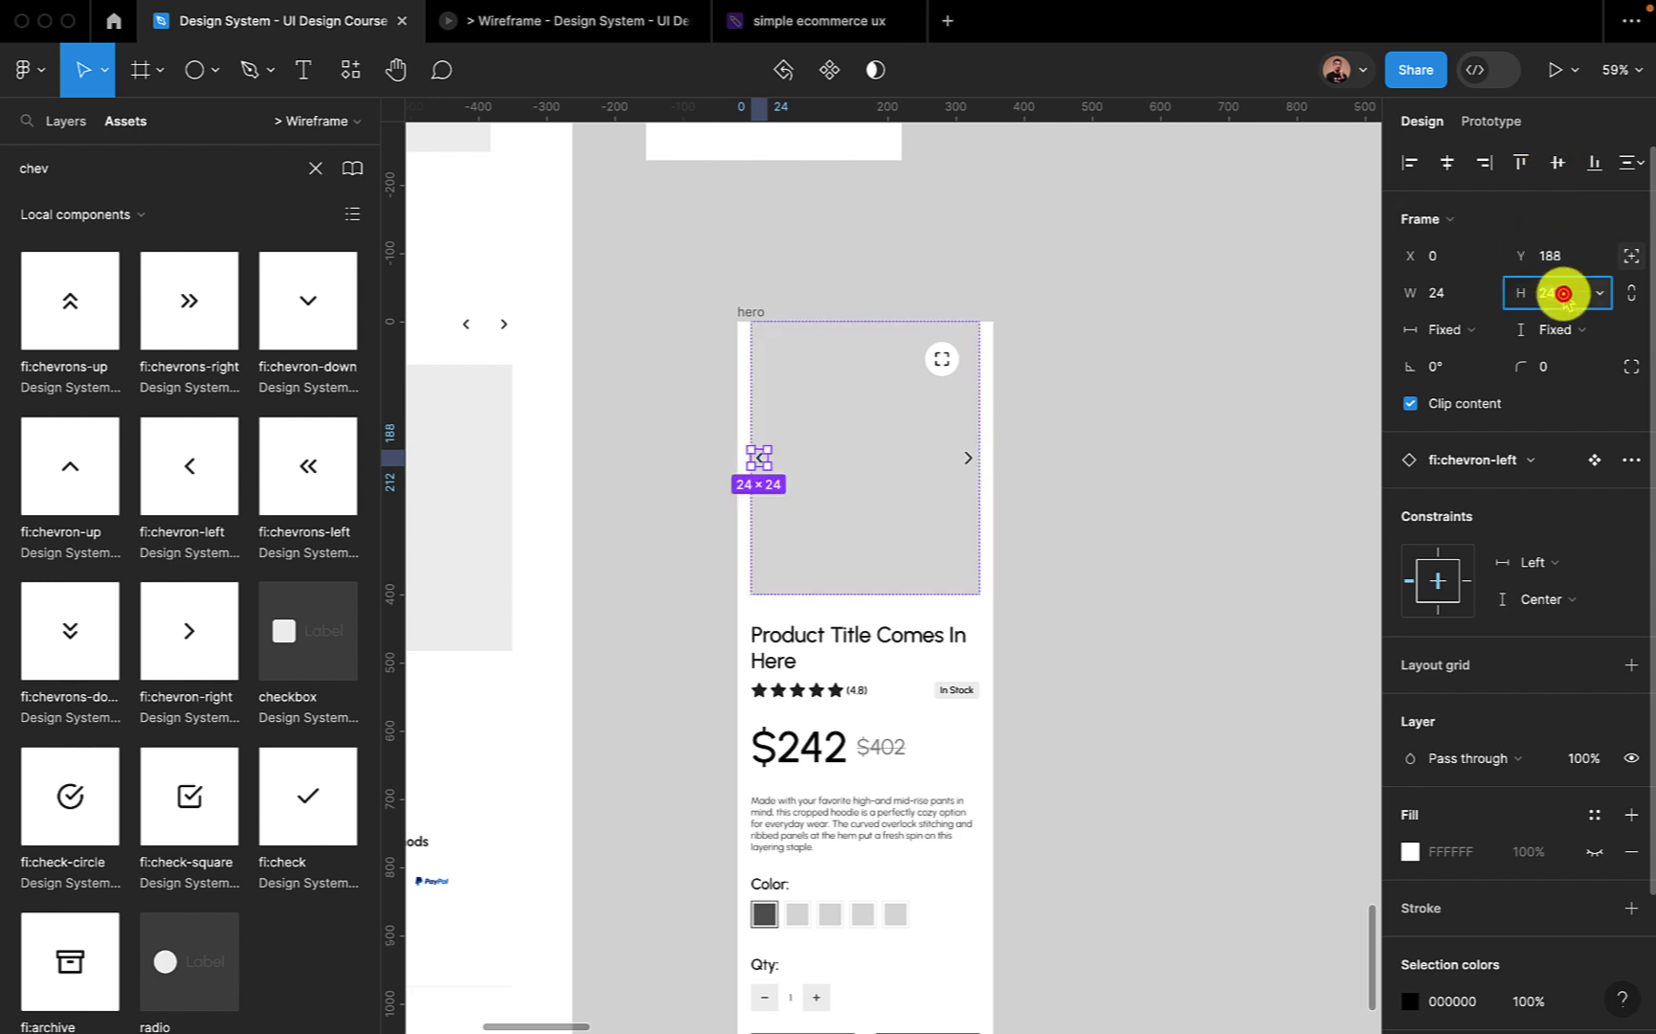
key(Escape)
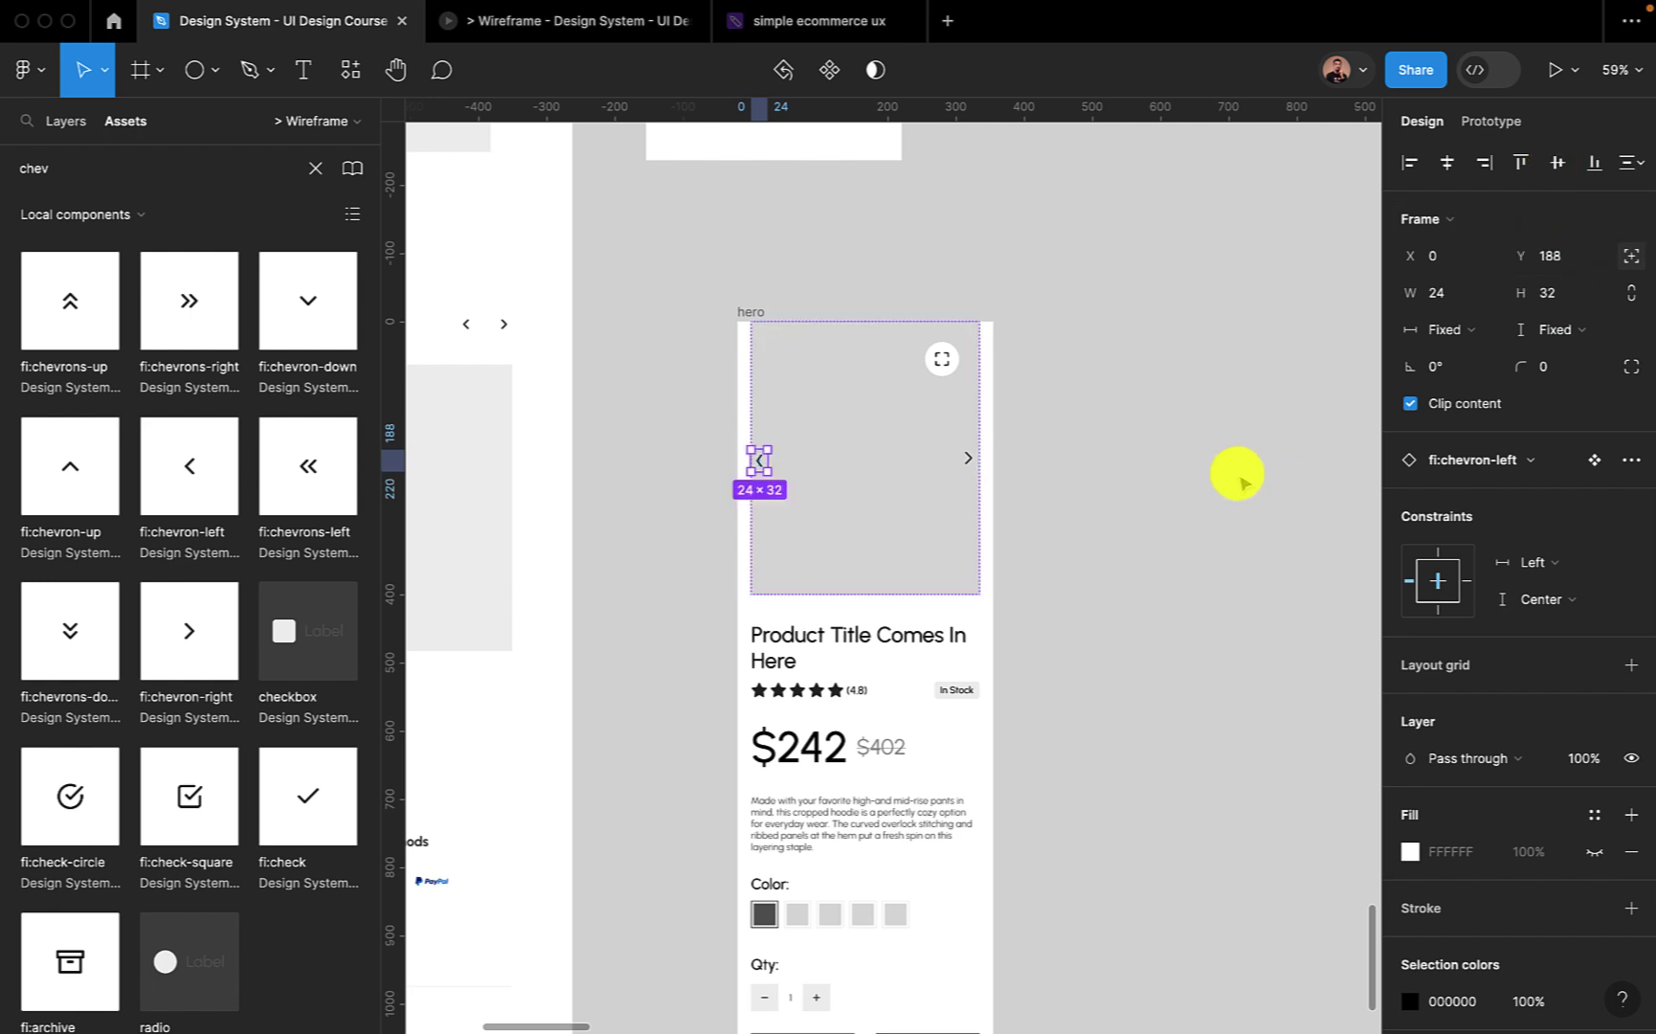
click(1128, 509)
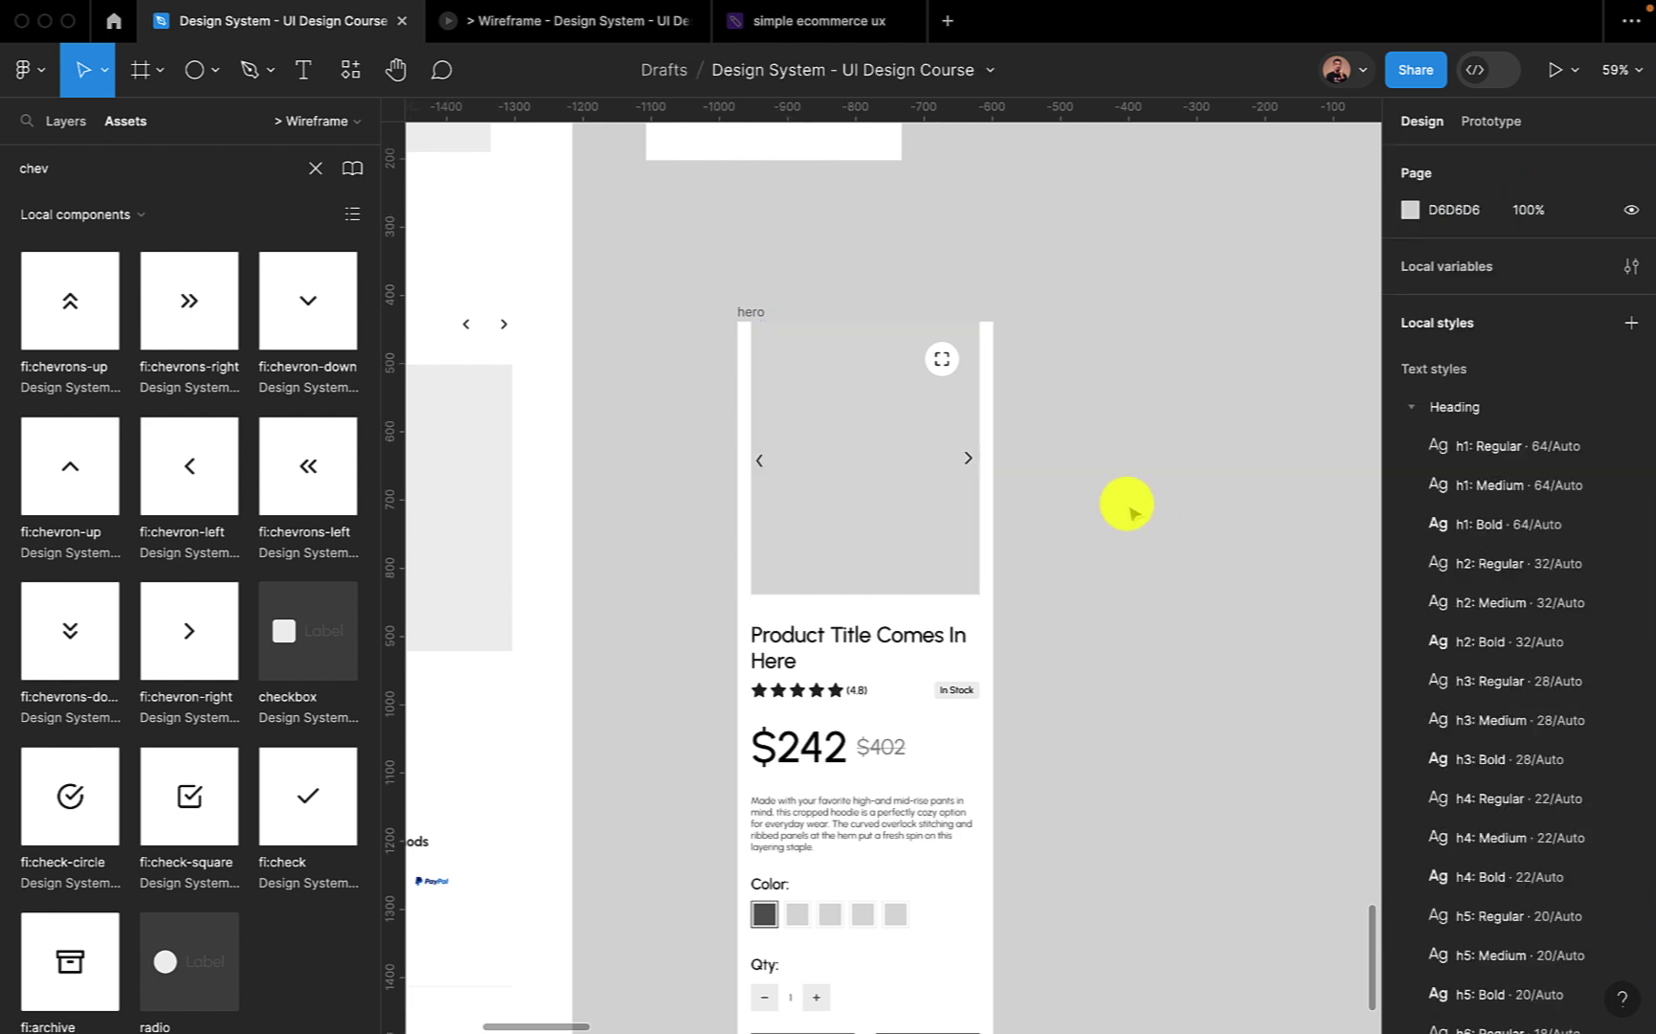
click(766, 469)
scroll(756, 459, up, 5)
click(745, 455)
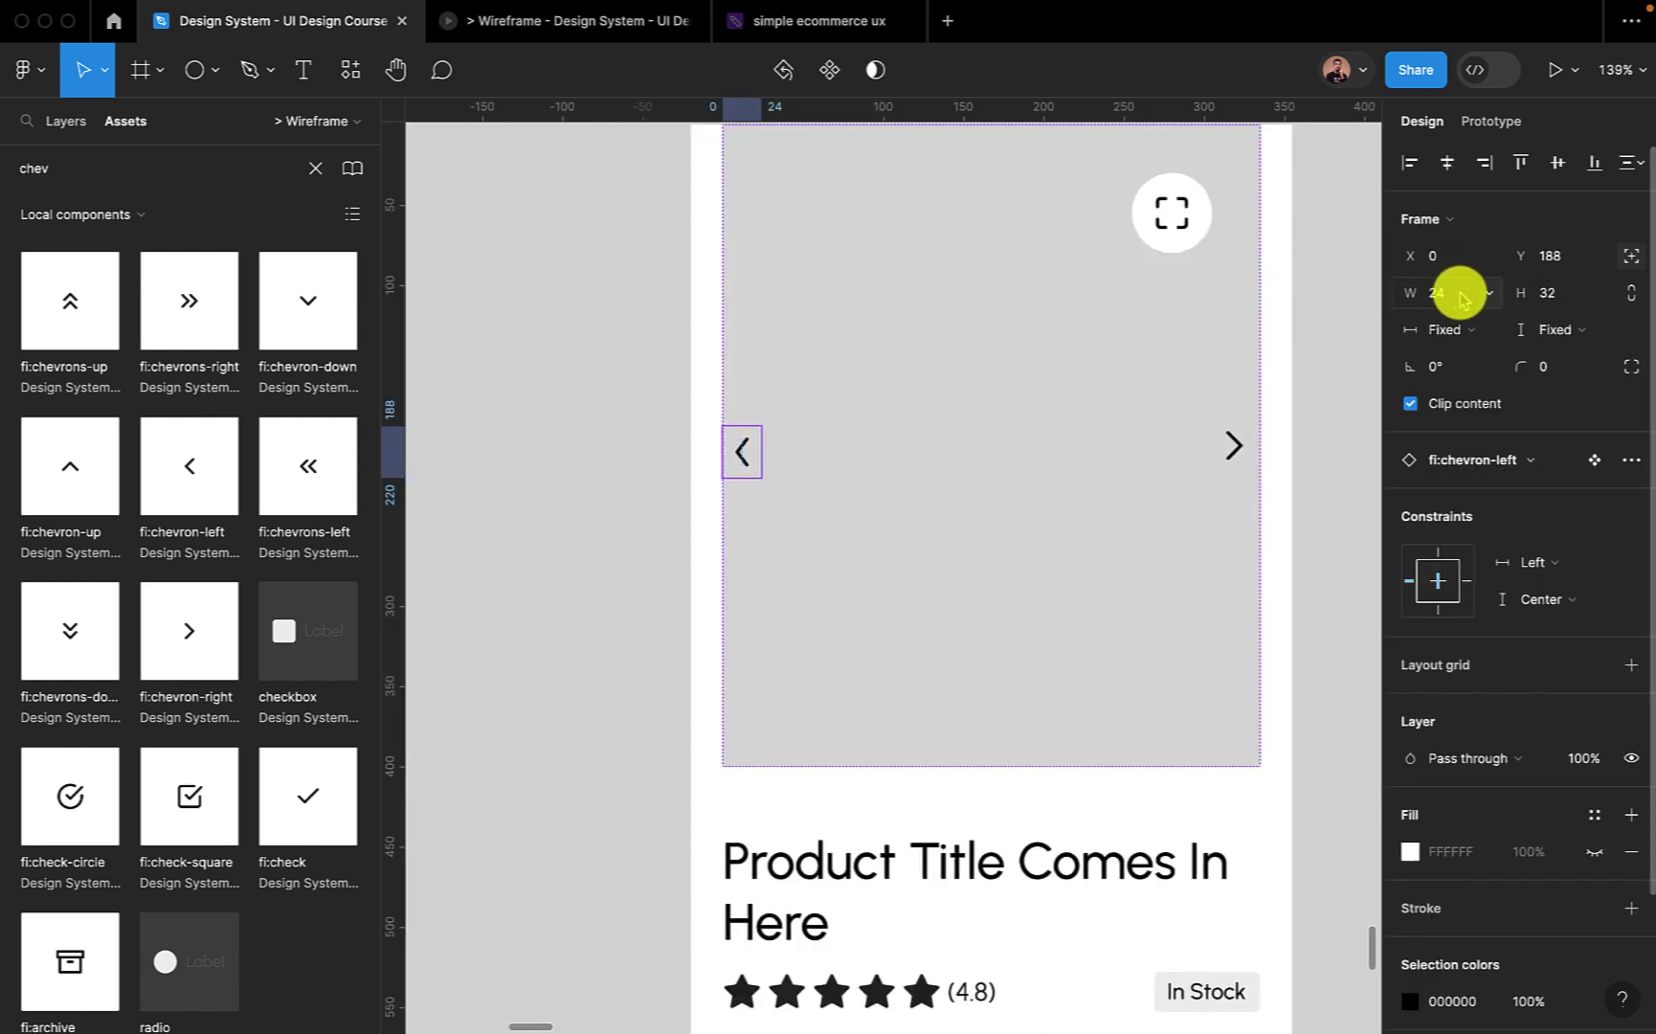
key(Return)
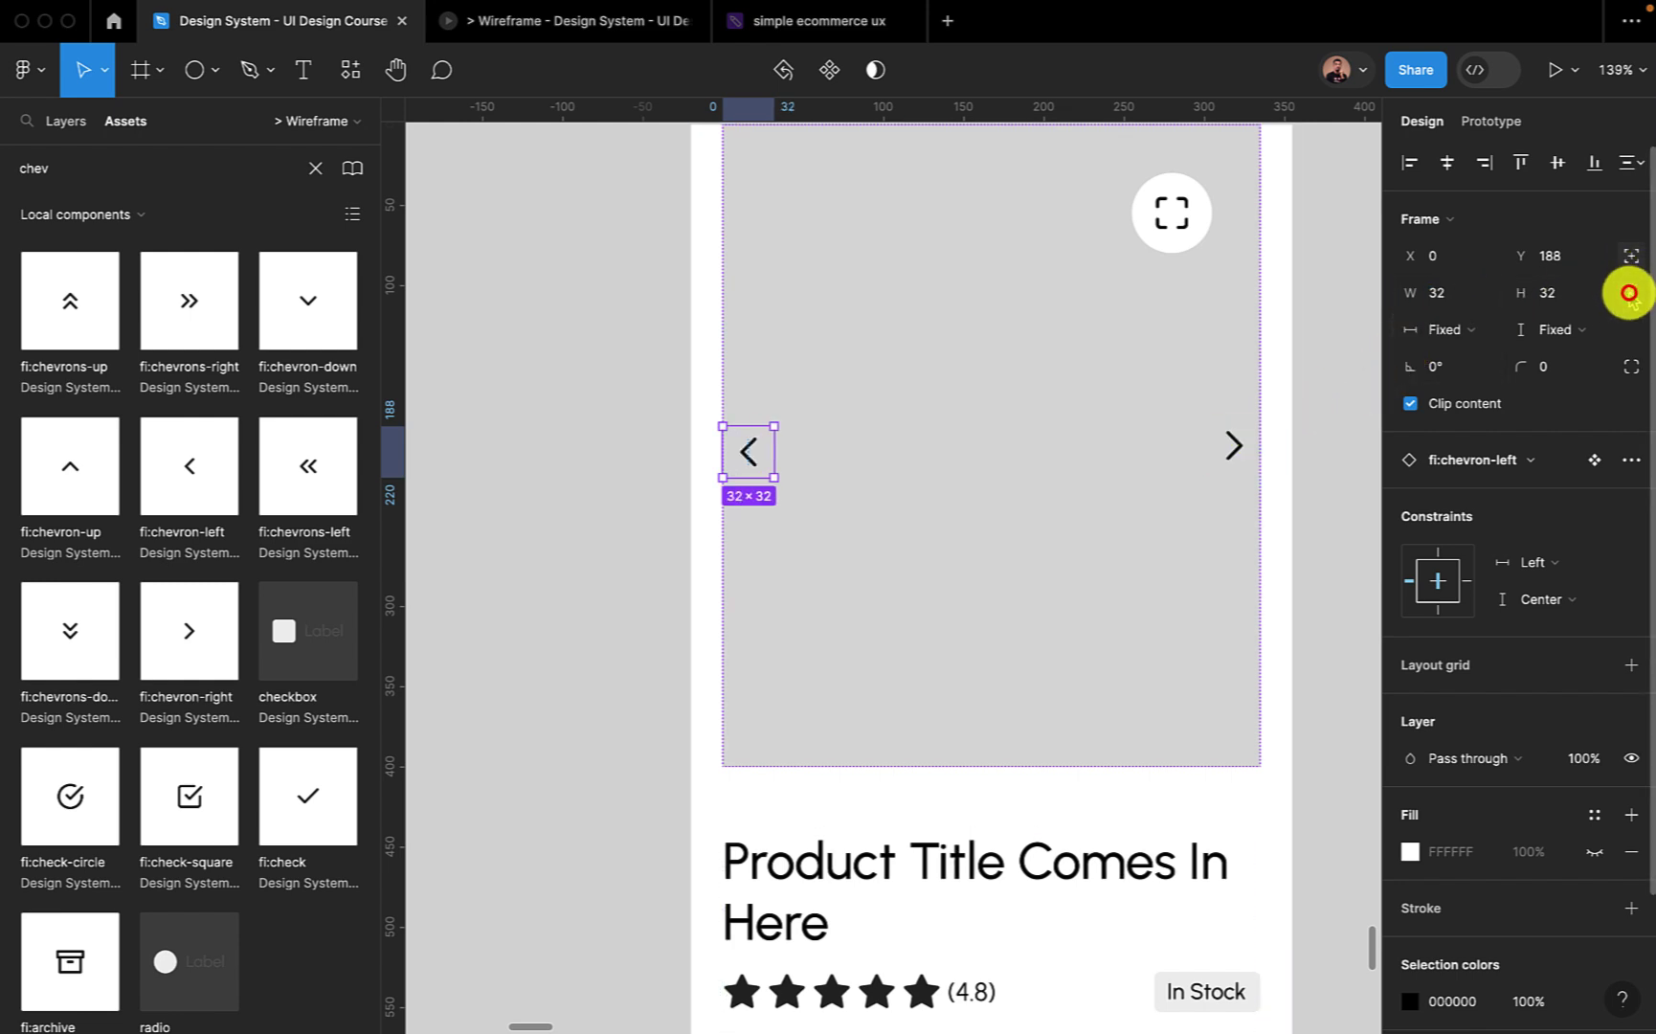
click(1228, 446)
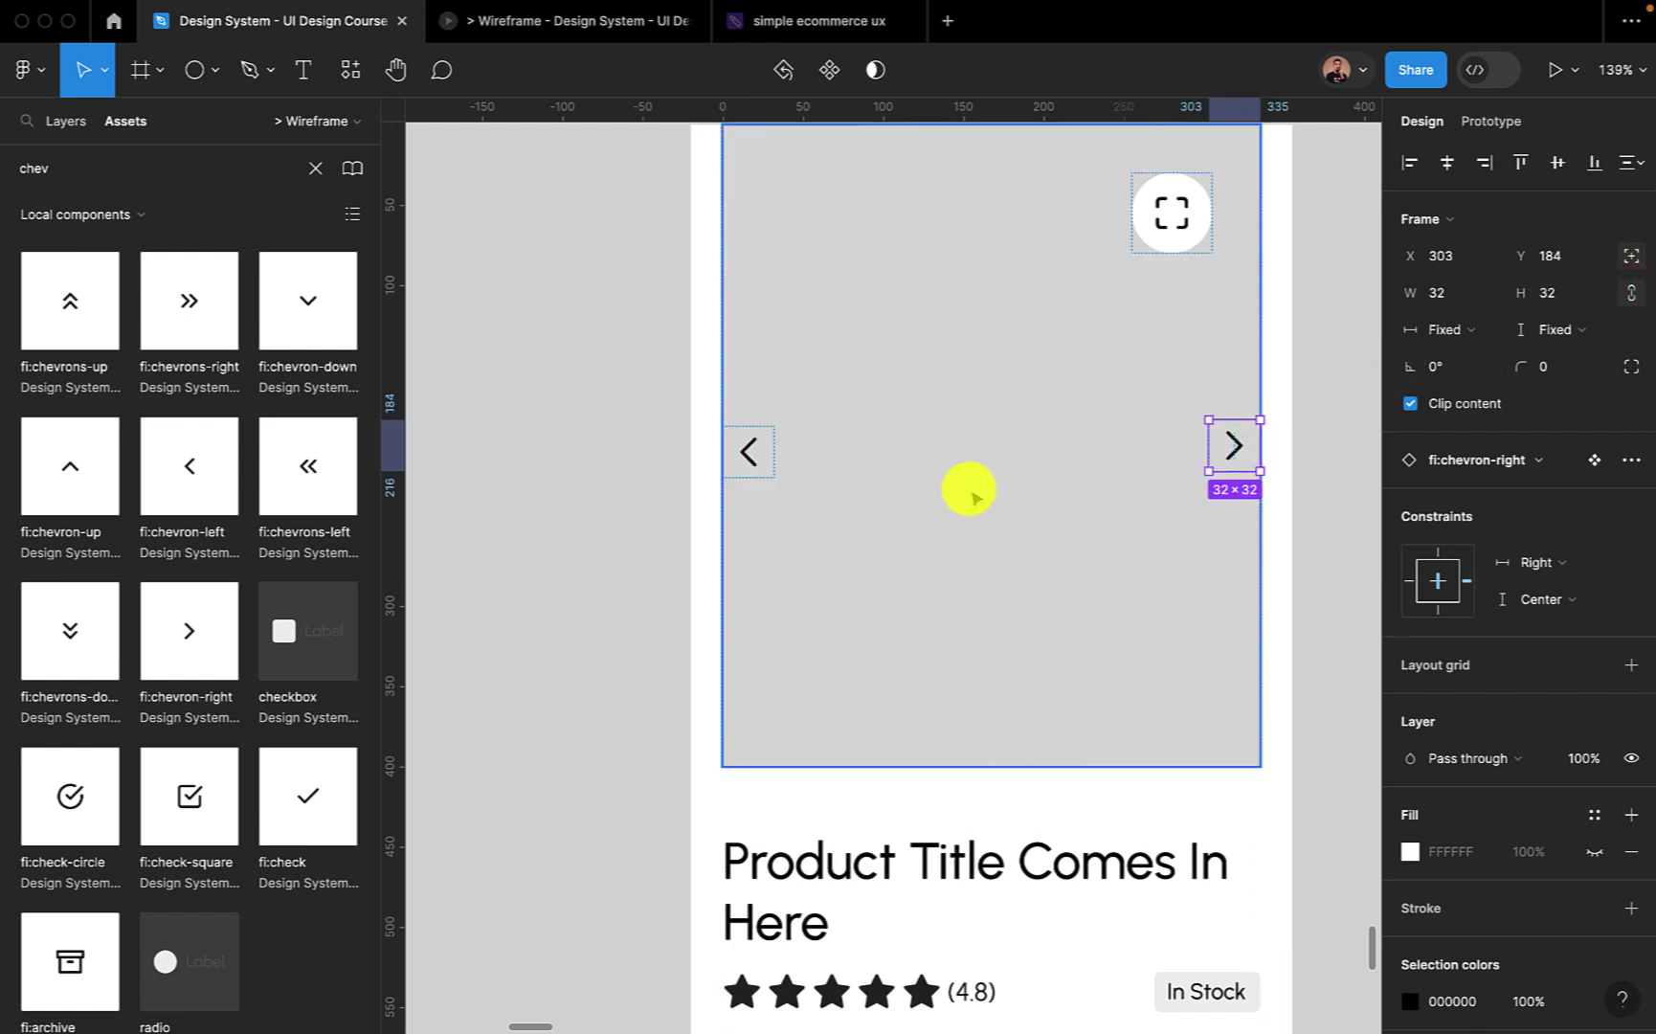
scroll(969, 489, down, 10)
Drag the hero image with its chevrons into the product/mobile frame, just above the product title.
click(1026, 522)
scroll(1026, 522, down, 5)
scroll(1024, 519, up, 5)
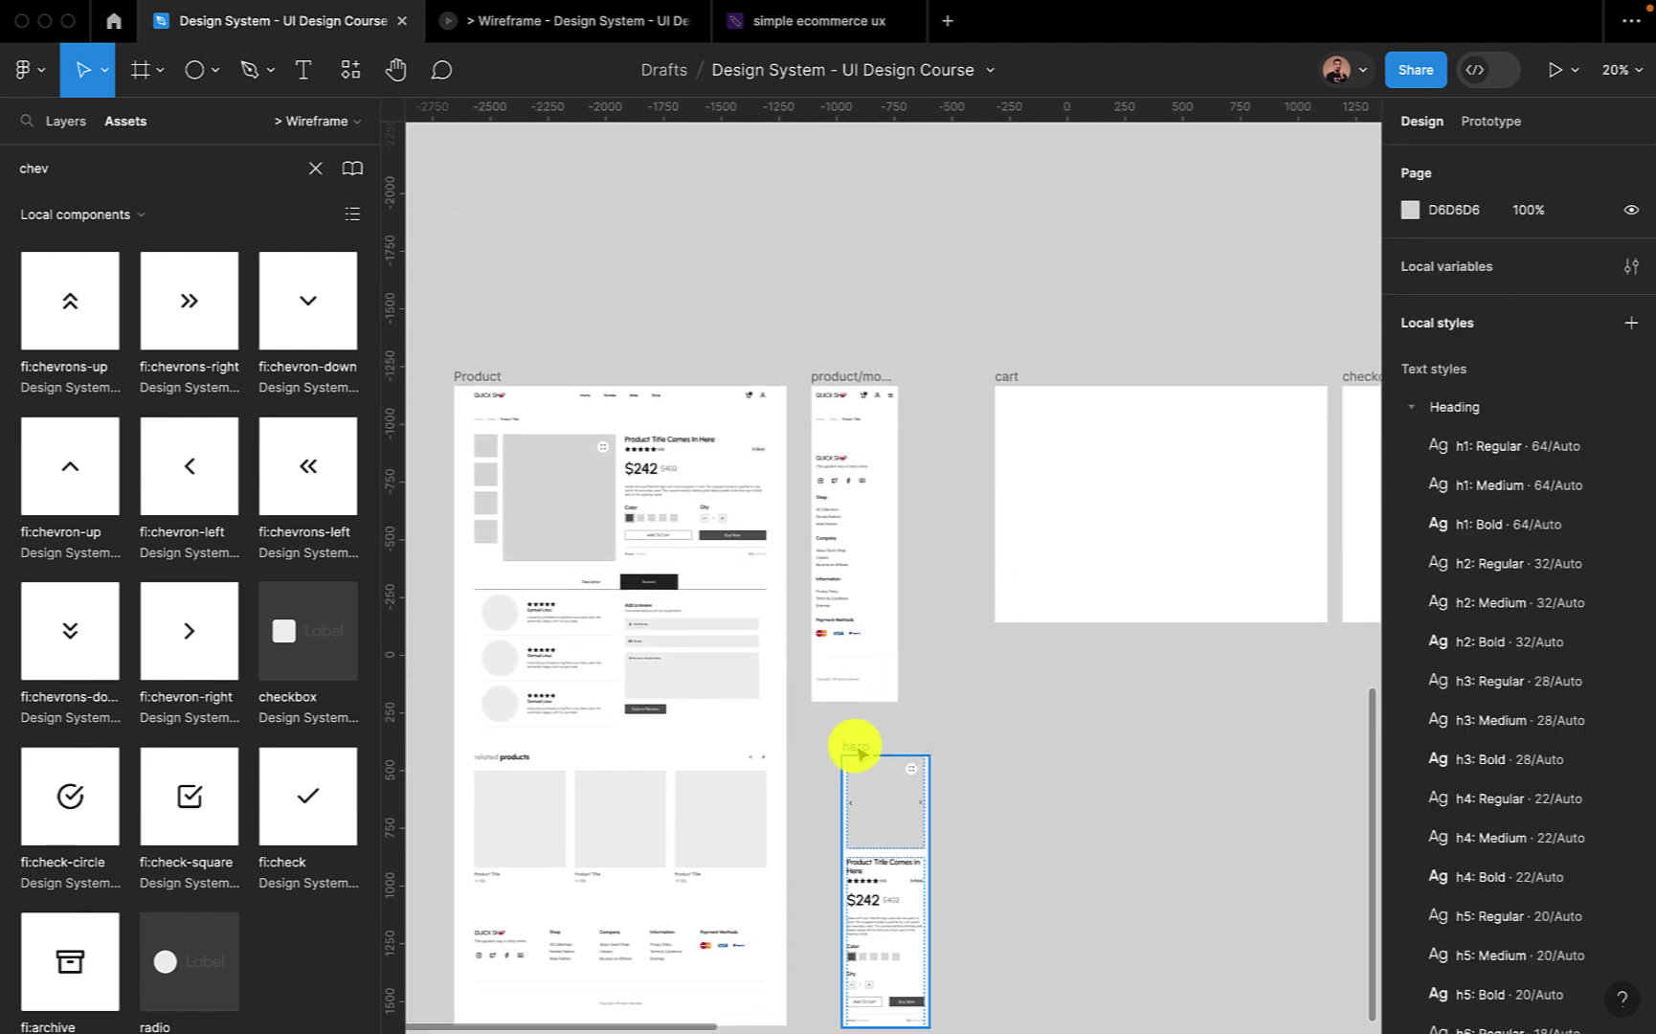
drag(854, 746, 844, 471)
click(940, 687)
scroll(867, 466, up, 5)
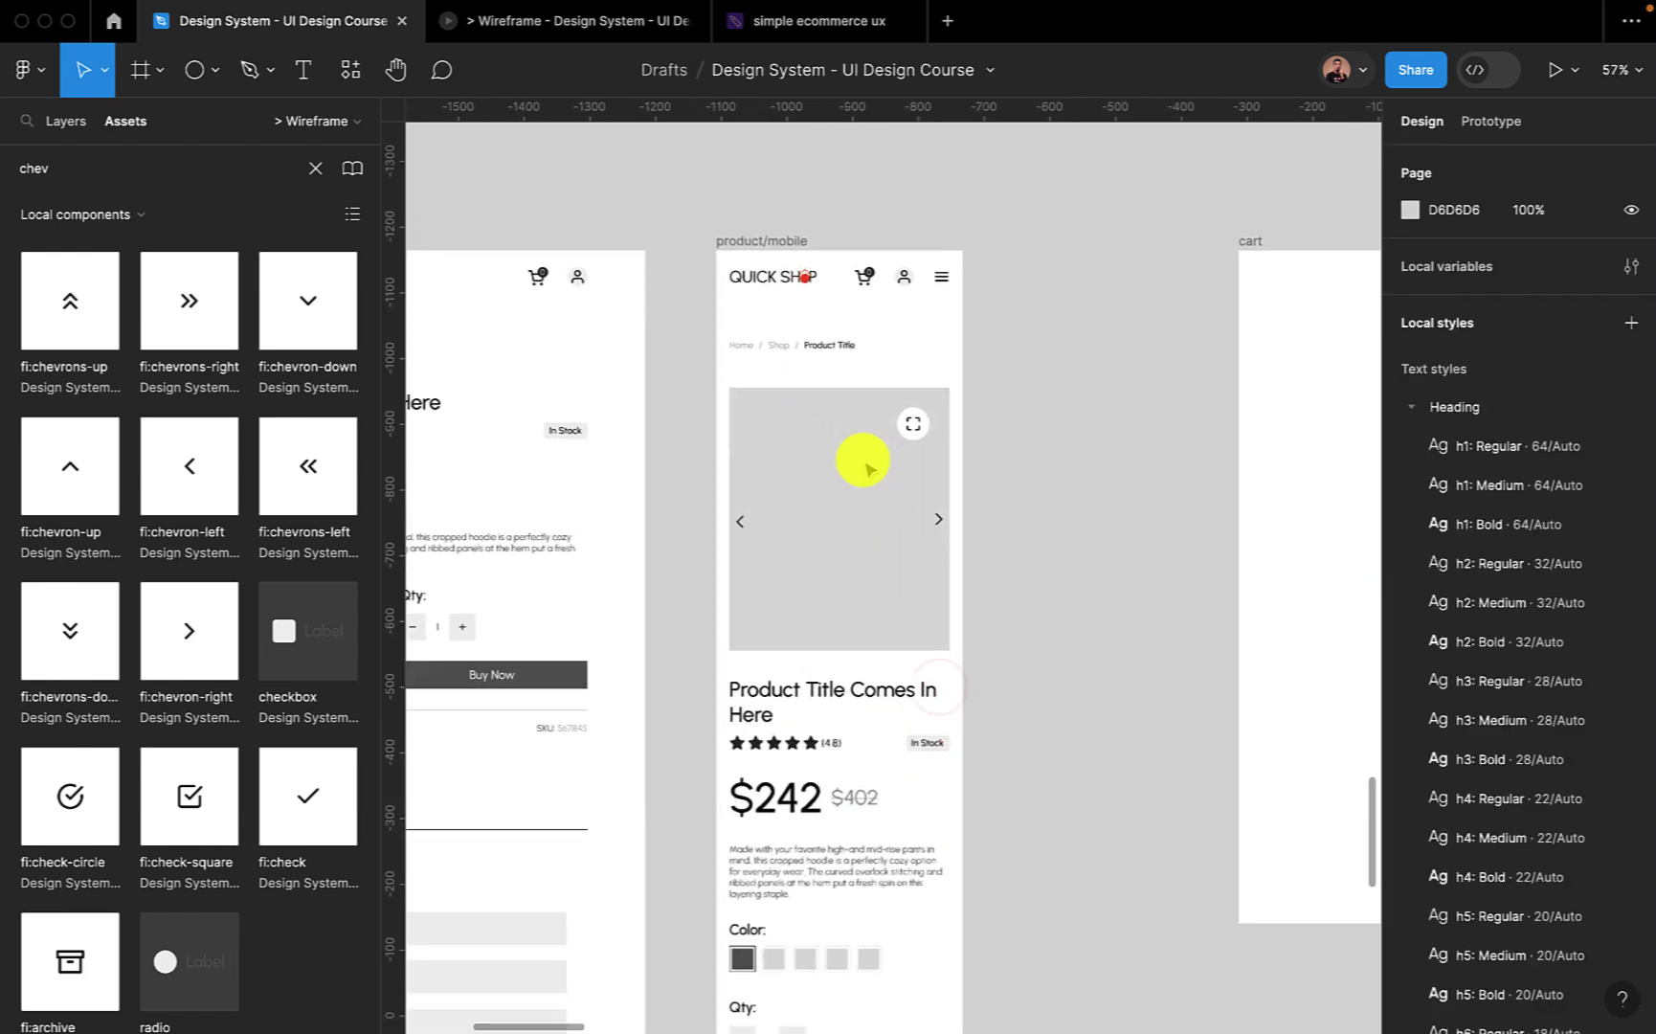
scroll(864, 467, down, 5)
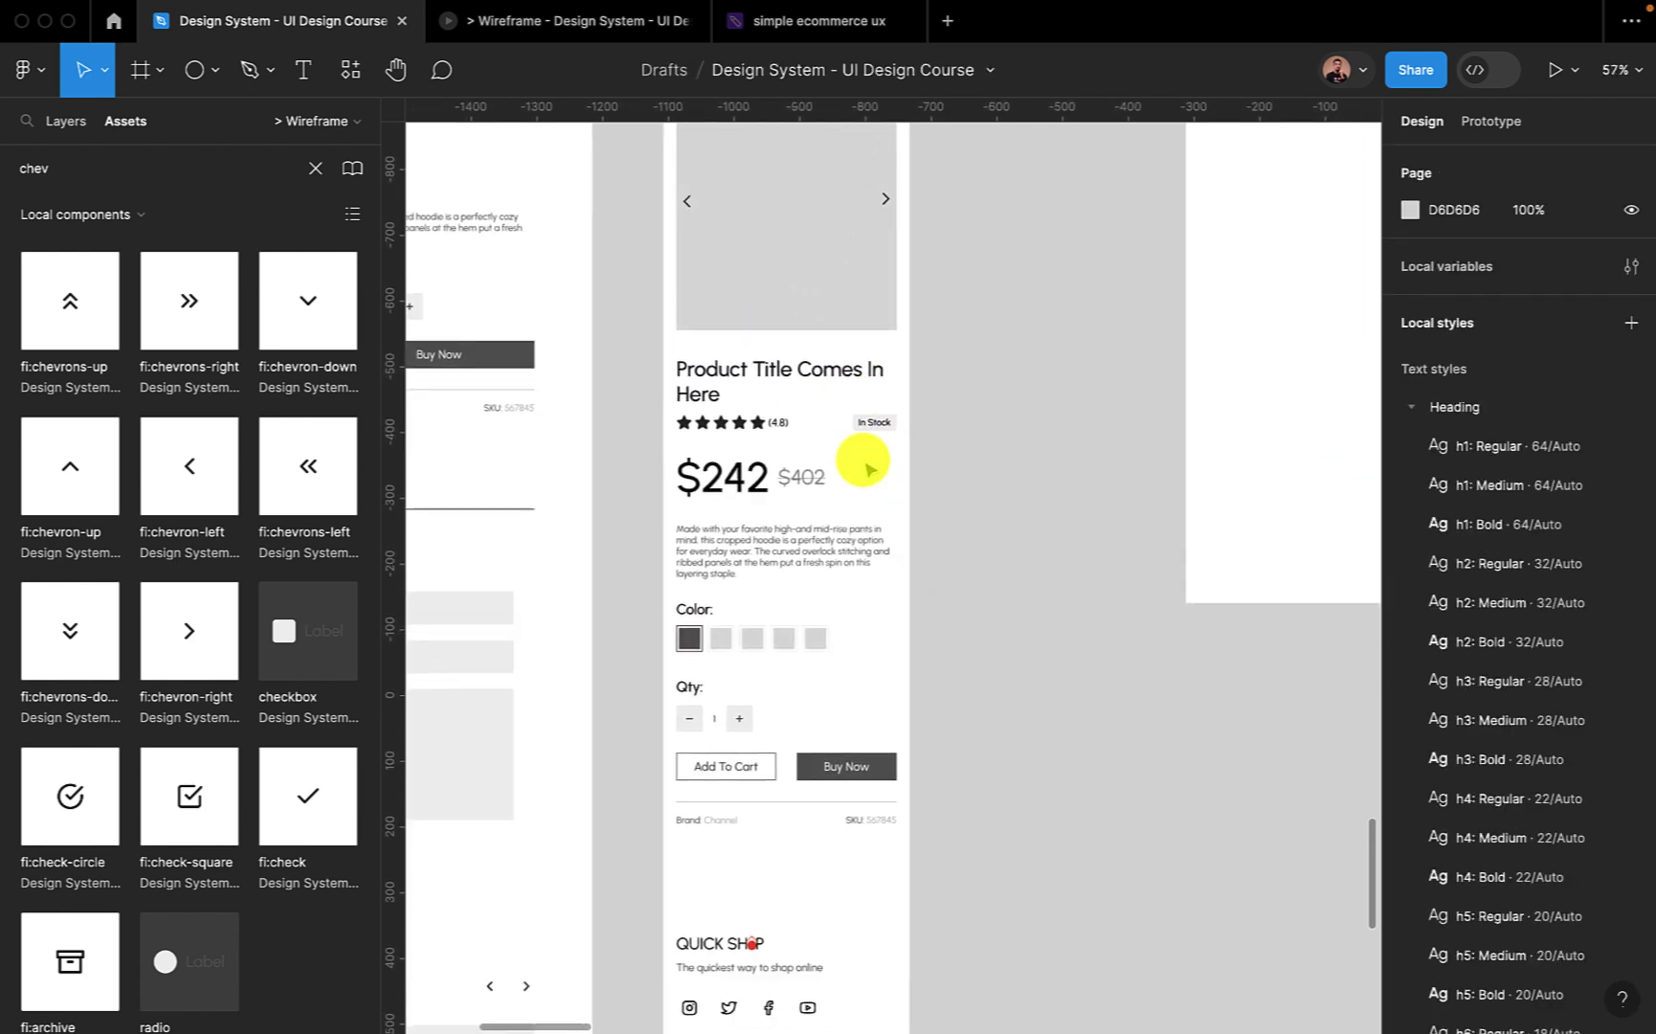
scroll(865, 467, down, 2)
scroll(864, 467, up, 4)
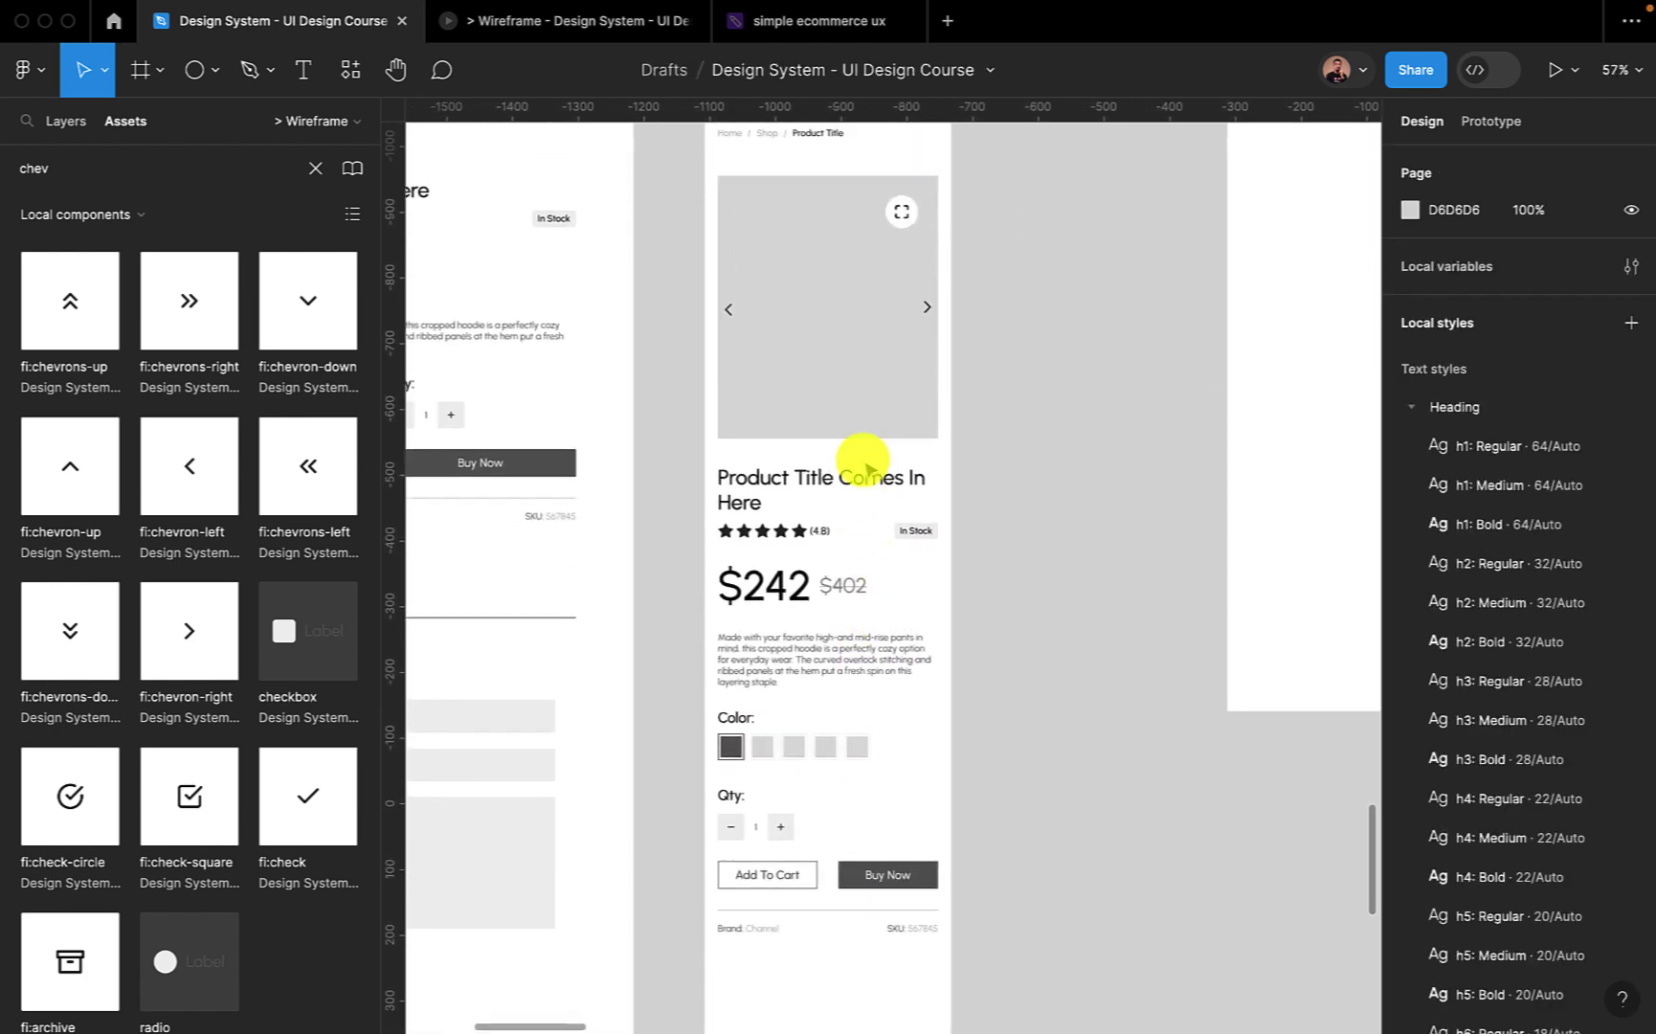
scroll(864, 467, down, 3)
scroll(864, 467, up, 3)
scroll(864, 467, down, 2)
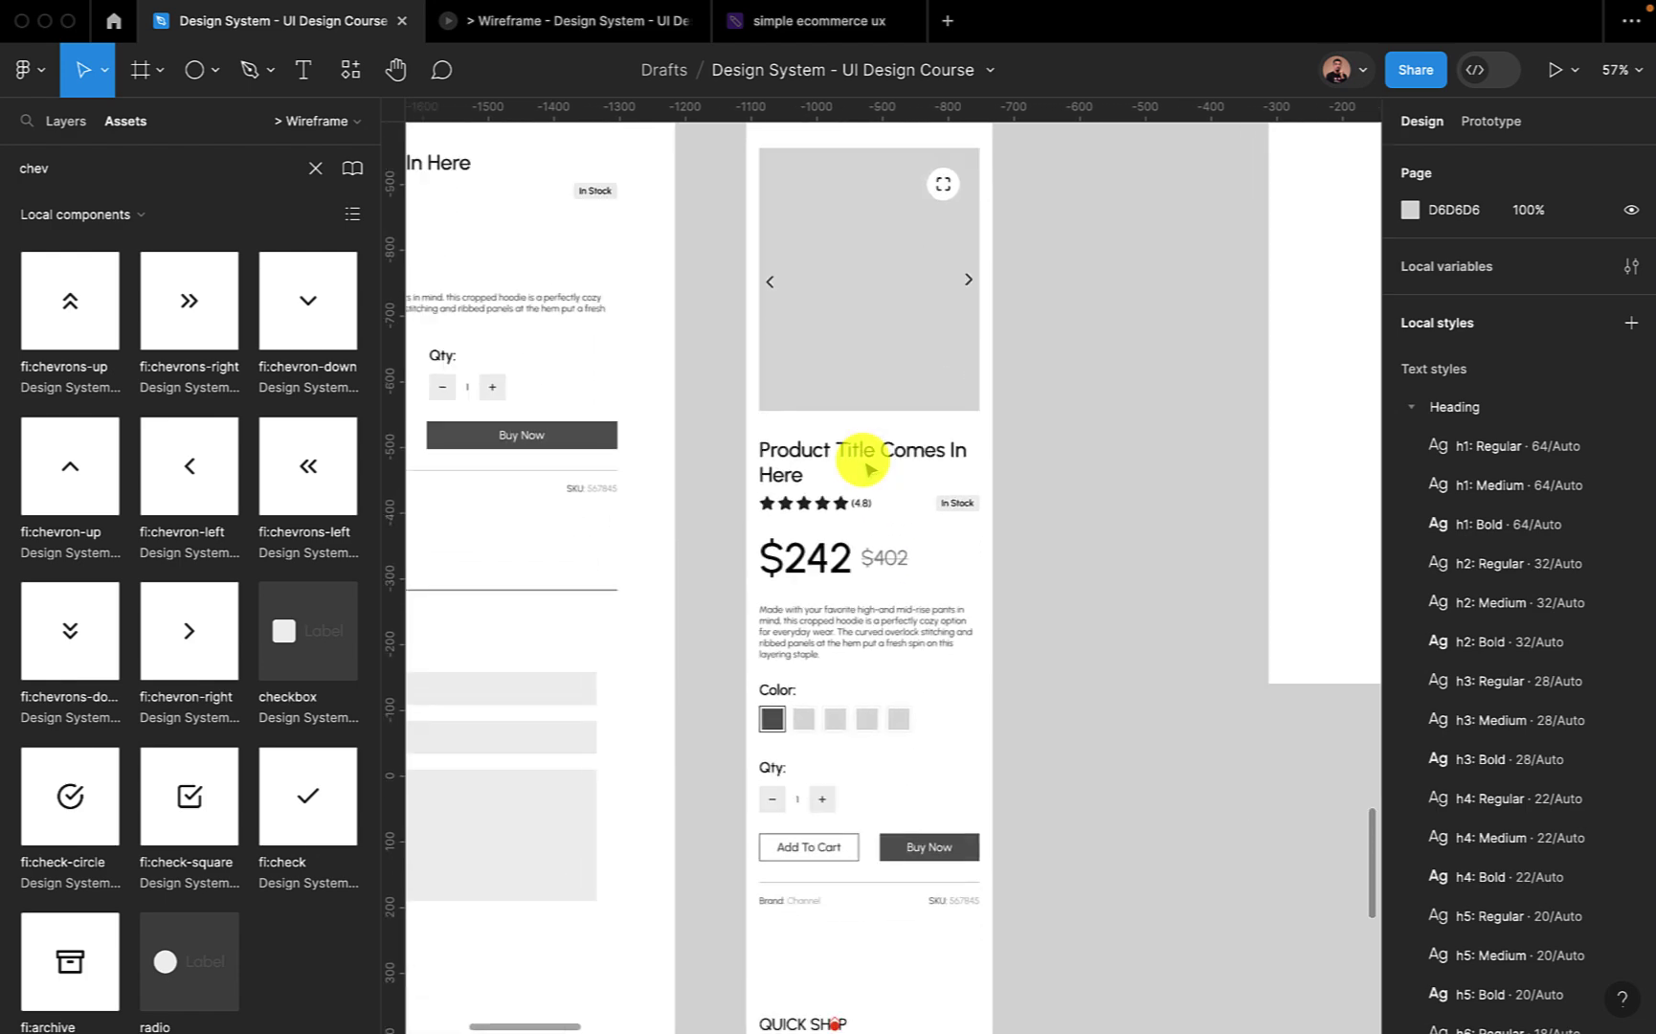
scroll(867, 467, down, 5)
scroll(867, 469, down, 3)
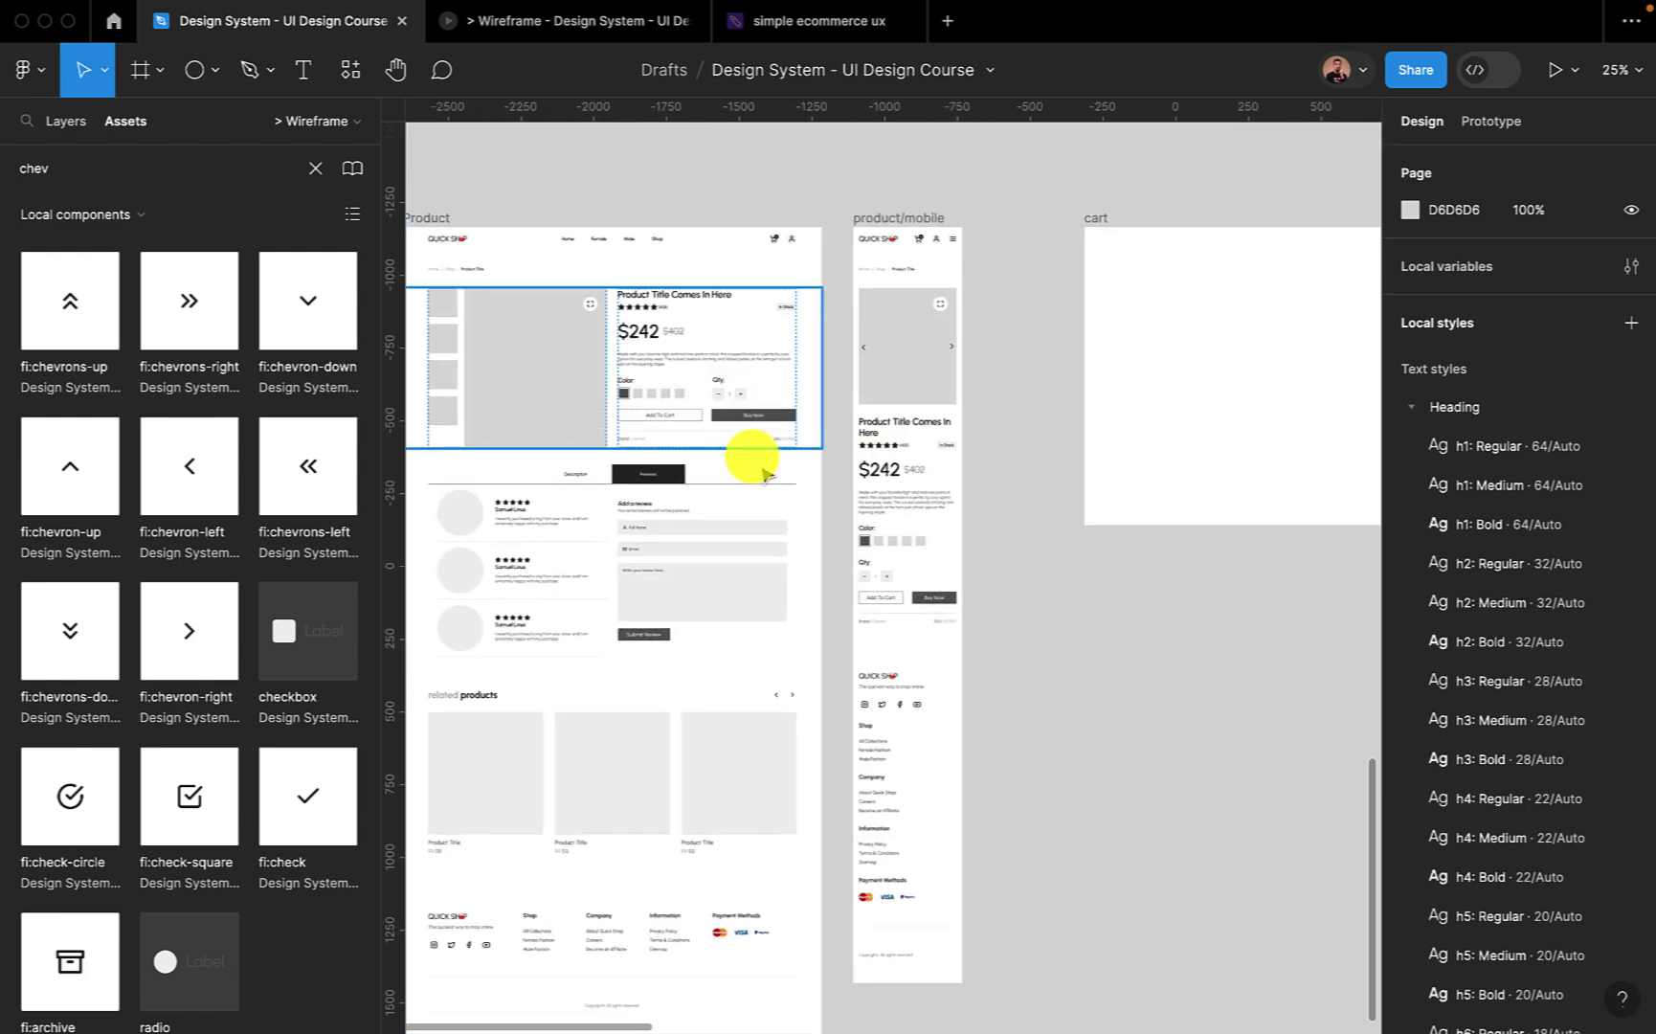
Duplicate the desc+rev section and place the copy beside the mobile page.
click(707, 469)
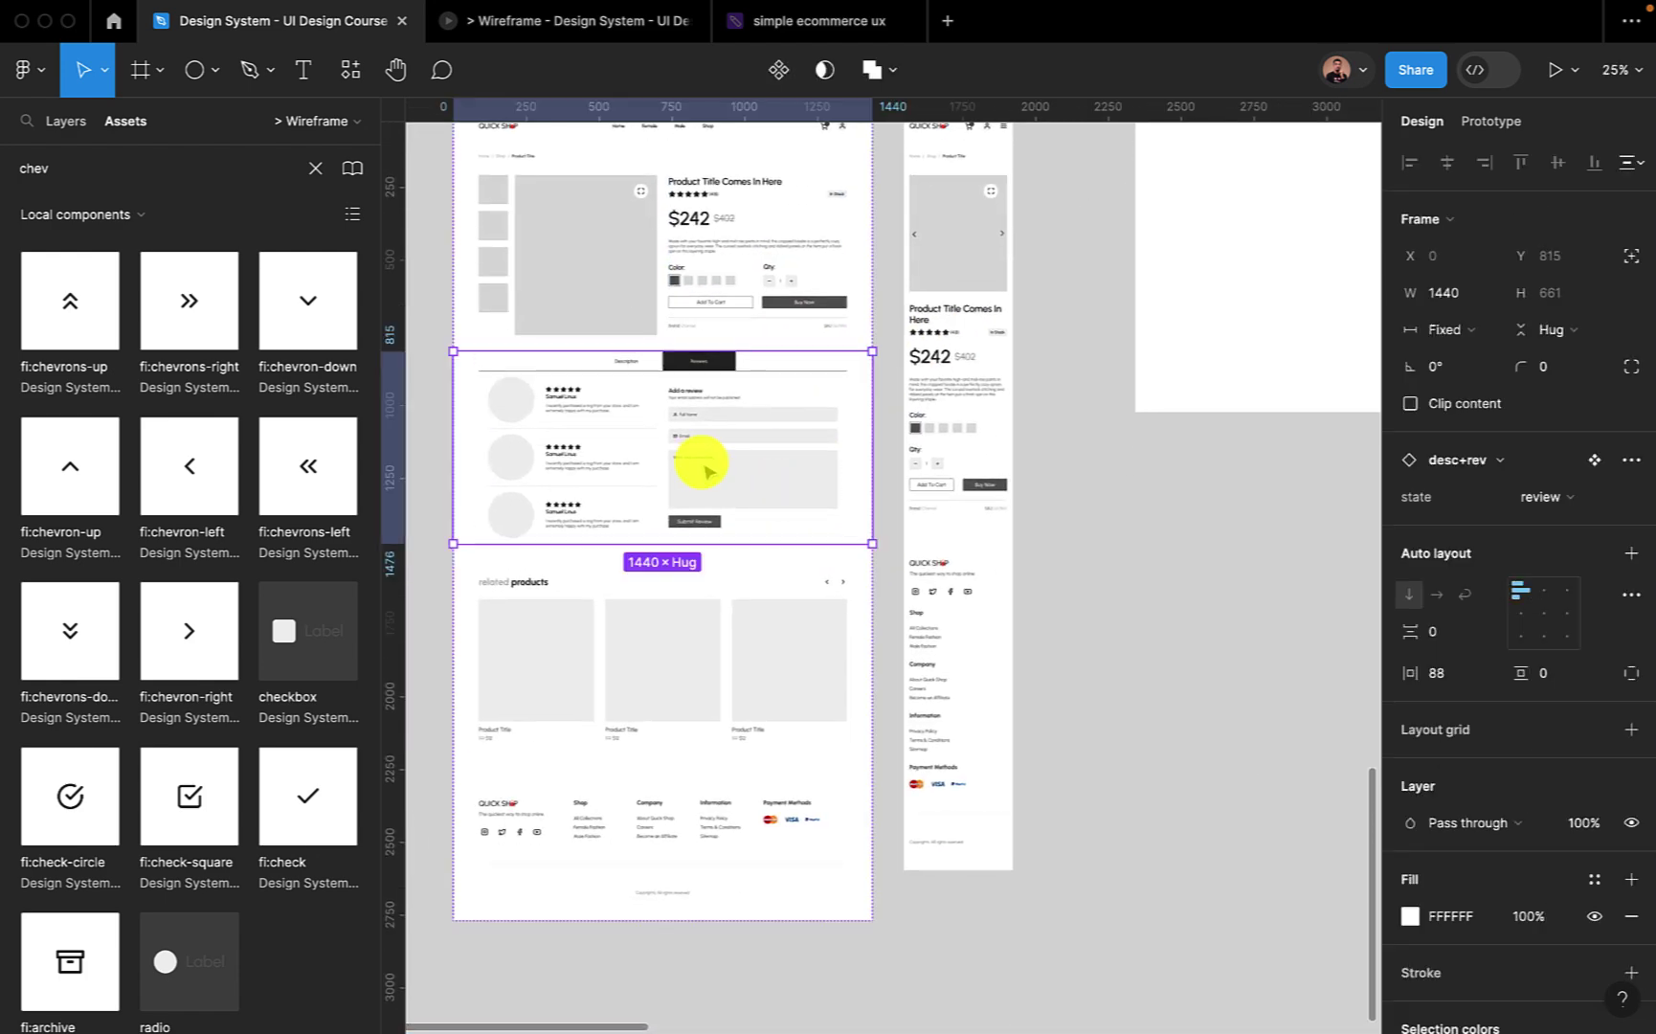
scroll(707, 469, down, 2)
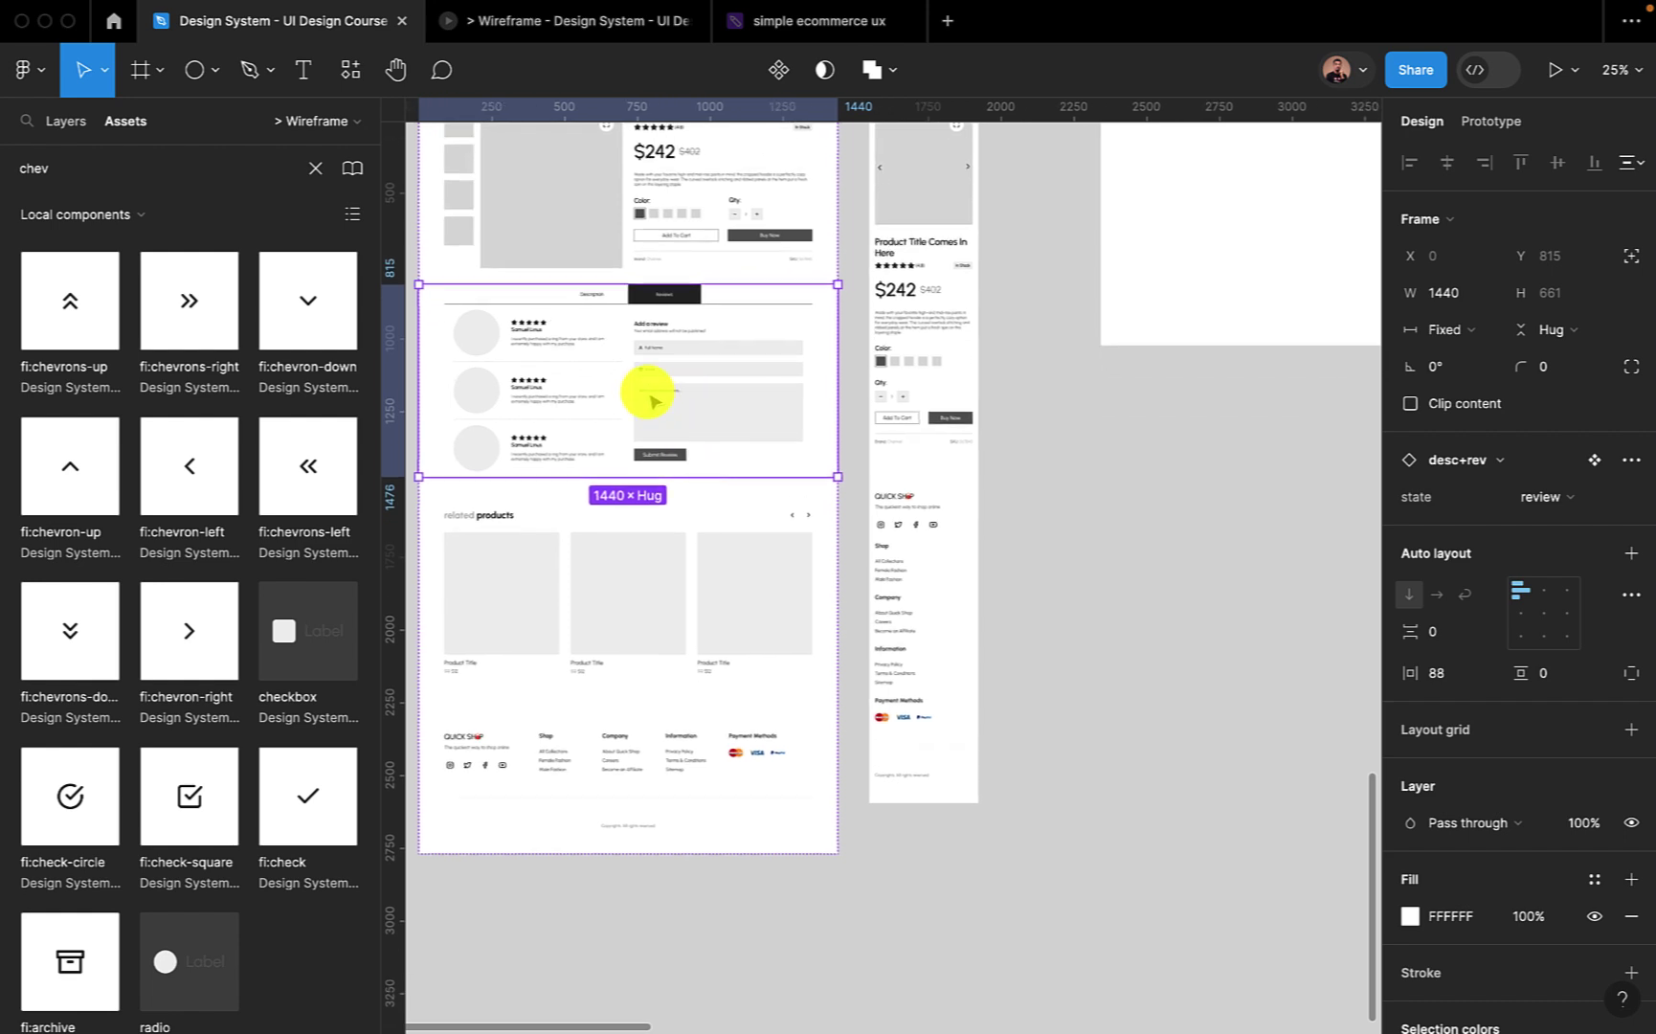
alt+drag(651, 400, 1267, 610)
Detach the copied desc+rev section from its component.
scroll(1273, 608, right, 5)
scroll(1273, 608, right, 4)
right_click(943, 596)
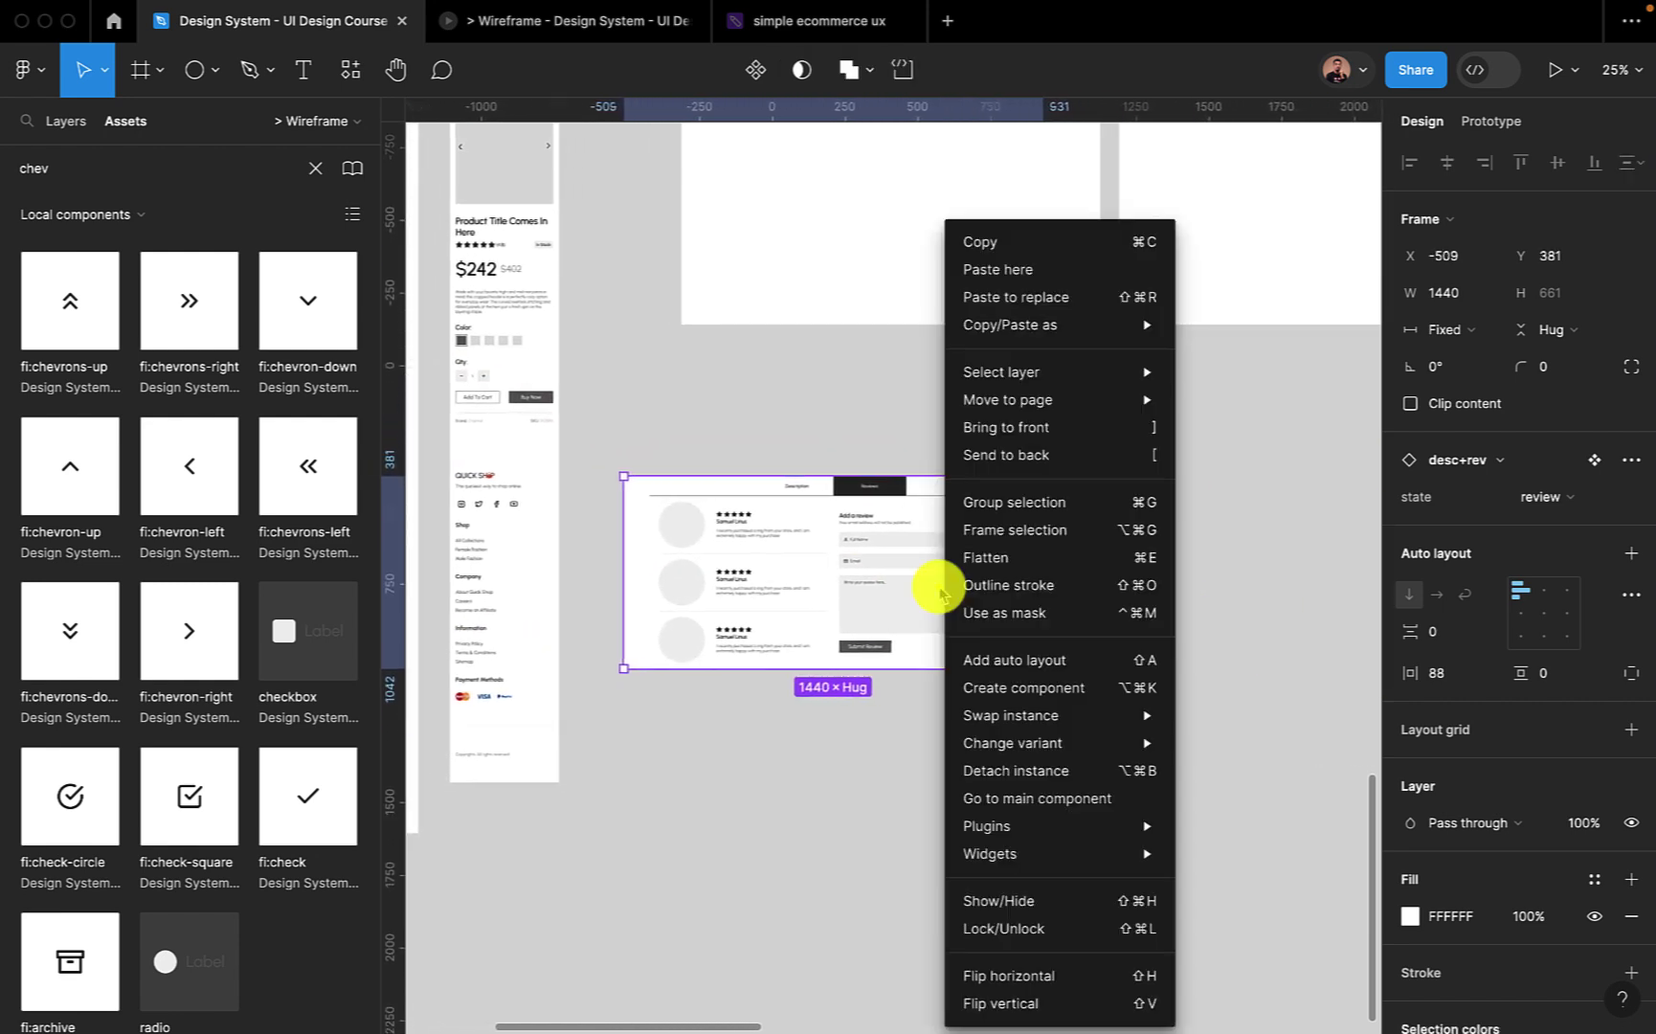
mouse_move(983, 829)
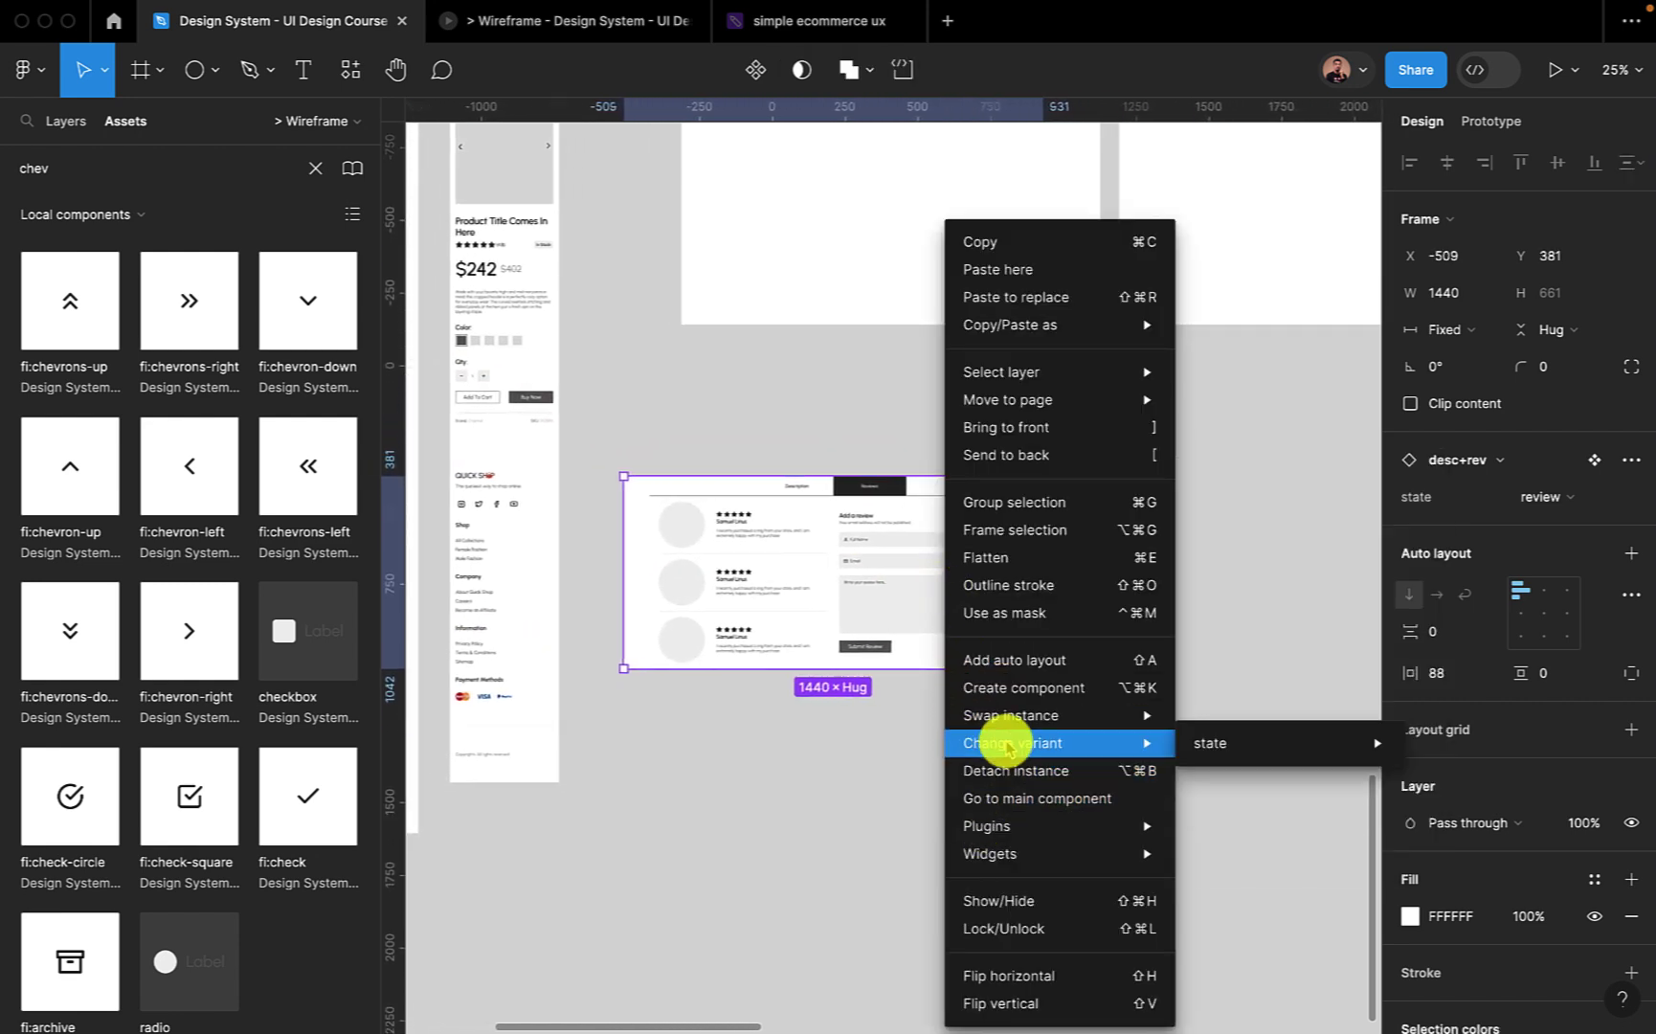
mouse_move(1005, 720)
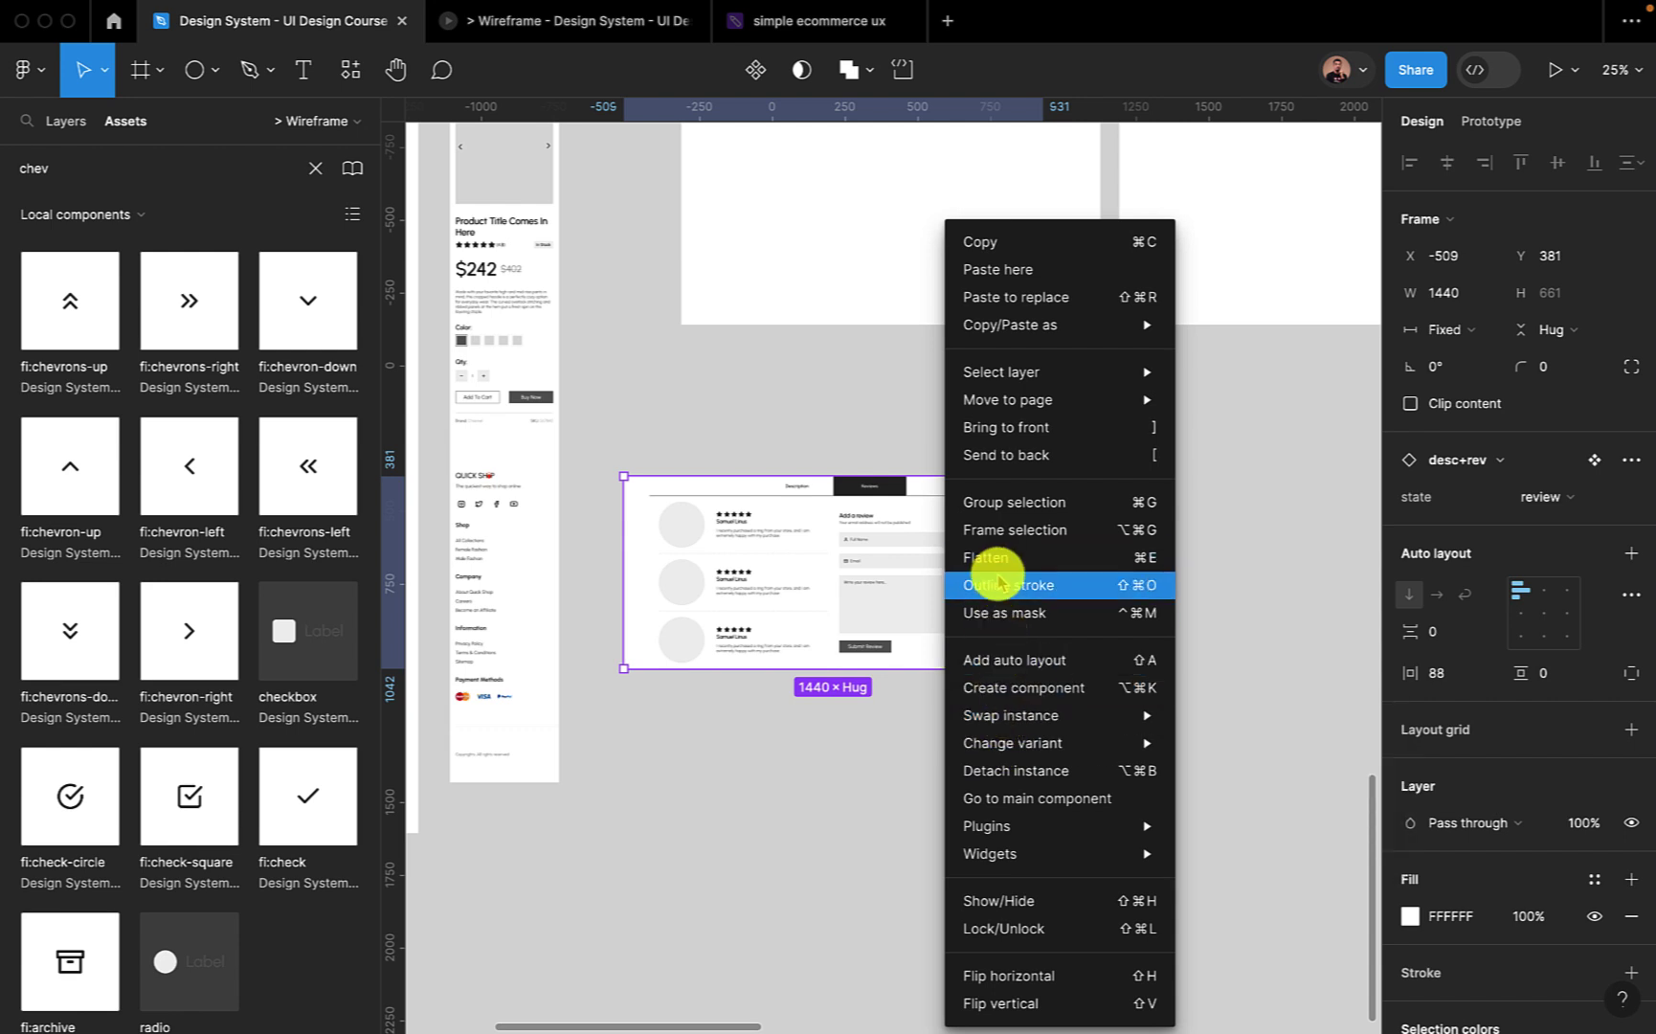
click(1005, 777)
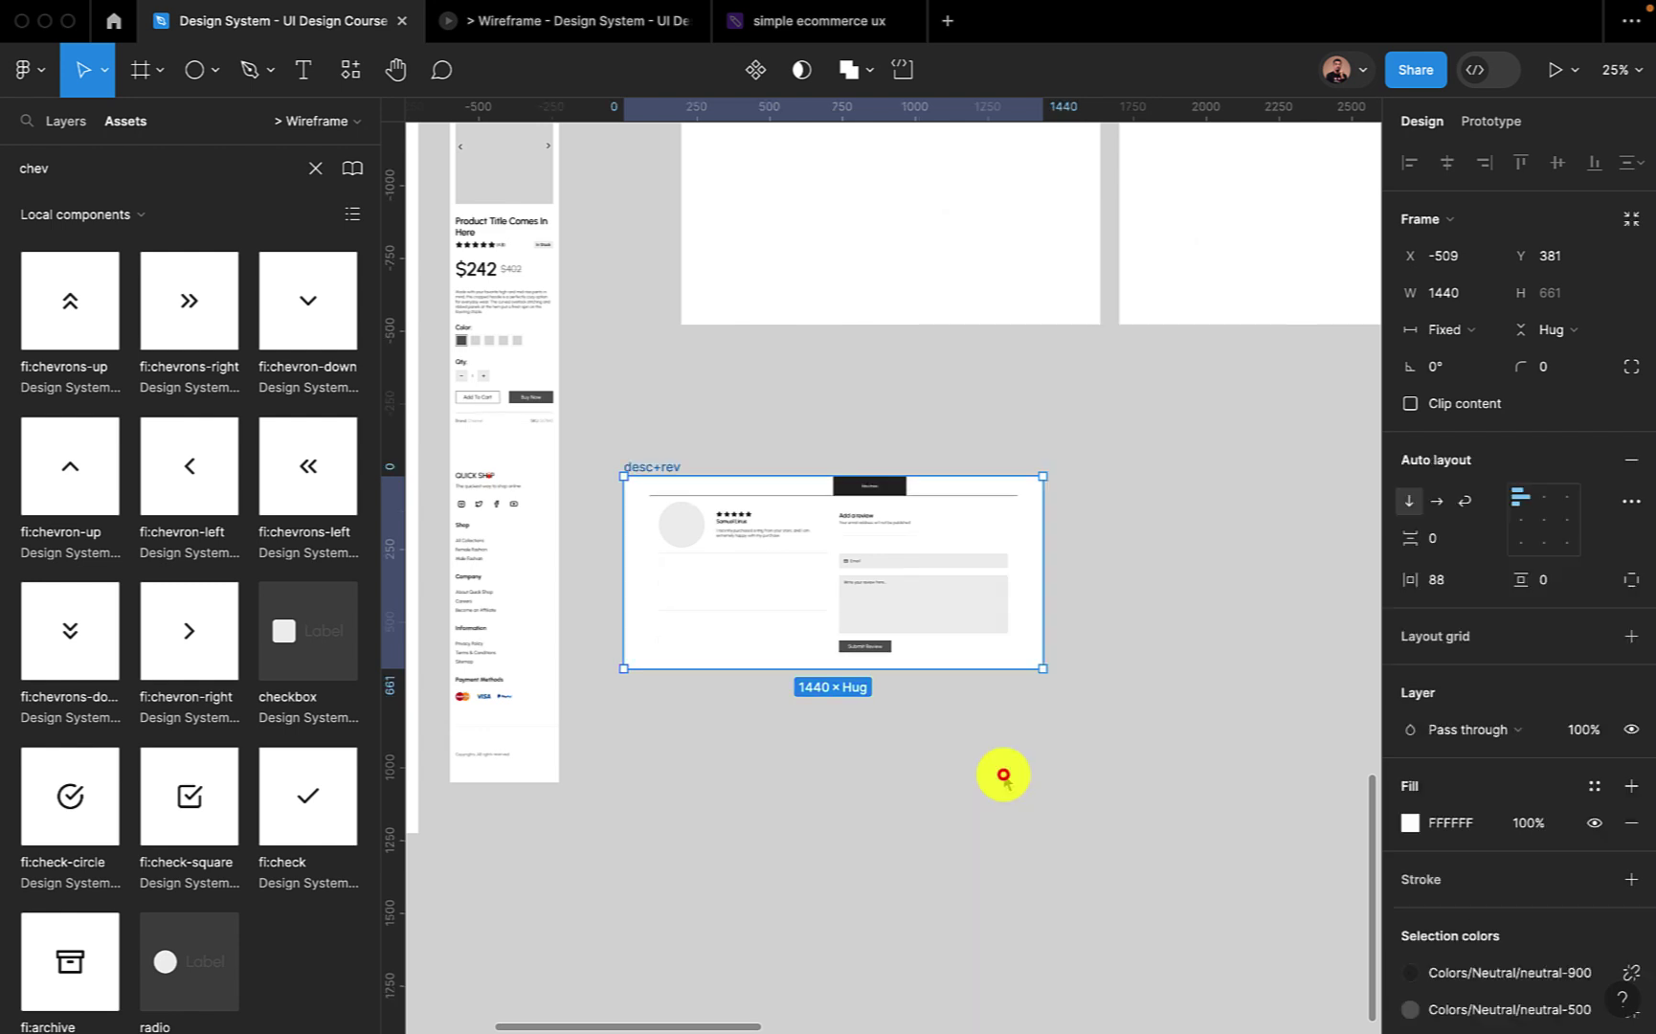
Switch the section's inner content frame to vertical auto layout, stacking reviews above the form.
click(921, 723)
click(812, 547)
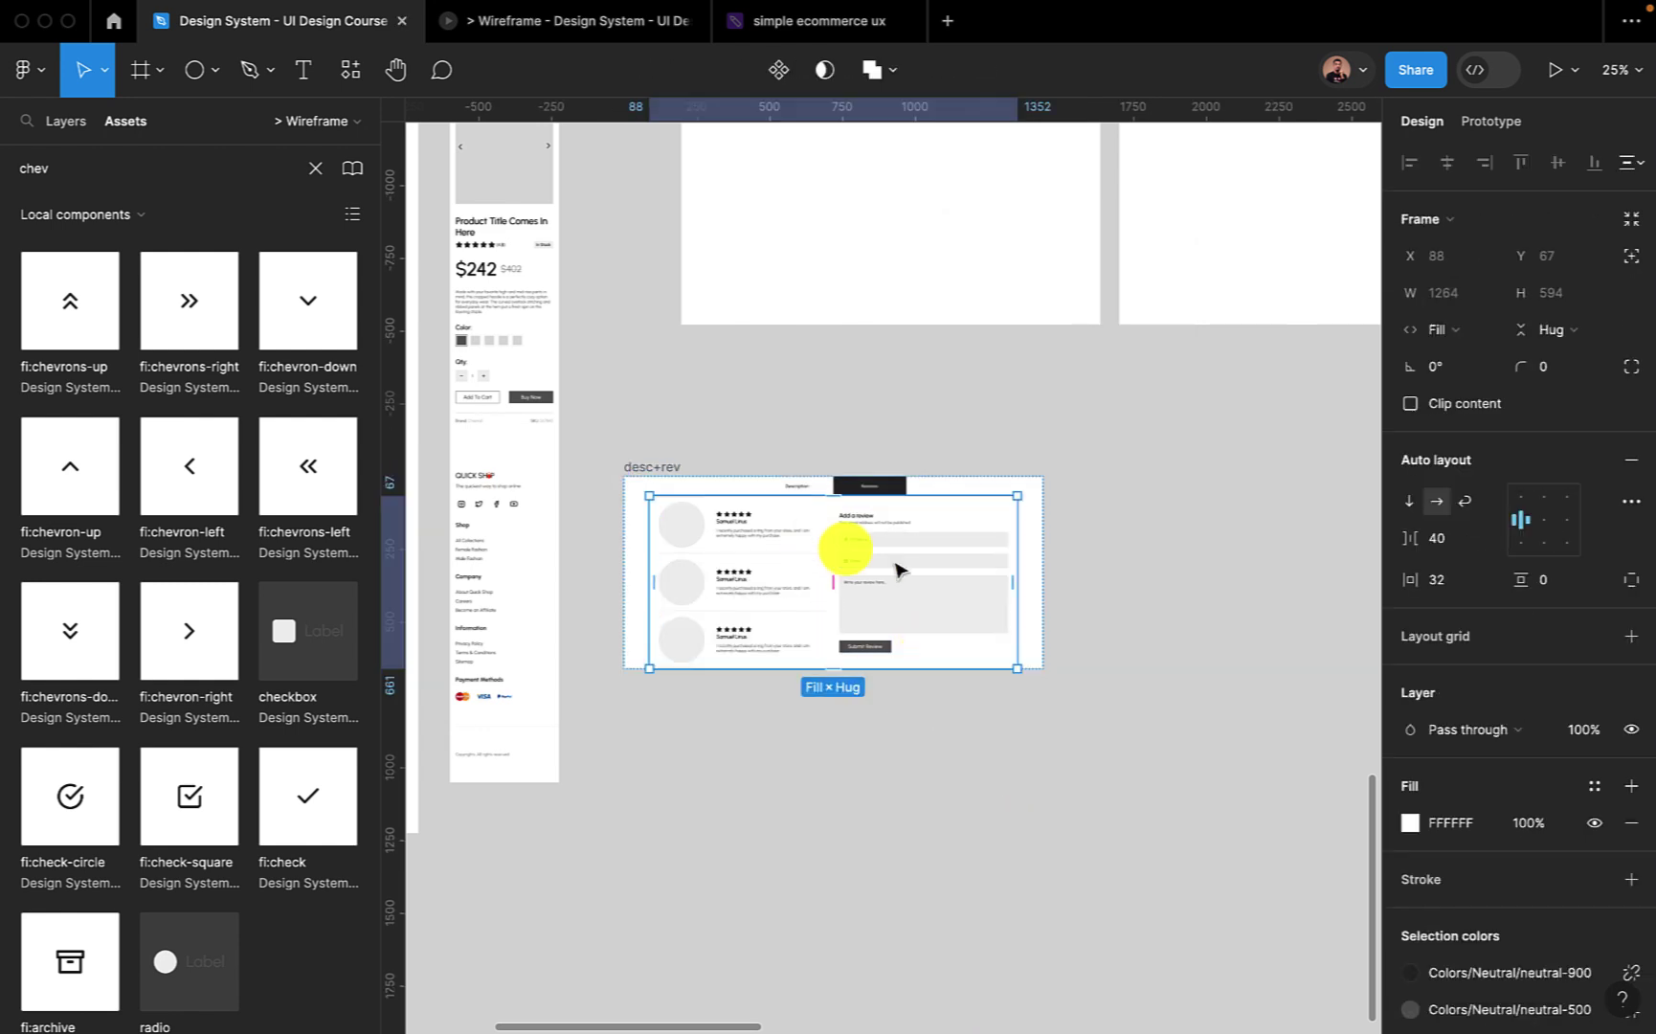
click(1409, 502)
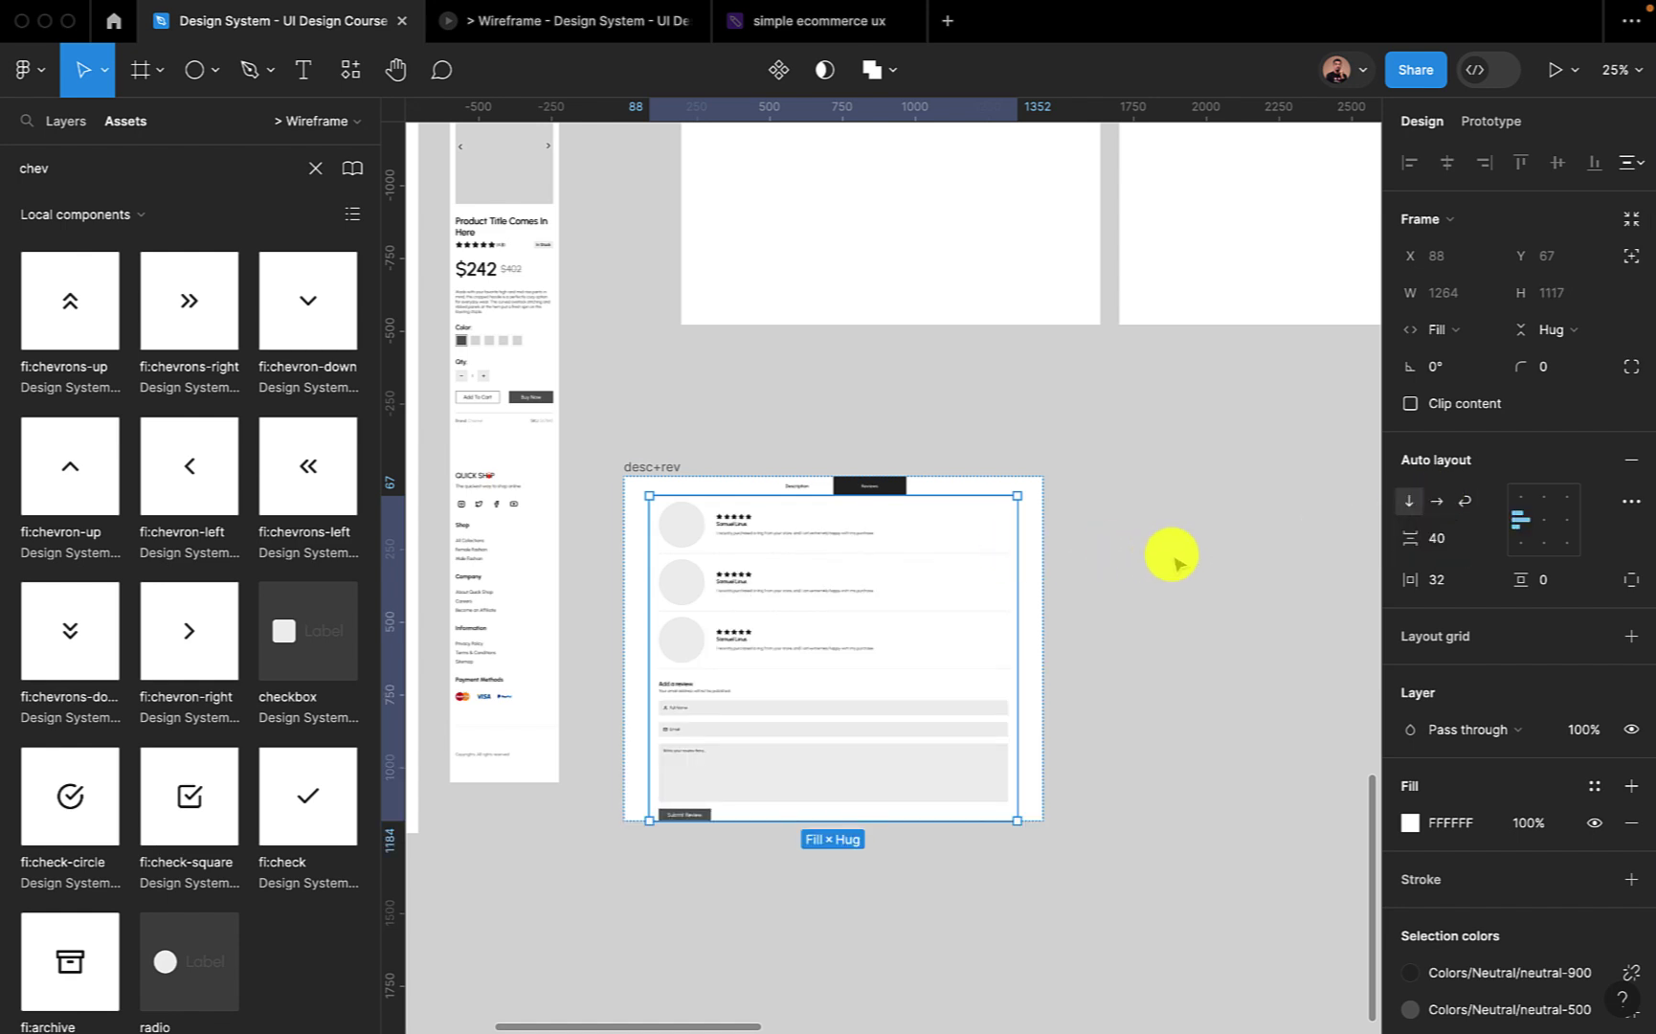
Set the desc+rev frame to width 375 and horizontal padding 20.
click(1170, 554)
click(675, 464)
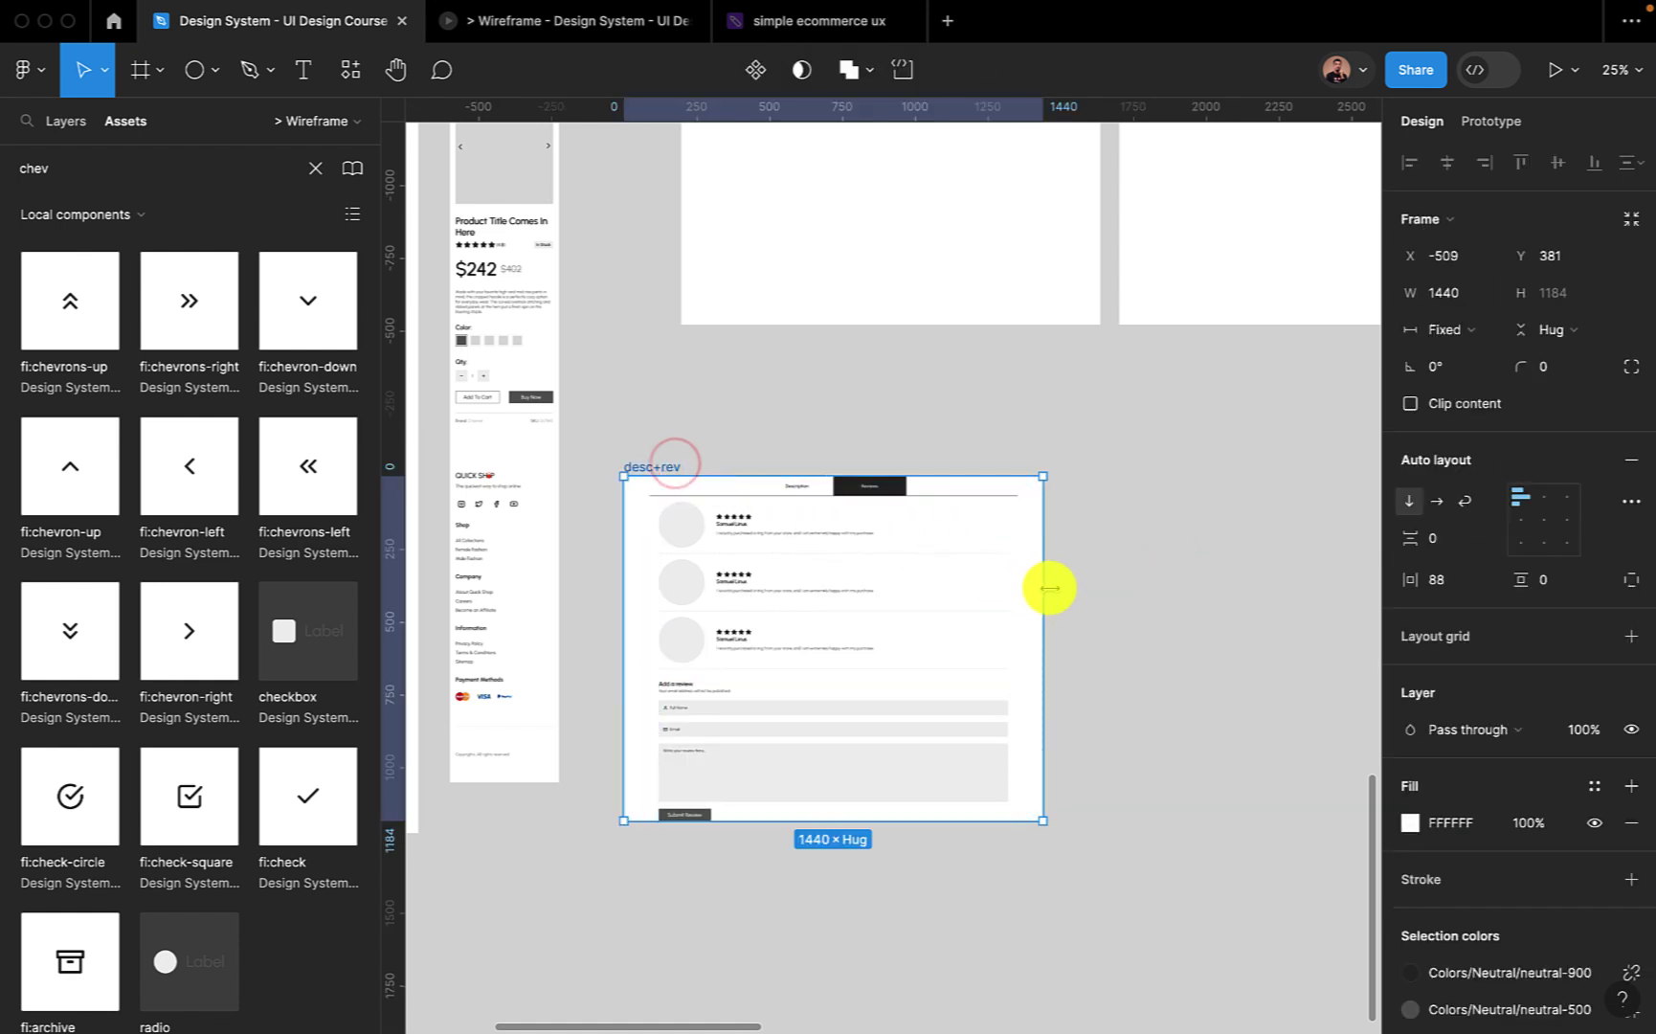
drag(1045, 586, 830, 575)
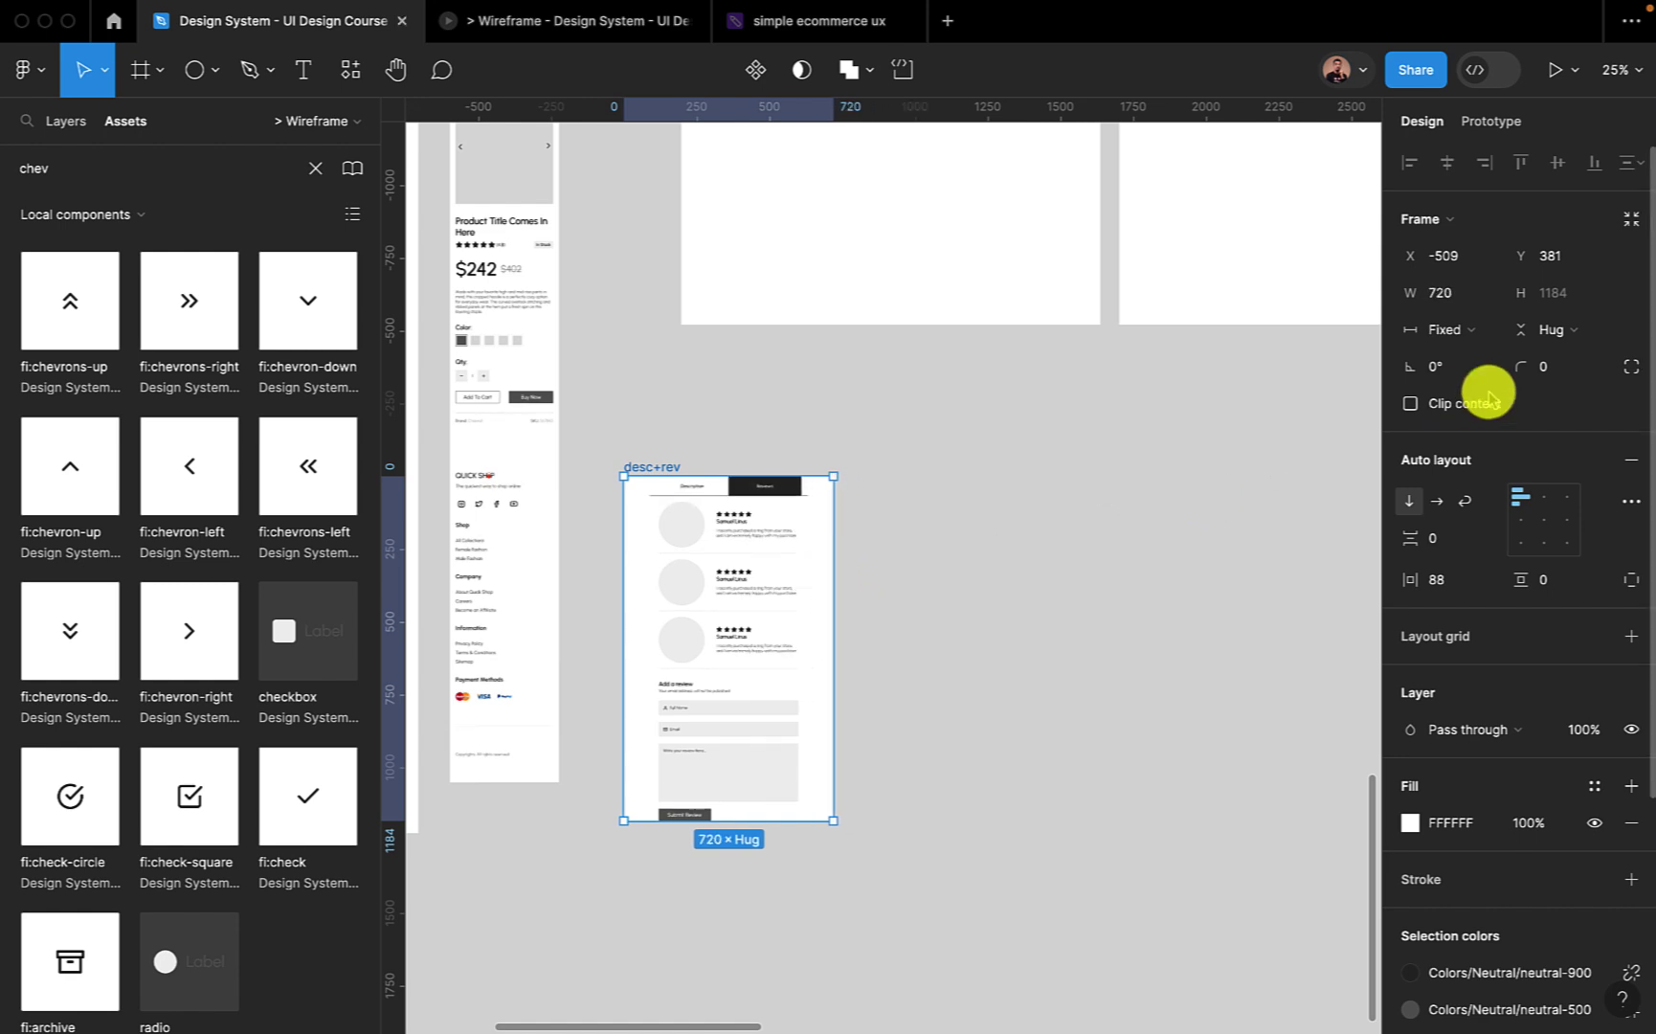
click(1441, 297)
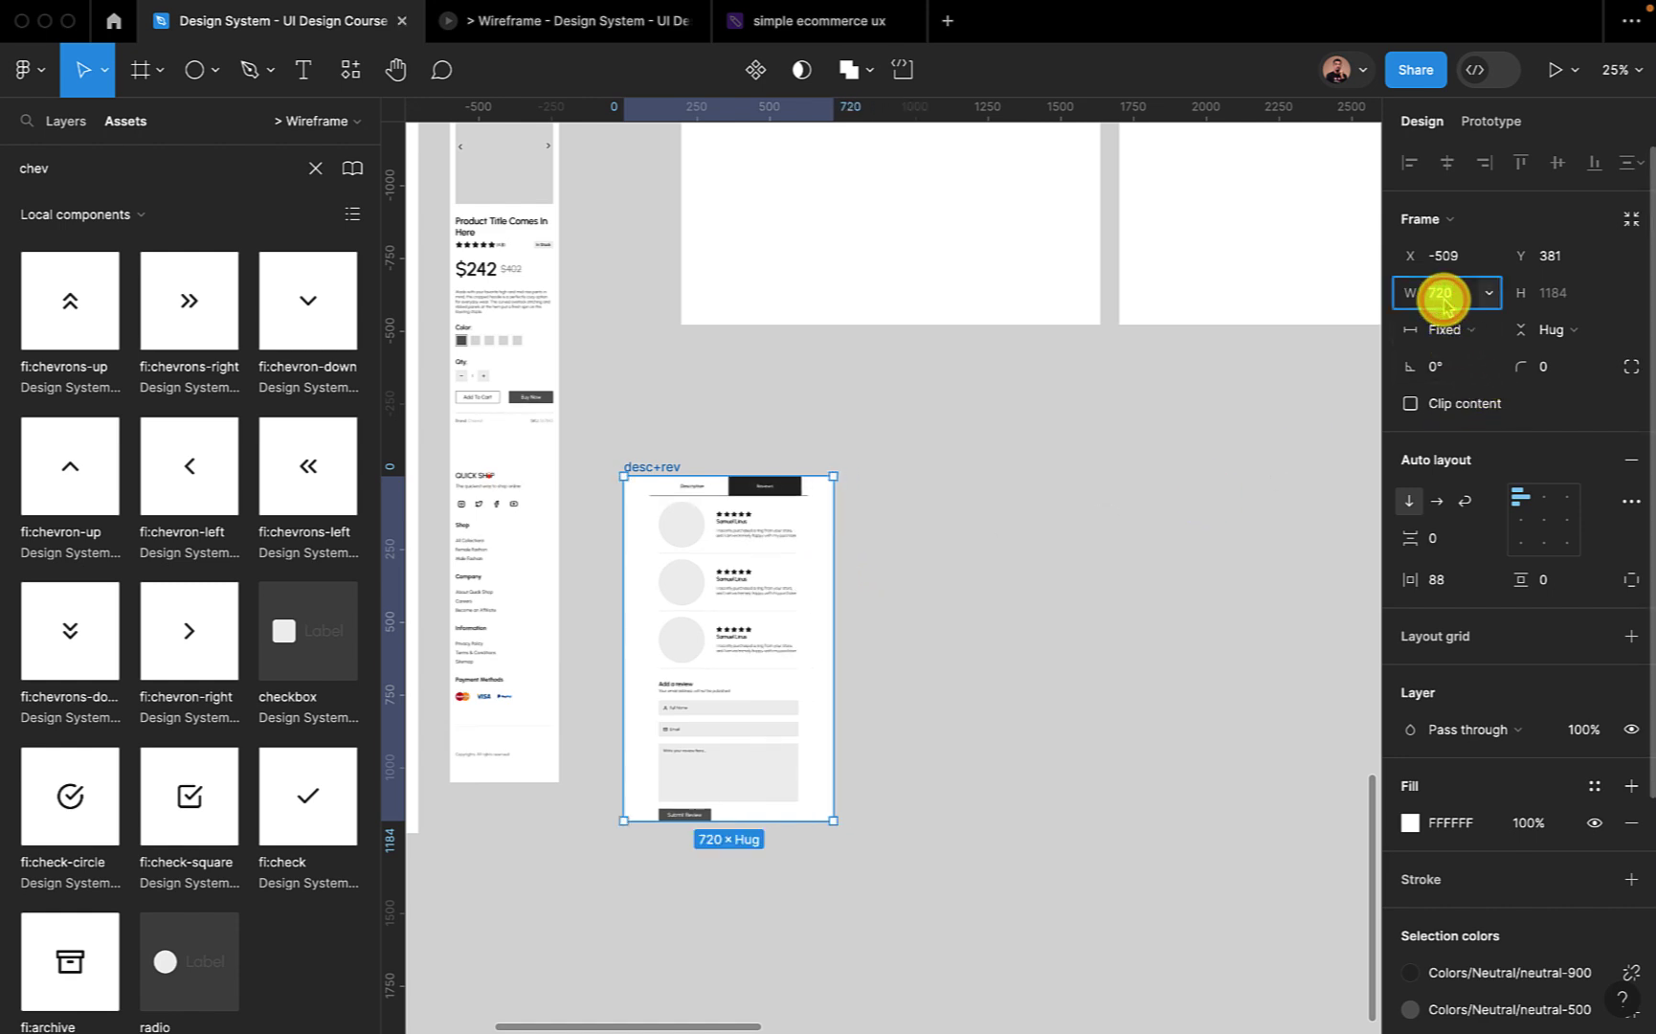
key(Return)
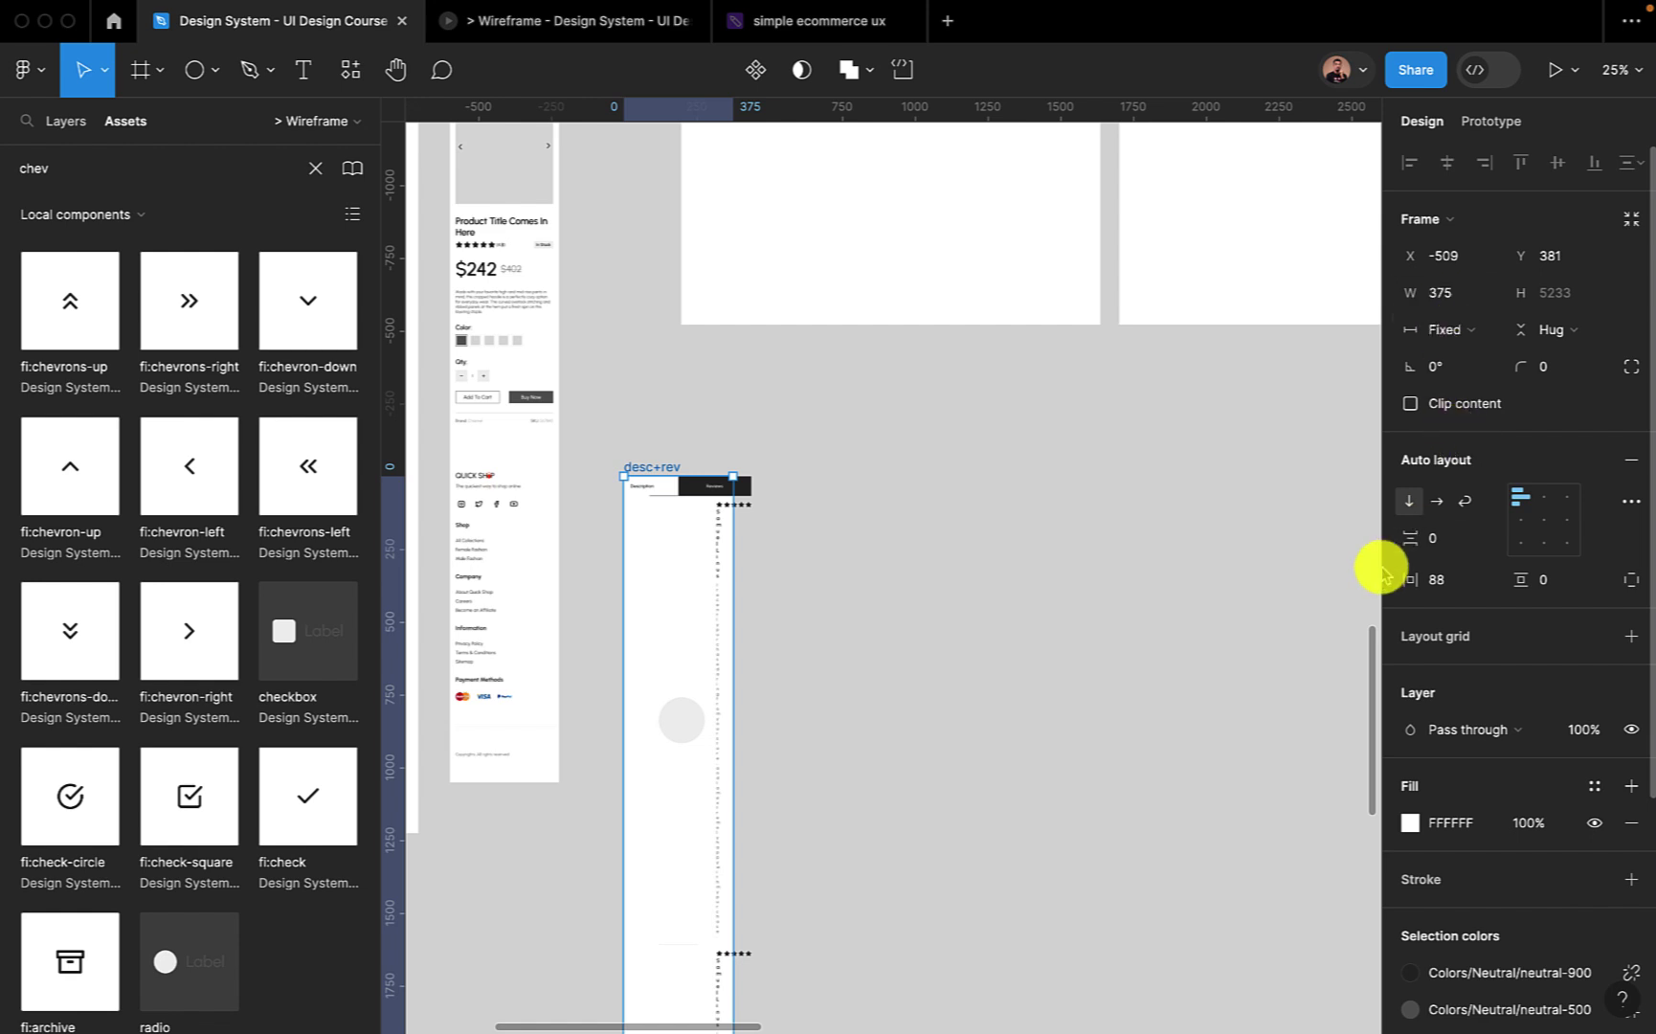
click(1452, 574)
key(Return)
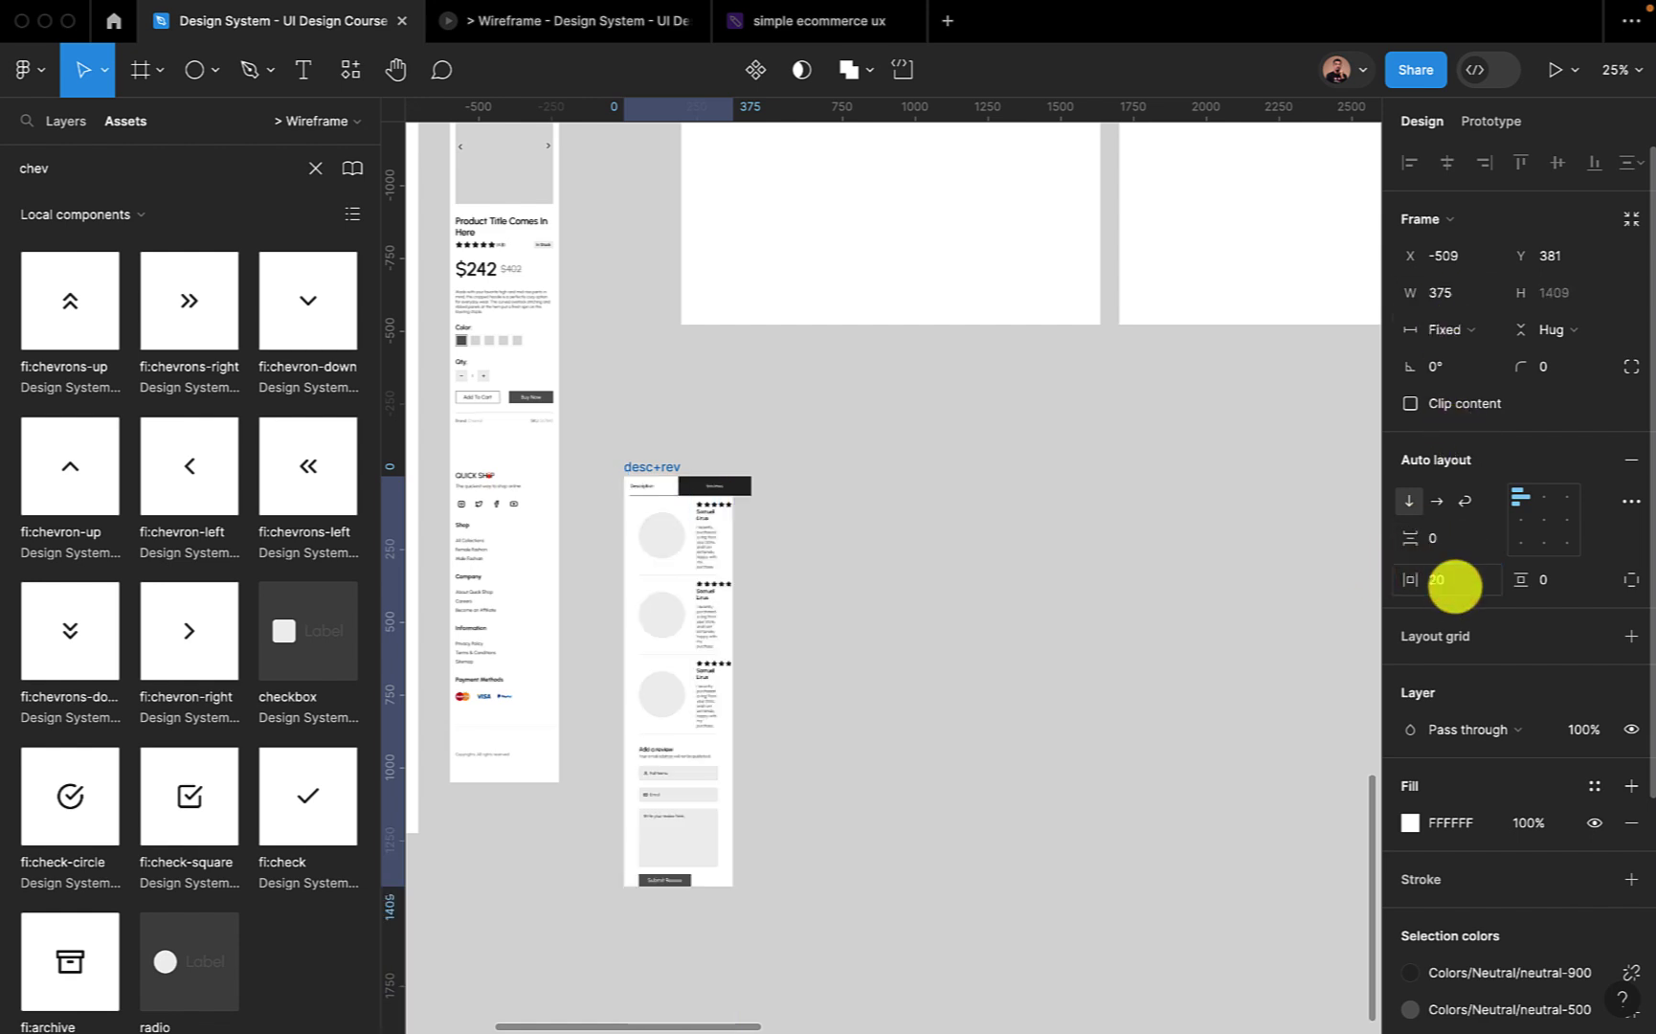
Make the Description tab hug its label, with 20 horizontal padding.
scroll(691, 562, down, 2)
scroll(691, 562, left, 2)
scroll(691, 560, up, 4)
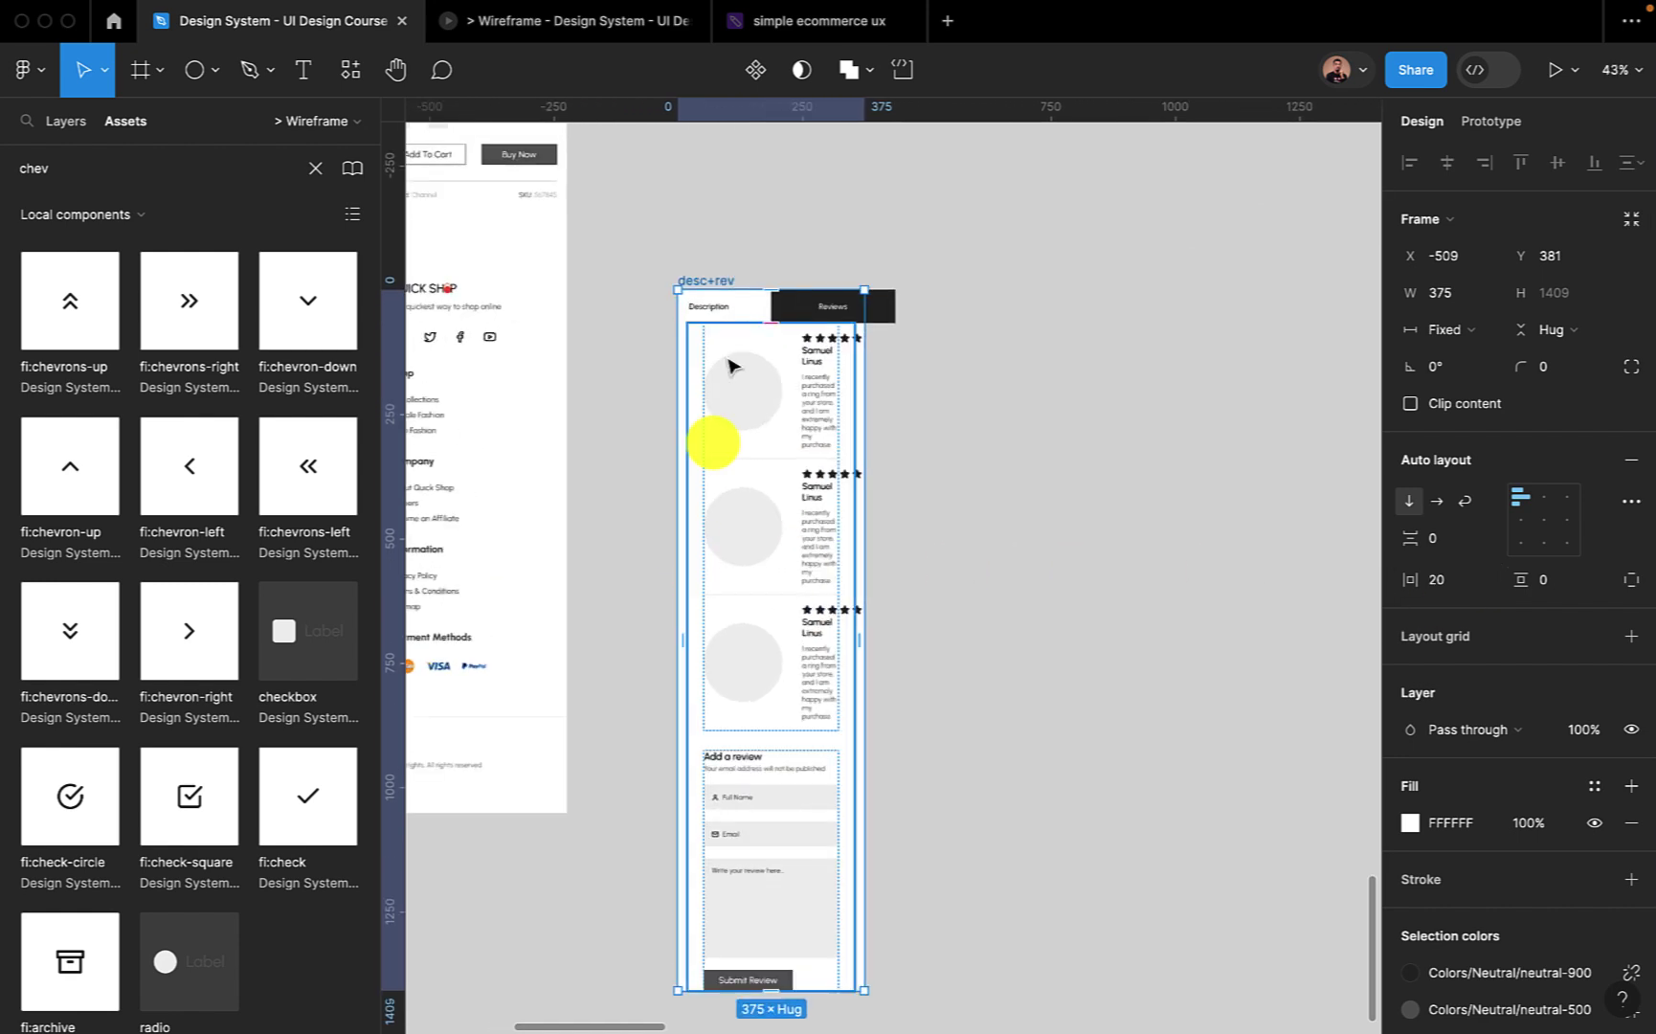
click(732, 311)
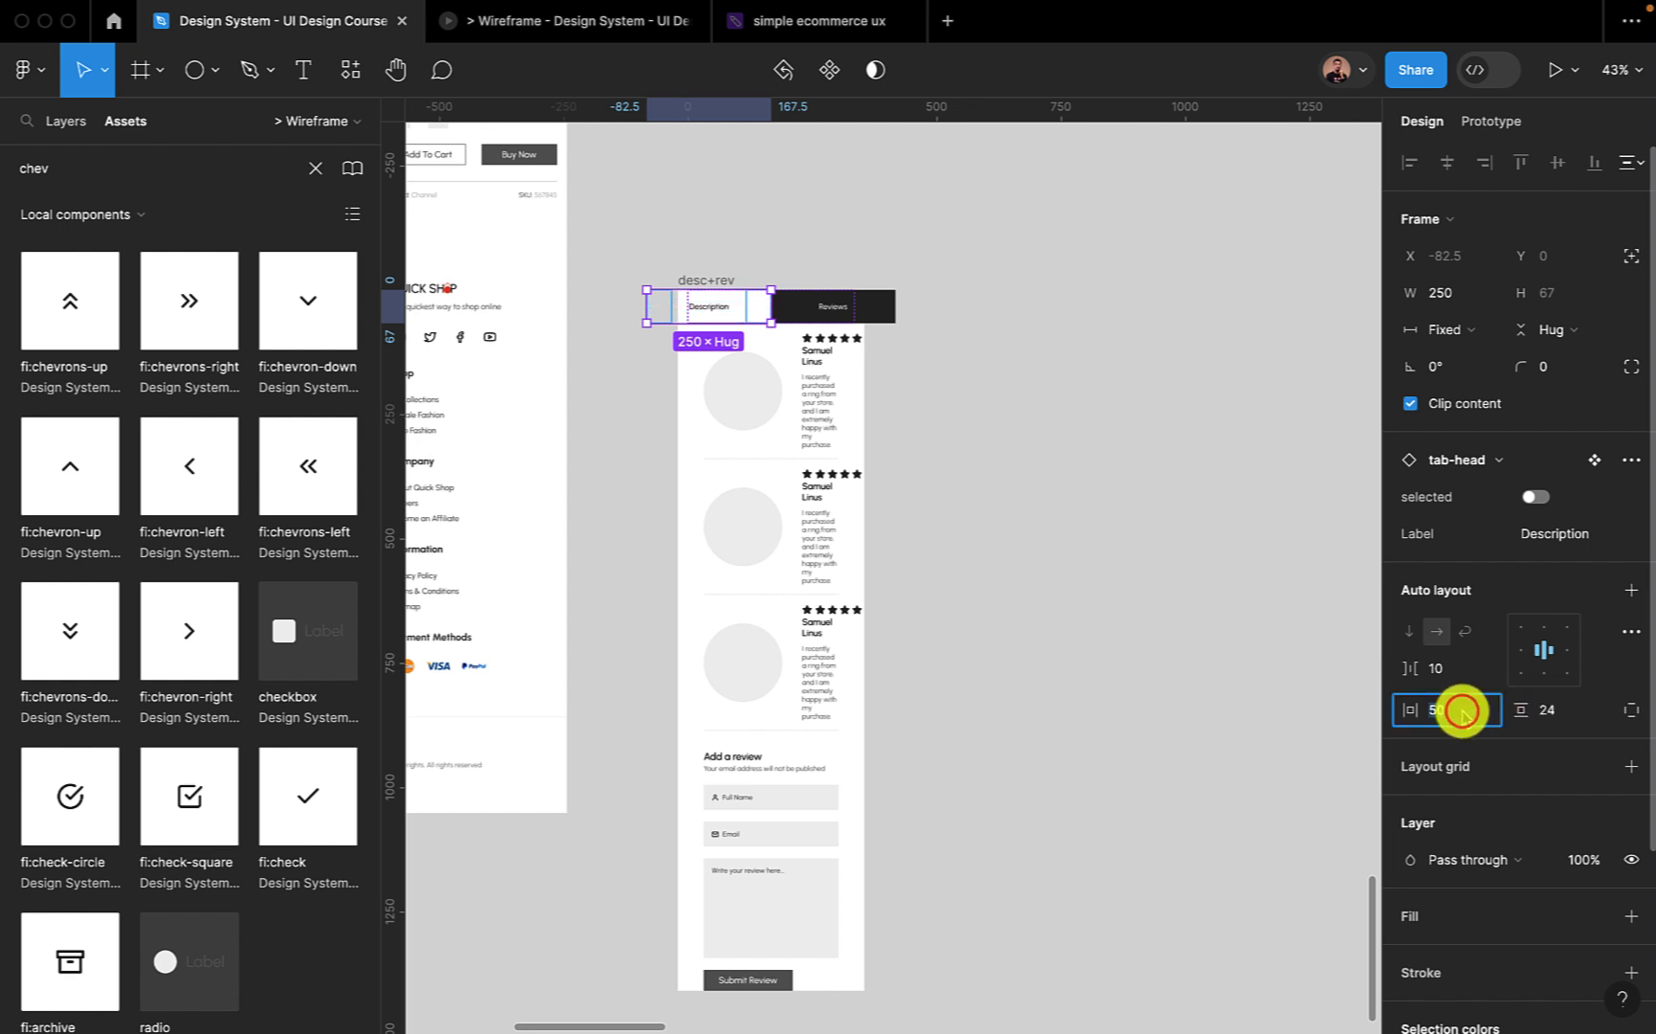
click(1471, 332)
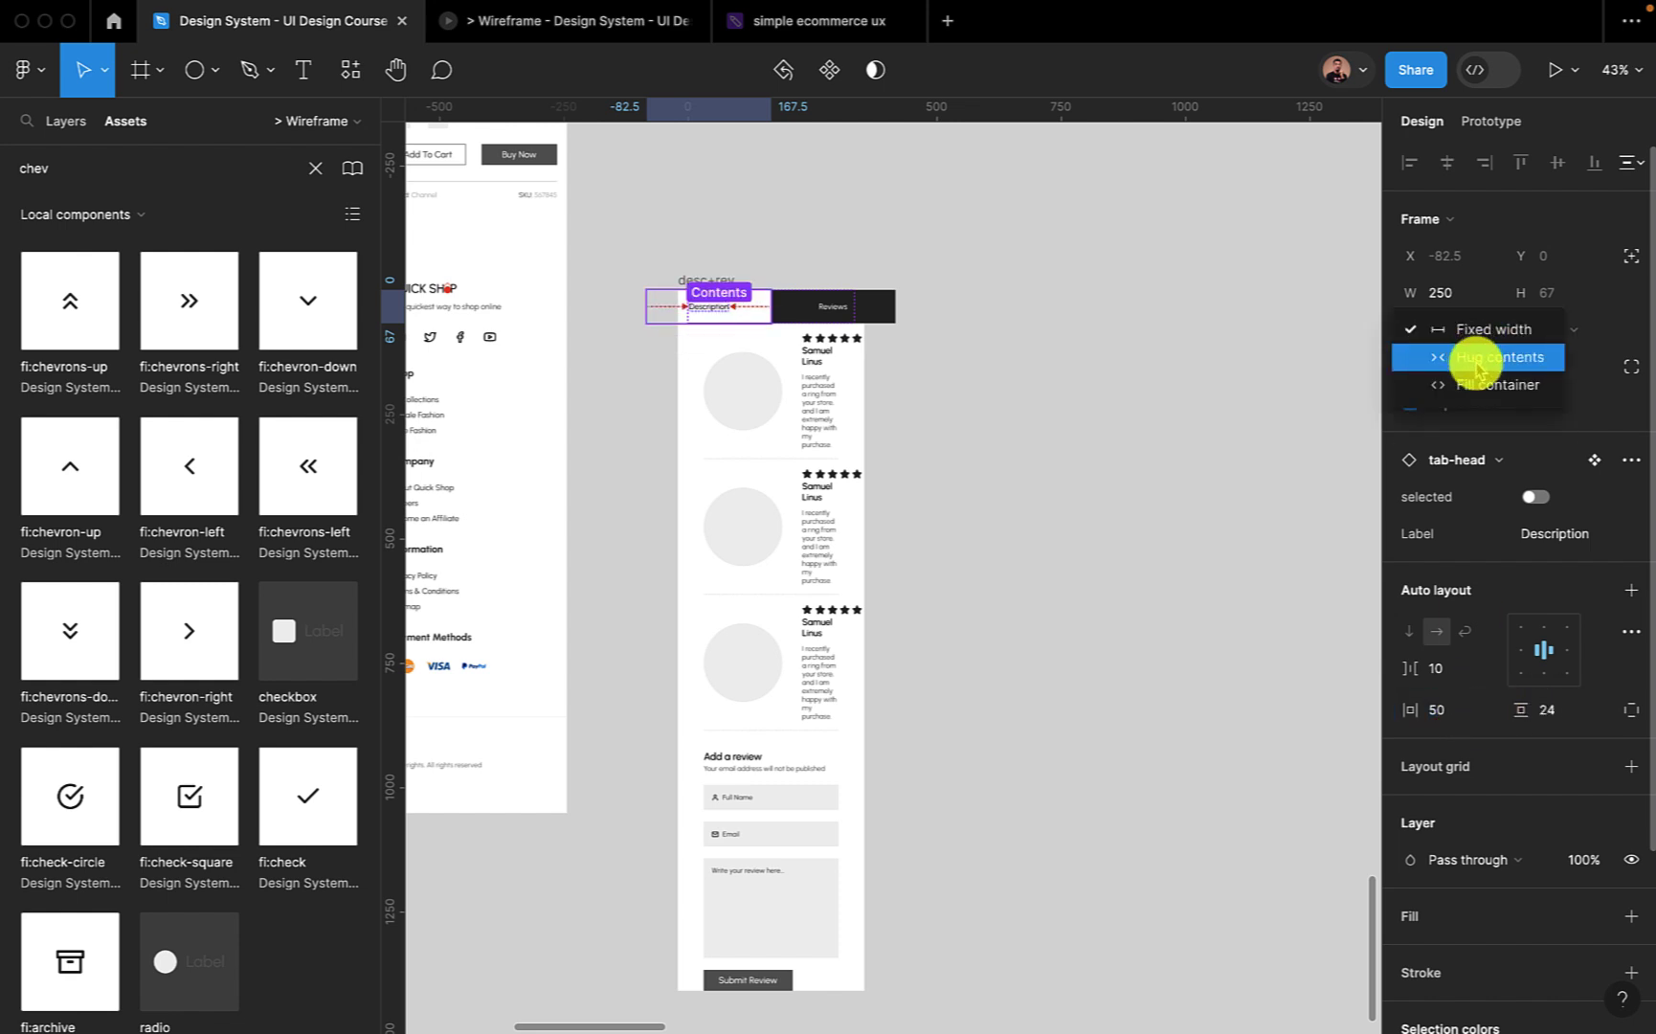
click(1475, 360)
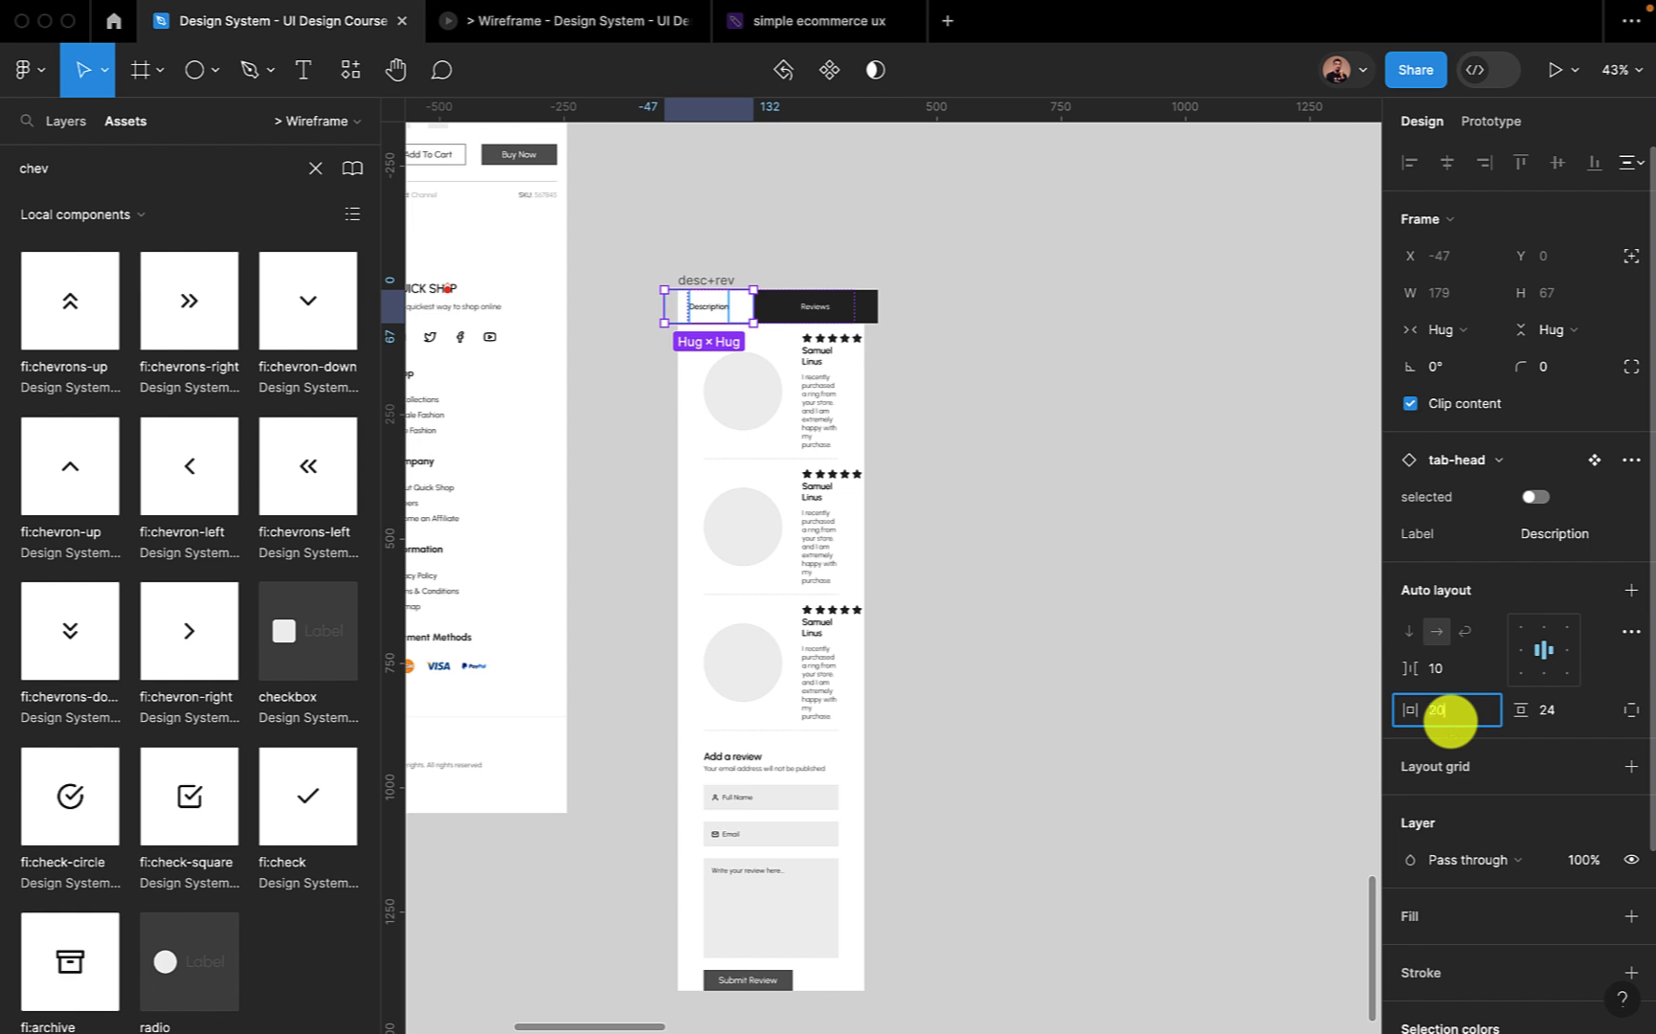
key(Return)
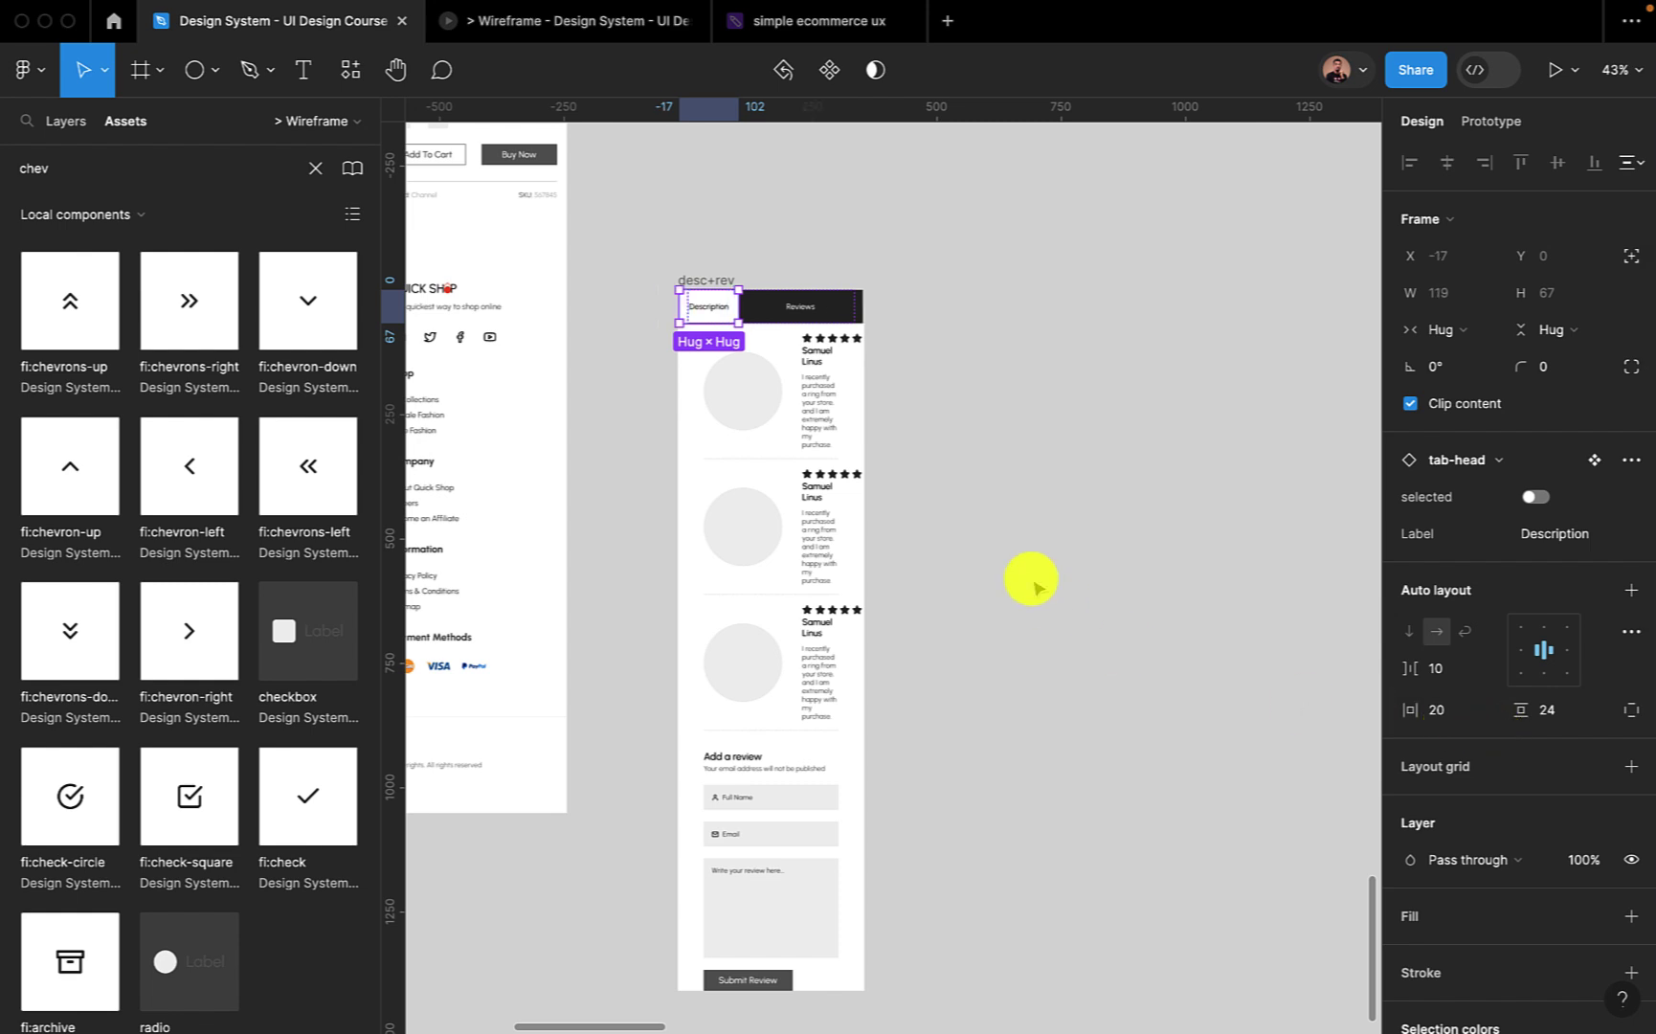
Make the Reviews tab hug its label, with 20 horizontal padding.
click(793, 308)
click(1445, 329)
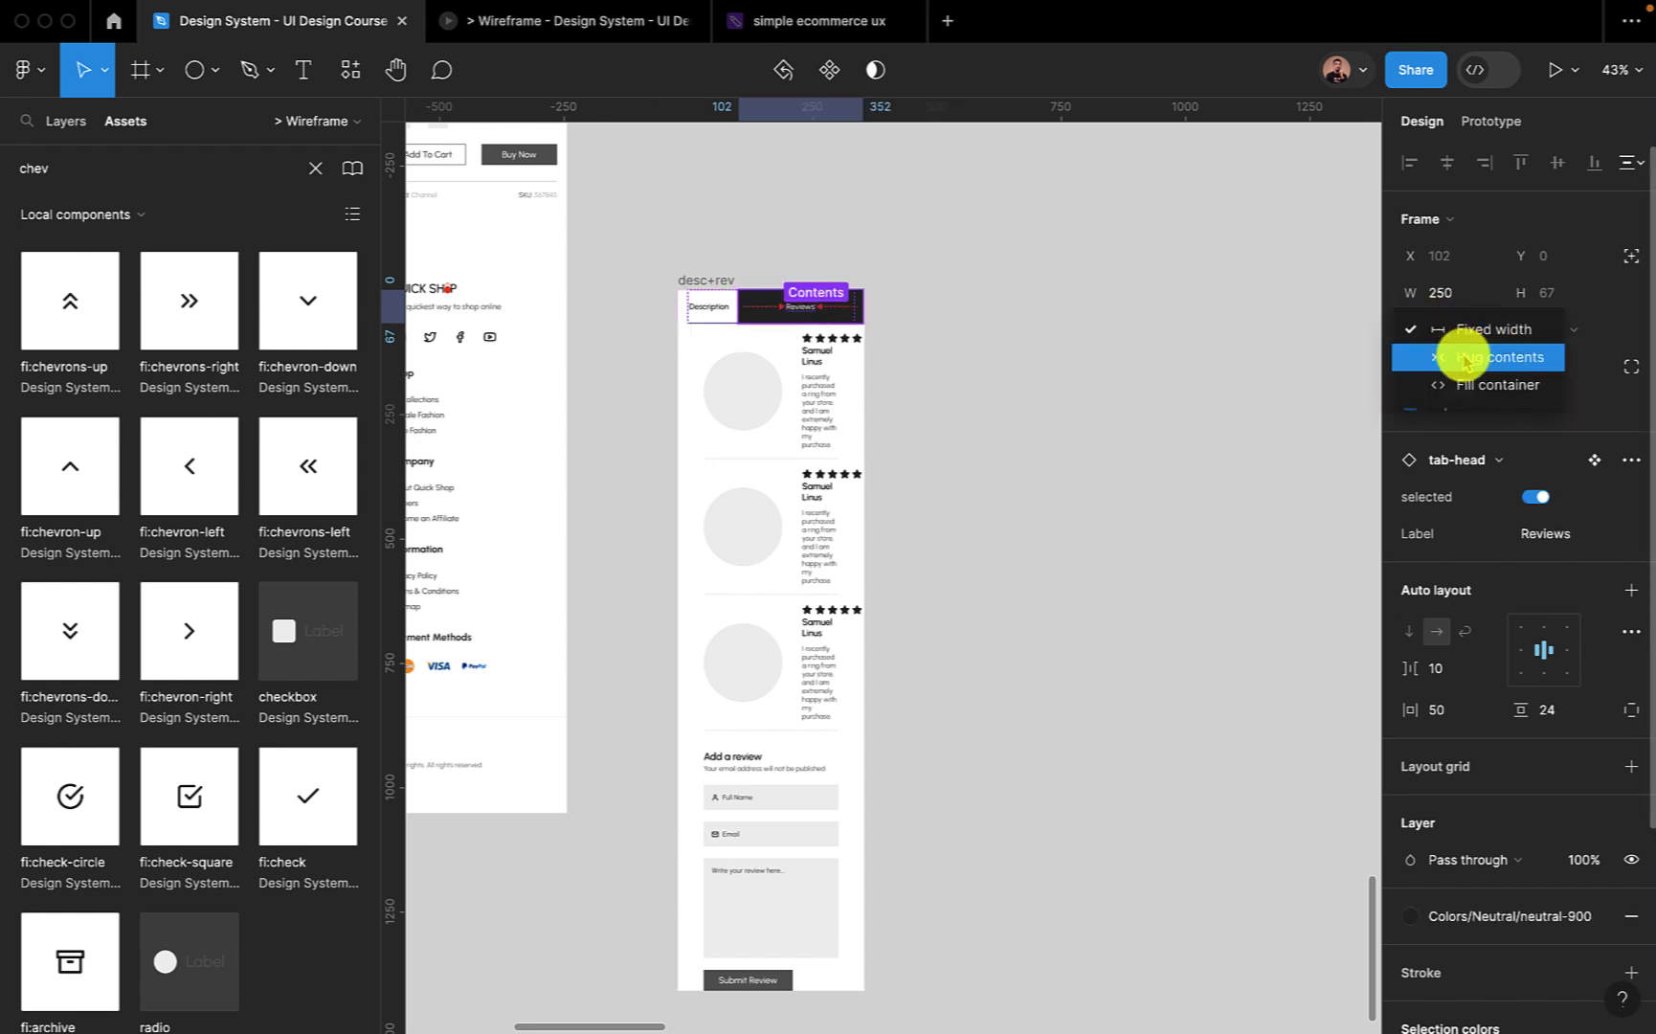
click(1461, 359)
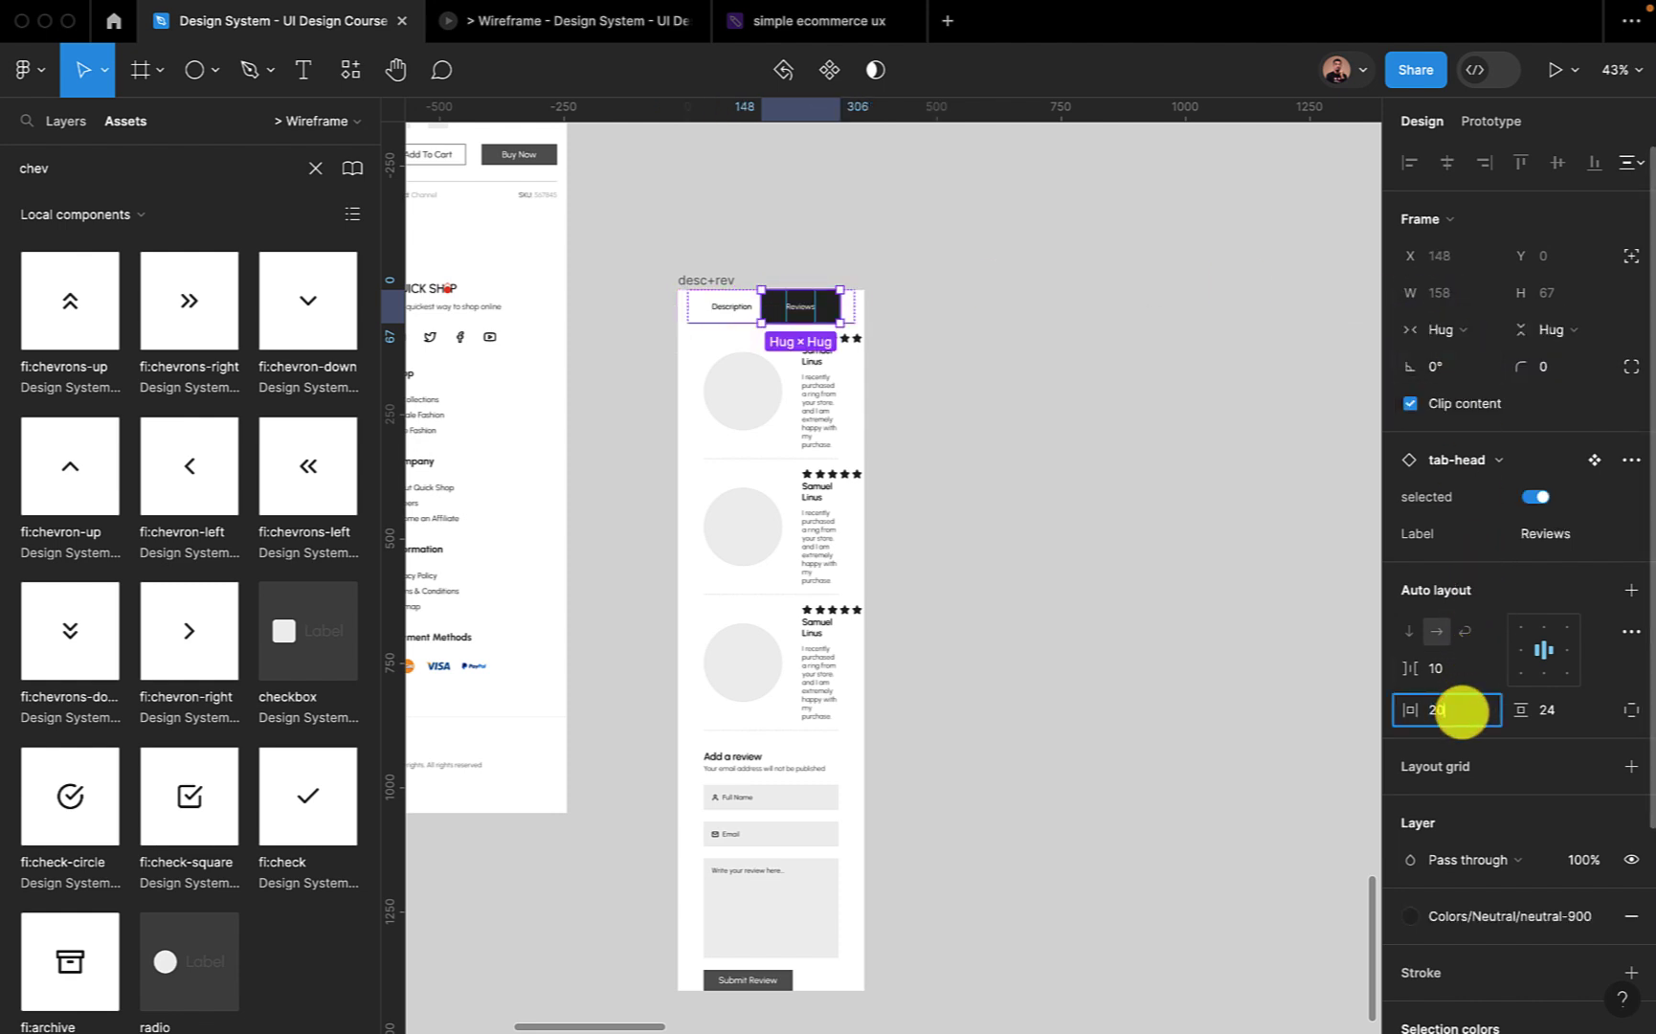
click(1461, 710)
text(20)
key(Return)
click(951, 466)
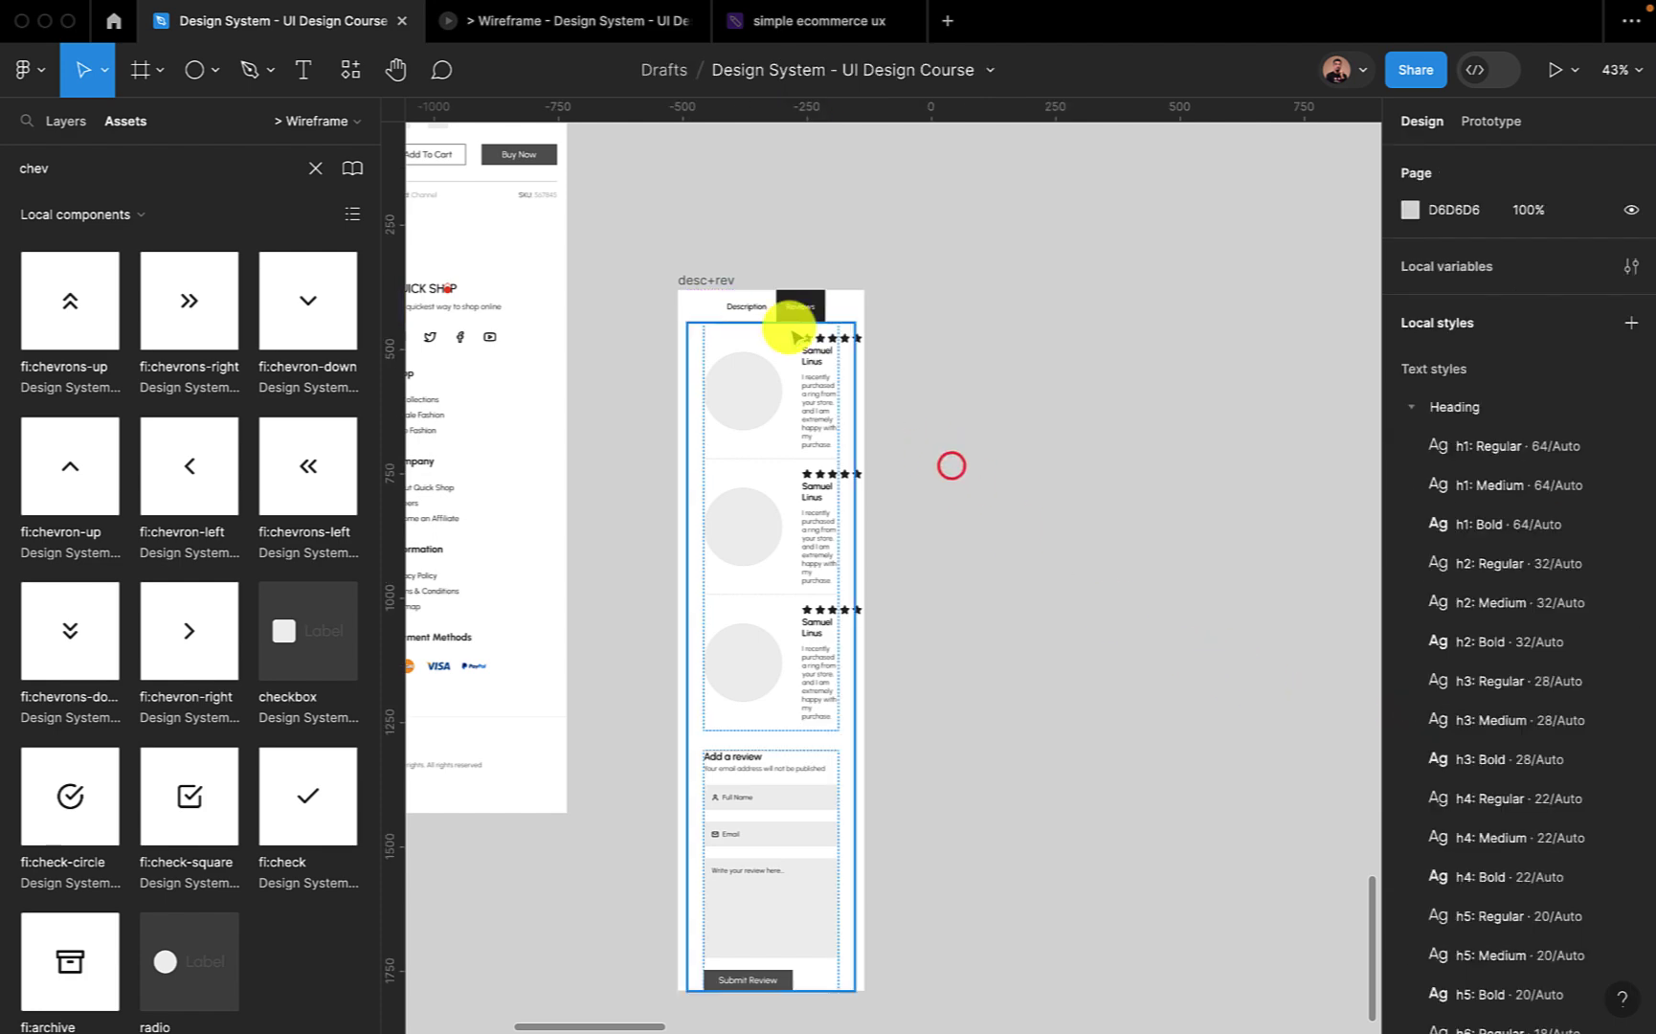
scroll(791, 336, up, 5)
Drill down through the tabs row and reviews list to the first review card.
double_click(664, 308)
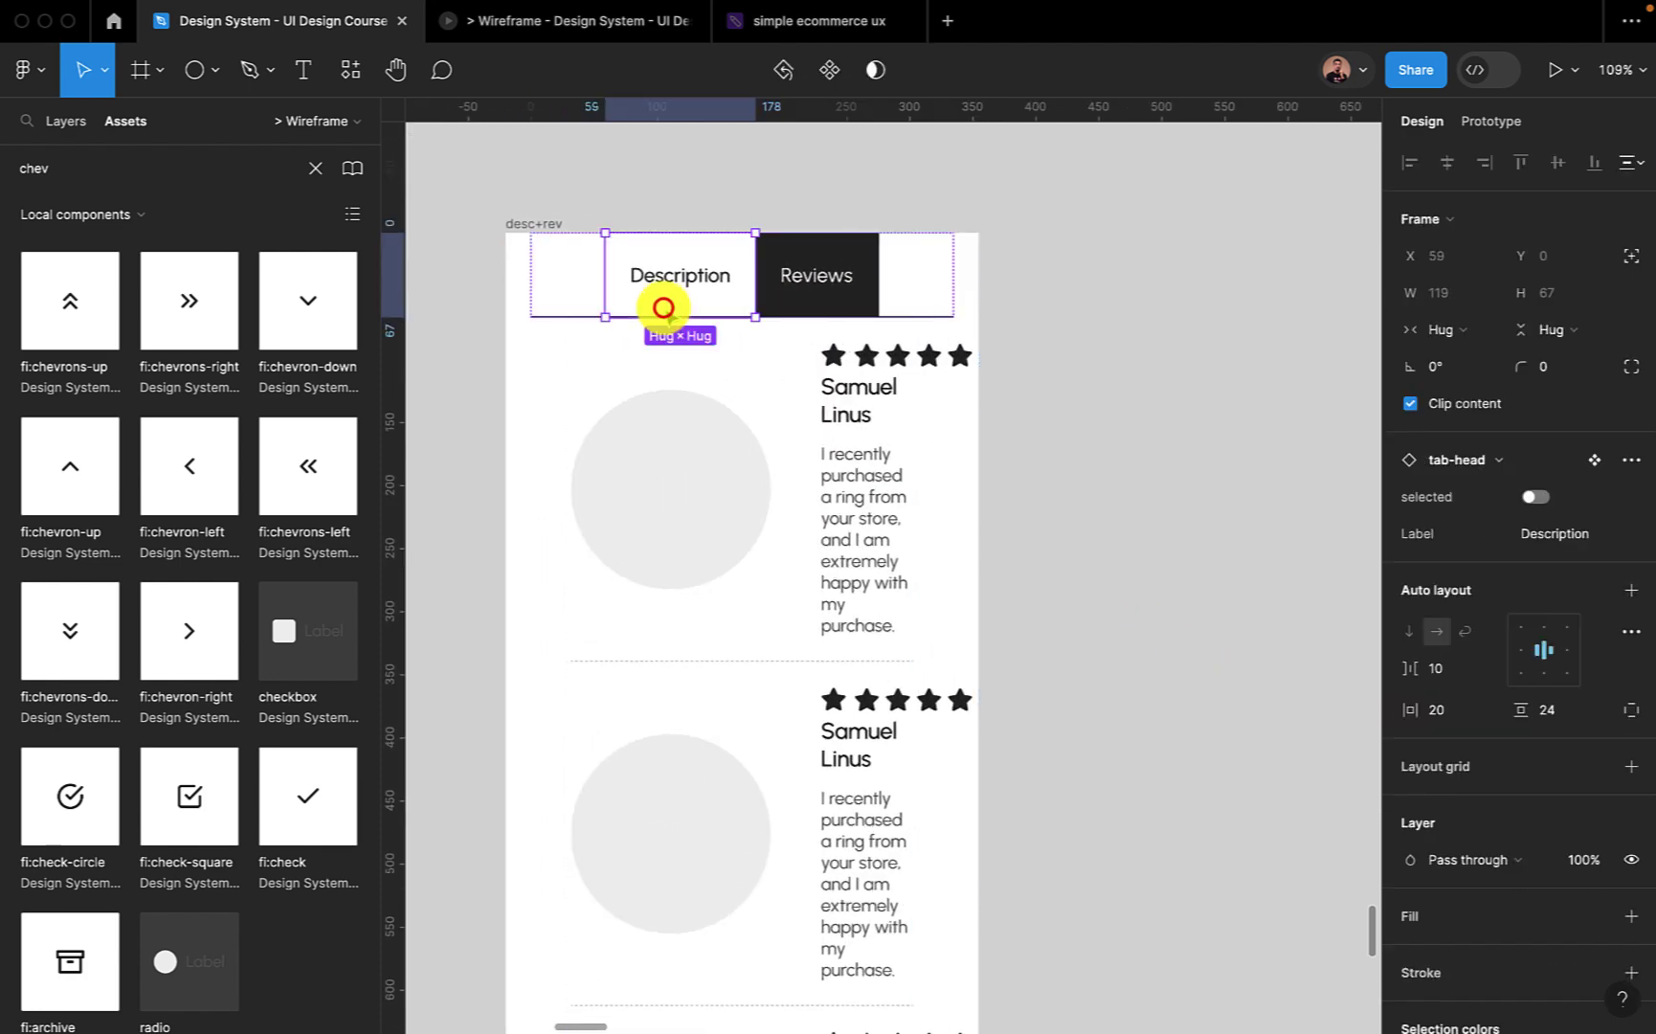
click(1010, 307)
click(916, 292)
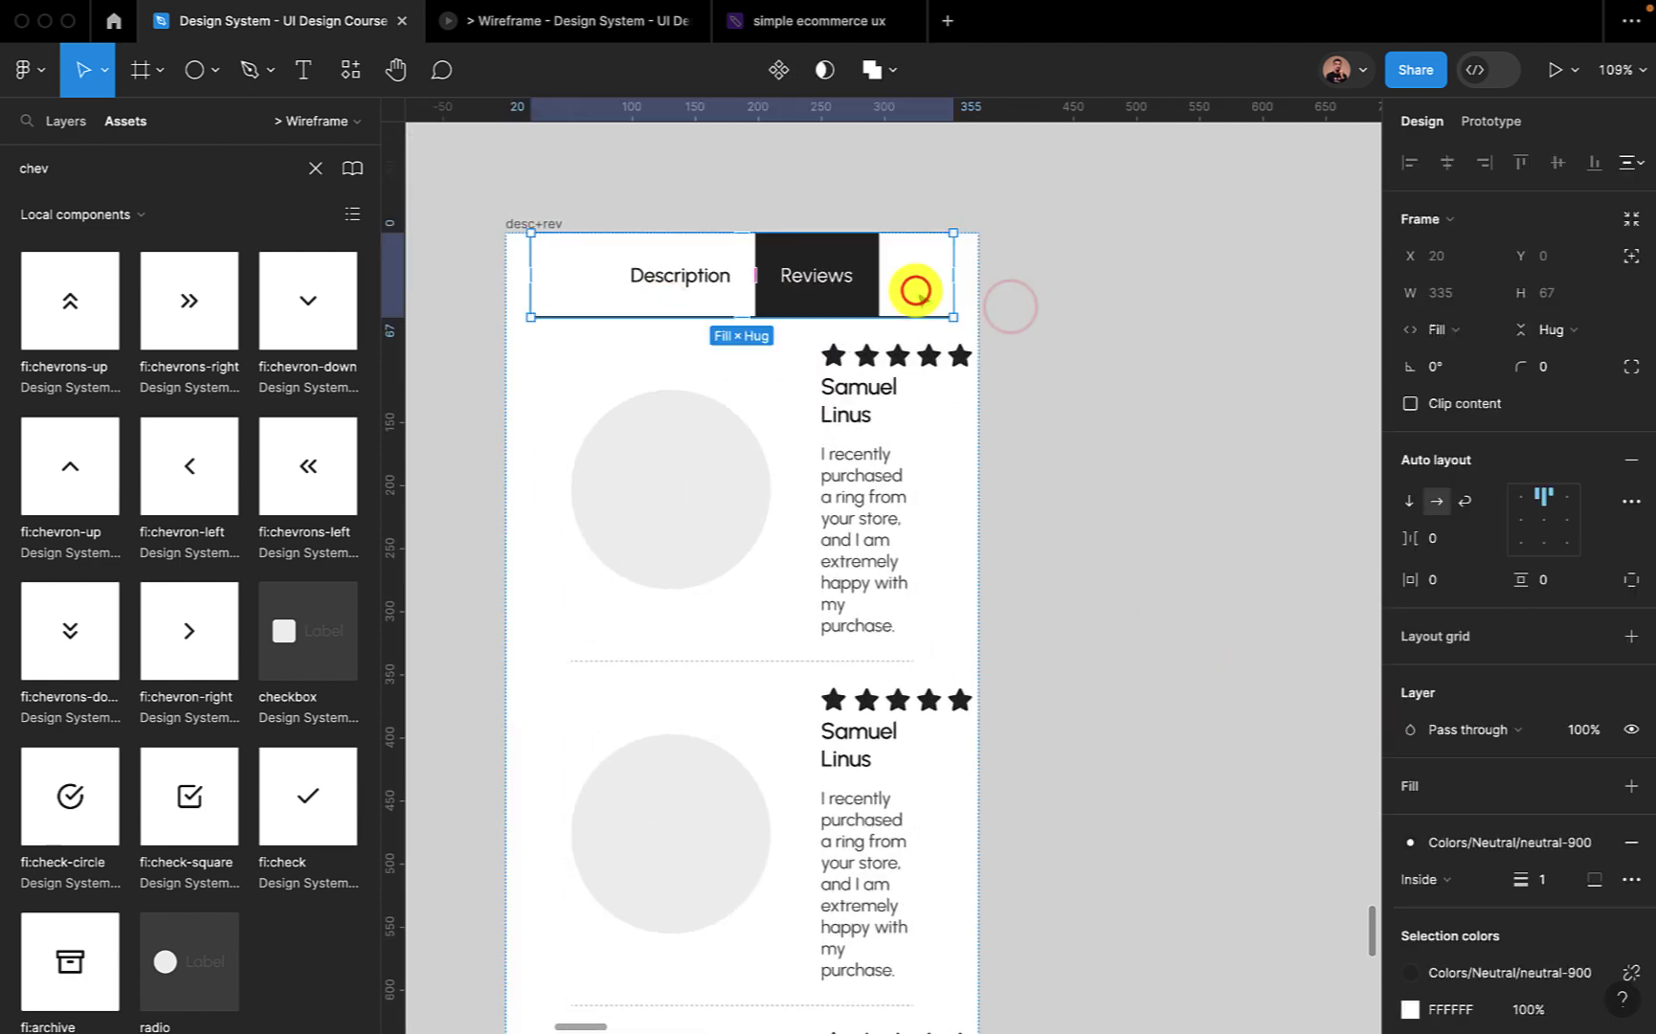
scroll(916, 292, down, 3)
click(850, 496)
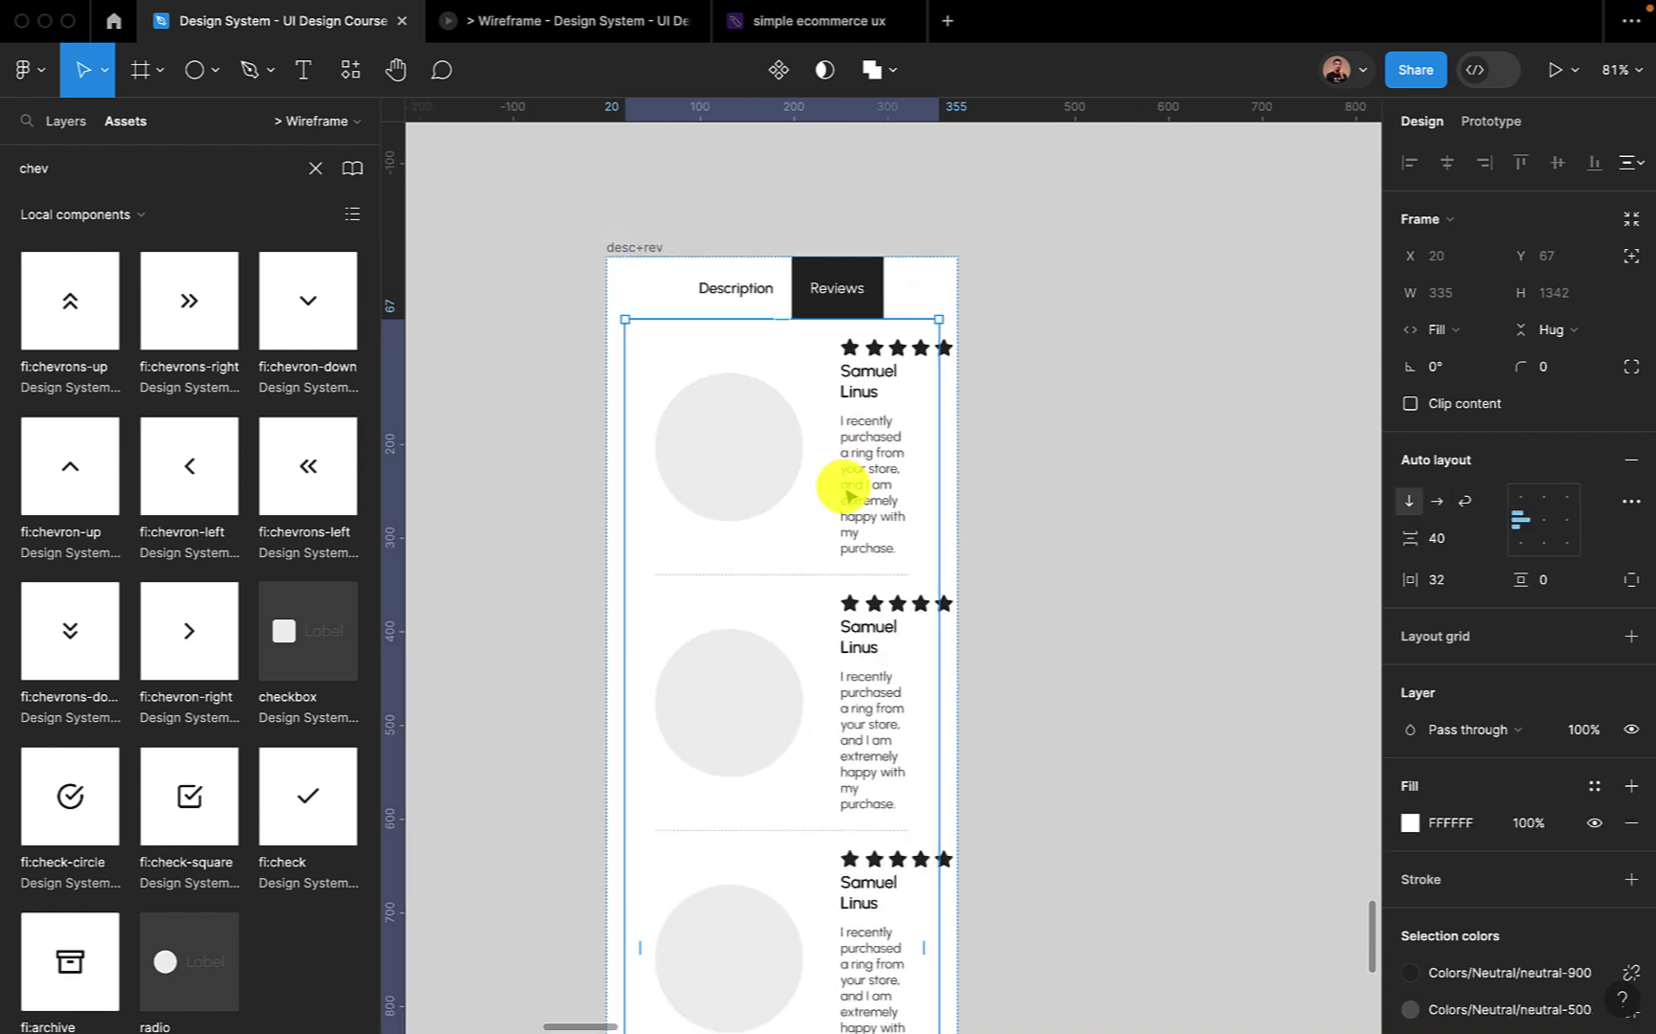
click(751, 473)
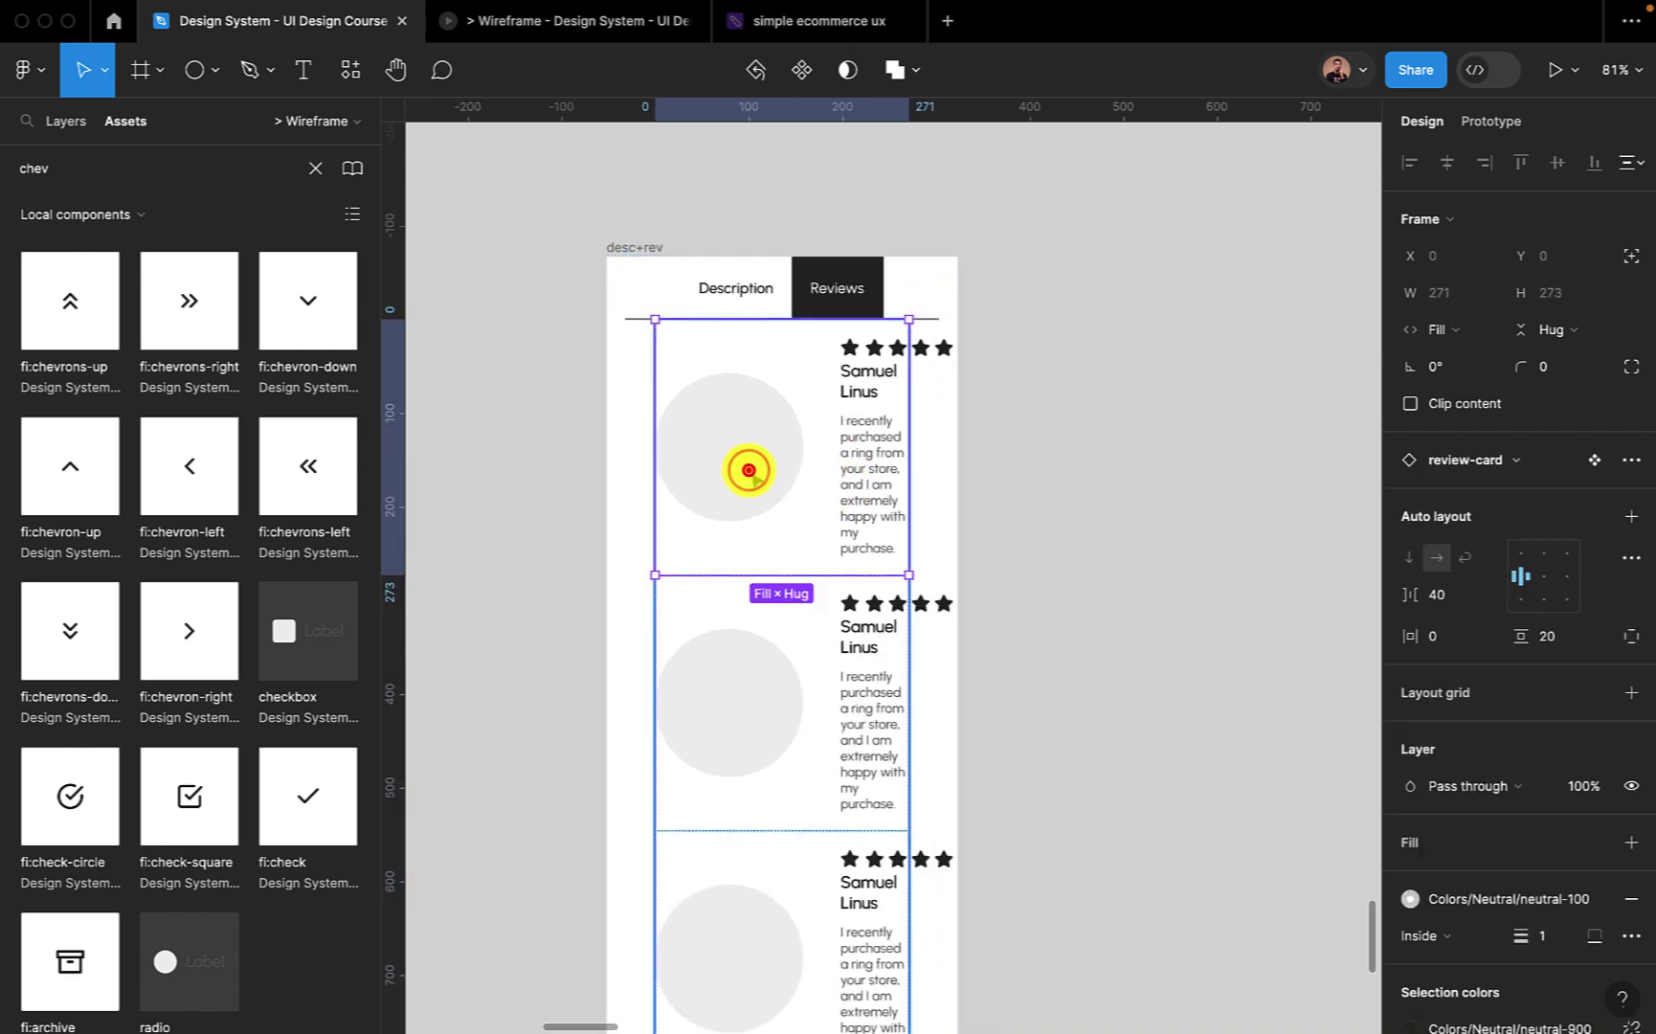
click(748, 470)
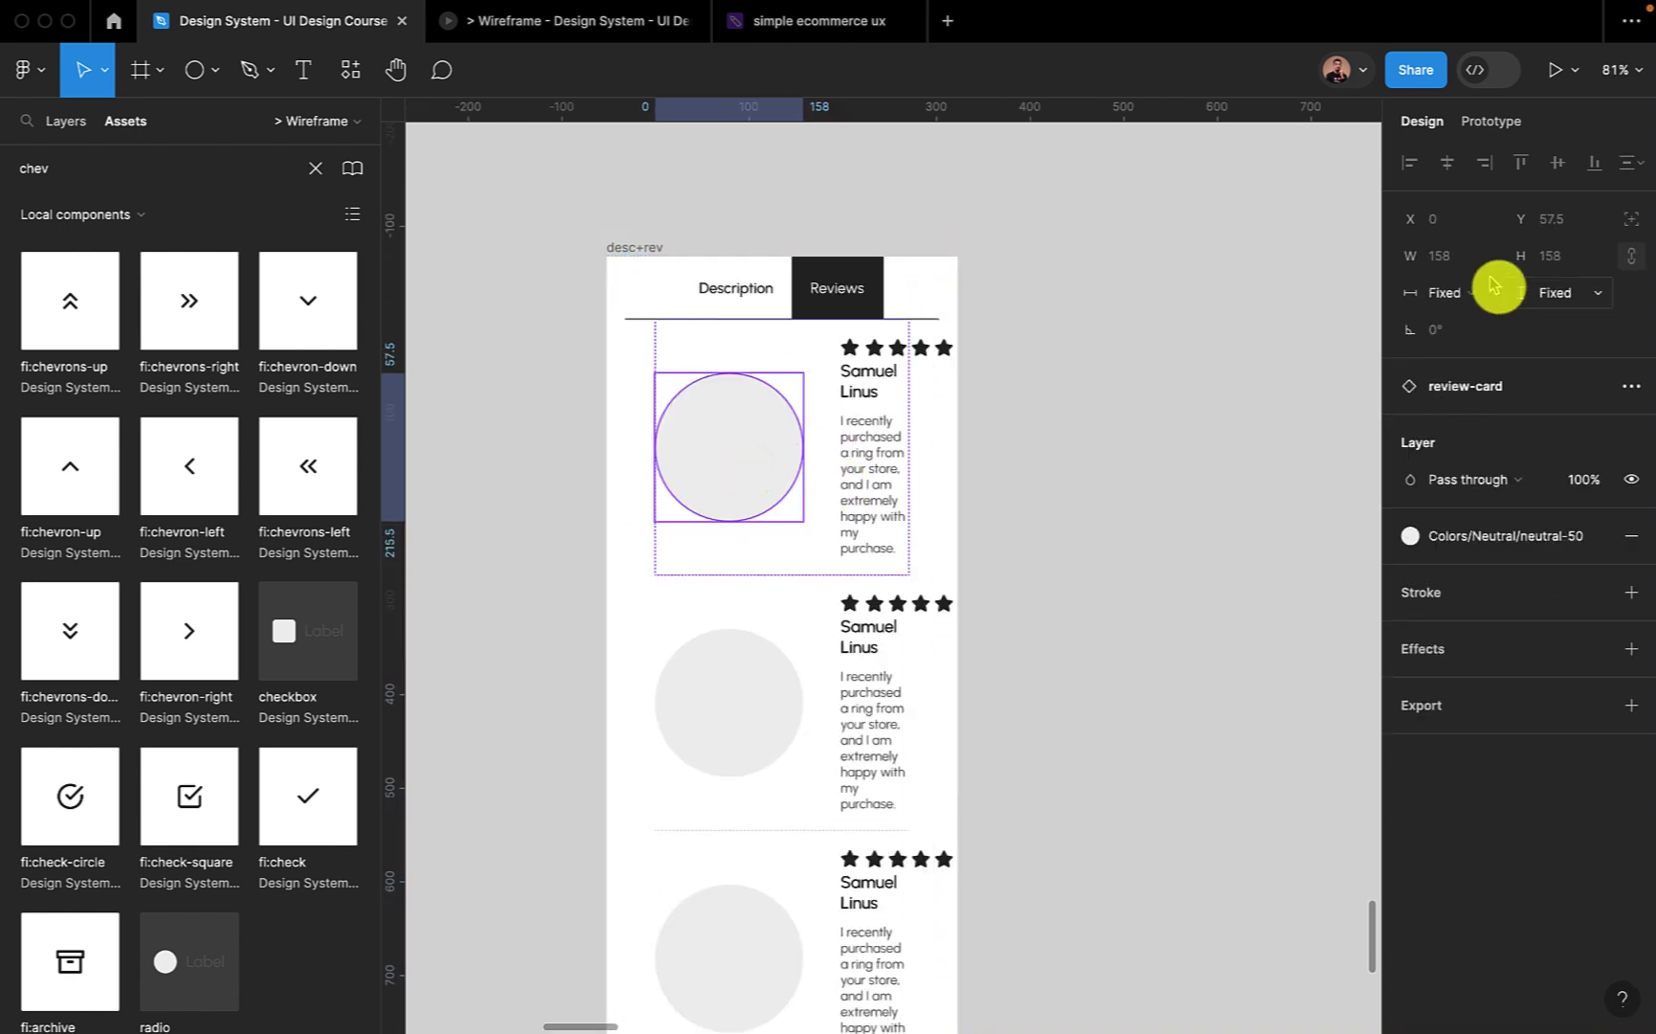
click(1183, 484)
scroll(910, 576, down, 5)
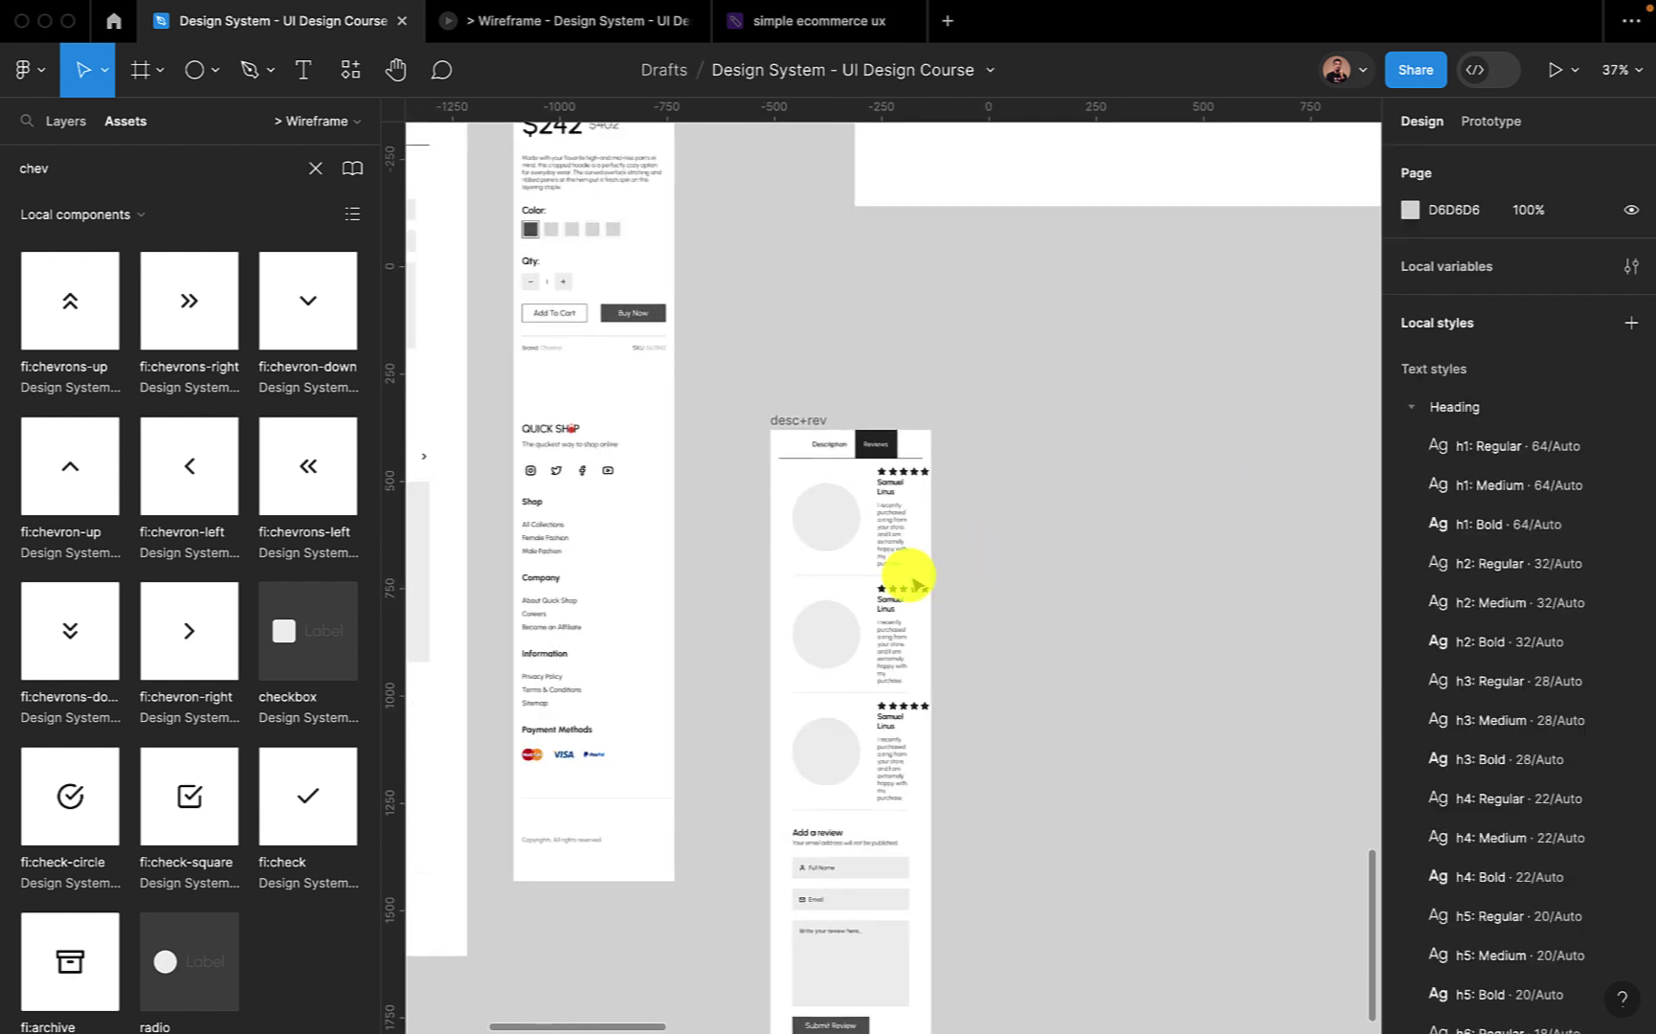
click(865, 515)
click(861, 511)
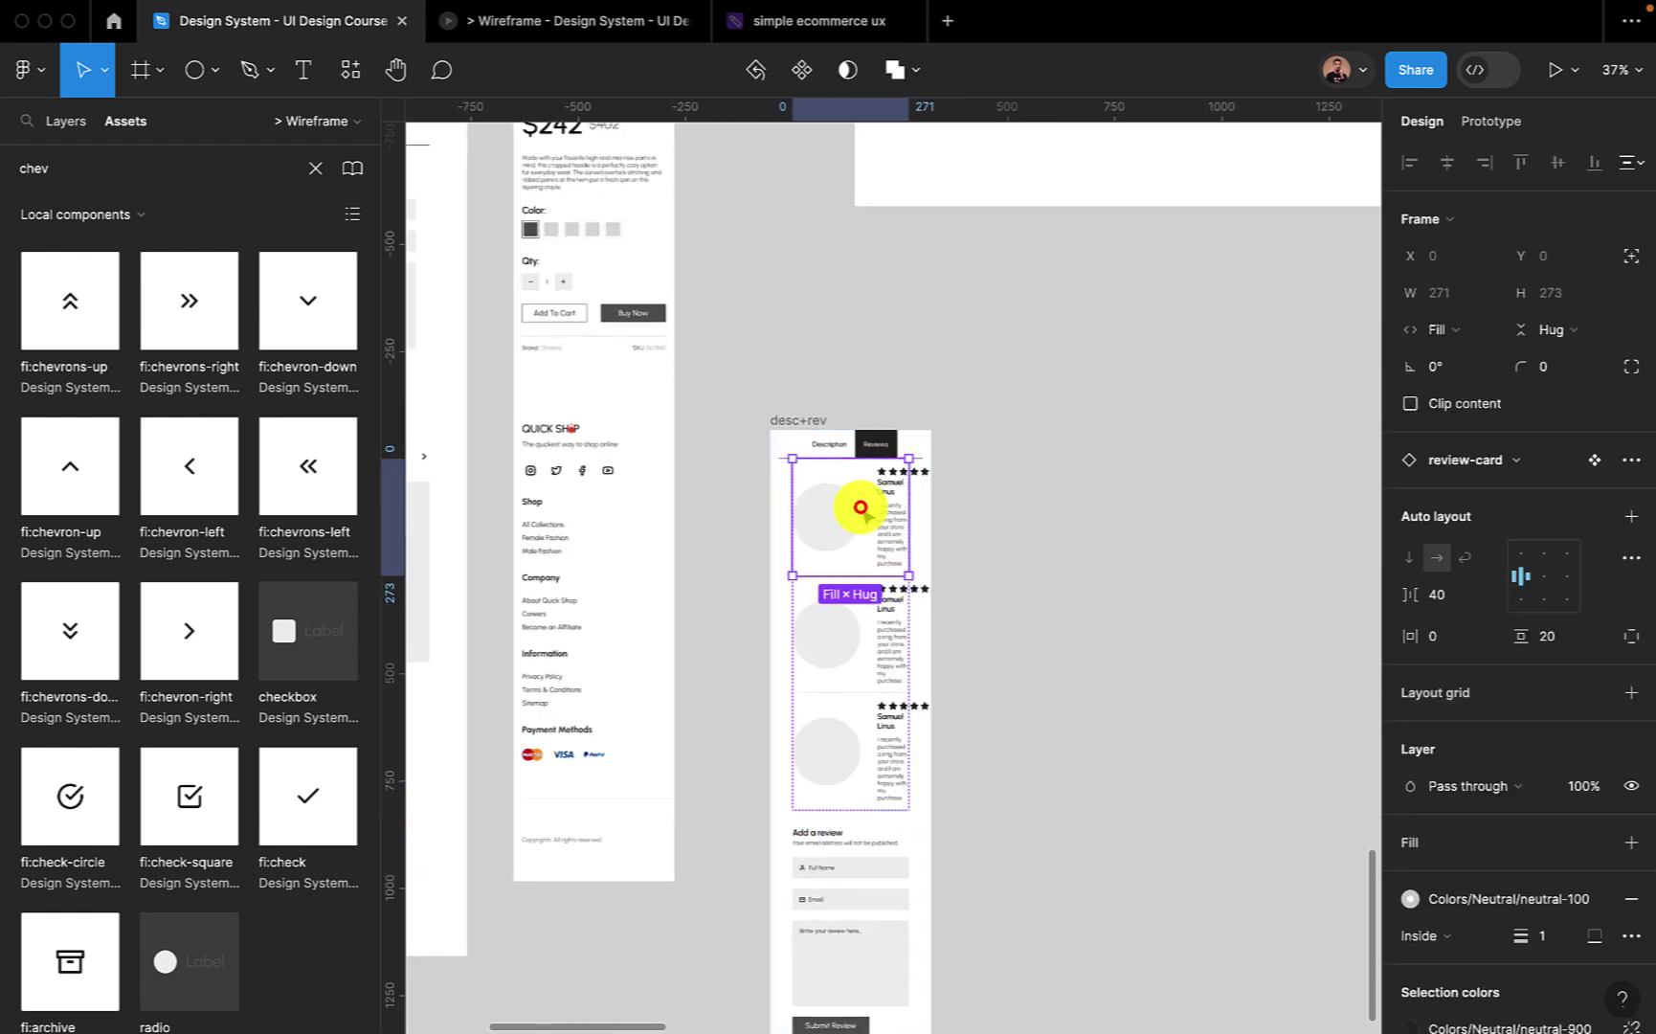
Reset all changes on the first review card to restore its original content.
right_click(866, 517)
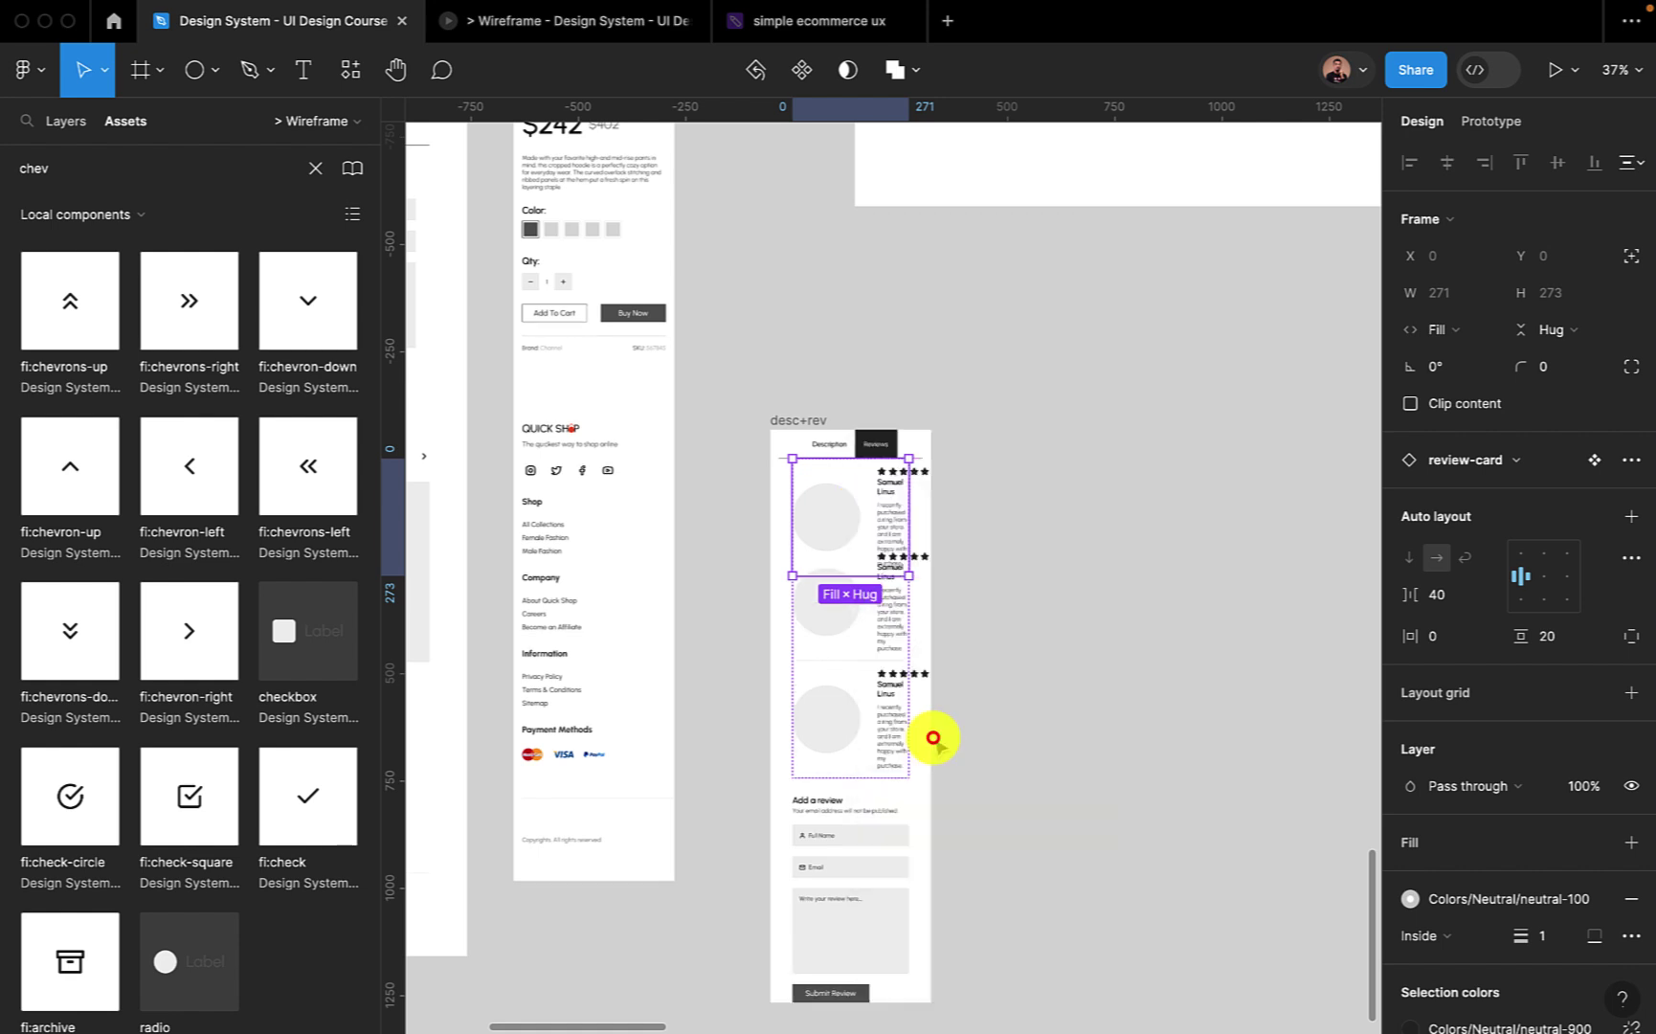
click(829, 537)
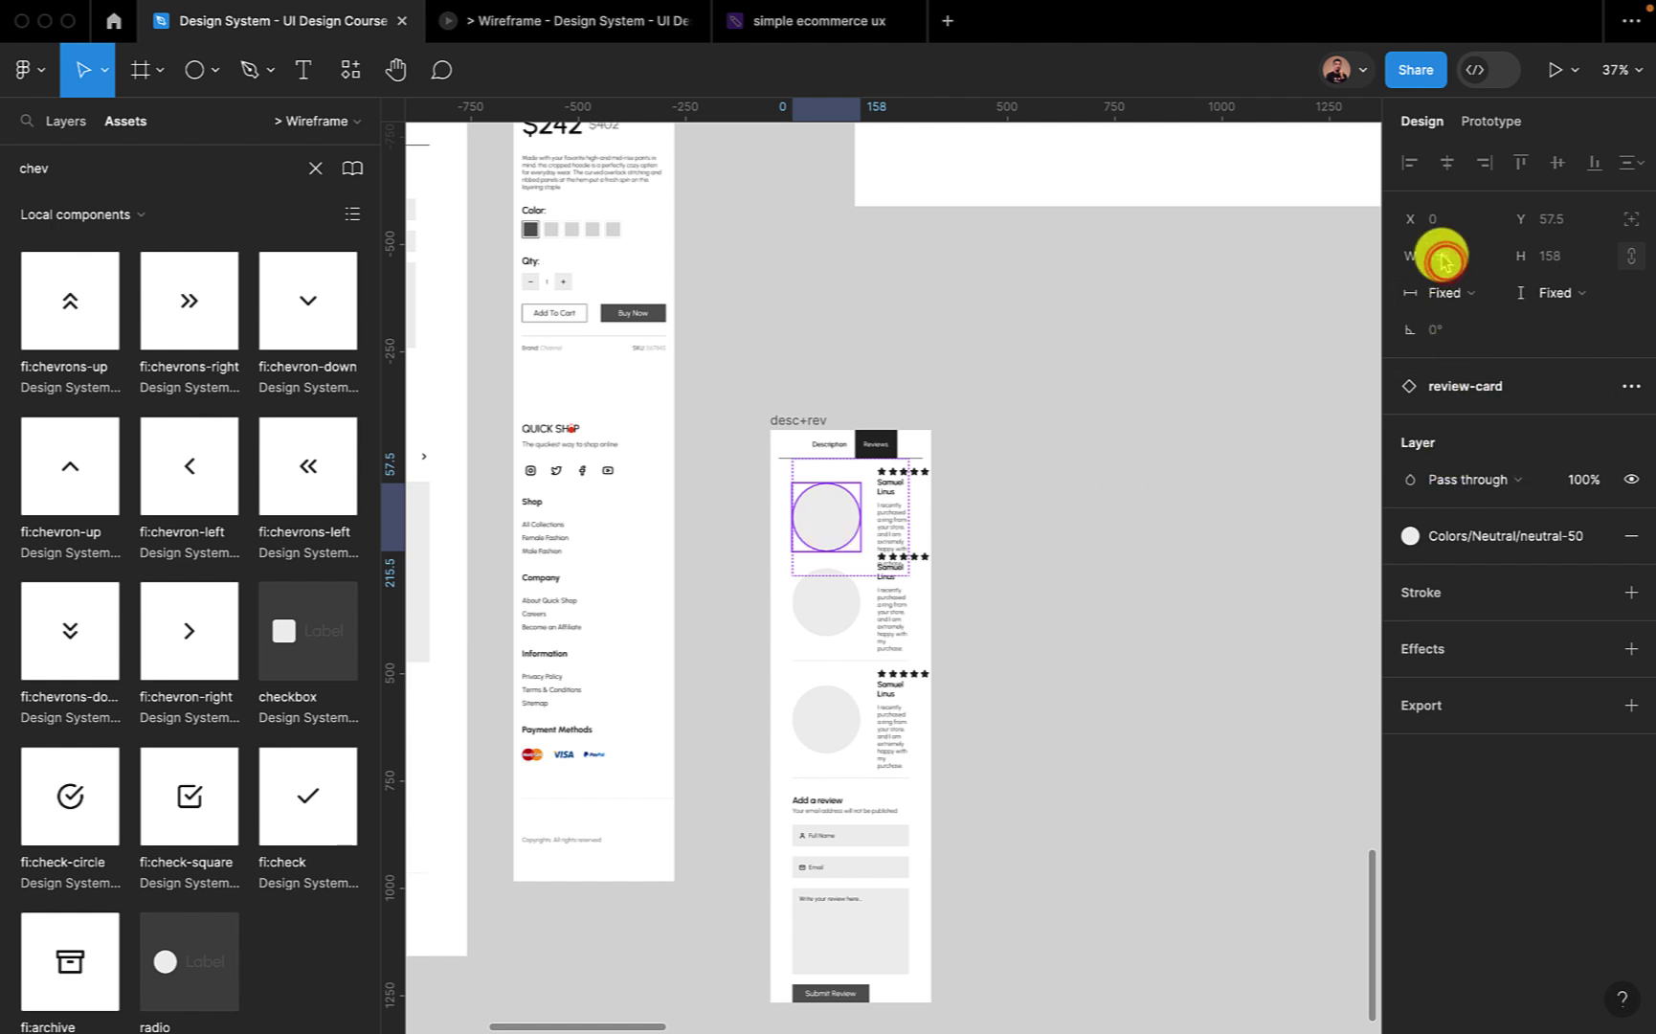
scroll(794, 519, up, 5)
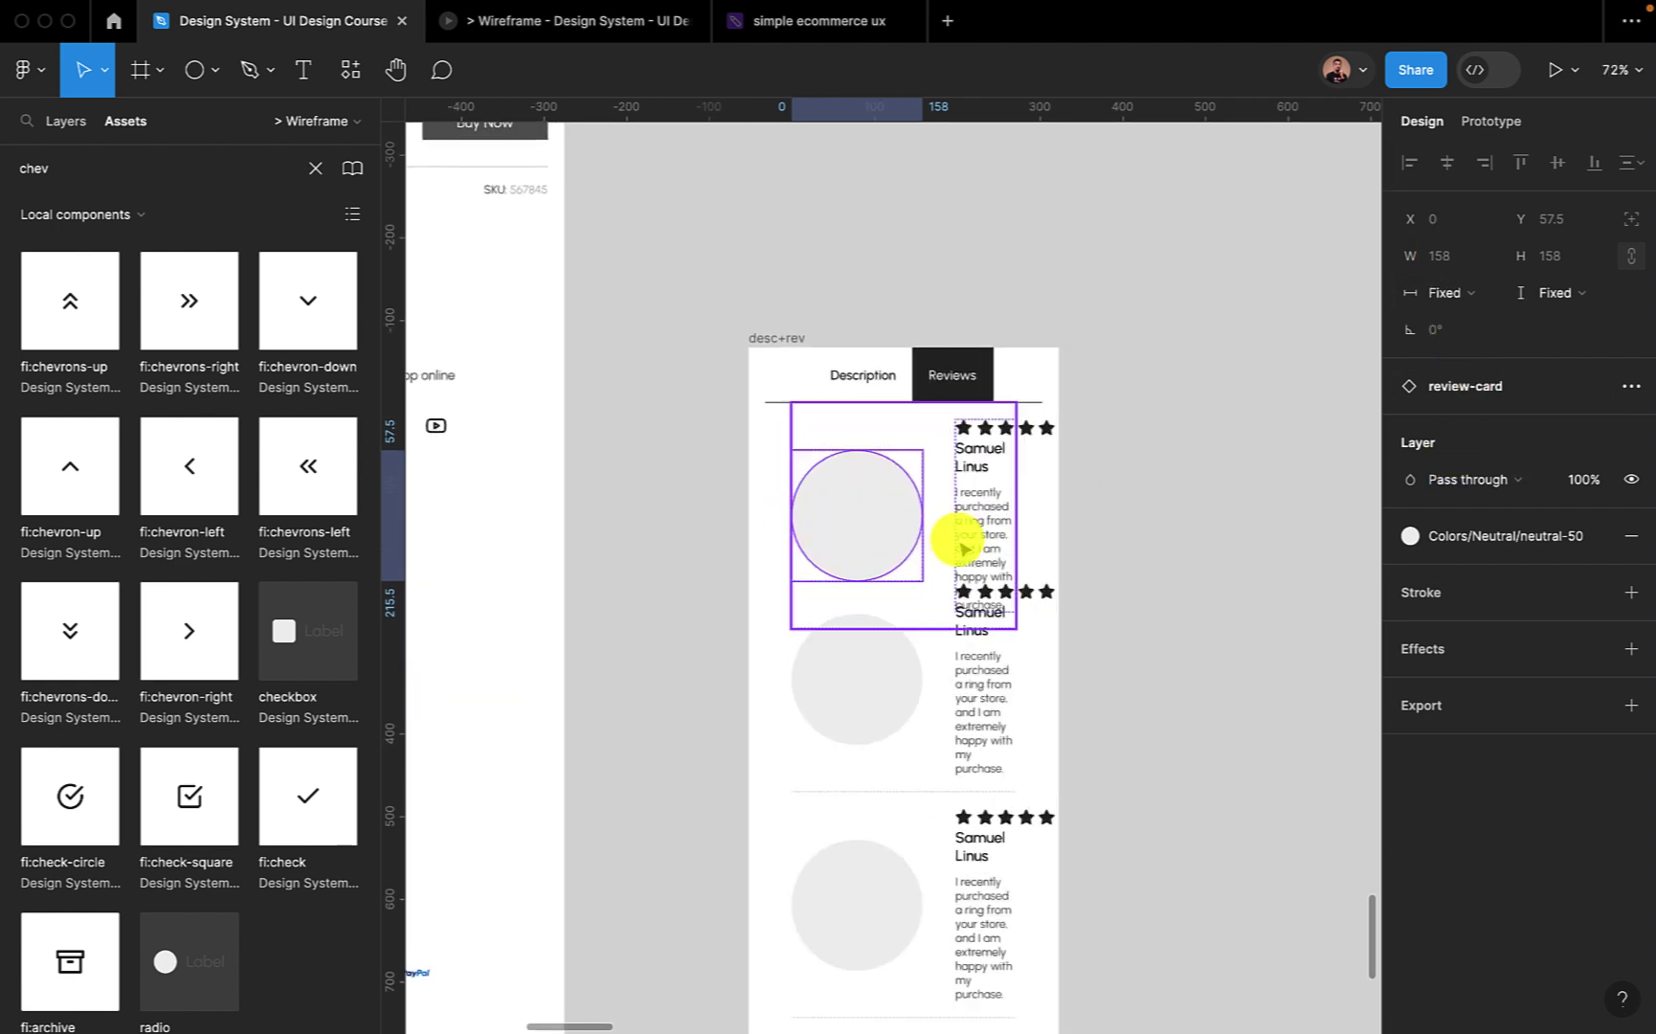
key(Escape)
click(970, 752)
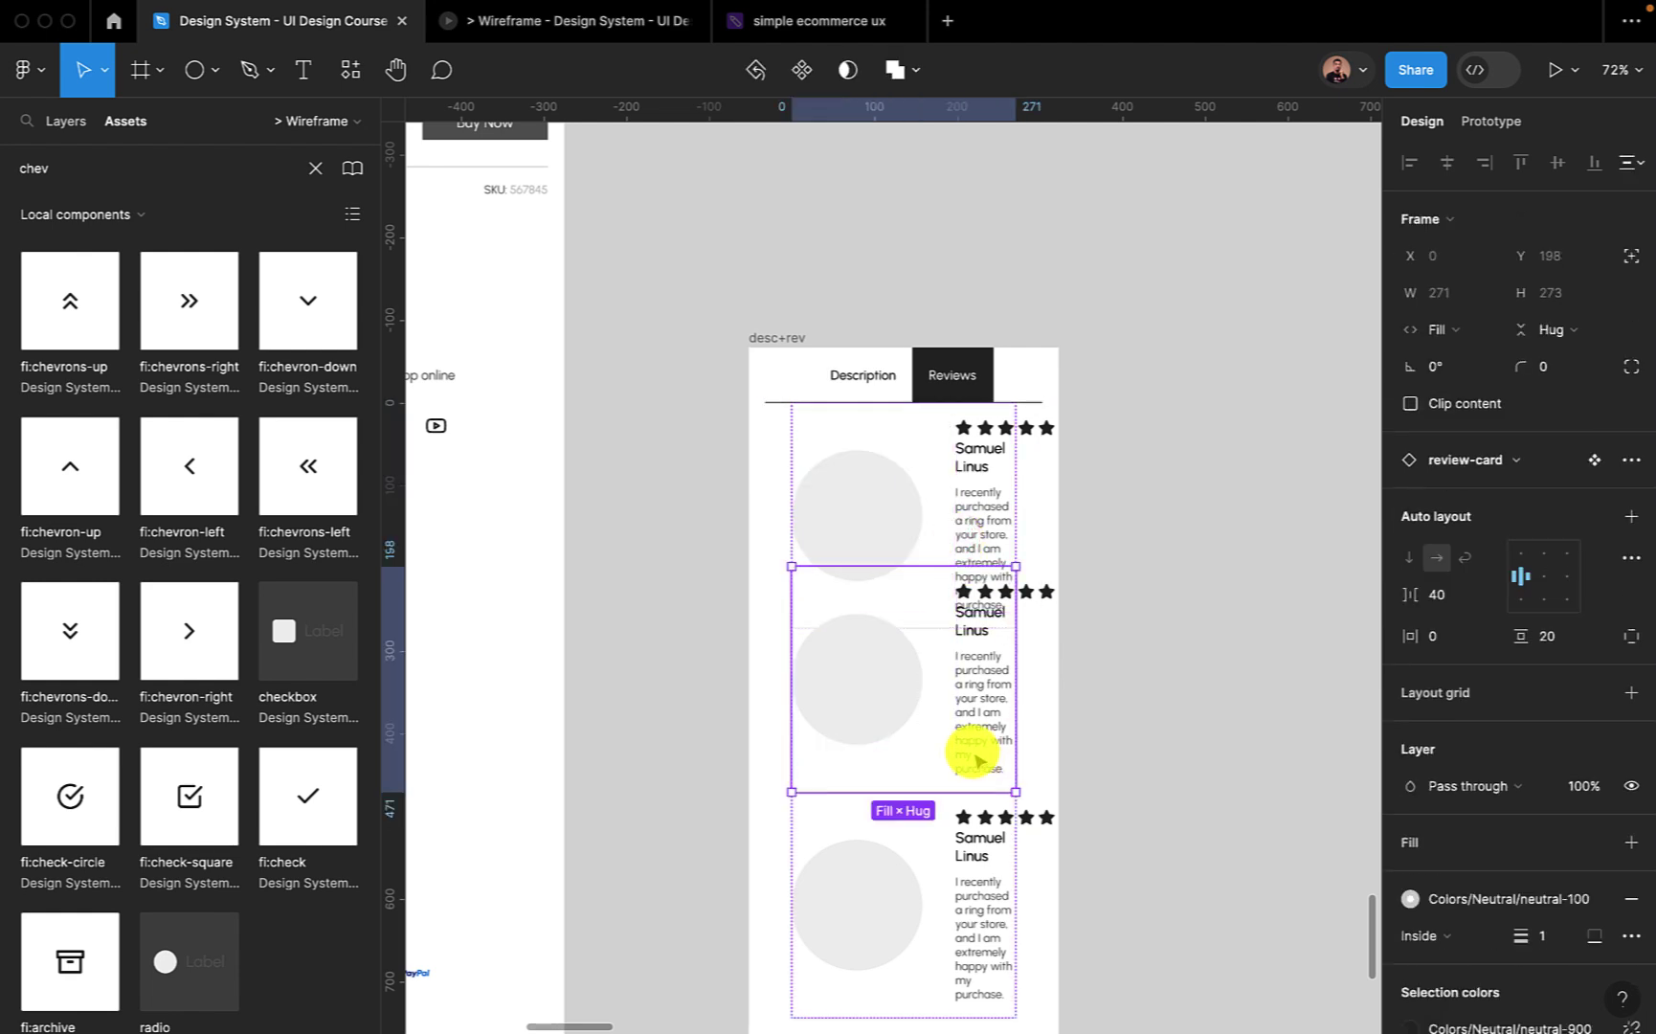
click(933, 446)
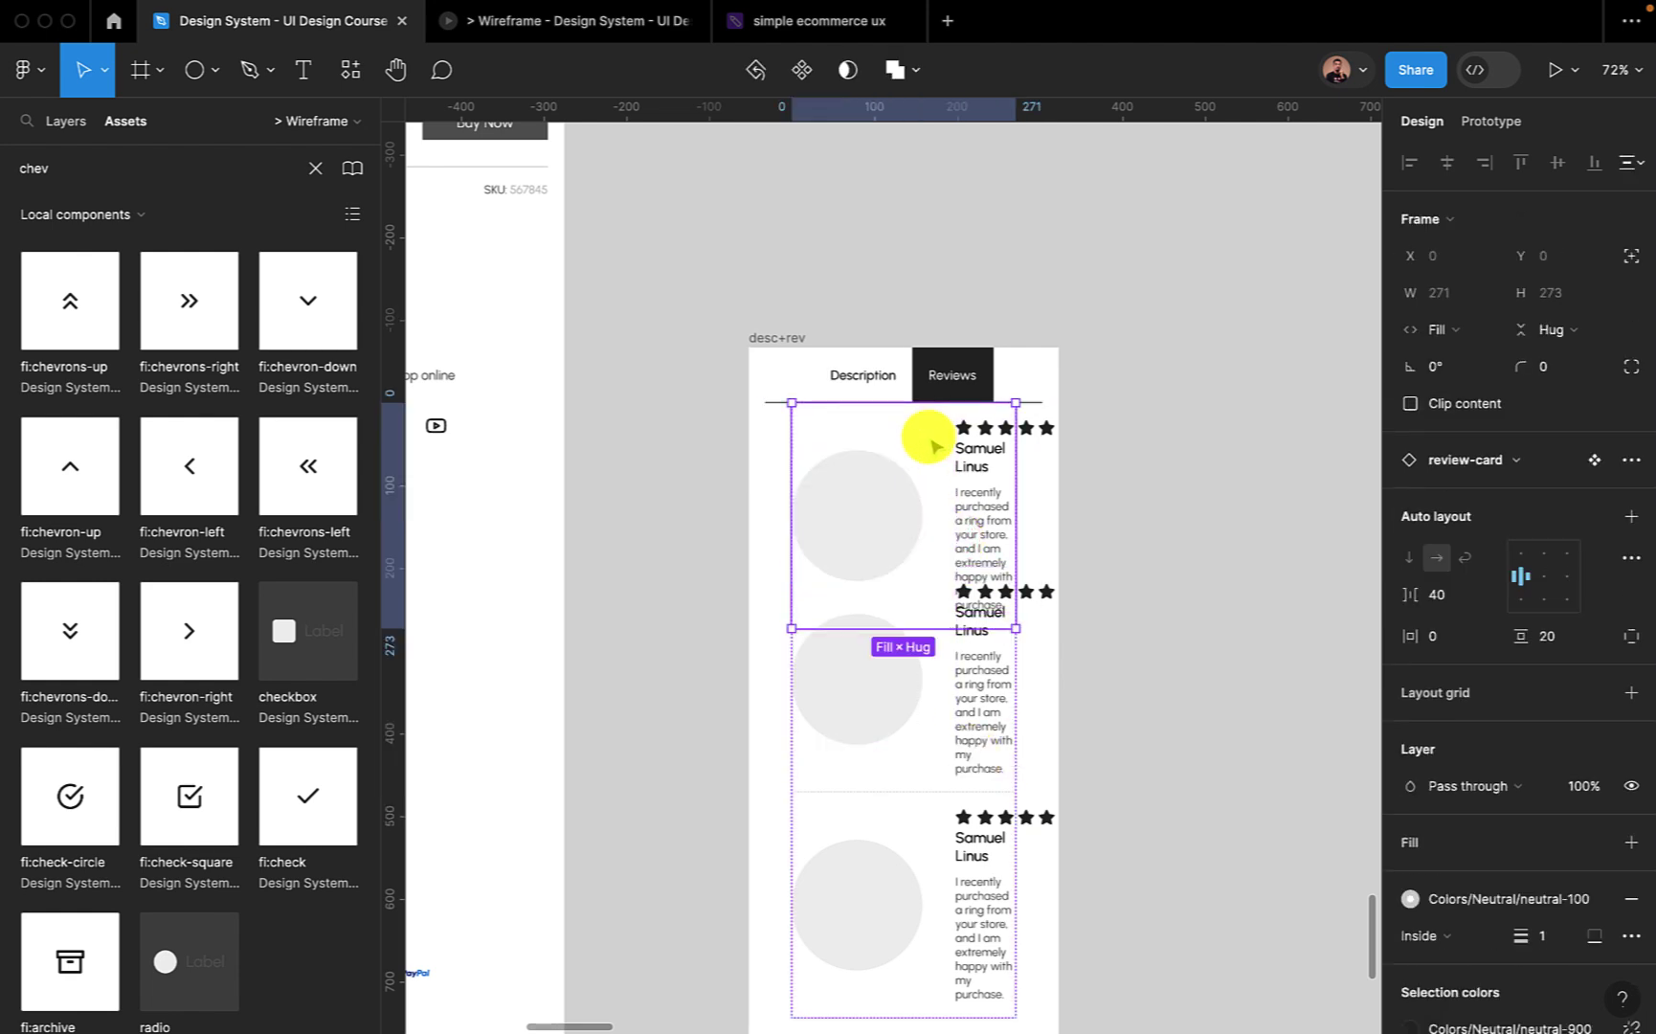
right_click(897, 500)
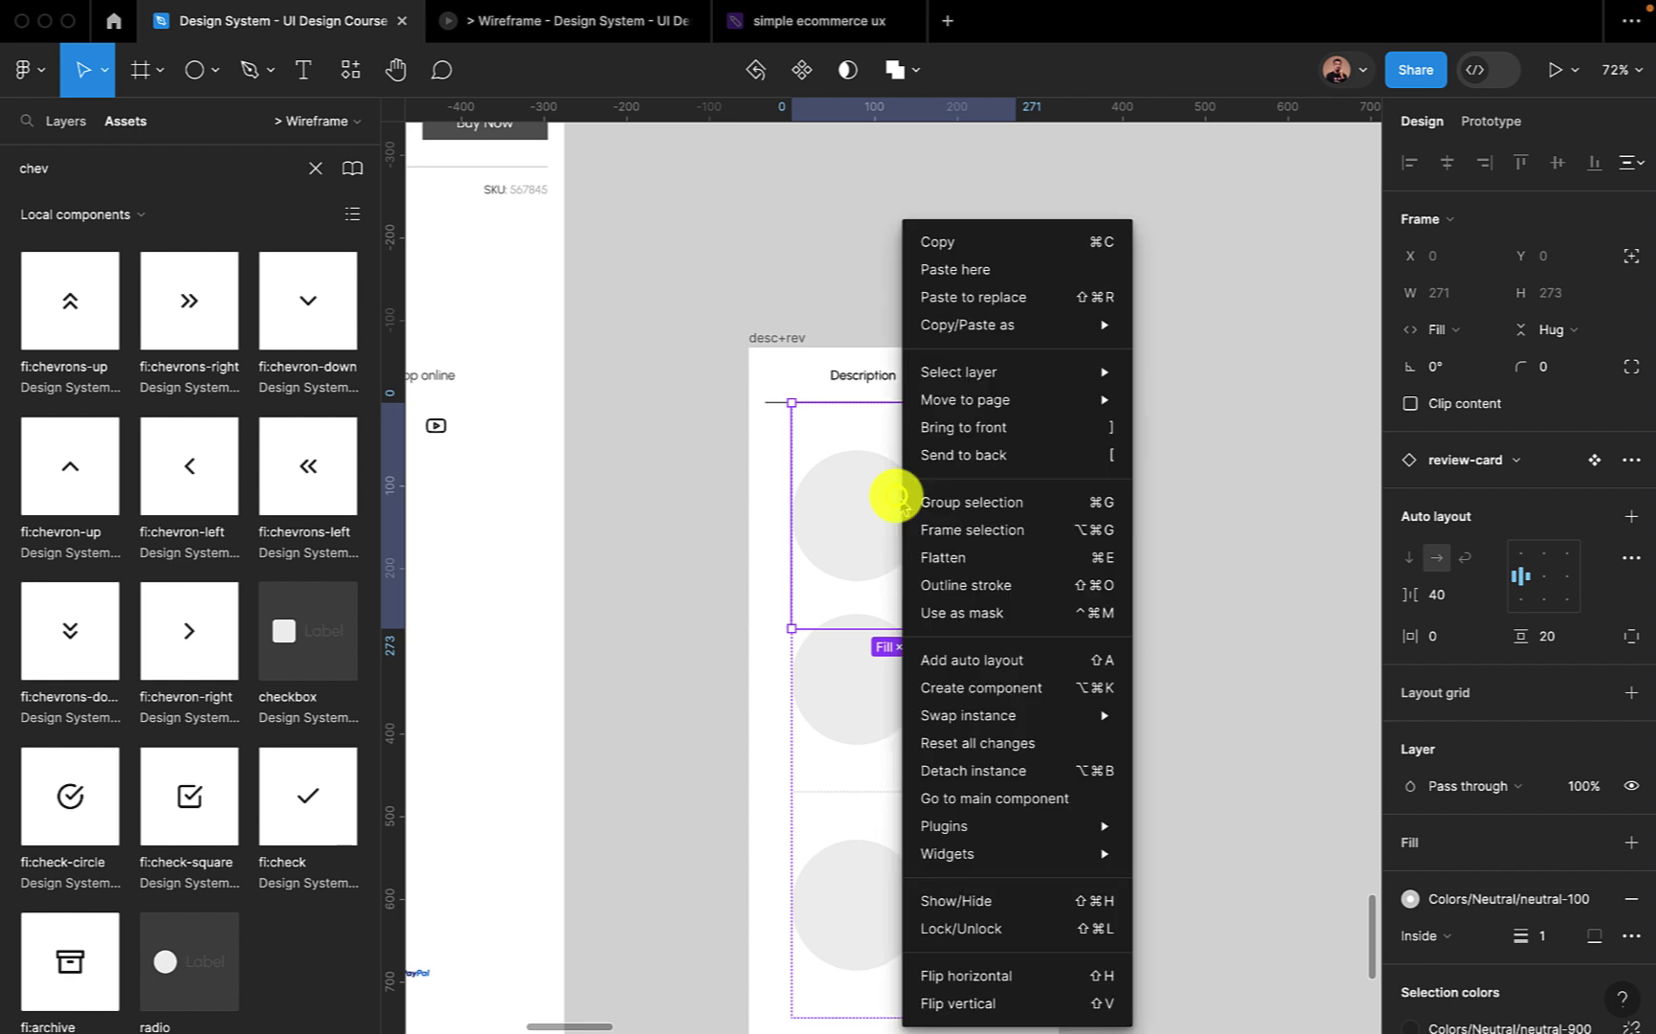
click(966, 752)
Resize the first card's avatar circle to 100 × 100.
click(866, 540)
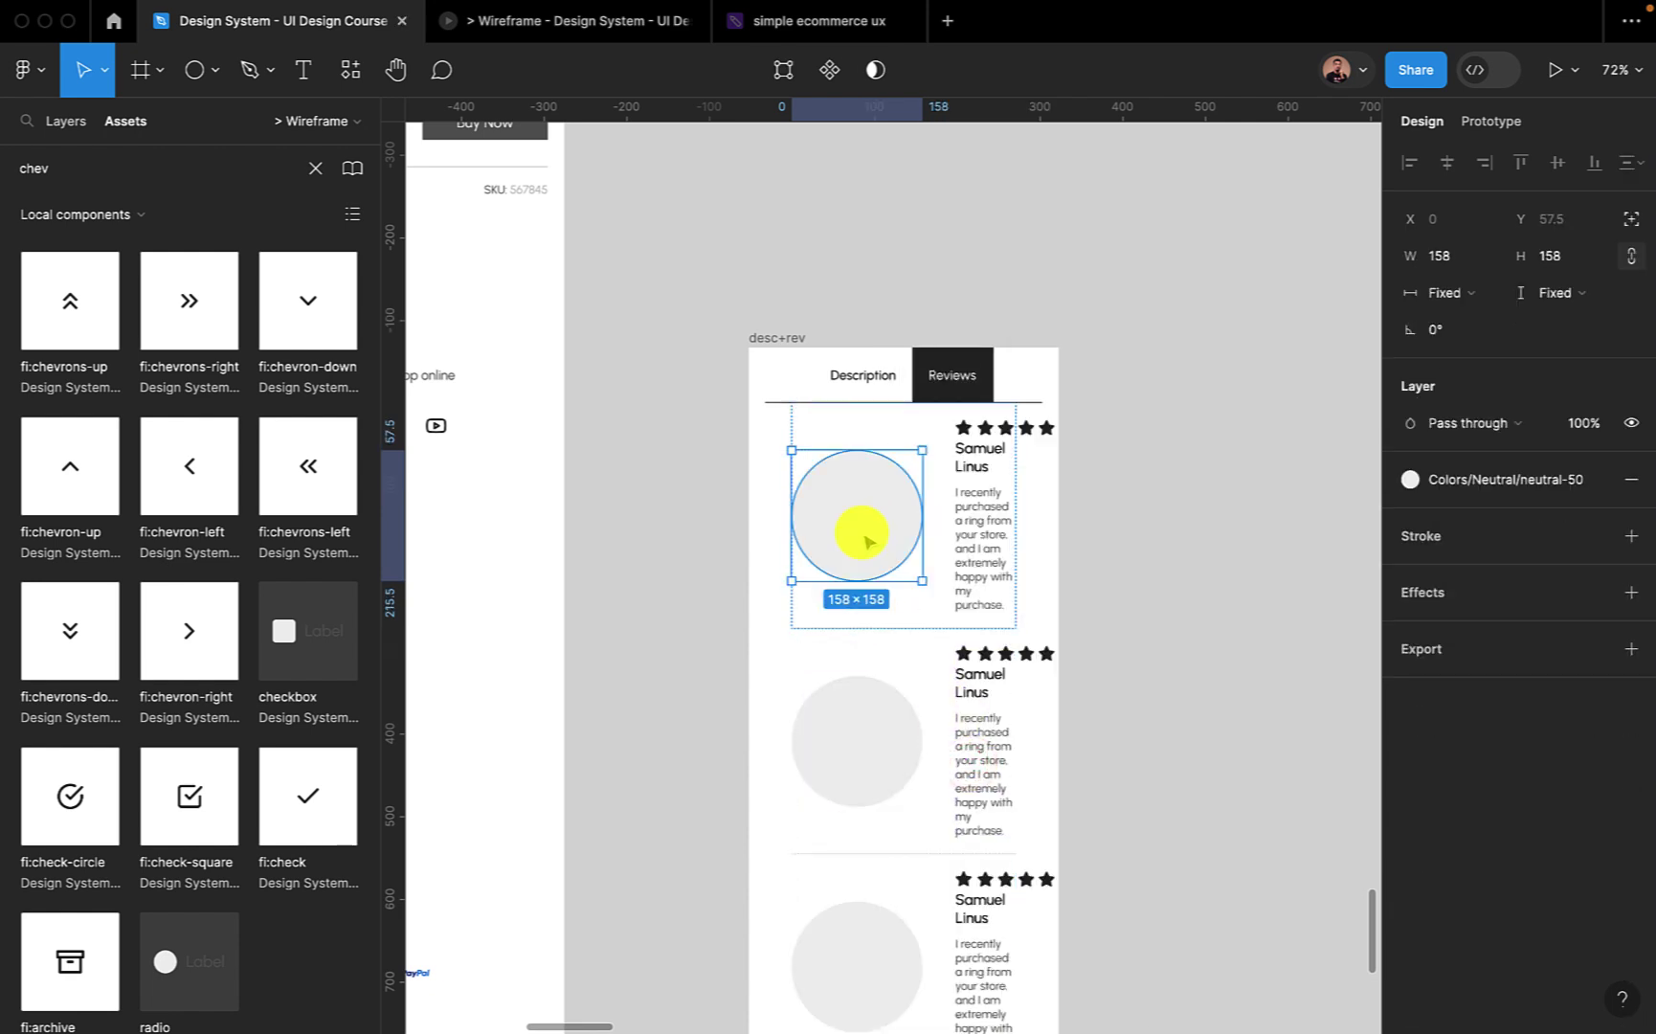
click(1454, 270)
text(50)
key(Return)
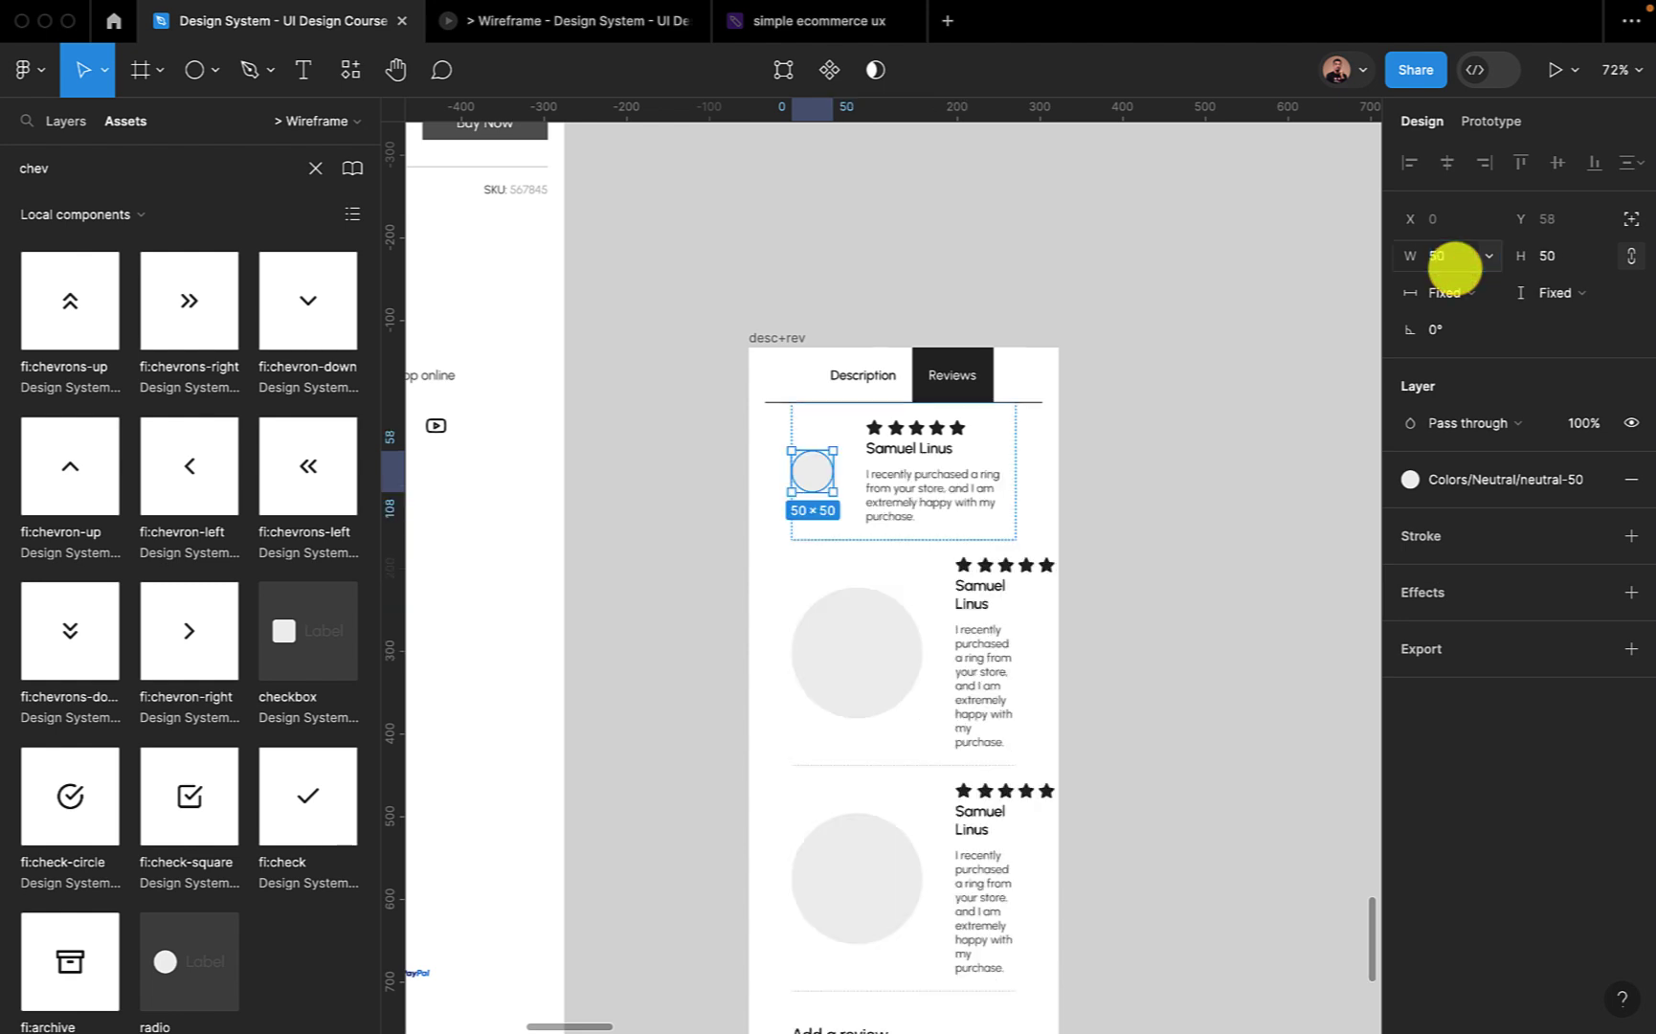
click(1441, 255)
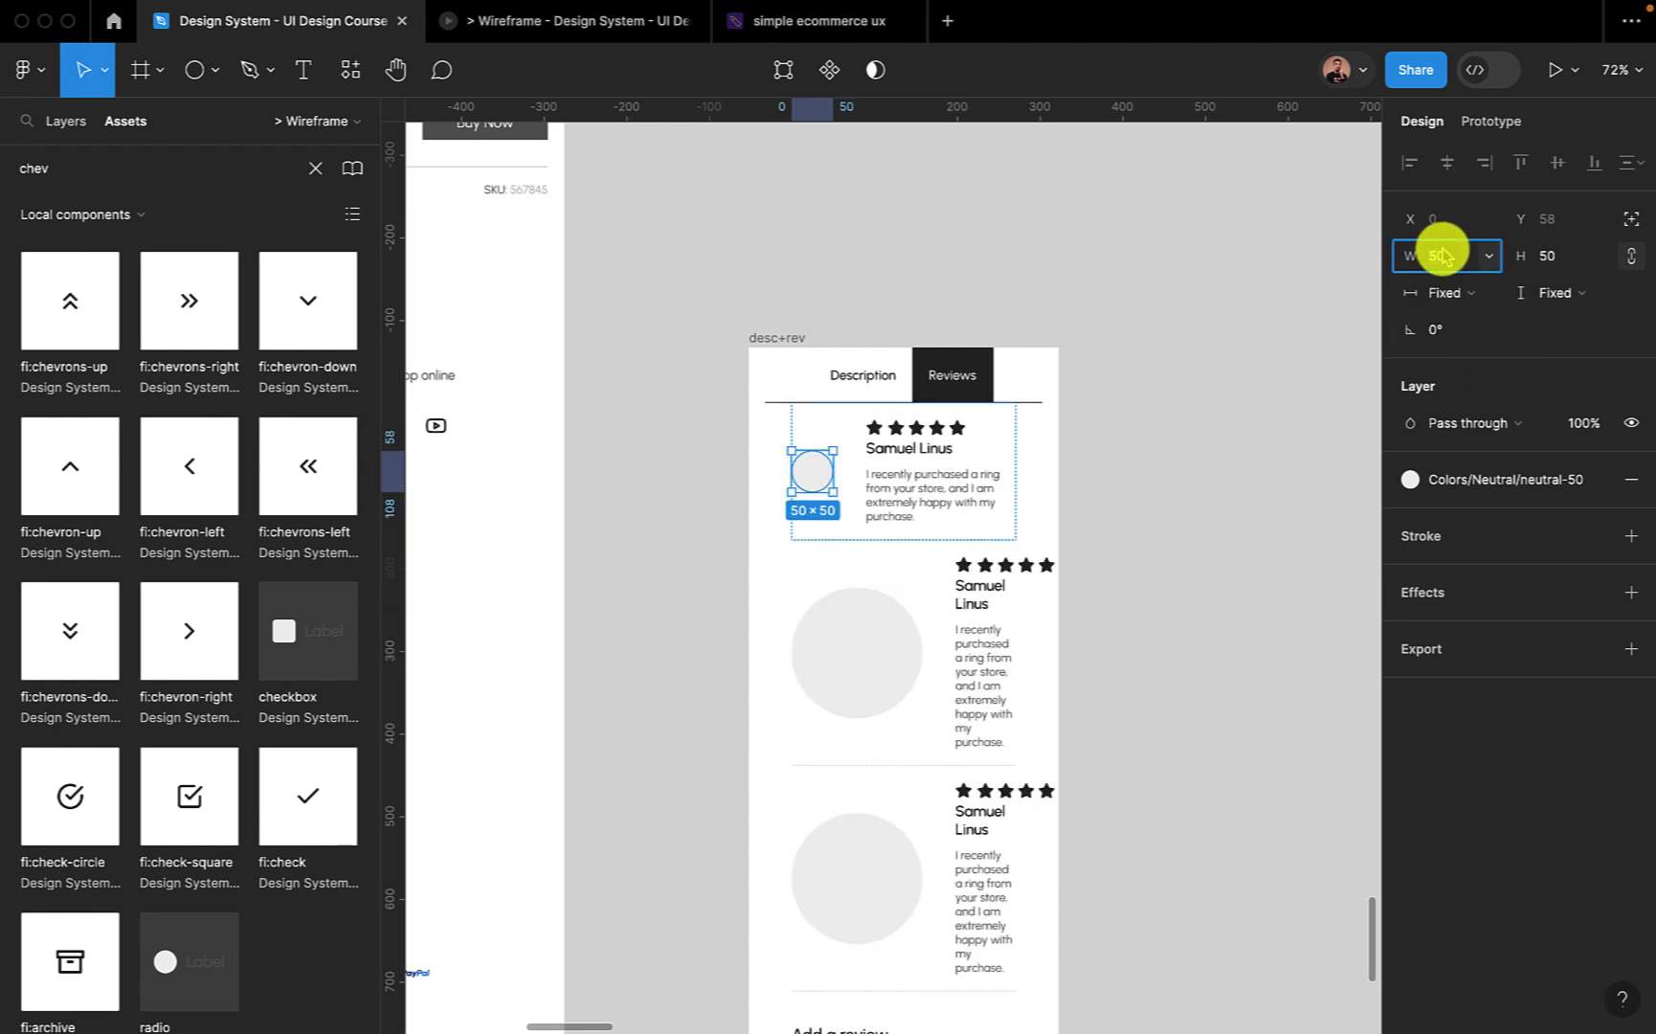
text(100)
key(Return)
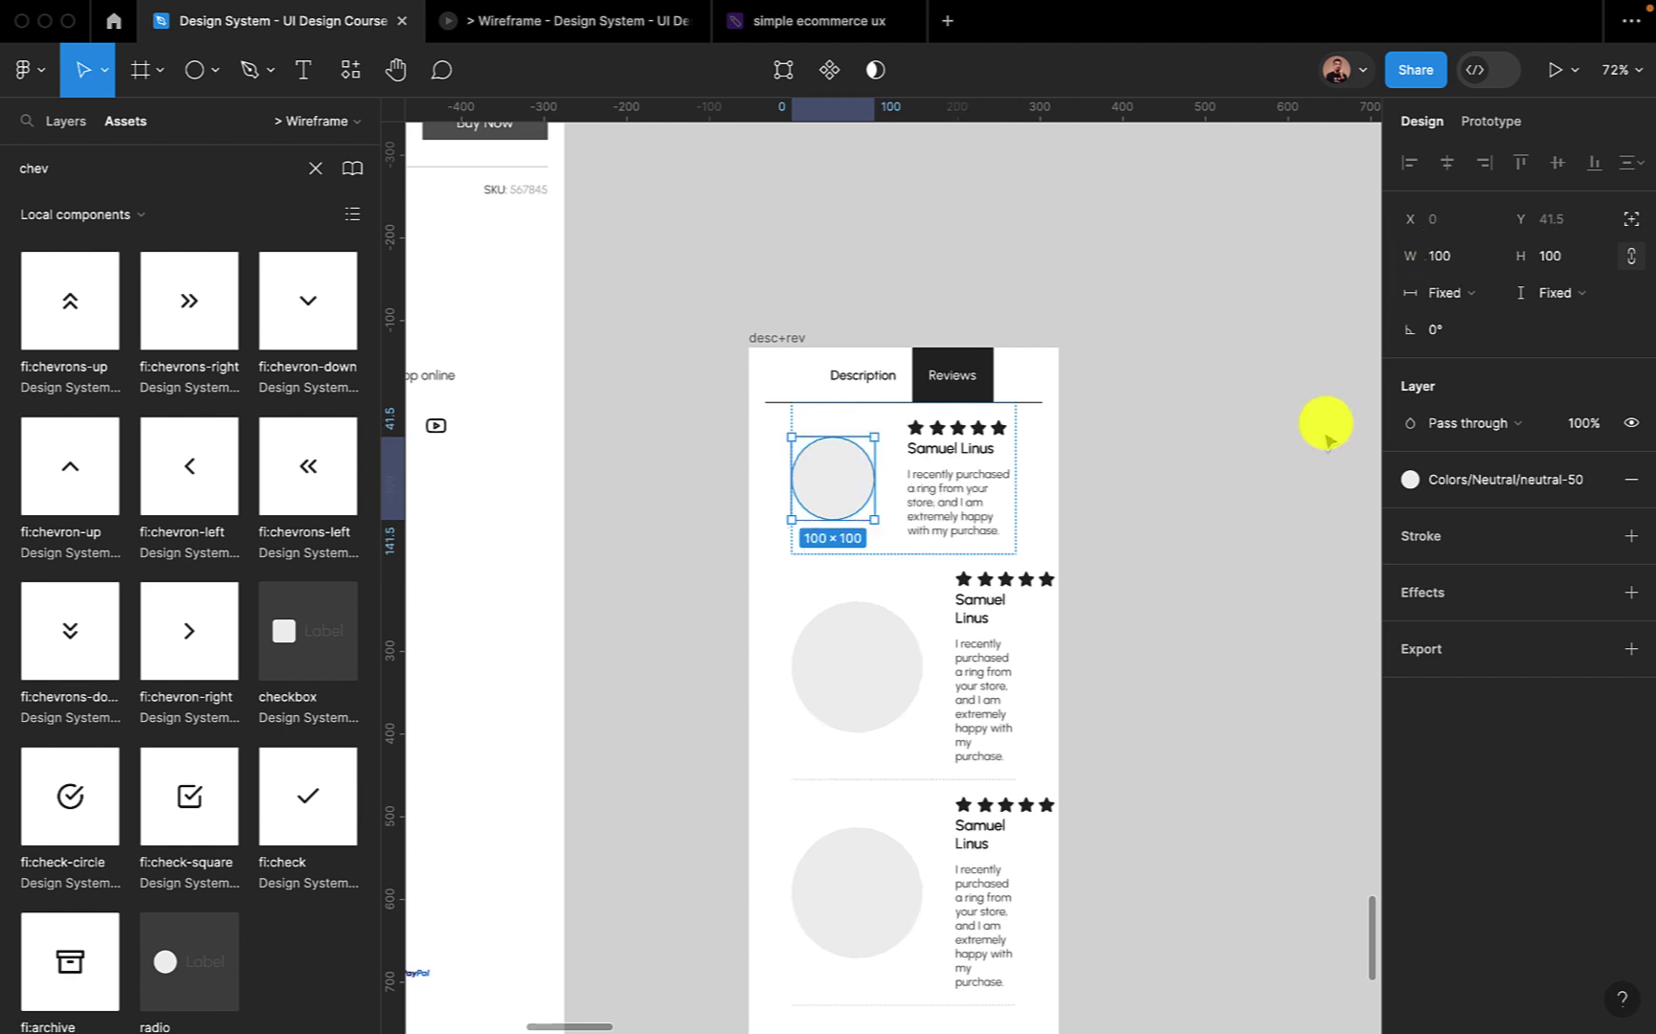
Set the reviews frame's horizontal padding to 0.
click(1214, 496)
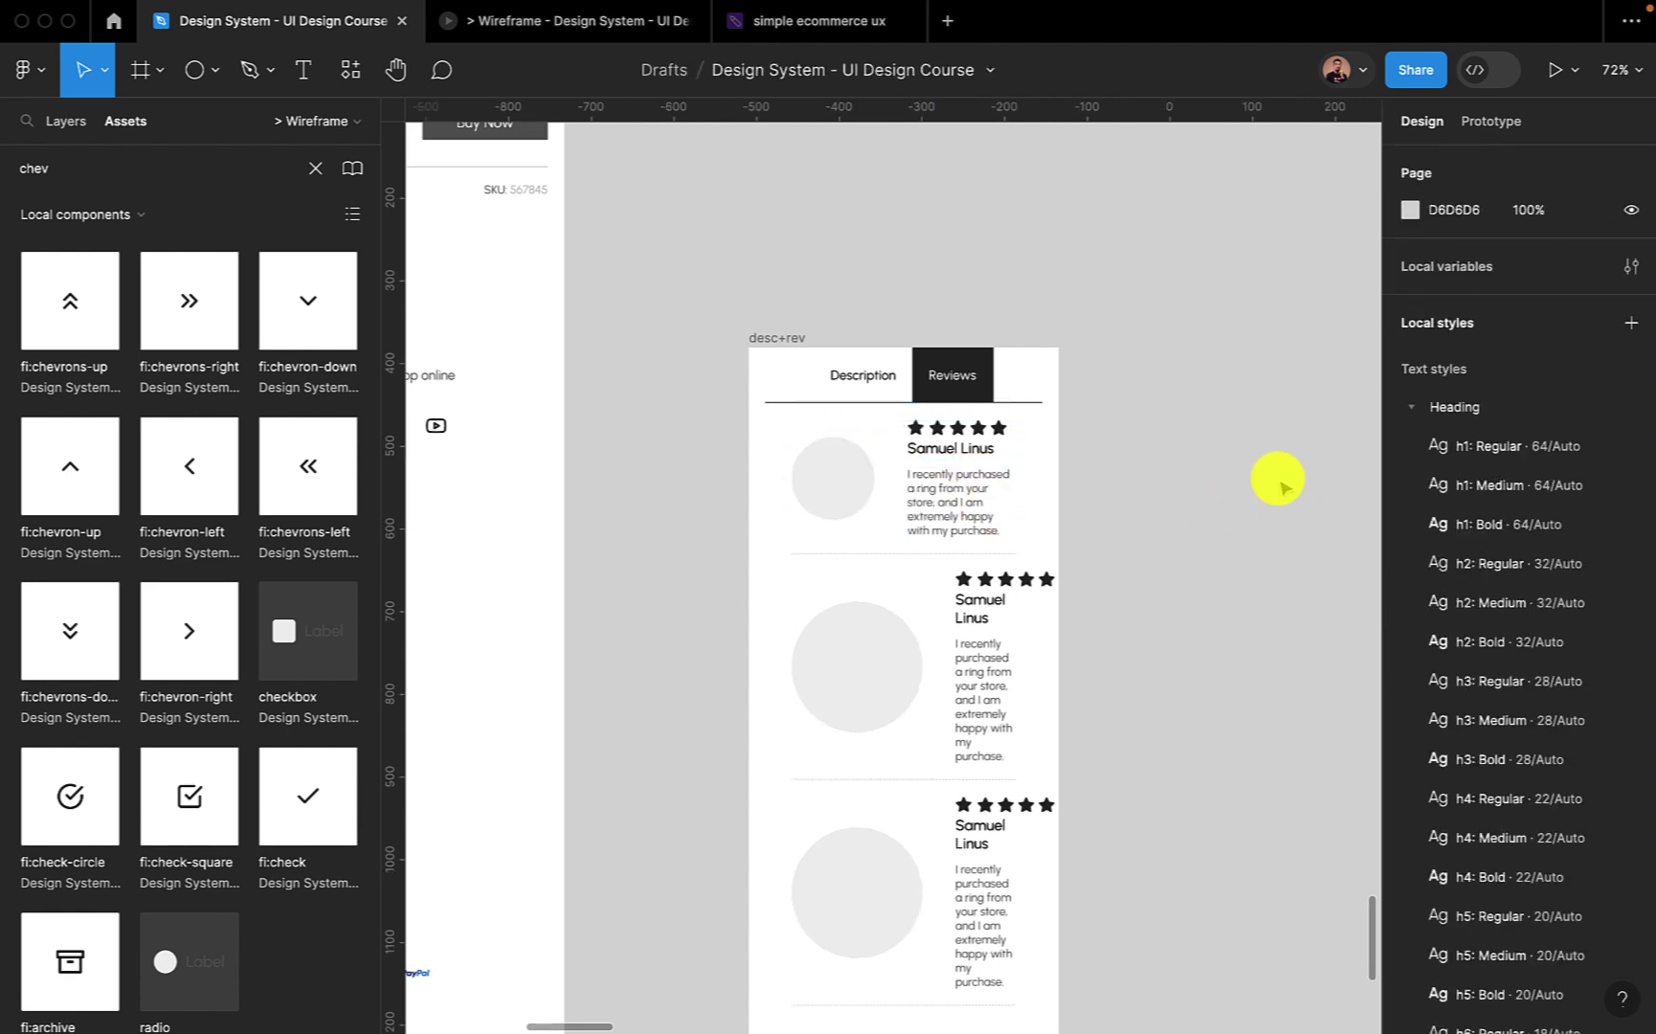
click(885, 518)
click(1456, 583)
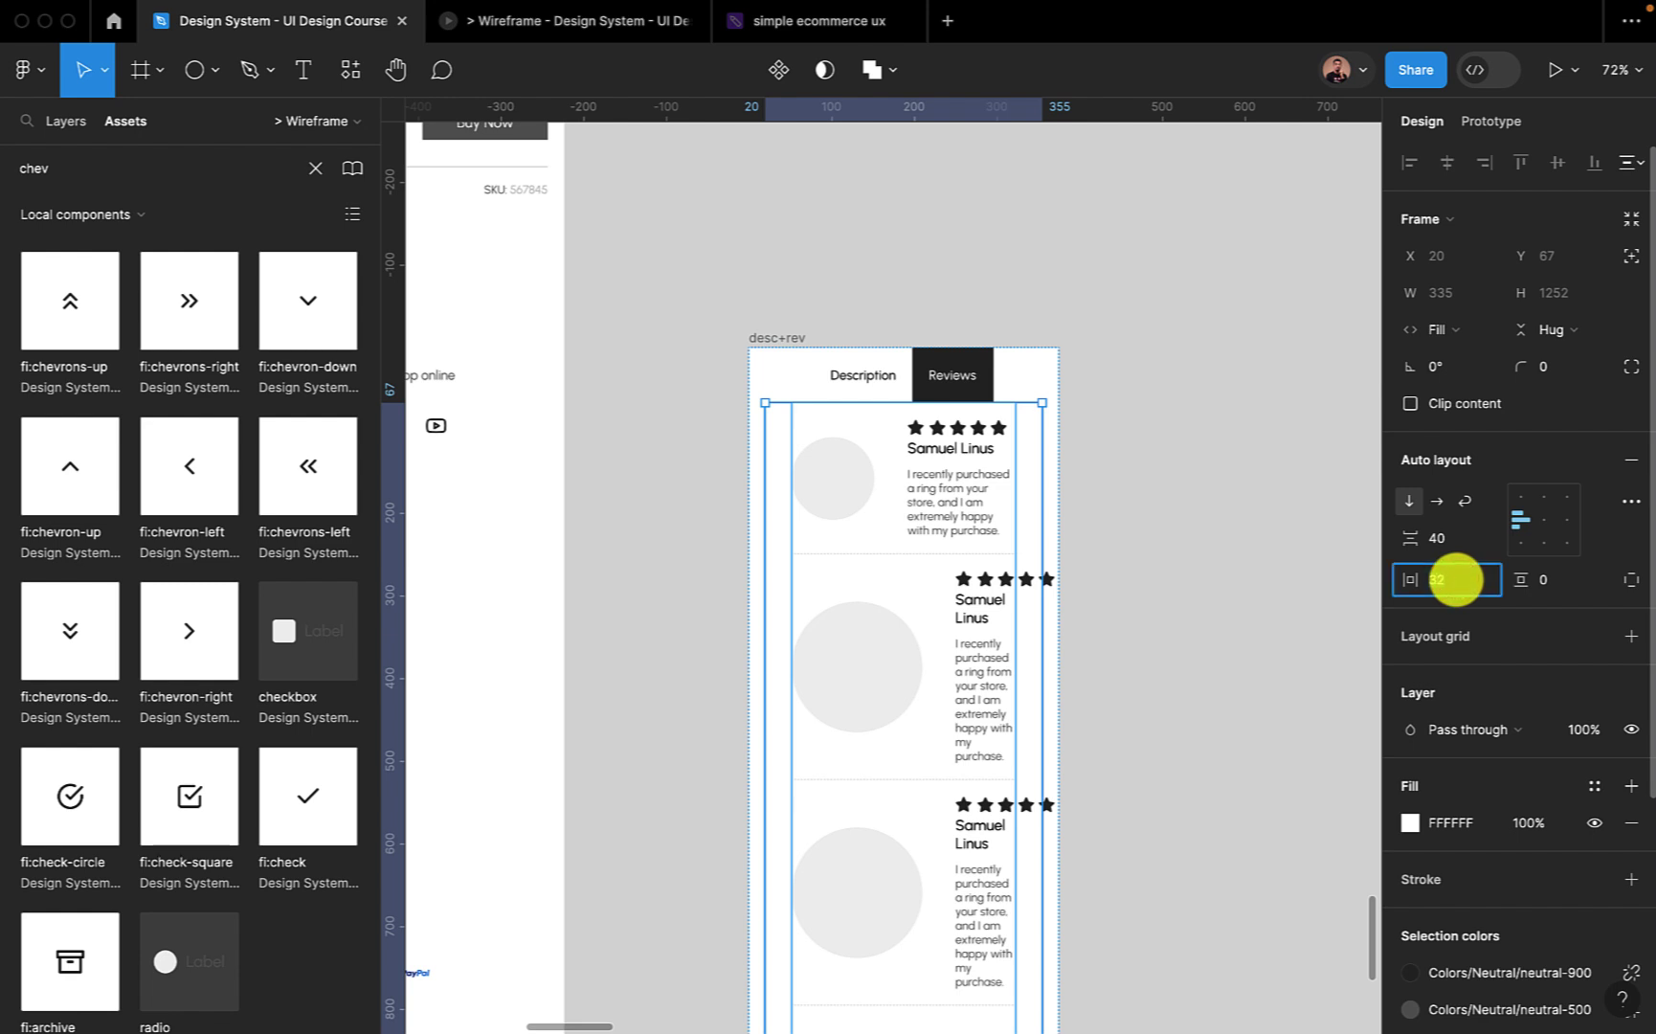
text(0)
key(Return)
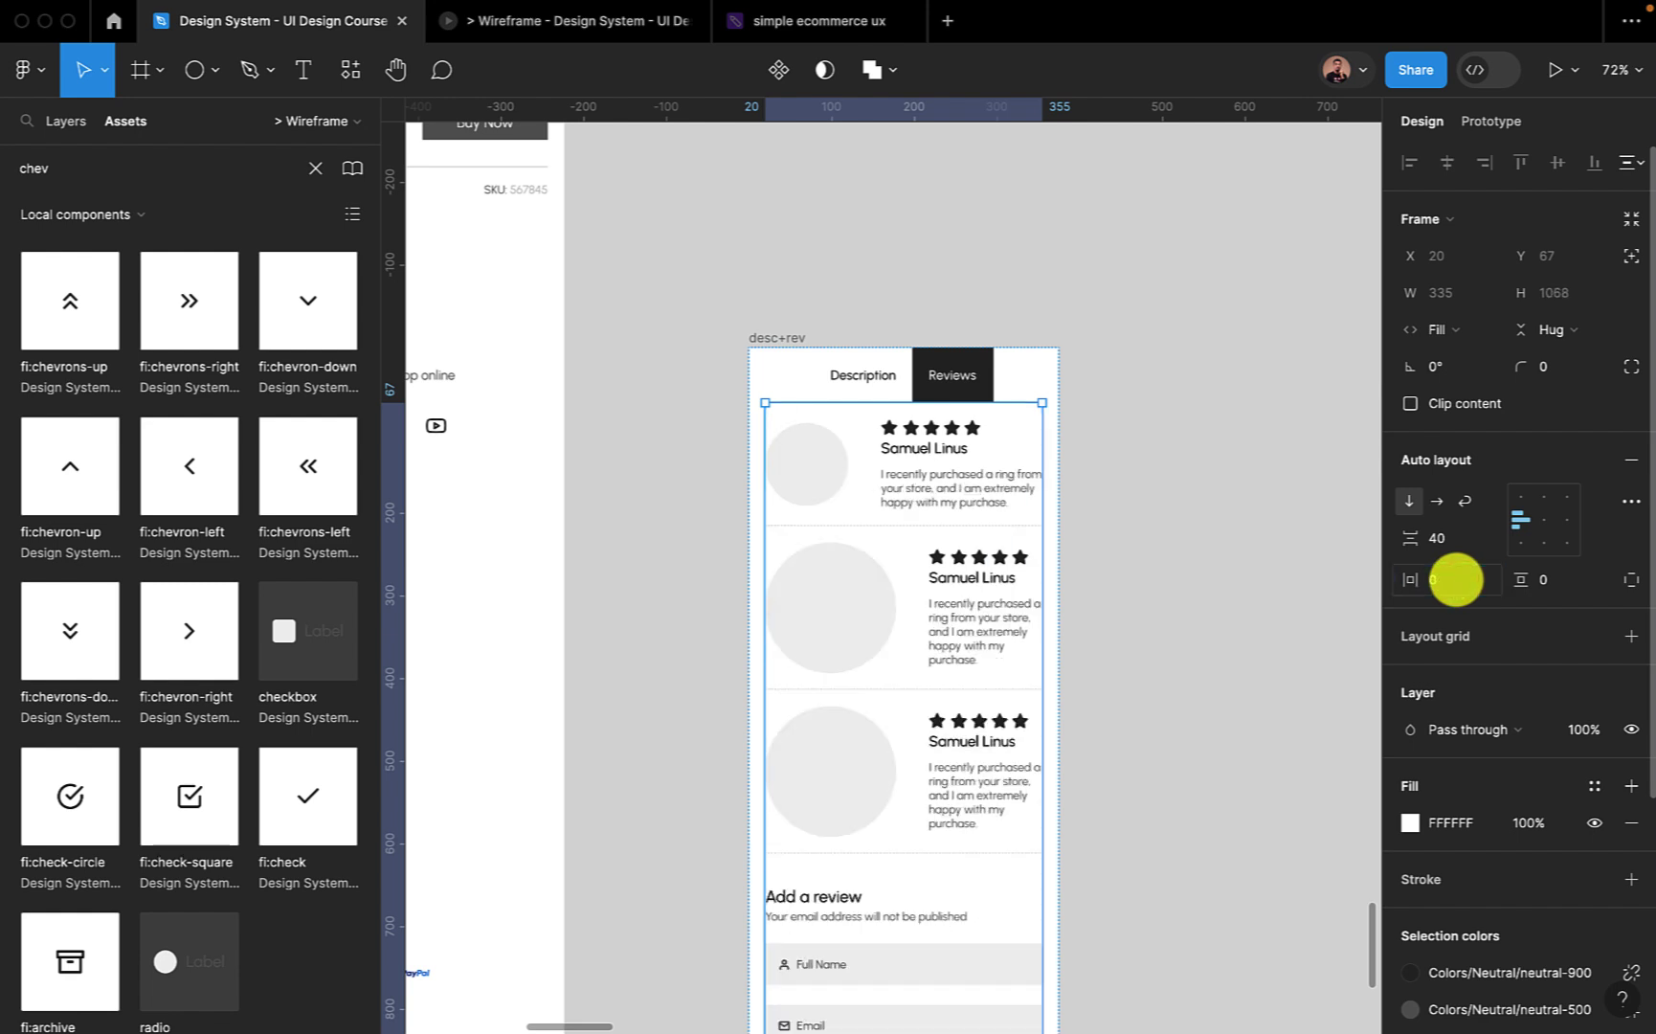
Set the first review card's avatar-to-text gap to 16.
click(1168, 574)
click(932, 468)
click(932, 468)
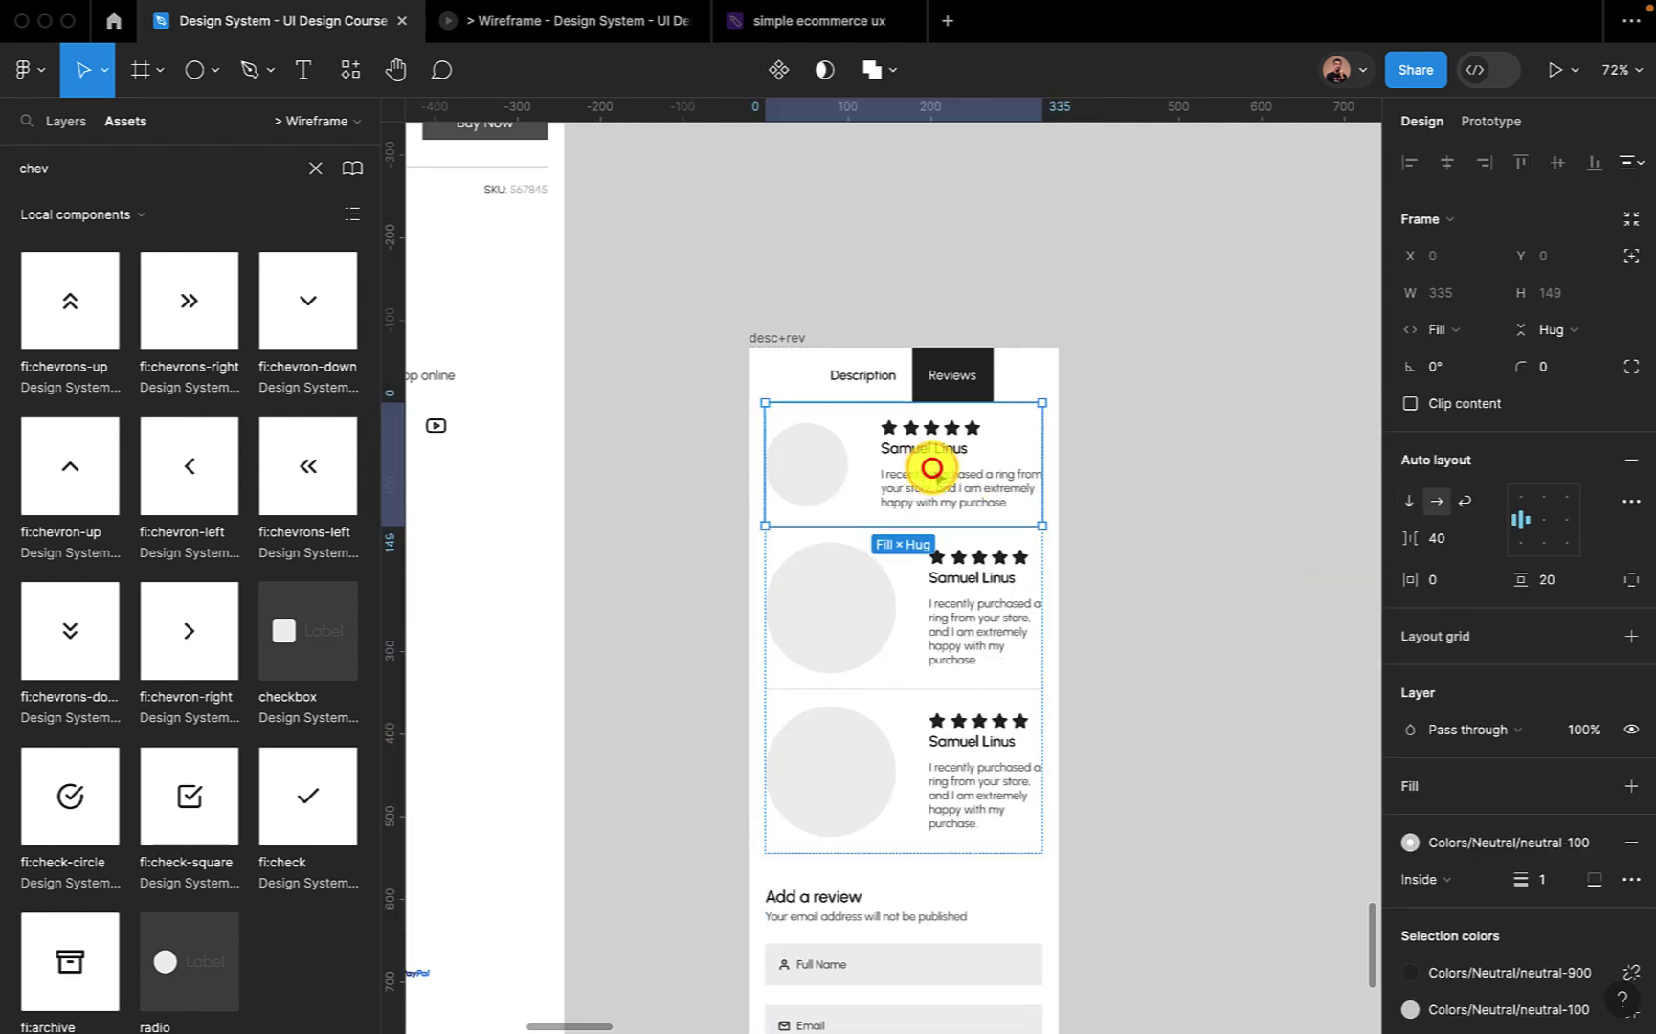
click(865, 466)
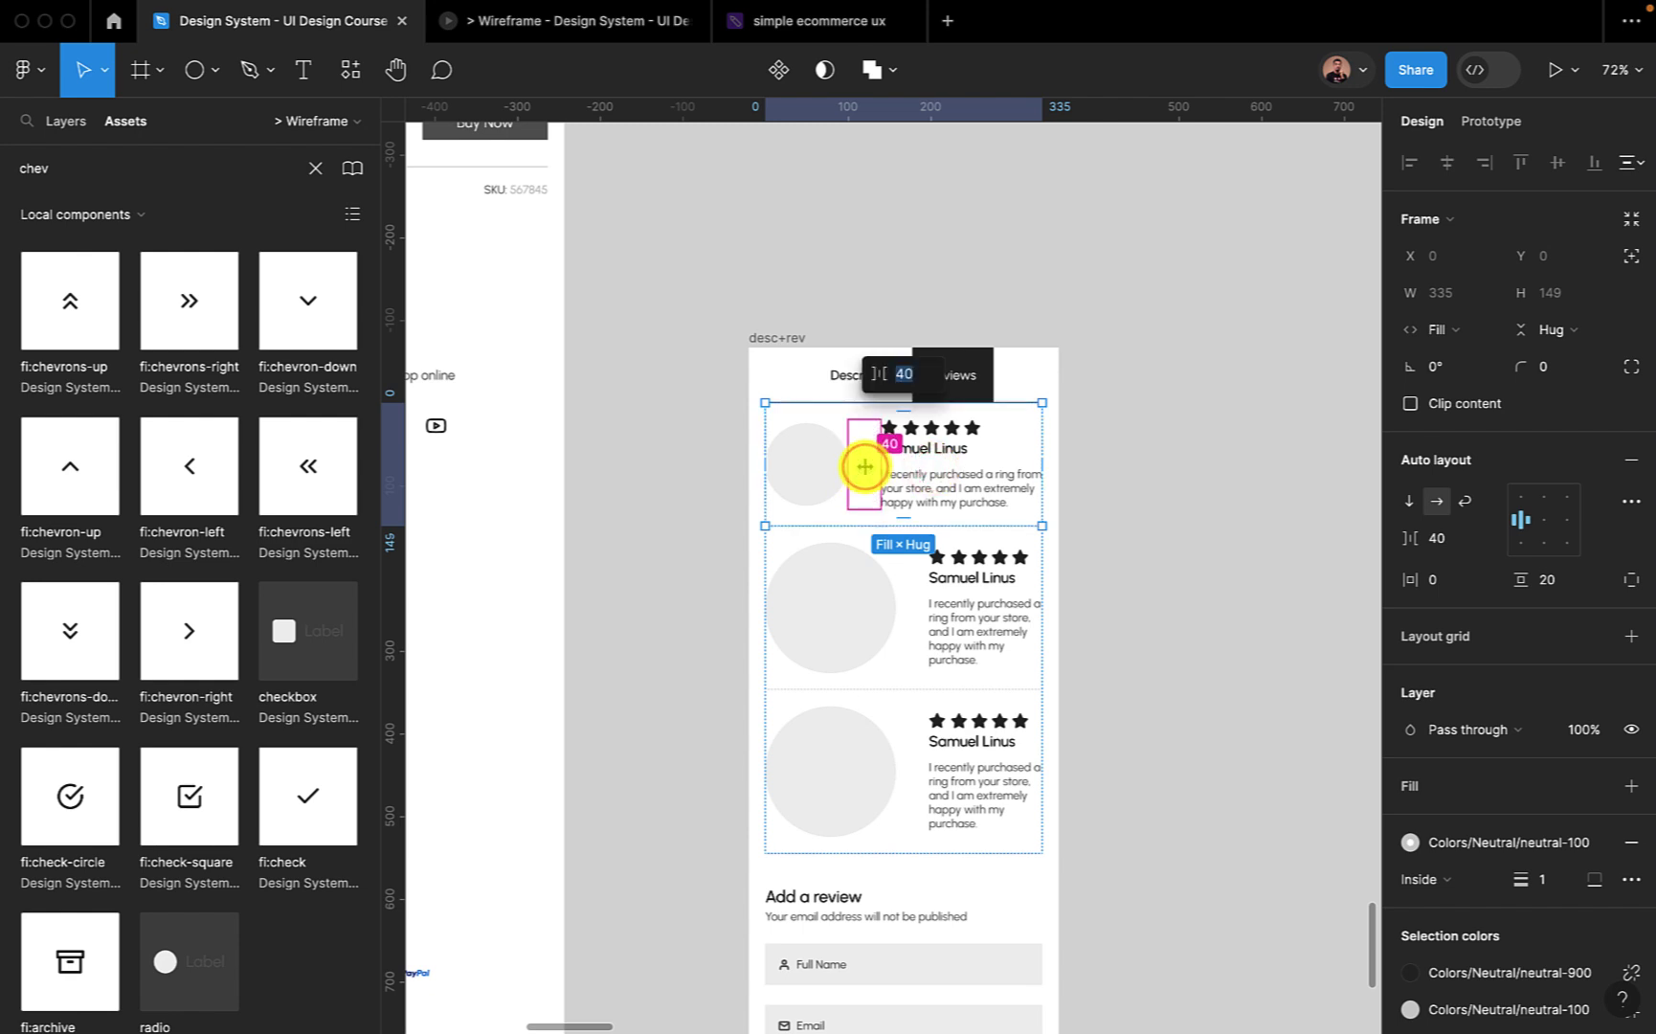
key(Return)
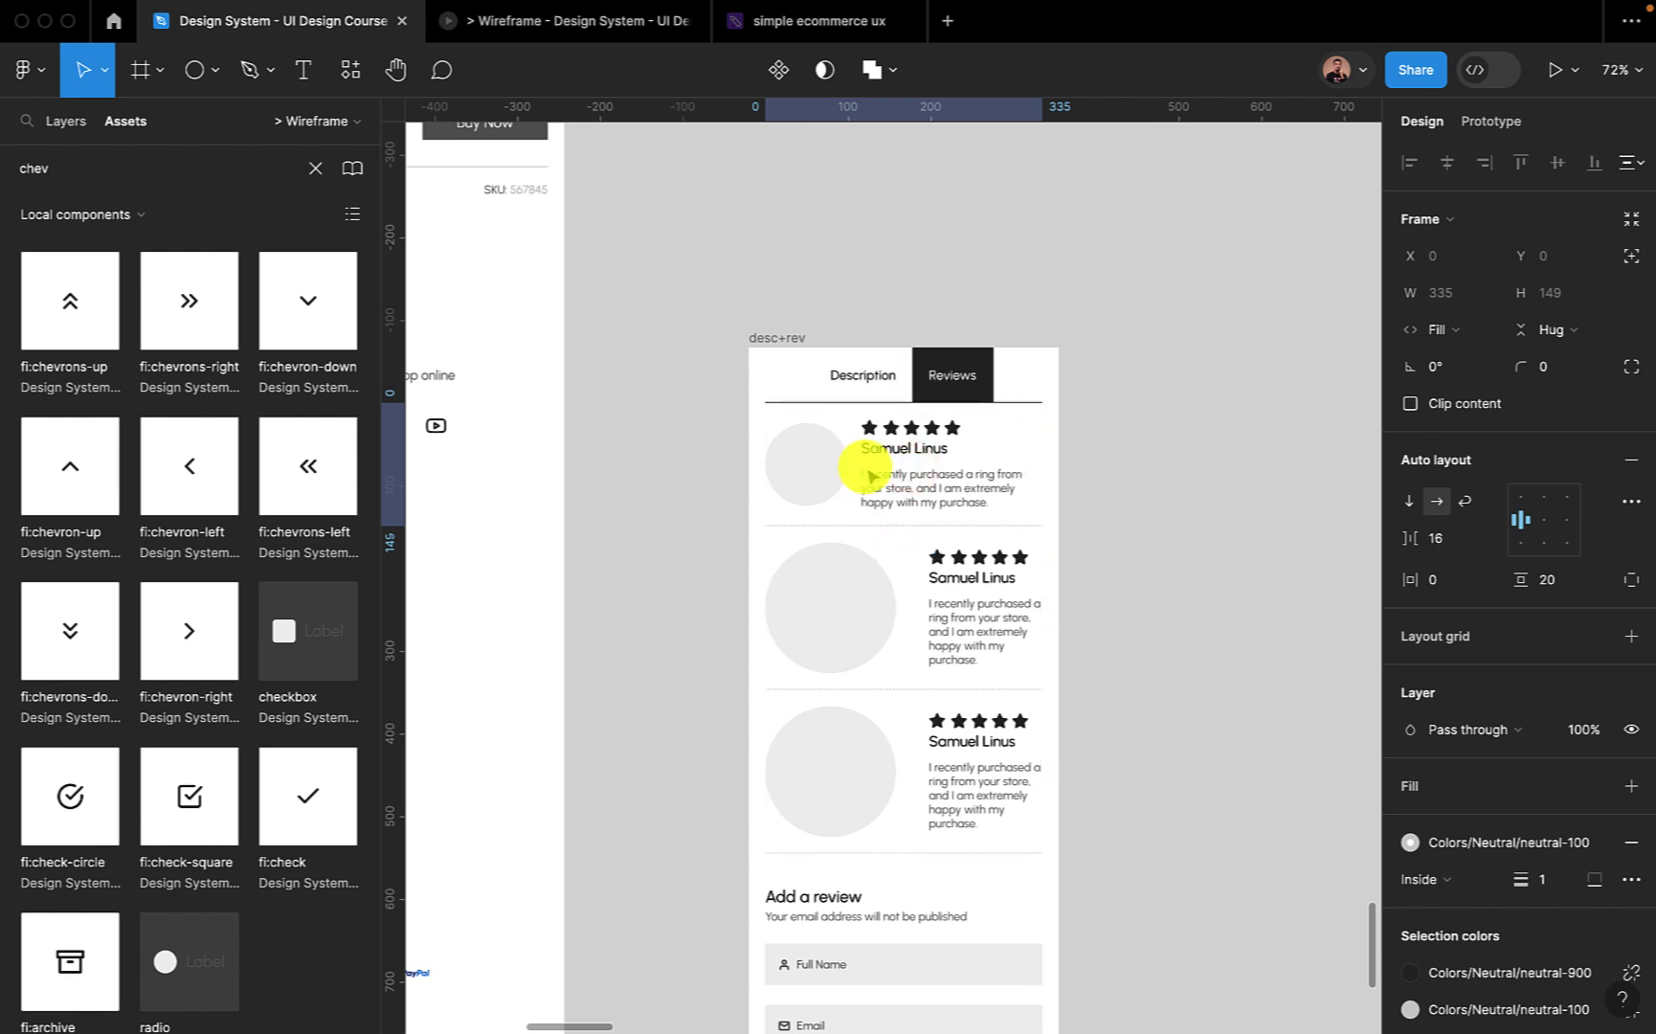
Duplicate the compact review card twice and delete both large-avatar cards.
click(1206, 522)
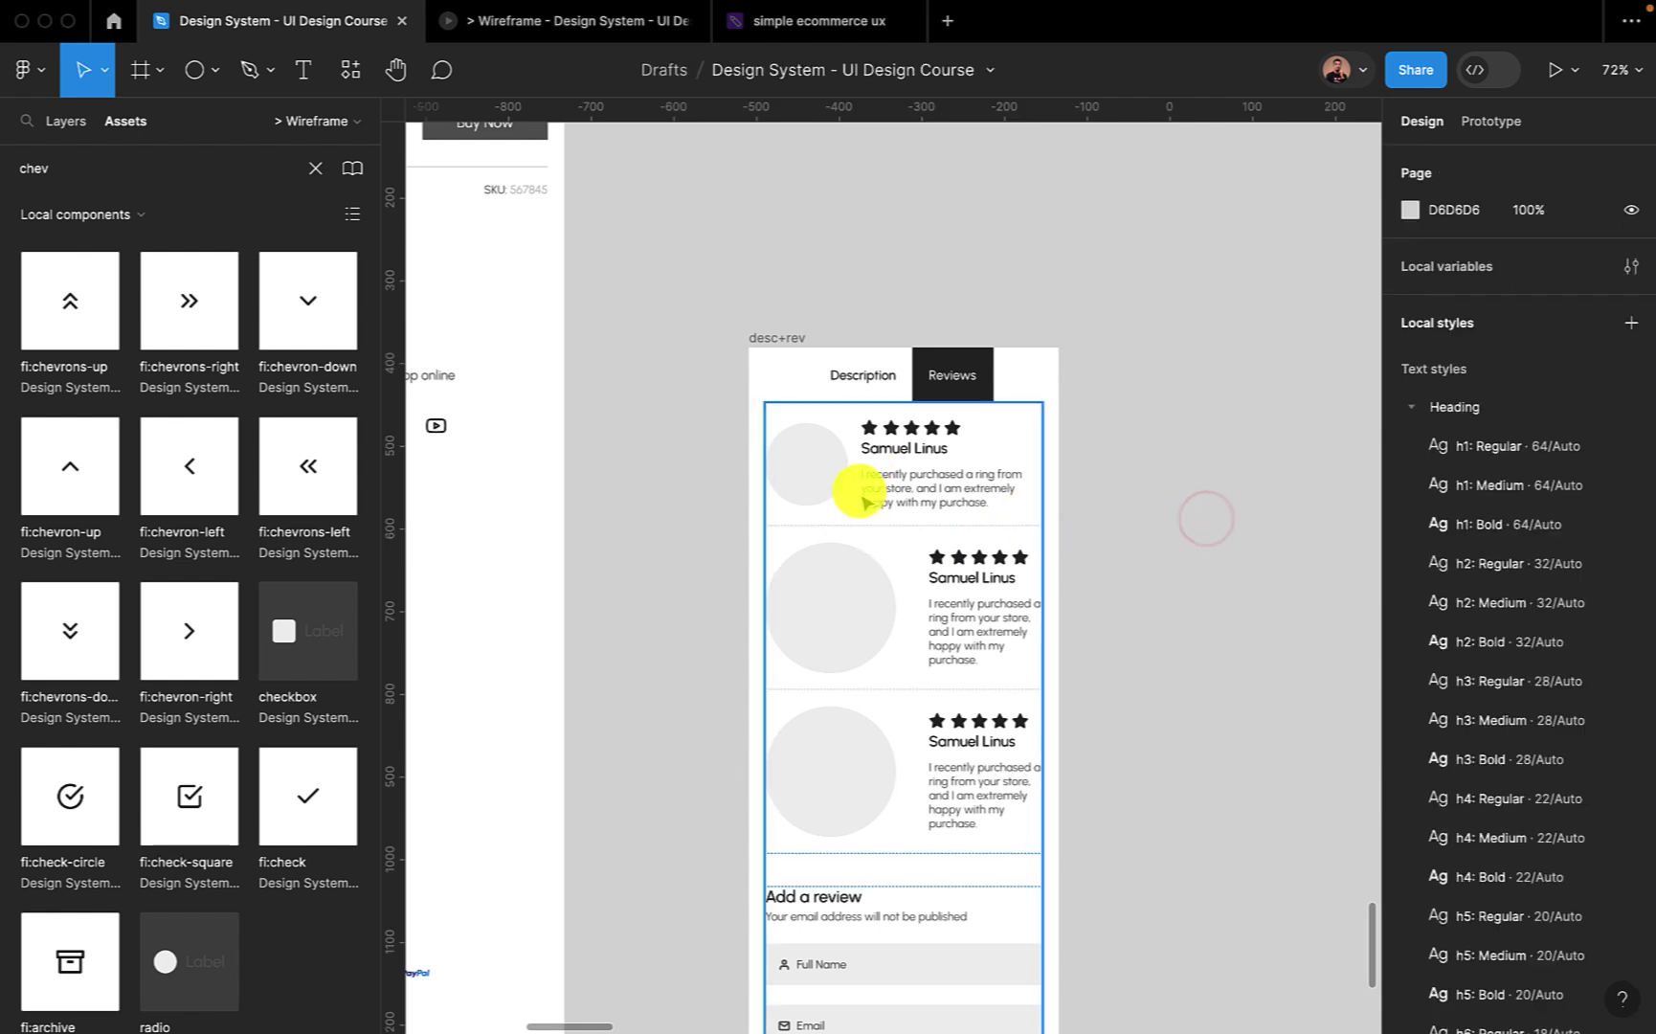
click(909, 613)
click(897, 492)
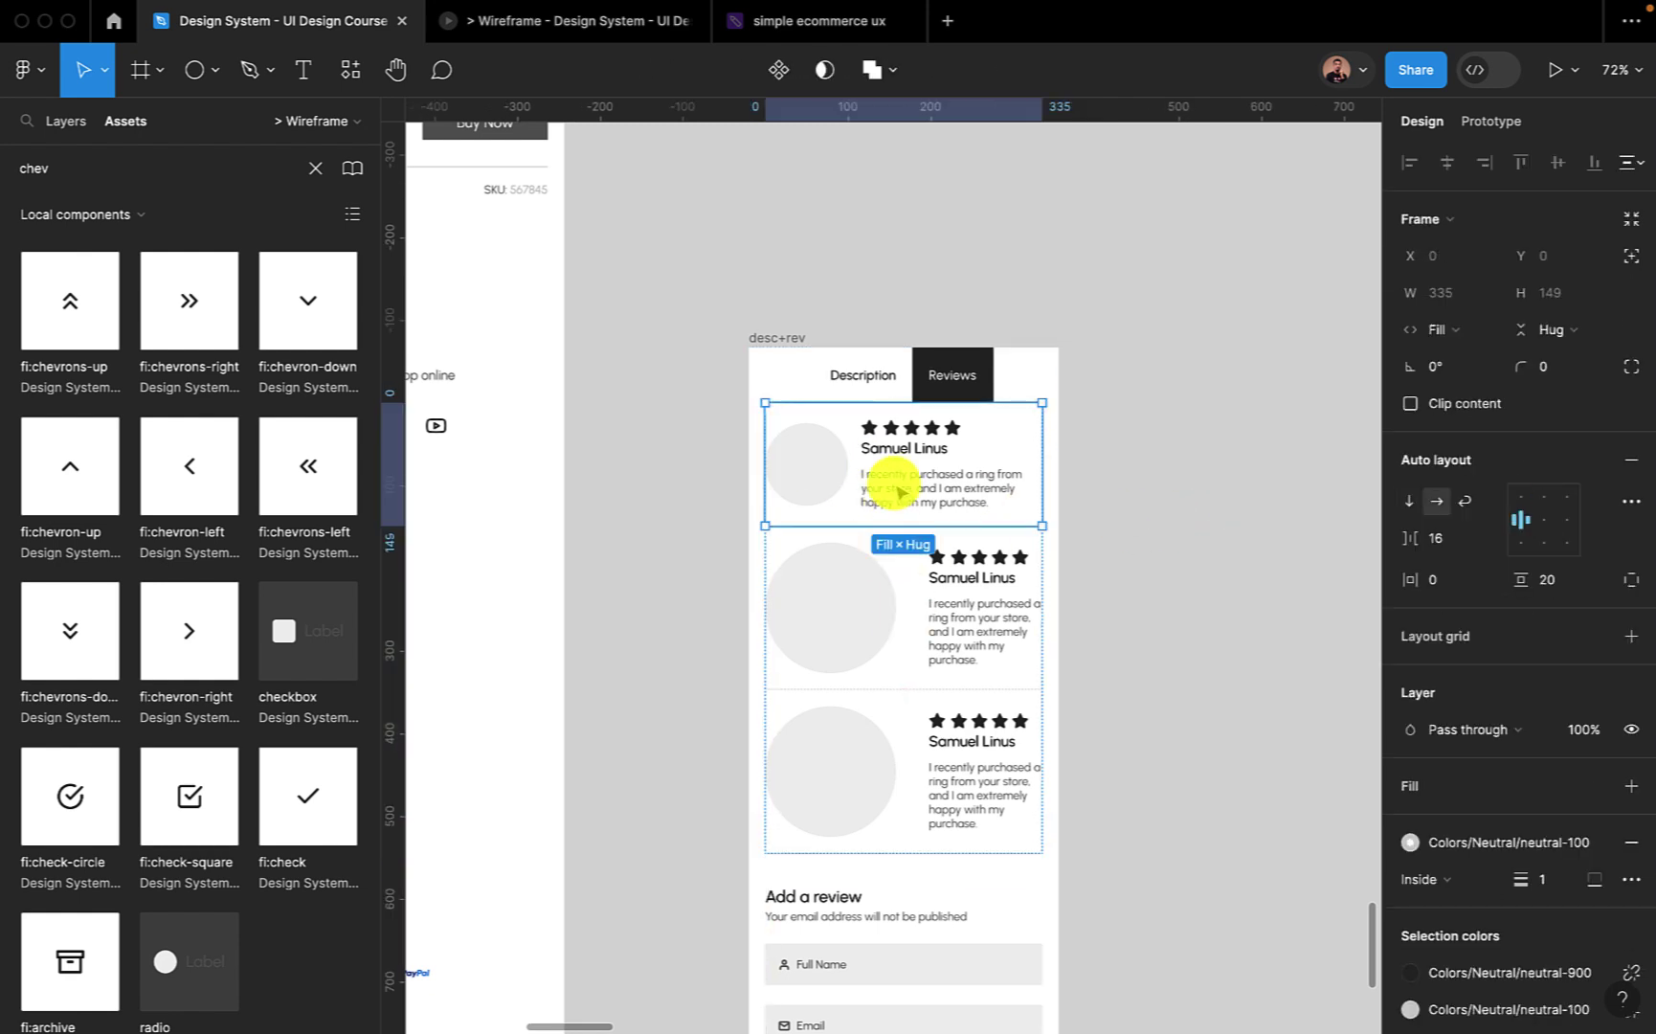
key(ctrl+d)
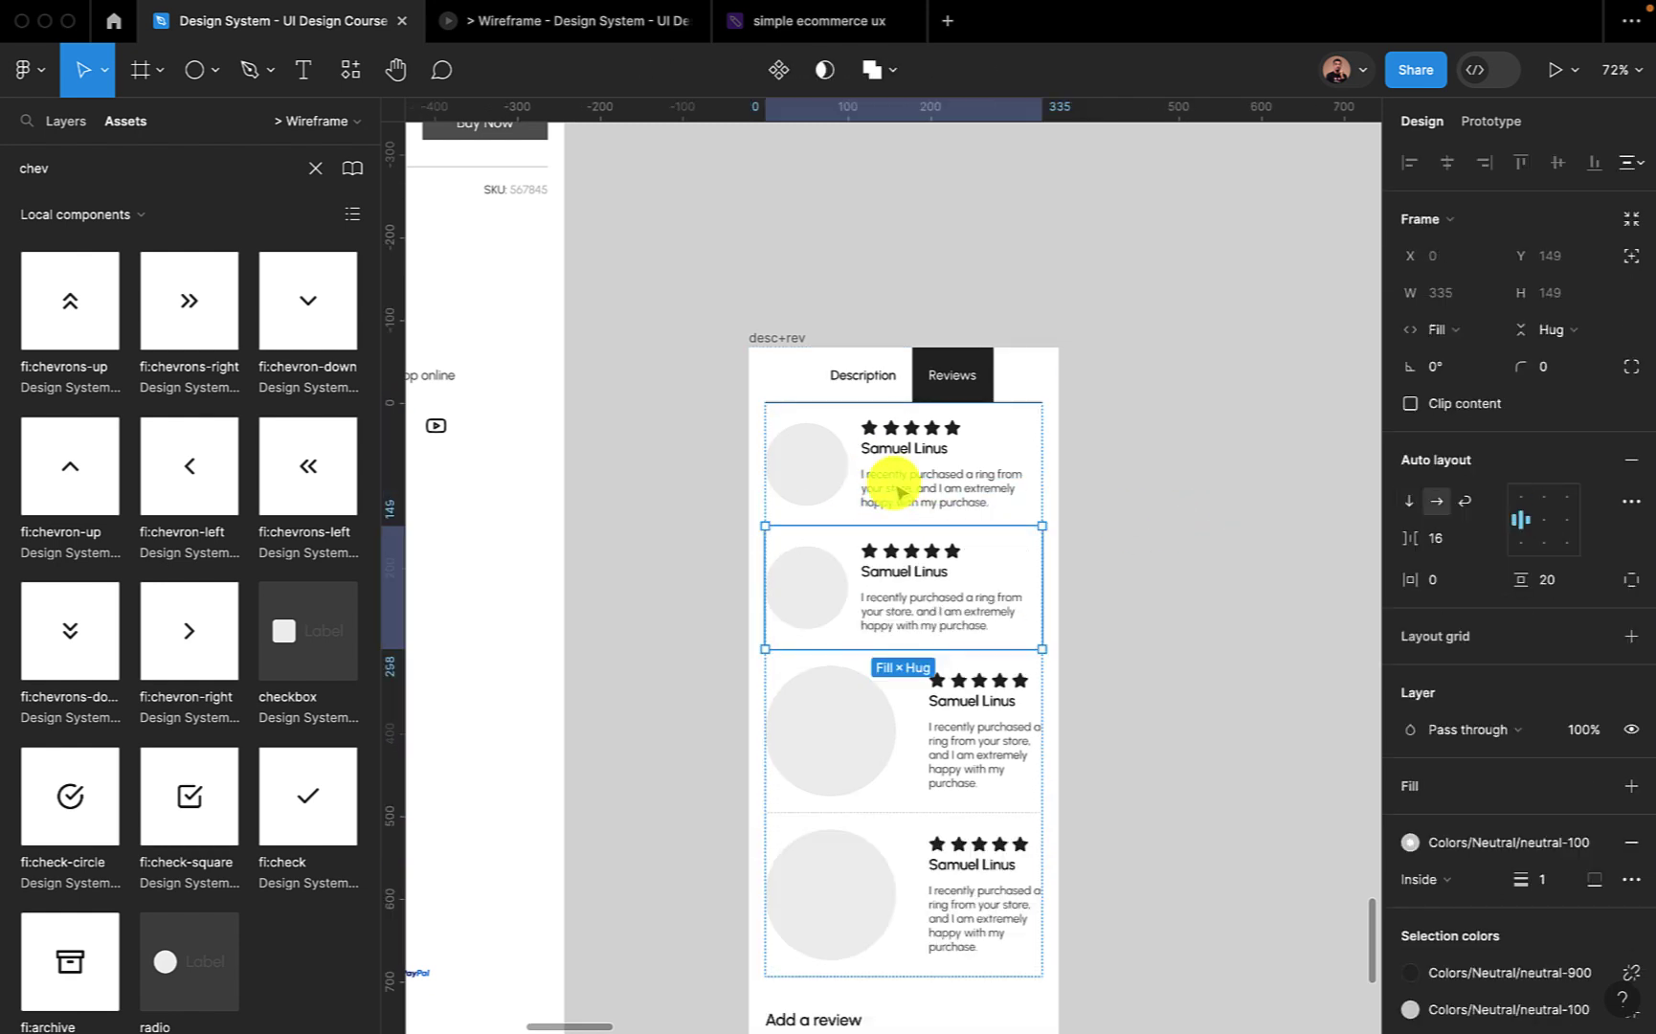
key(ctrl+d)
click(904, 820)
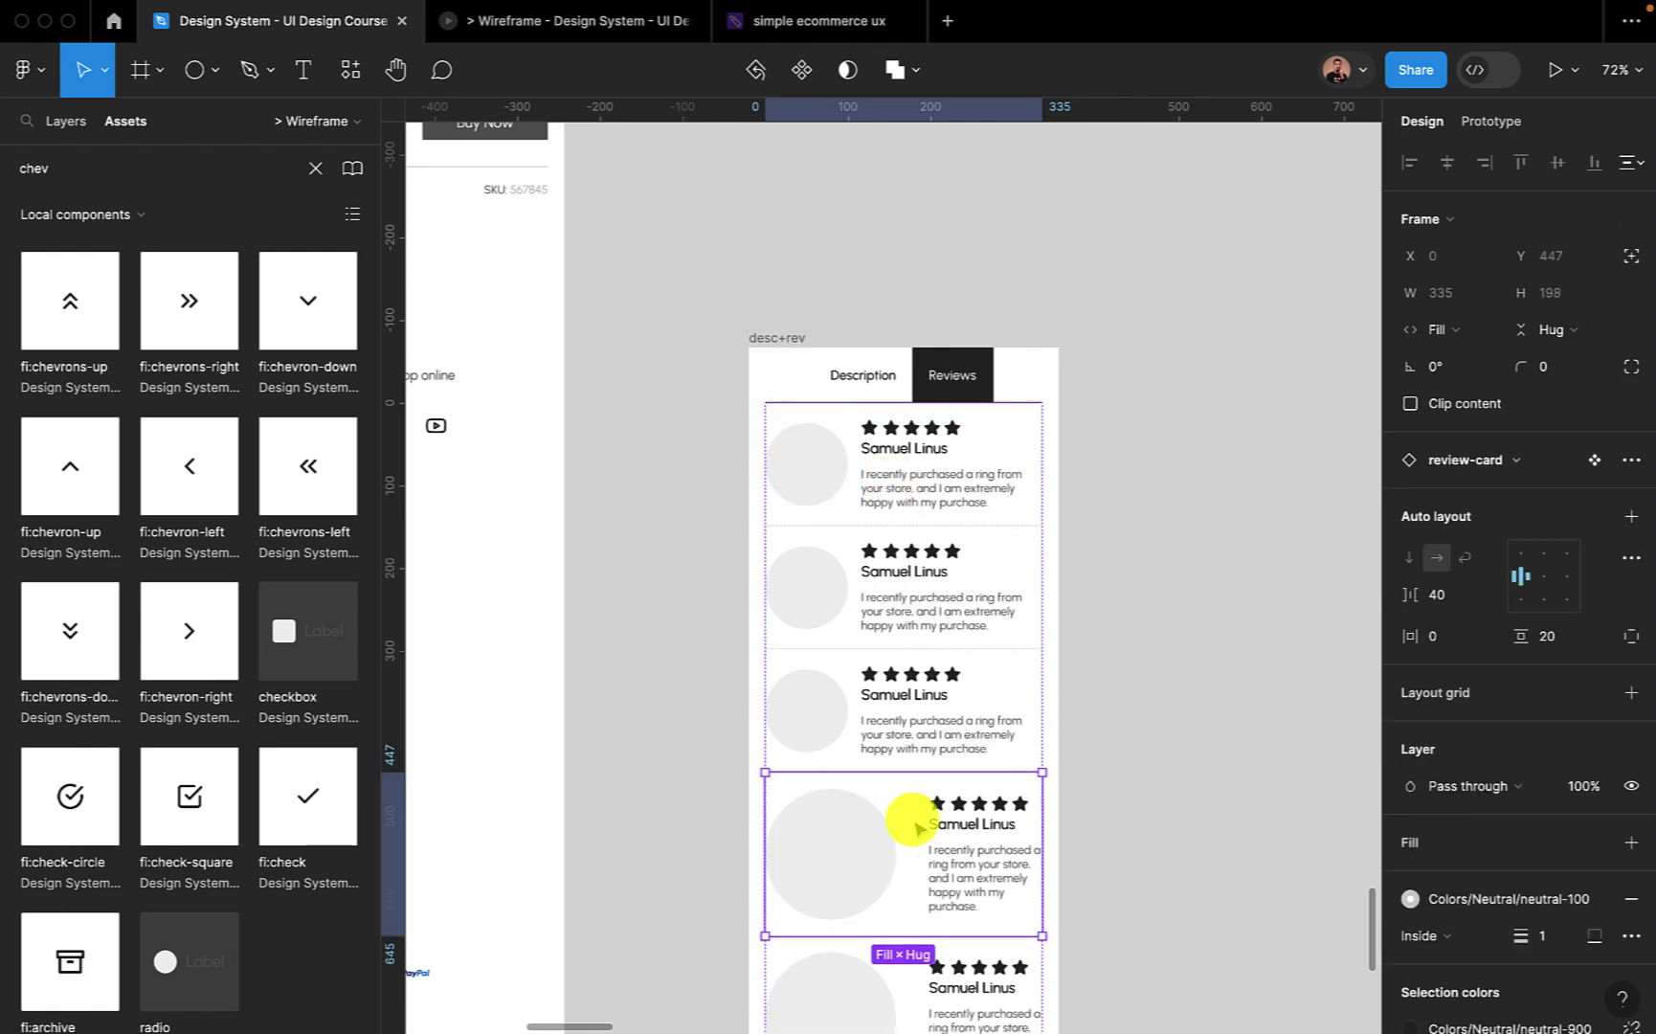
key(Delete)
click(910, 854)
click(909, 854)
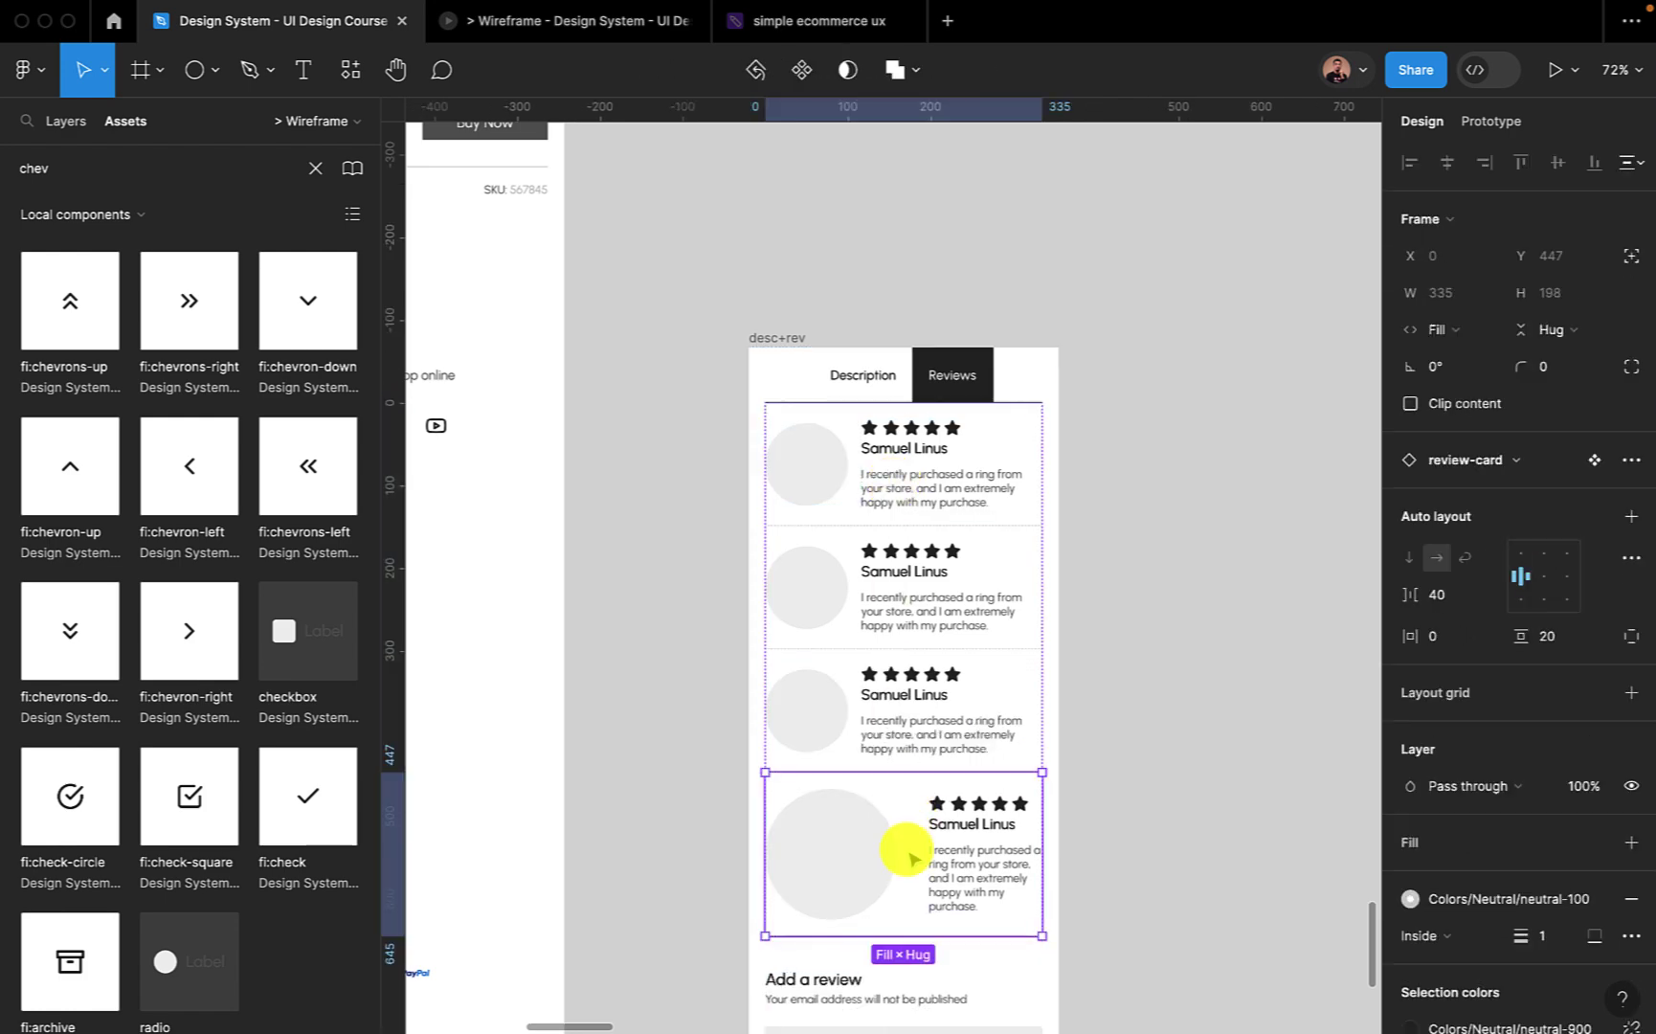
key(Delete)
Move the reviews section into the mobile product page.
scroll(1109, 745, down, 5)
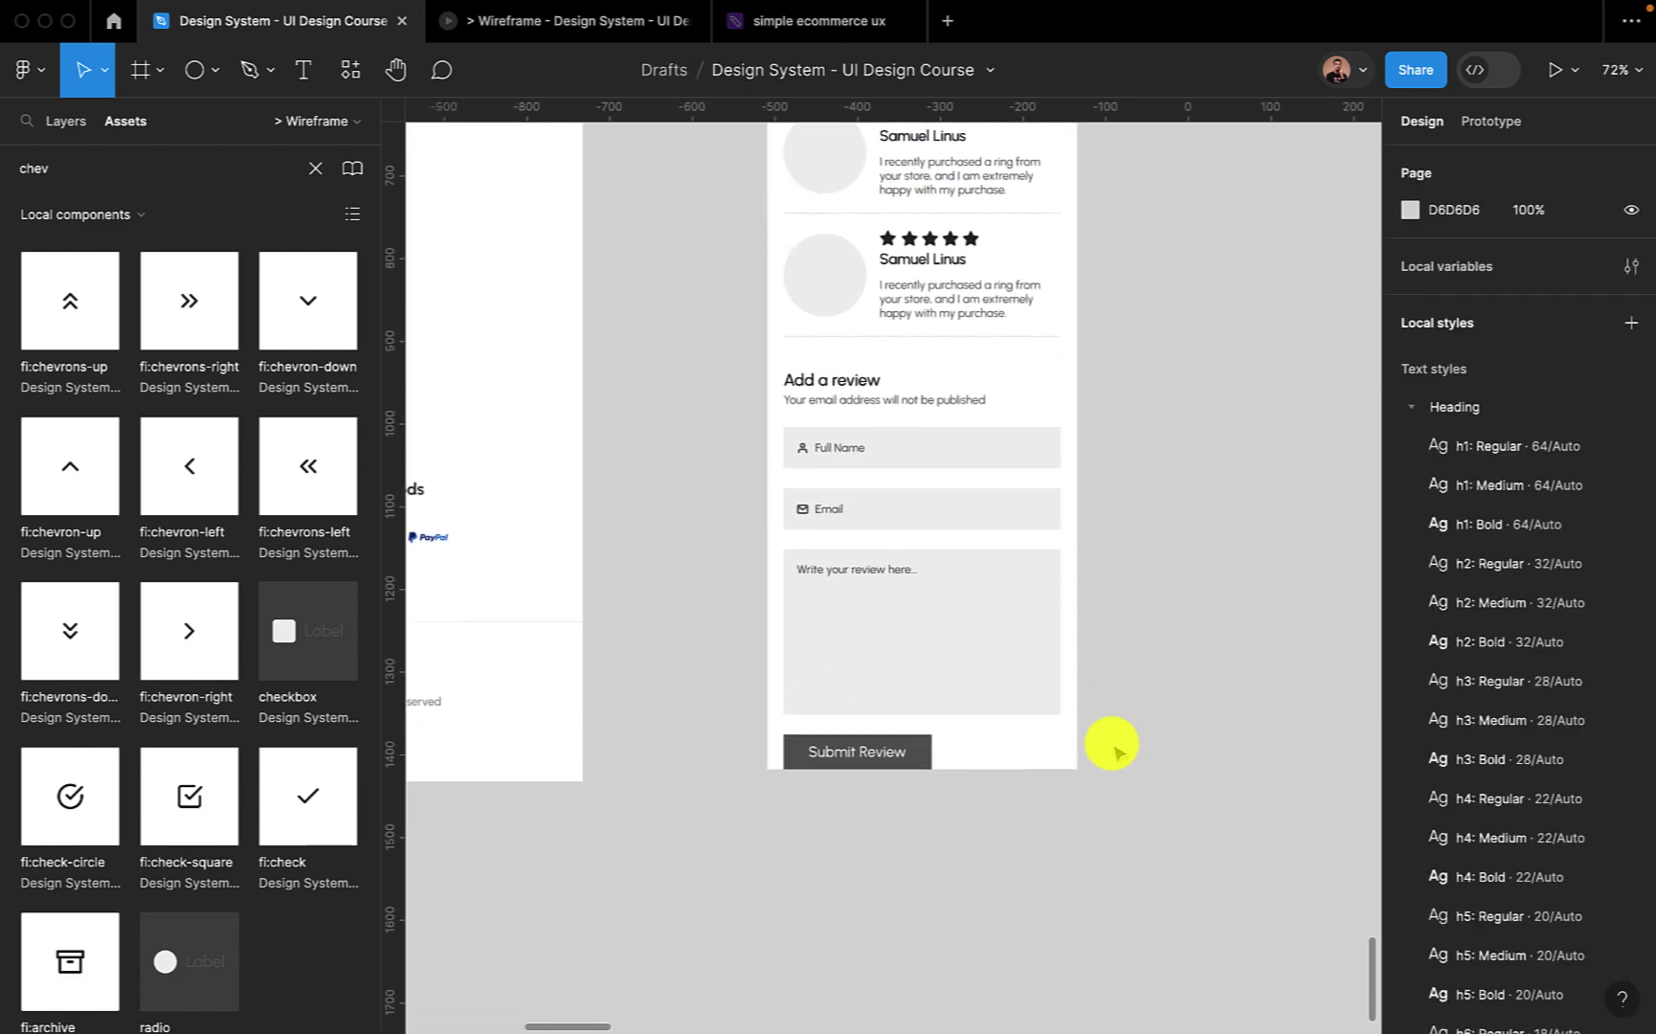
click(916, 590)
scroll(905, 580, up, 1)
scroll(890, 632, down, 3)
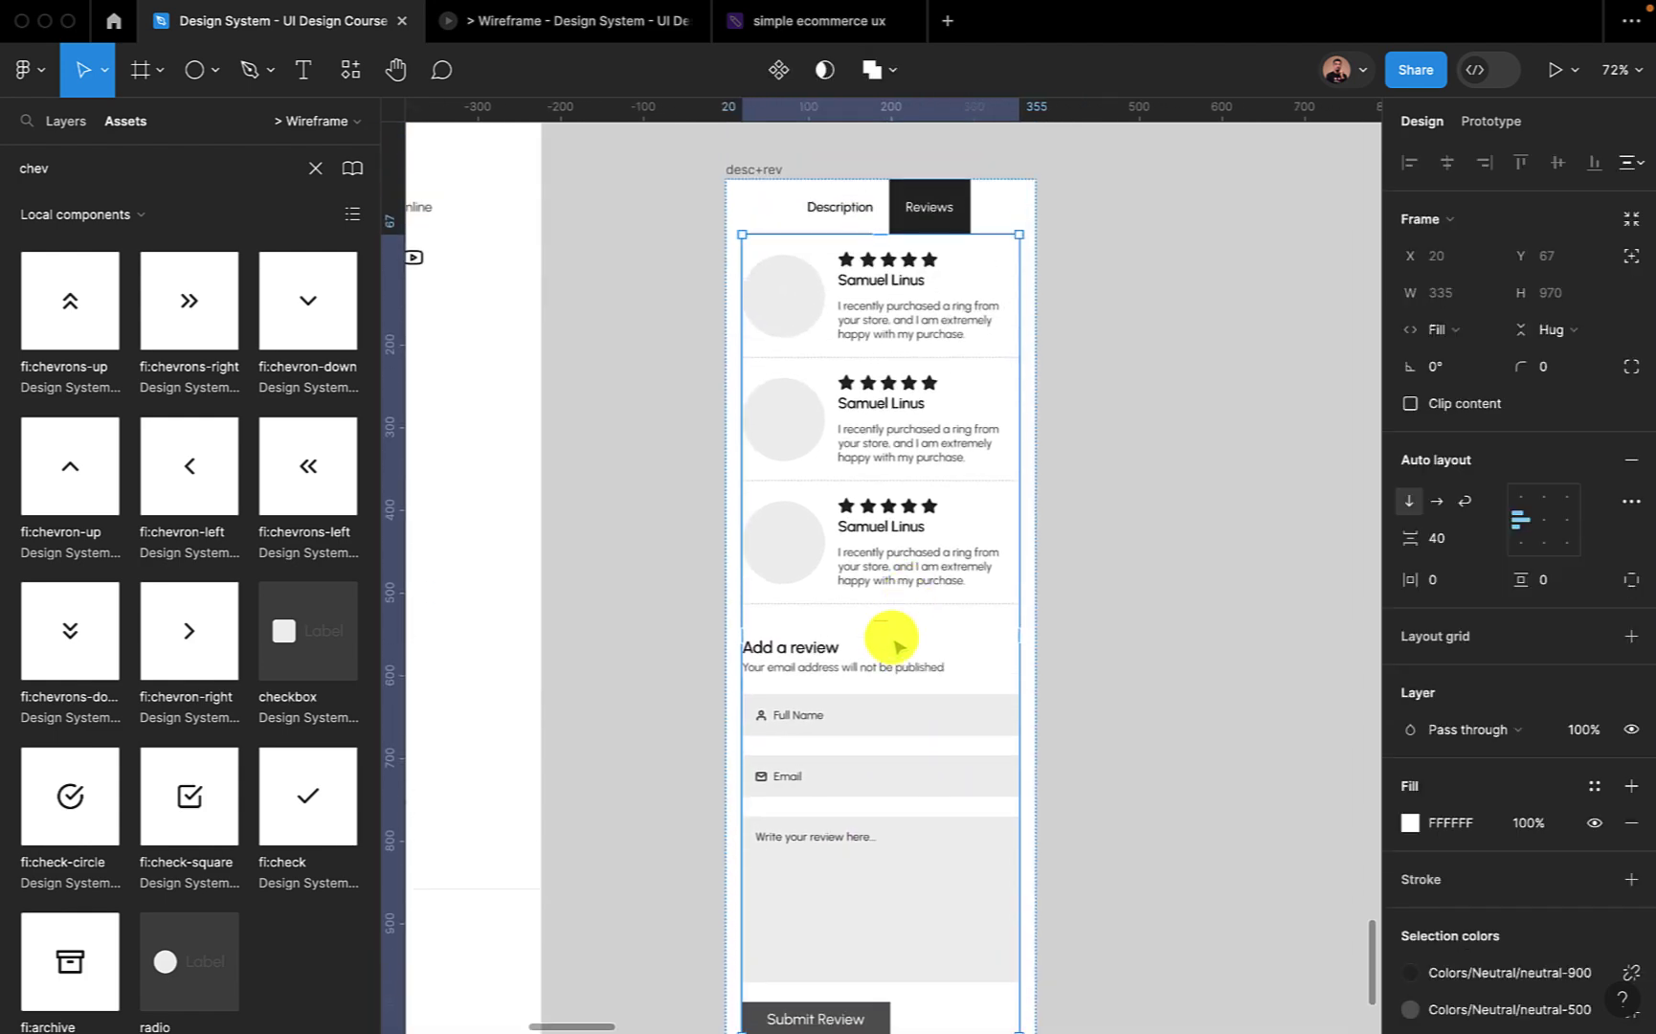
click(1091, 506)
scroll(1090, 506, down, 5)
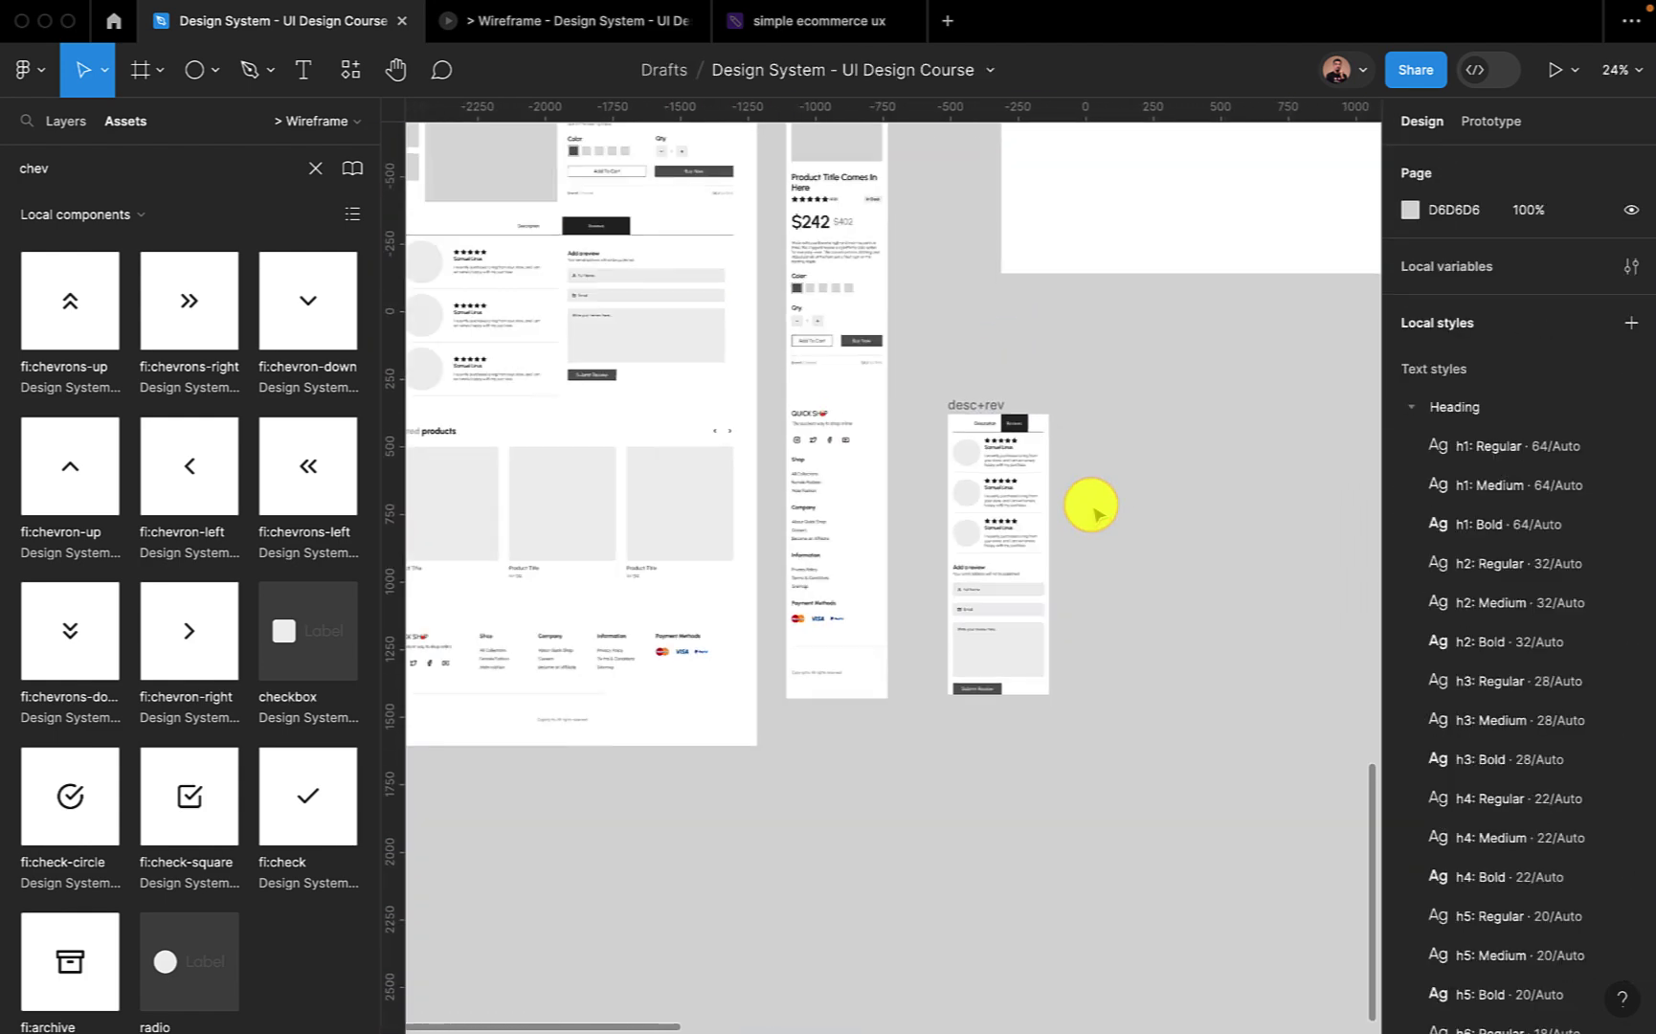
drag(979, 406, 866, 372)
click(1046, 451)
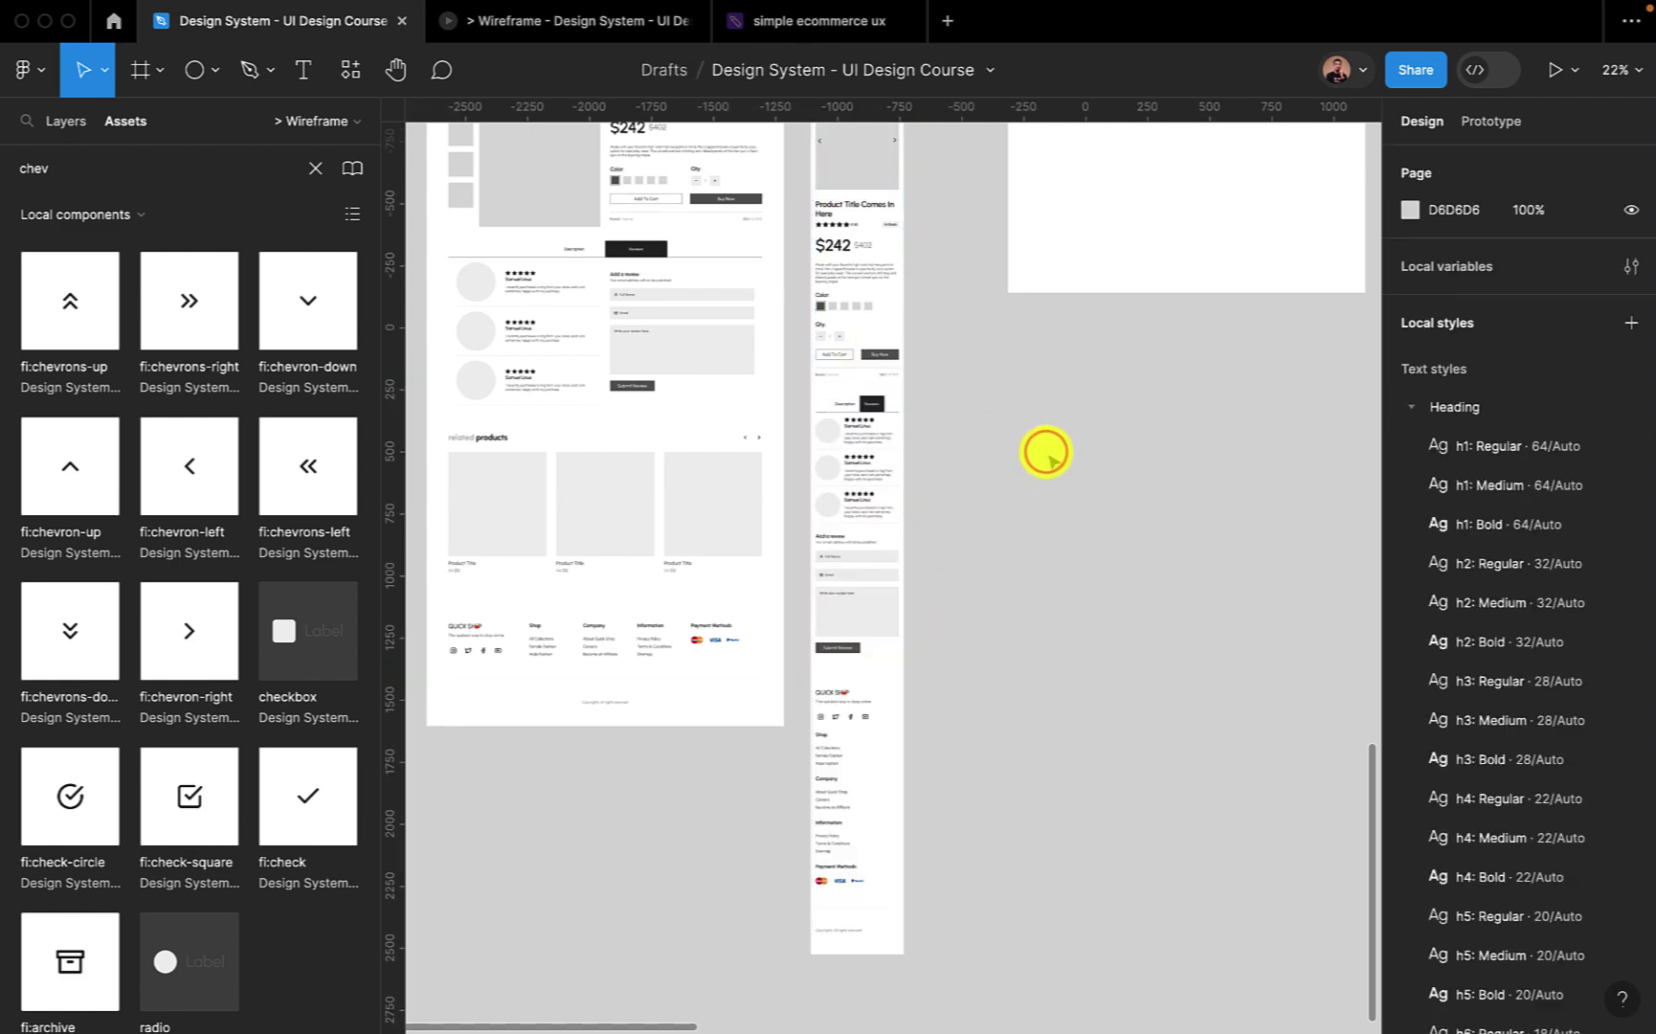
Paste the product carousel into the mobile page and move it above the footer.
scroll(1046, 452, down, 3)
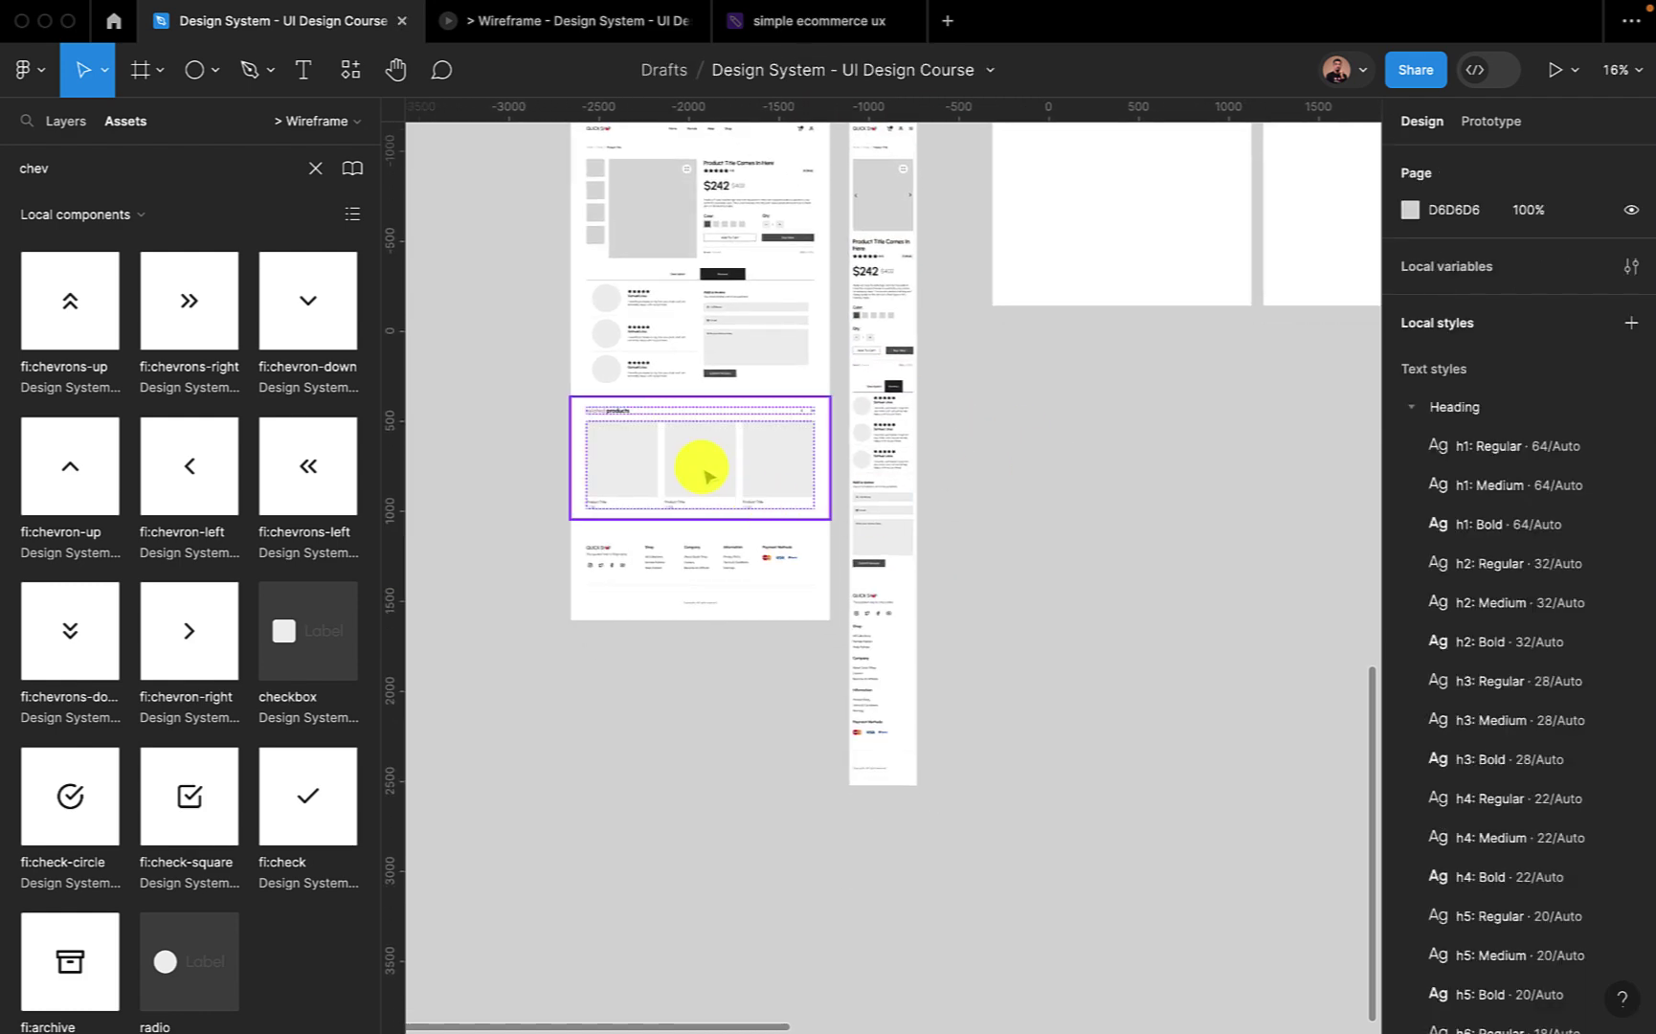
click(703, 474)
scroll(843, 505, down, 3)
scroll(842, 512, up, 5)
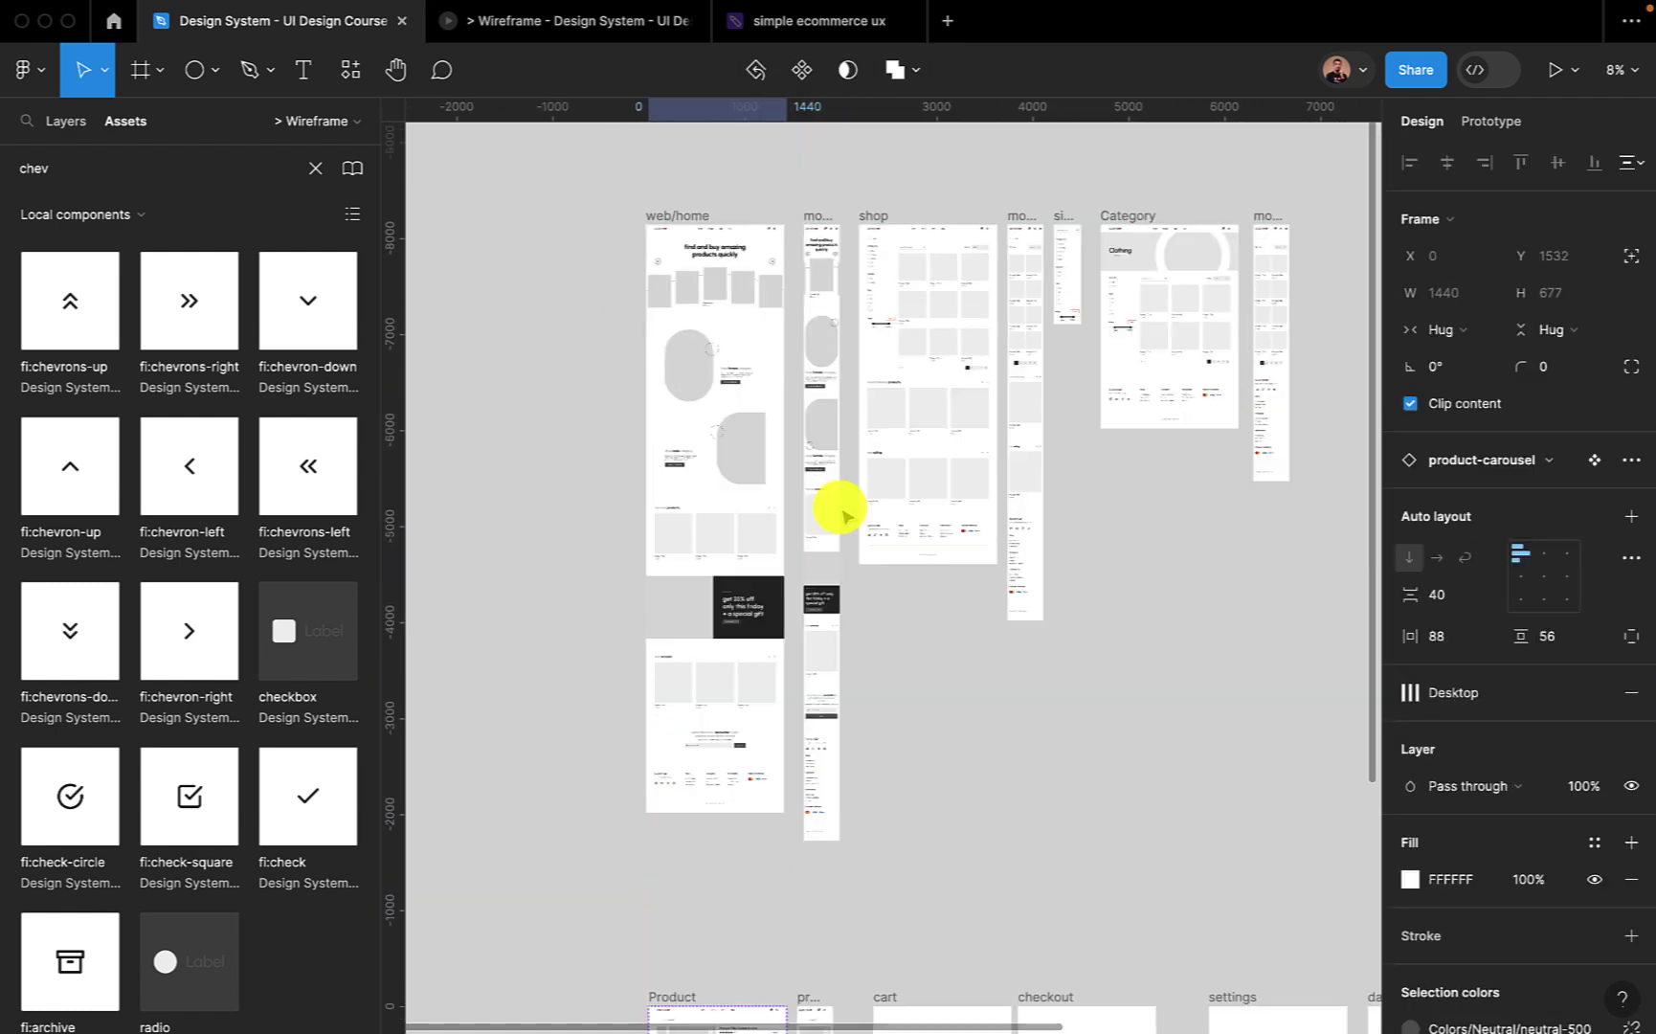
scroll(842, 516, up, 5)
click(825, 563)
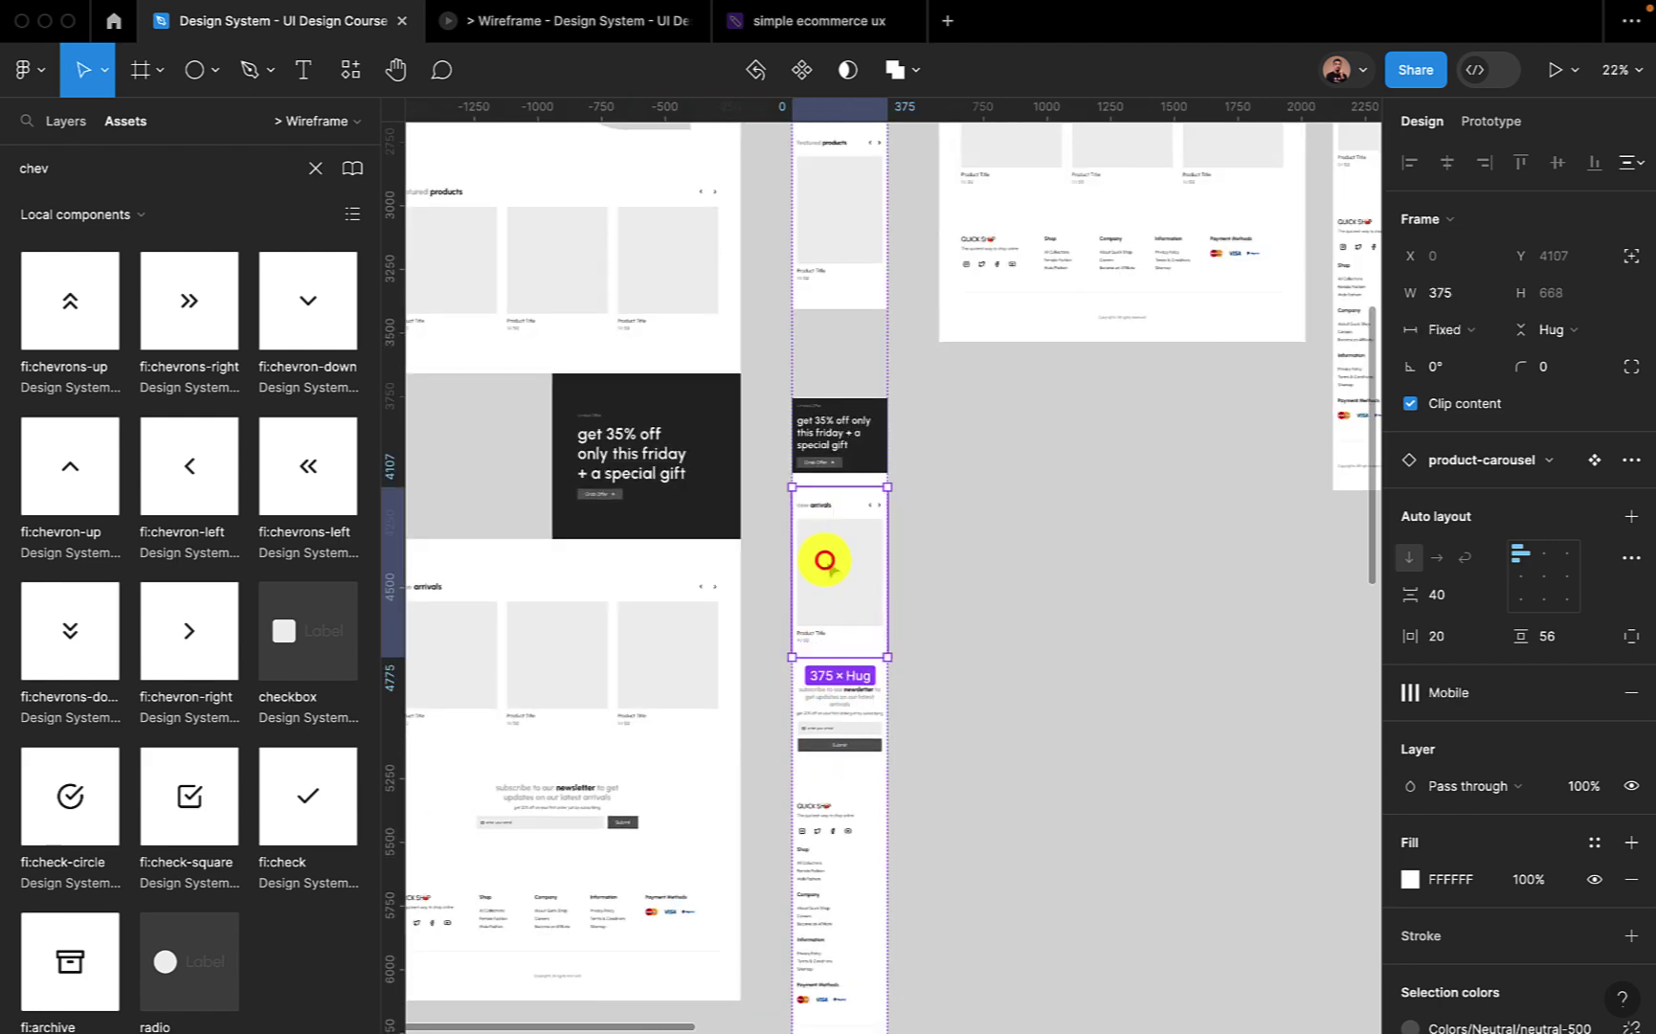
scroll(829, 569, down, 5)
scroll(831, 570, down, 5)
scroll(827, 564, up, 3)
scroll(828, 563, up, 3)
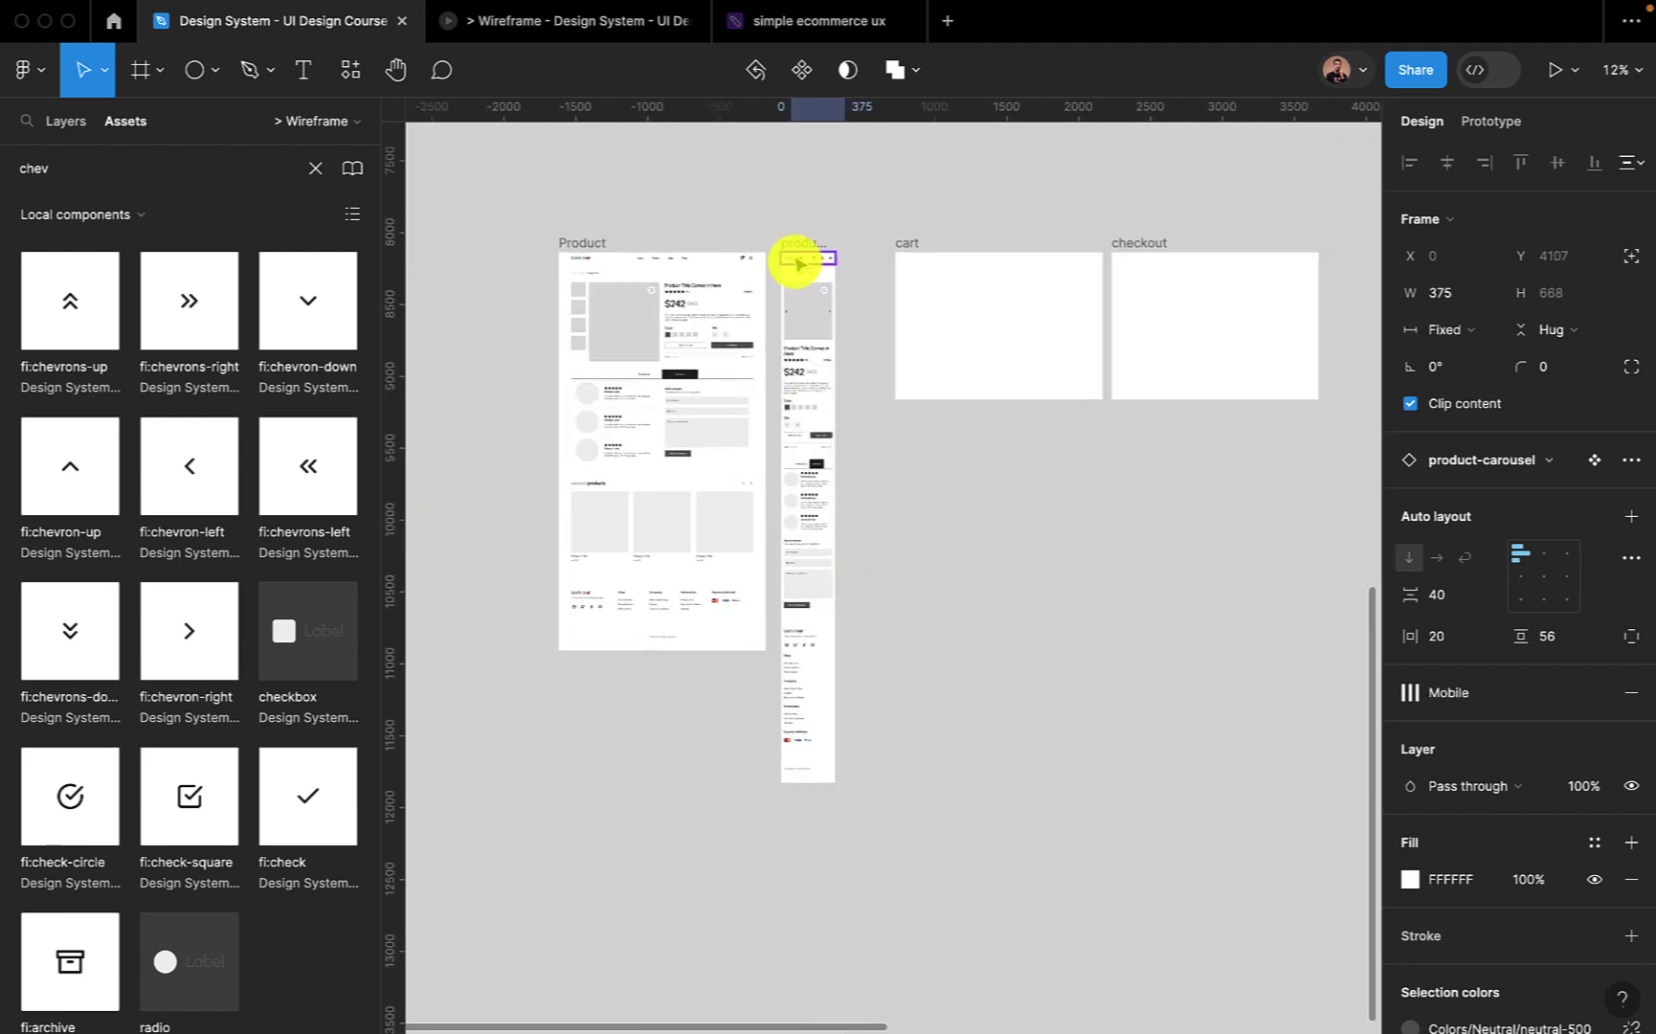
click(791, 240)
key(super+v)
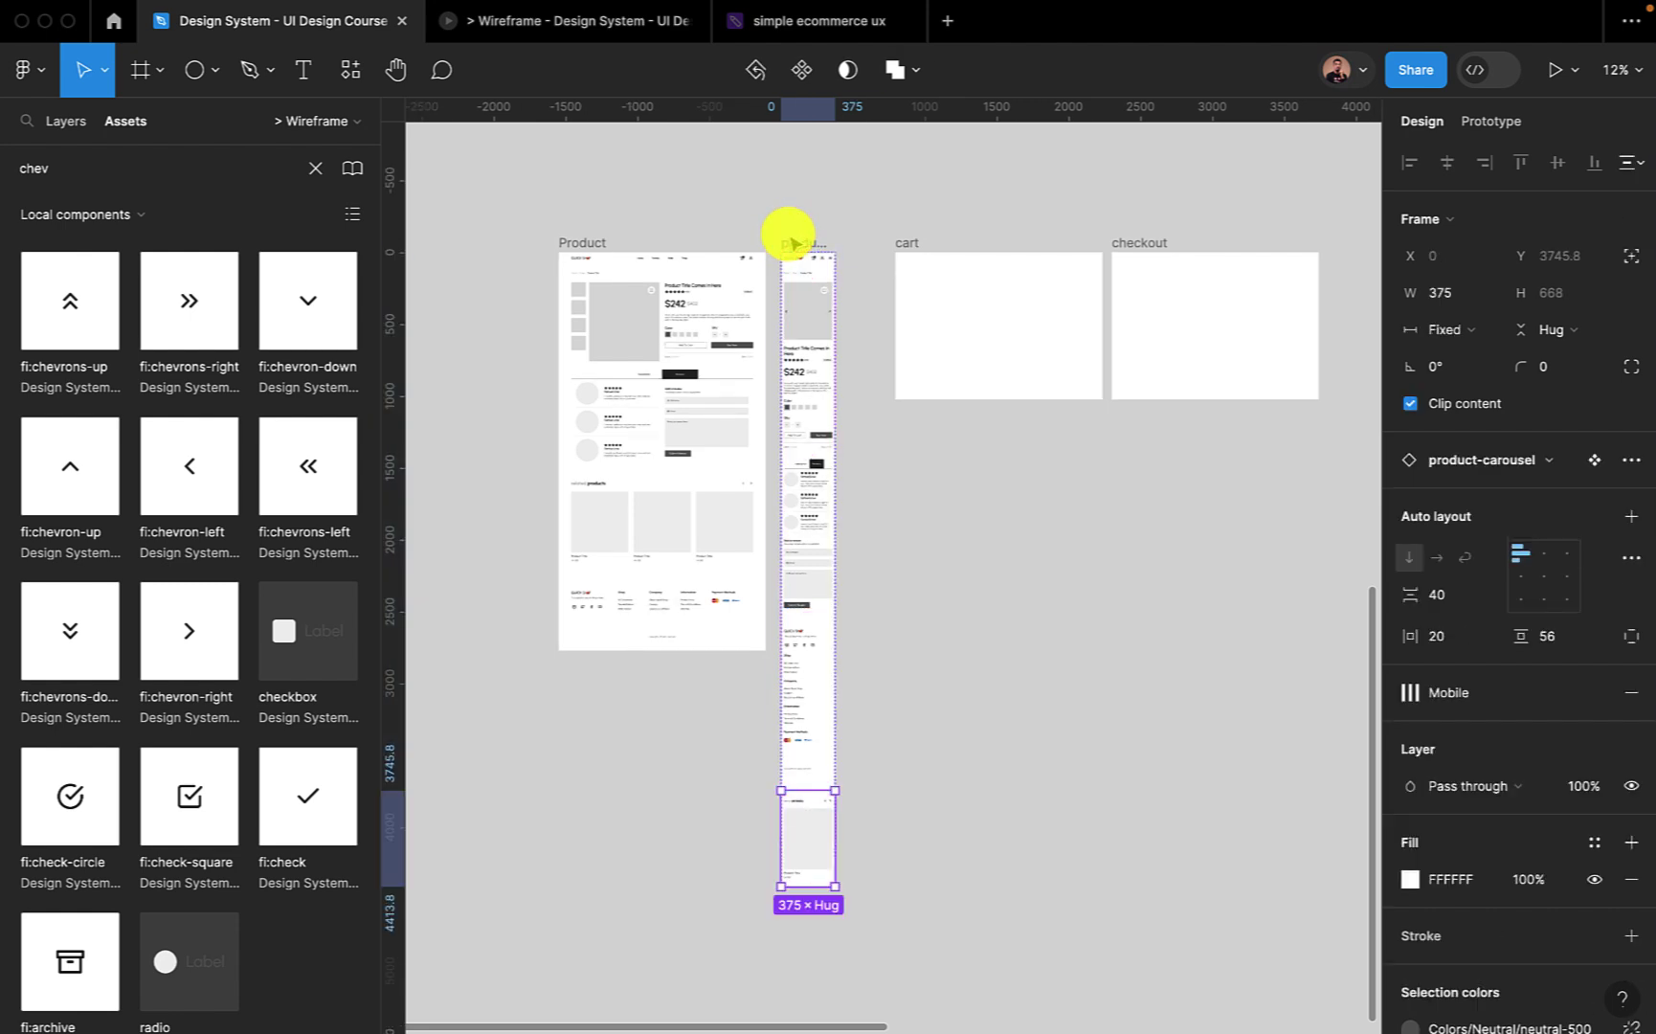
key(Up)
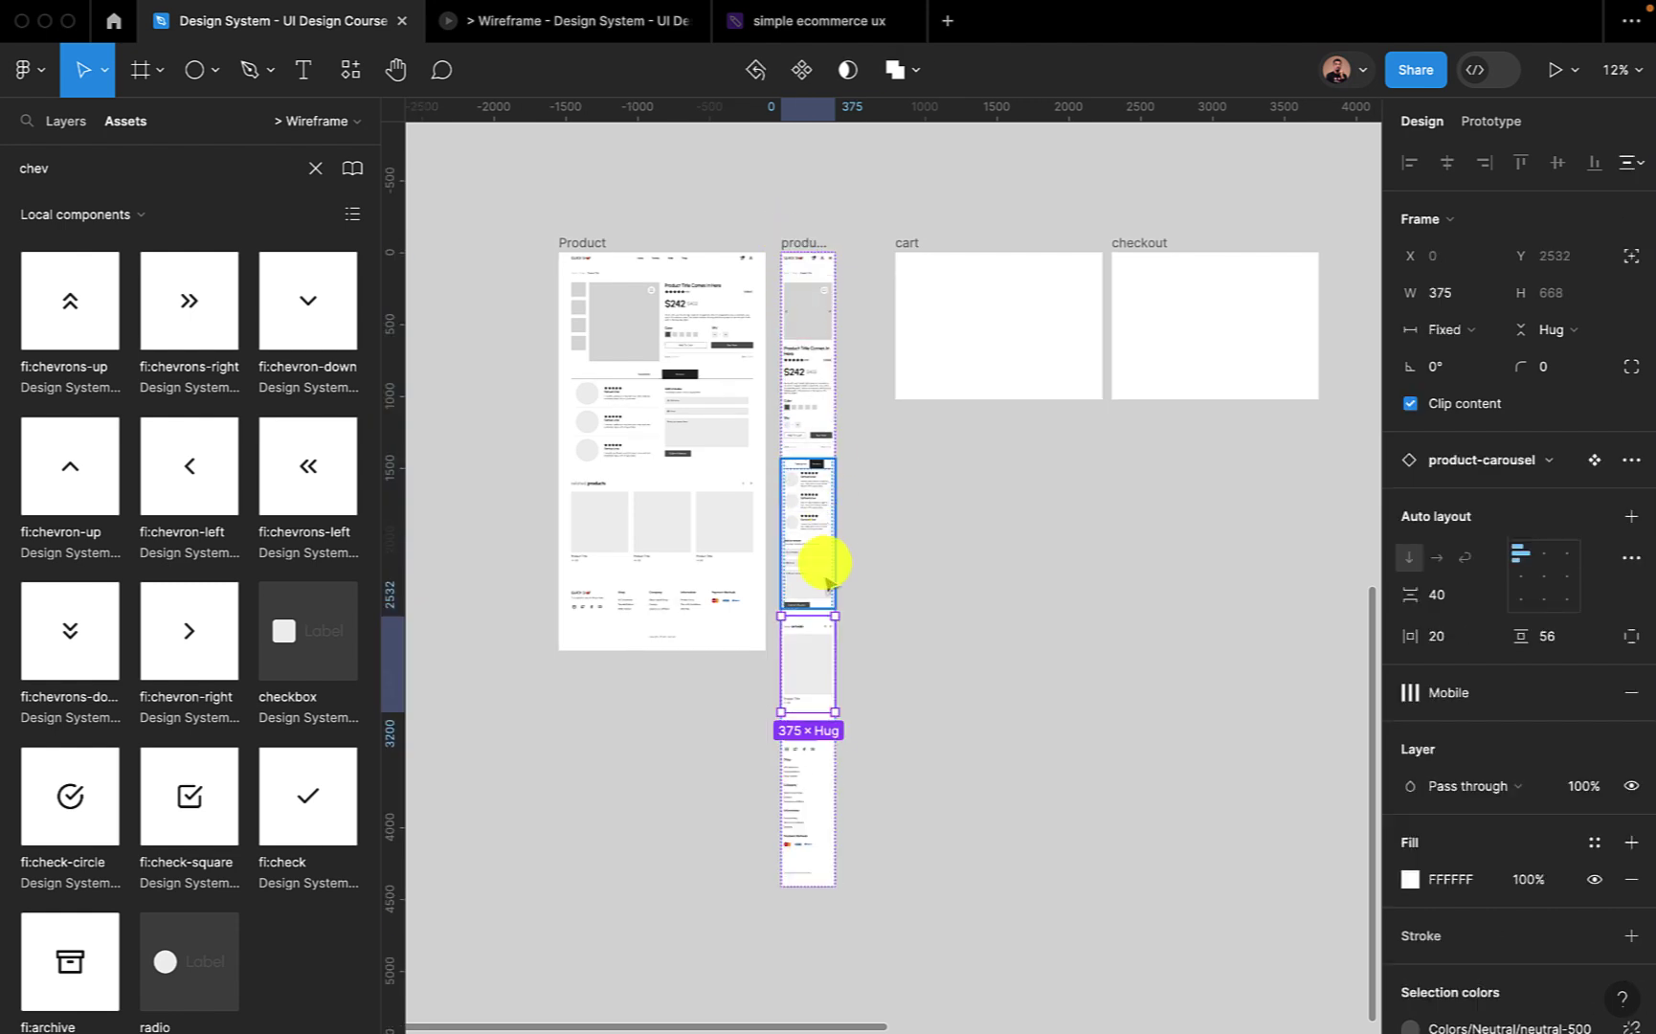
Rename the carousel heading to 'related products'.
scroll(820, 574, up, 5)
scroll(821, 612, up, 5)
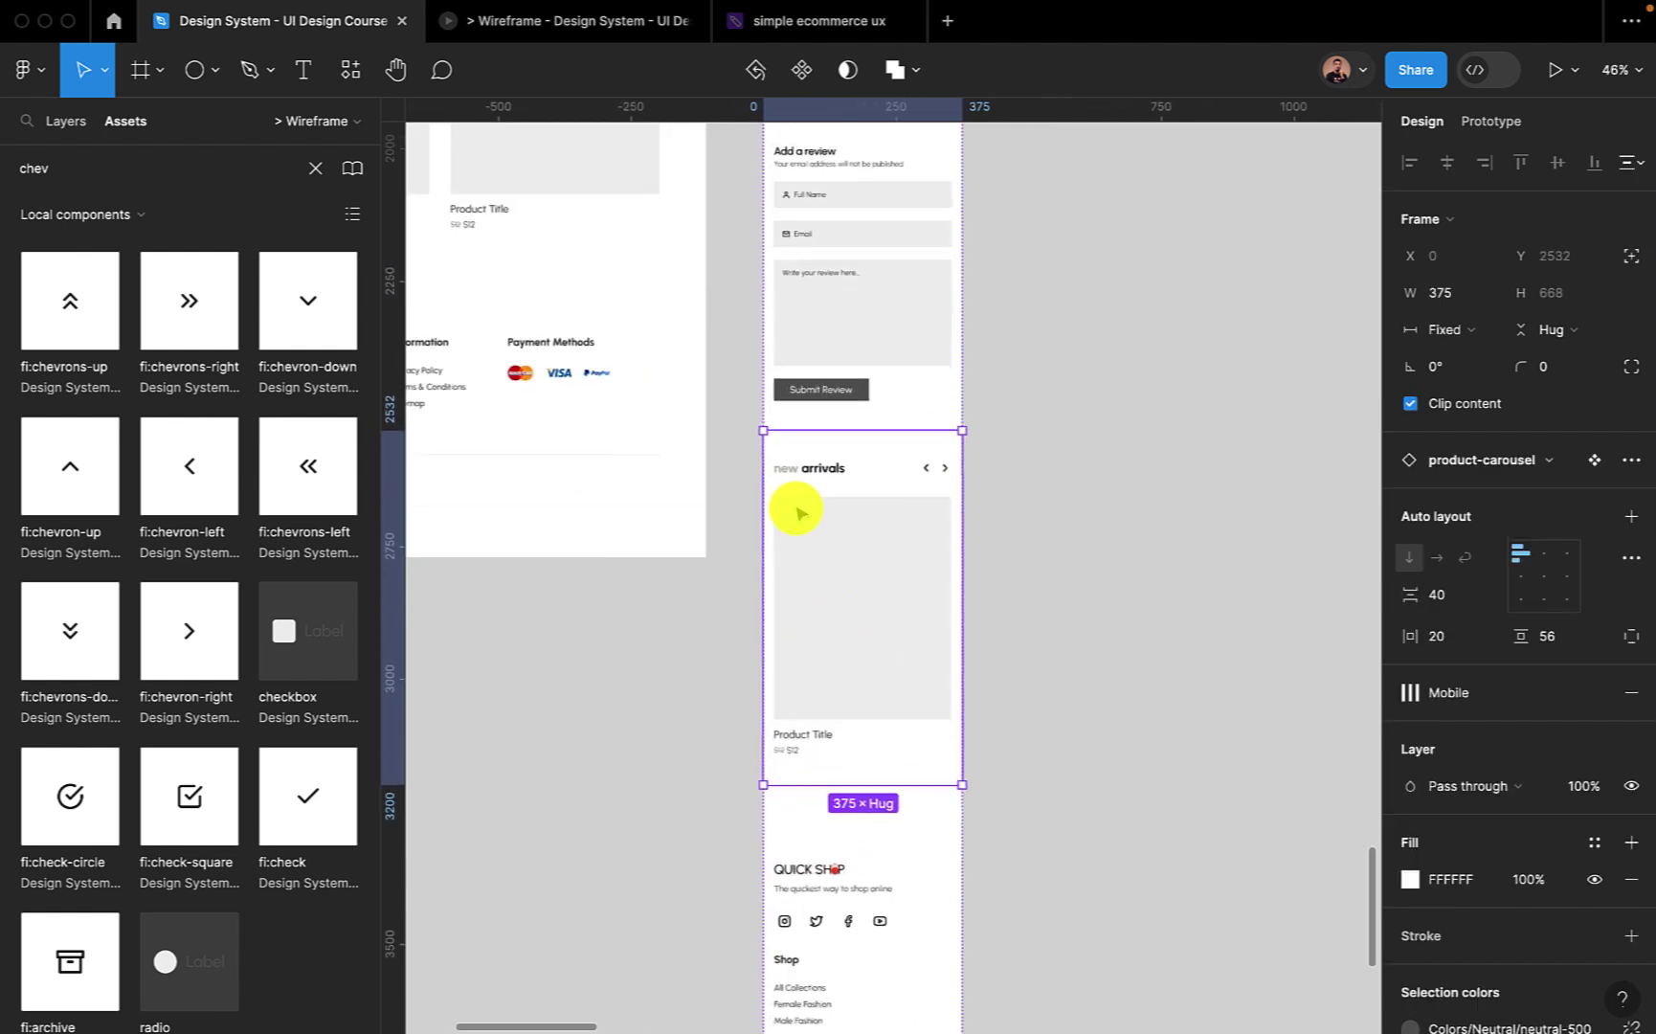
double_click(783, 467)
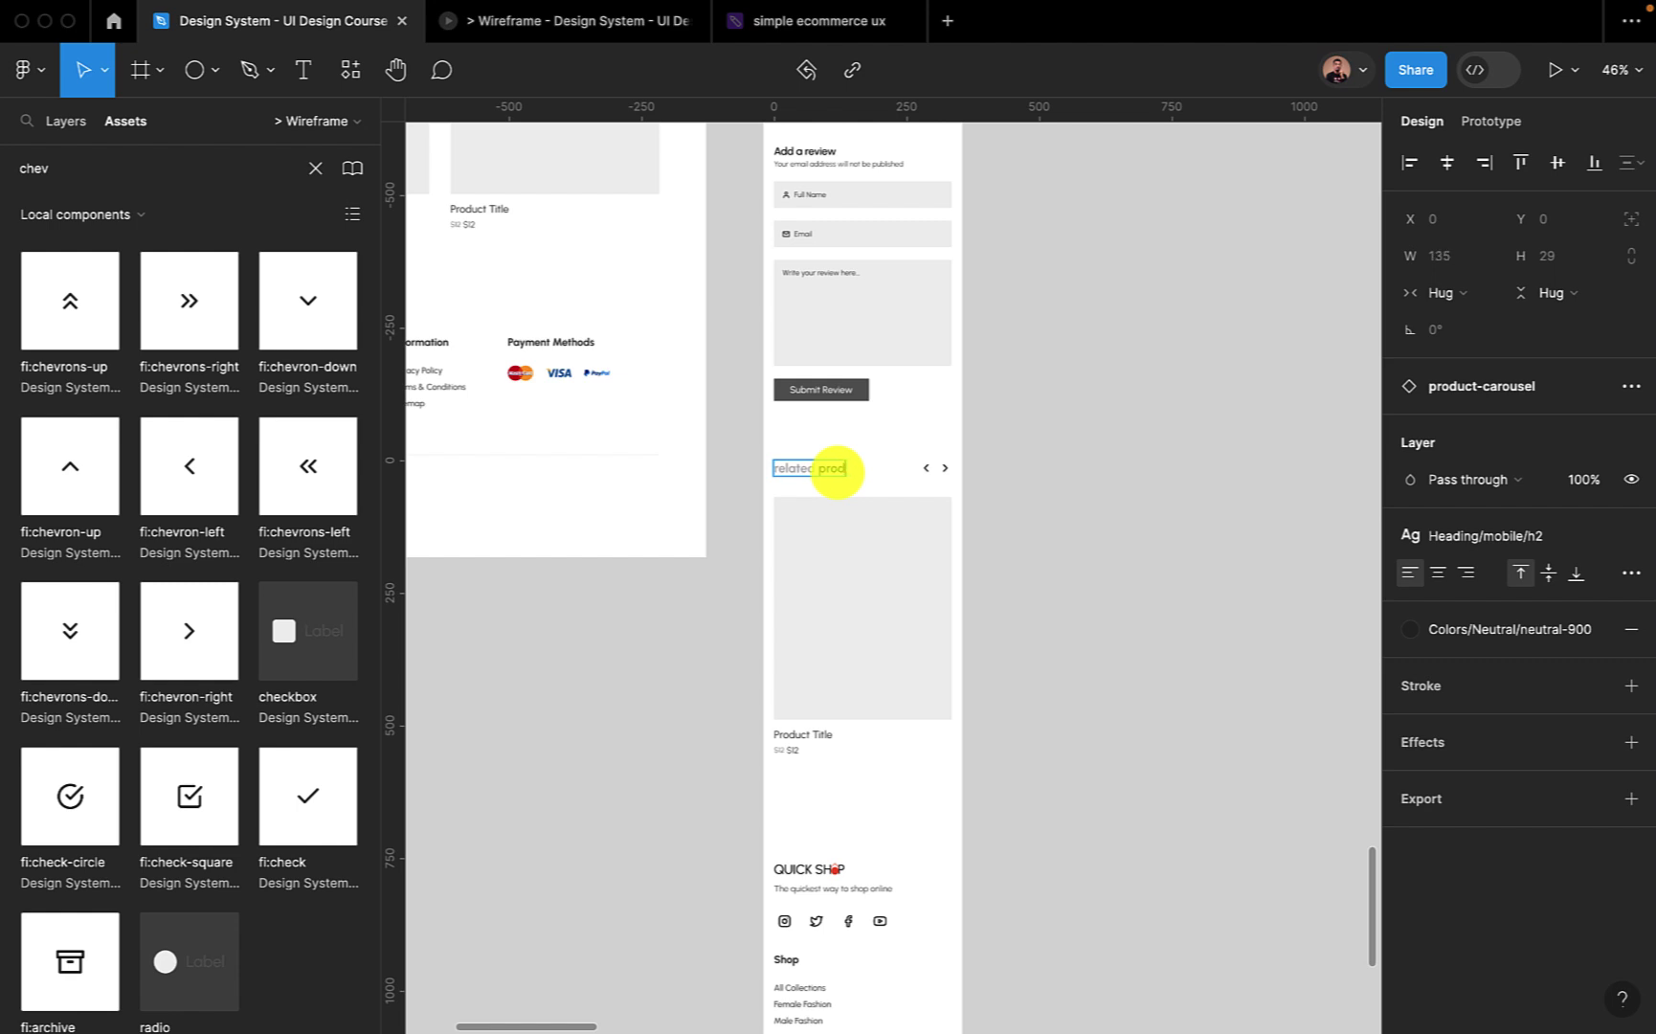
click(1078, 516)
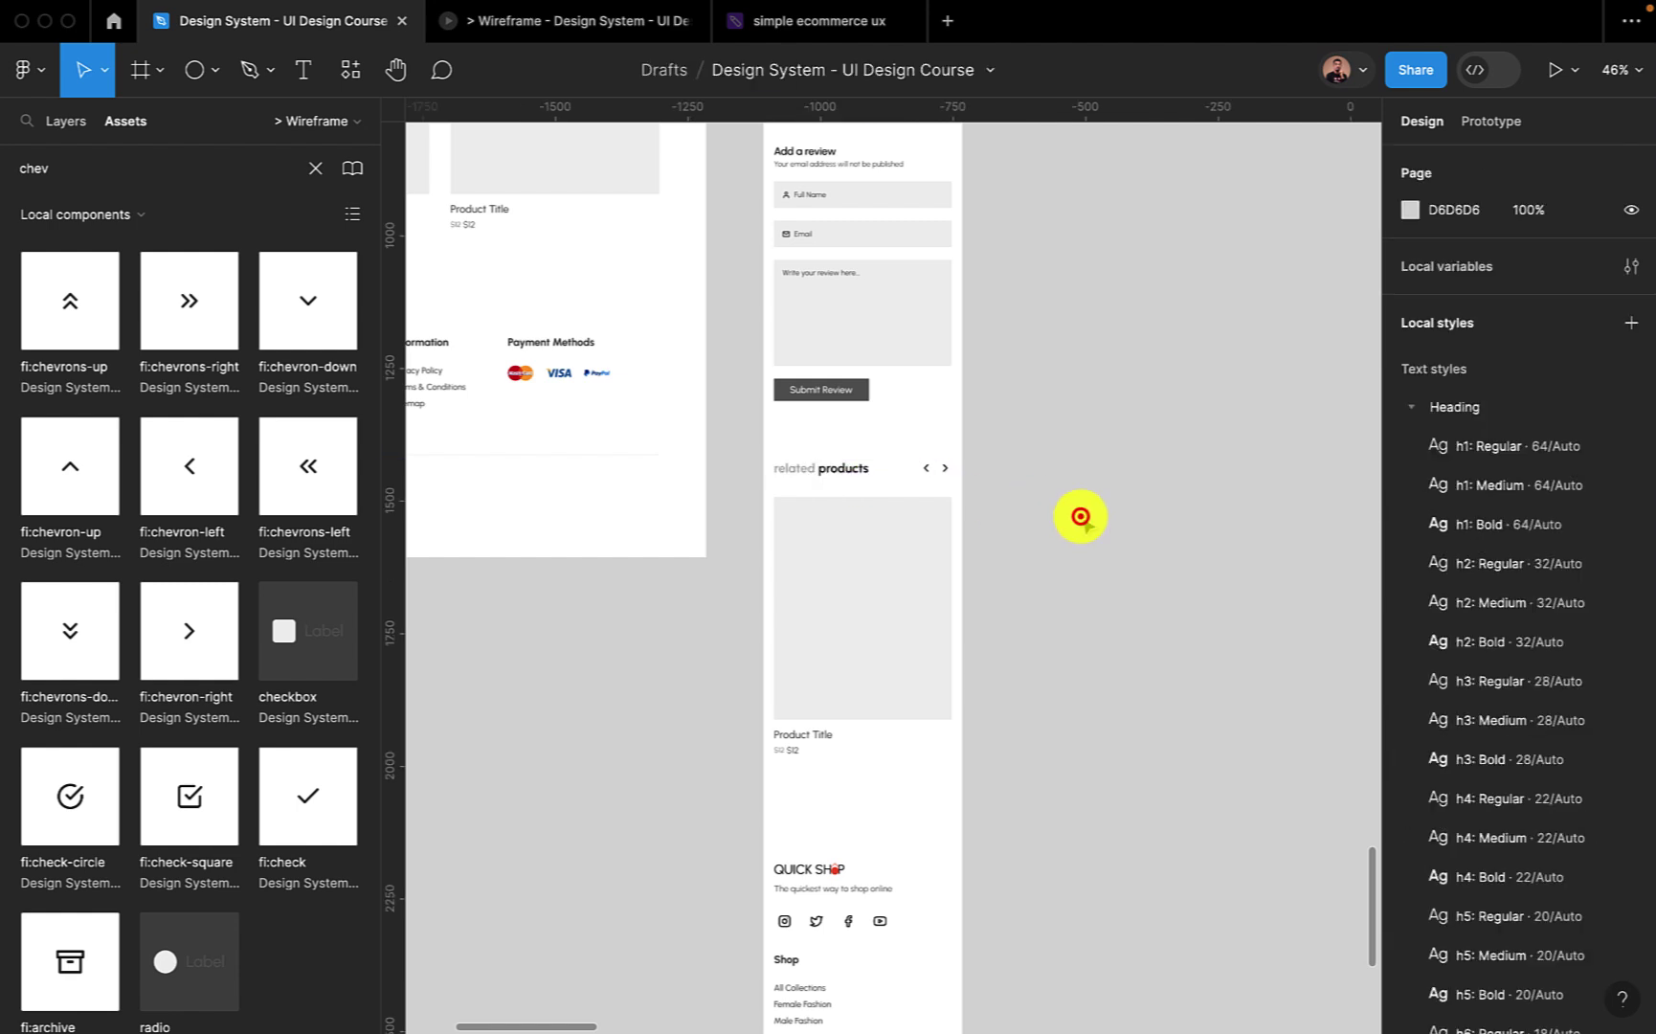
Zoom out to show the full 375-wide product/mobile page and select that frame.
scroll(1079, 517, down, 5)
scroll(1062, 546, up, 3)
scroll(1057, 565, down, 2)
scroll(1058, 565, up, 3)
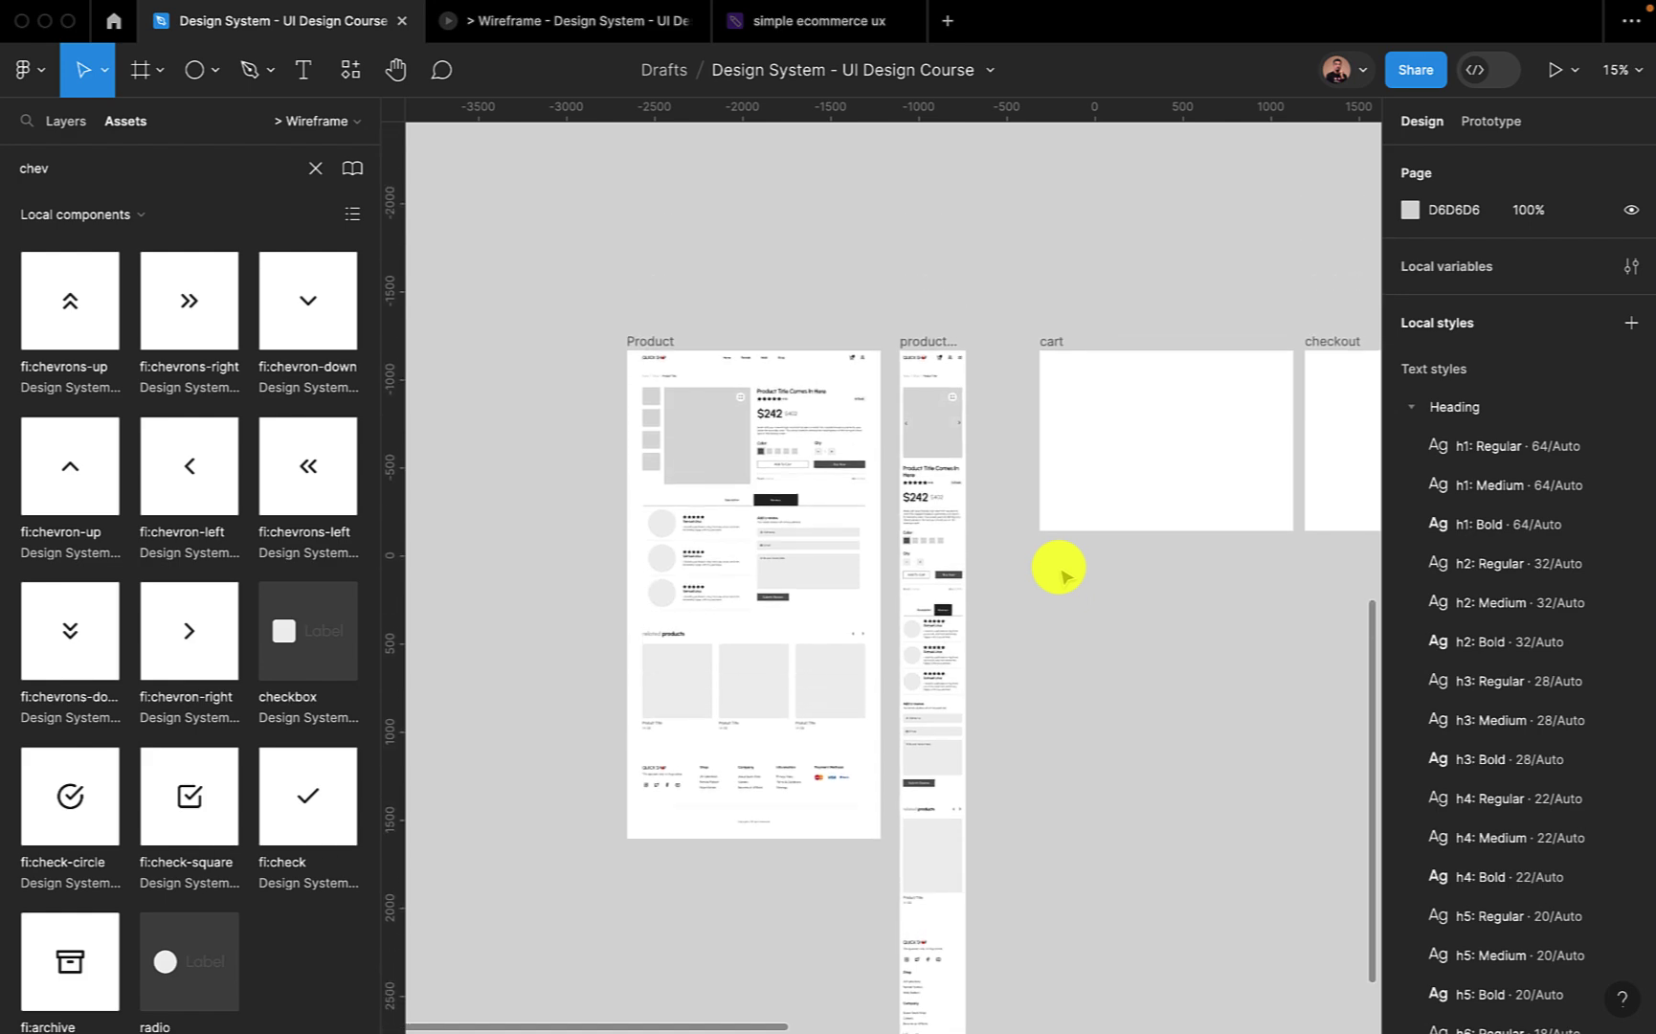
click(769, 463)
click(957, 464)
click(998, 579)
scroll(998, 578, up, 1)
scroll(999, 578, up, 5)
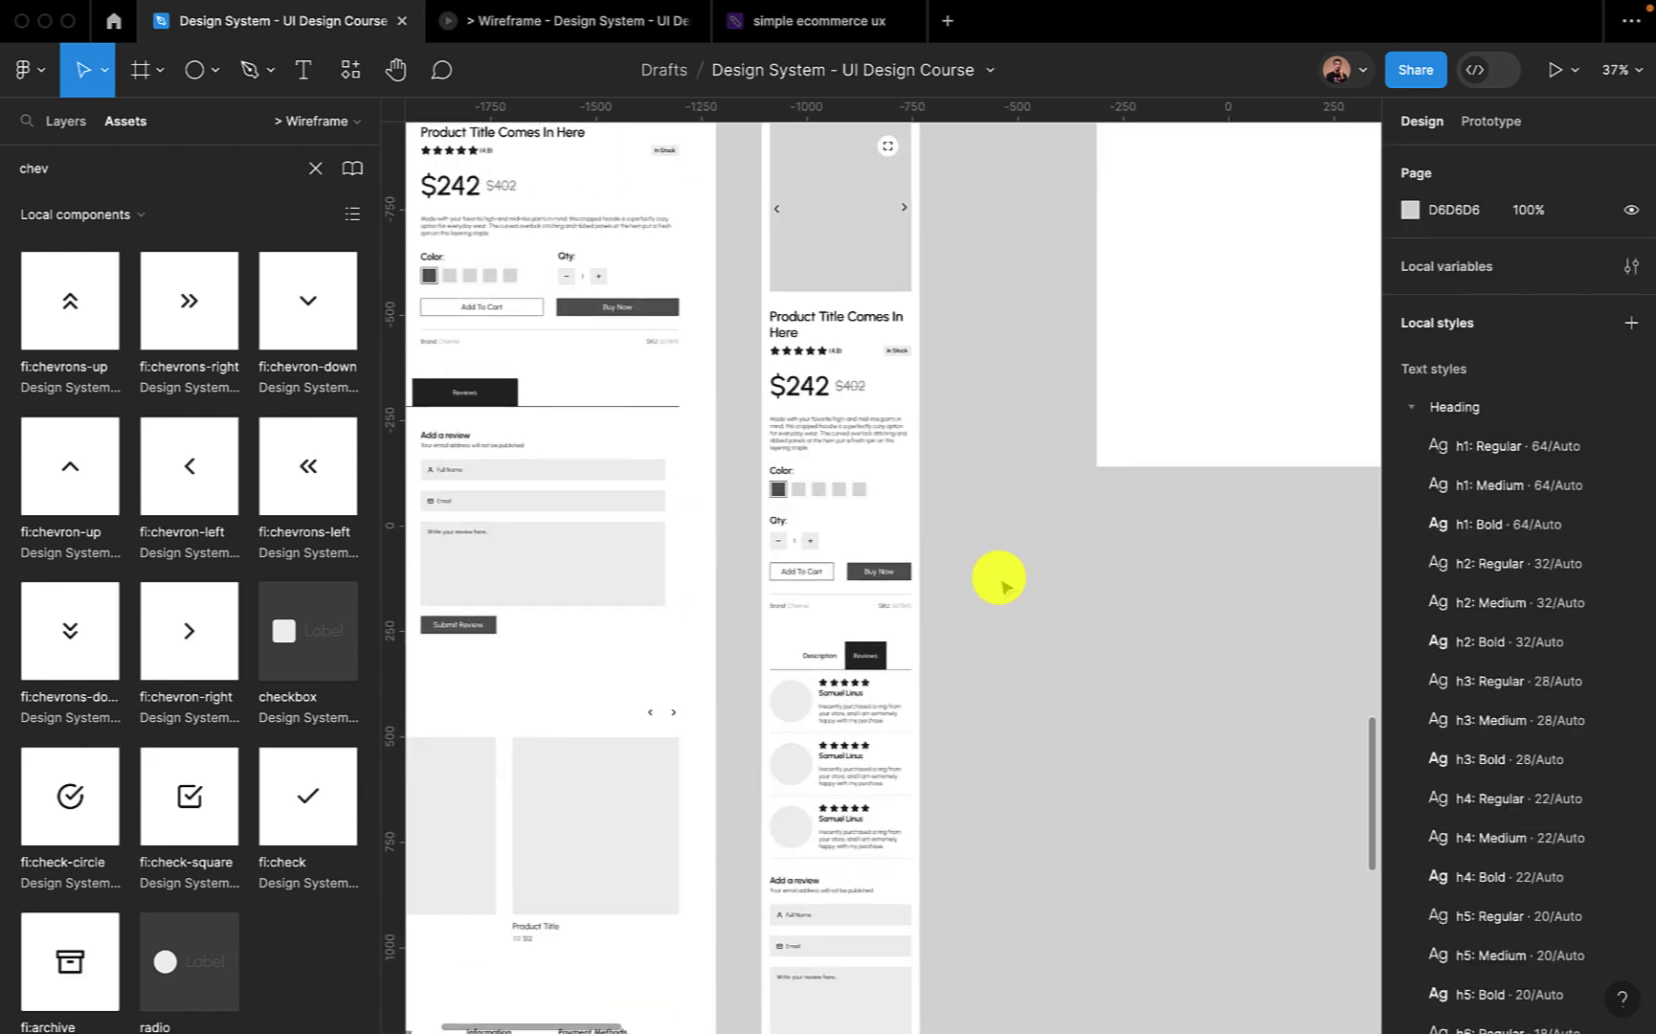
scroll(998, 578, up, 2)
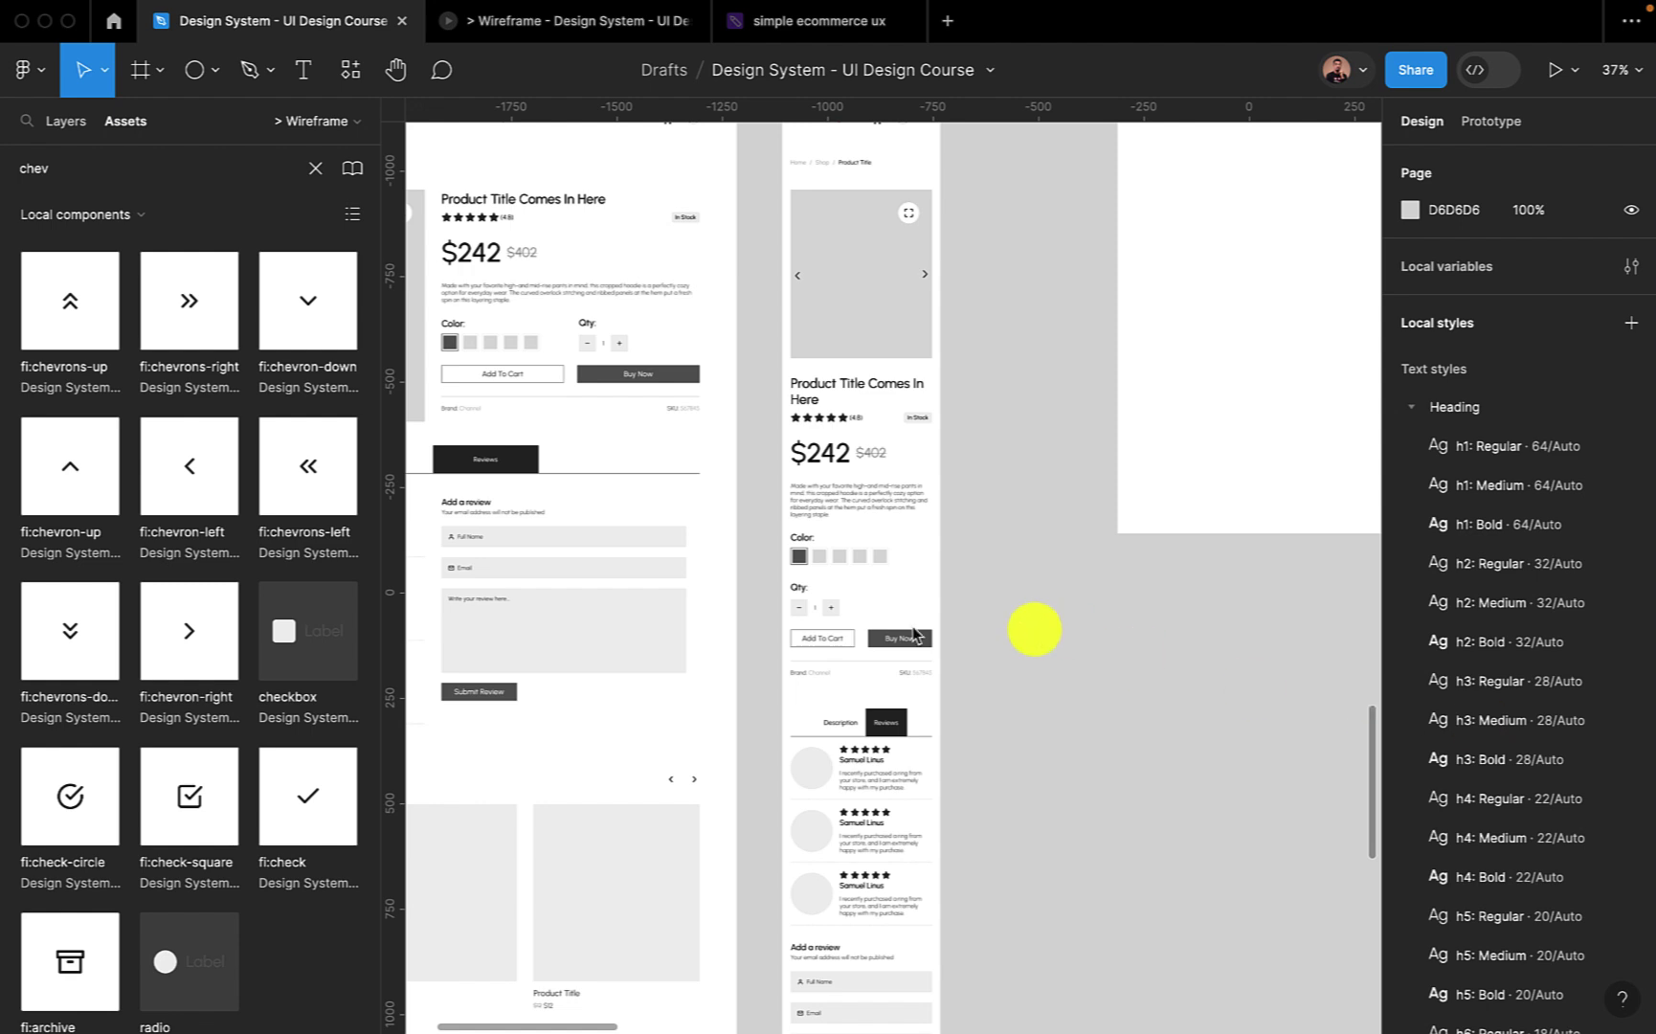
scroll(912, 603, down, 3)
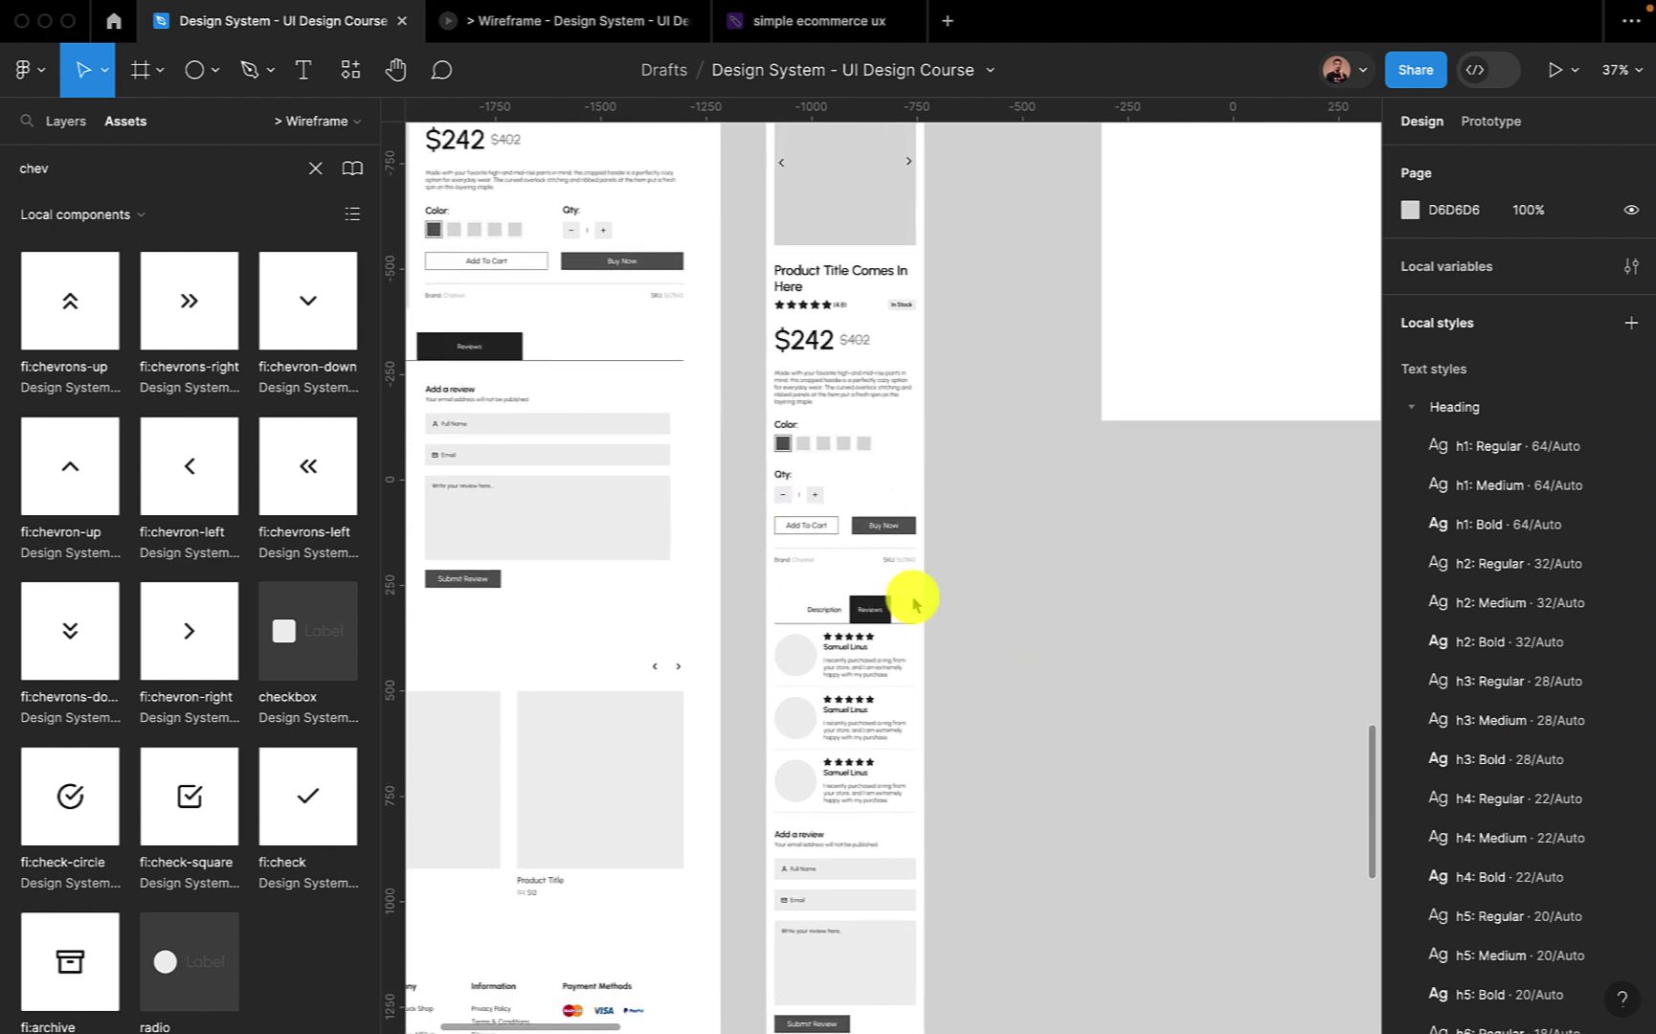
click(1018, 538)
scroll(824, 541, up, 1)
scroll(821, 525, up, 3)
scroll(809, 432, up, 3)
scroll(814, 536, down, 5)
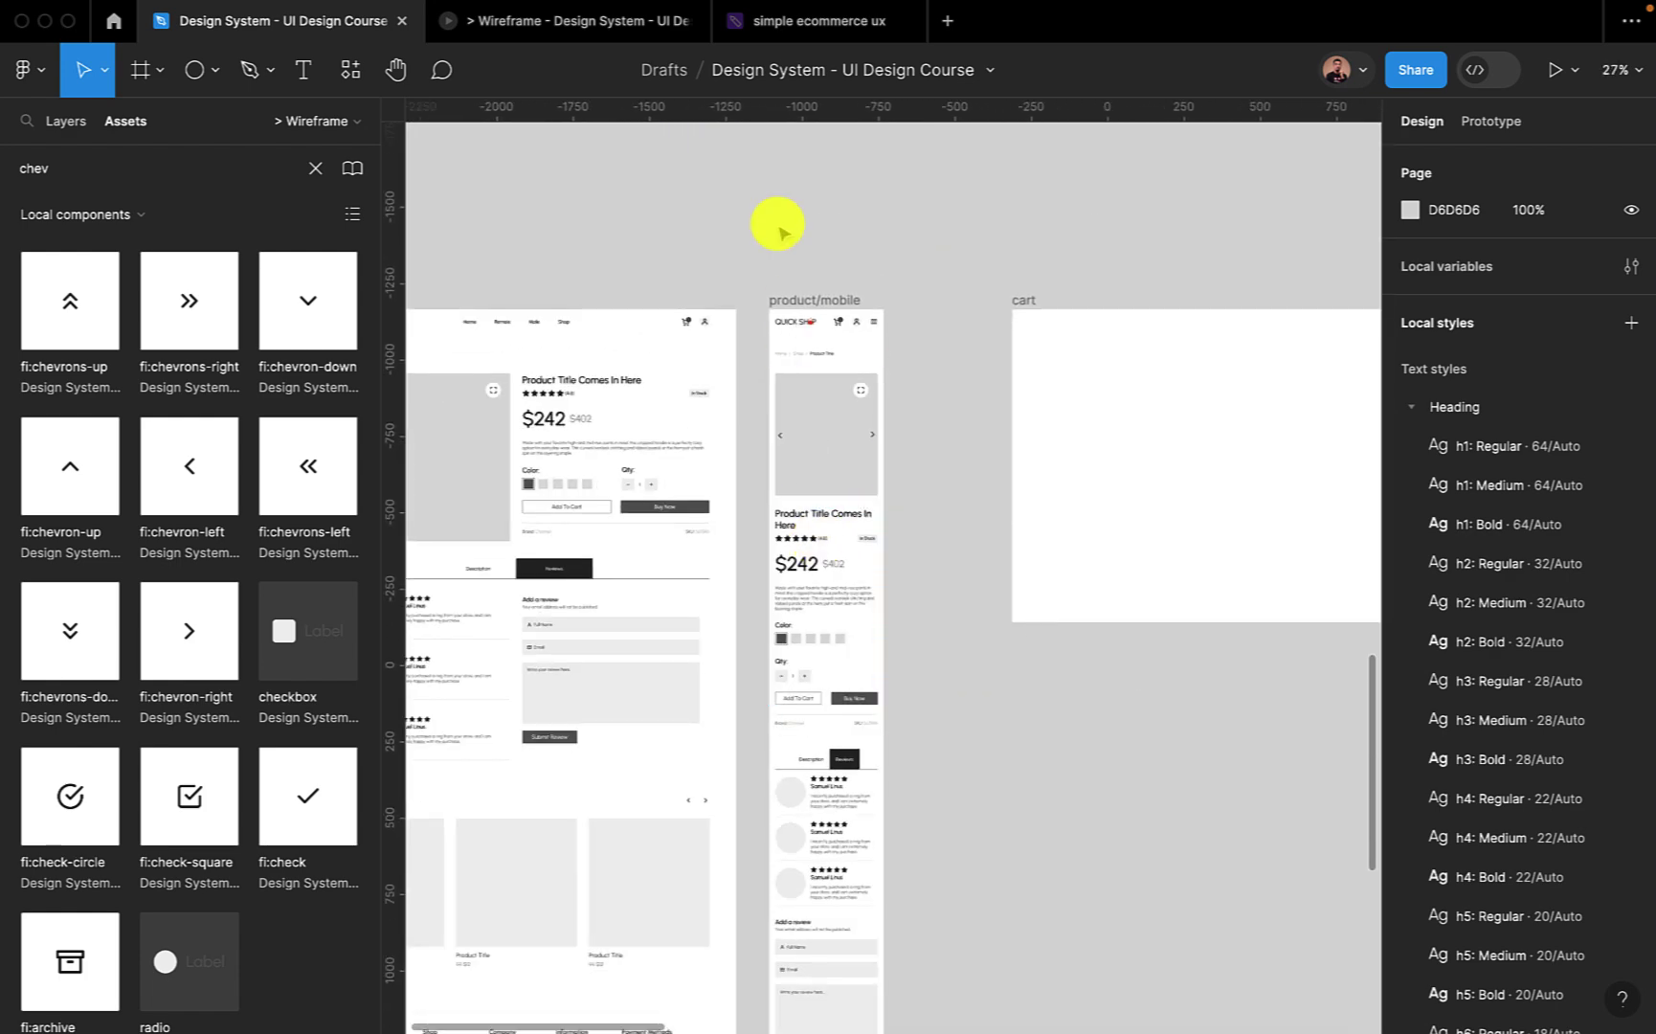
click(791, 297)
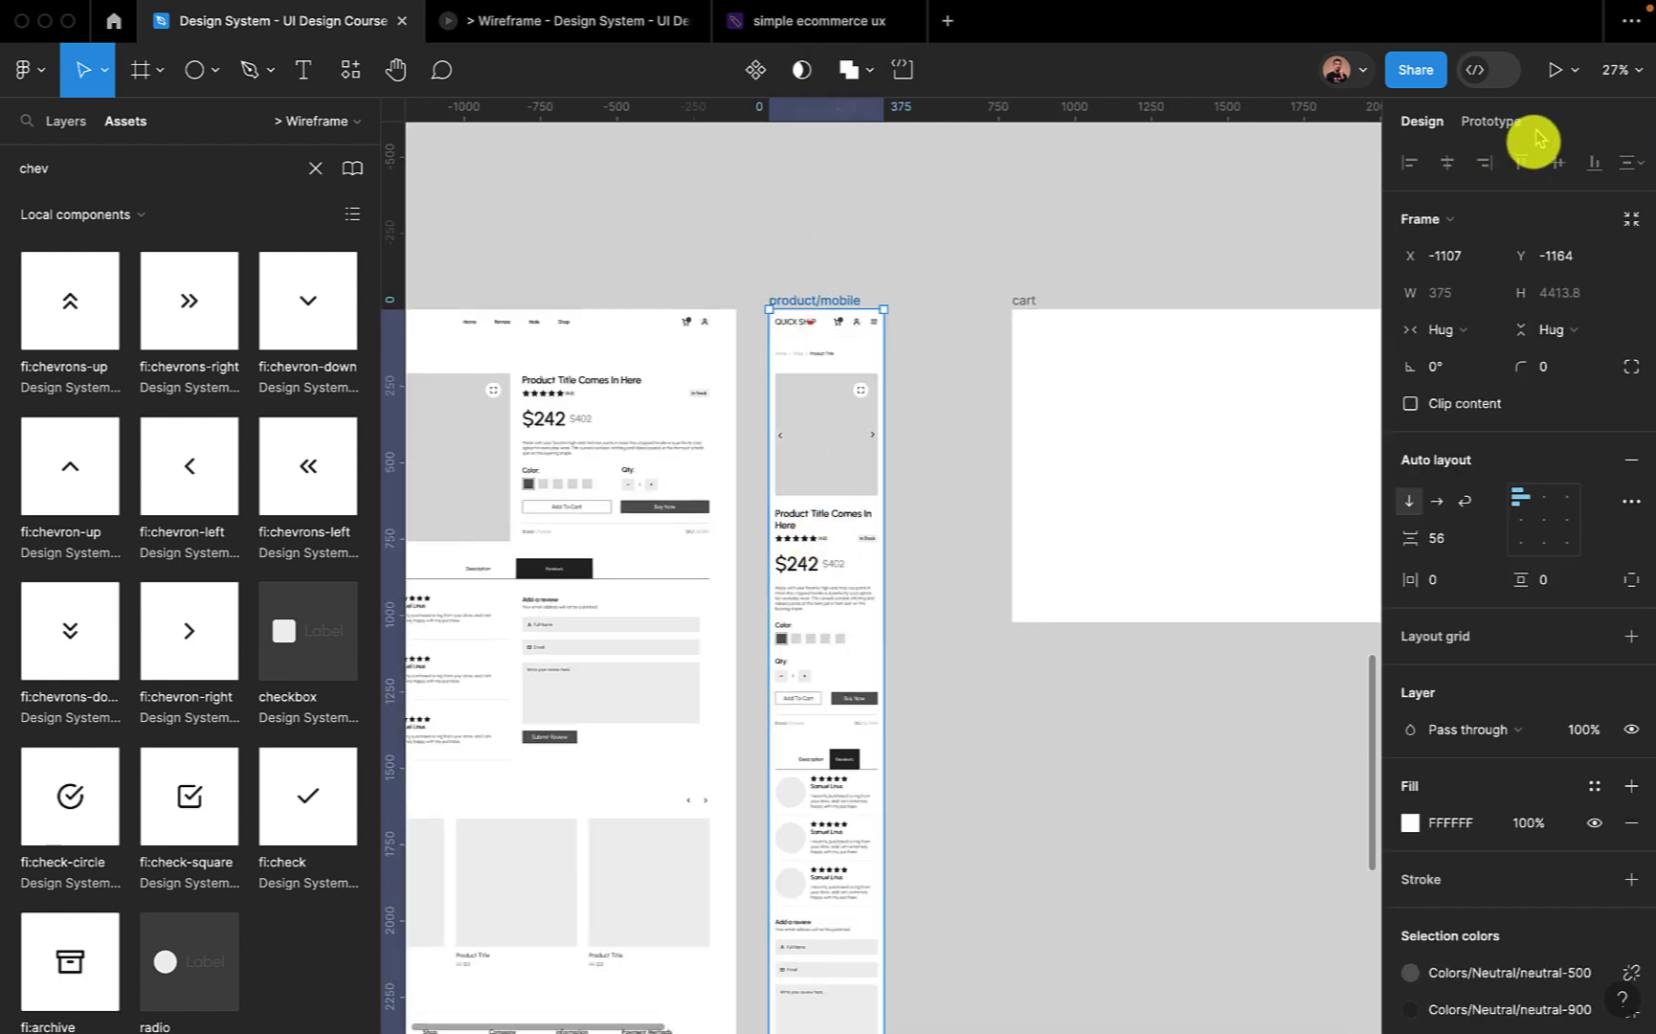
click(1553, 71)
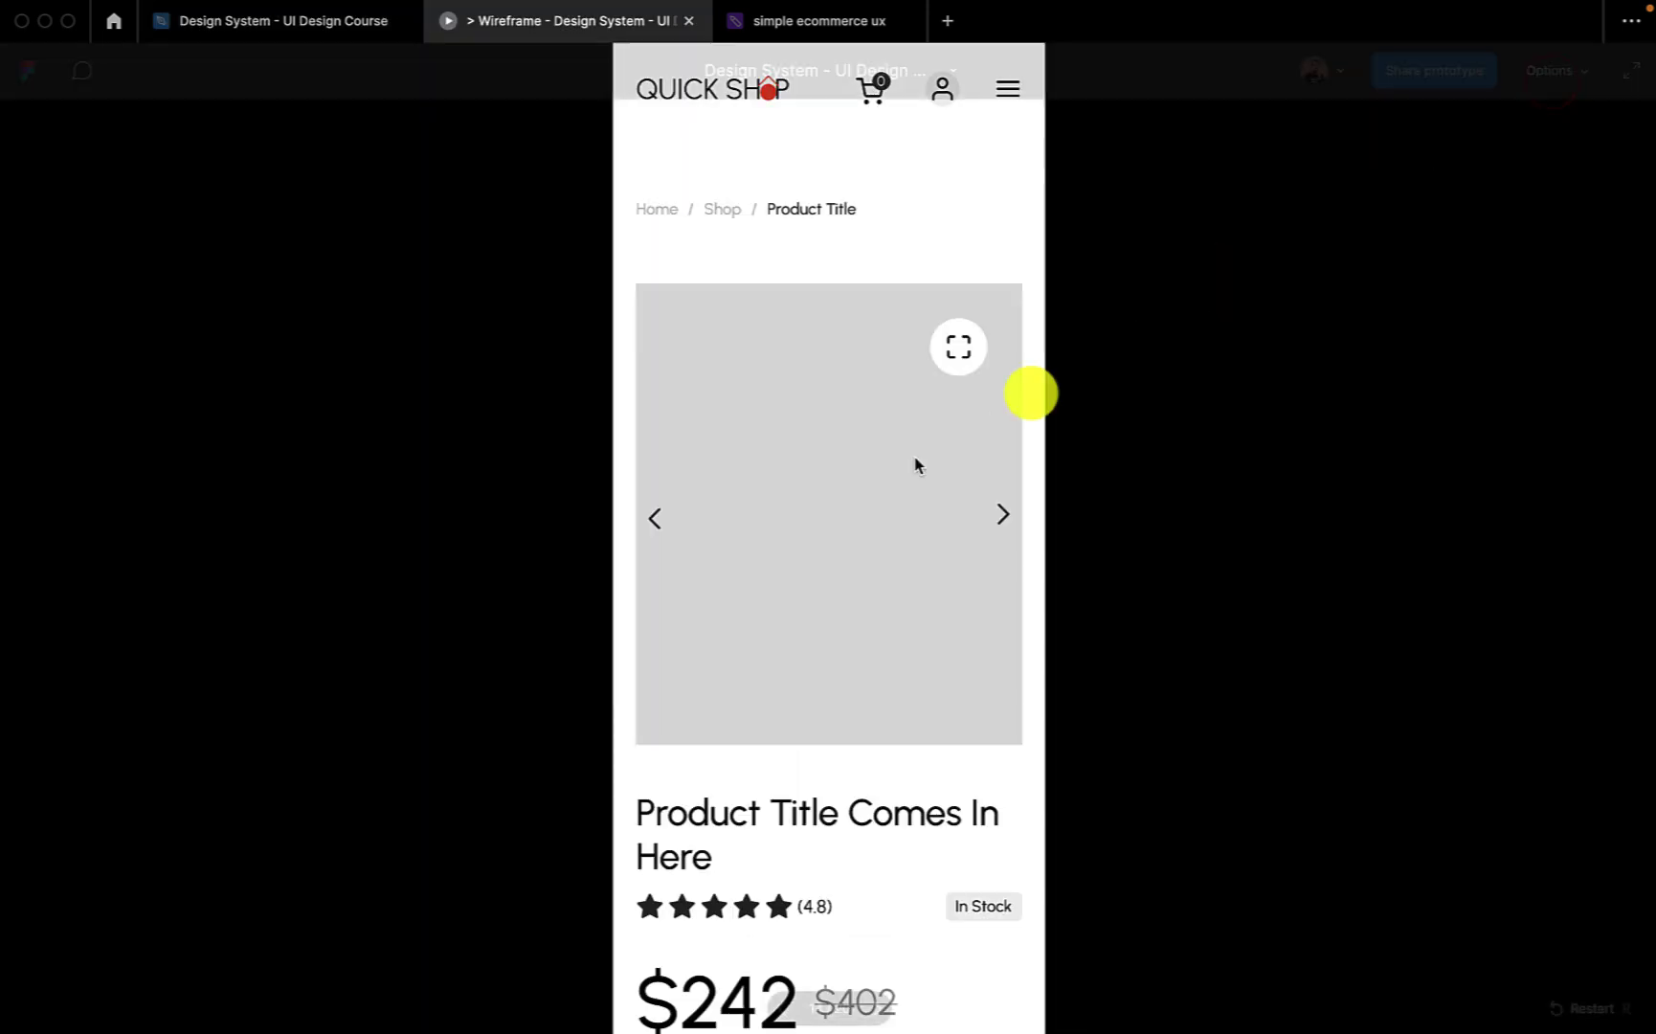
scroll(832, 583, down, 3)
scroll(832, 583, up, 3)
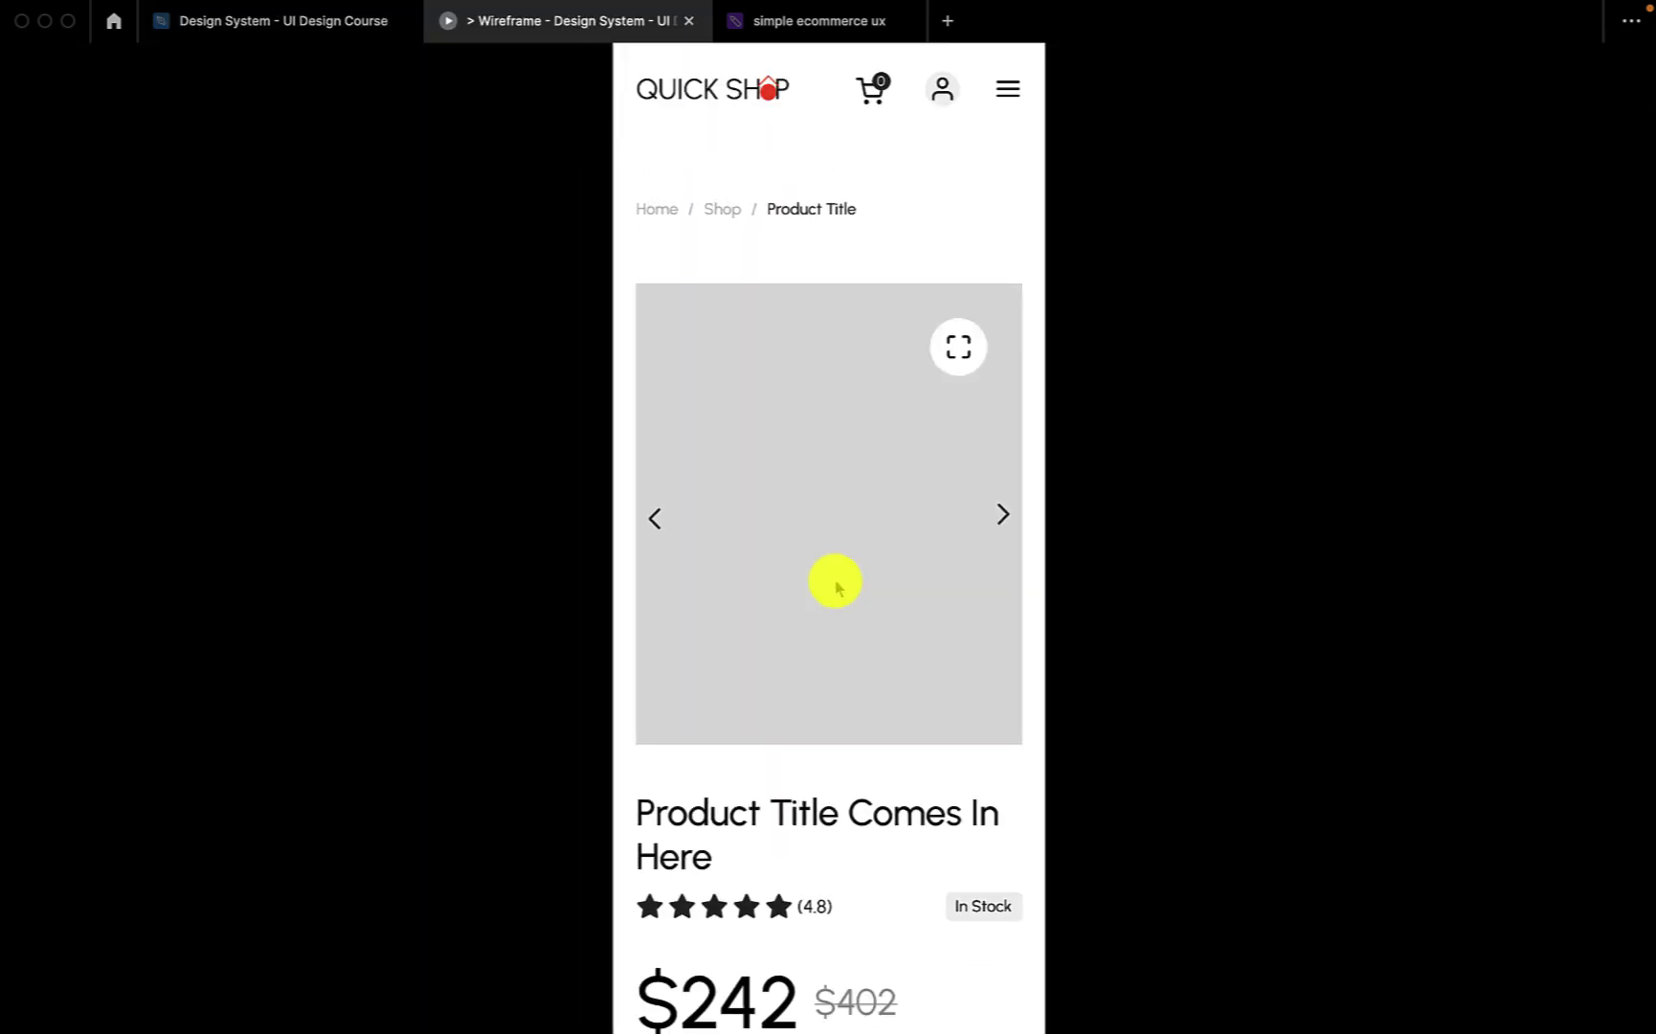
scroll(828, 542, down, 3)
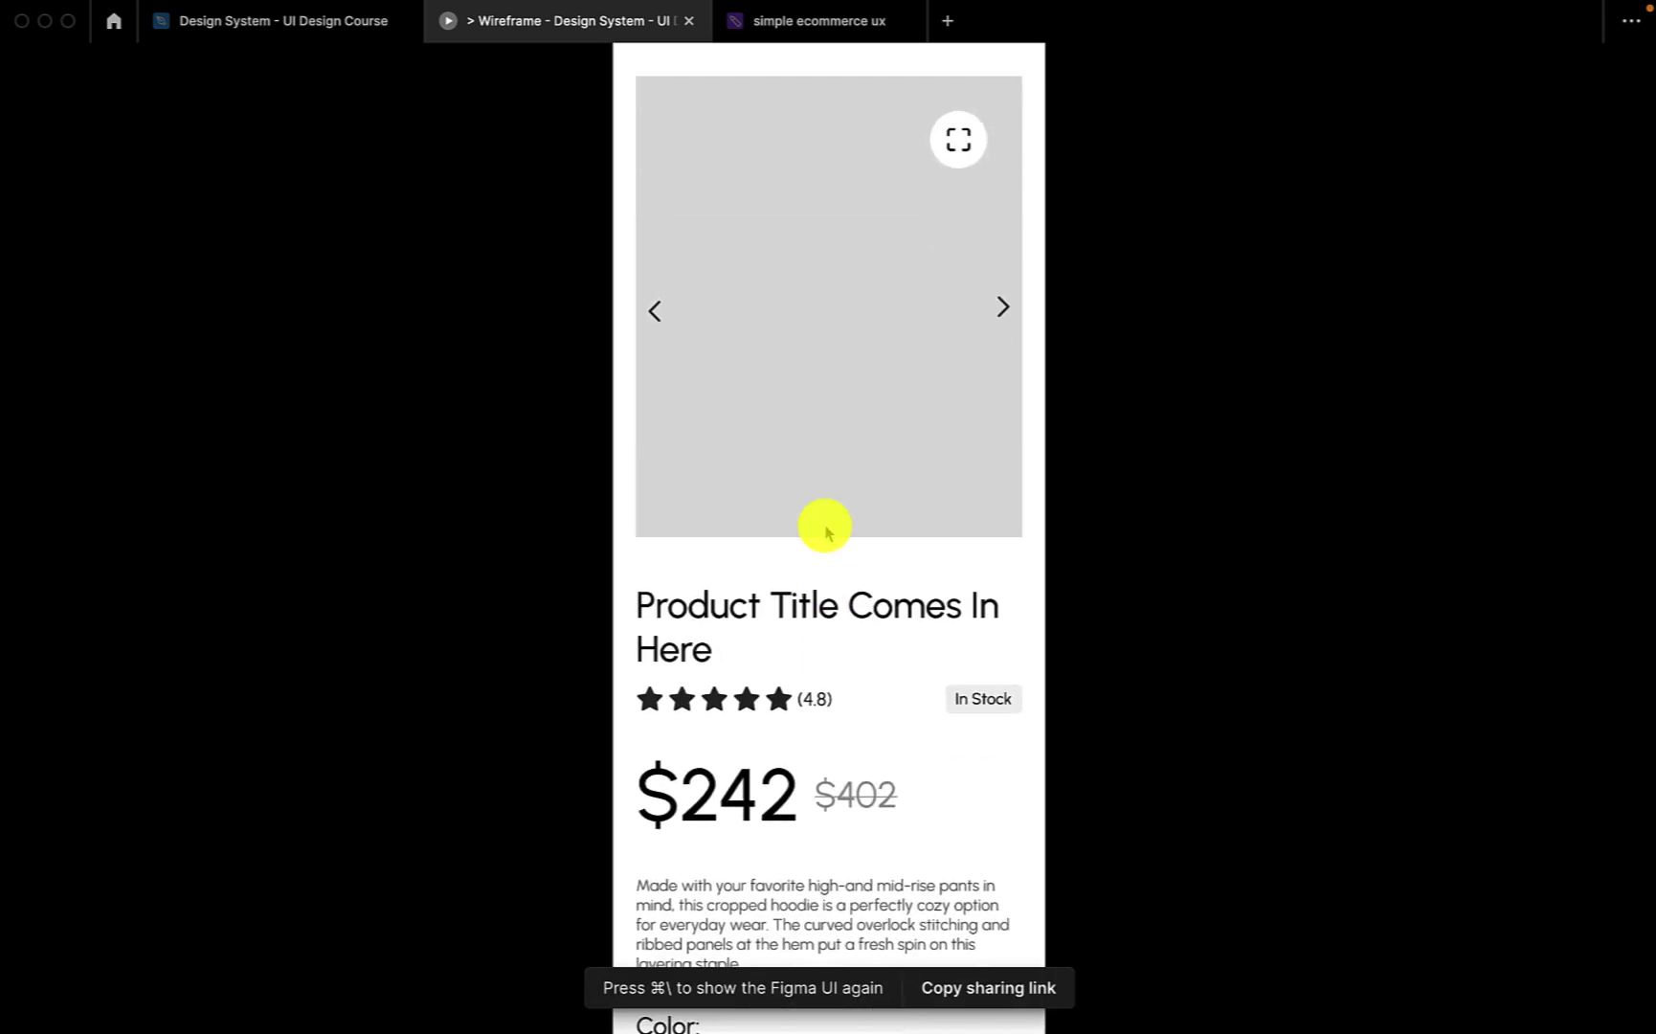
scroll(825, 528, up, 3)
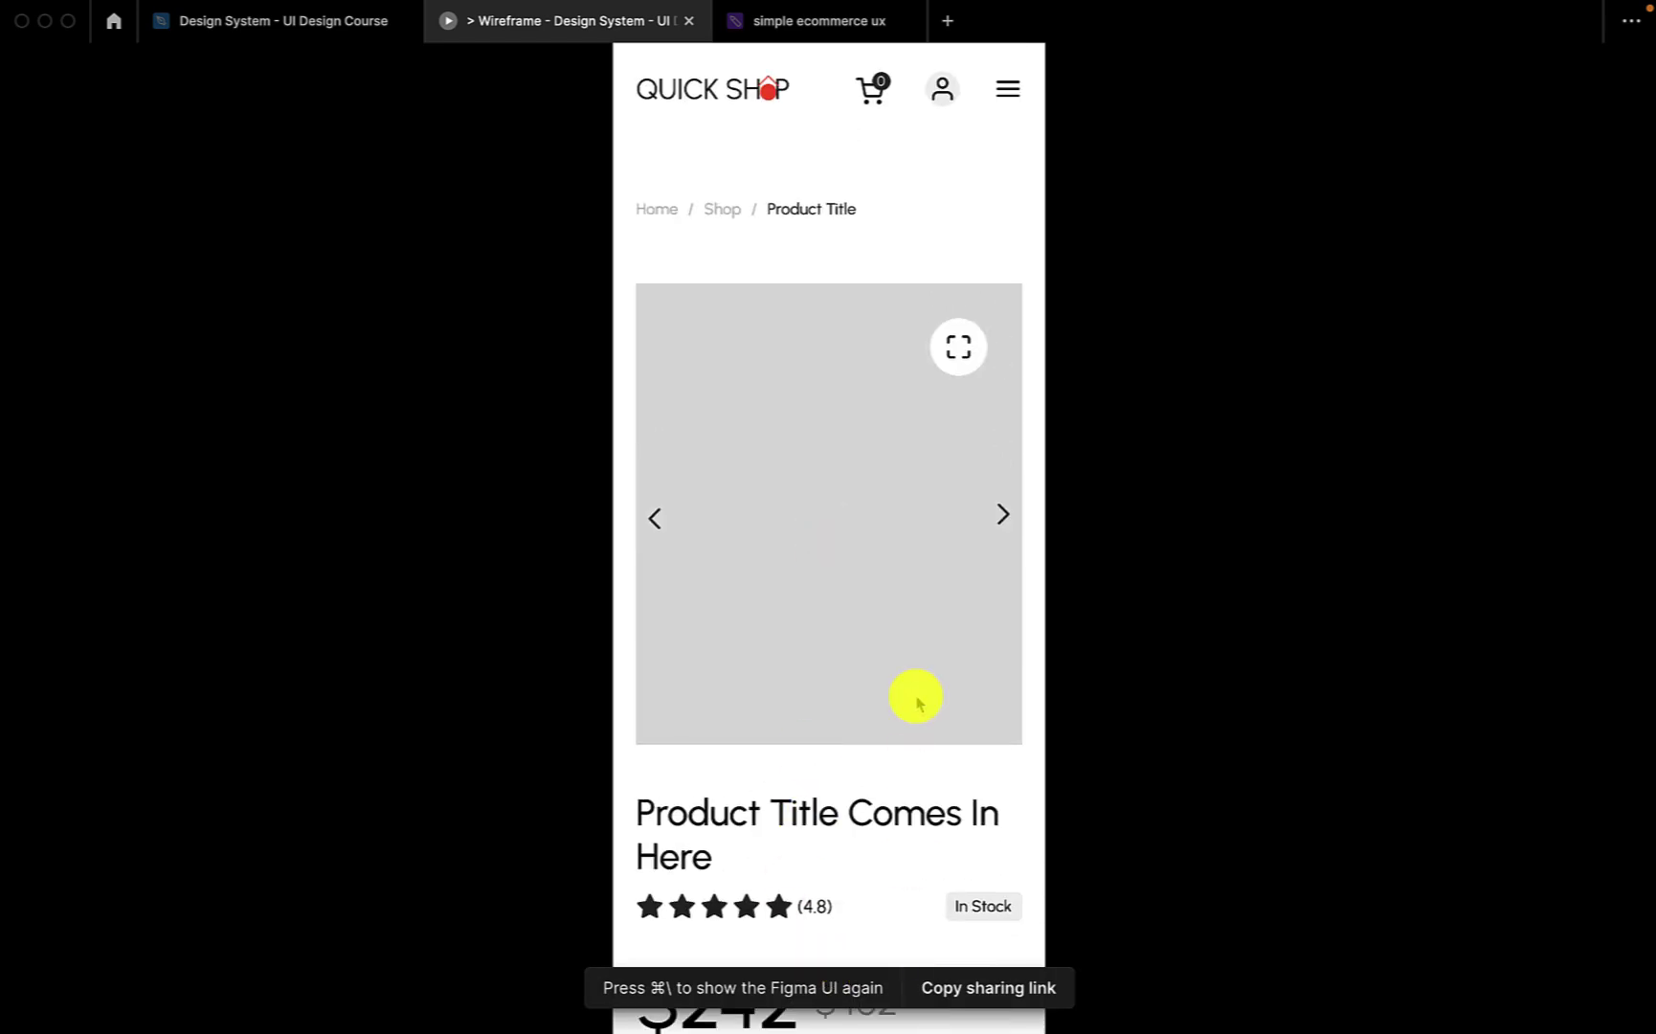
scroll(916, 699, down, 7)
scroll(916, 708, up, 7)
scroll(916, 713, down, 13)
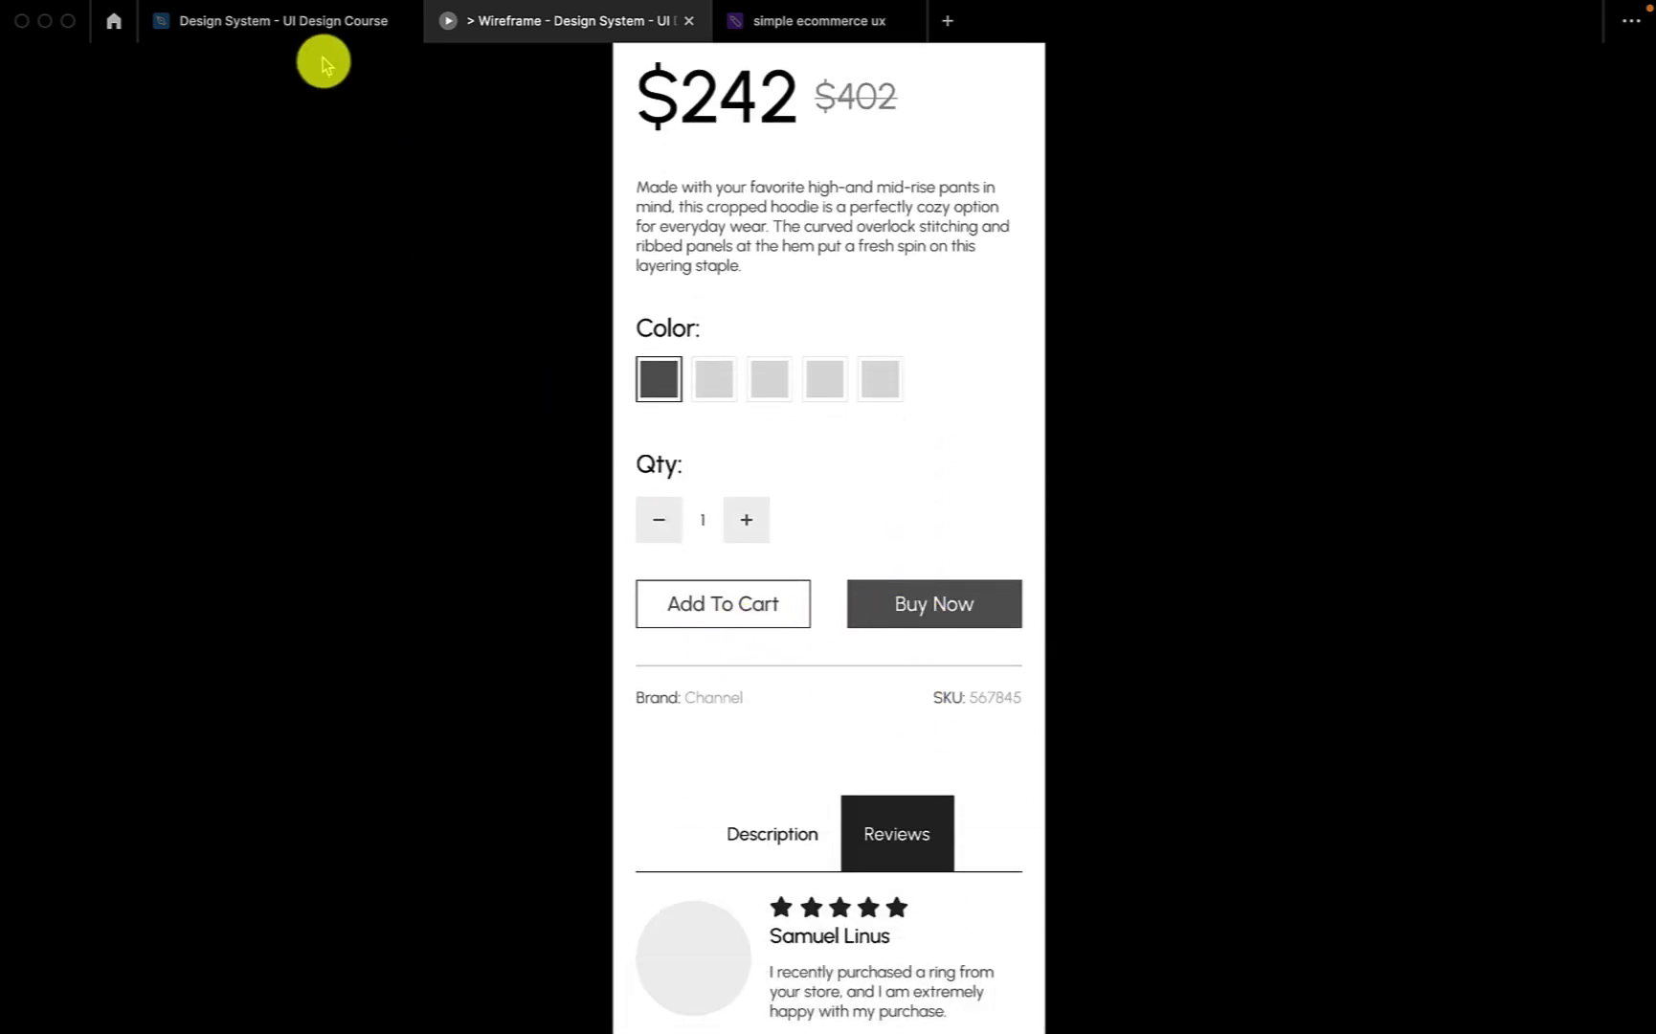
click(299, 25)
Move the Add To Cart/Buy Now button row below the Brand/SKU line.
scroll(820, 665, up, 3)
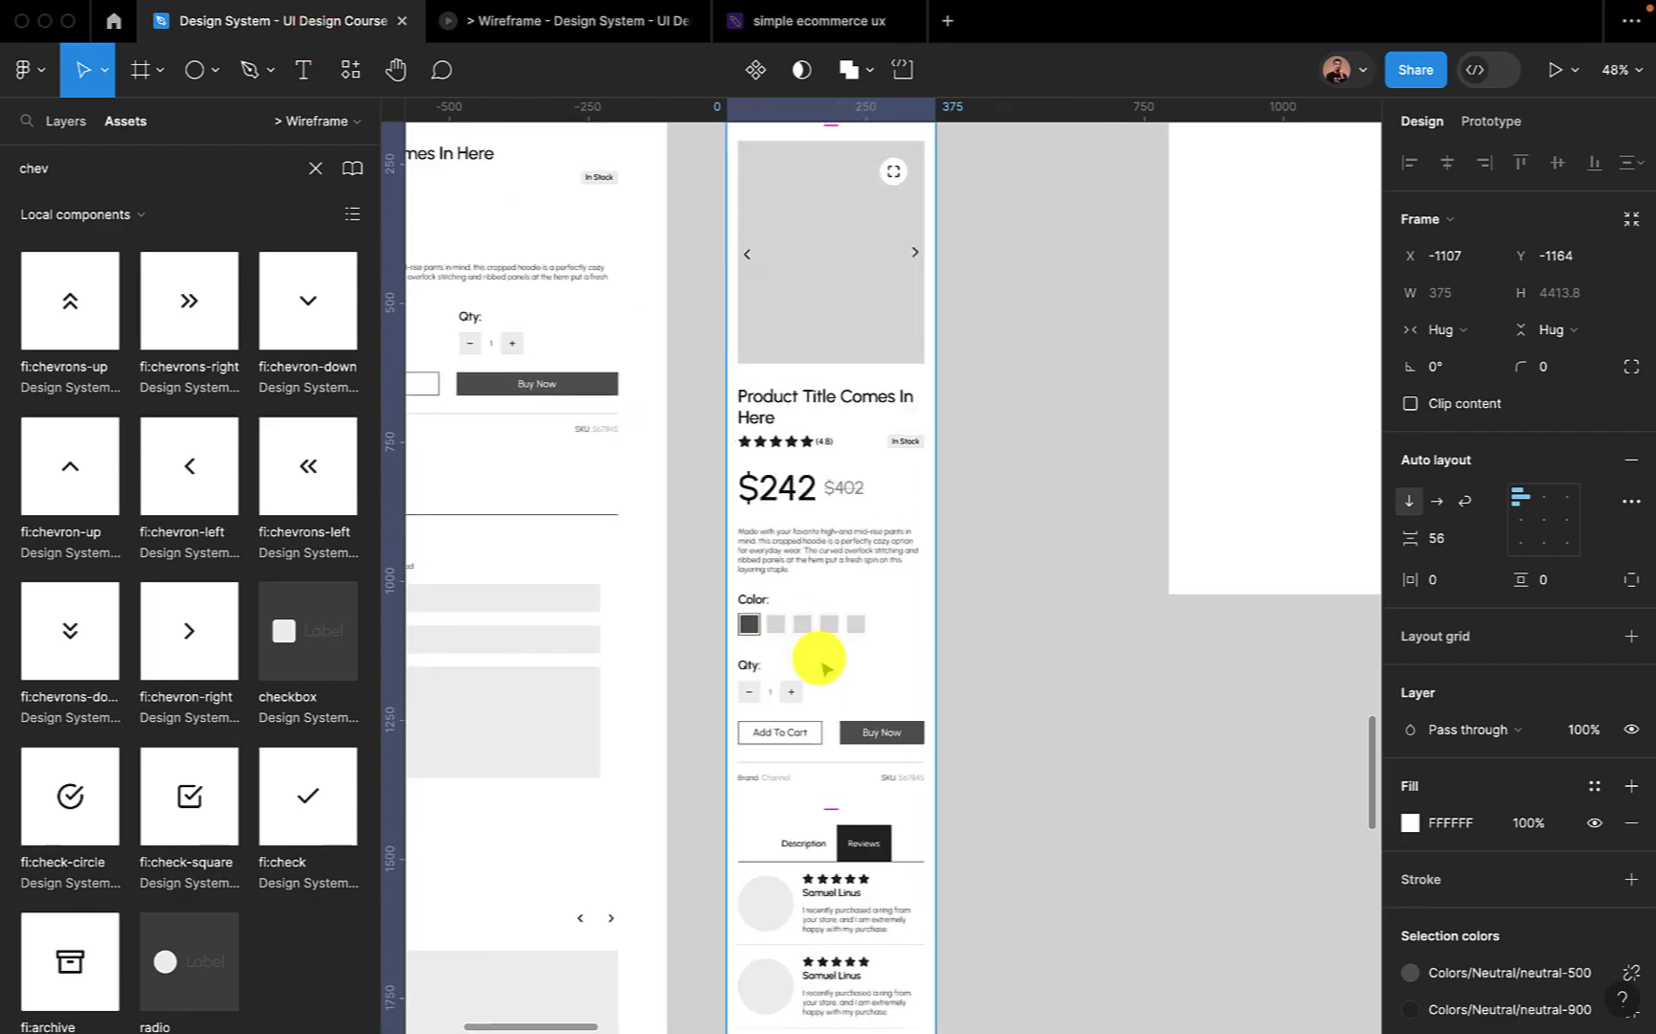
double_click(831, 733)
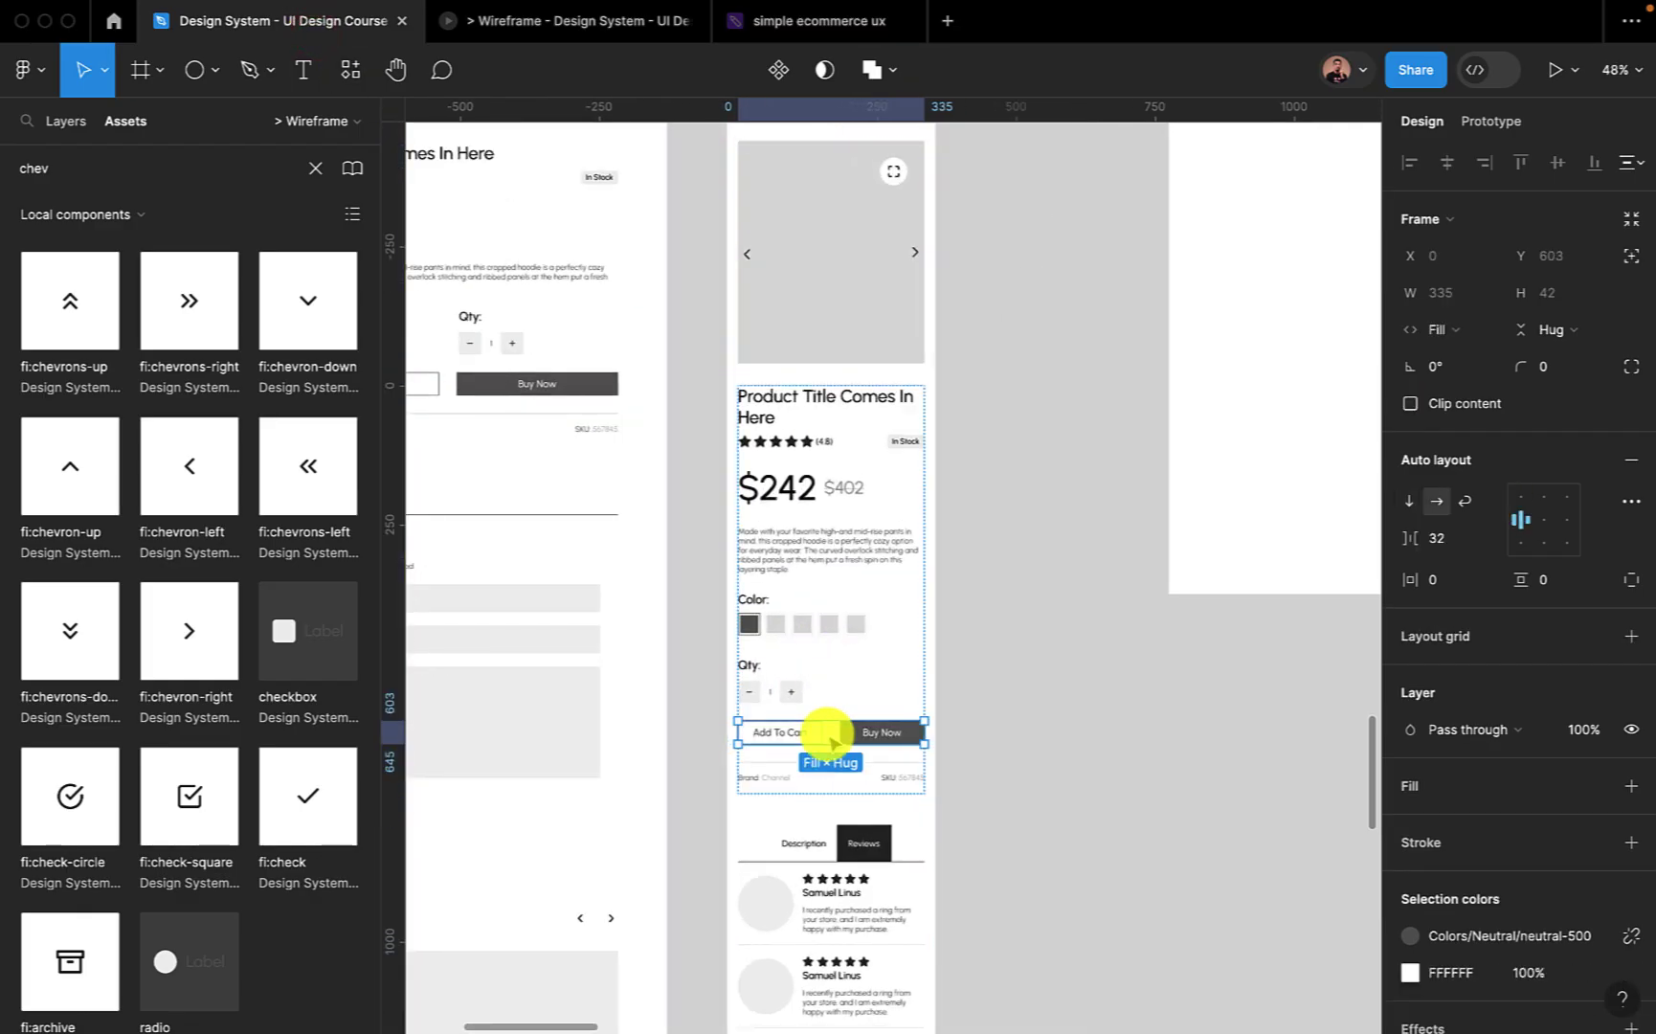
scroll(827, 735, down, 5)
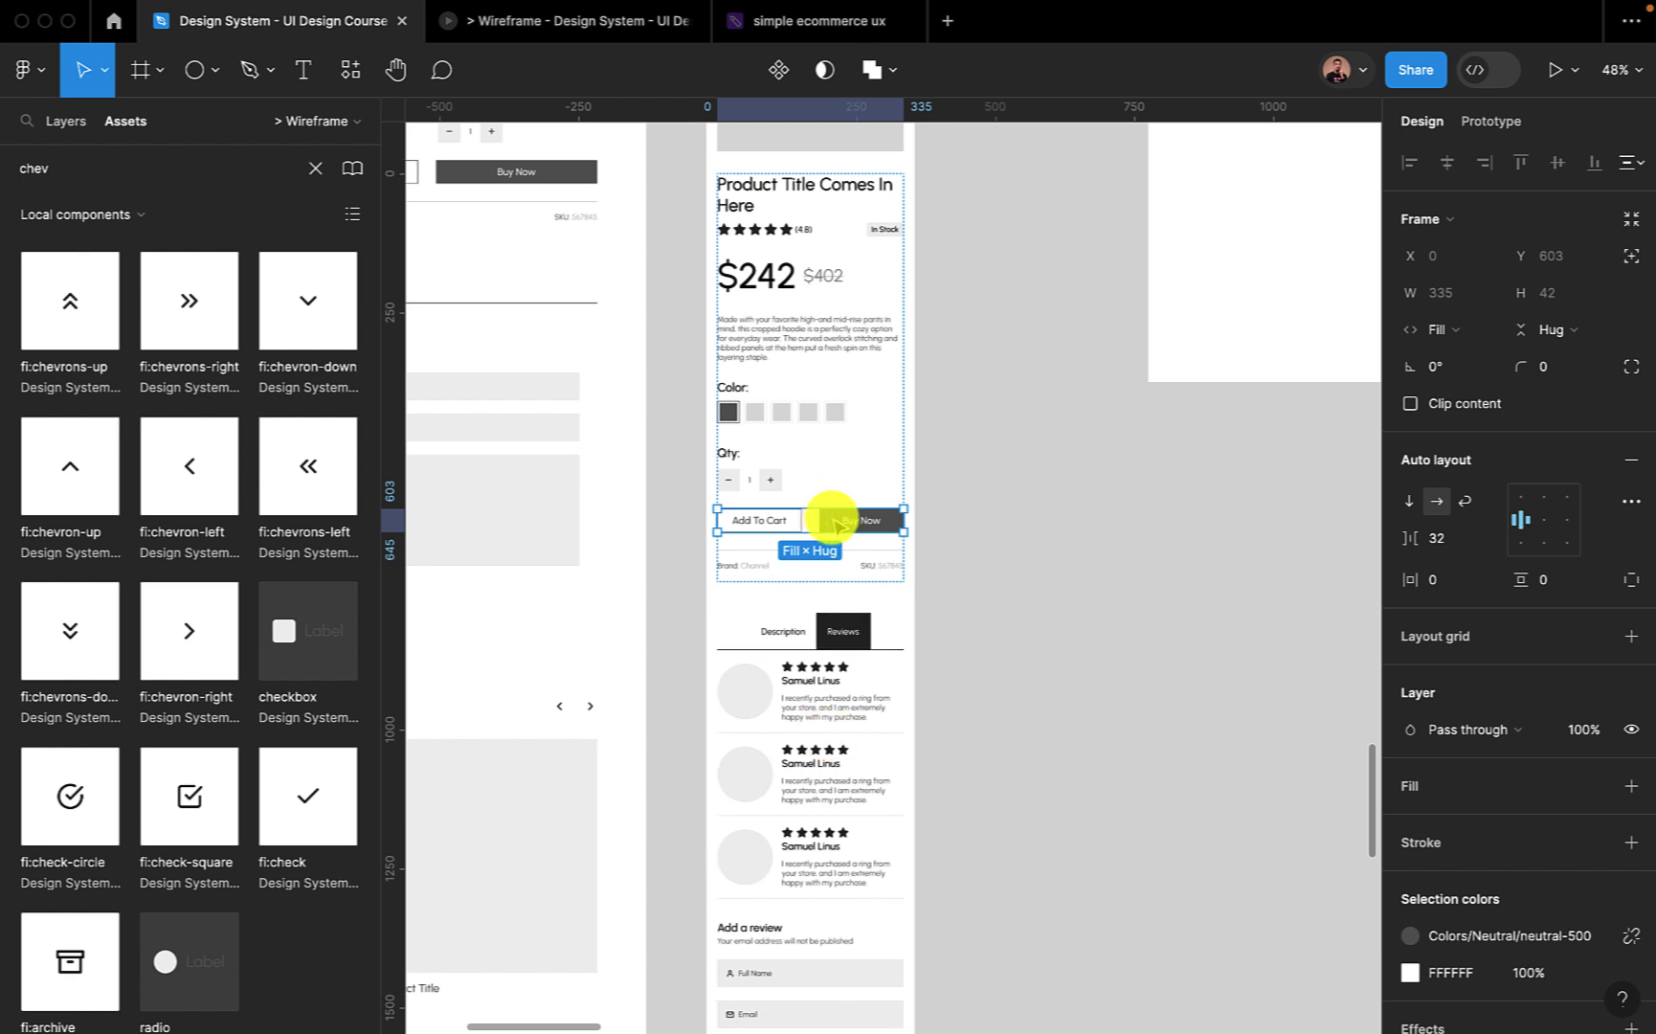
drag(831, 518, 914, 583)
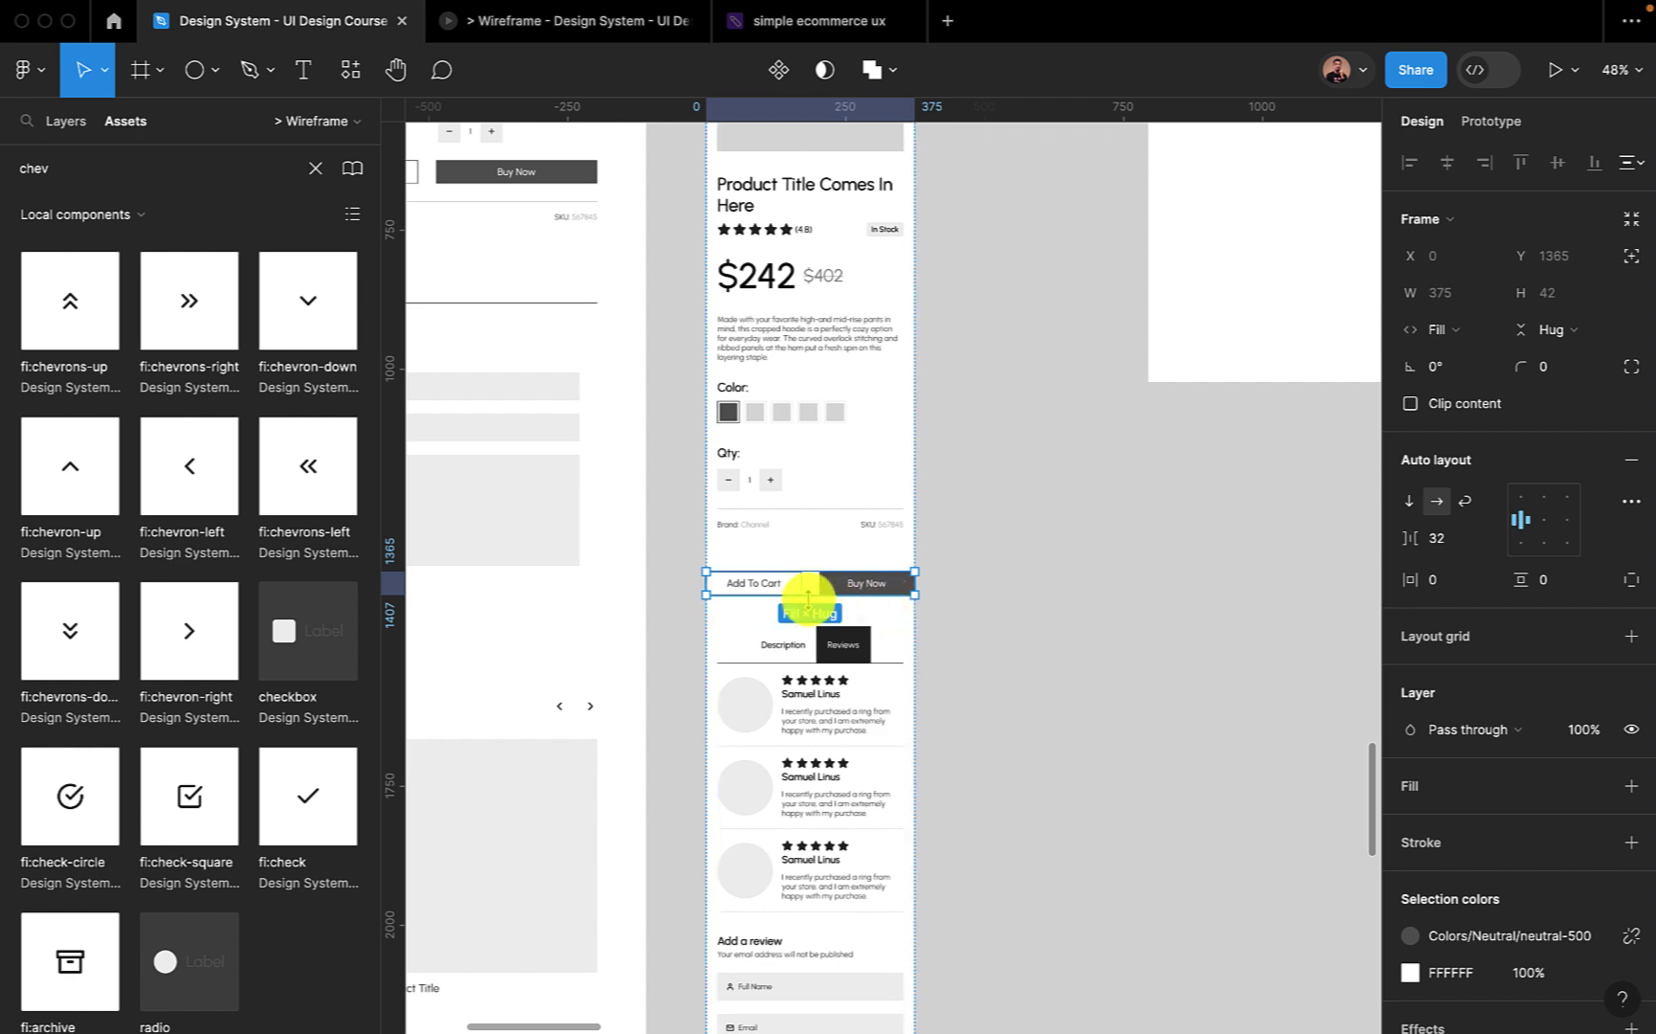
Set the button row's auto layout gap to 0 so the buttons touch.
click(1467, 538)
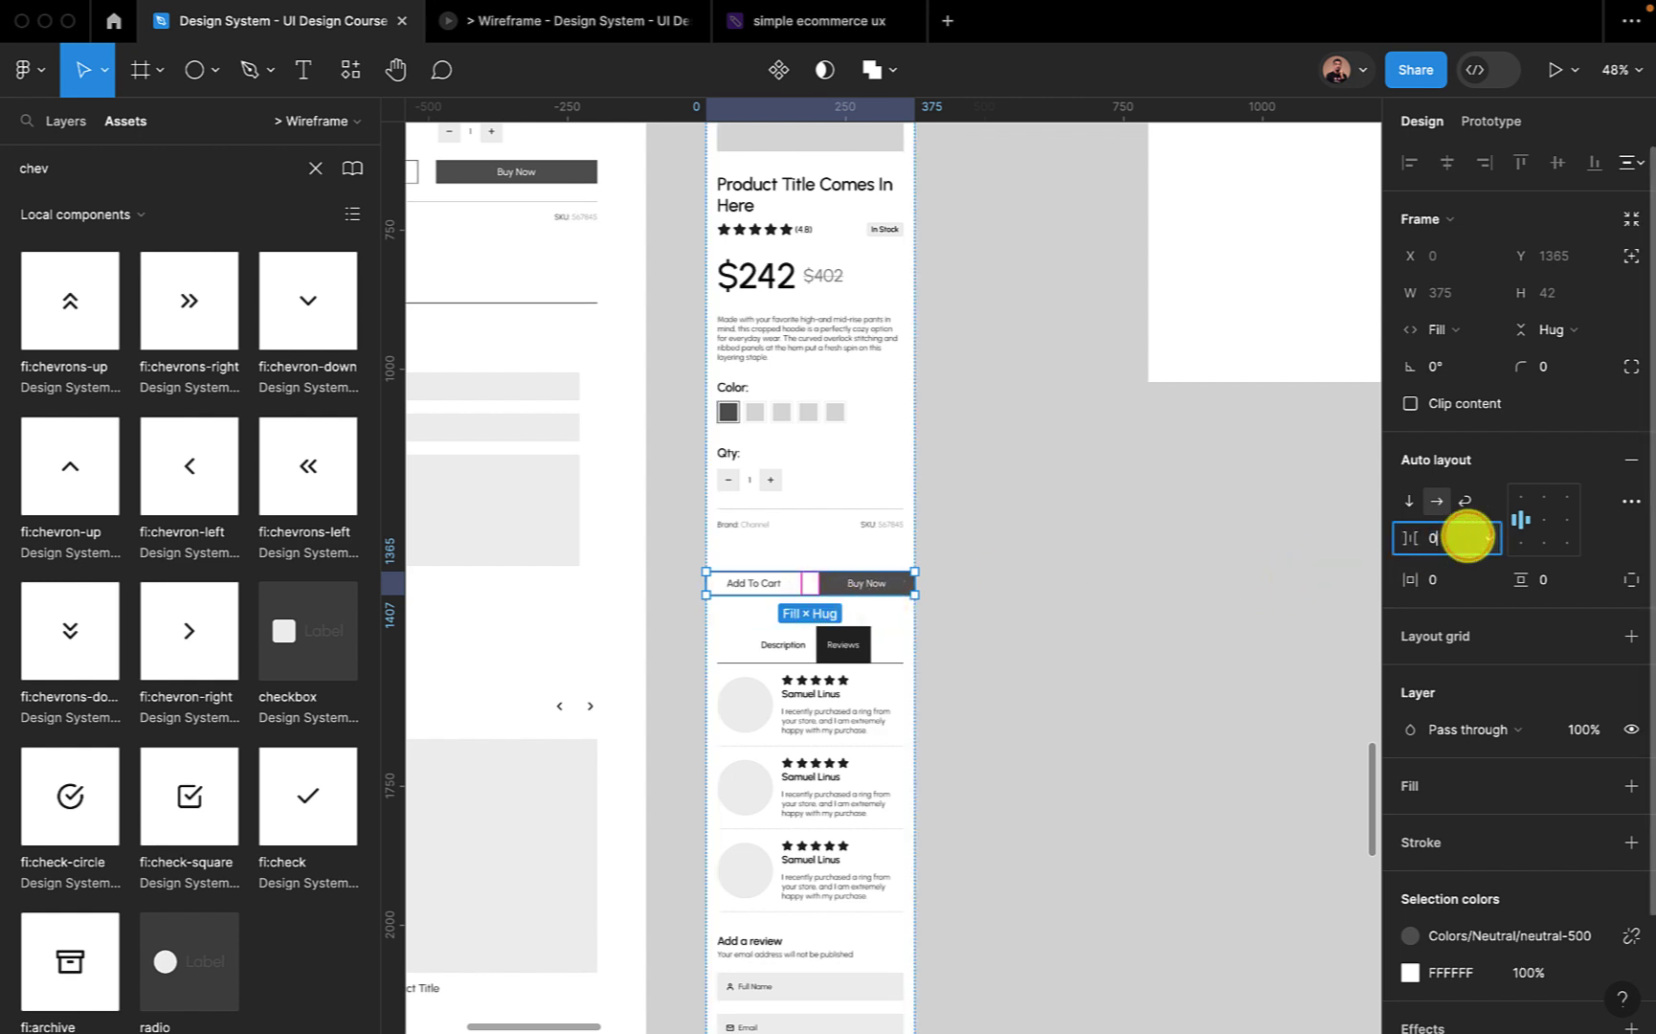
text(0)
key(Return)
scroll(951, 624, up, 5)
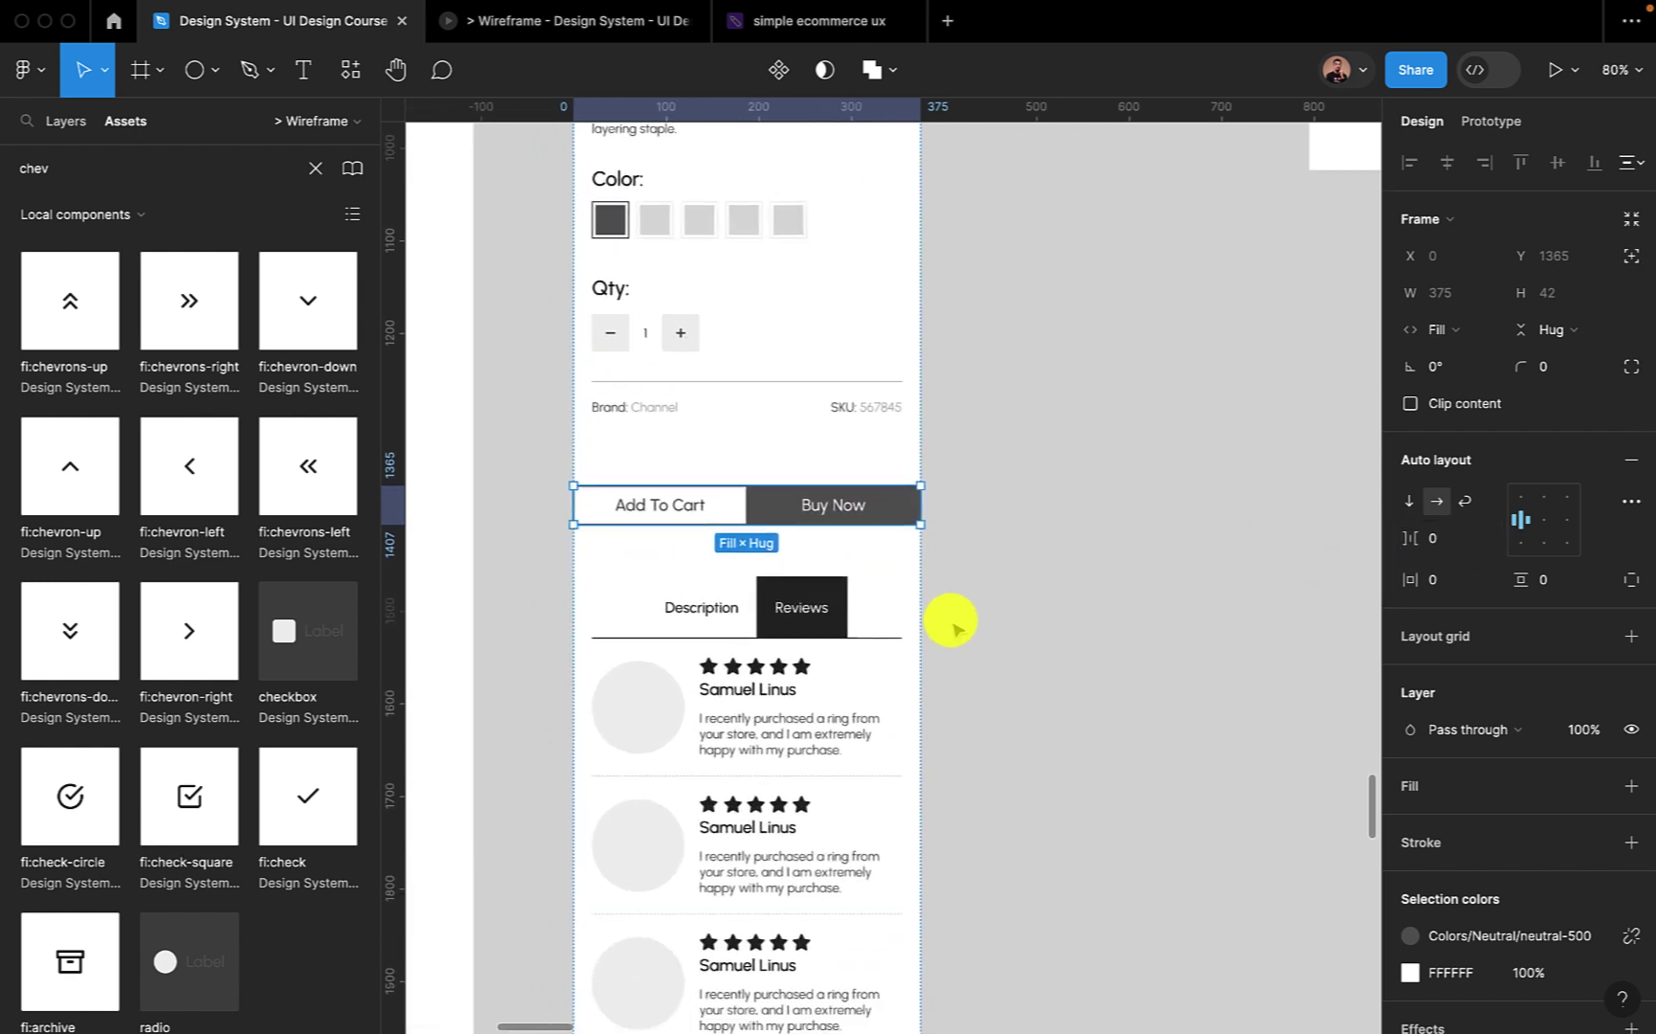
scroll(953, 627, down, 1)
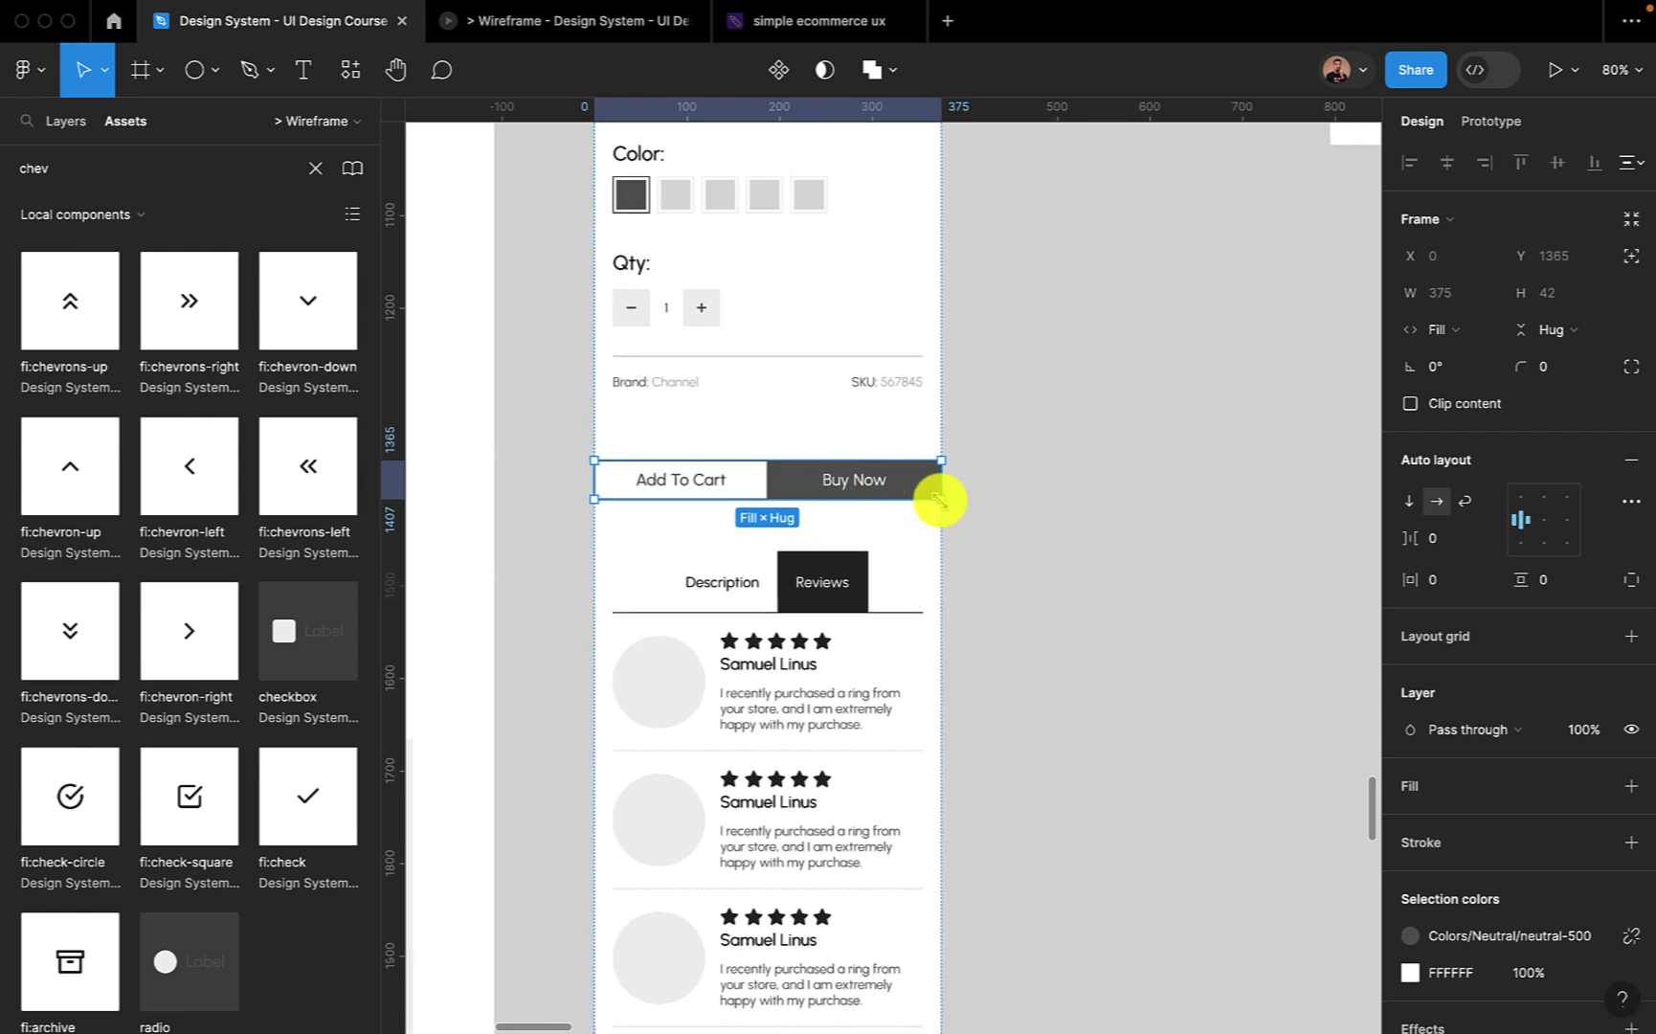
scroll(940, 500, down, 5)
scroll(942, 508, up, 2)
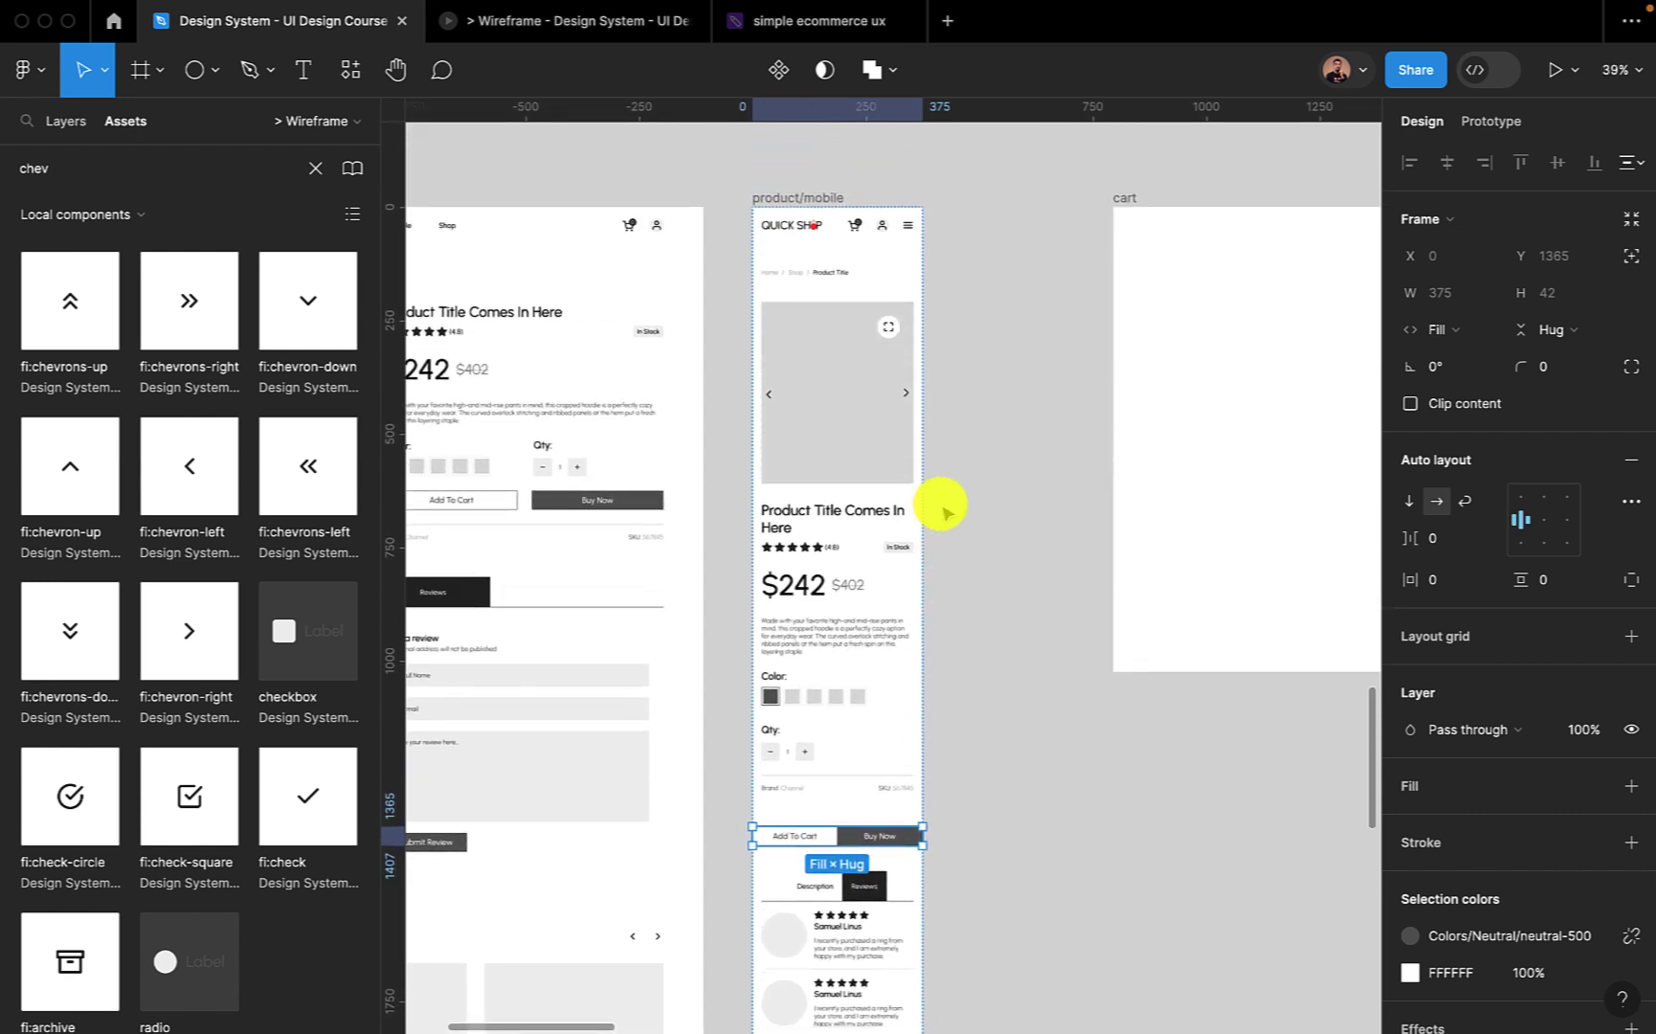
Make the button bar absolute-positioned with a white FFFFFF fill, nudged up to Y 825.
click(1631, 261)
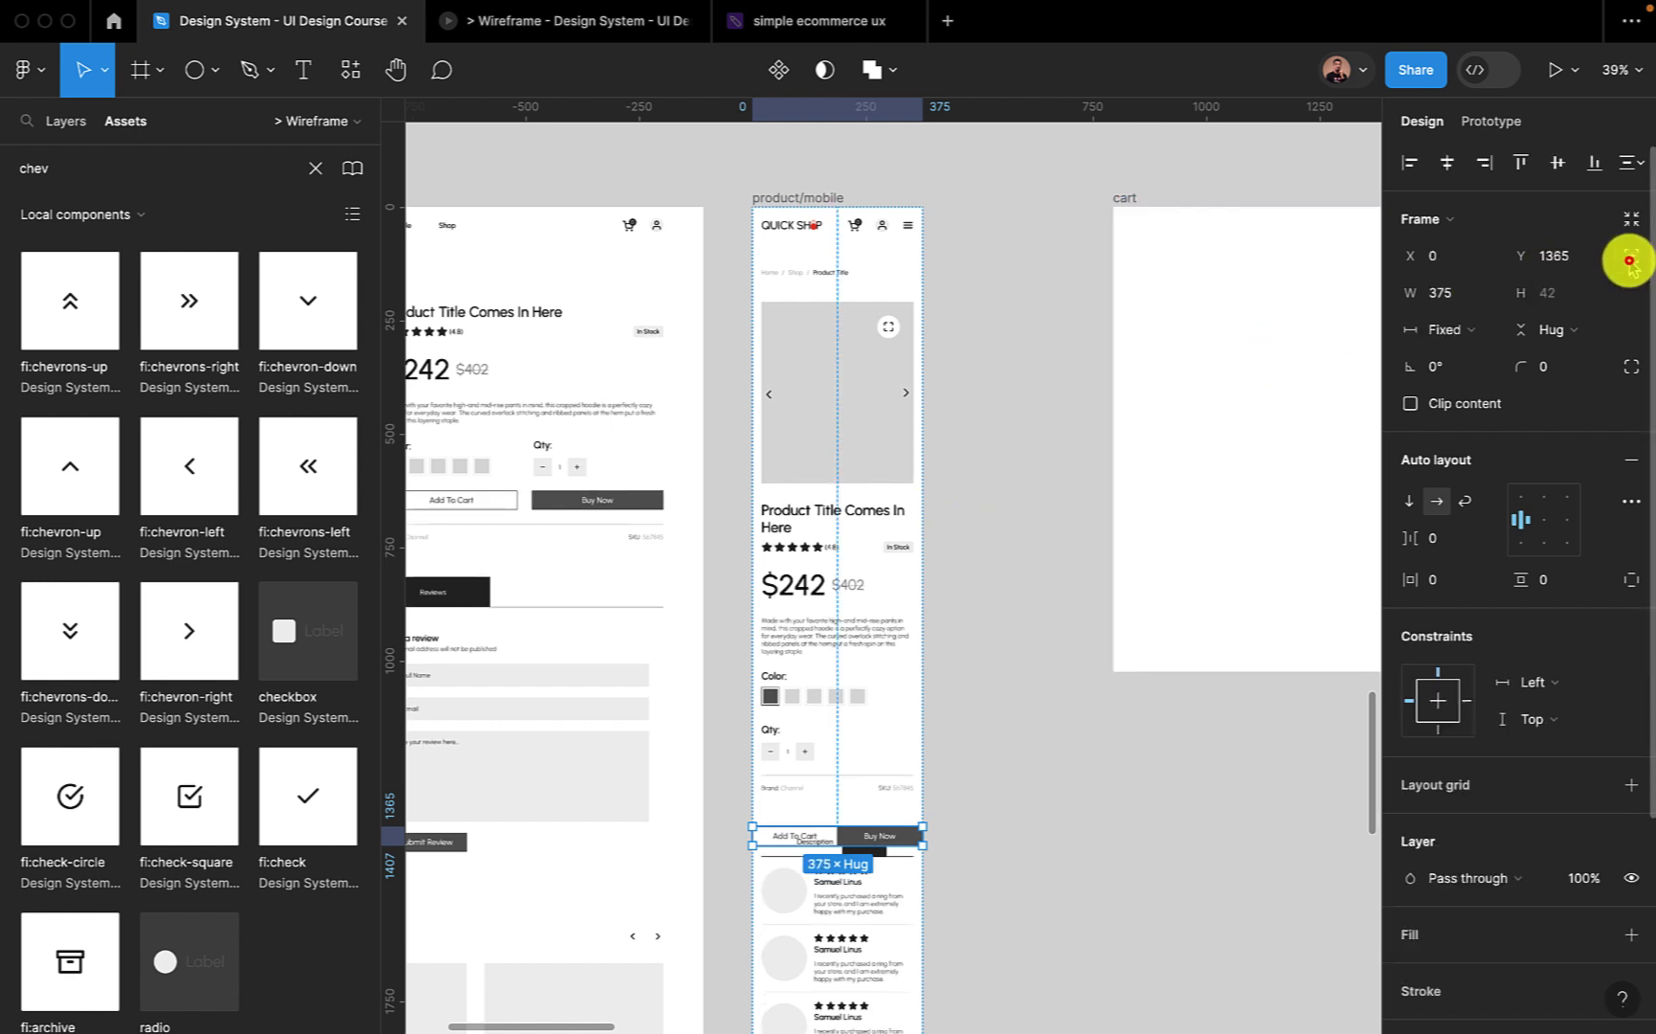
key(shift+Up)
key(shift+Up)
key(shift+Up)
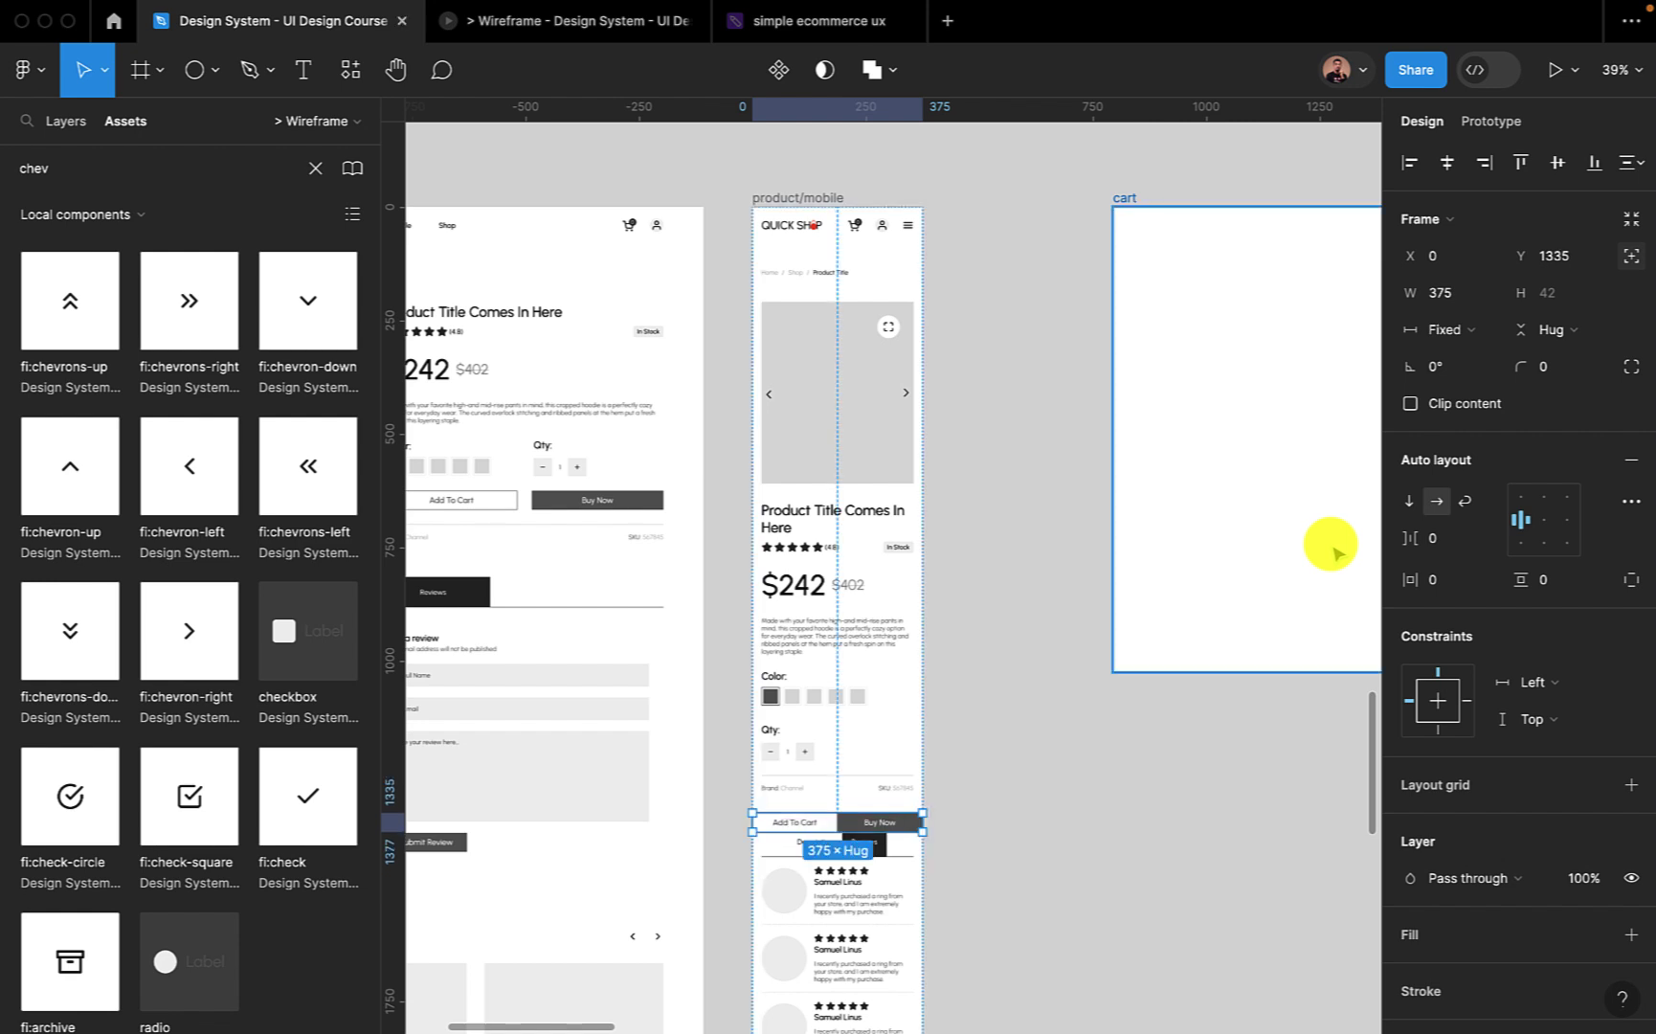
click(1631, 934)
key(shift+Up)
key(shift+Up)
key(shift+Up)
key(shift+Up)
key(shift+Up)
key(shift+Up)
key(shift+Up)
key(shift+Up)
key(shift+Up)
key(shift+Up)
key(shift+Up)
key(shift+Up)
key(shift+Up)
key(shift+Up)
key(shift+Up)
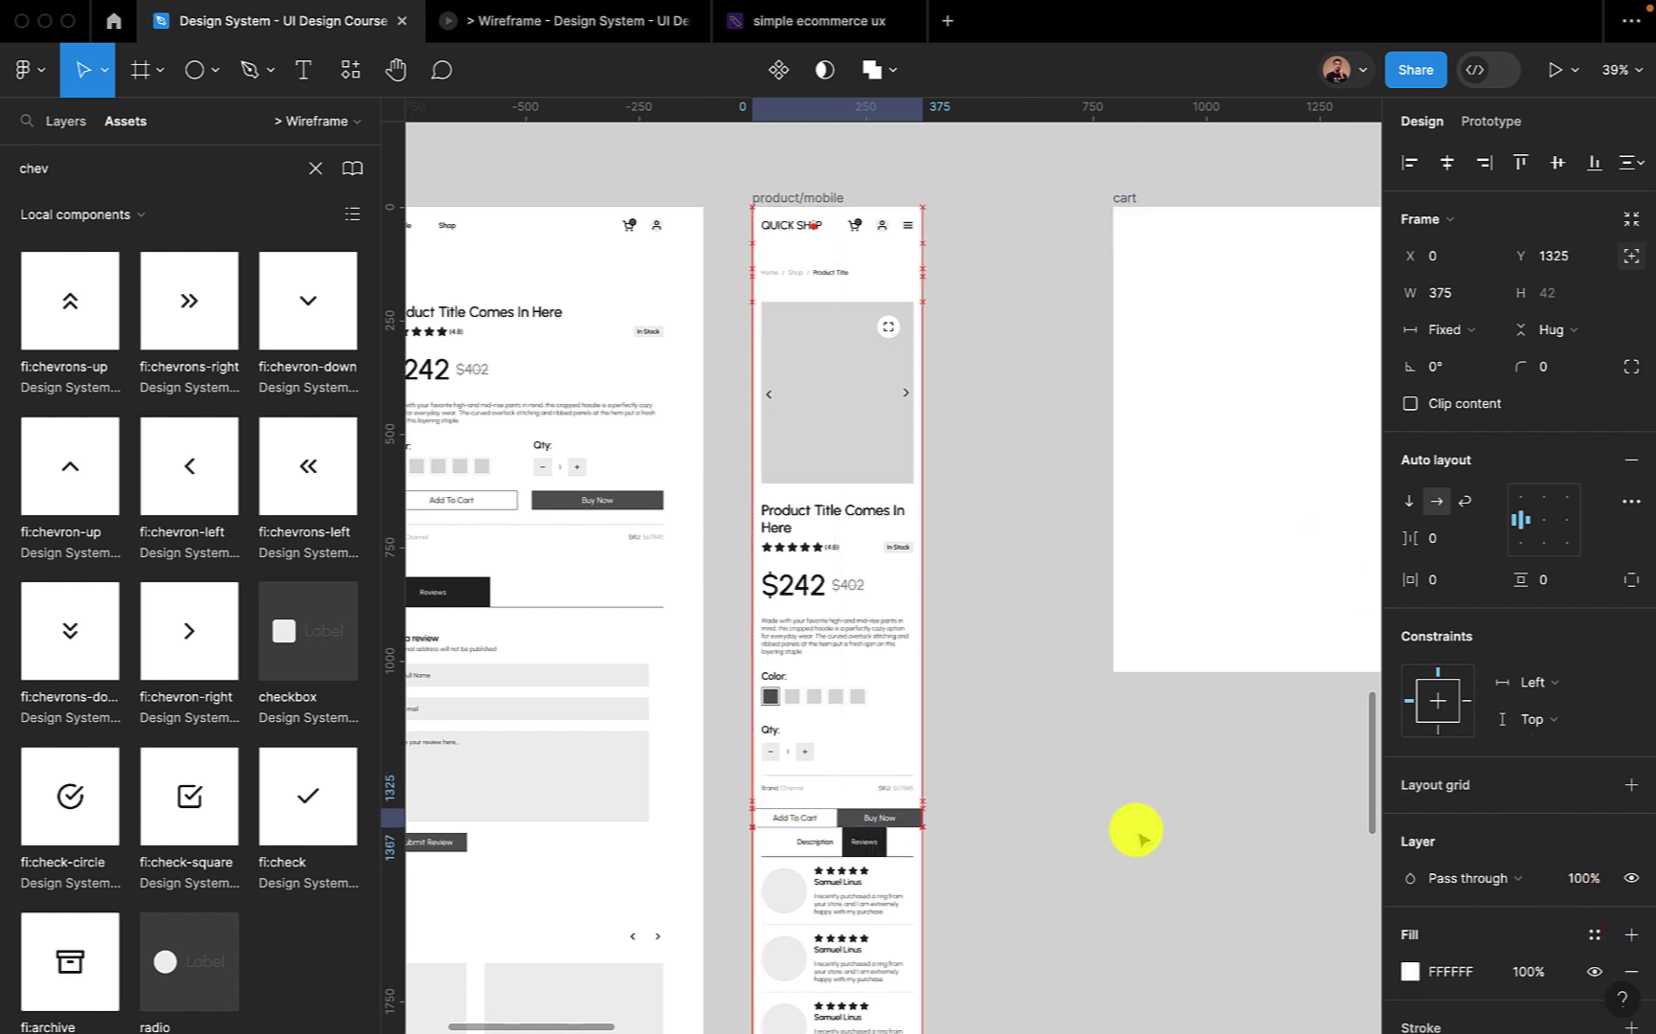
key(shift+Up)
key(shift+Up)
key(shift+Up)
key(shift+Up)
key(shift+Up)
key(shift+Up)
key(shift+Up)
key(shift+Up)
key(shift+Up)
key(shift+Up)
key(shift+Up)
key(shift+Up)
key(shift+Up)
key(shift+Up)
key(shift+Up)
key(shift+Up)
key(shift+Up)
key(shift+Up)
key(shift+Up)
key(shift+Up)
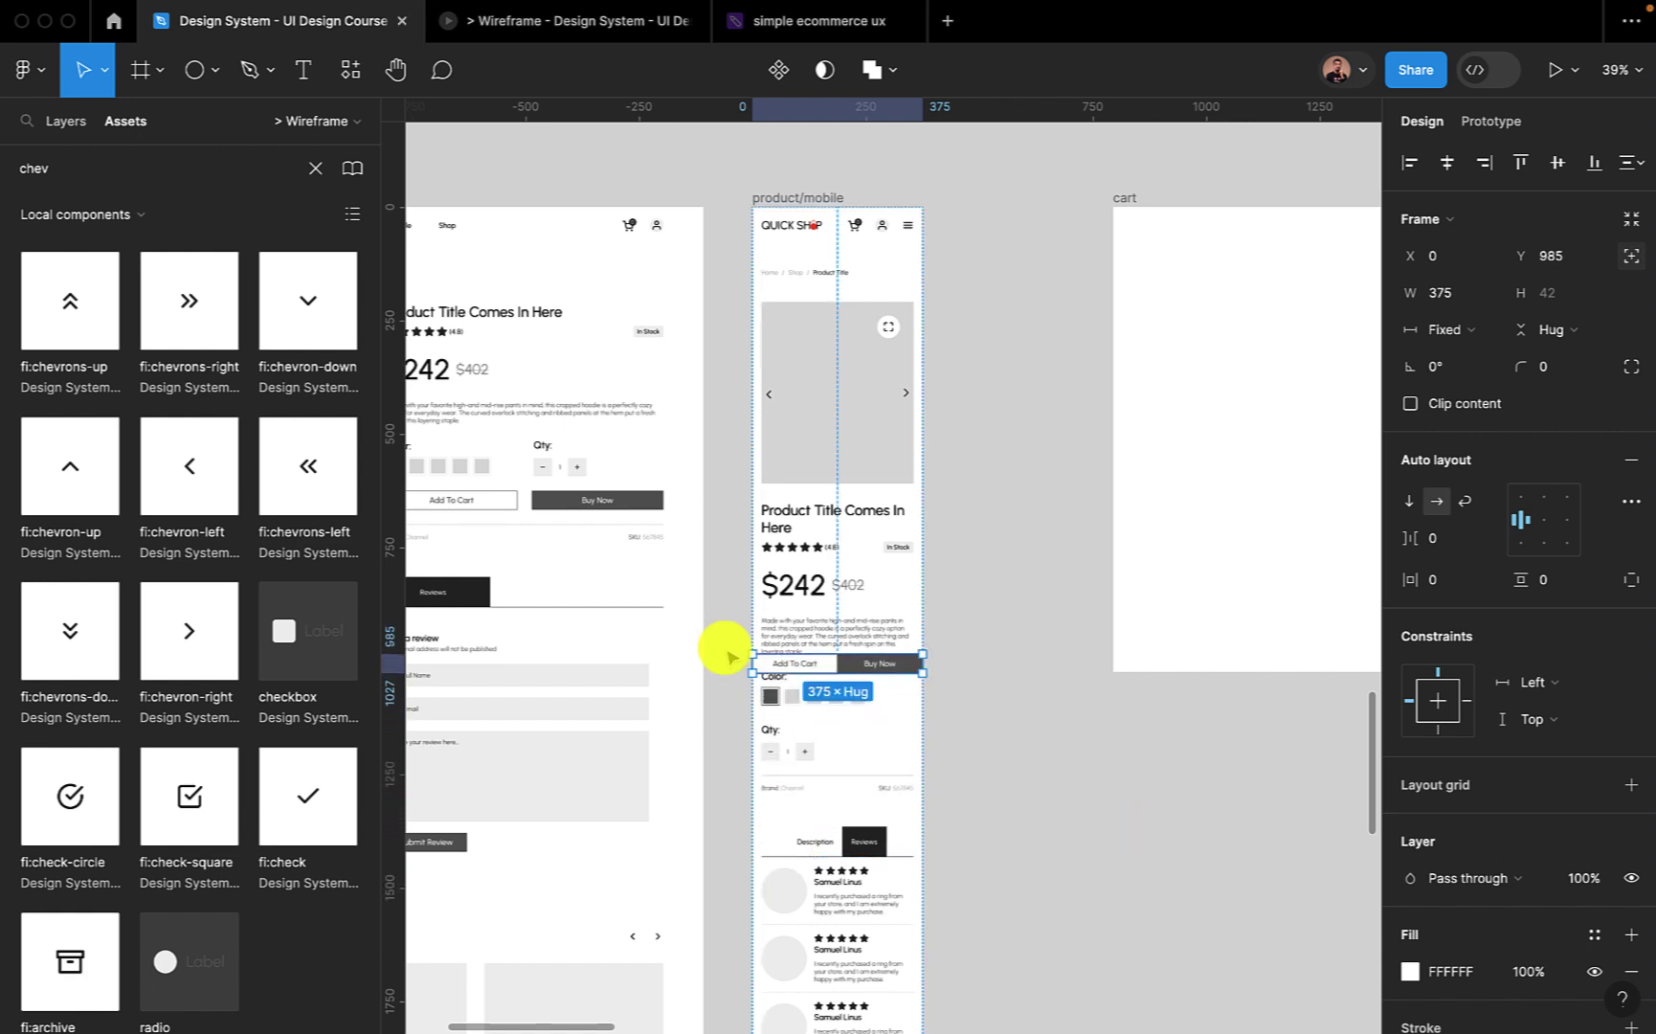
key(alt)
key(shift+Up)
key(shift+Up)
key(shift+Up)
key(shift+Up)
key(shift+Up)
key(shift+Up)
key(shift+Up)
key(shift+Up)
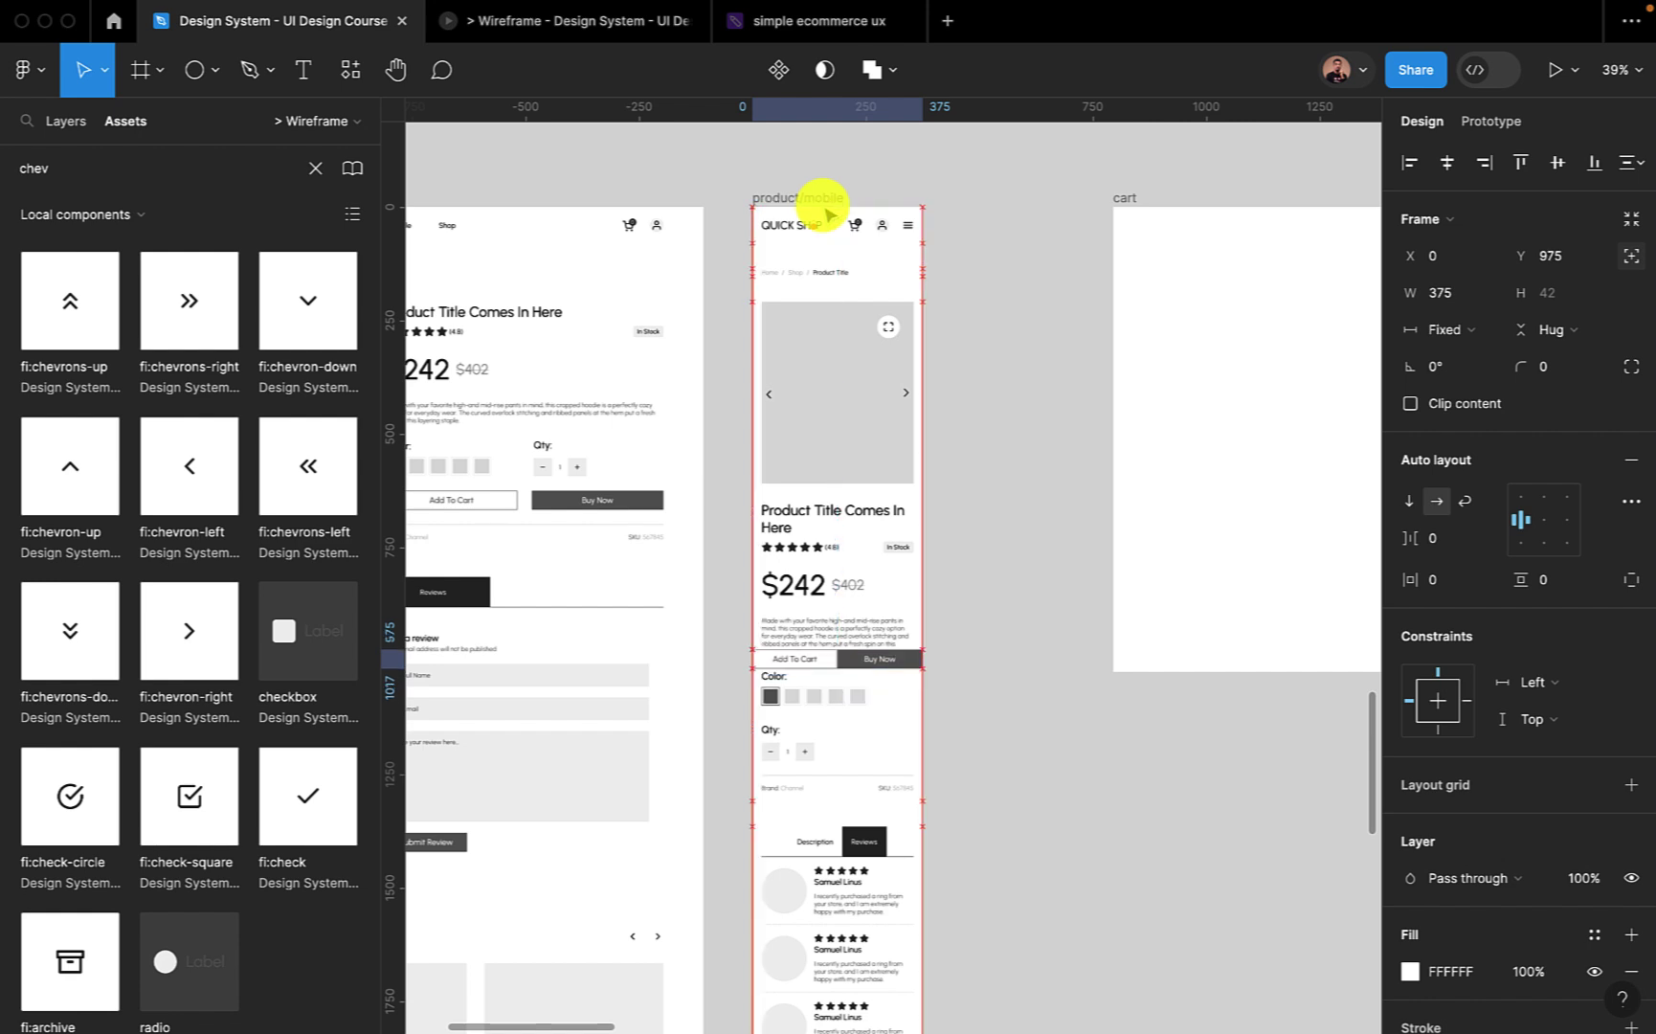
key(shift+Up)
key(shift+Up)
key(shift+Up)
key(shift+Up)
key(shift+Up)
key(shift+Up)
key(shift+Up)
key(shift+Up)
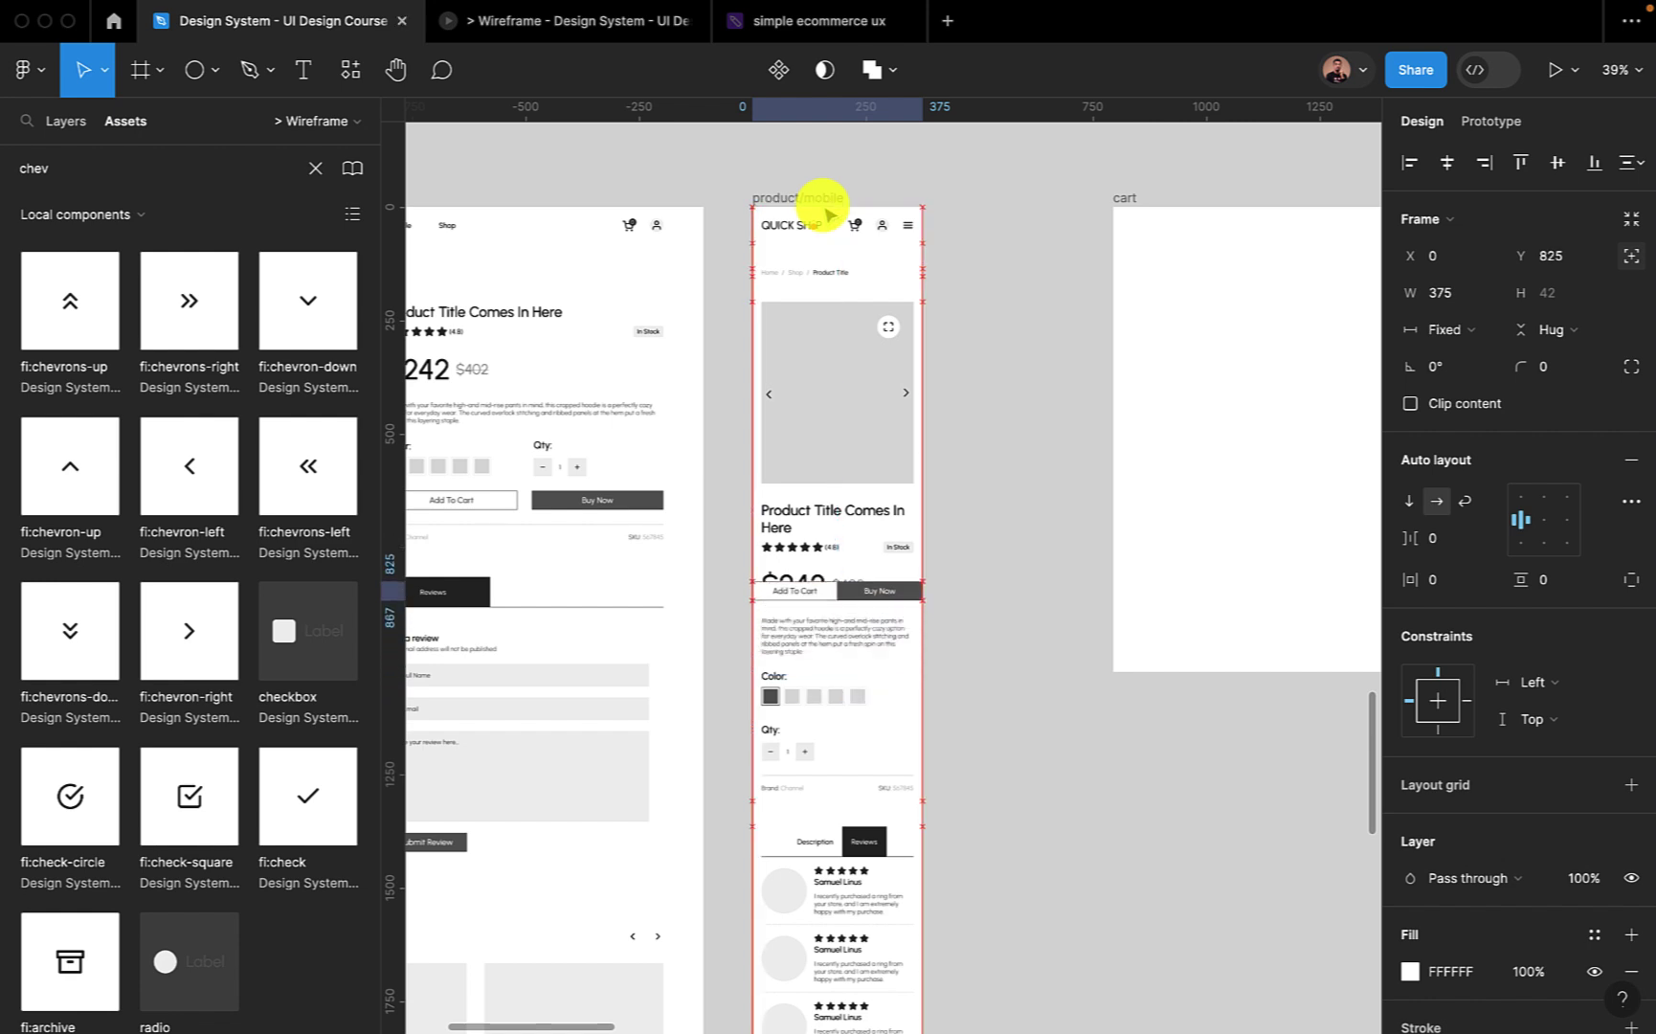
click(574, 17)
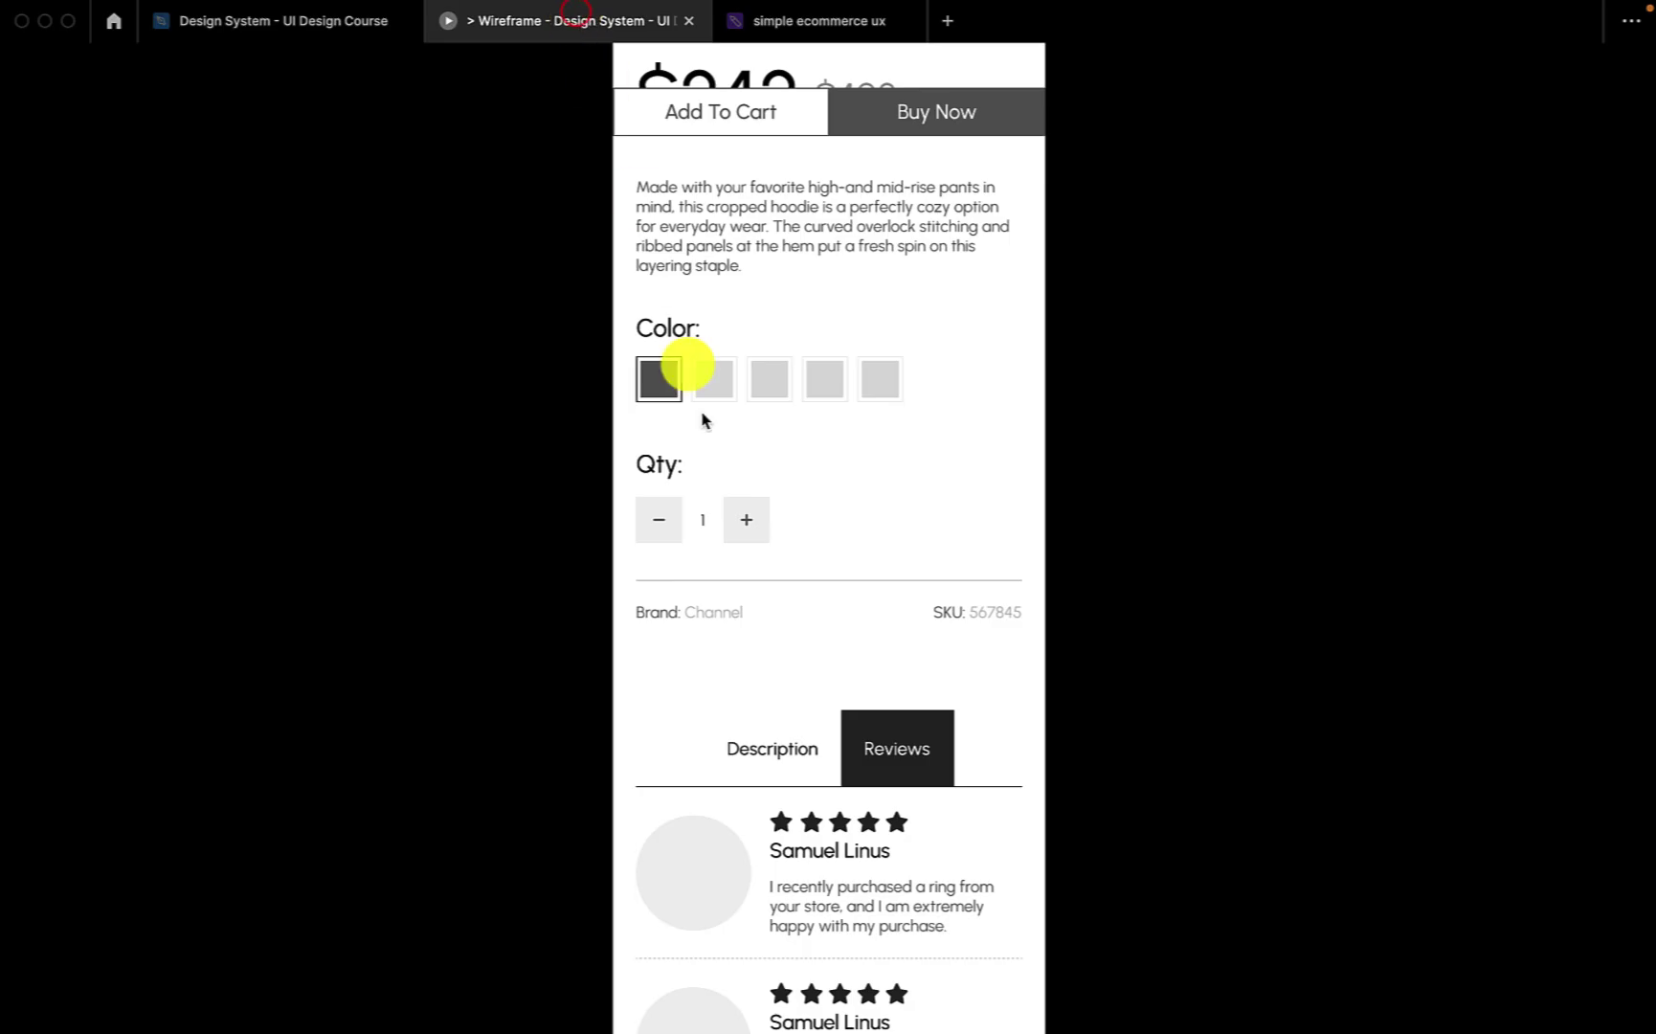
scroll(844, 201, up, 10)
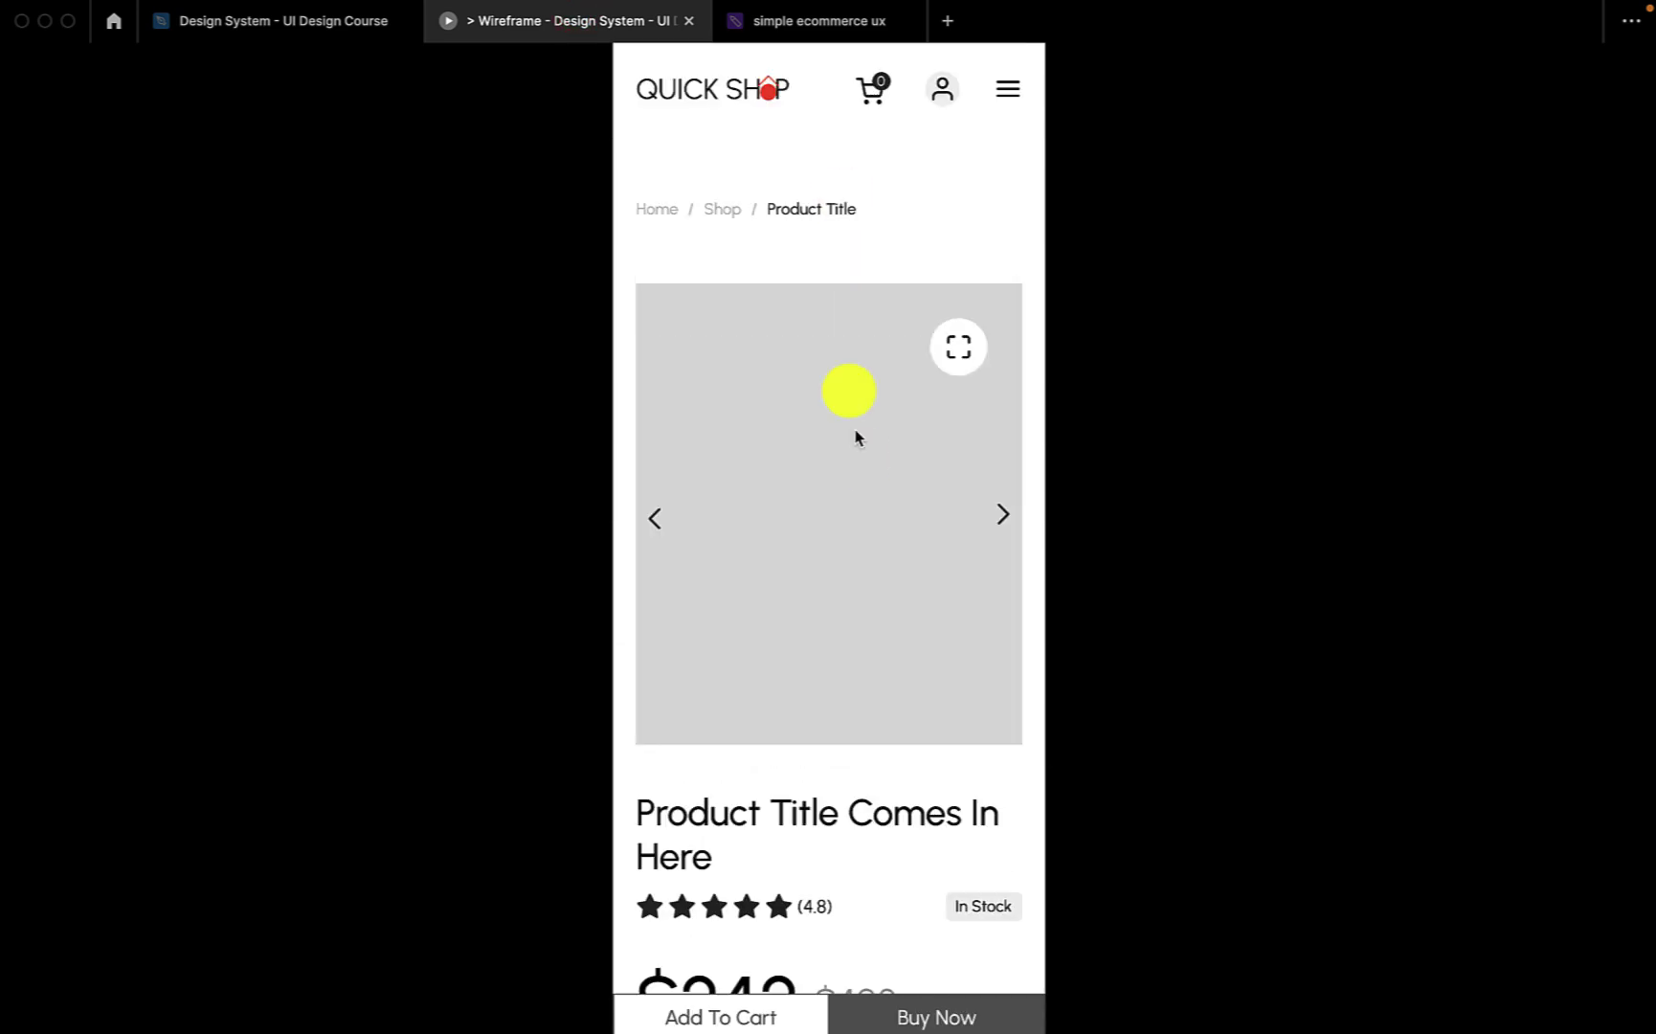
scroll(914, 890, down, 3)
scroll(914, 890, up, 3)
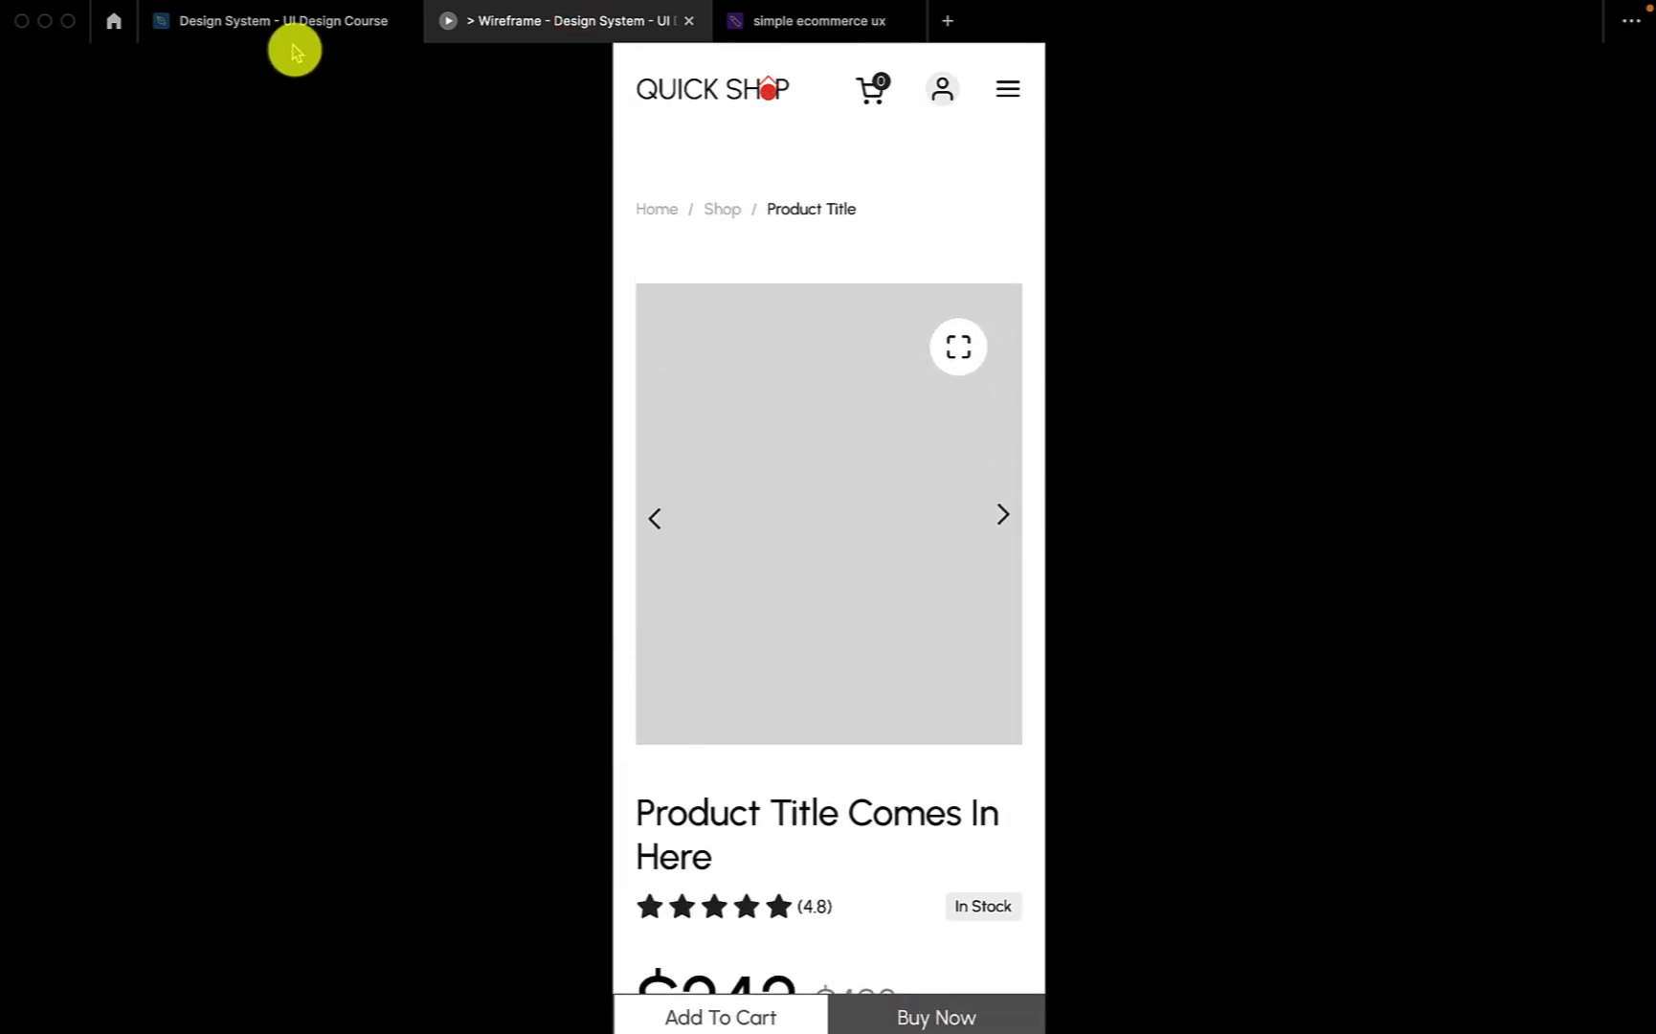
scroll(746, 572, down, 1)
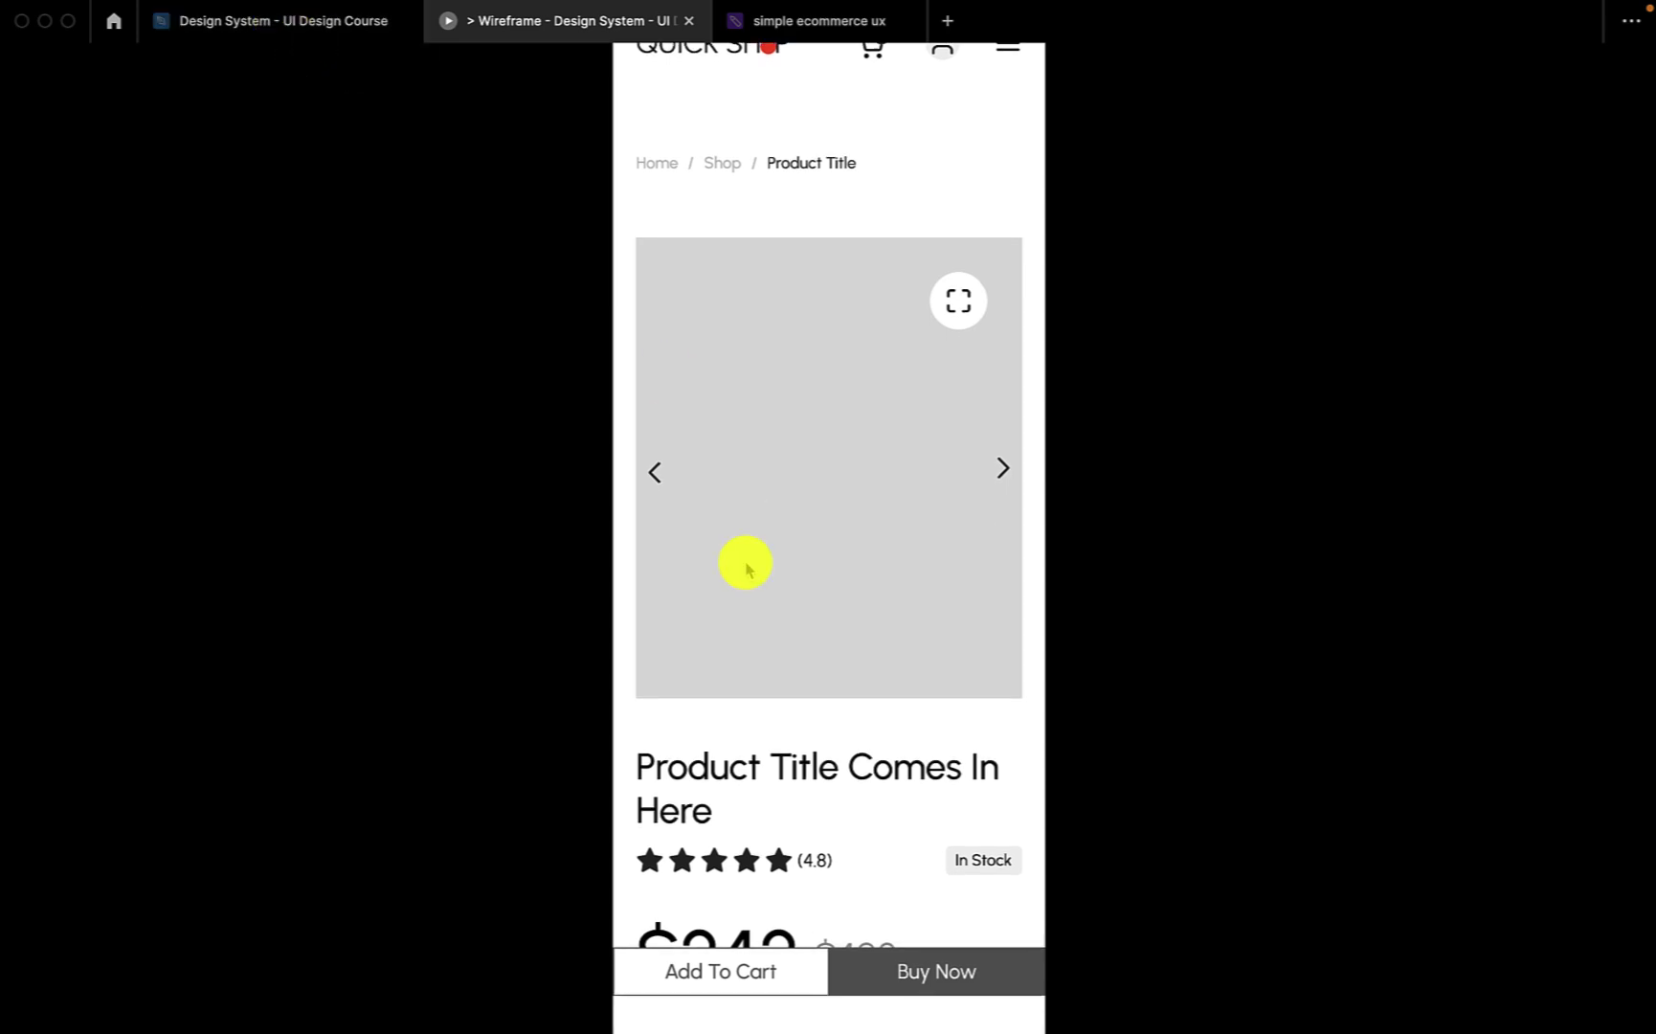
scroll(696, 530, up, 1)
click(287, 20)
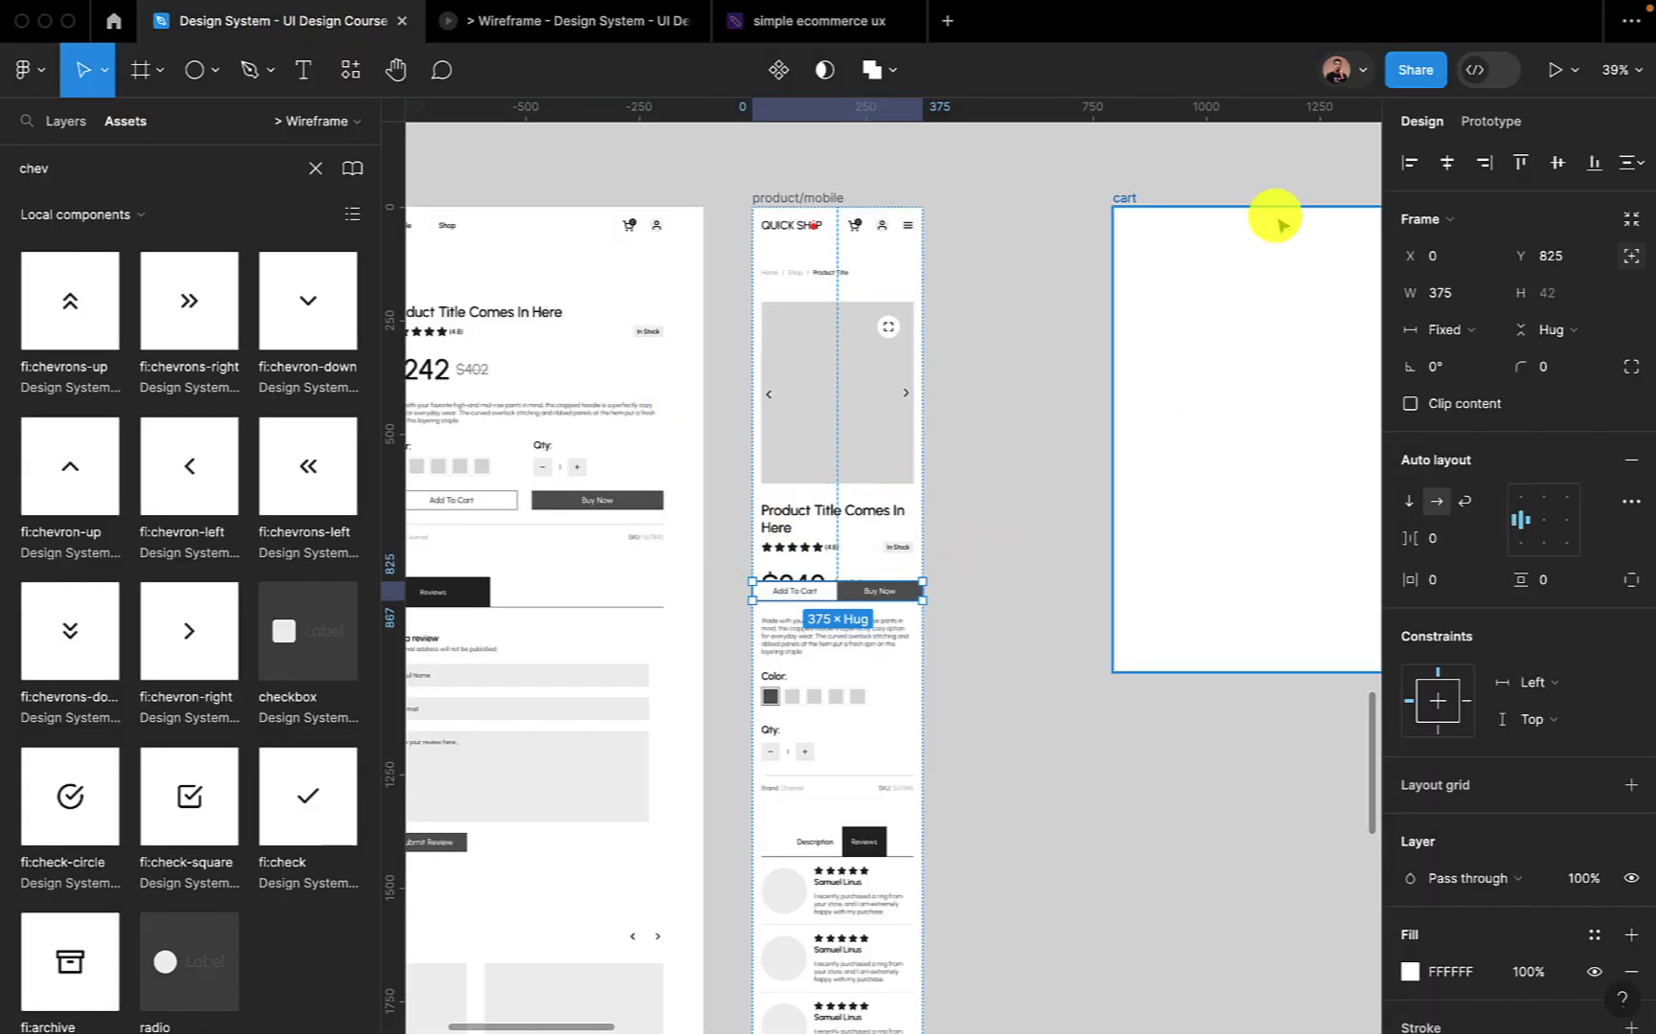
Set the prototype preview device to iPhone 13 mini.
click(1498, 121)
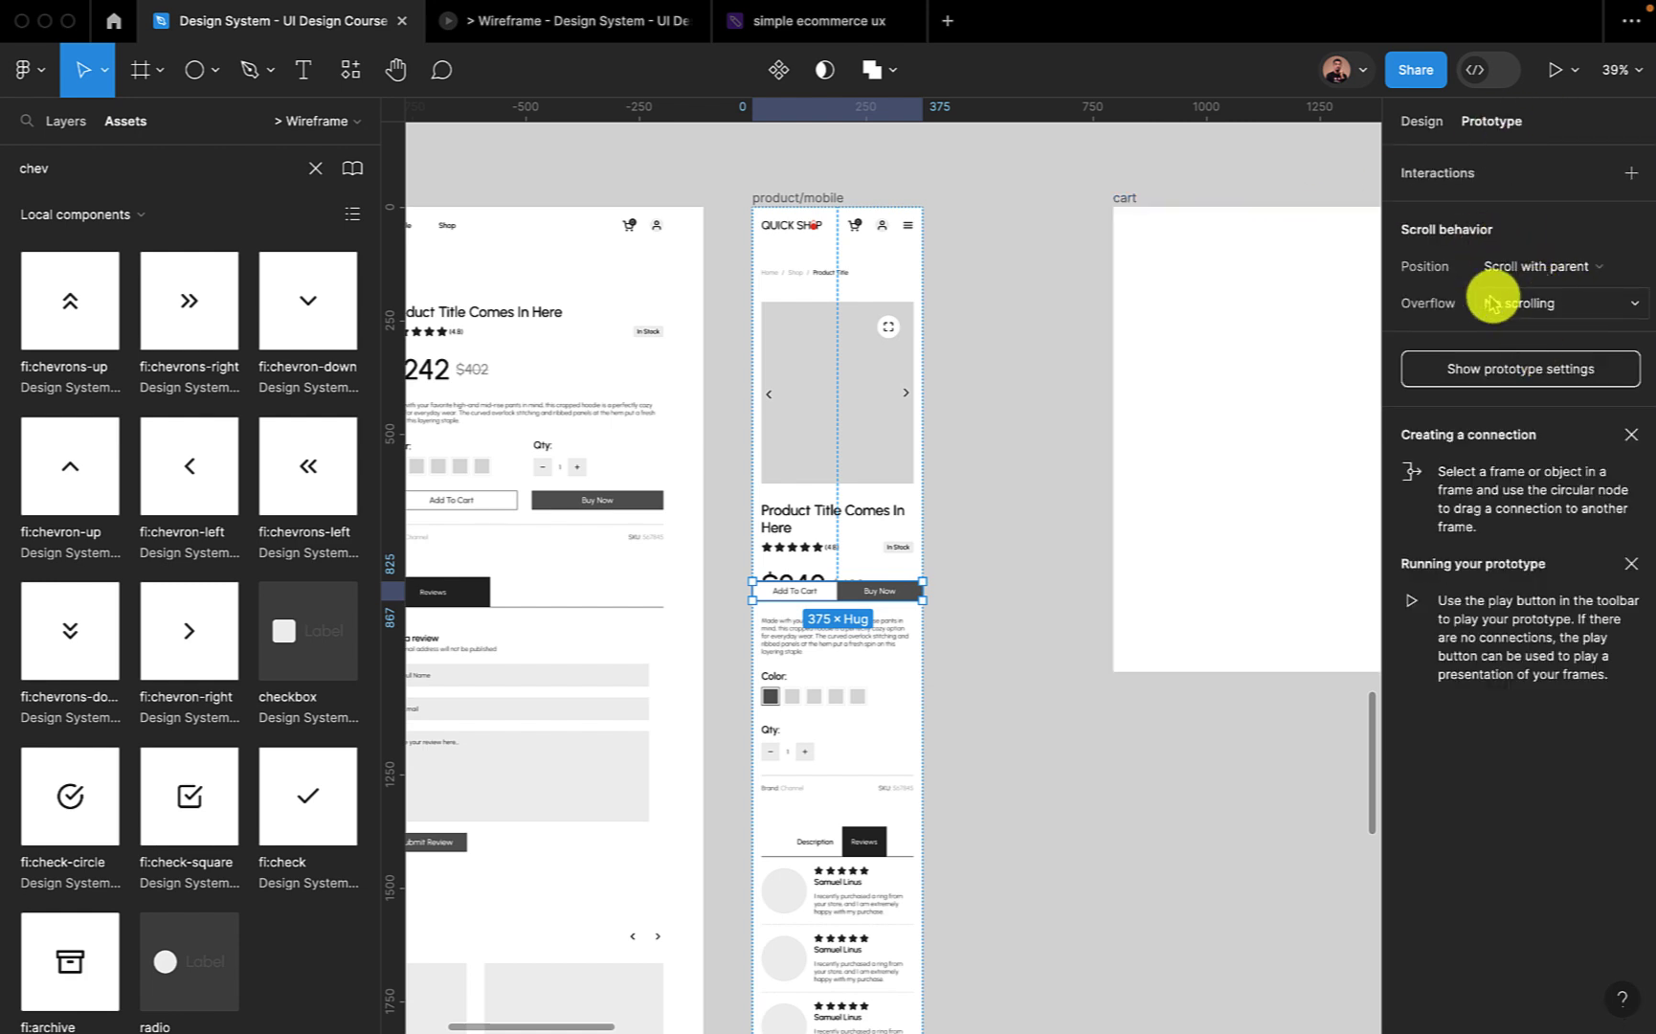
click(1564, 371)
click(1446, 211)
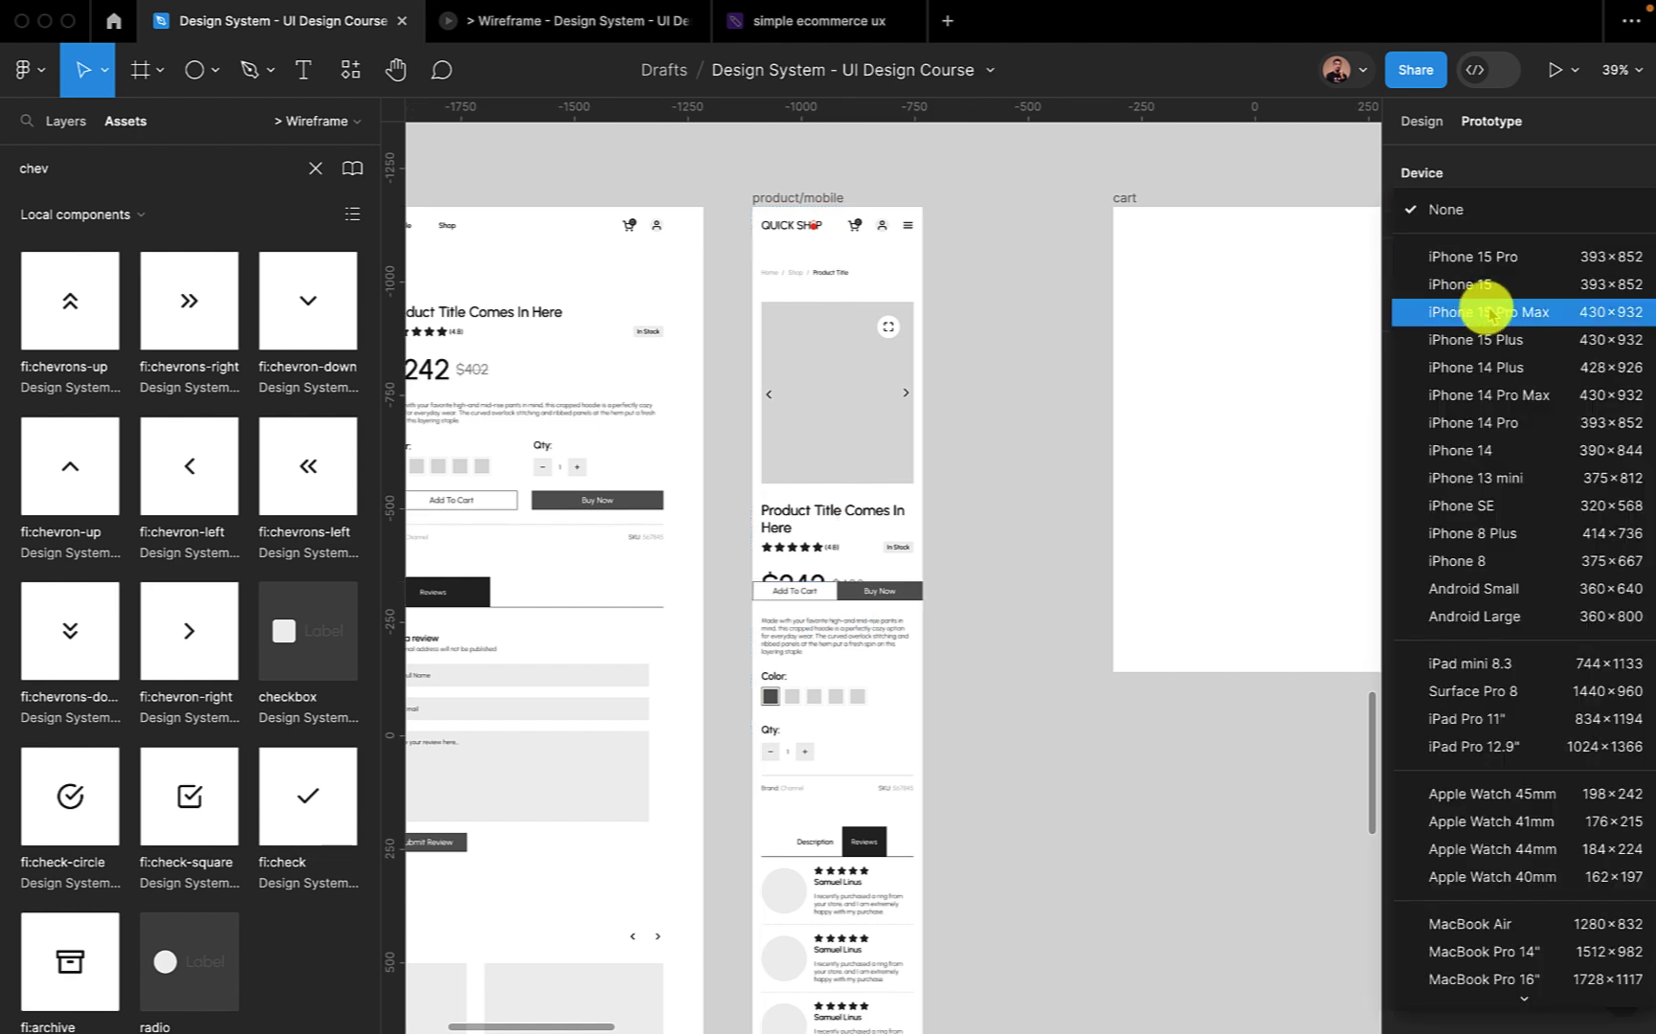
click(1558, 477)
Scroll through the product page in the phone preview, then return to the design file.
click(565, 24)
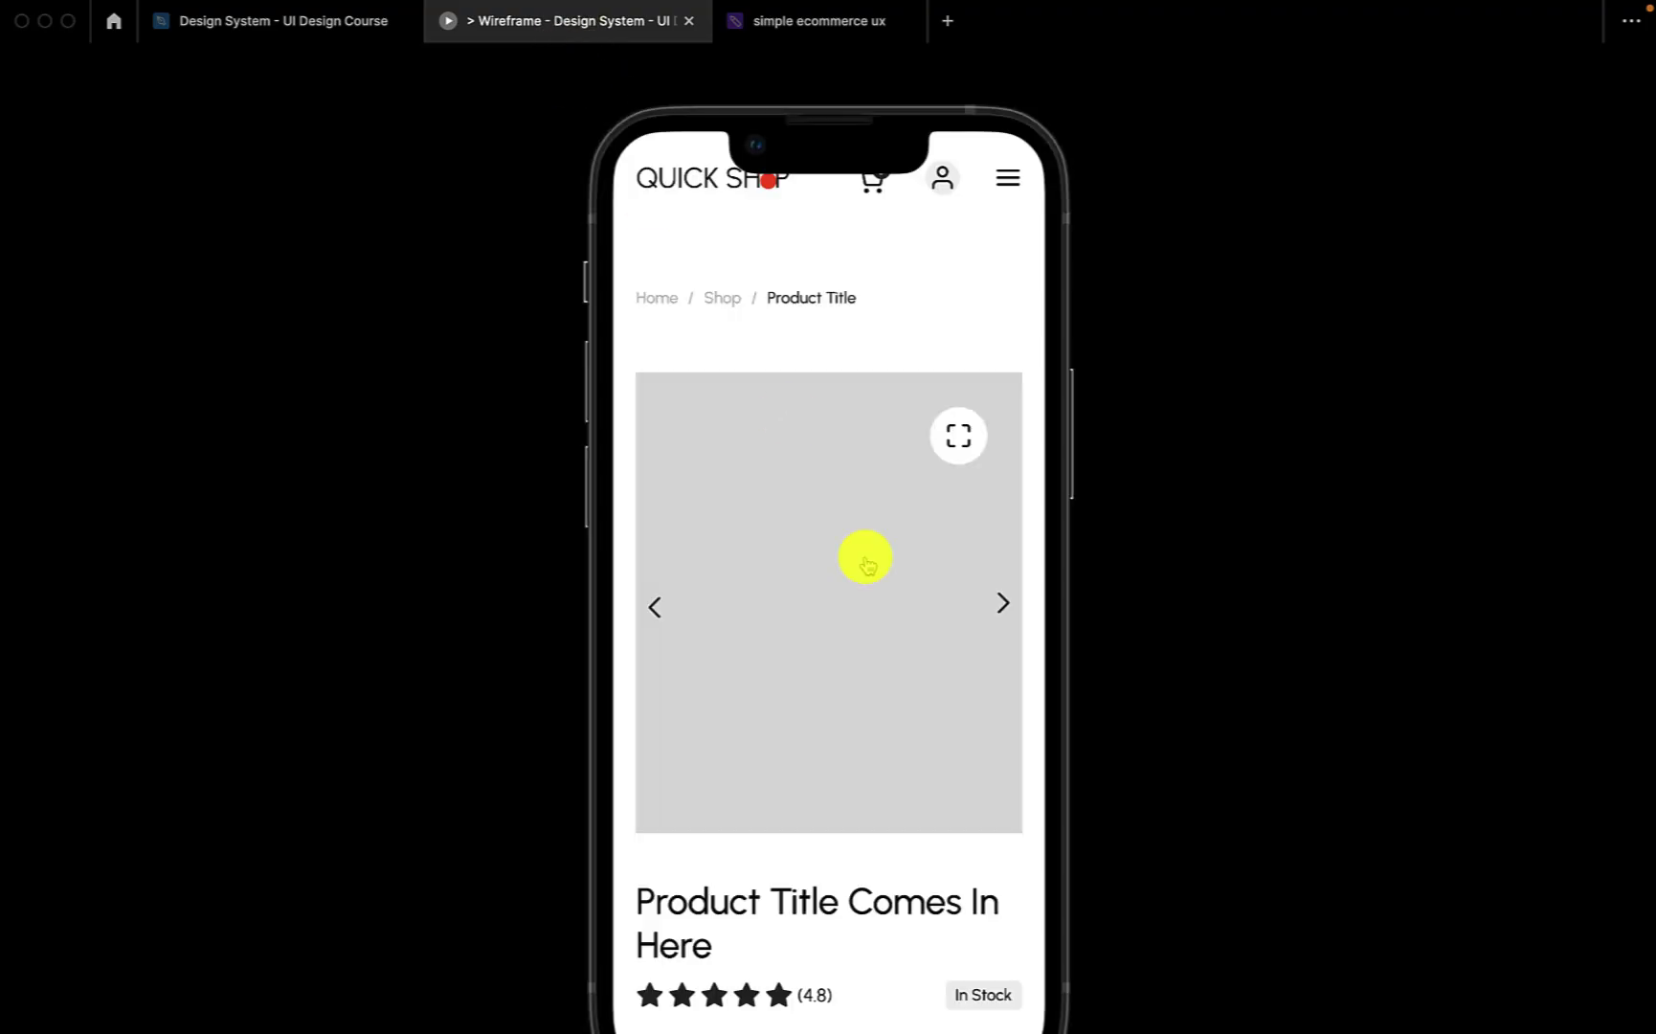
scroll(865, 558, down, 3)
scroll(864, 558, up, 3)
scroll(1216, 551, down, 2)
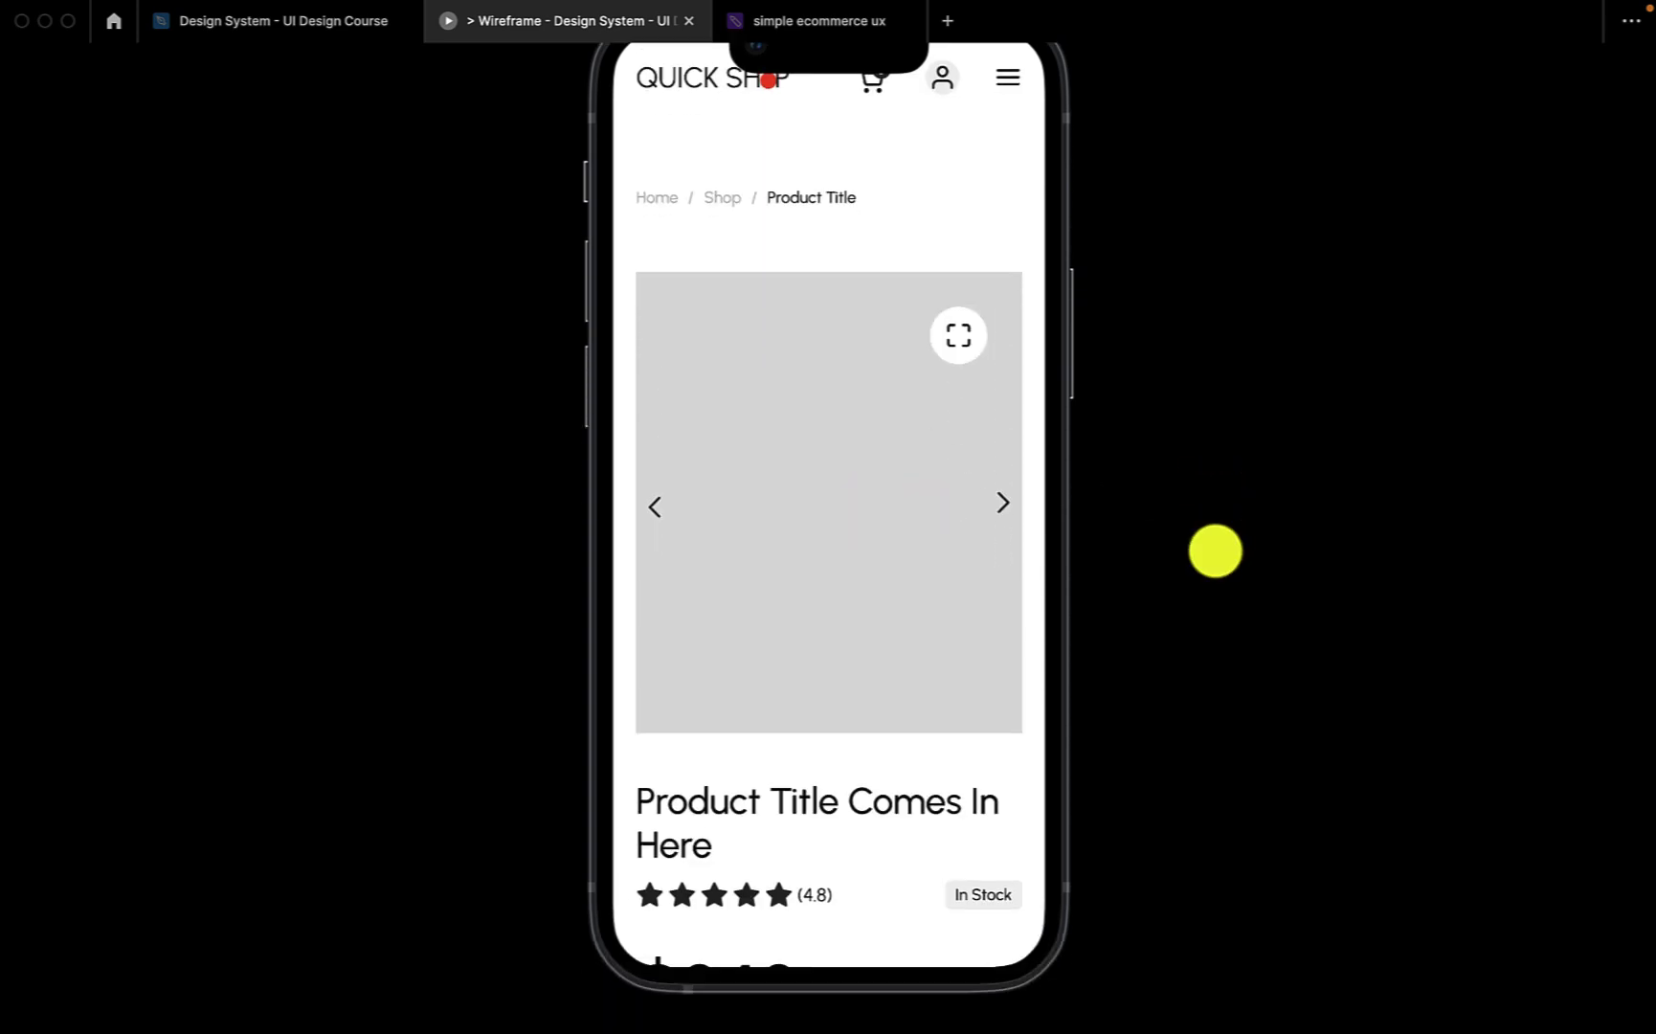
scroll(1215, 550, up, 1)
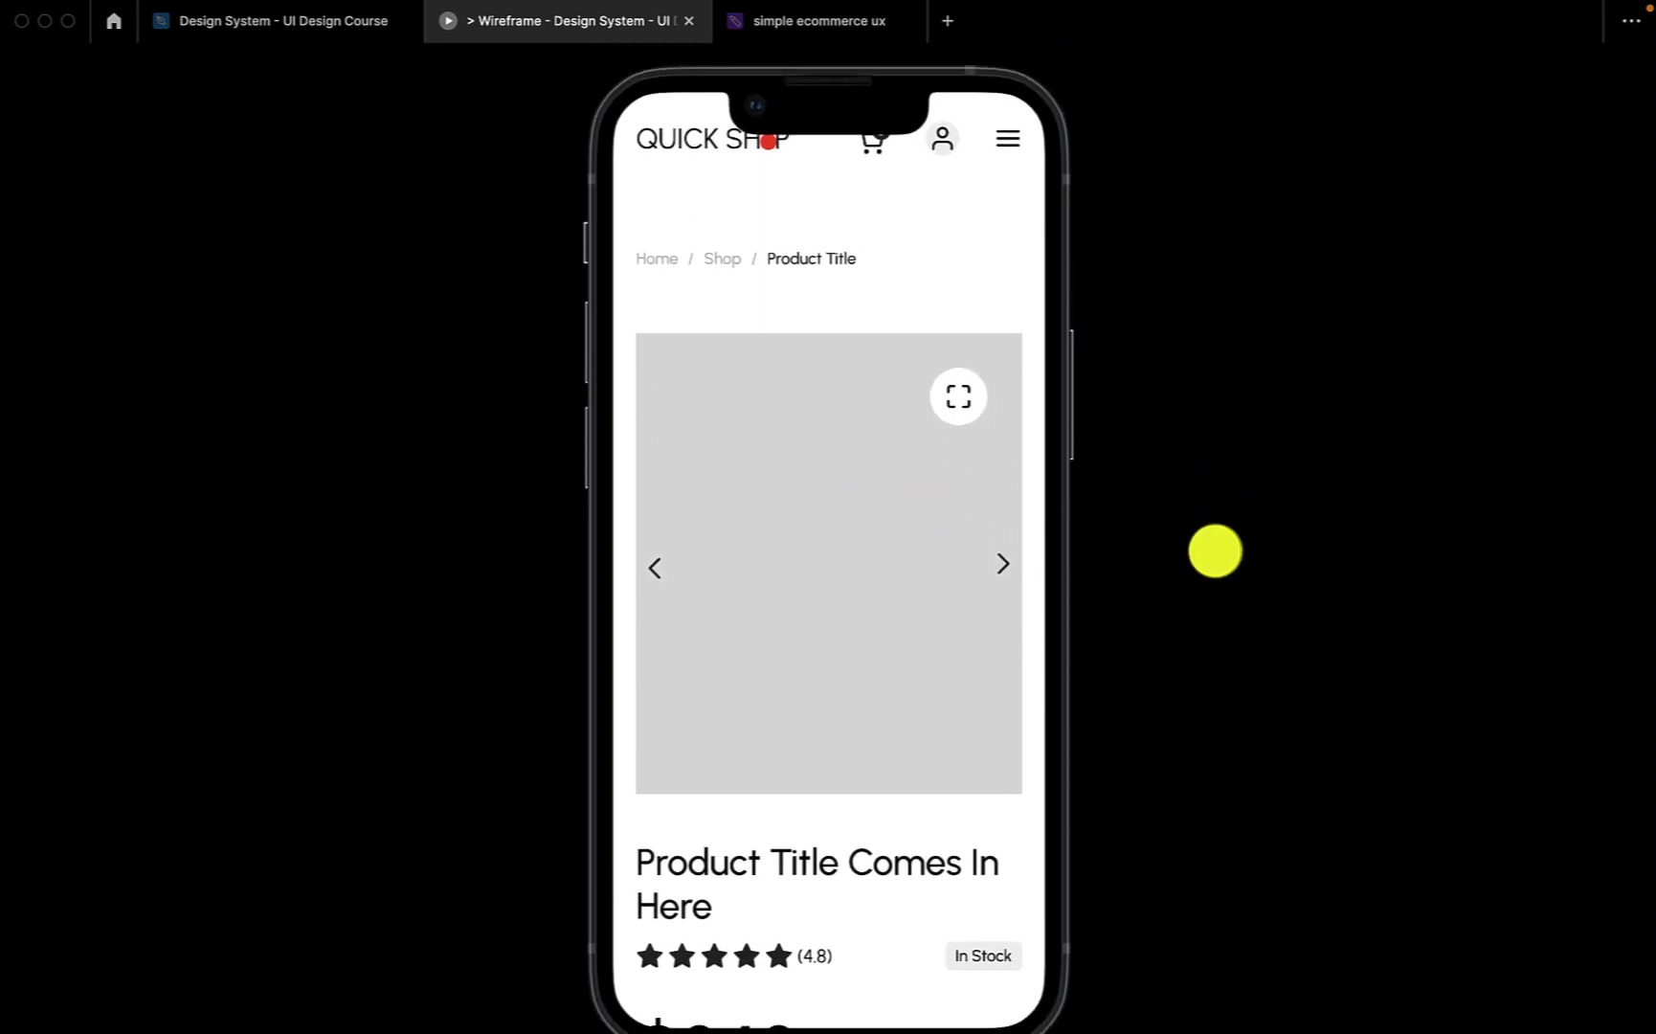
scroll(905, 705, down, 2)
scroll(906, 705, up, 1)
scroll(905, 705, up, 1)
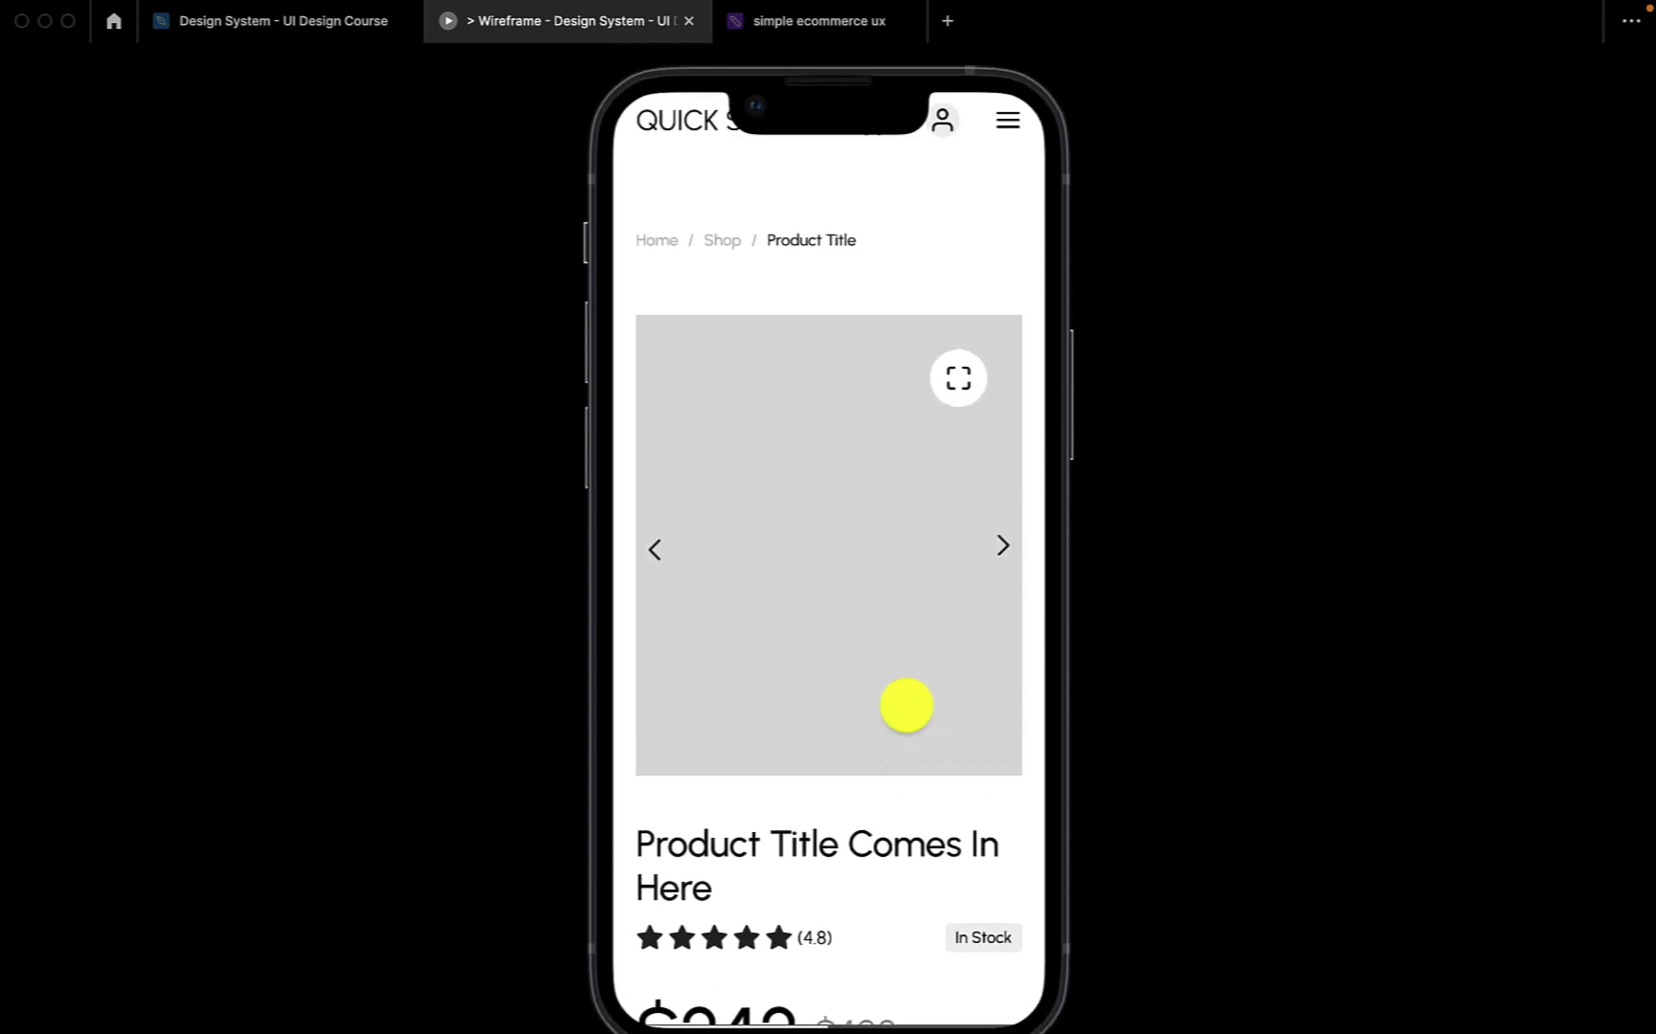
click(292, 26)
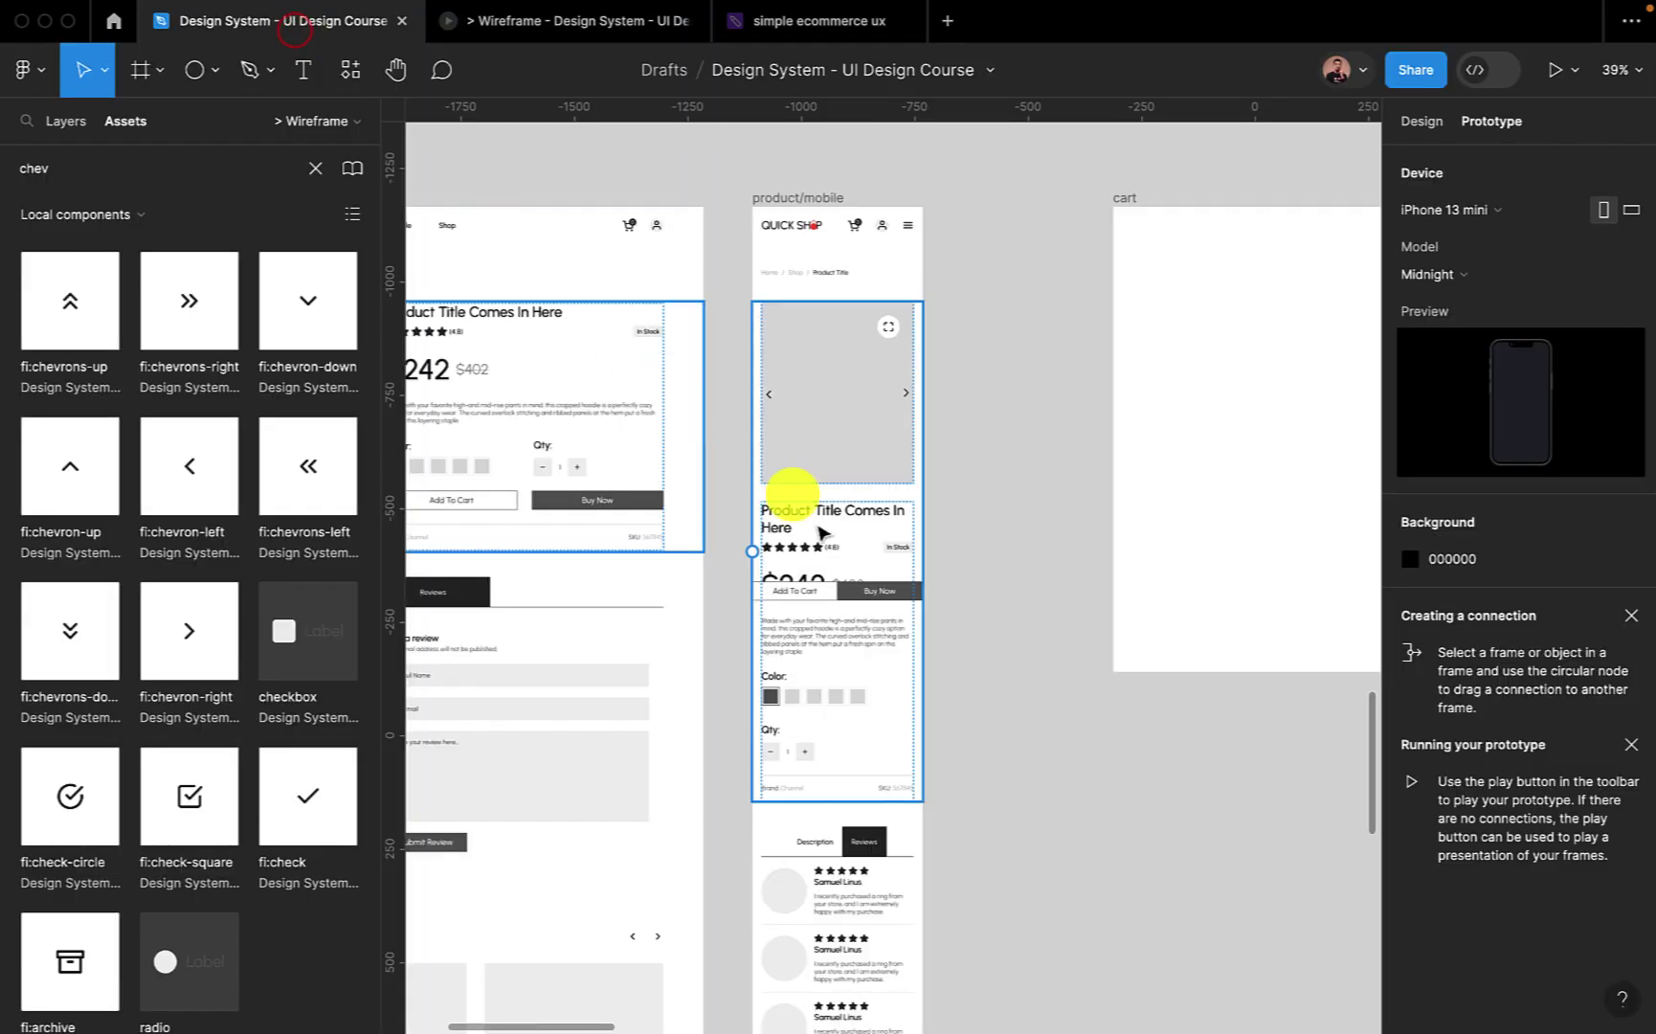
Move the Add To Cart/Buy Now bar up above the price, to Y 775.
click(1422, 123)
click(794, 601)
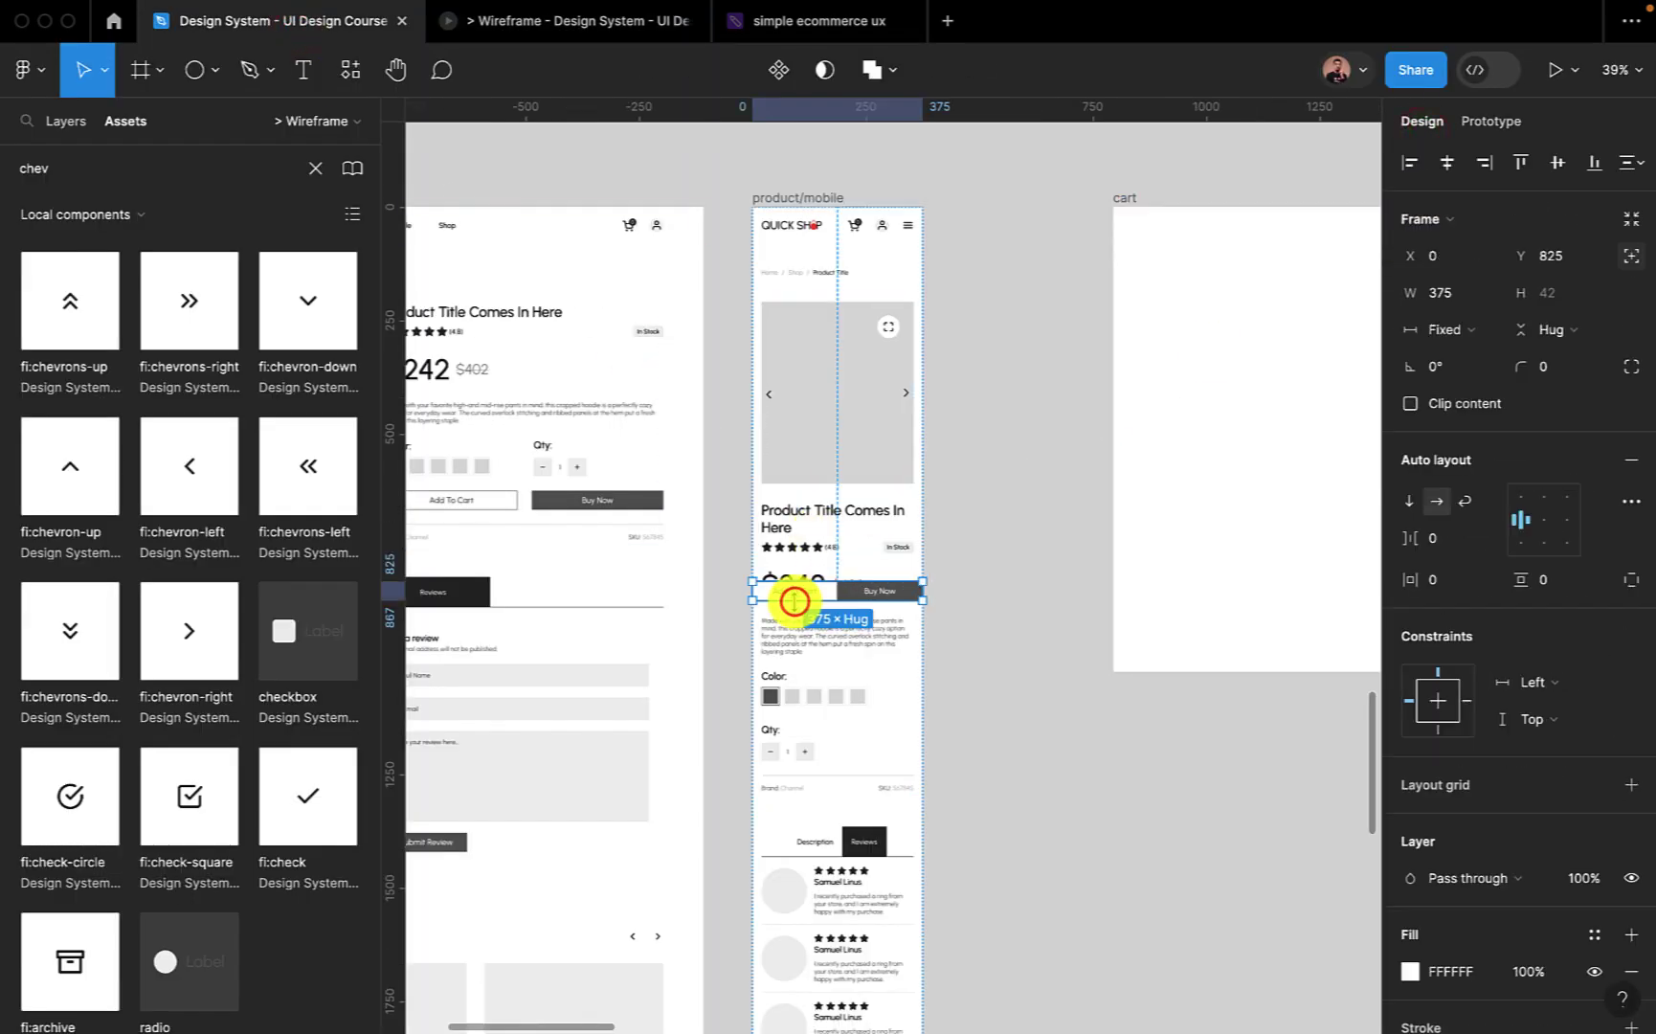
key(Up)
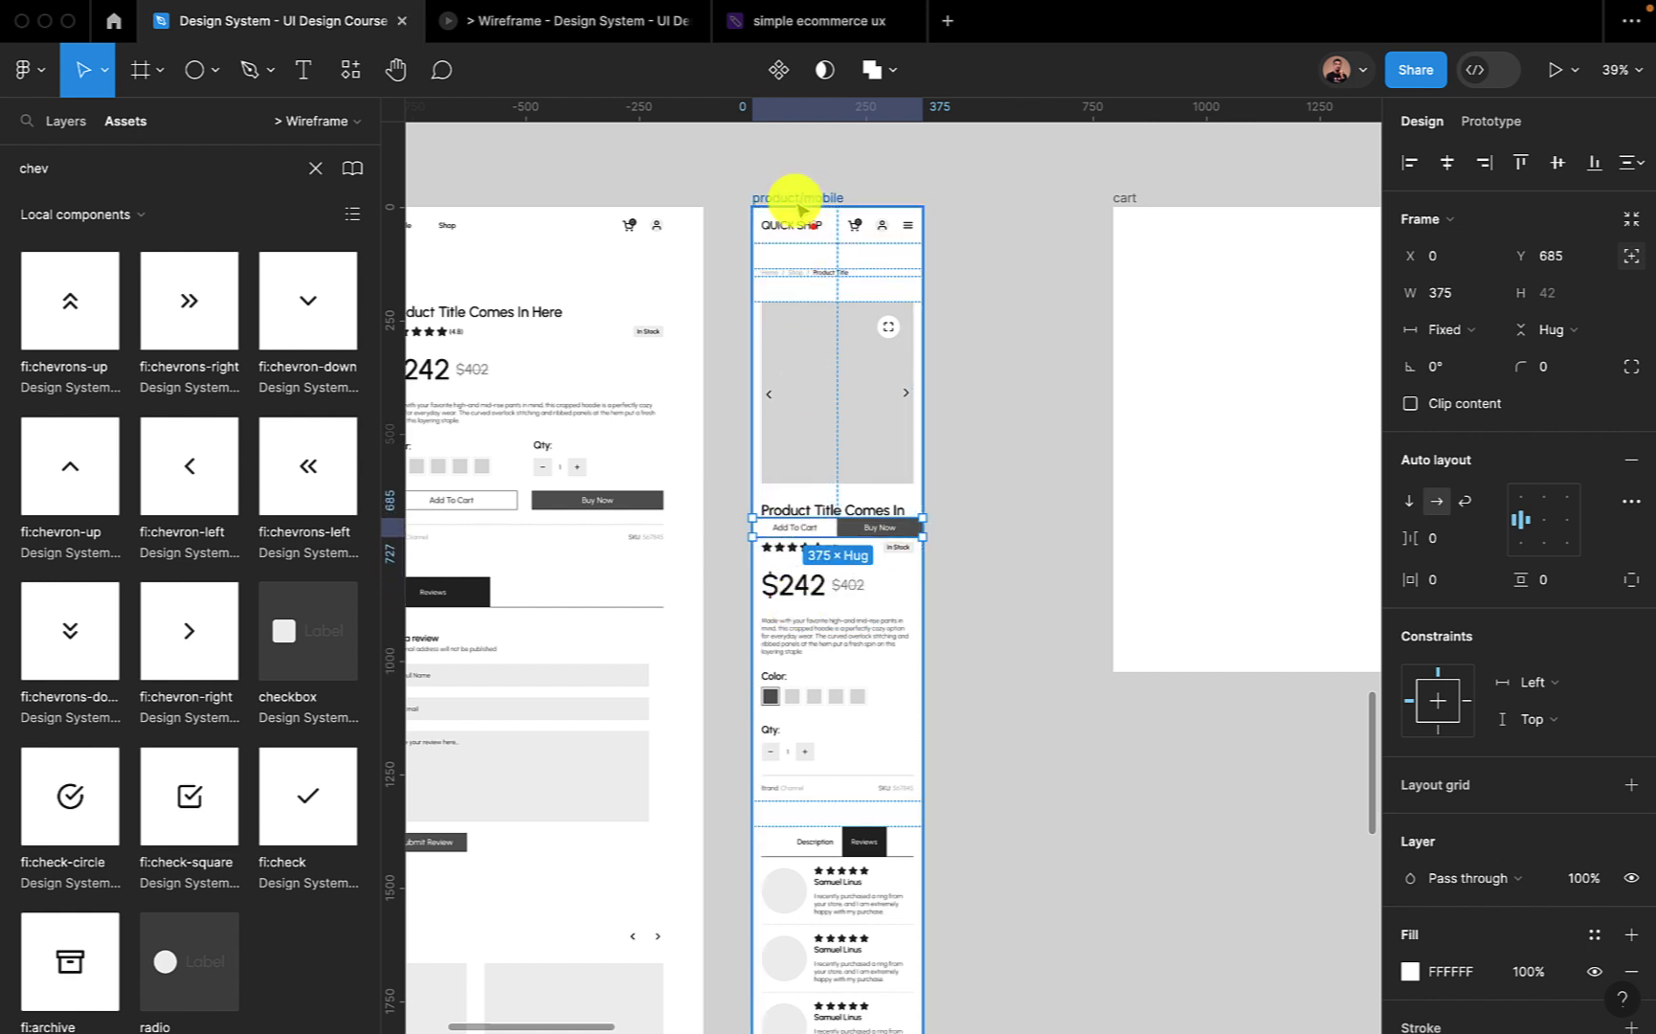
key(alt)
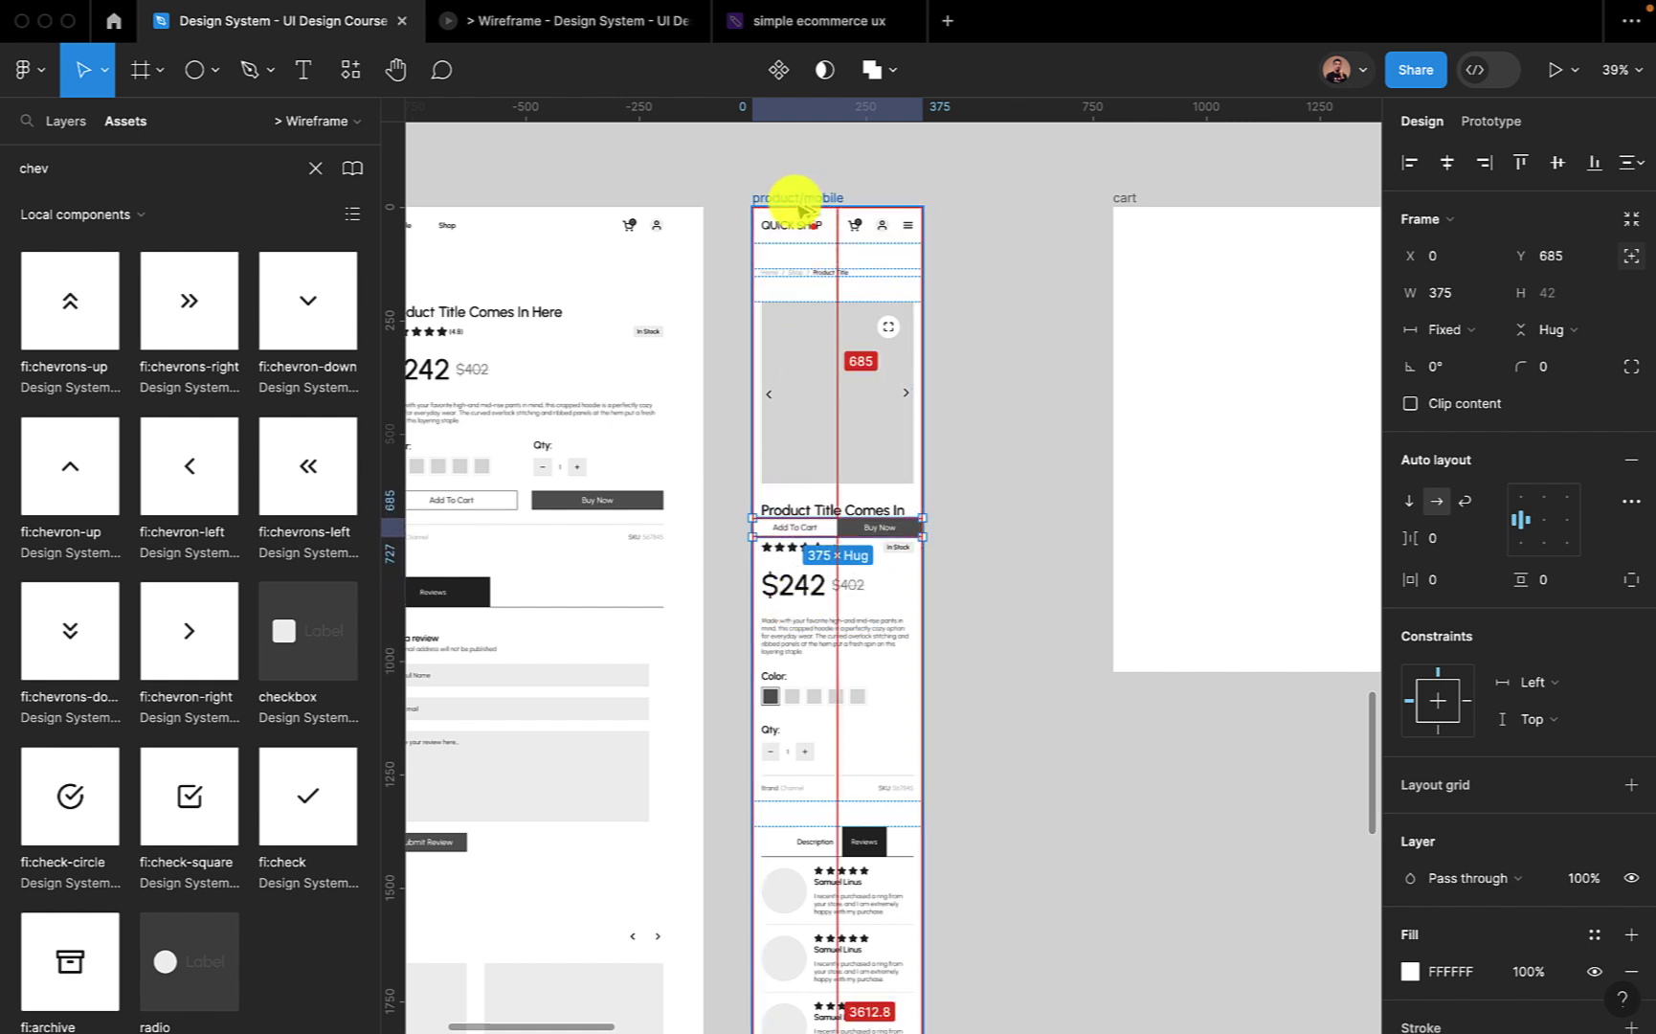
Draw a light grey 147×812 rectangle beside the product/mobile frame, shifted slightly right.
click(216, 69)
click(182, 125)
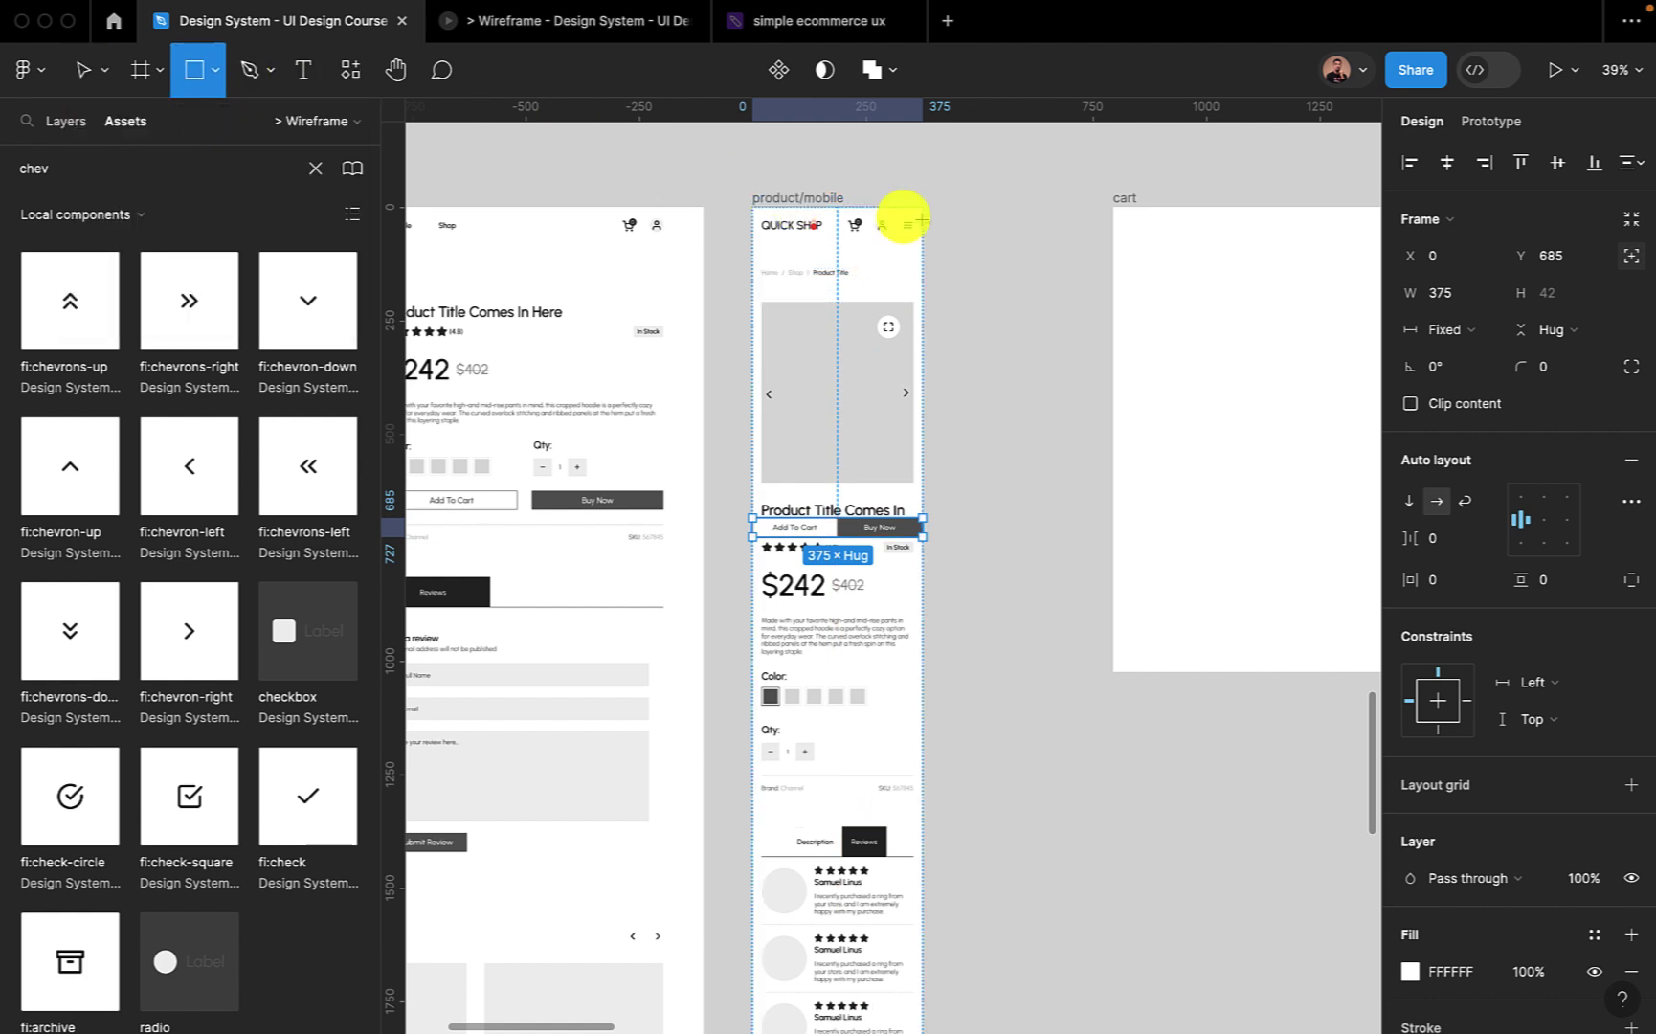
mouse_move(947, 206)
mouse_down()
mouse_move(990, 505)
mouse_move(1013, 552)
mouse_up()
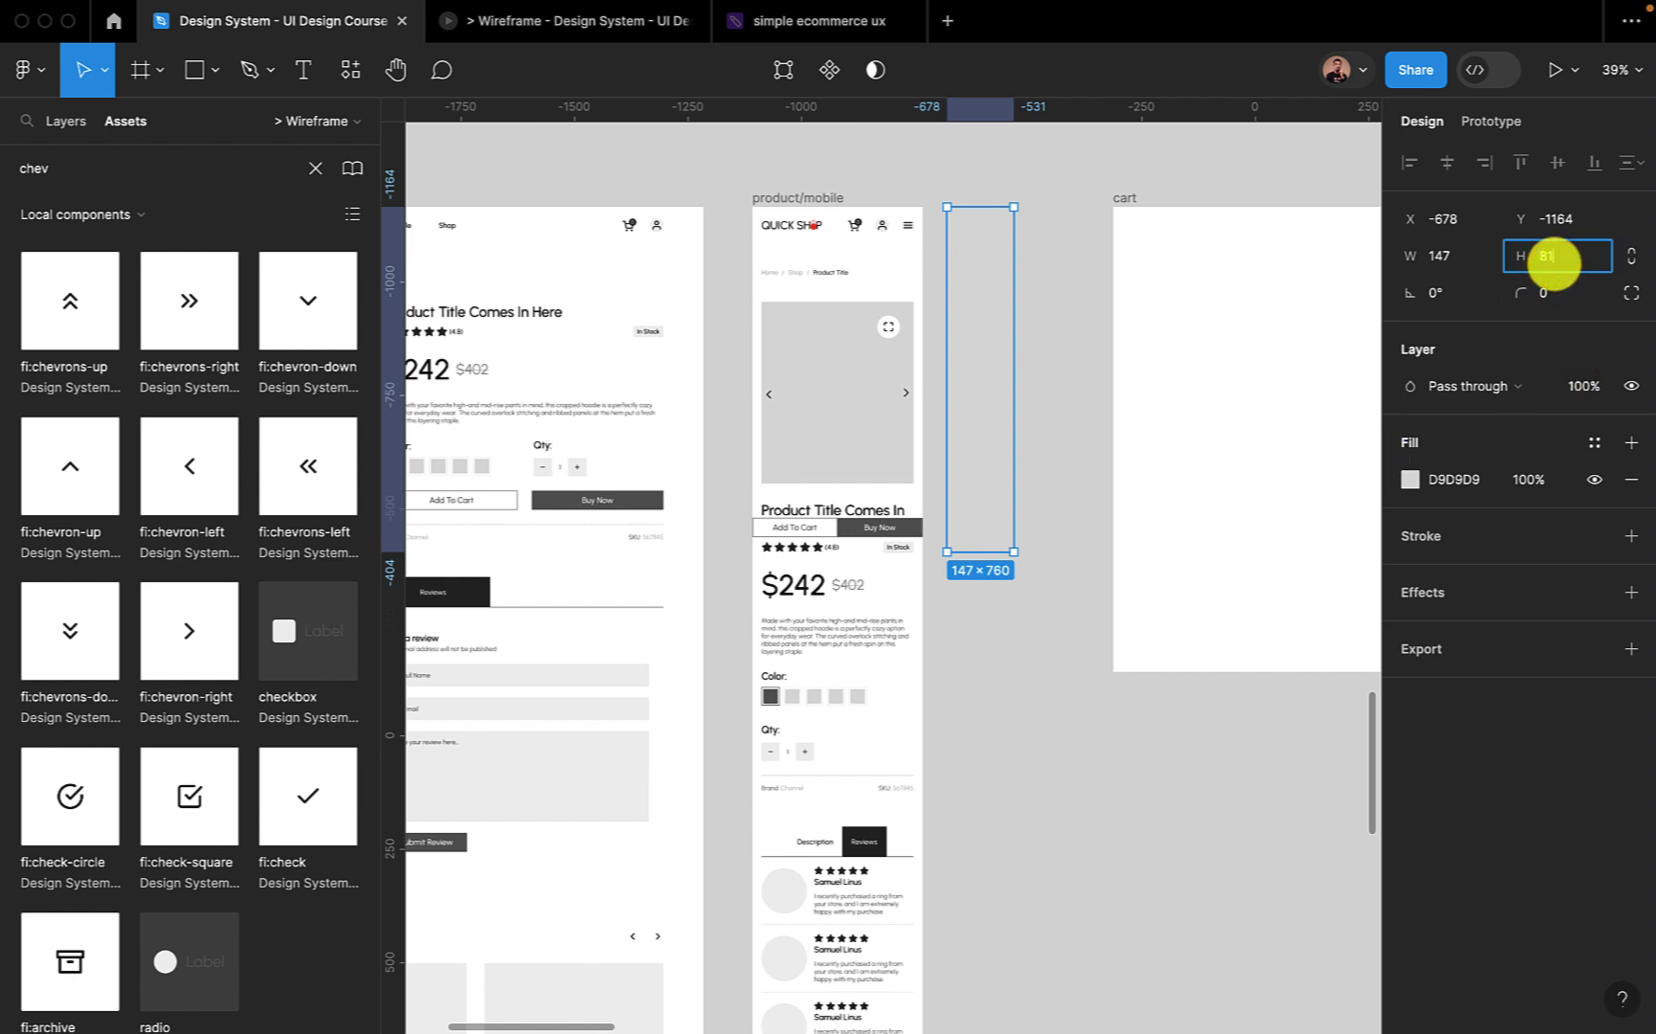
key(Return)
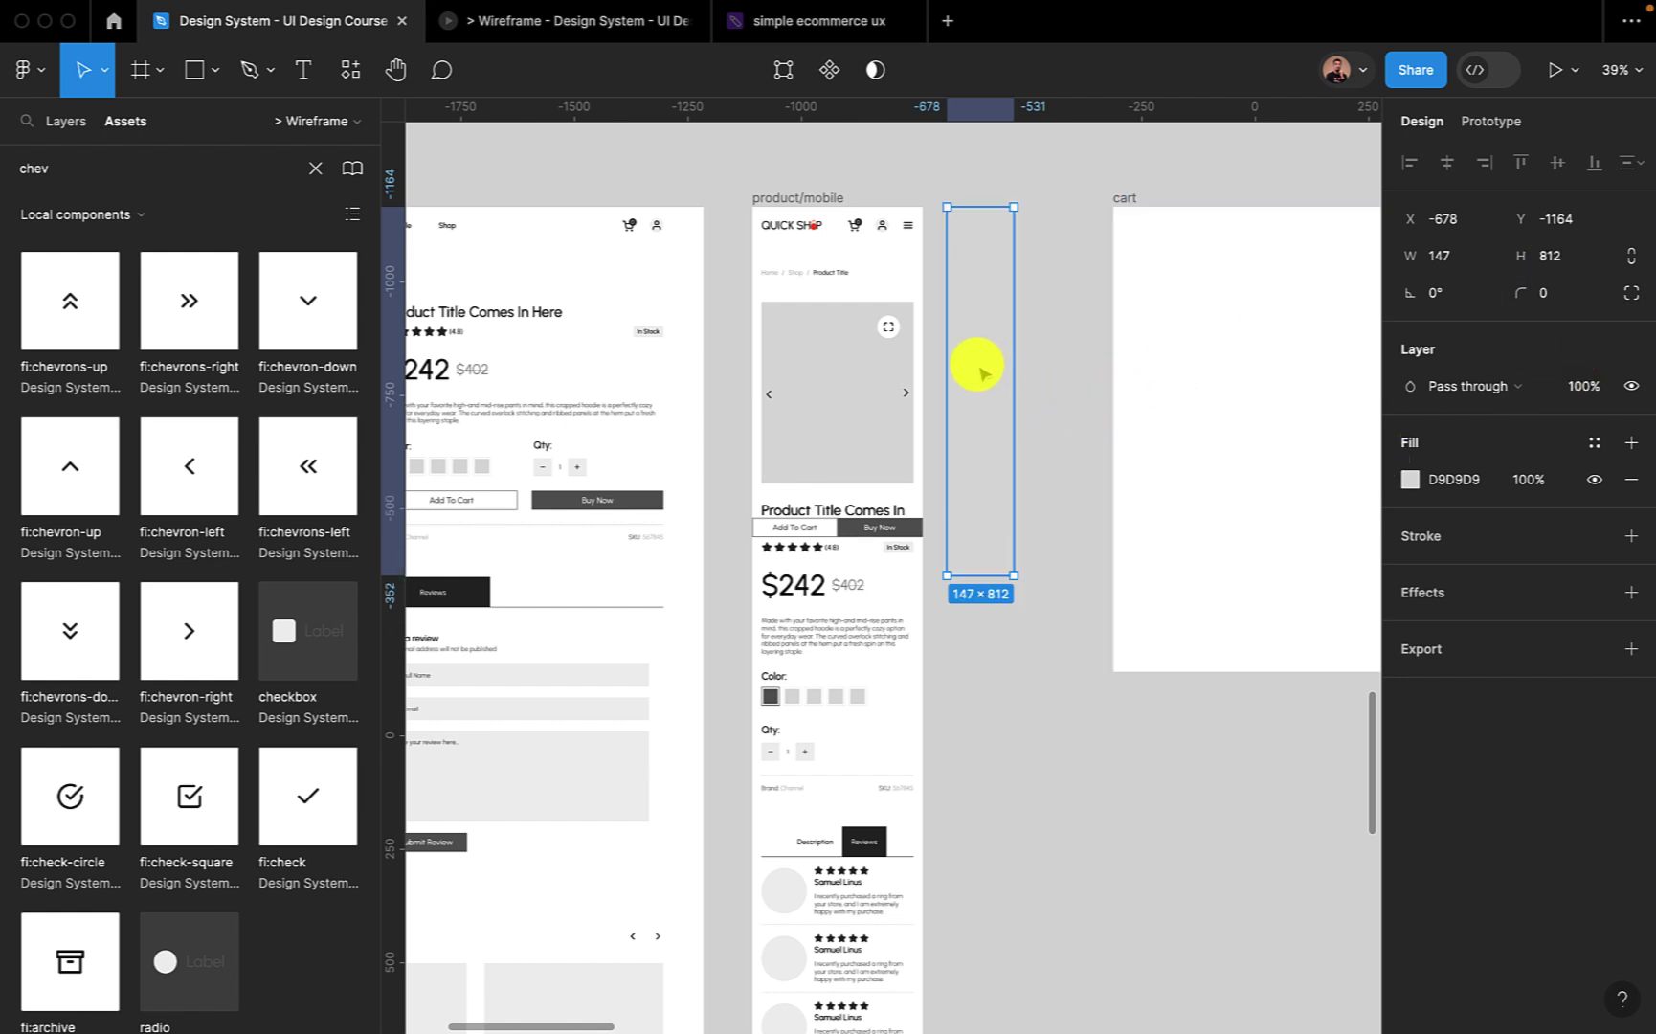
drag(983, 373, 987, 373)
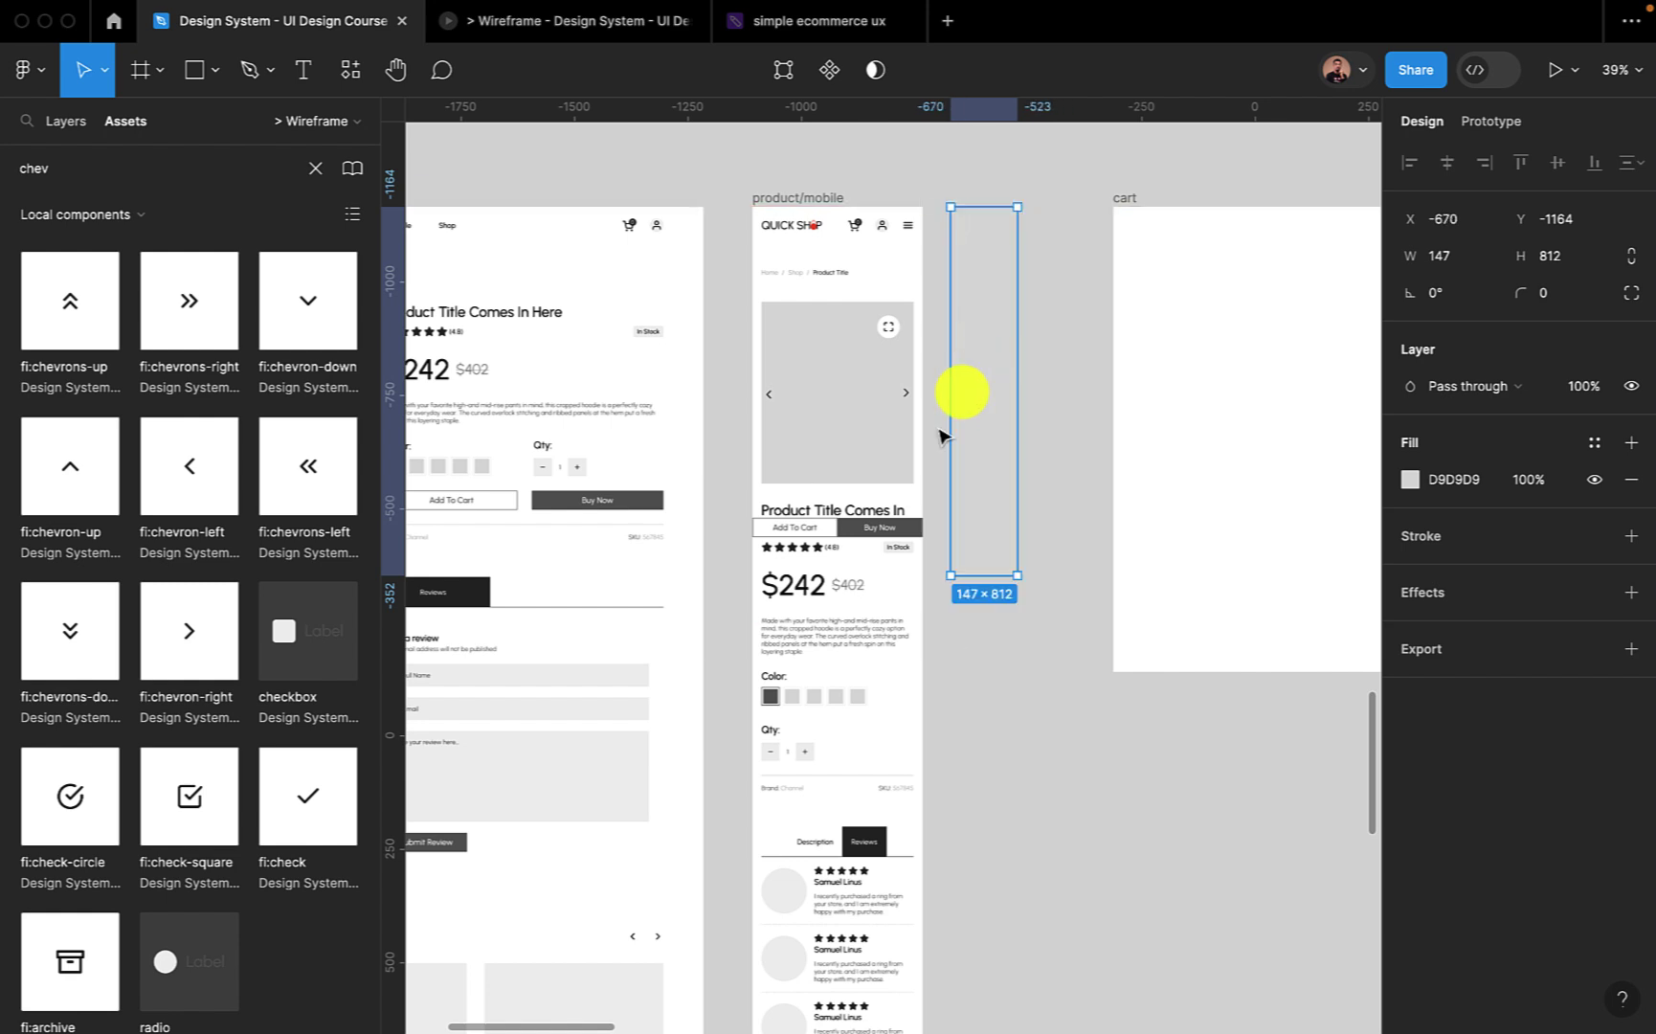
click(865, 538)
Shift the Add To Cart/Buy Now bar down slightly and zoom in on the guide rectangle.
drag(864, 538, 866, 542)
right_click(998, 548)
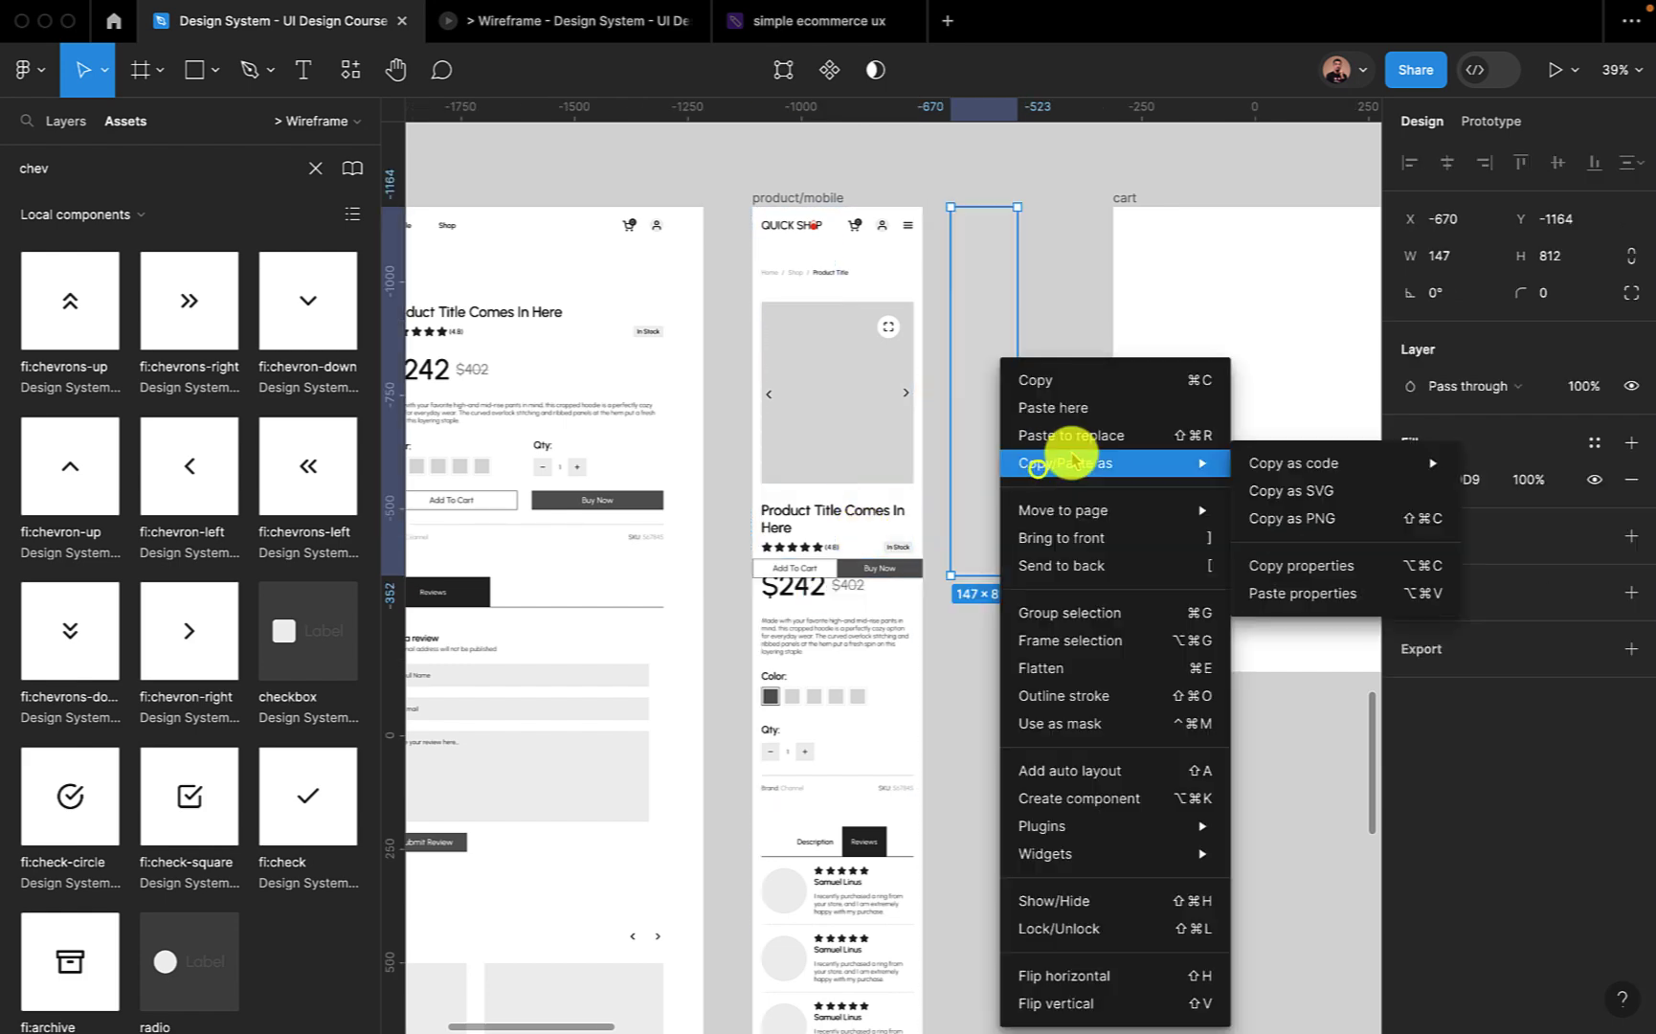
click(961, 657)
scroll(924, 575, up, 5)
scroll(927, 586, up, 10)
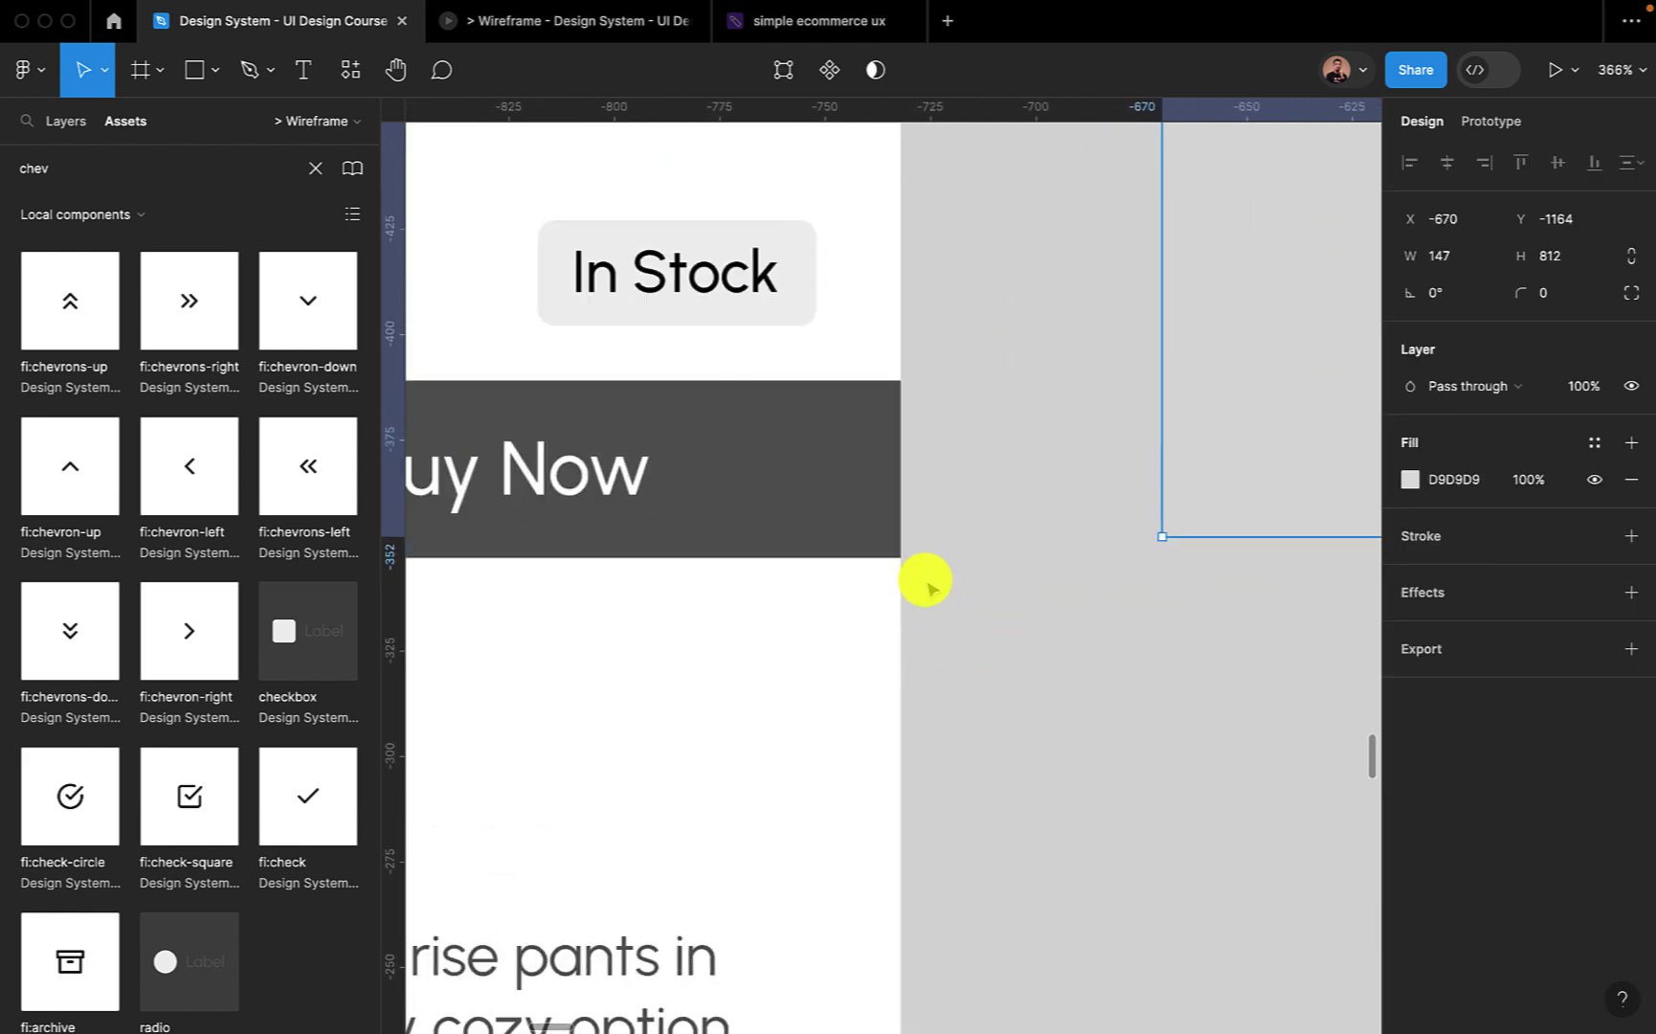
scroll(926, 586, right, 2)
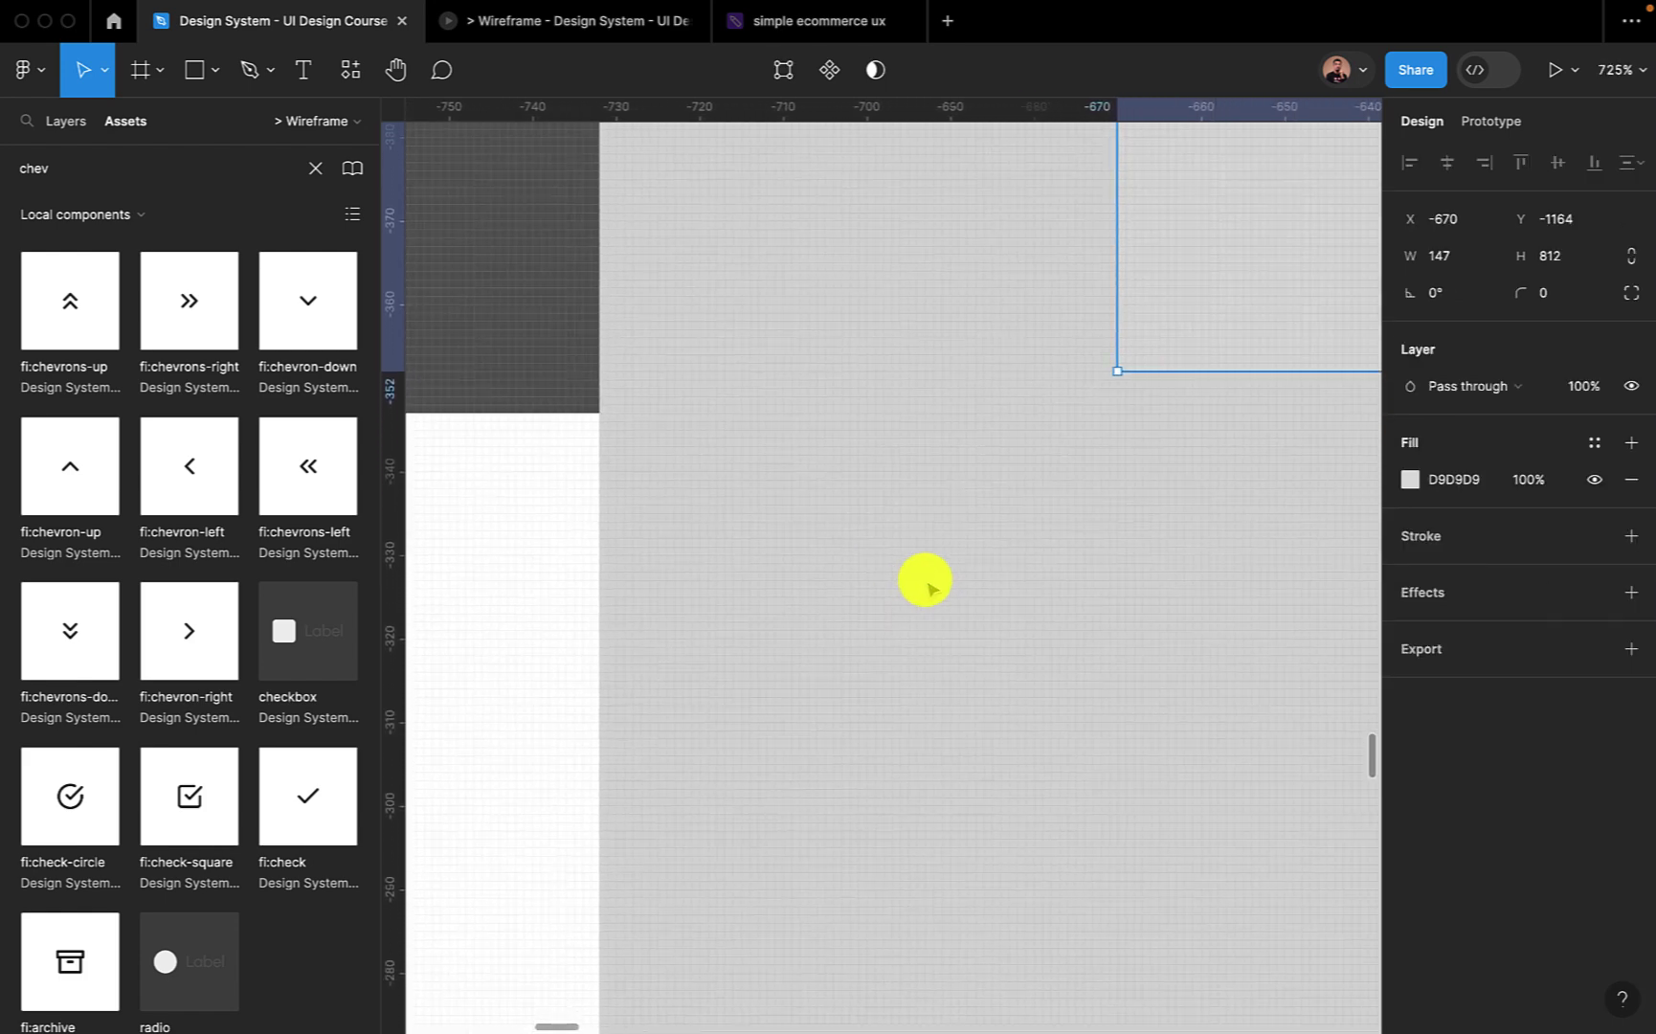
click(522, 342)
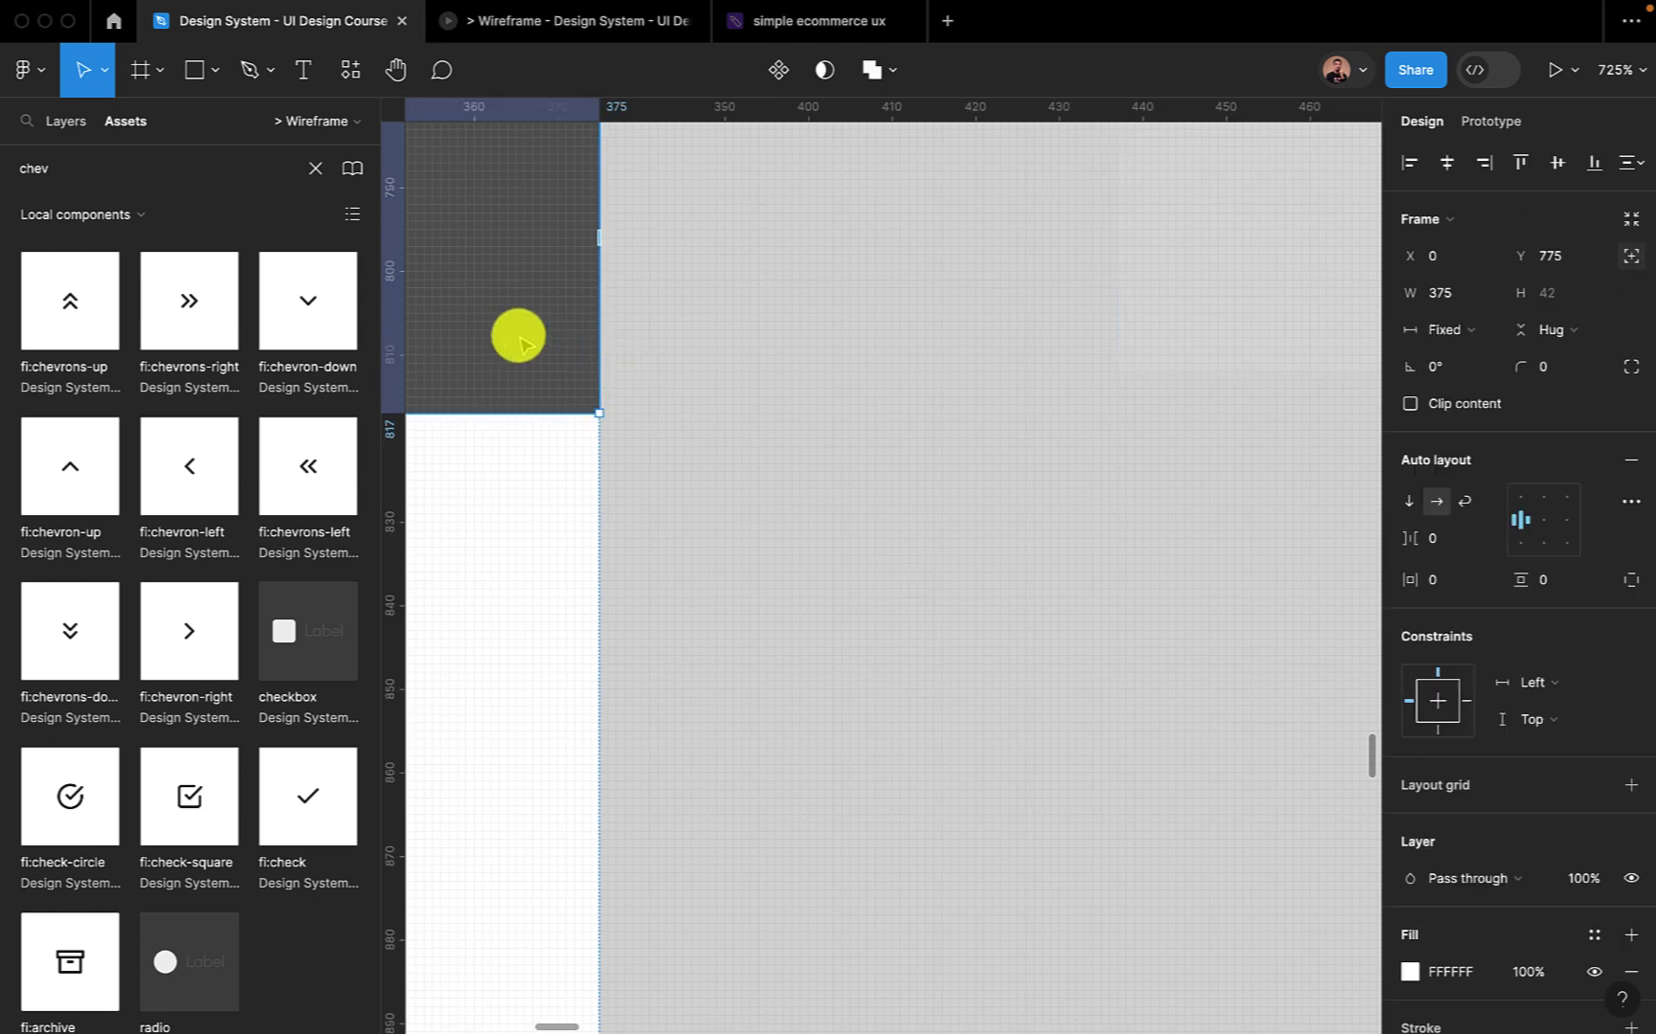
Darken the guide rectangle to grey 6C6C6C and align the bar's bottom with it at Y 769.
click(1216, 297)
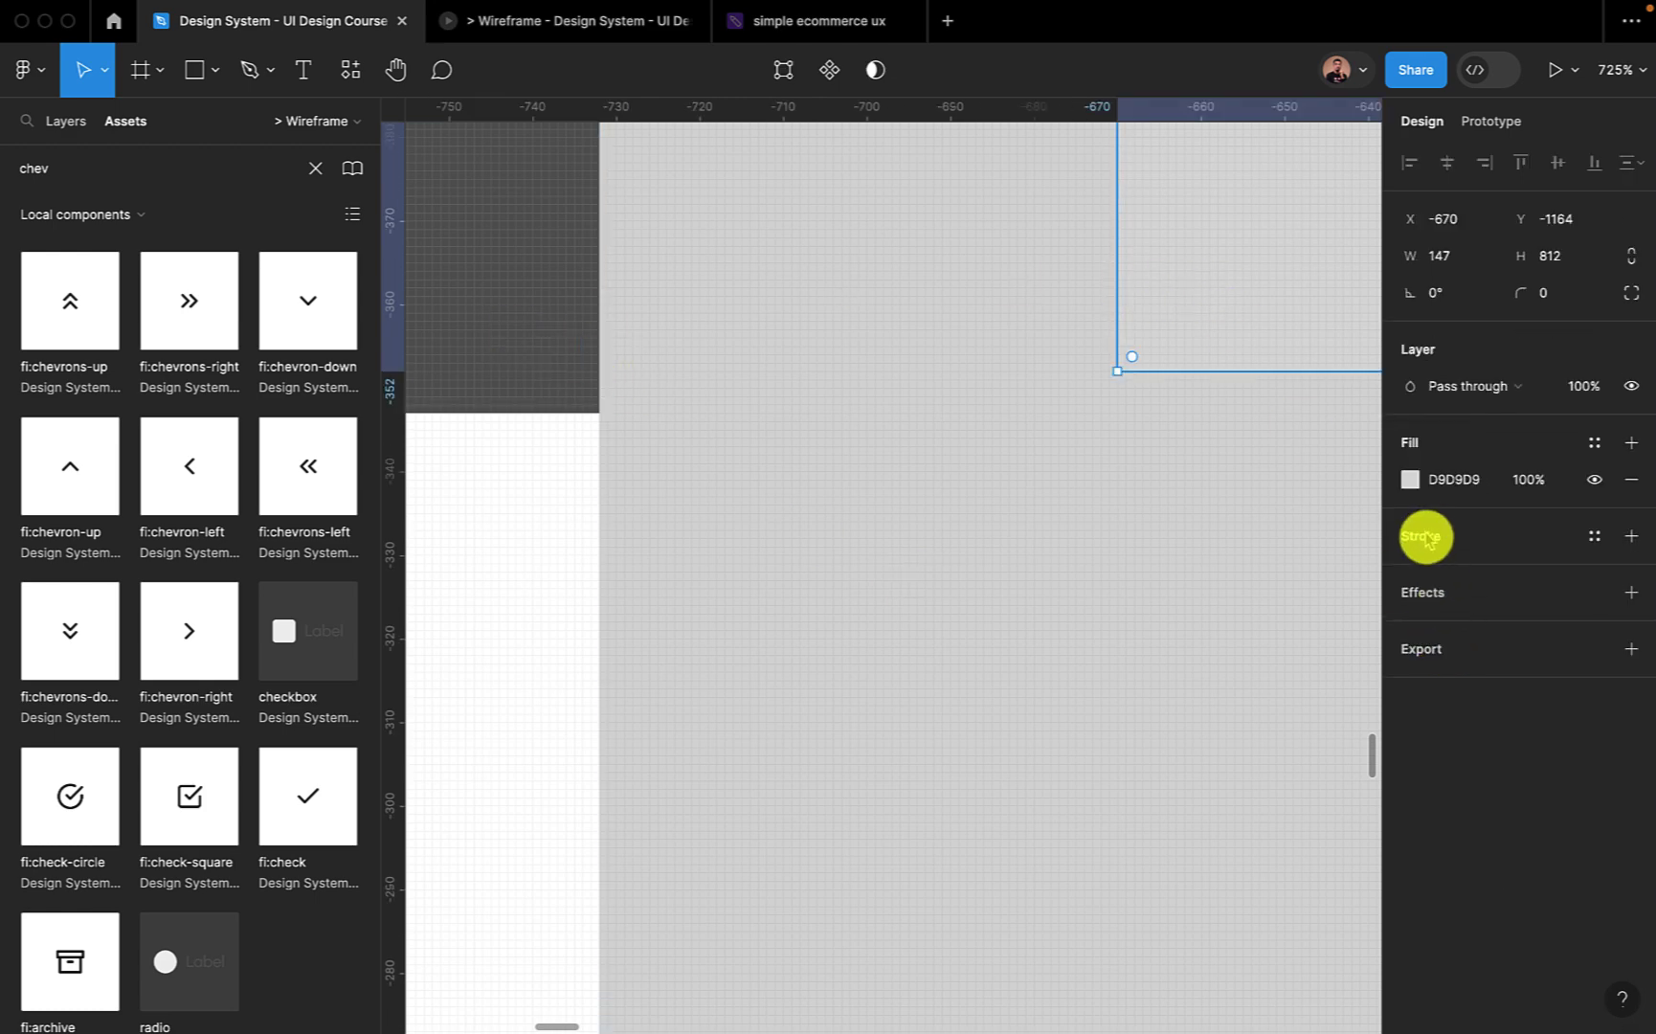
click(1410, 479)
drag(1188, 467, 1100, 613)
click(1358, 369)
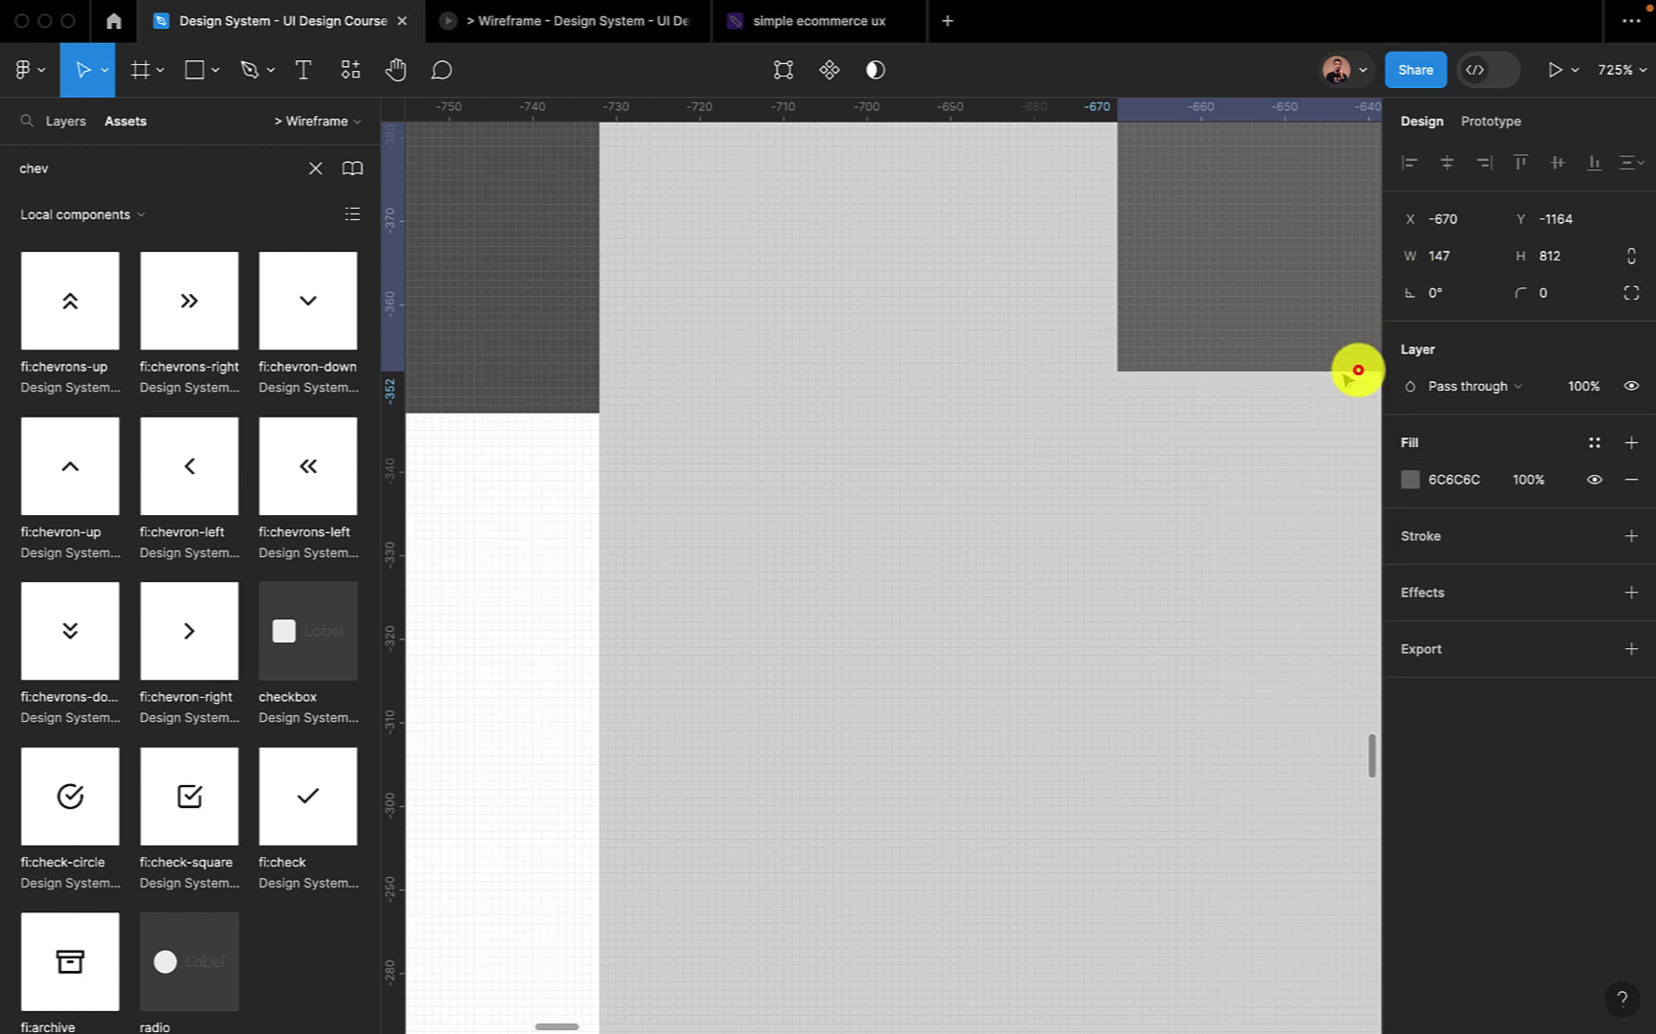
click(496, 335)
key(shift+Up)
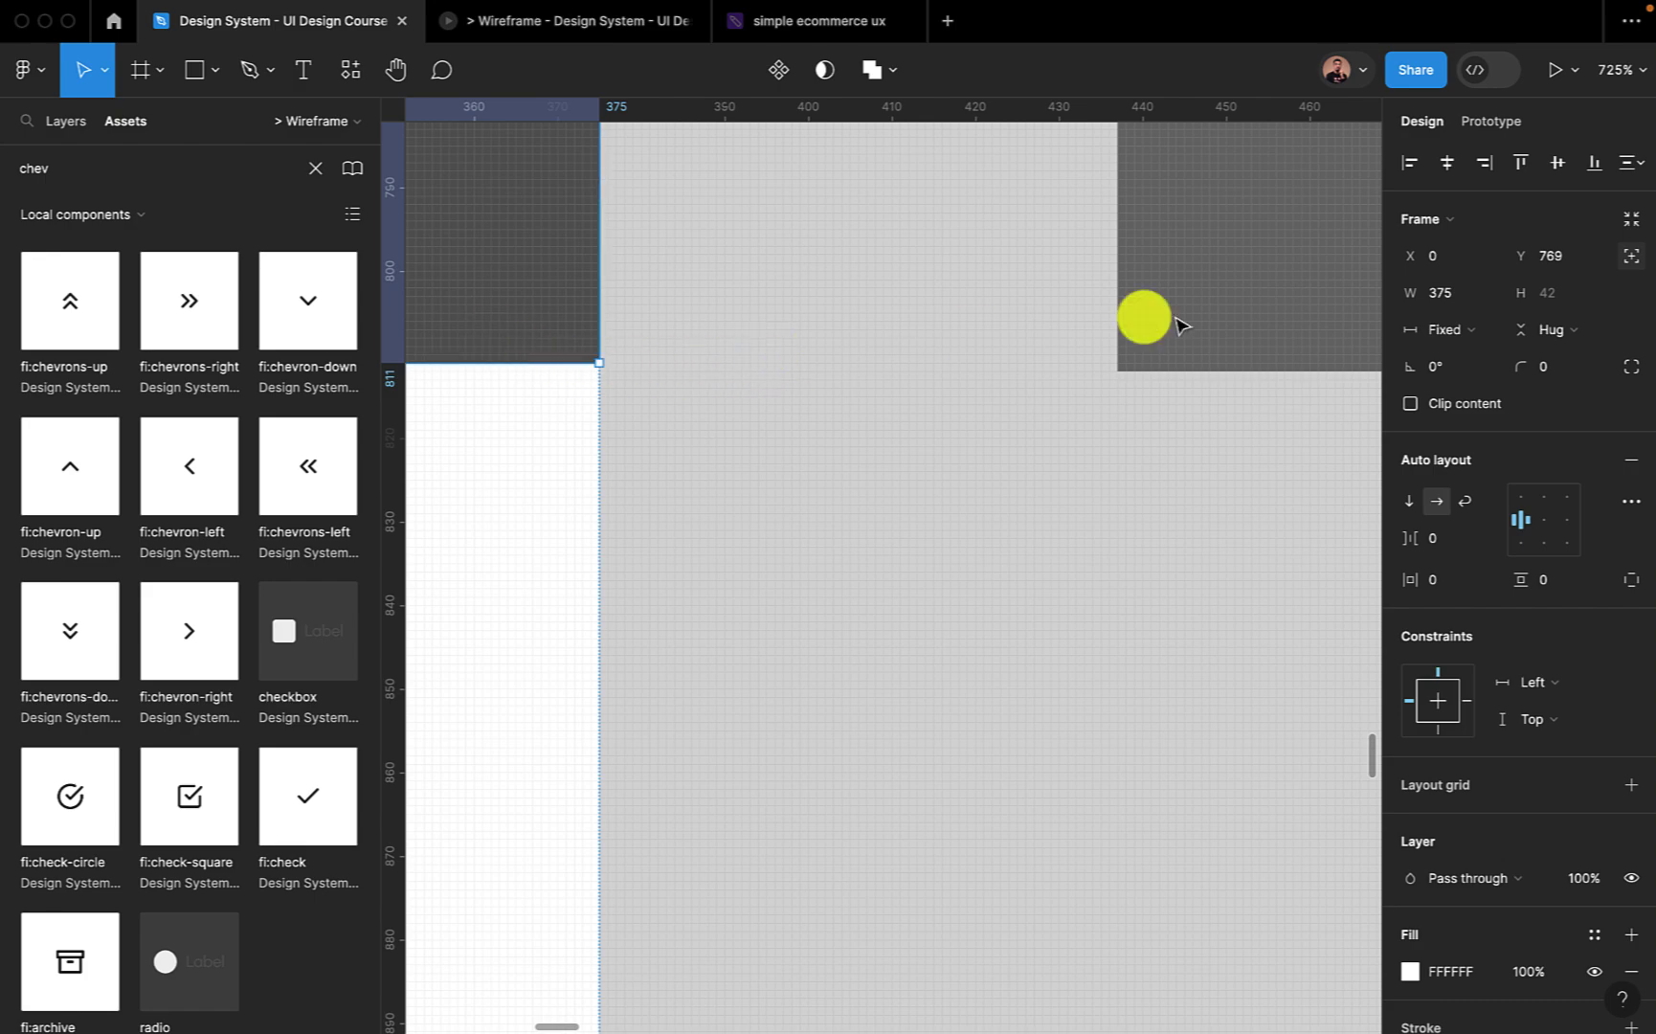
Delete the dark 147×812 guide rectangle.
click(1253, 317)
scroll(1259, 318, down, 10)
scroll(1261, 321, down, 2)
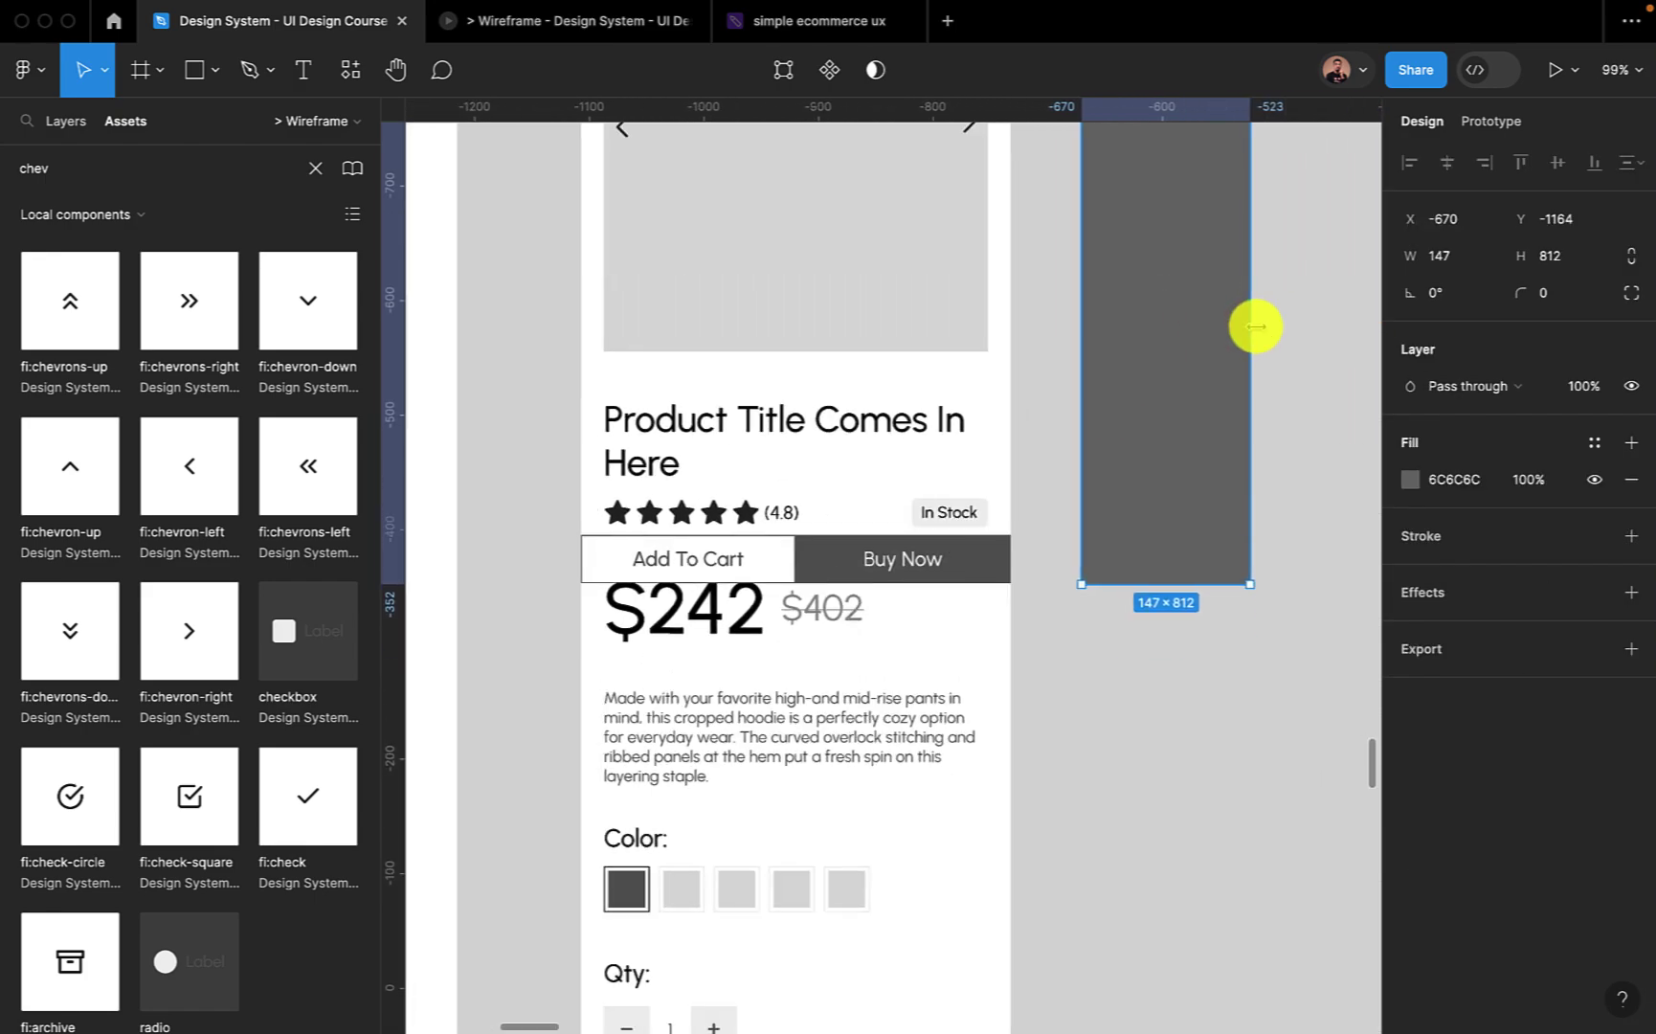
key(Delete)
Check the bar sits at the phone screen's bottom in the preview, then reselect it.
click(603, 24)
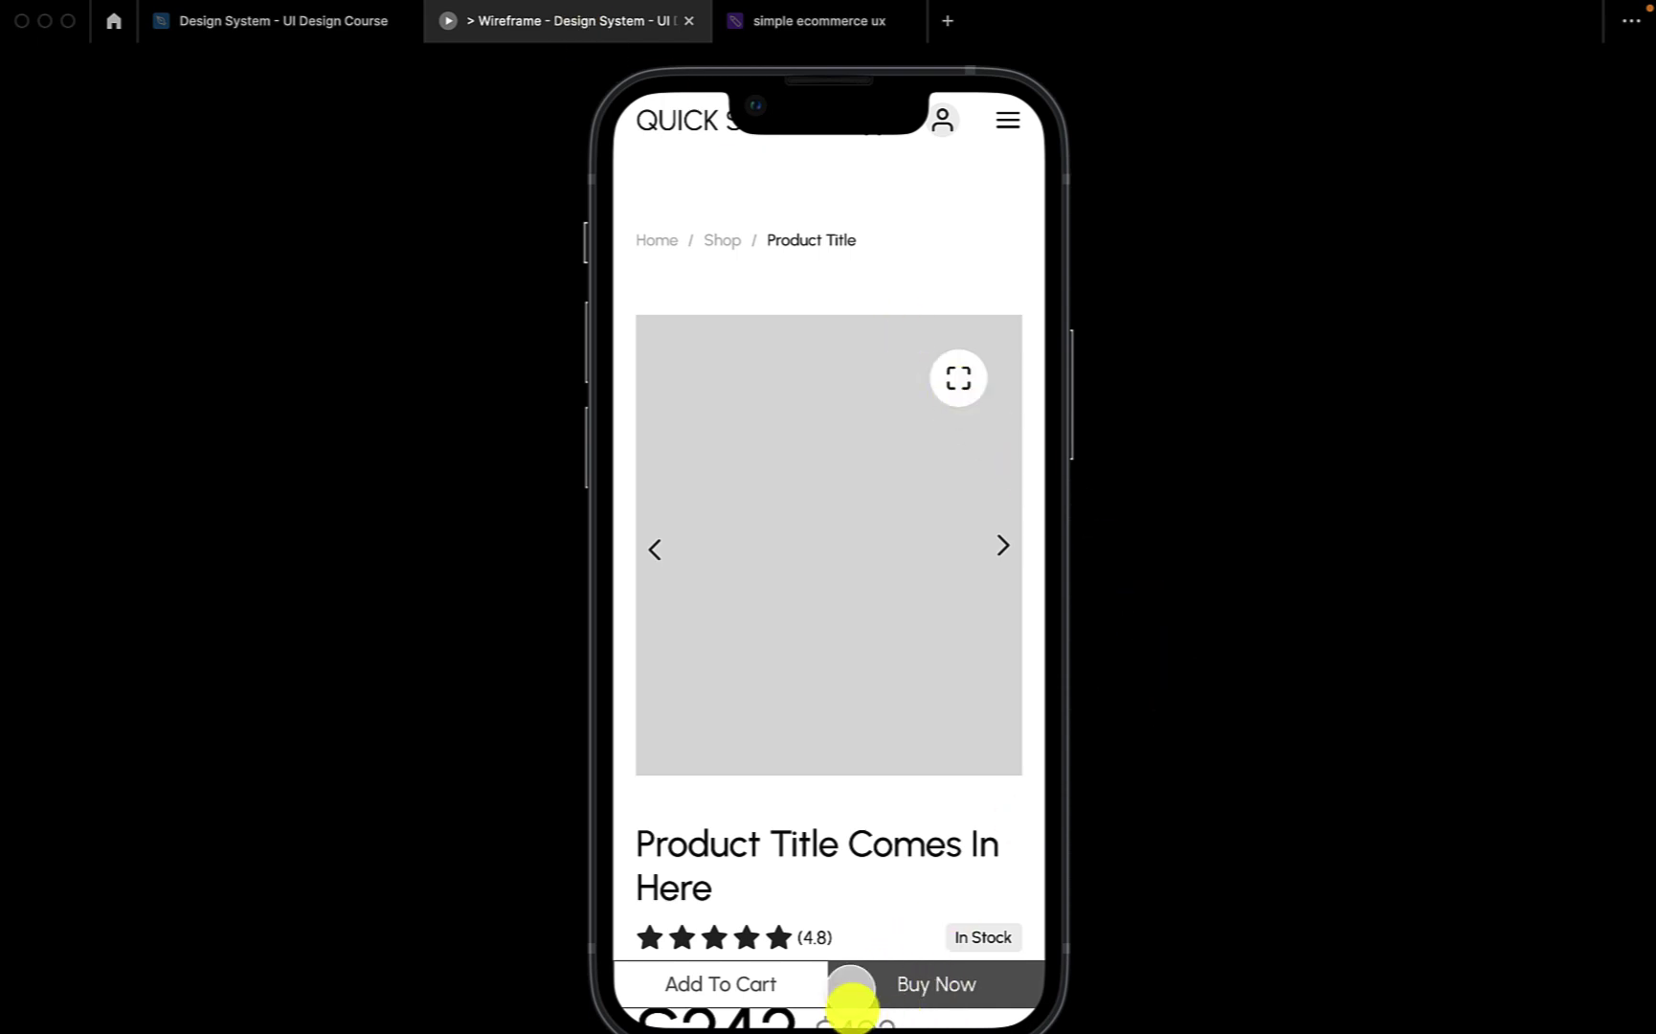
scroll(835, 938, down, 3)
scroll(839, 941, up, 3)
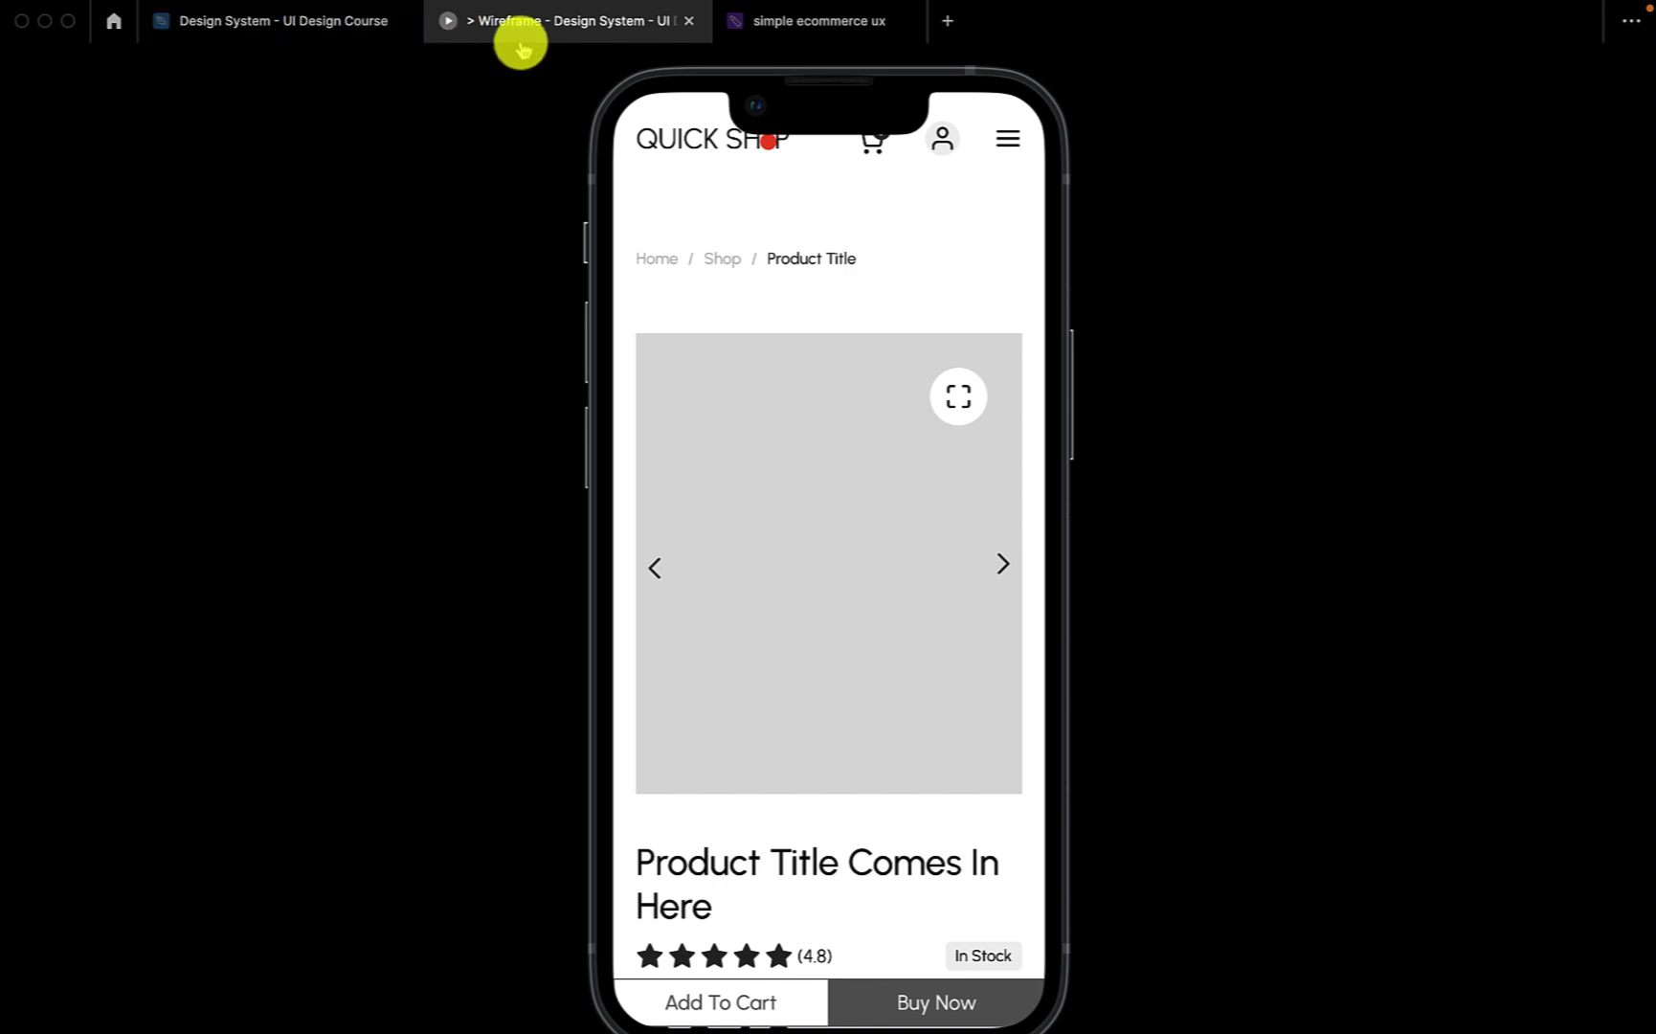
click(331, 24)
click(874, 545)
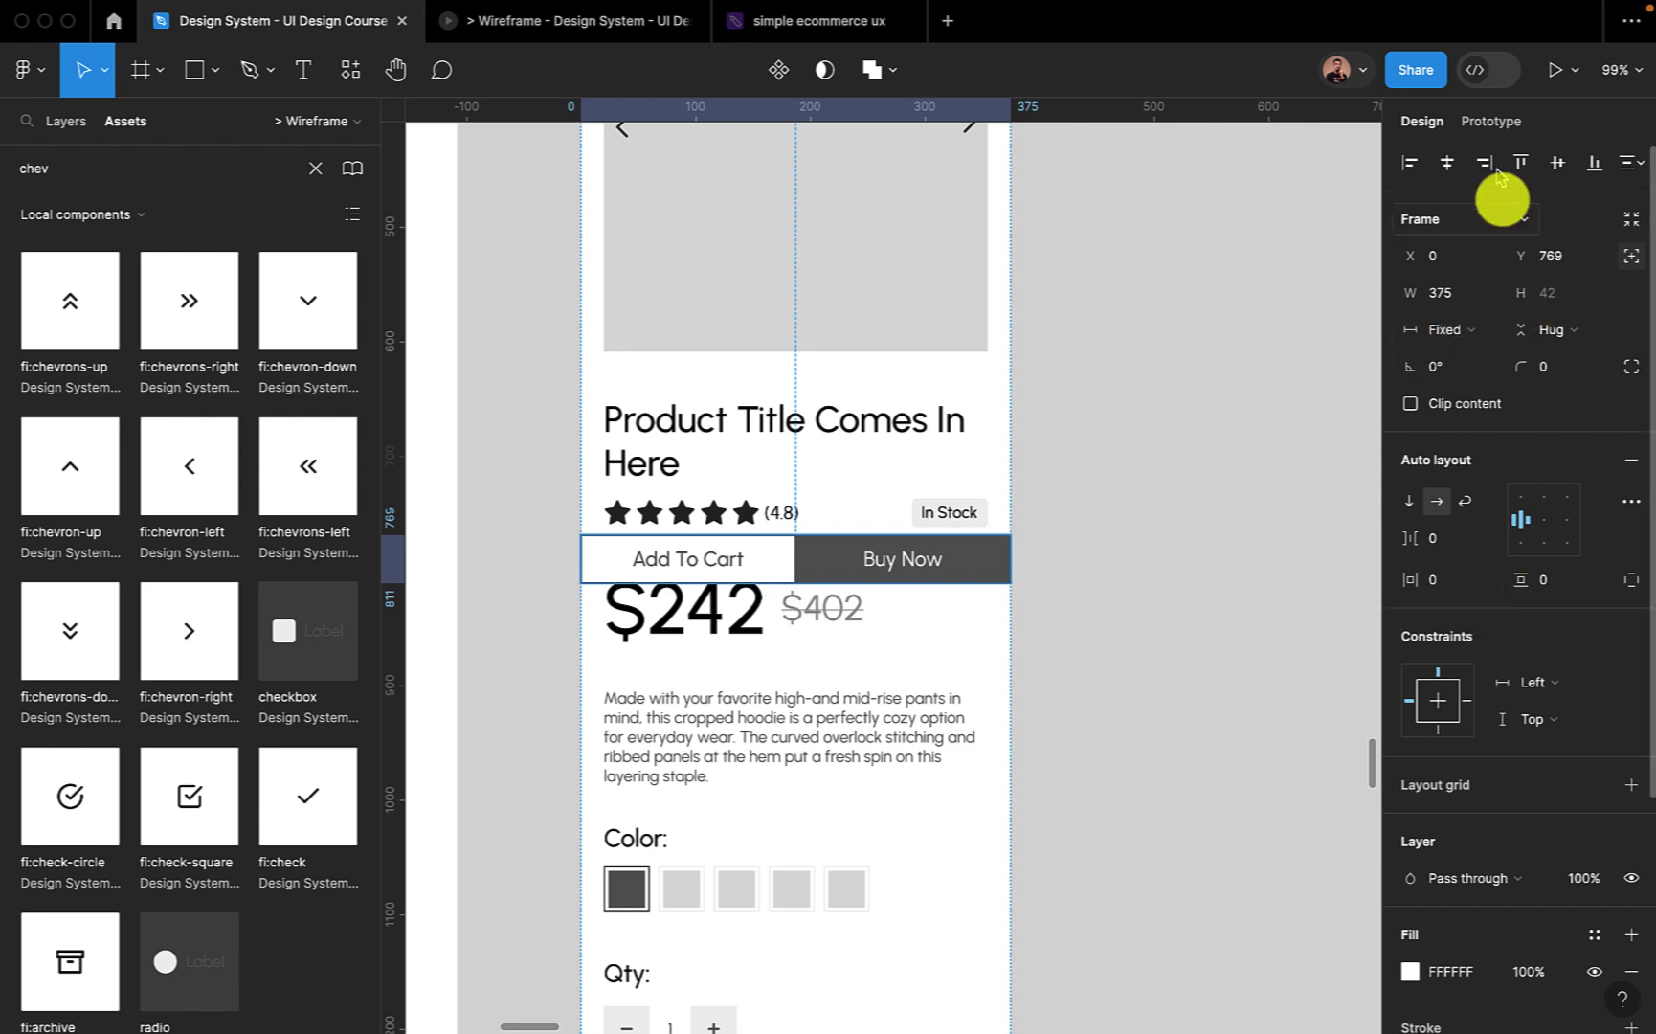
Keep the bar's overflow at No scrolling and set its scroll position to Fixed.
click(1489, 124)
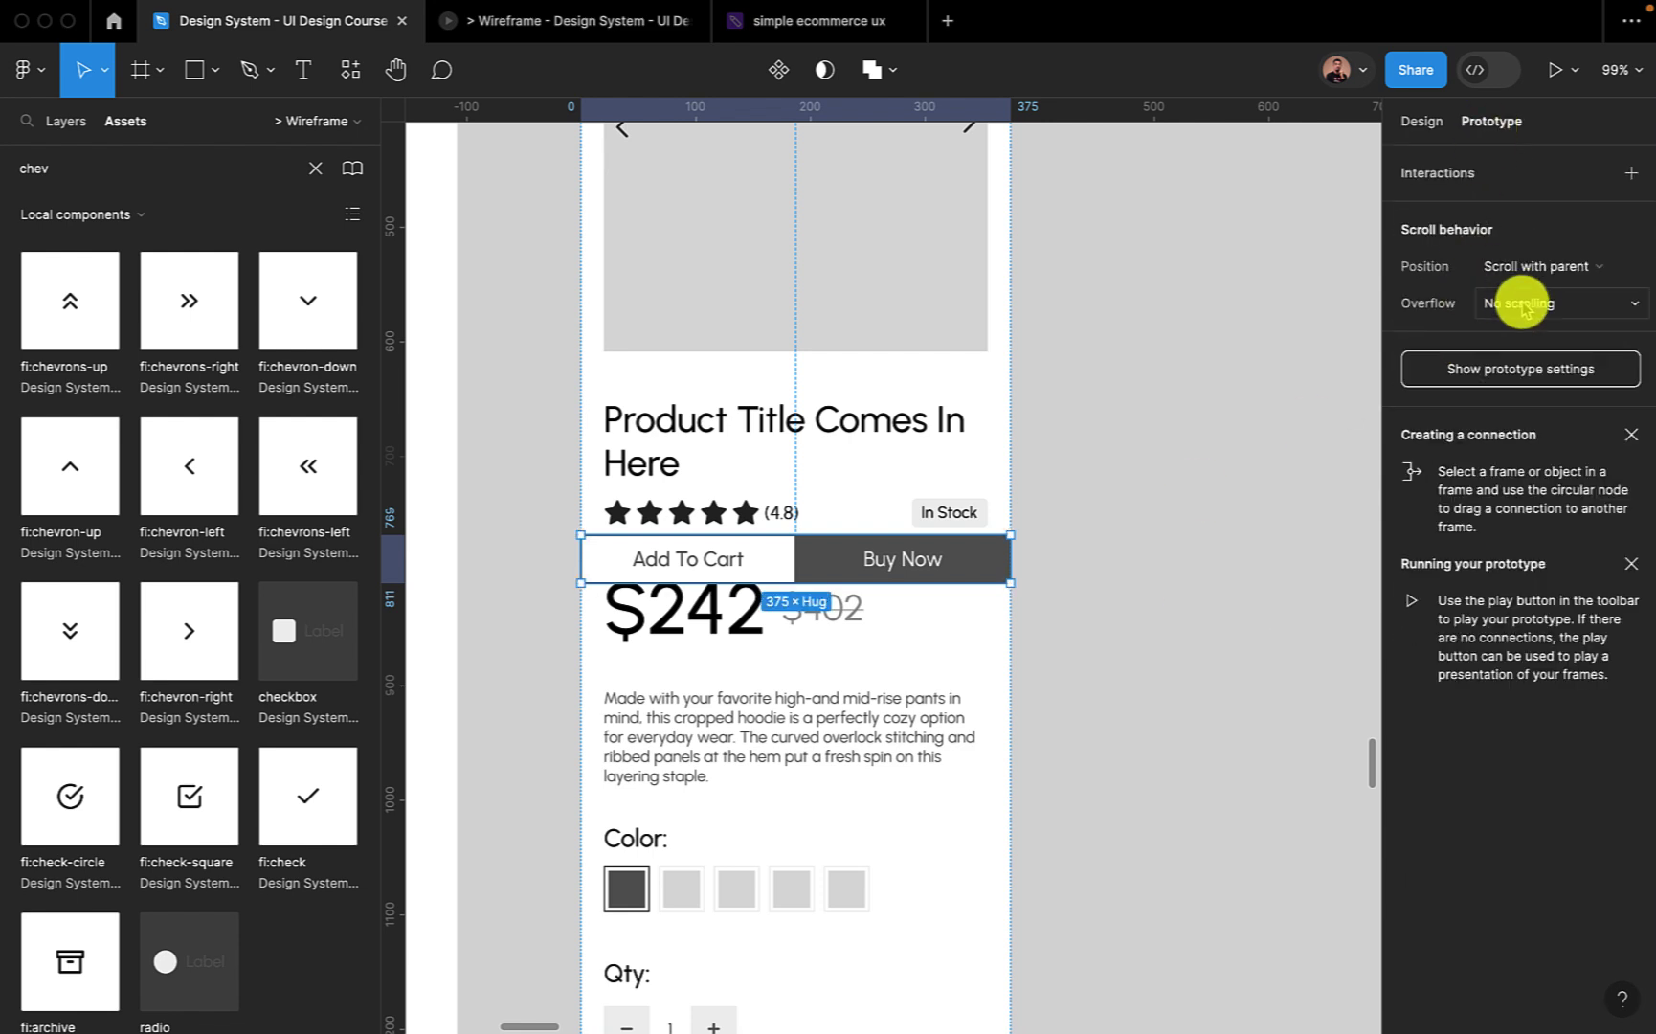
click(1522, 304)
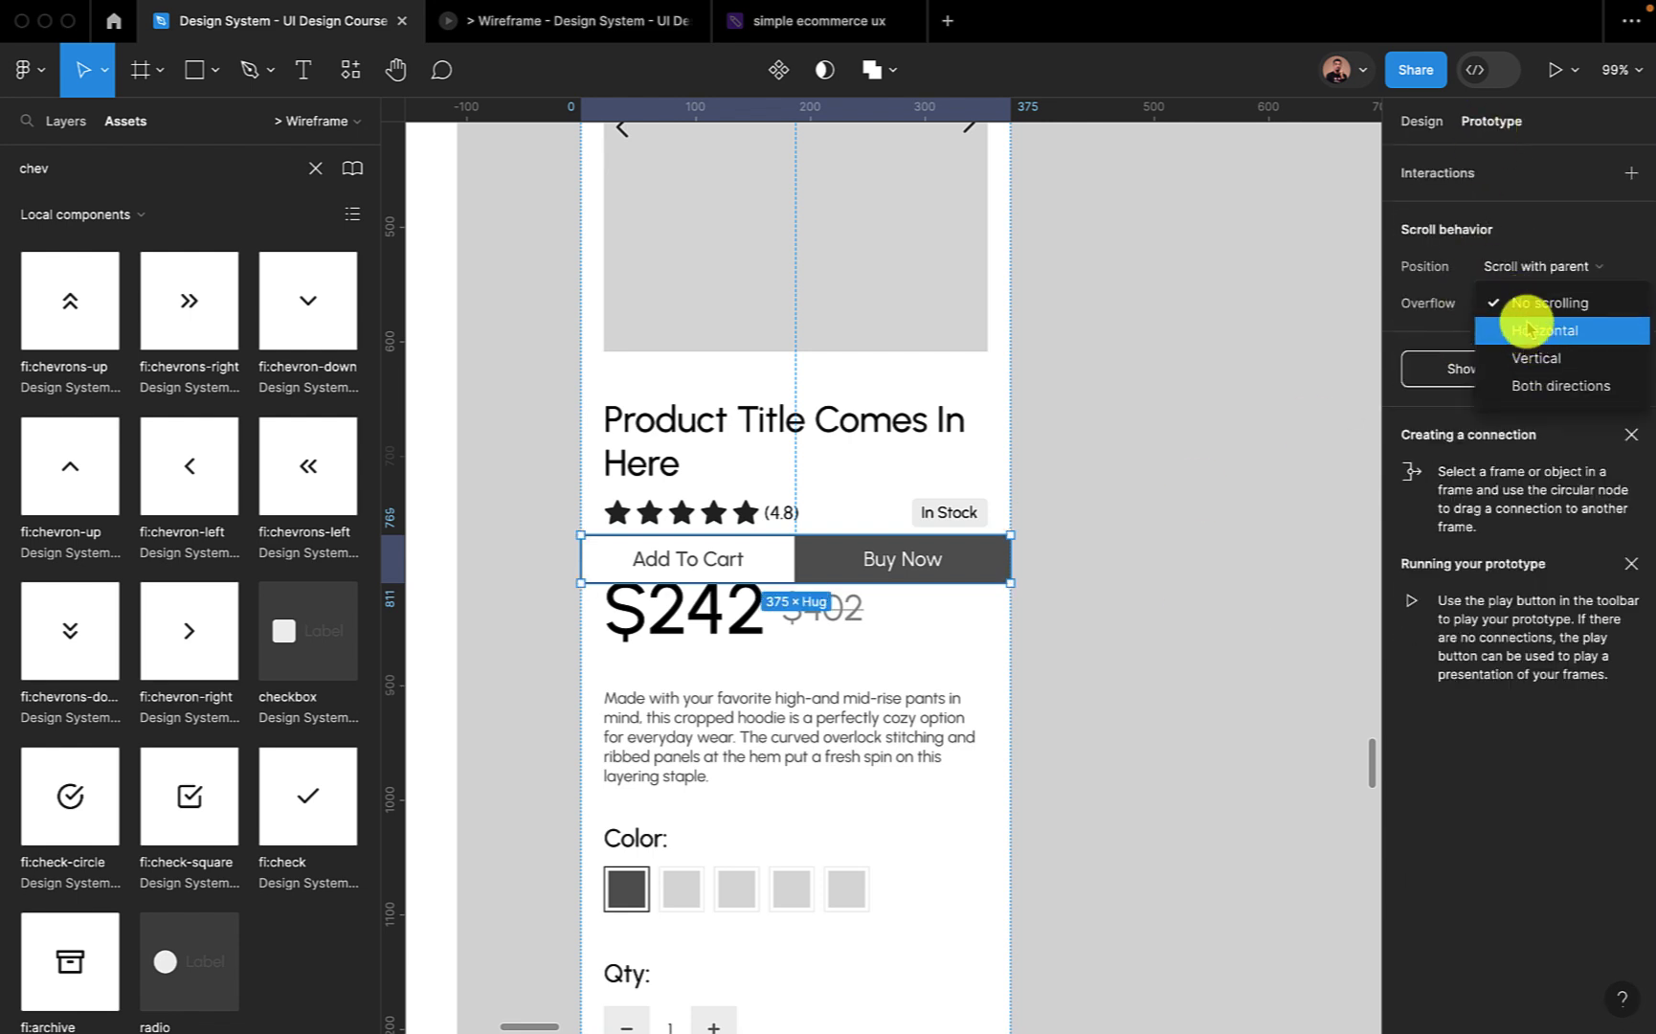
click(1531, 299)
click(1538, 268)
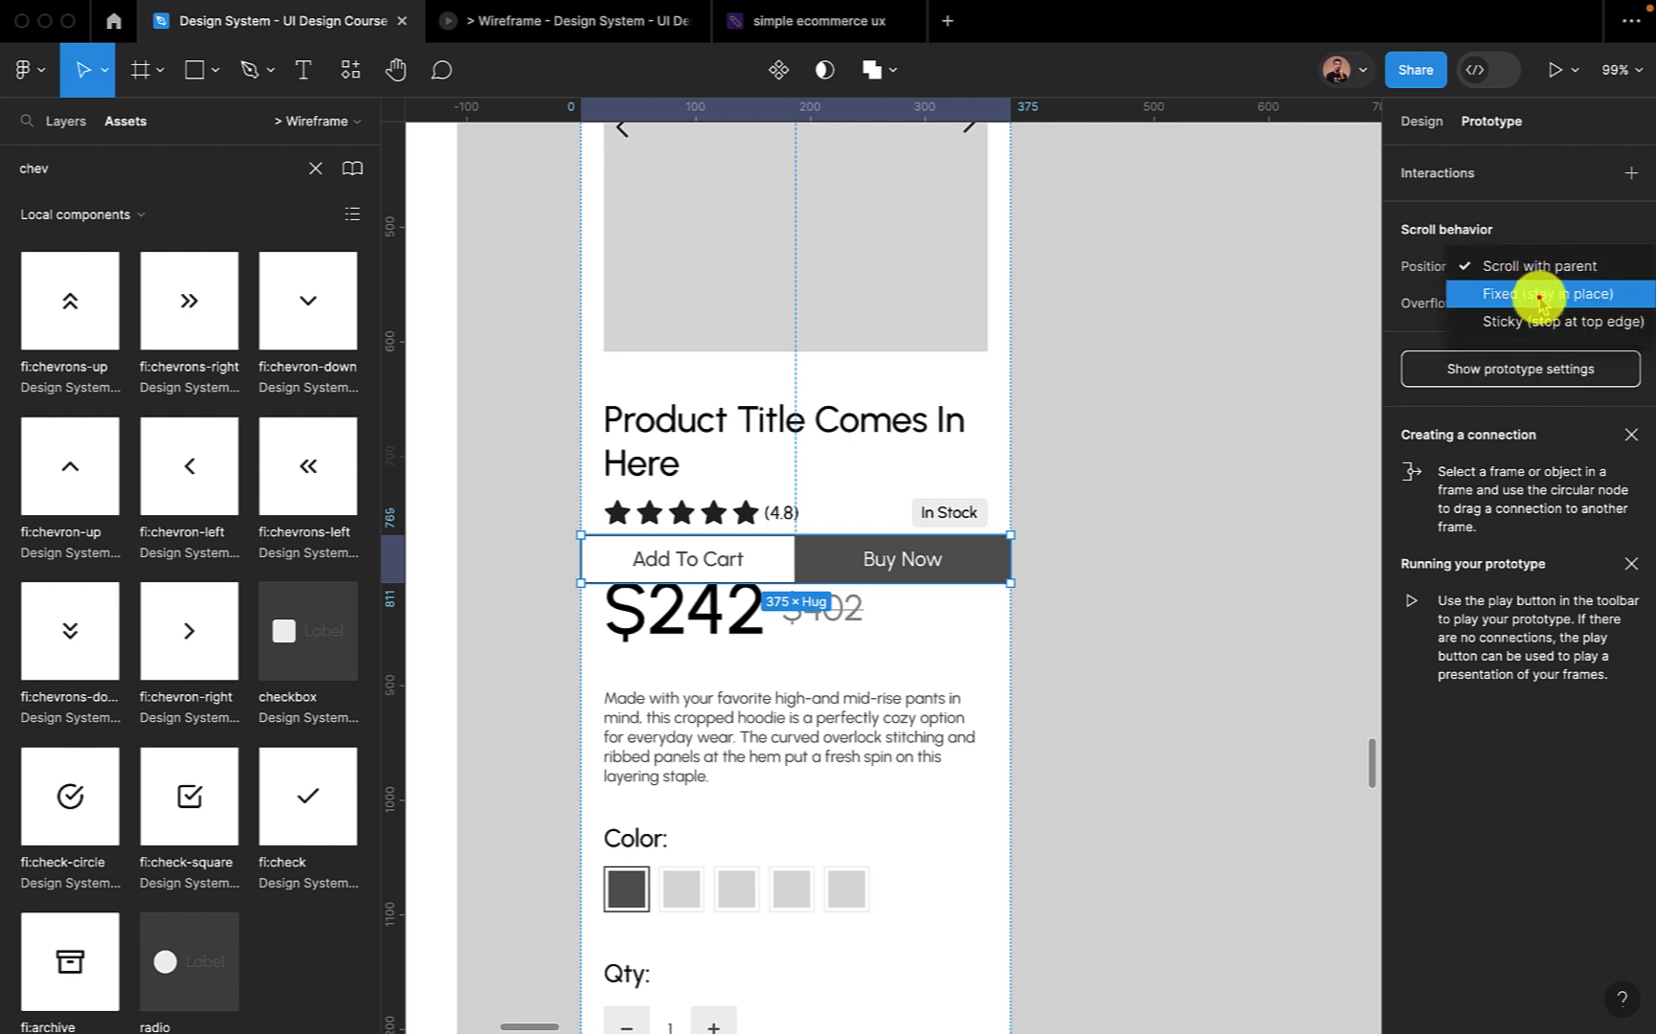
click(1540, 297)
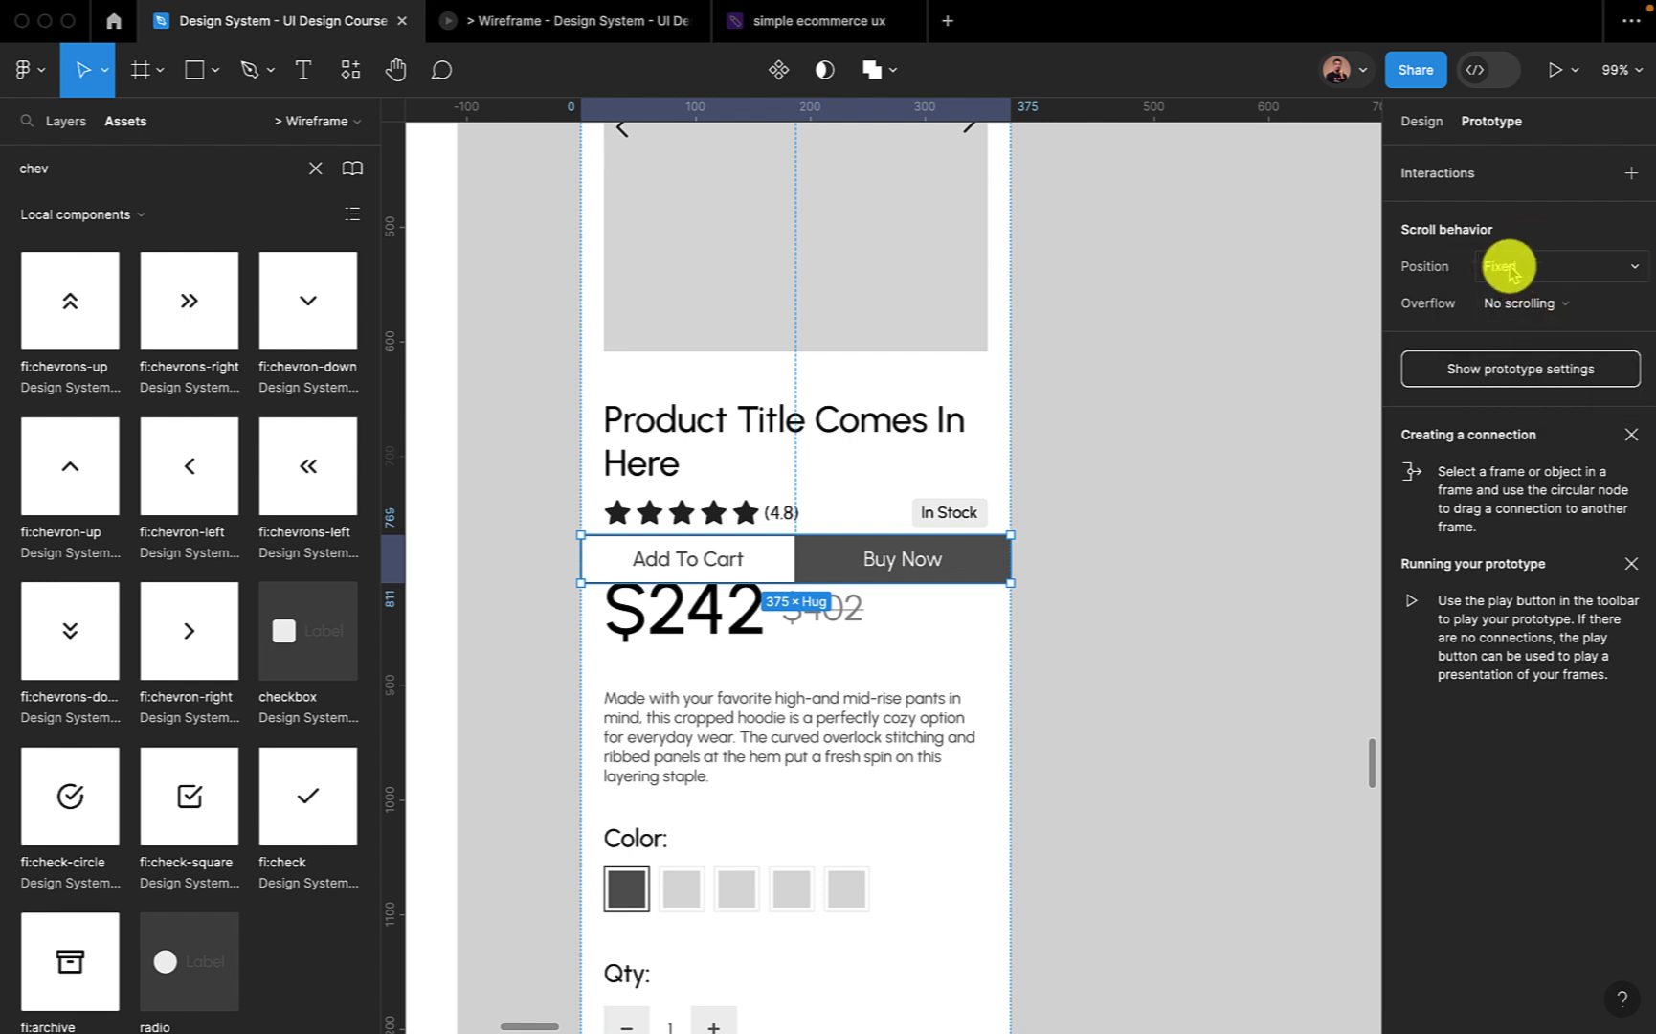
Test the fixed bar by scrolling the phone preview, then return to the editor.
mouse_move(590, 26)
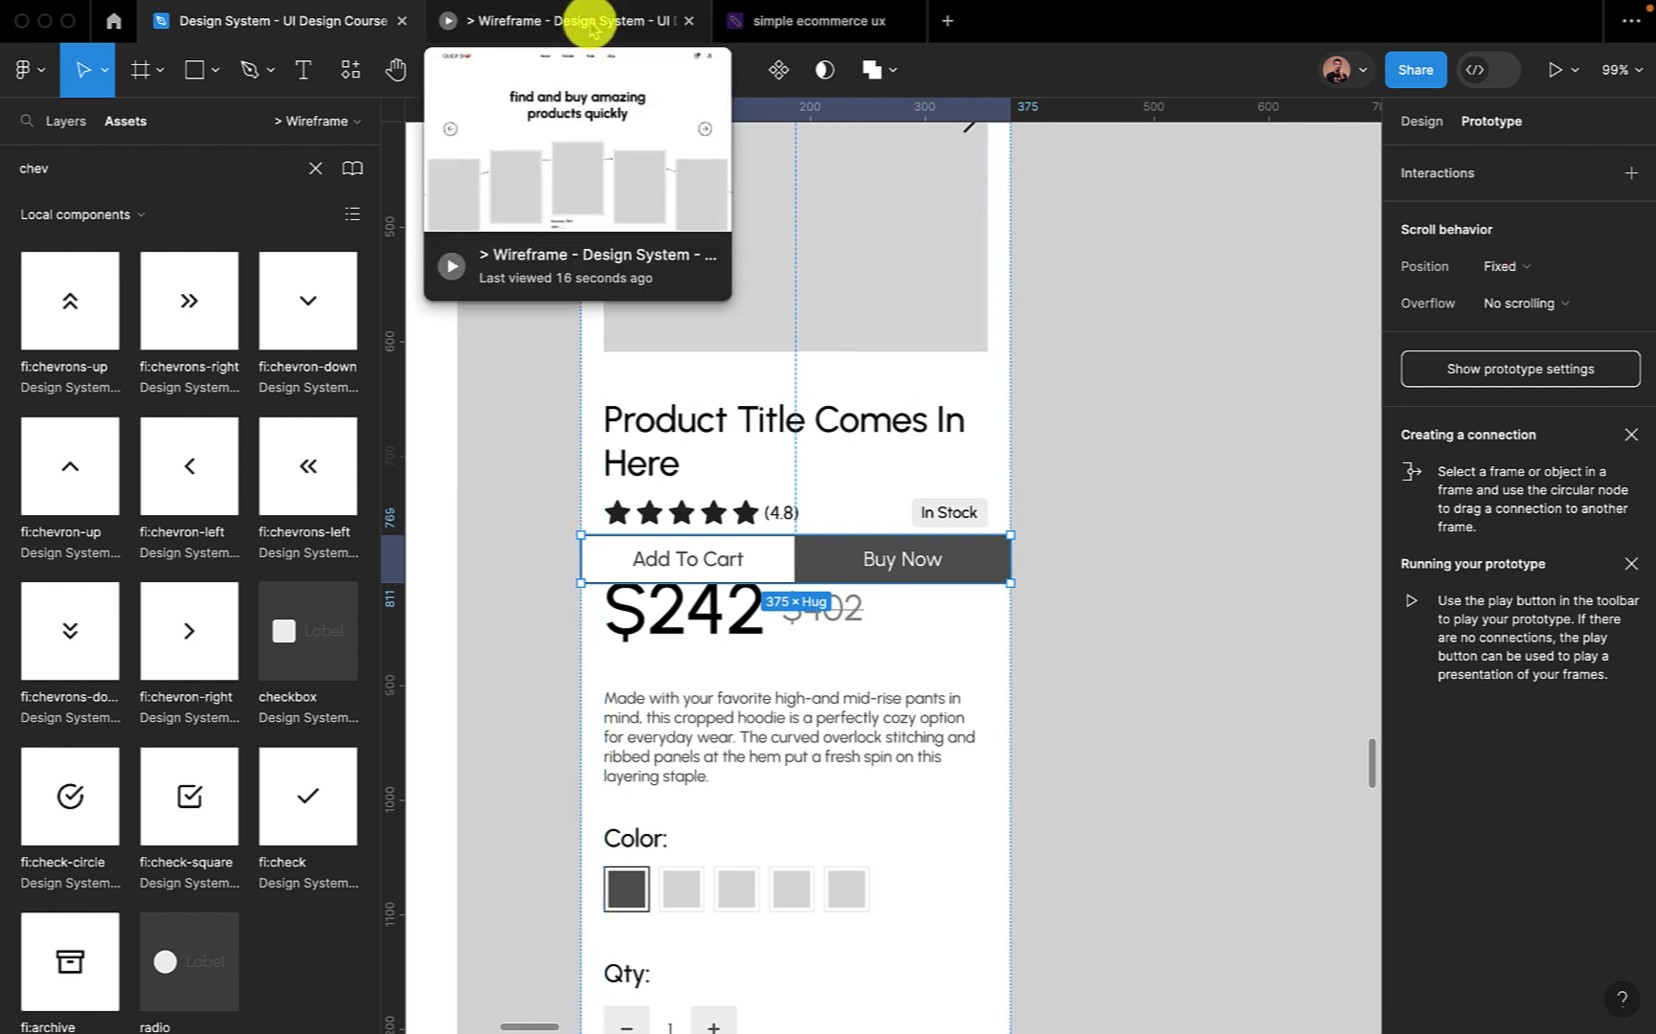
click(589, 23)
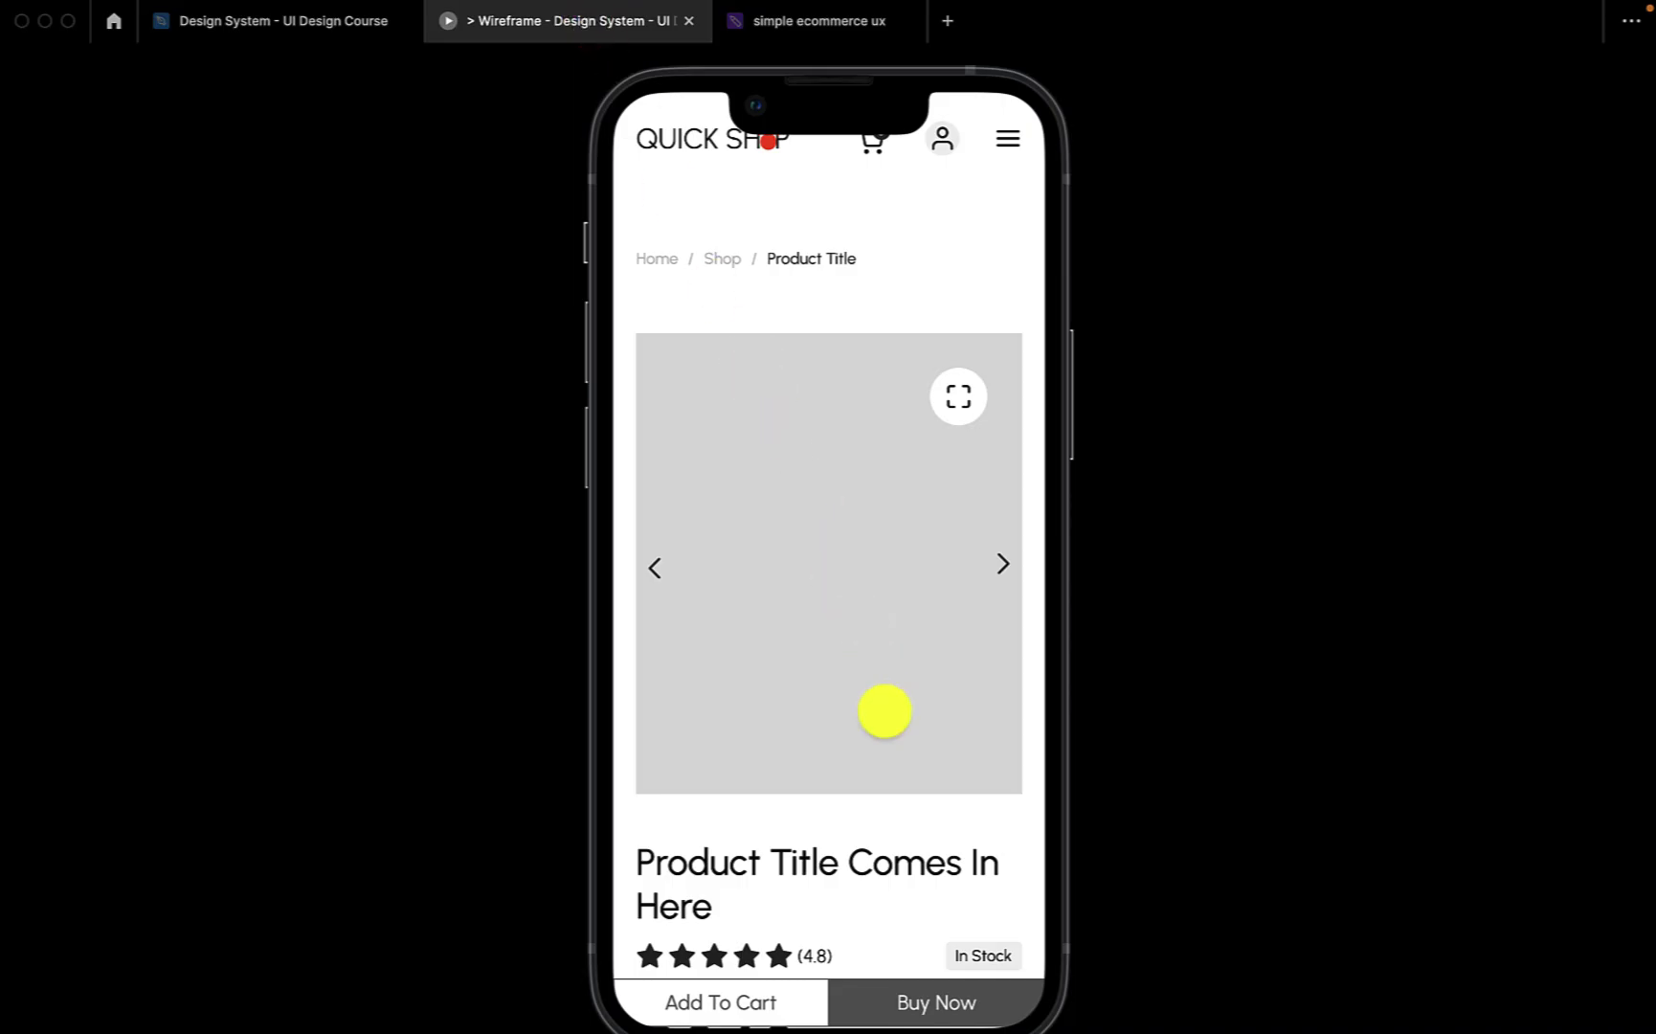
scroll(909, 806, down, 10)
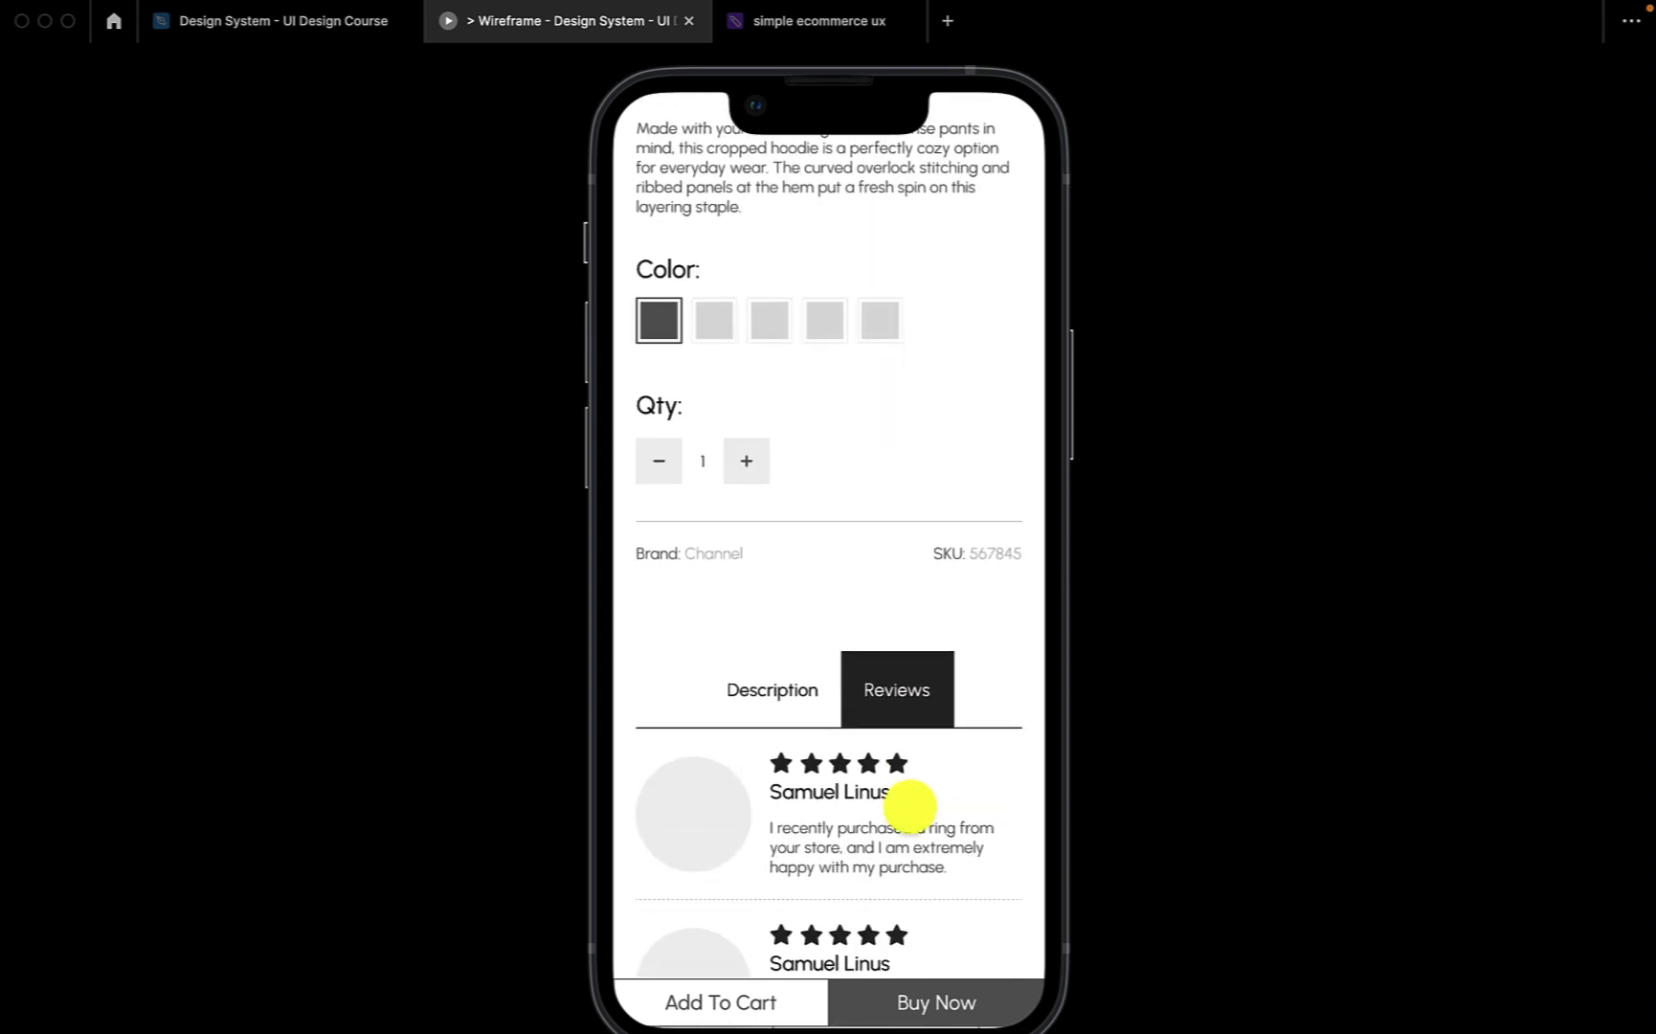
scroll(909, 806, up, 10)
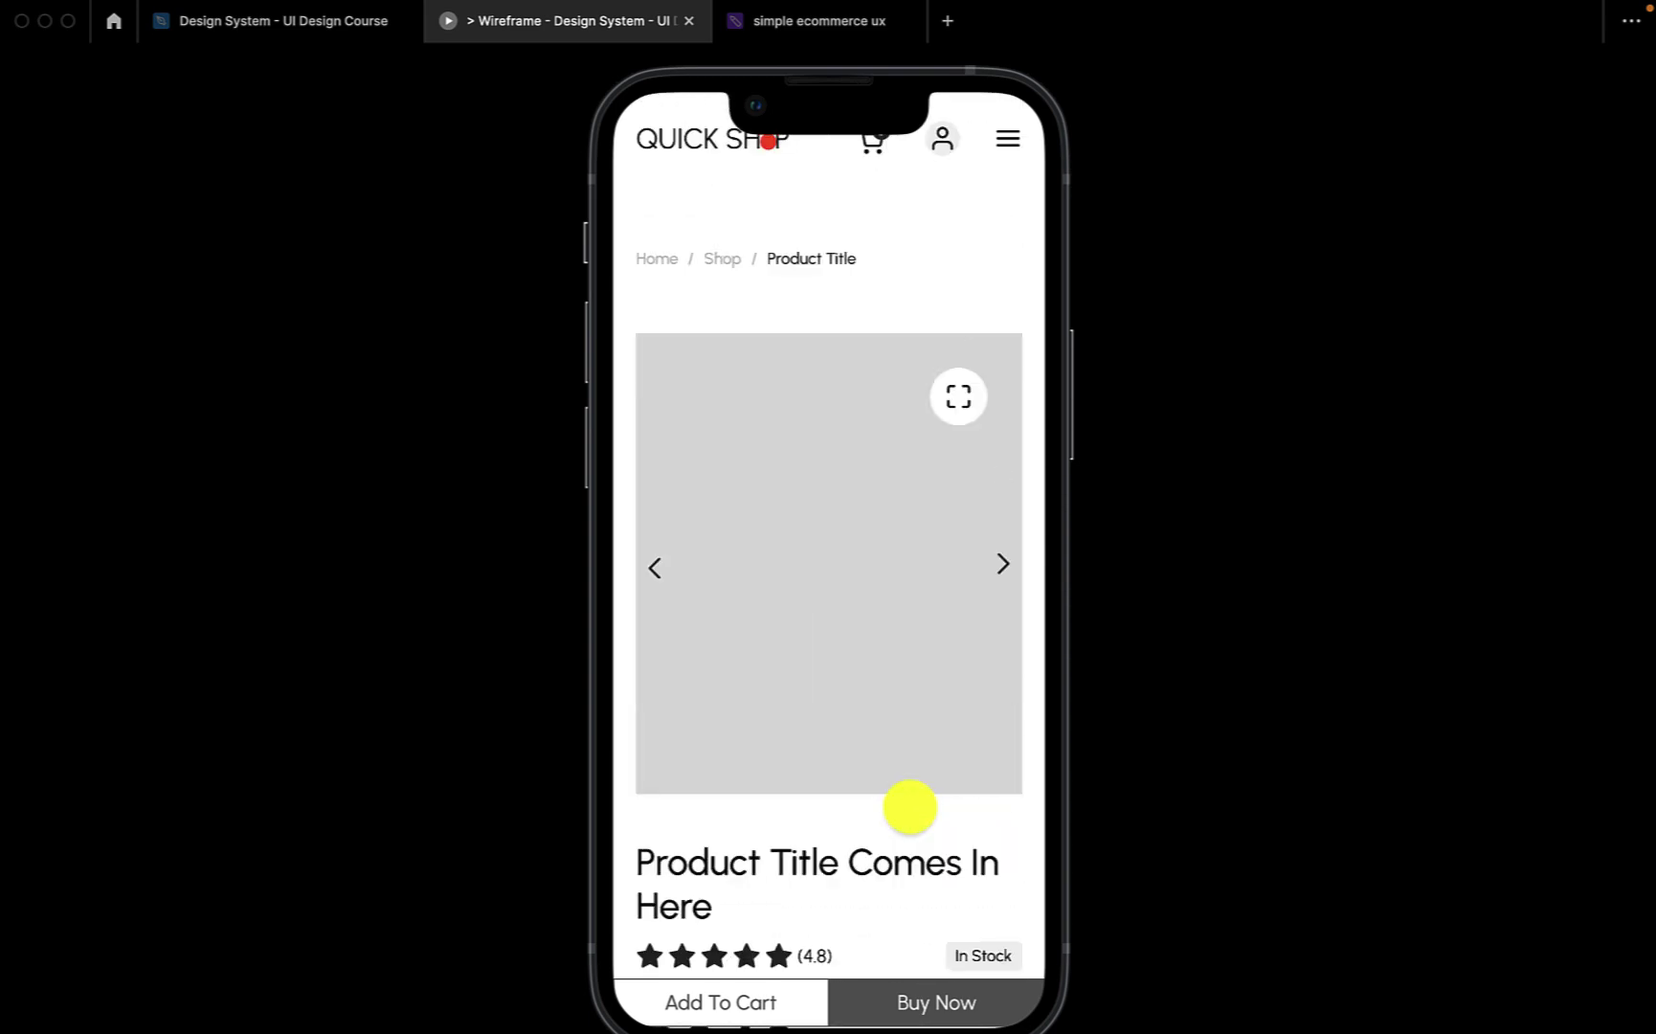
click(323, 29)
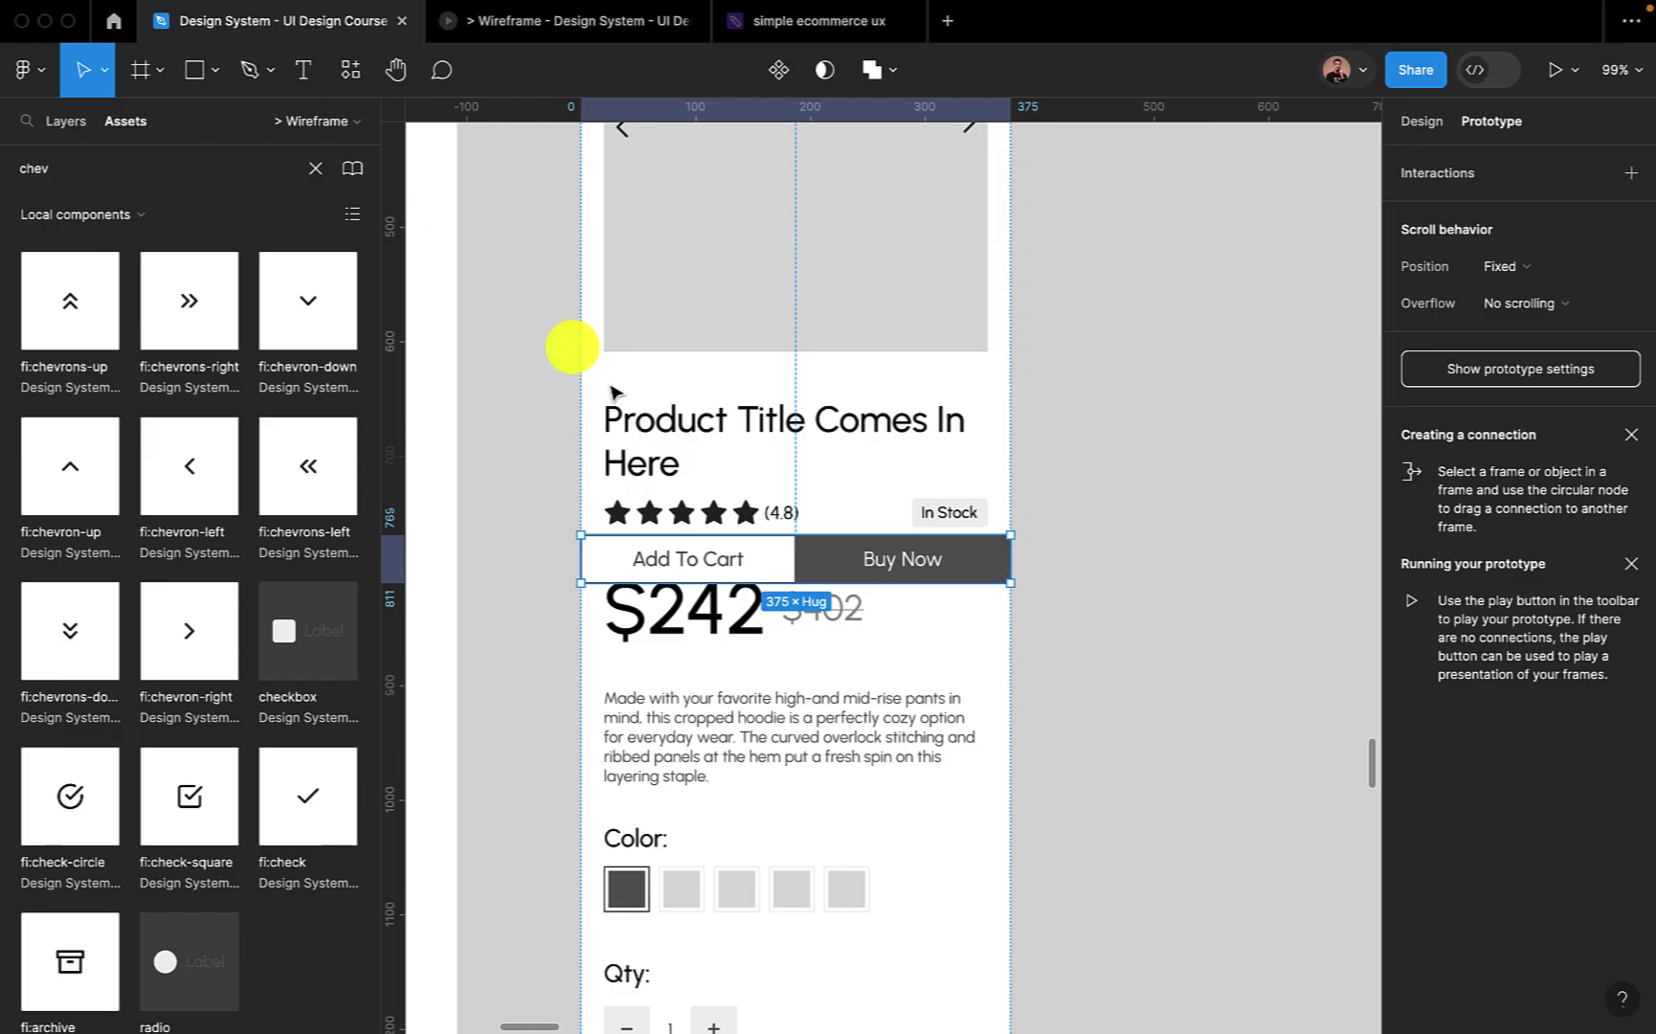
Set both the Add To Cart and Buy Now buttons to a height of 50.
click(756, 558)
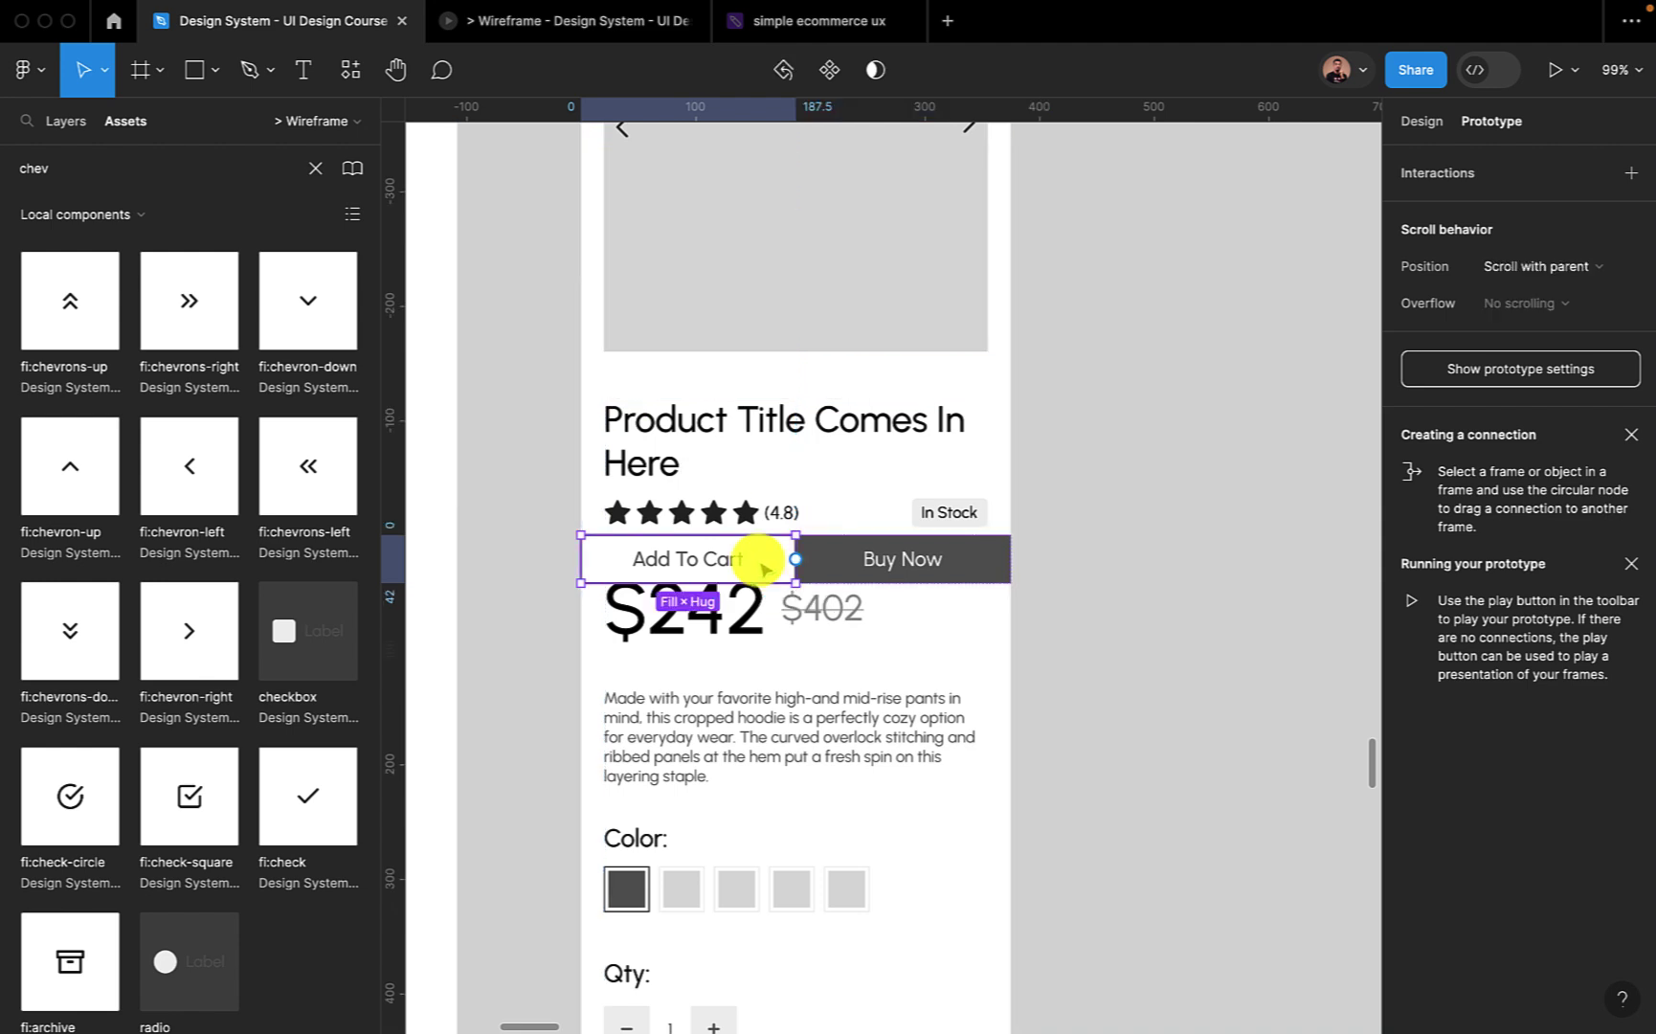
click(1420, 122)
click(1556, 292)
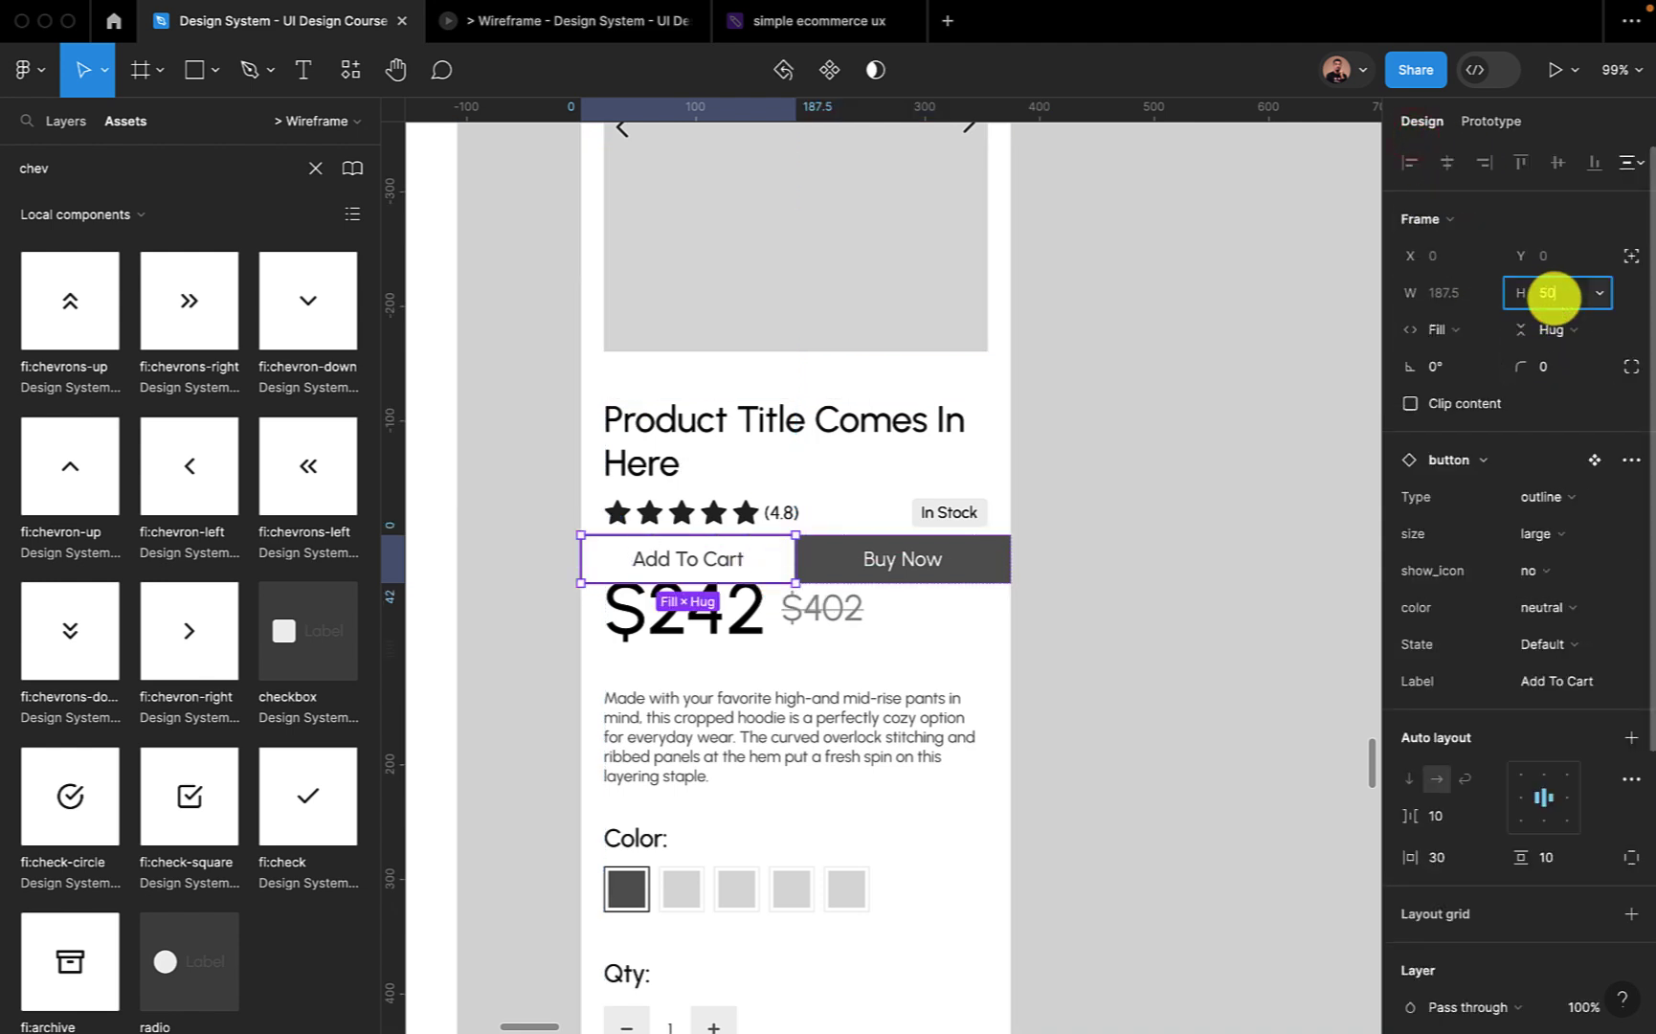
key(Return)
click(986, 554)
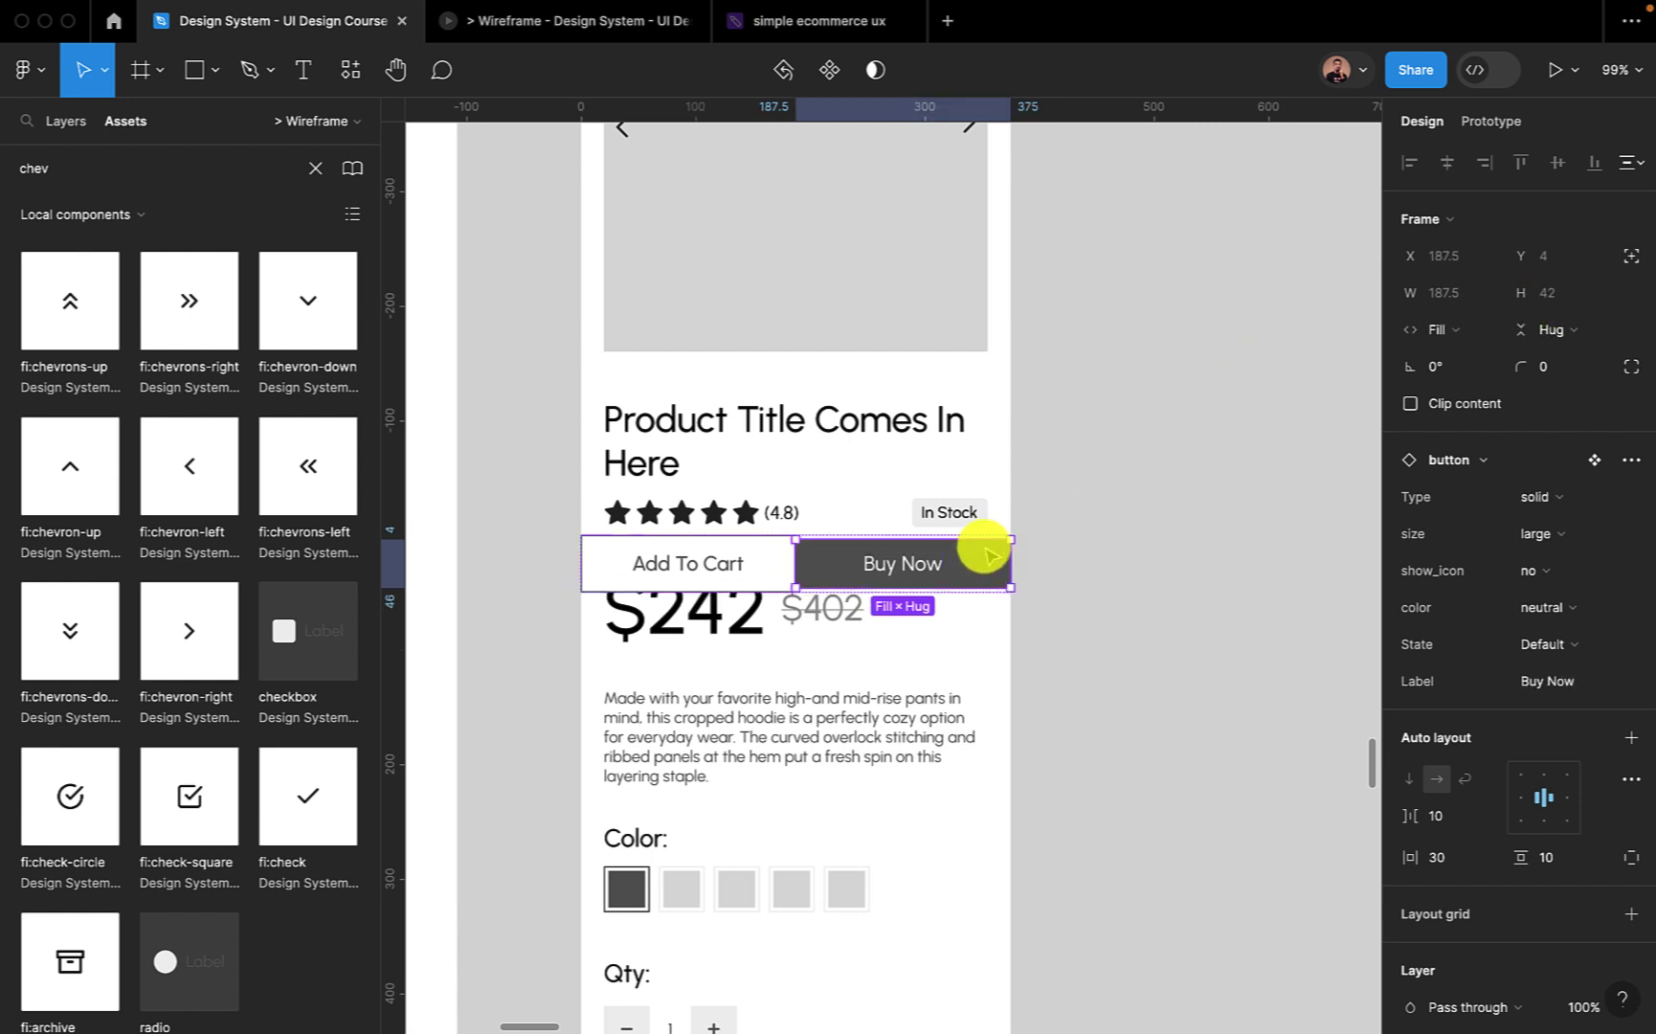
click(1556, 293)
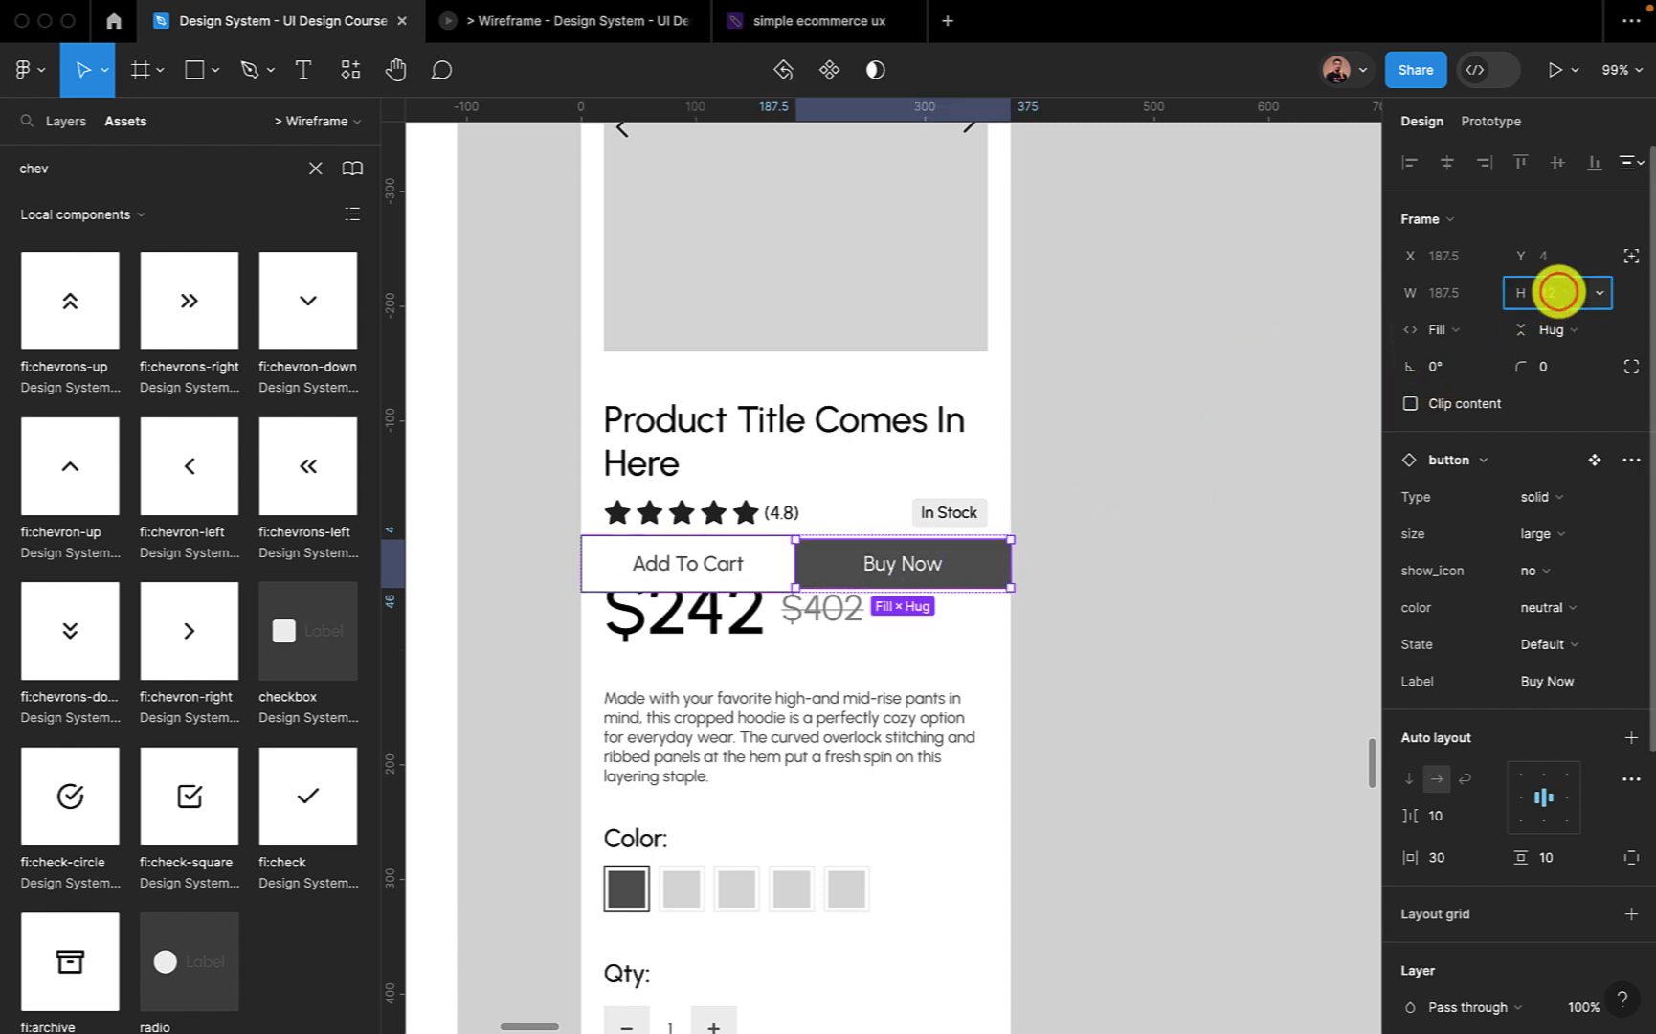
text(50)
click(1445, 359)
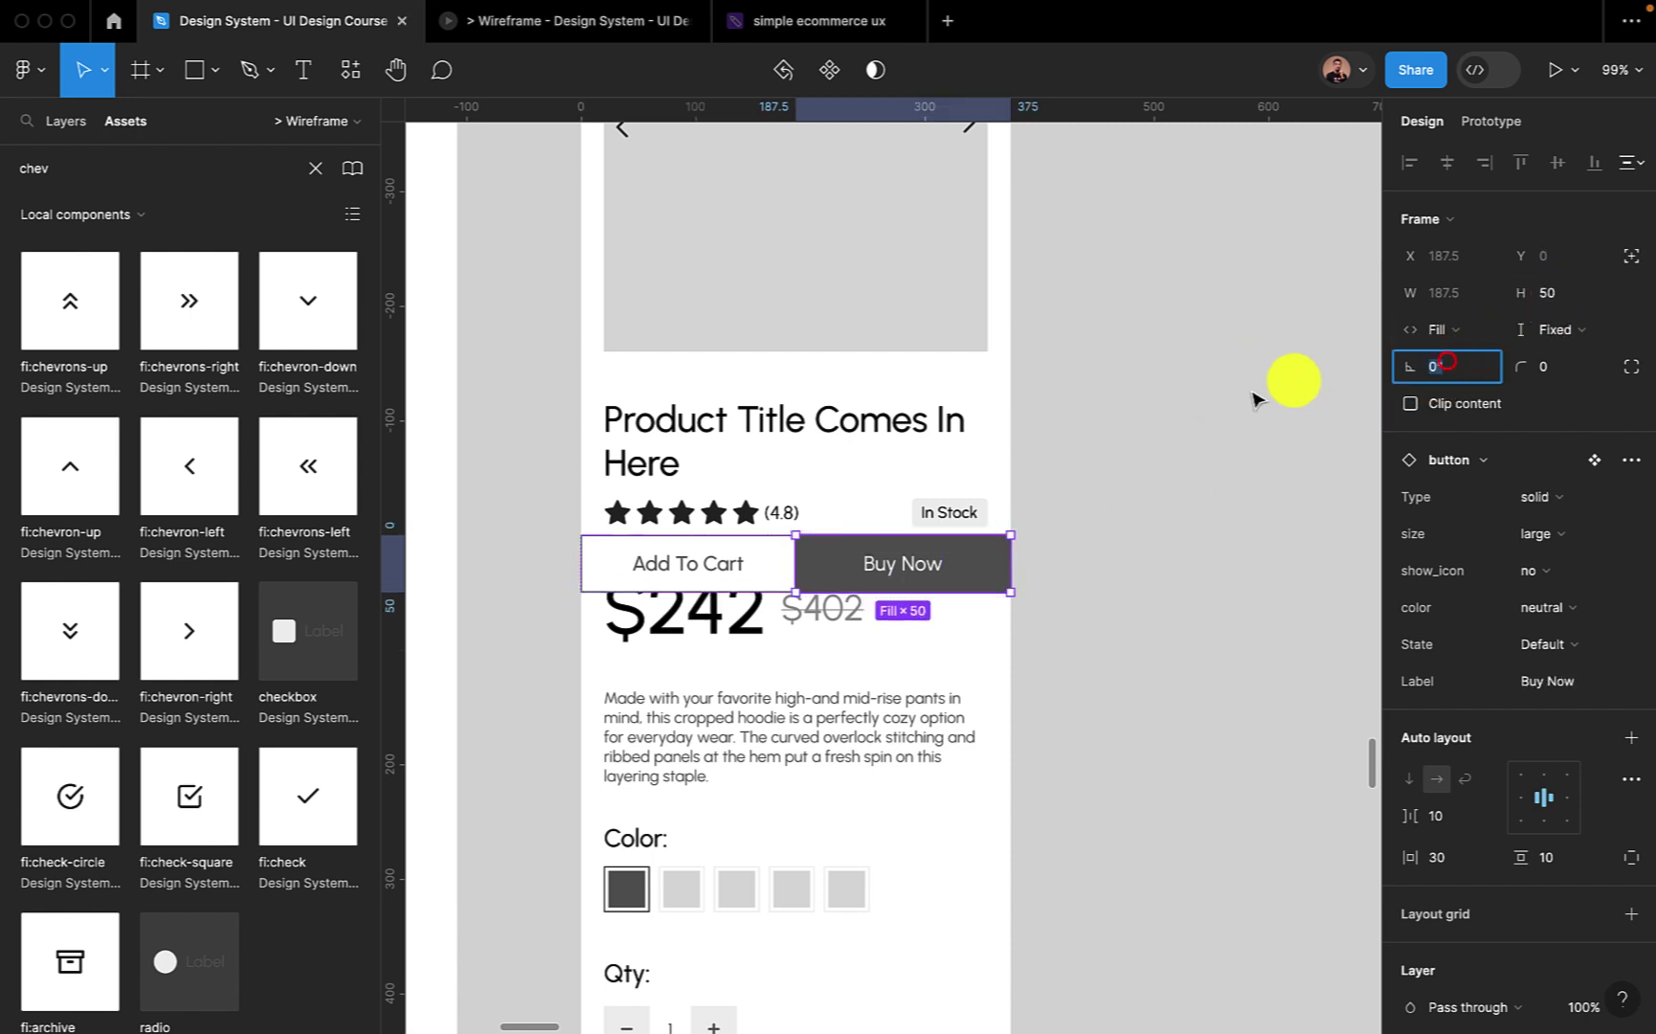
click(1230, 400)
Scroll the phone preview to check the taller bar, then return to the editor.
click(632, 11)
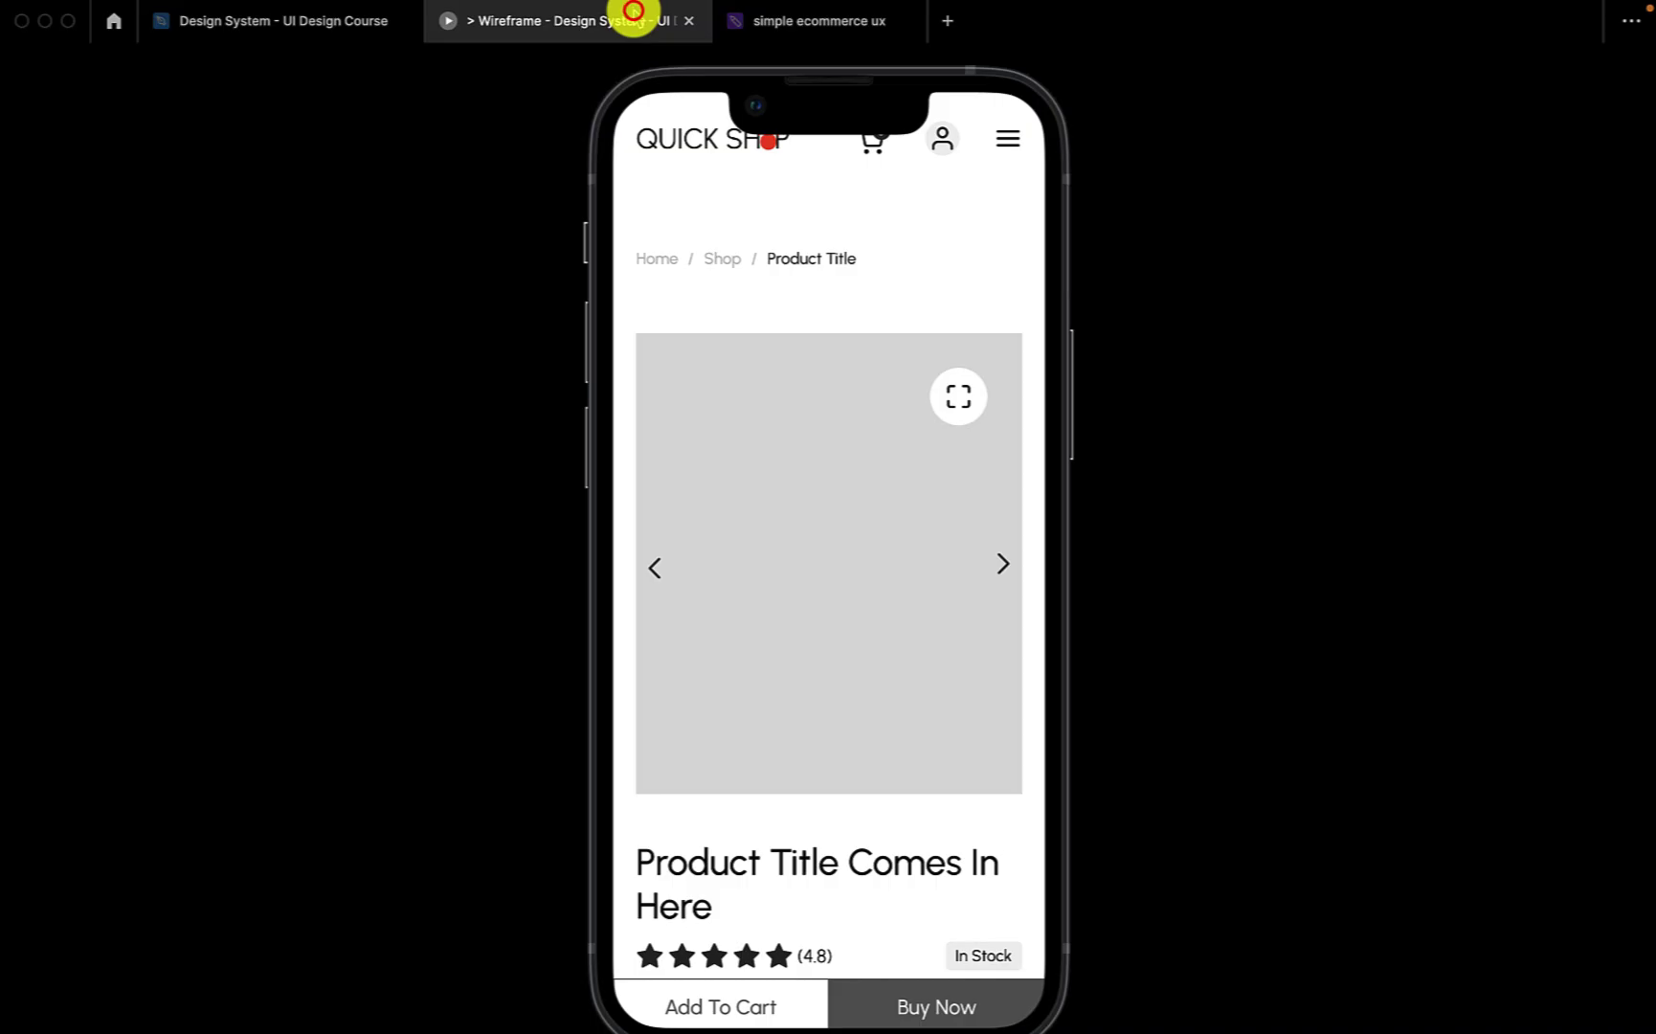
scroll(850, 724, down, 10)
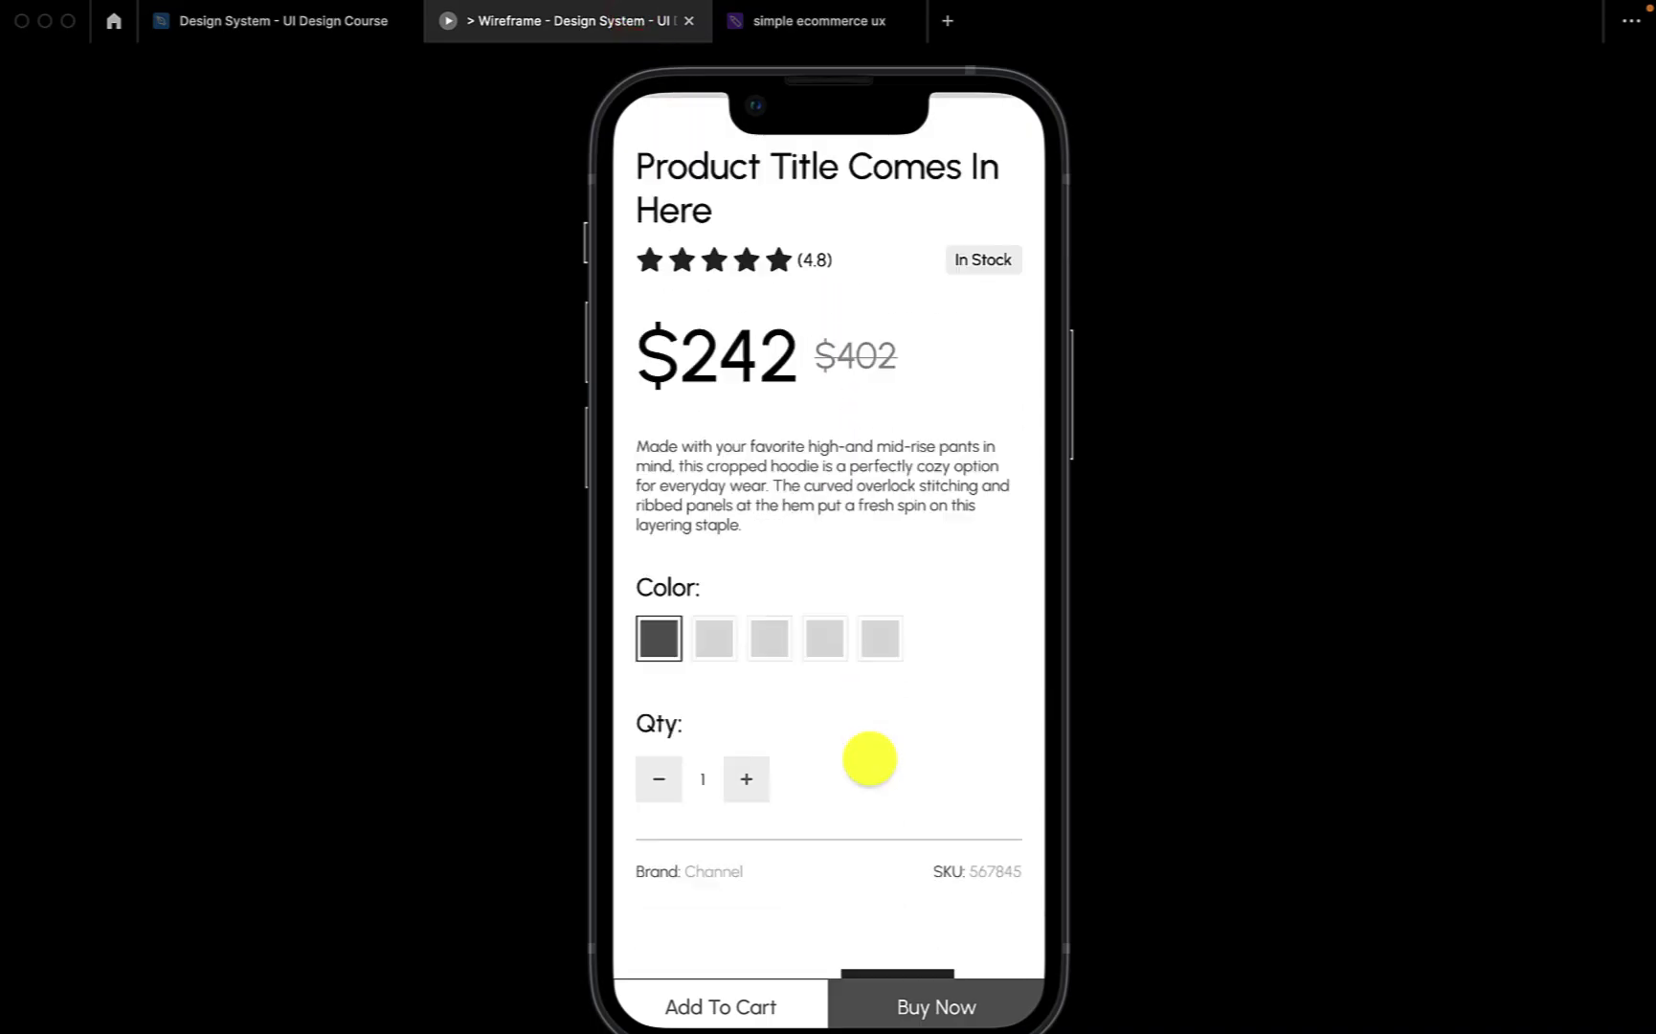
click(295, 21)
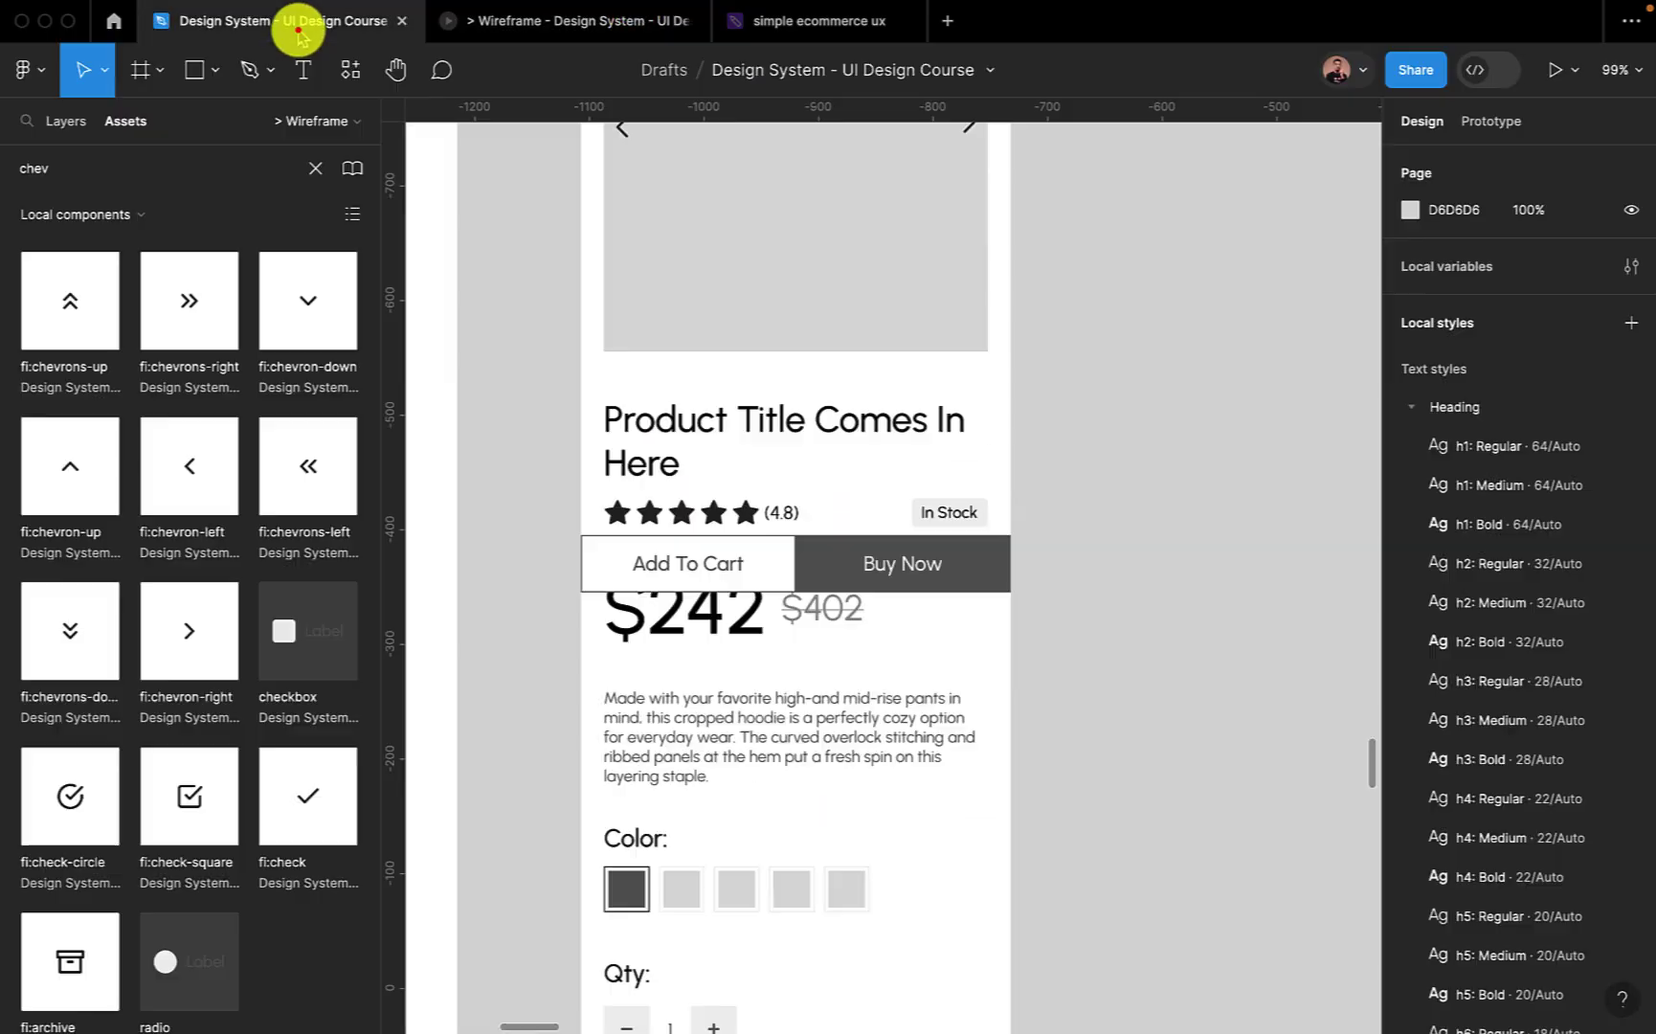
Drag the Add To Cart/Buy Now bar up a few pixels and test it in the phone preview.
click(741, 565)
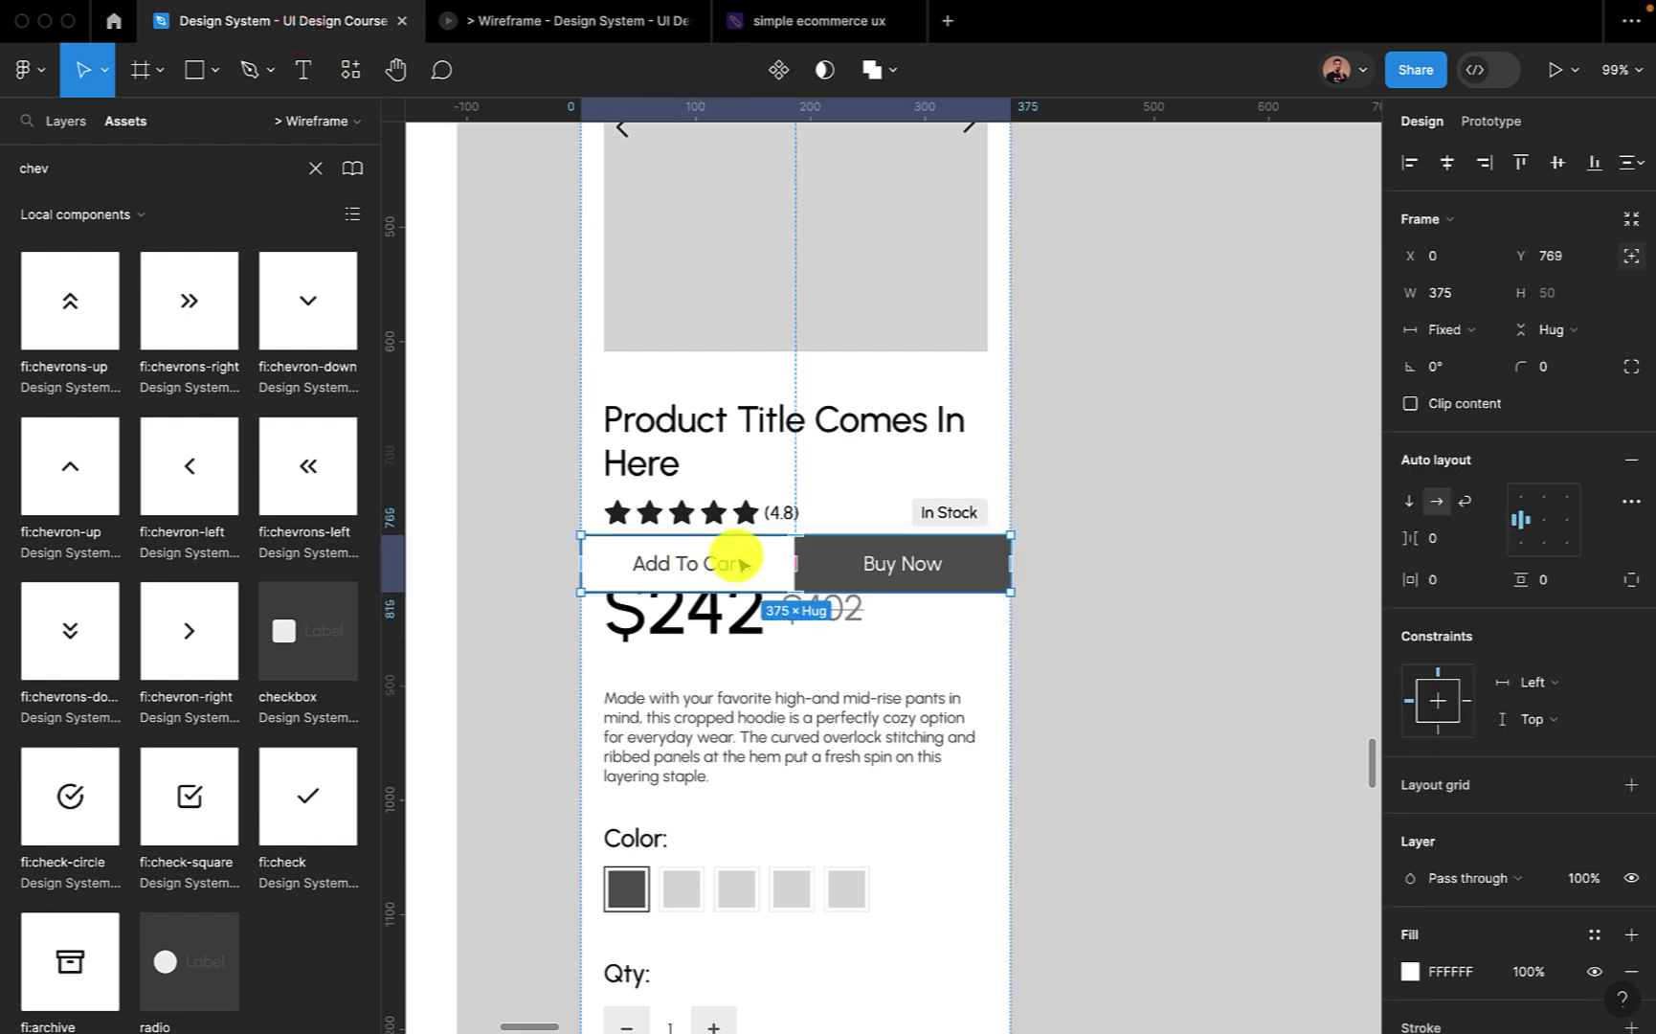
drag(742, 564, 739, 560)
click(628, 19)
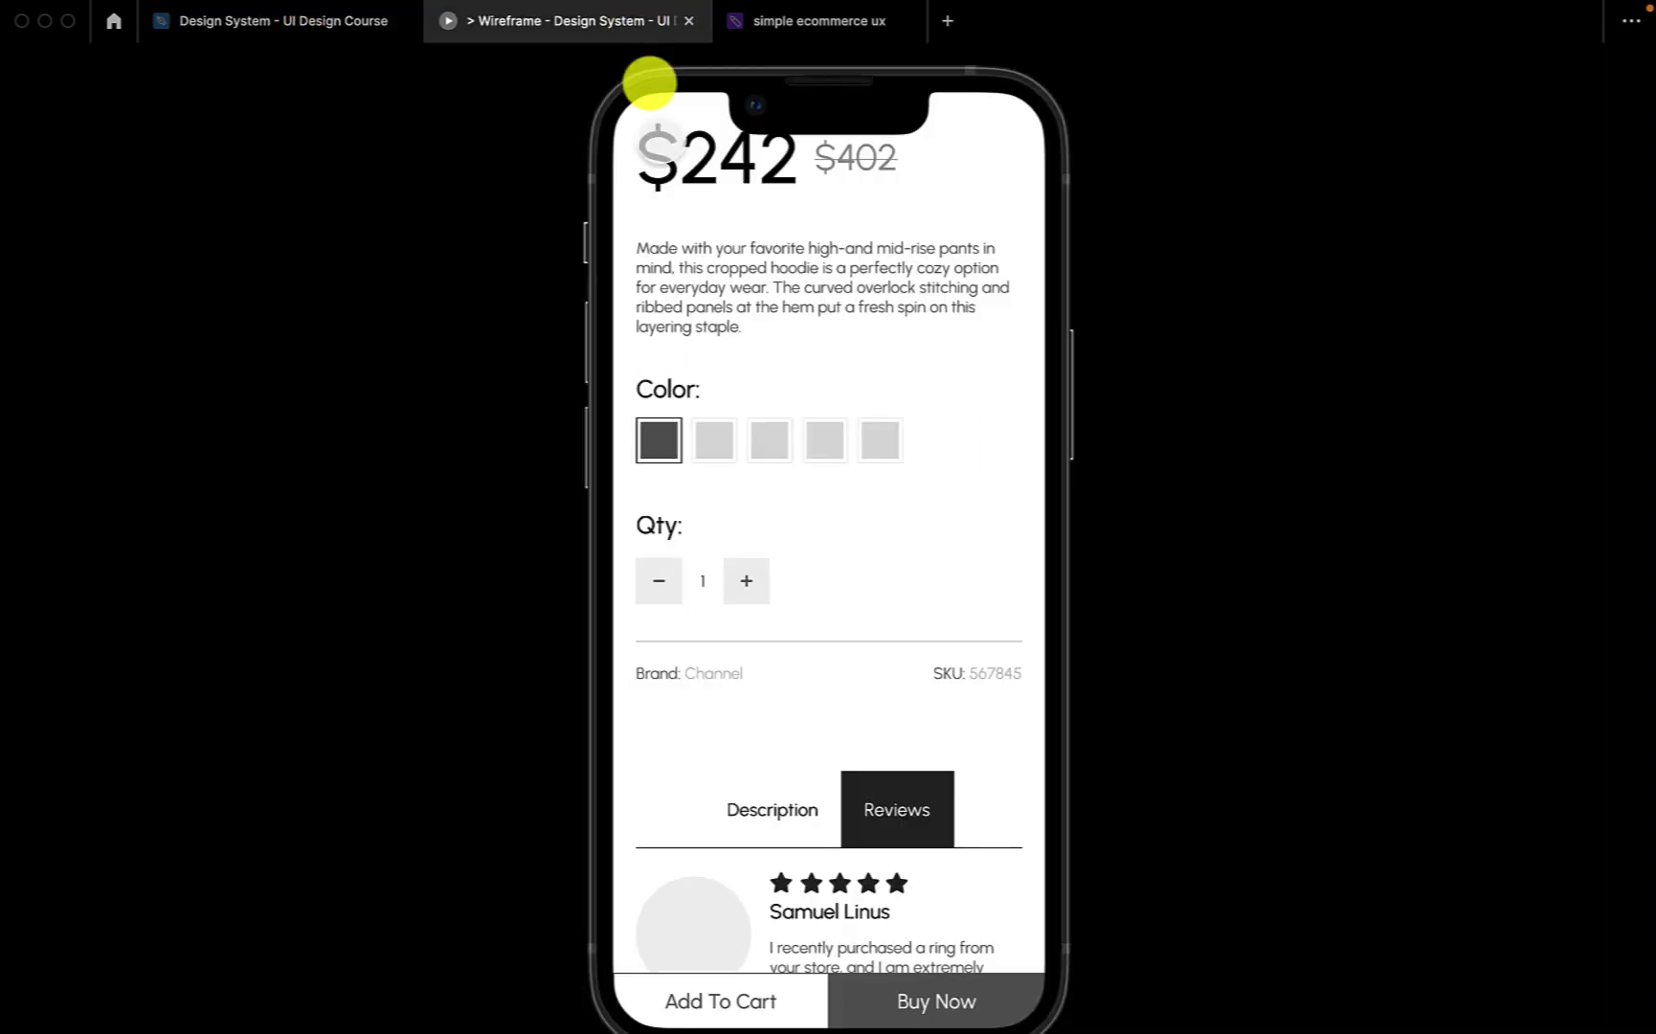
scroll(824, 757, down, 2)
scroll(824, 757, up, 4)
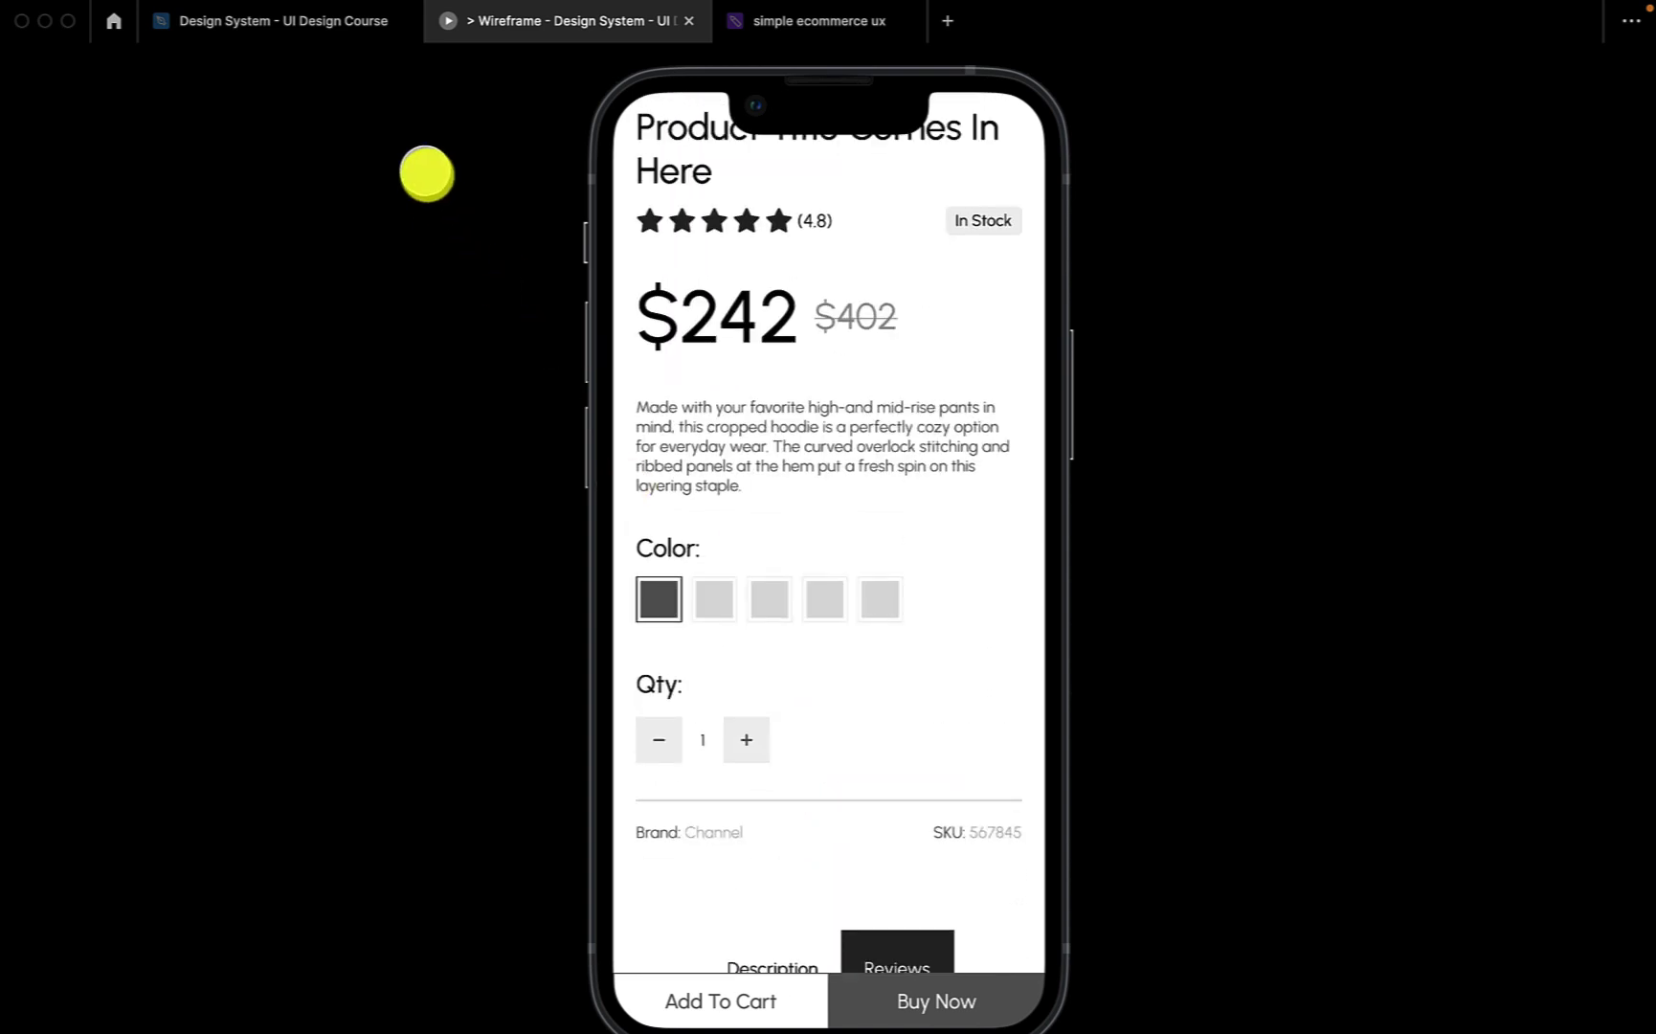
click(335, 20)
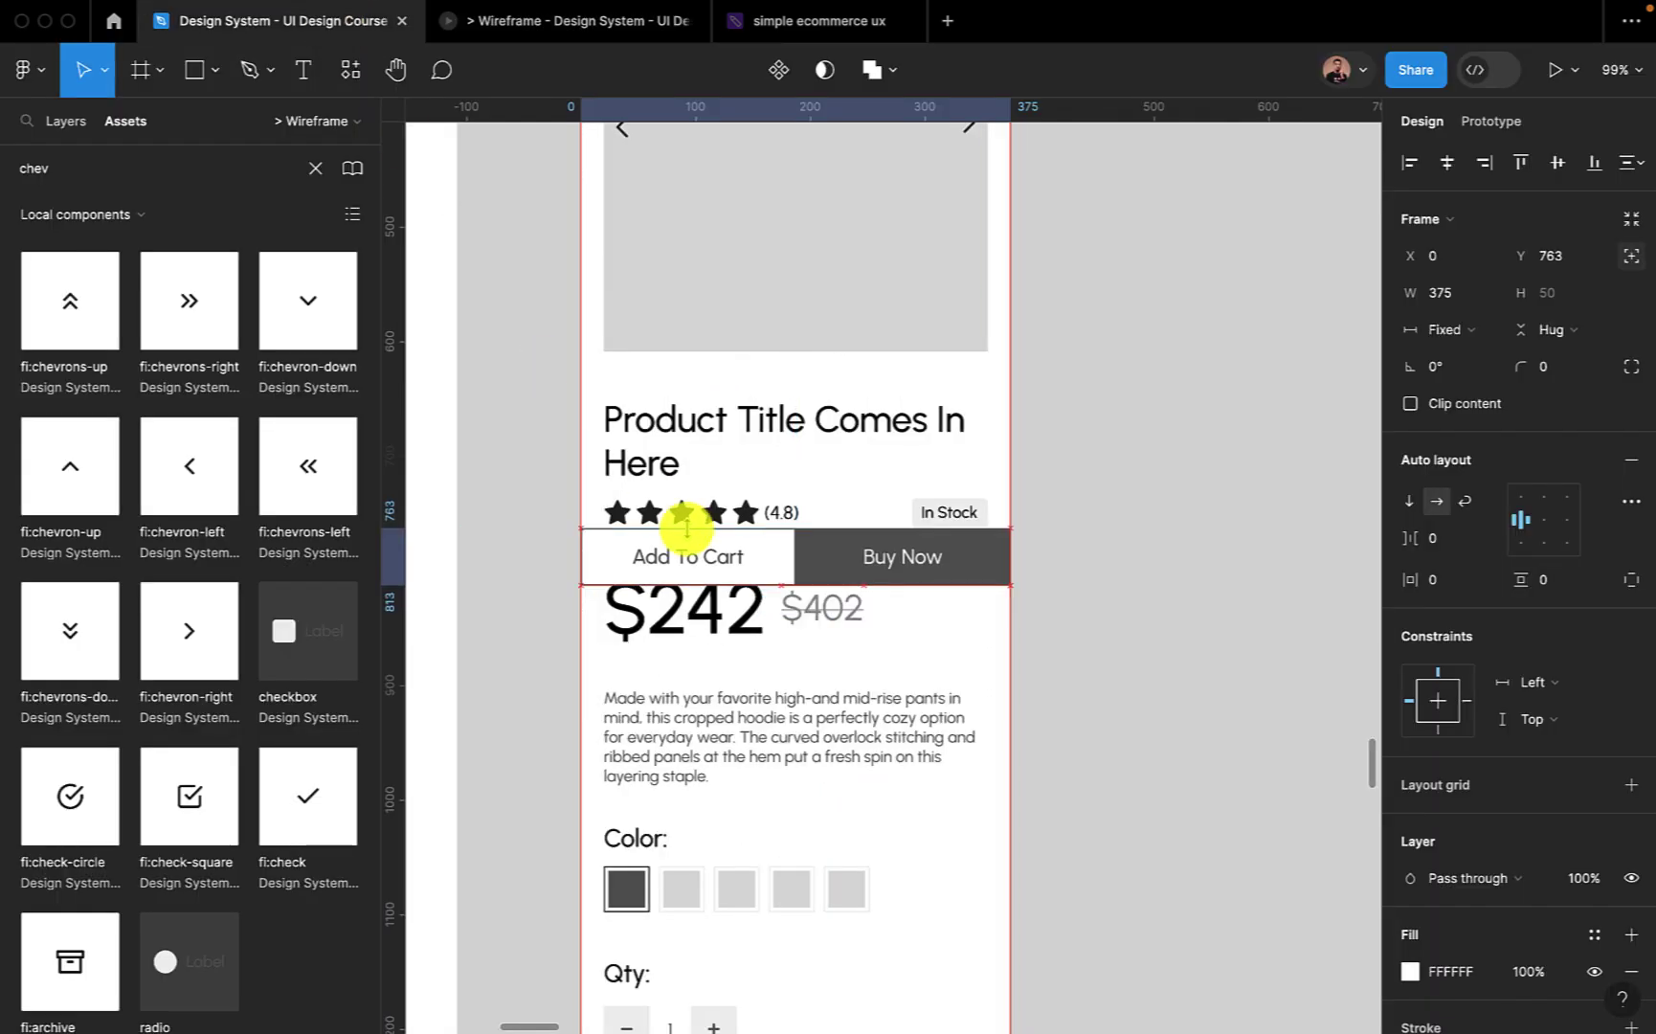
Nudge the bar up to Y 762 and scroll the preview to confirm it stays pinned.
key(Up)
key(Up)
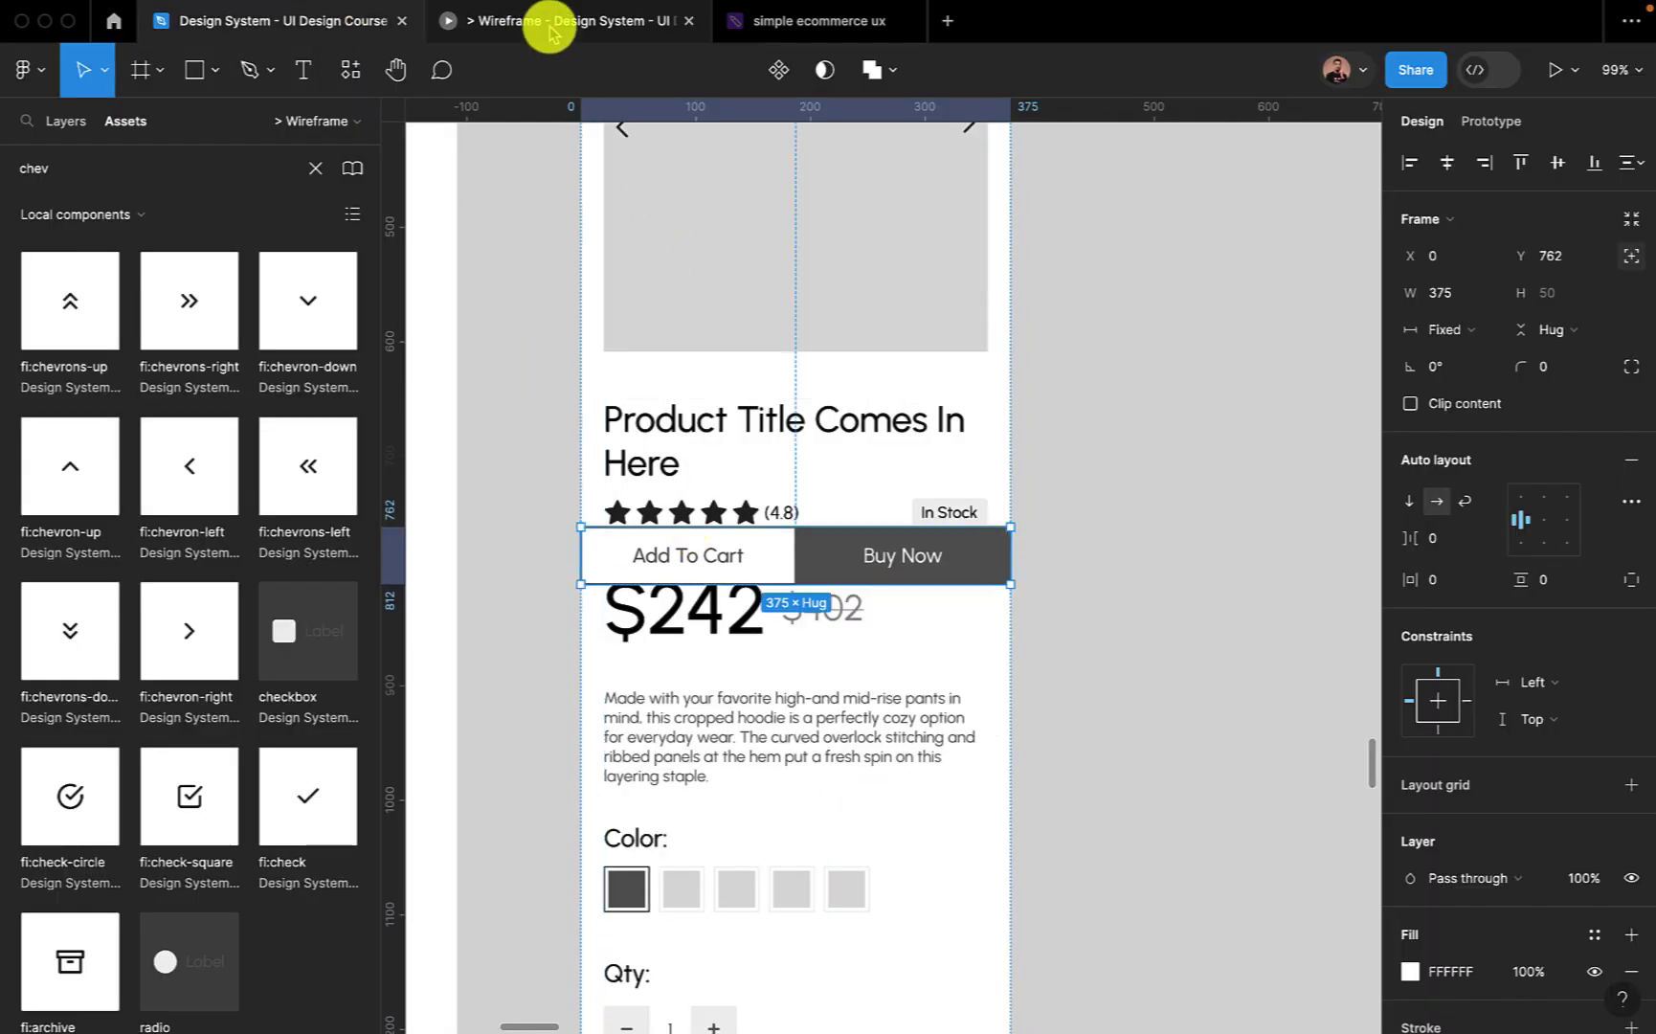
click(574, 21)
scroll(771, 790, down, 3)
scroll(1206, 844, down, 2)
scroll(799, 636, down, 10)
scroll(798, 628, up, 15)
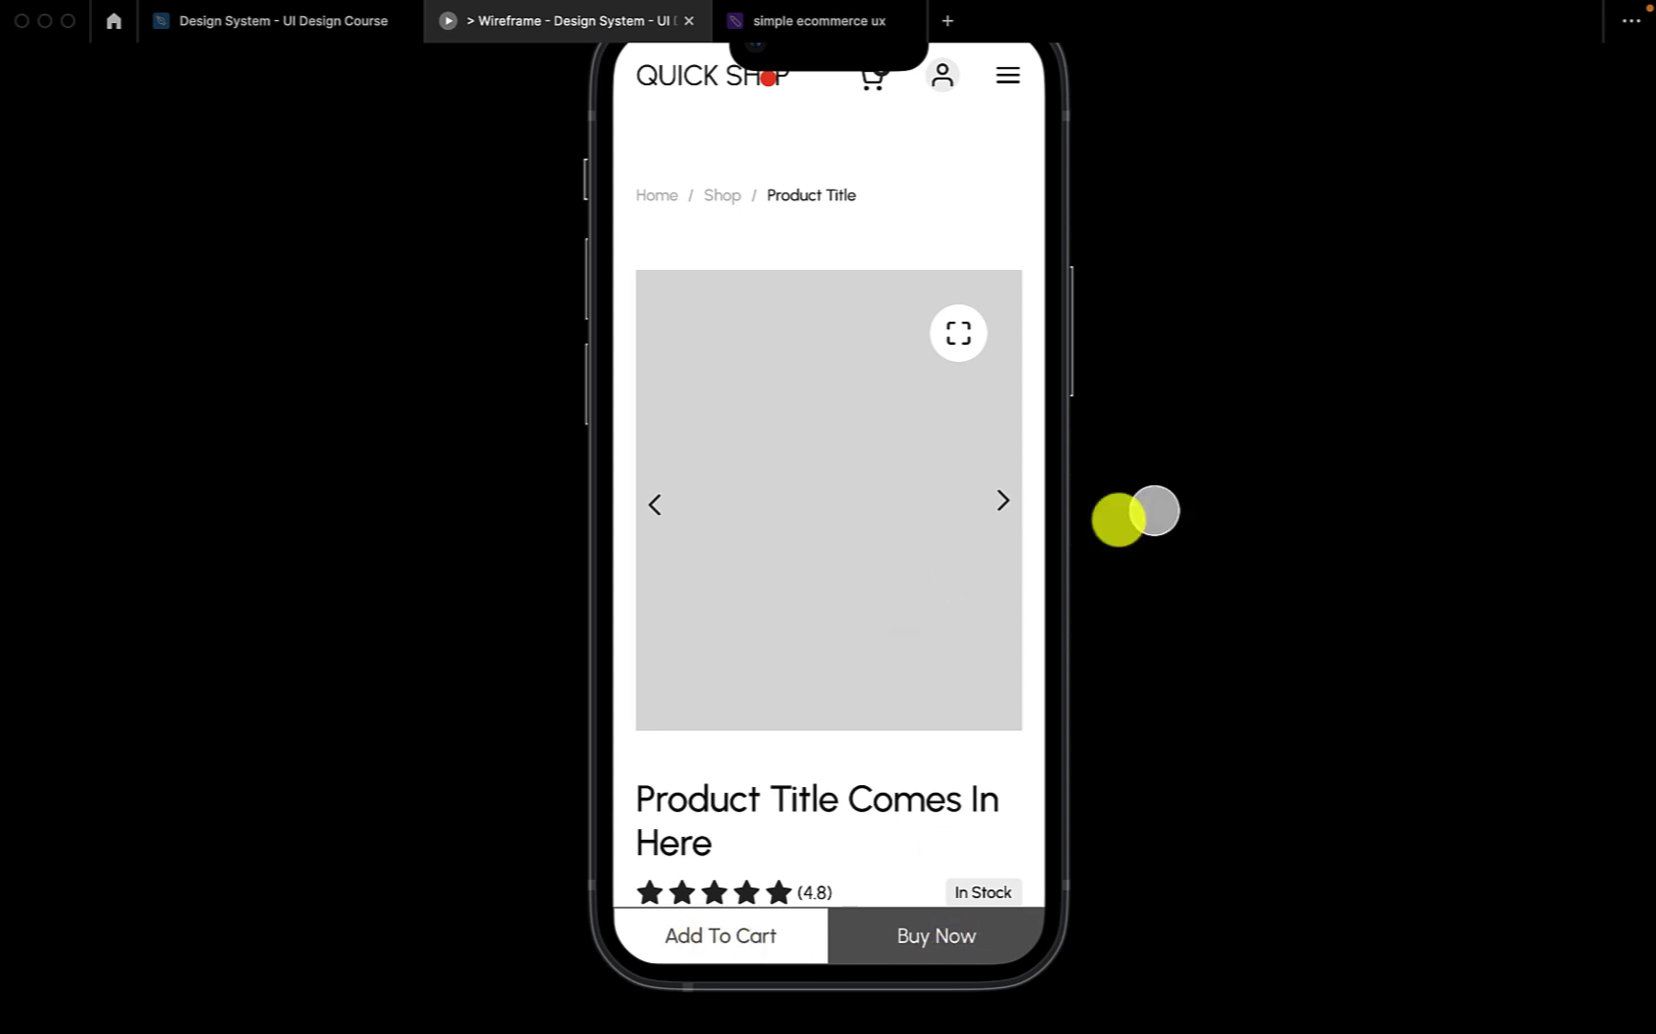
scroll(1184, 502, up, 1)
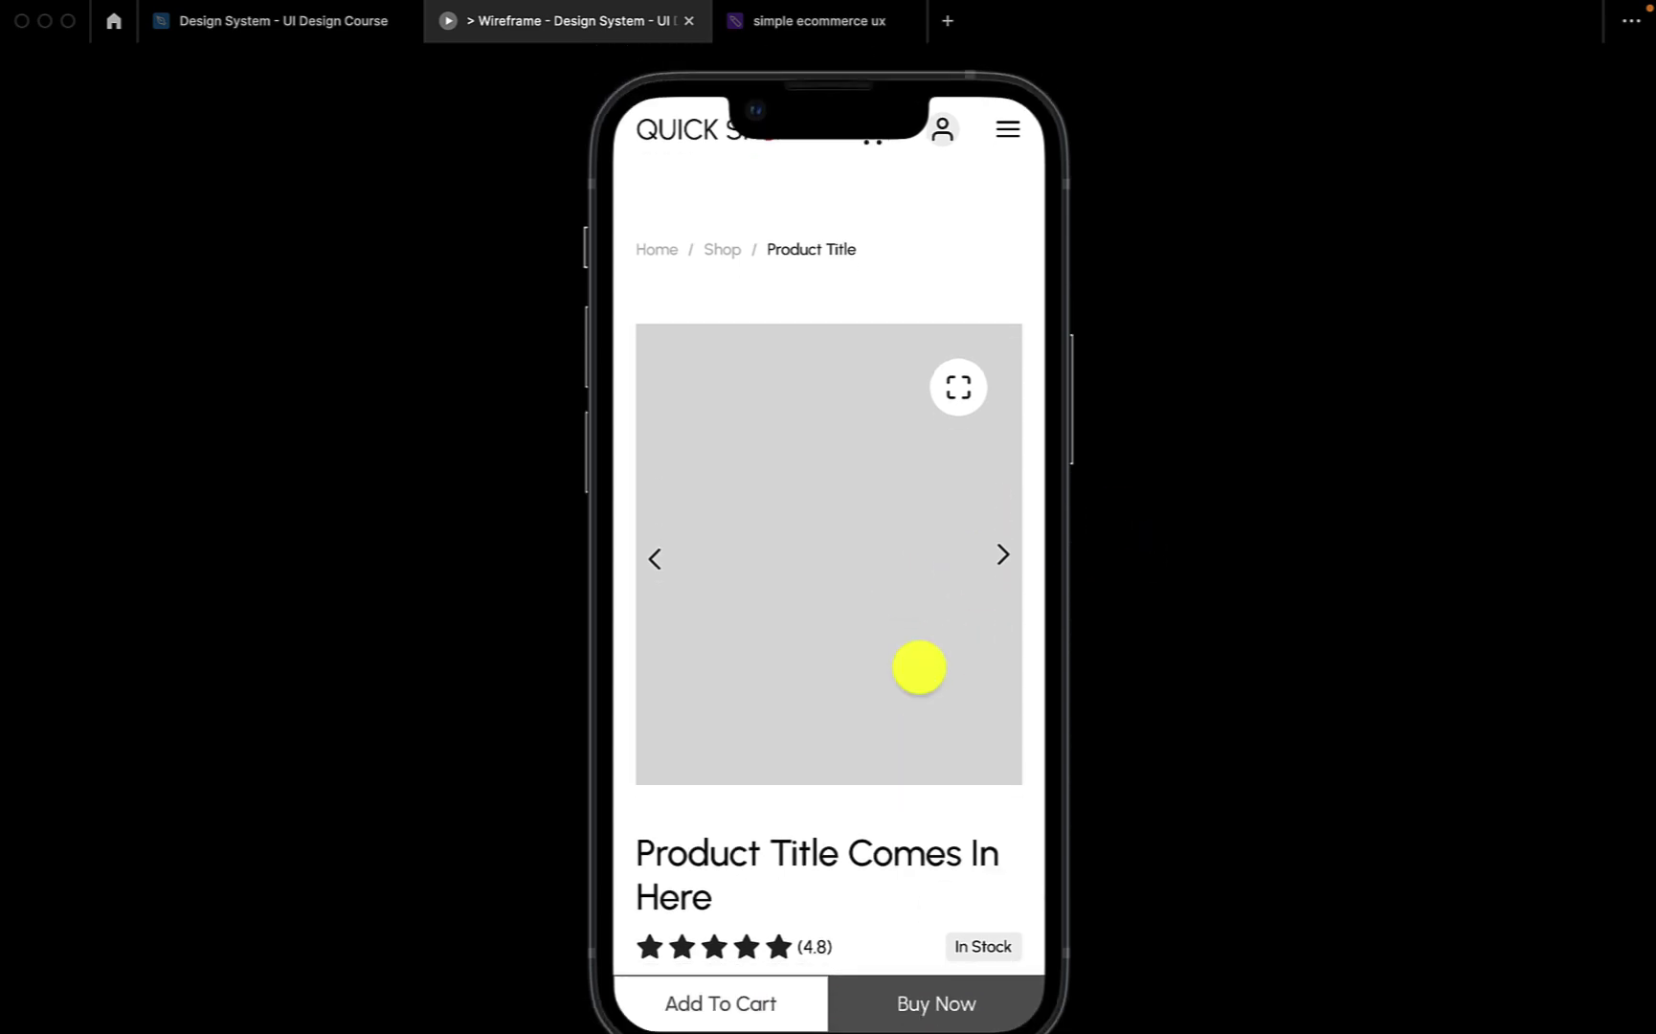
scroll(919, 667, down, 15)
scroll(918, 667, up, 13)
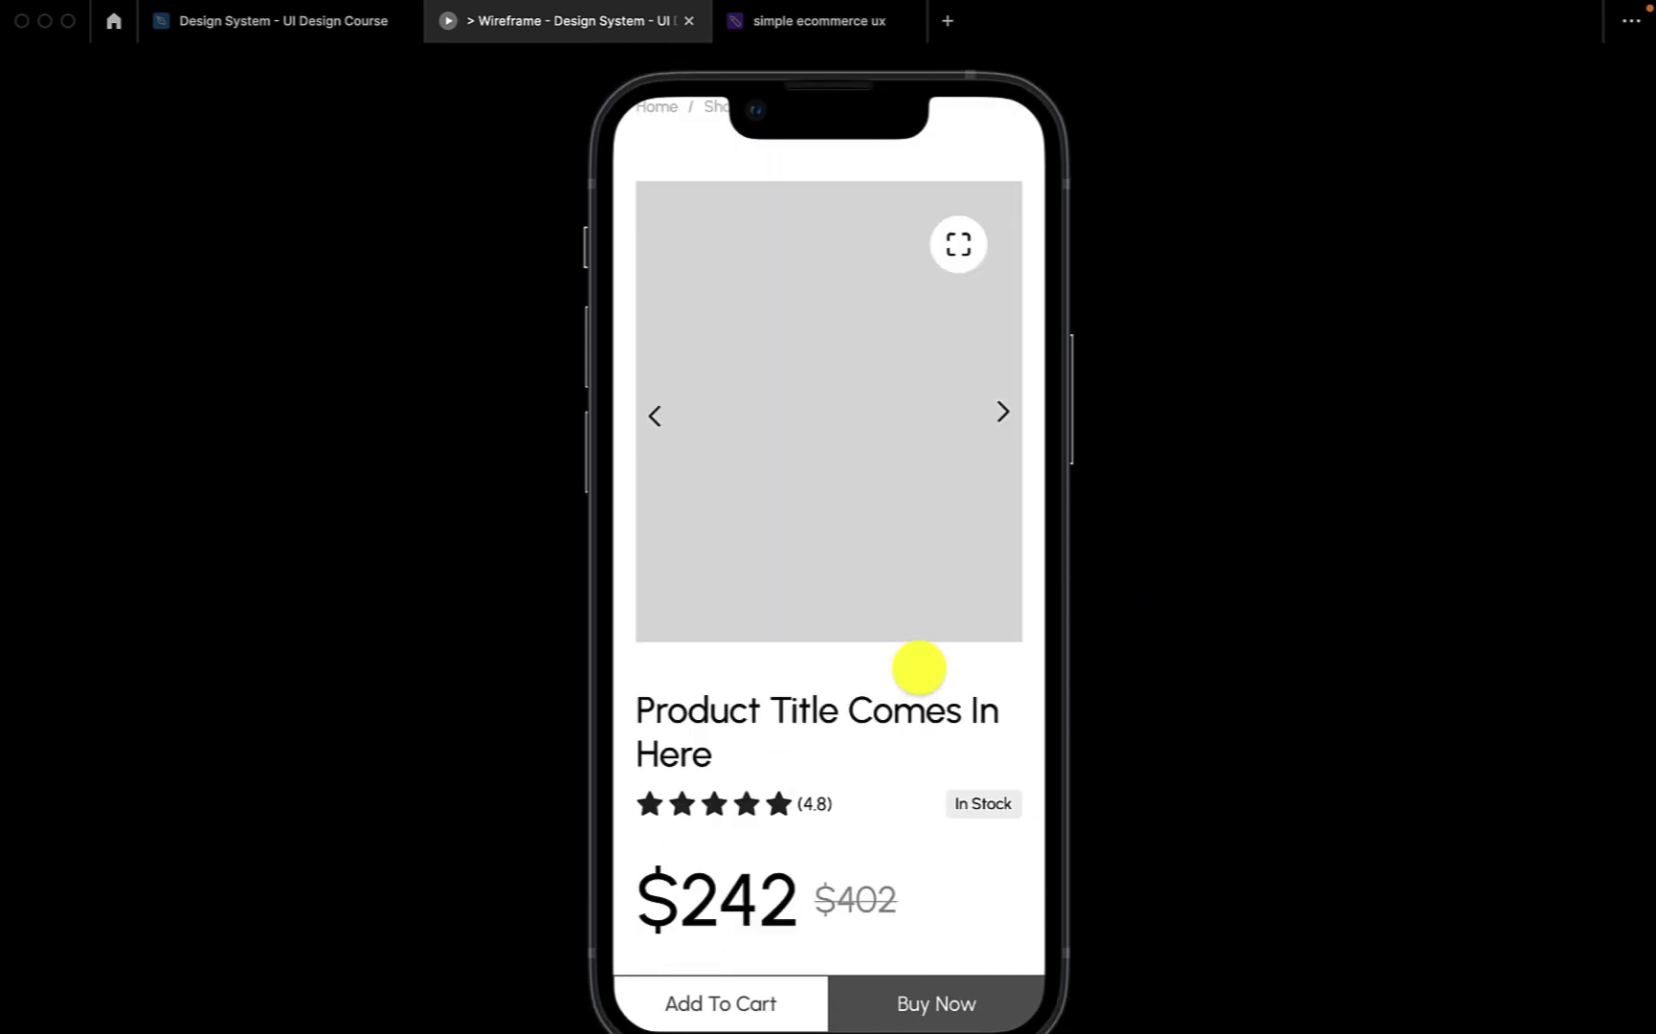
scroll(919, 667, up, 2)
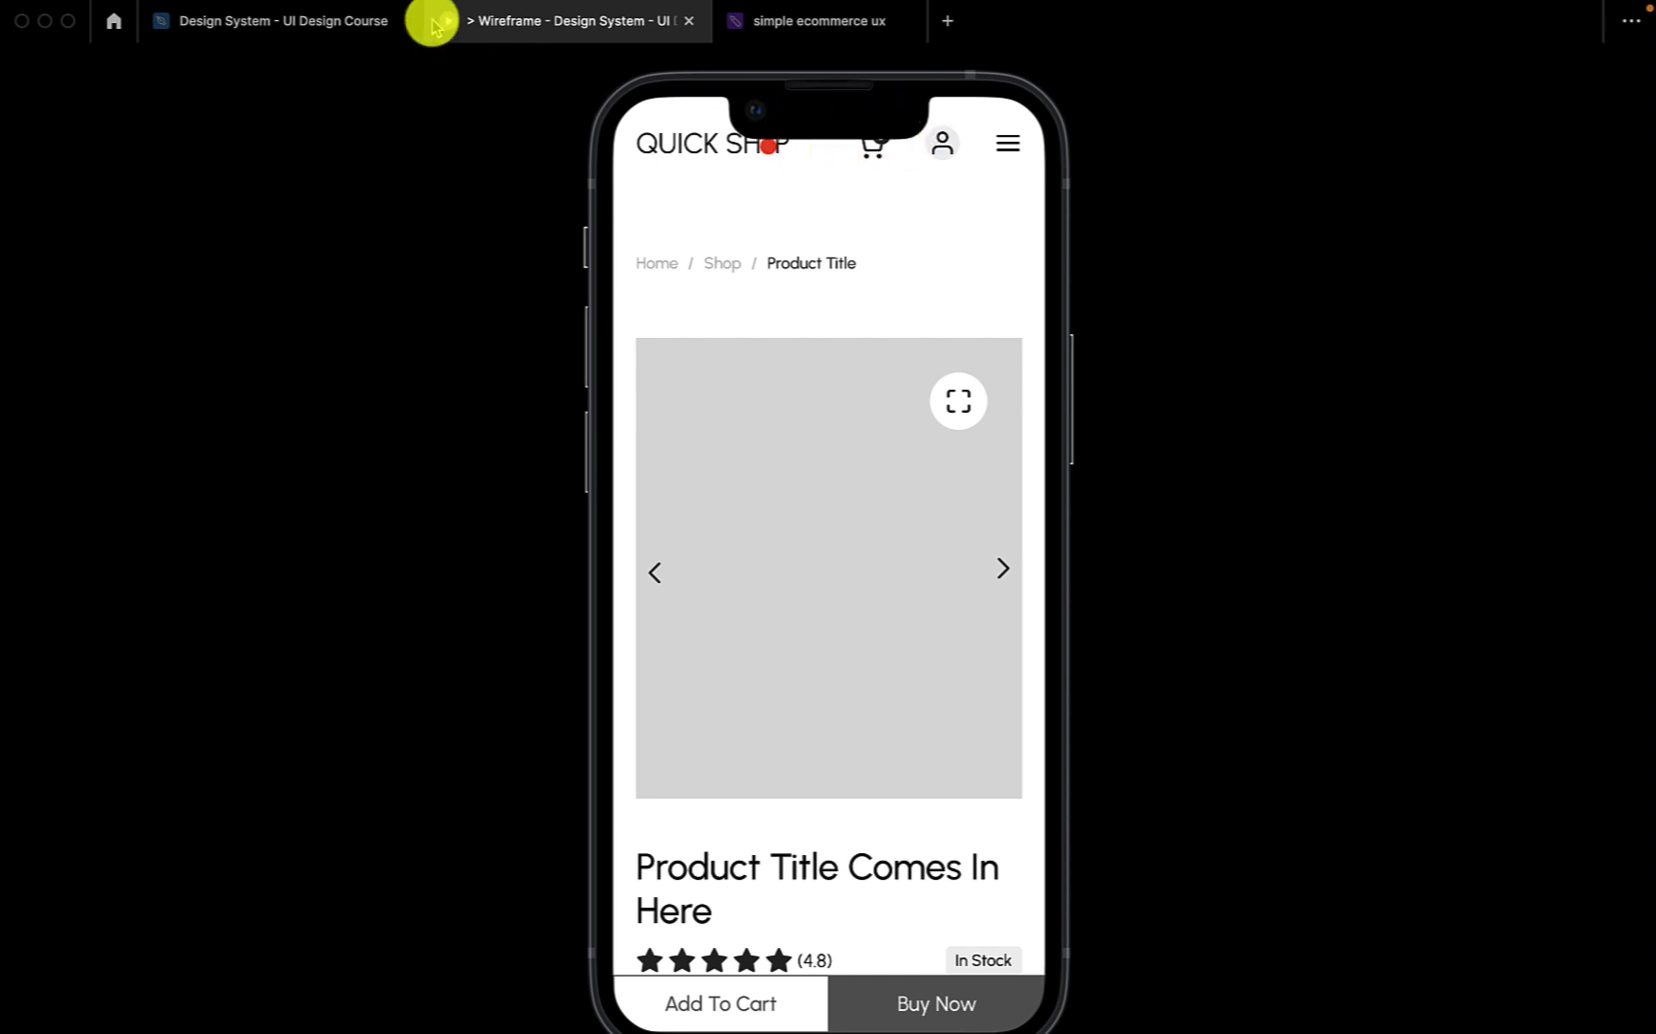
Return to the editor and clear the canvas selection.
click(307, 23)
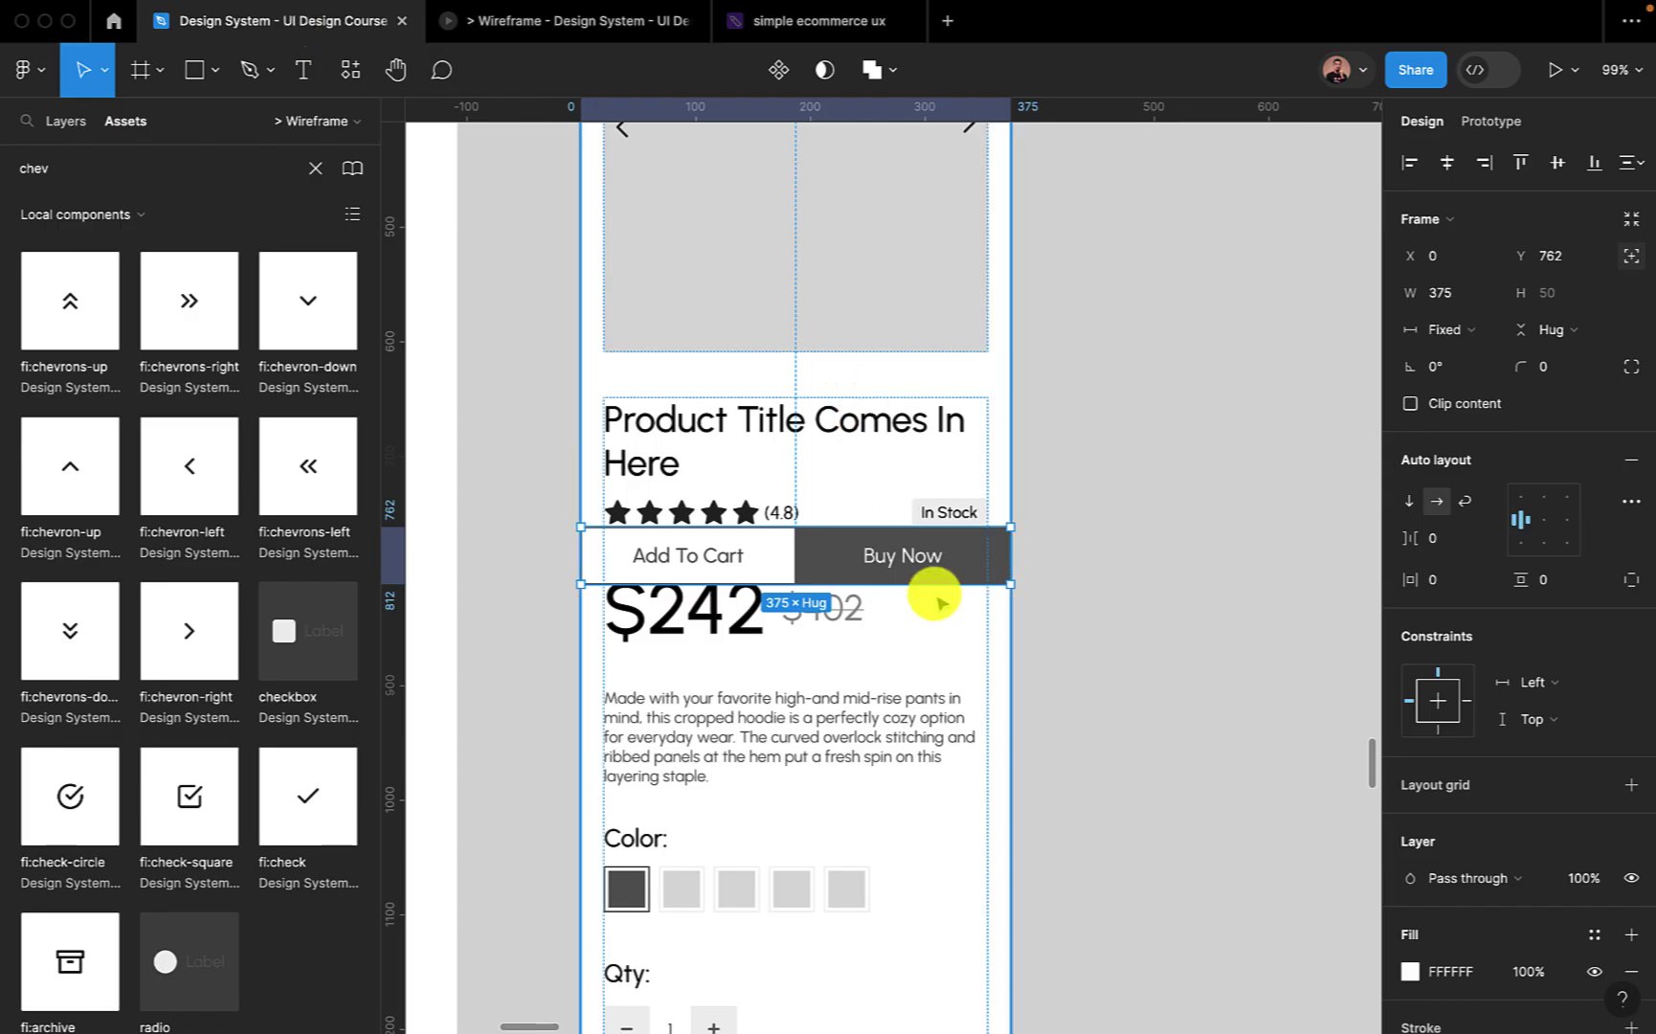
scroll(935, 599, down, 10)
click(1019, 507)
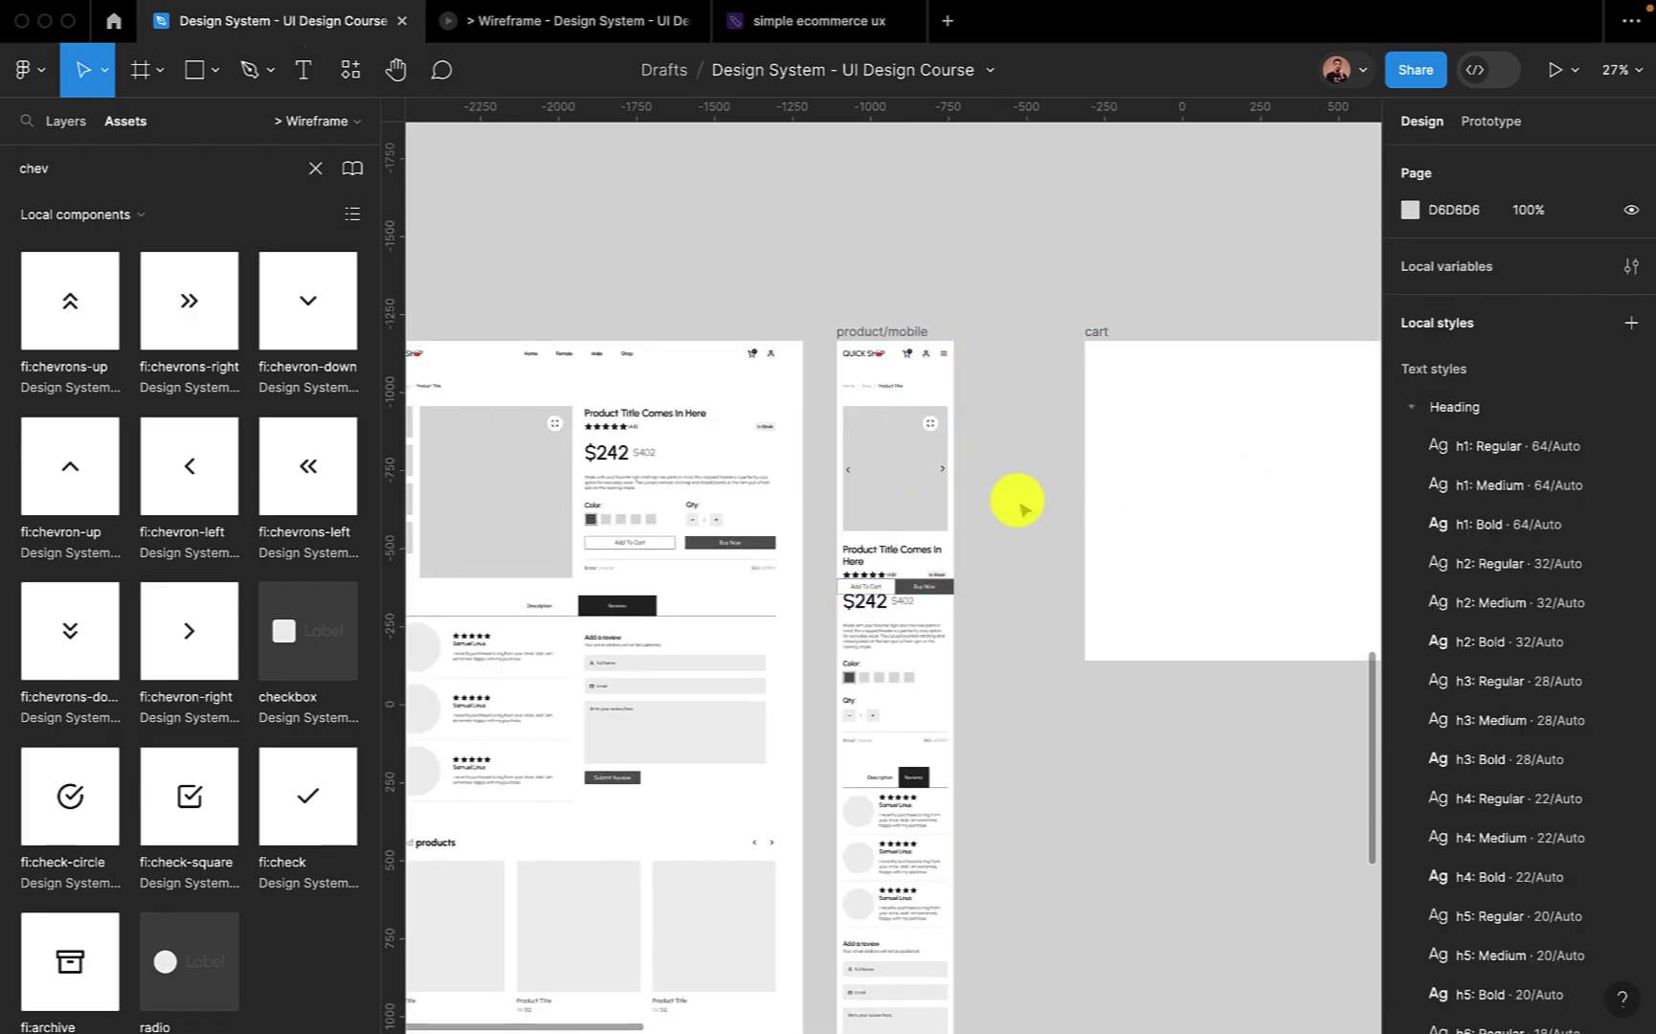
scroll(1022, 507, down, 3)
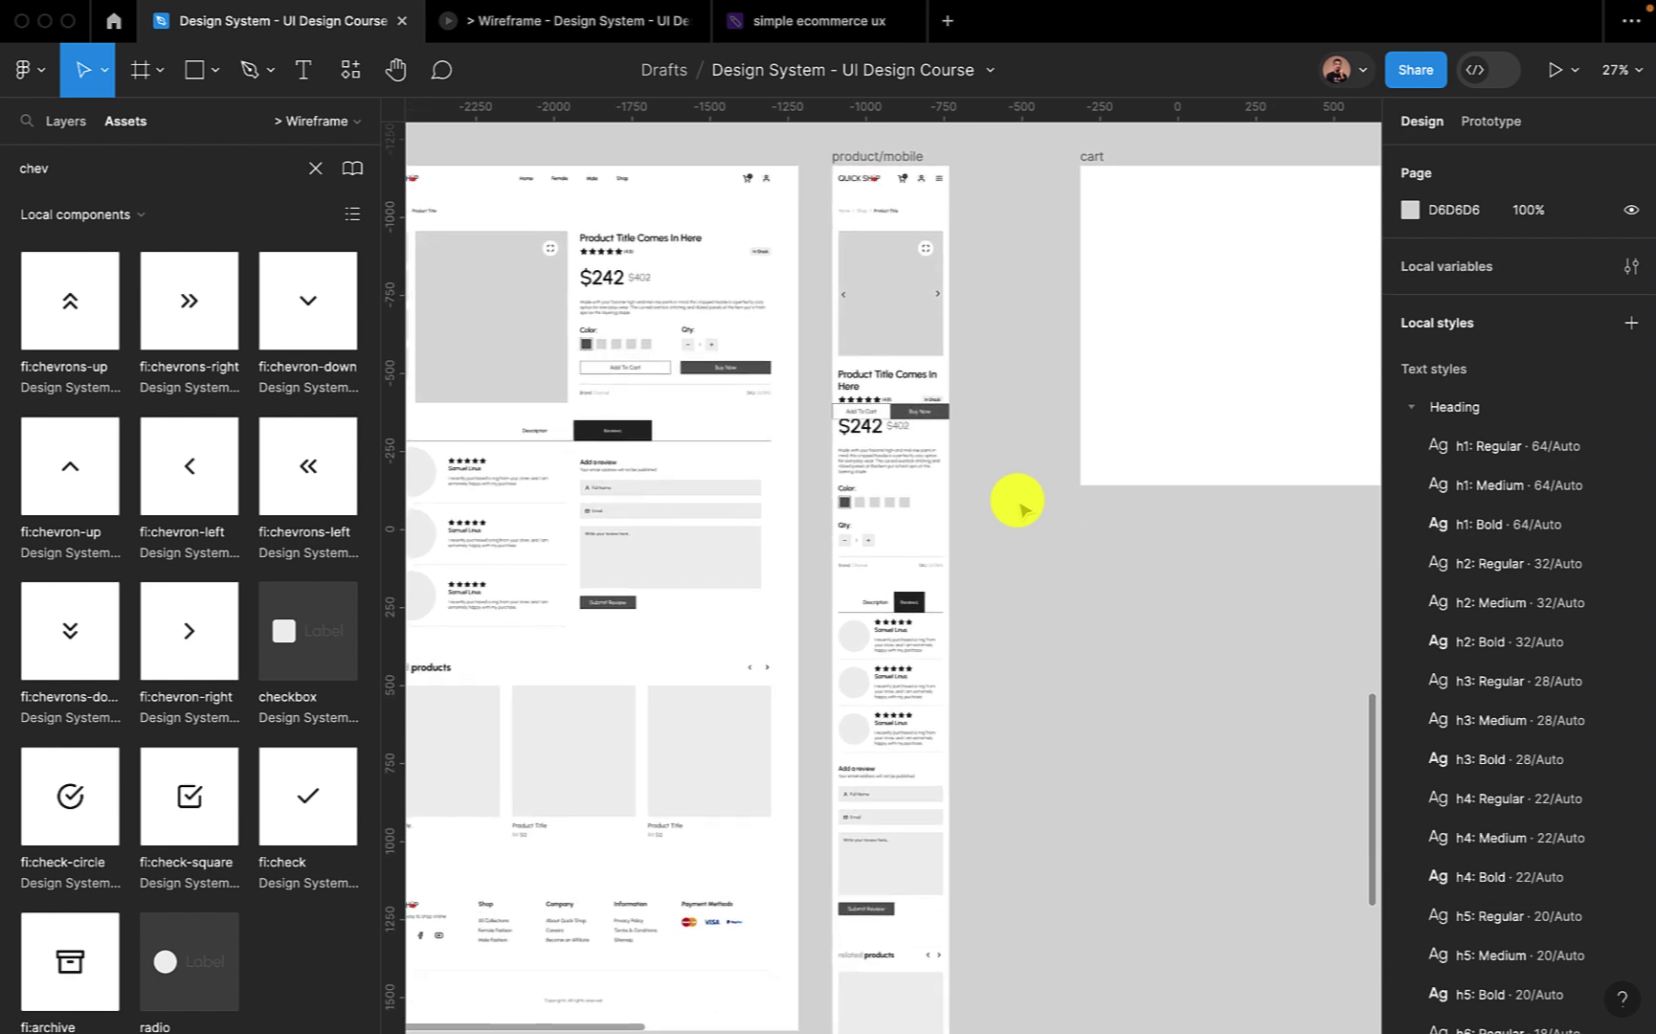
Recheck the fixed bar in the phone preview, then zoom out to 16% to view all frames.
click(591, 29)
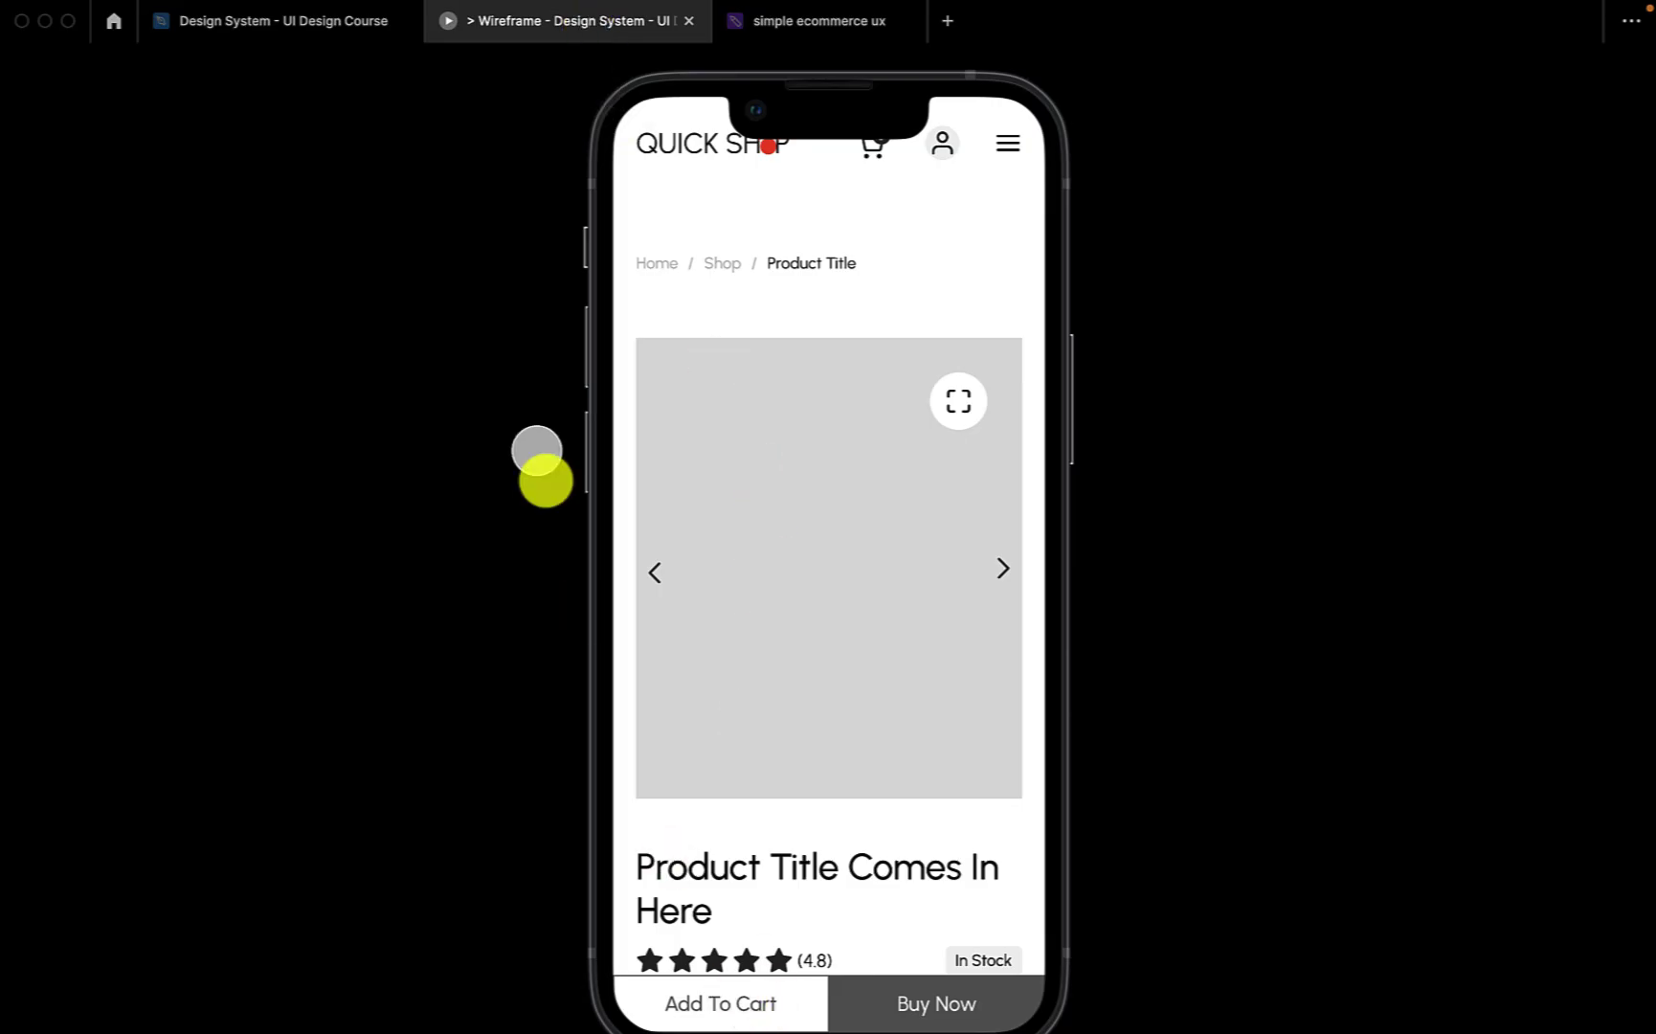
scroll(827, 621, down, 15)
scroll(827, 621, up, 15)
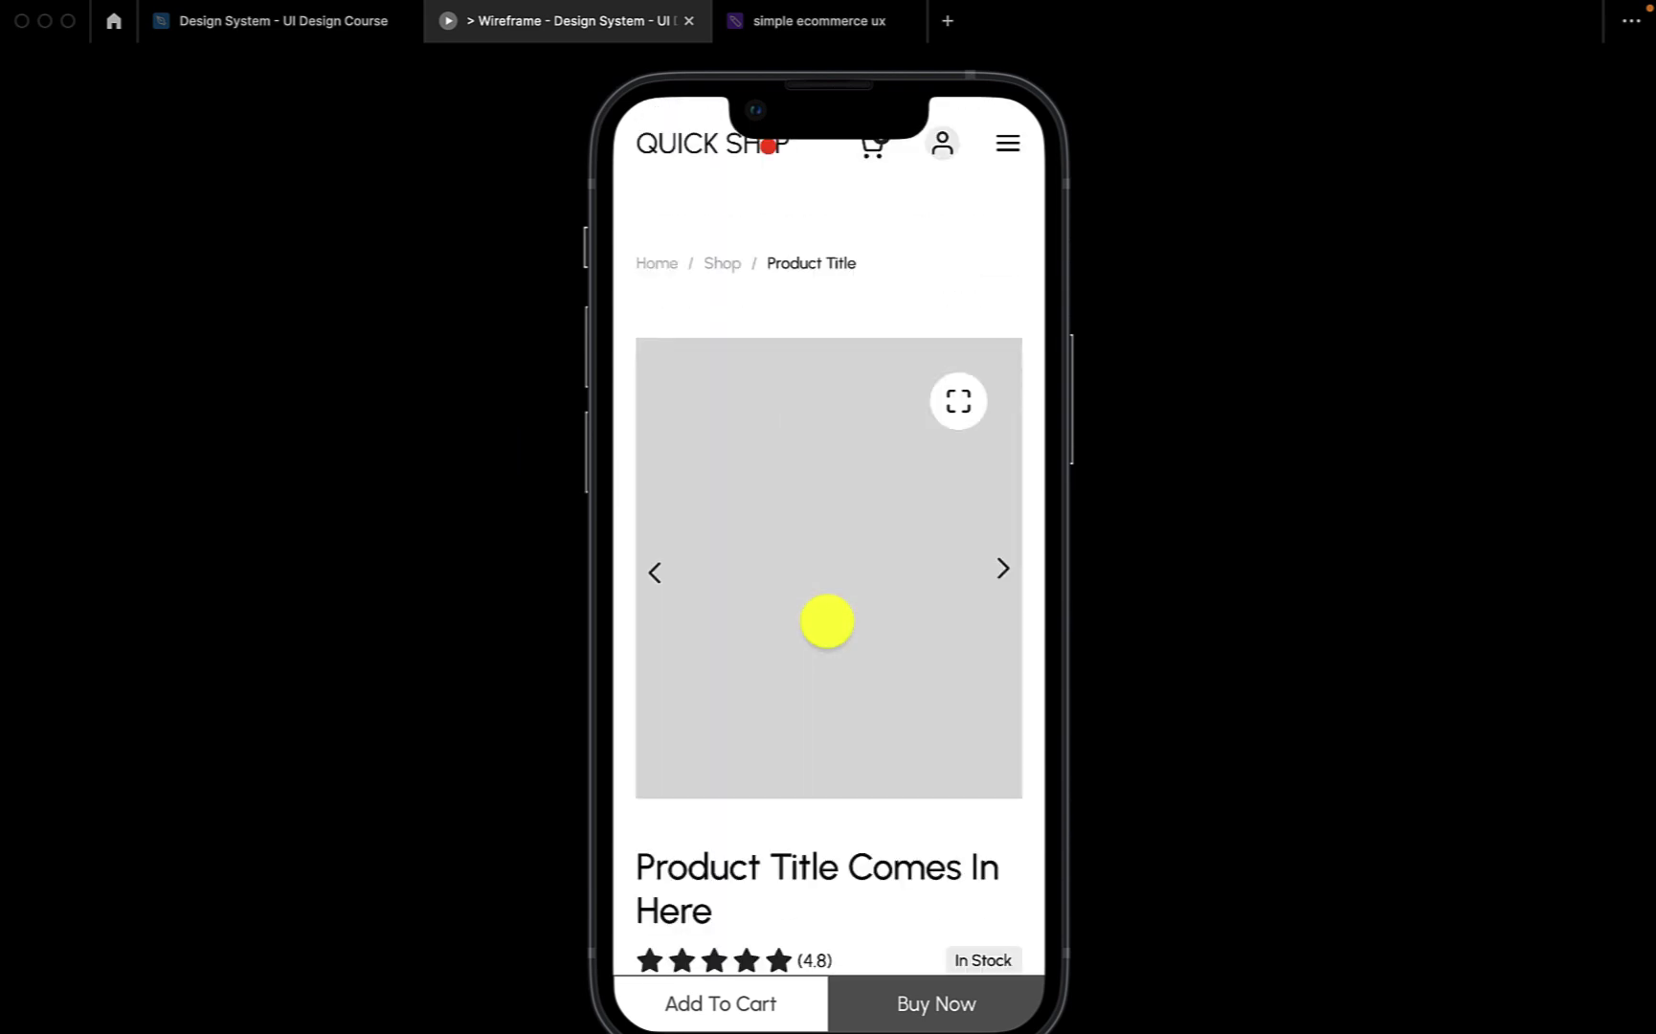
click(292, 21)
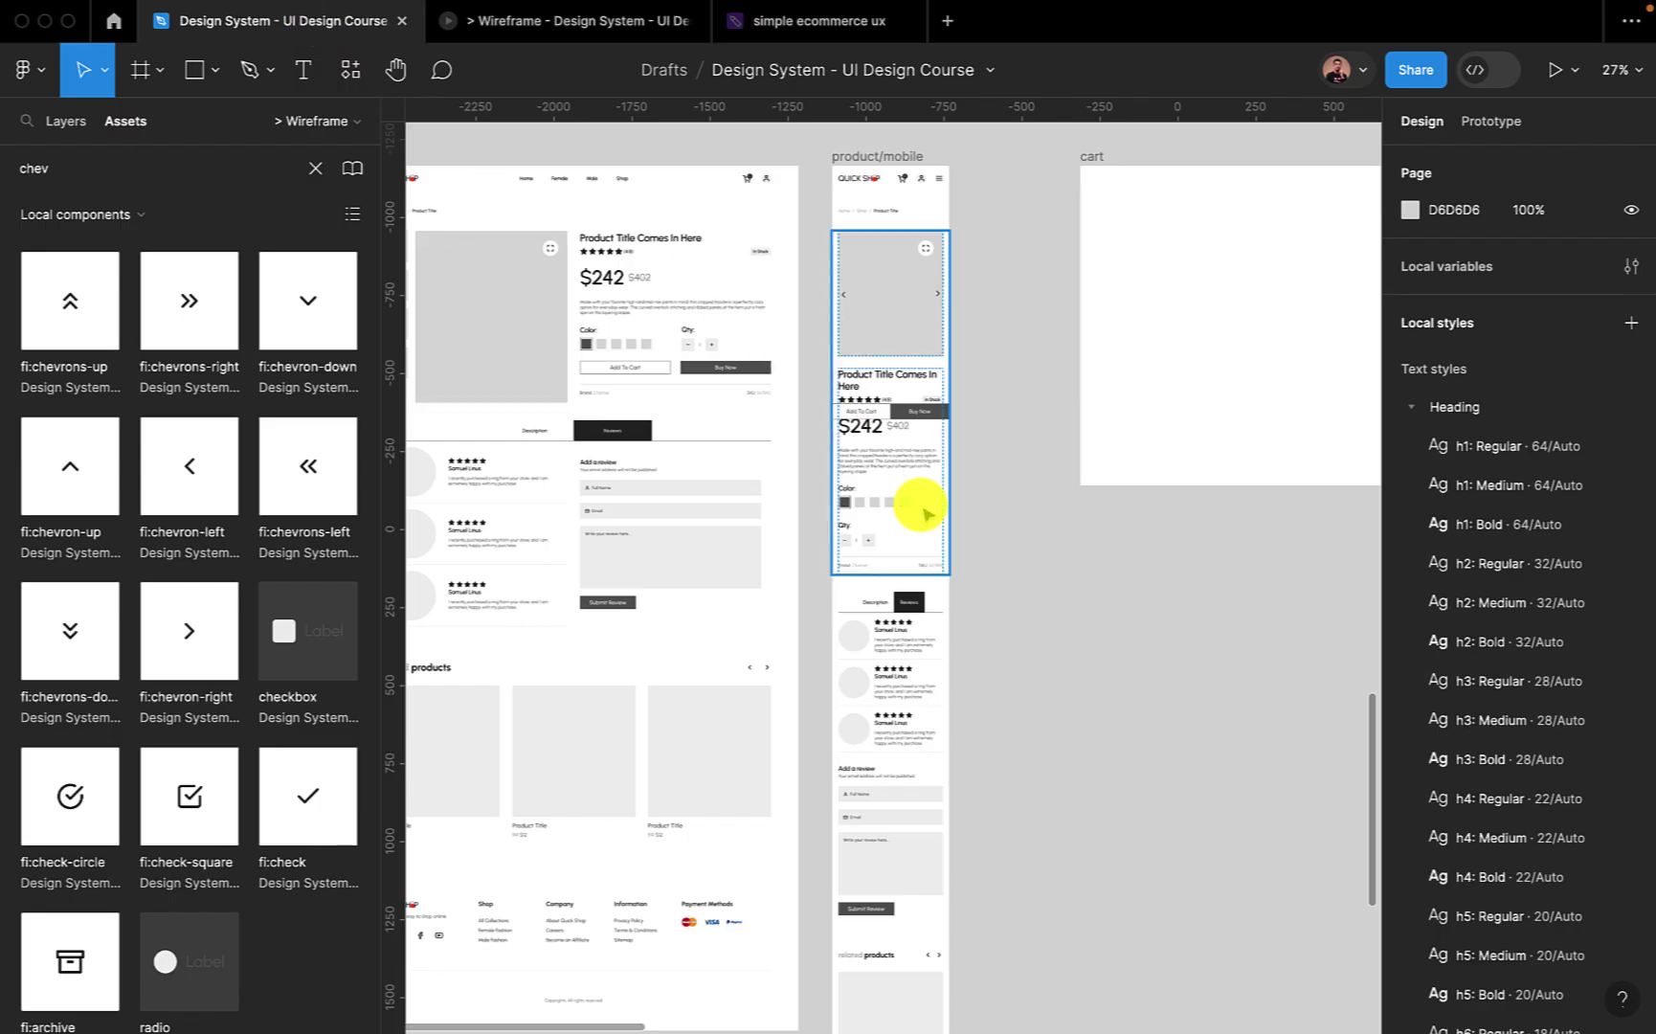
scroll(924, 512, down, 5)
scroll(921, 513, up, 3)
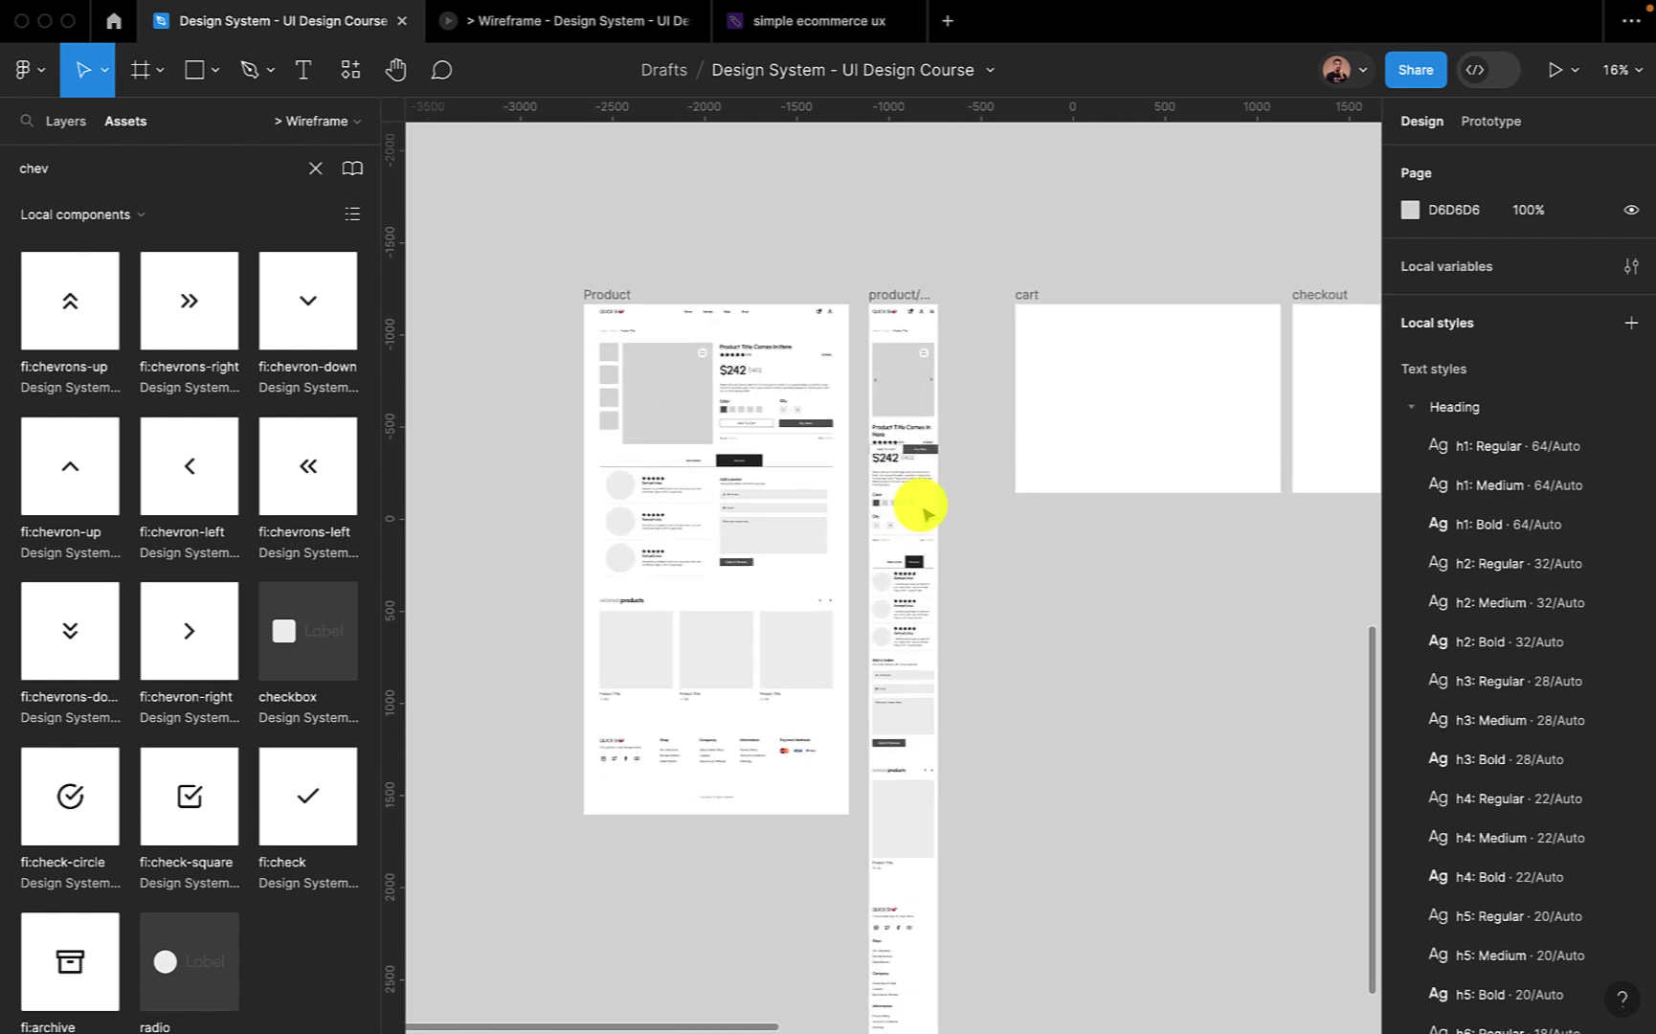